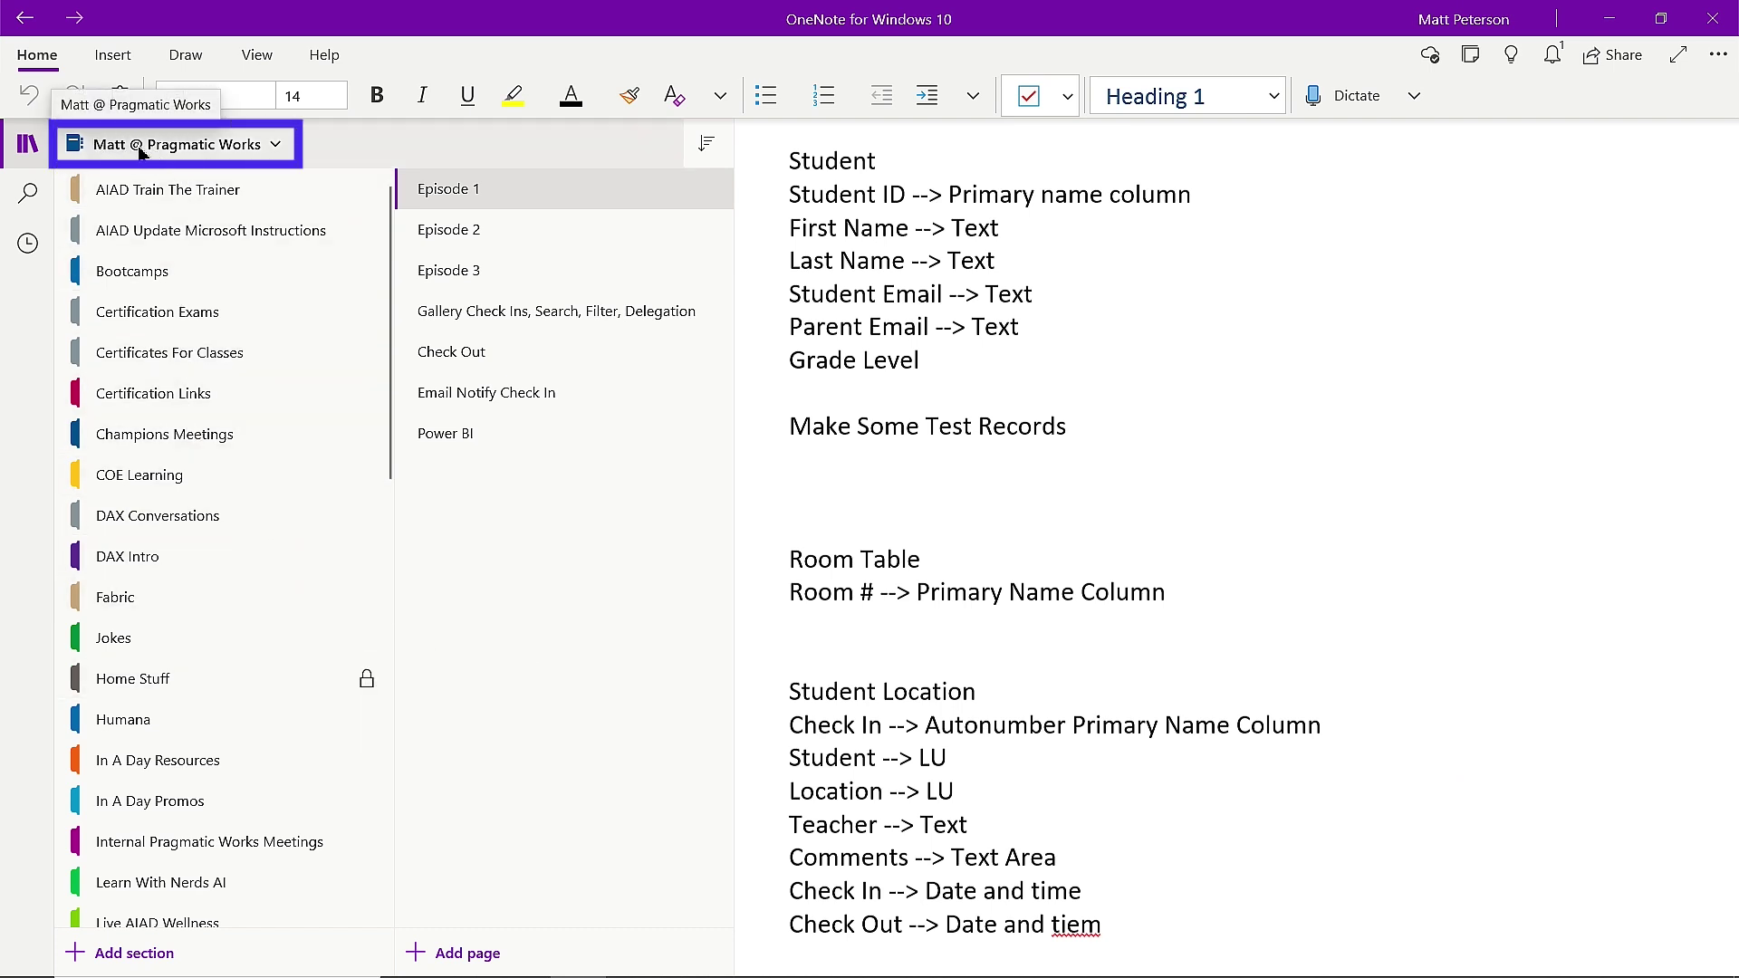
Start a new notebook from the notebook list and name it 'You Tube Series'.
click(229, 159)
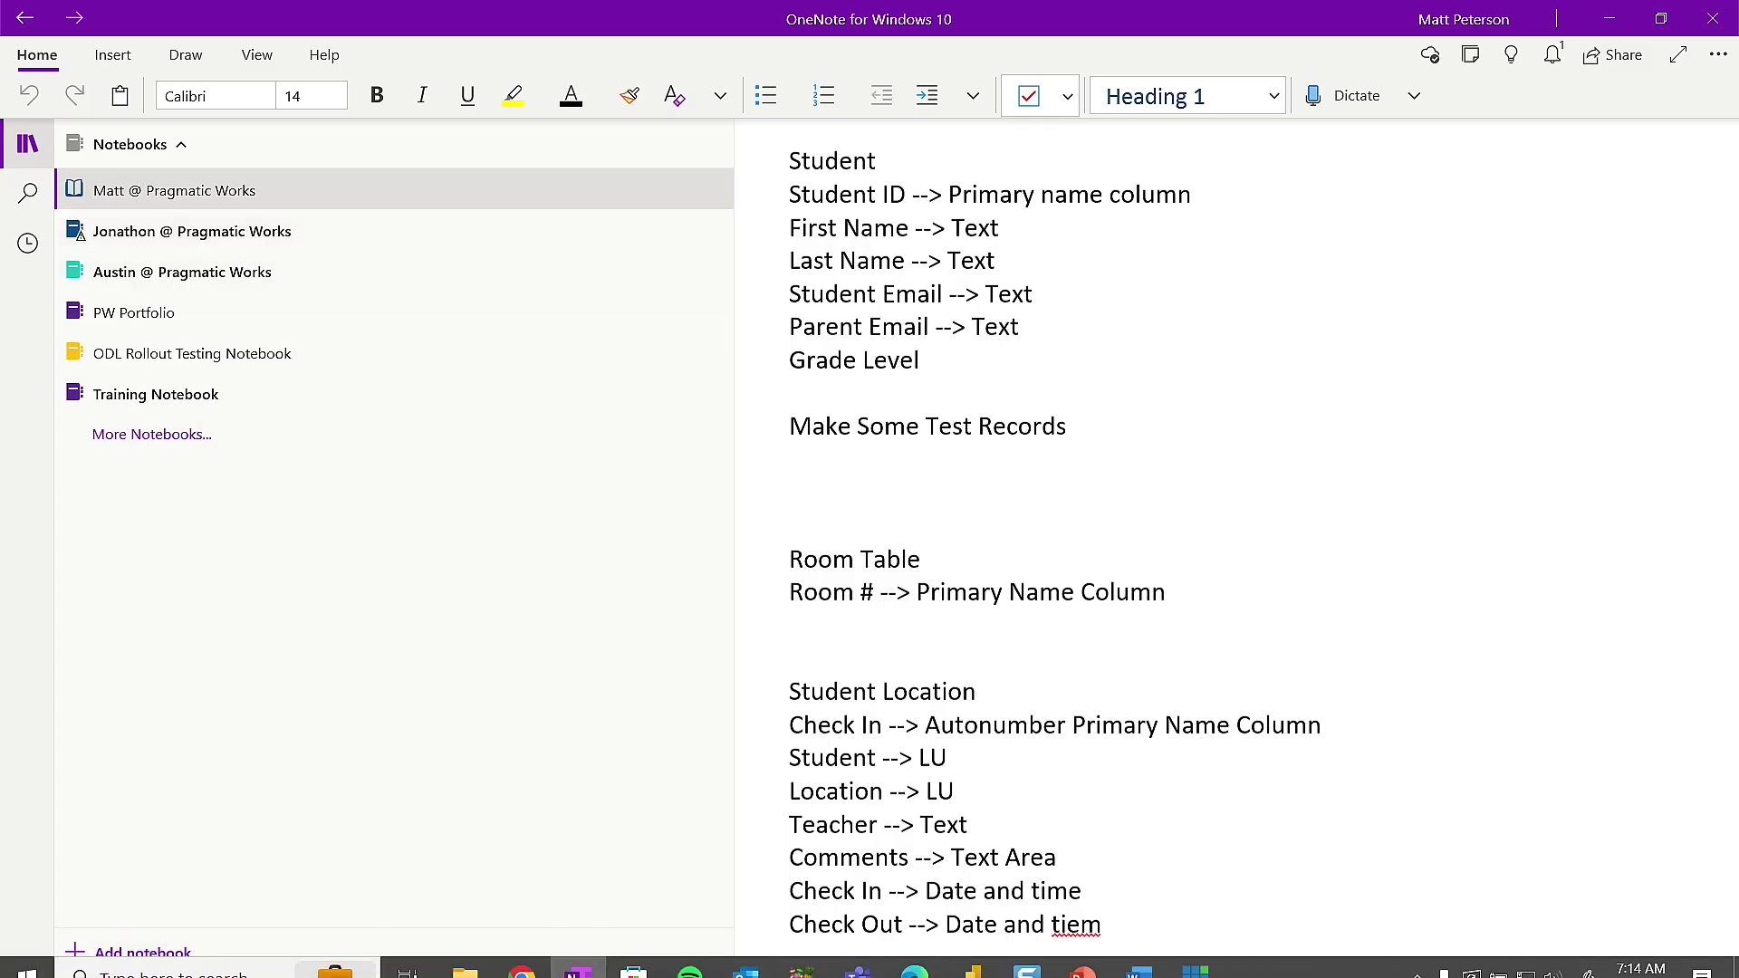
click(137, 953)
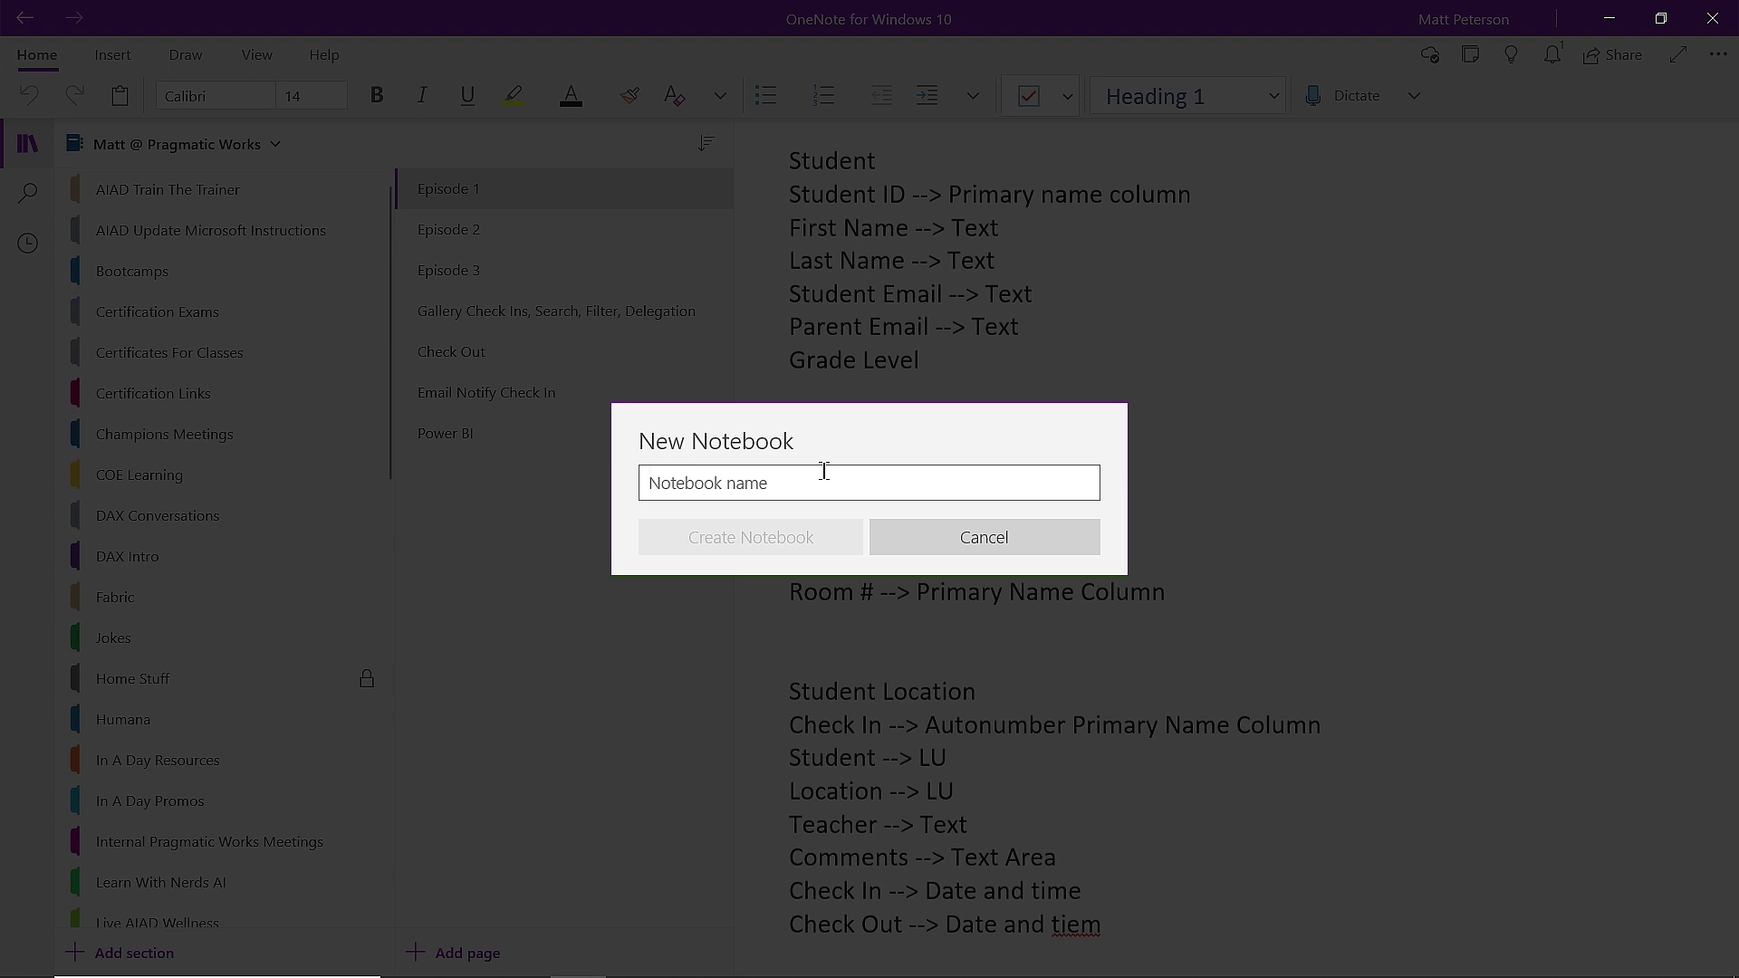
text(You Tube SE)
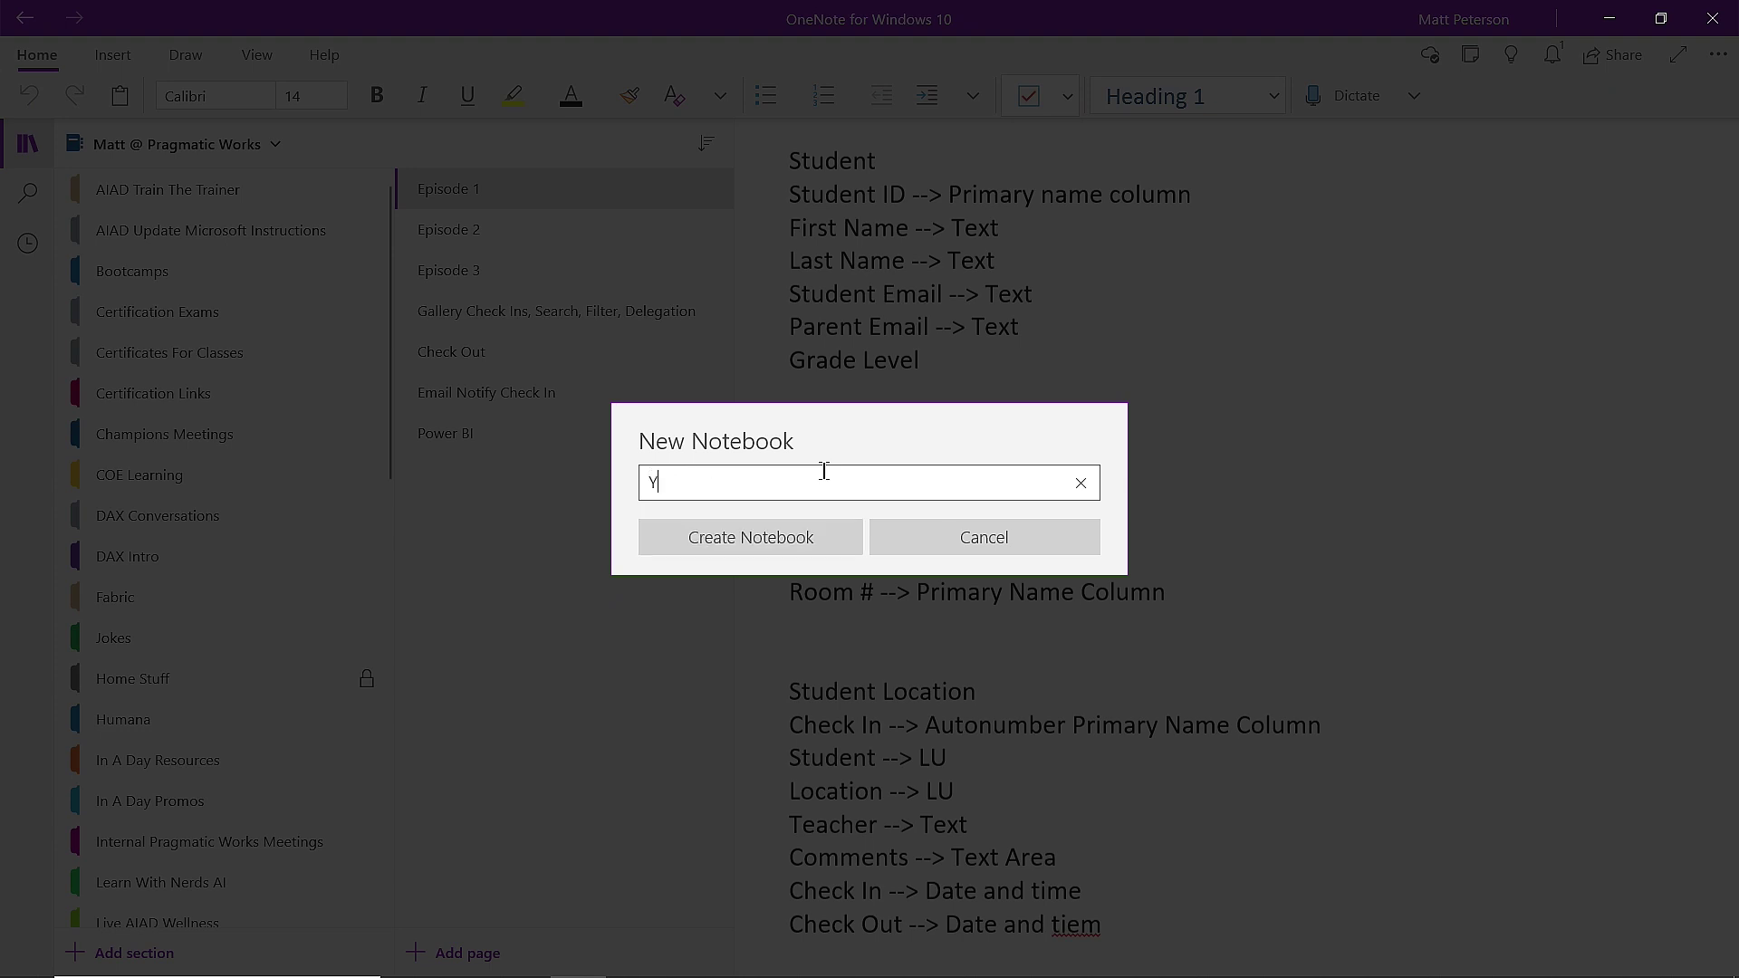
text(ri)
key(BackSpace)
key(BackSpace)
key(BackSpace)
text(eries)
Create the You Tube Series notebook, then view Search and Recent Notes before returning to Notebooks.
click(780, 546)
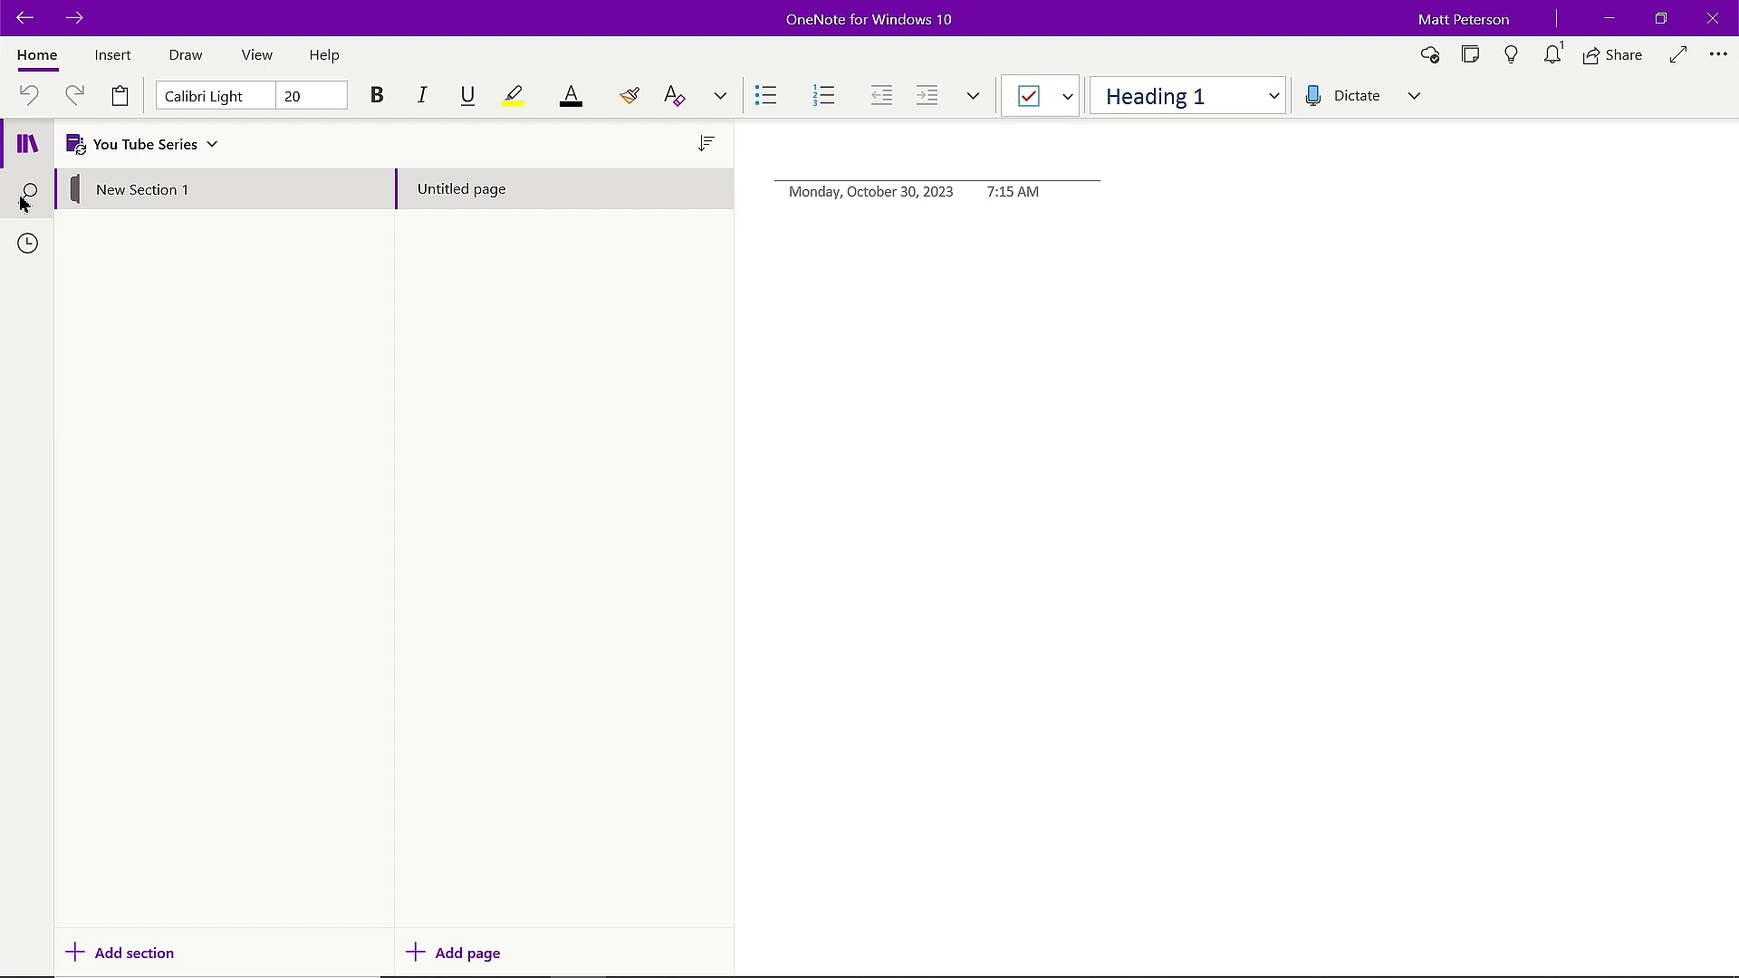
click(24, 203)
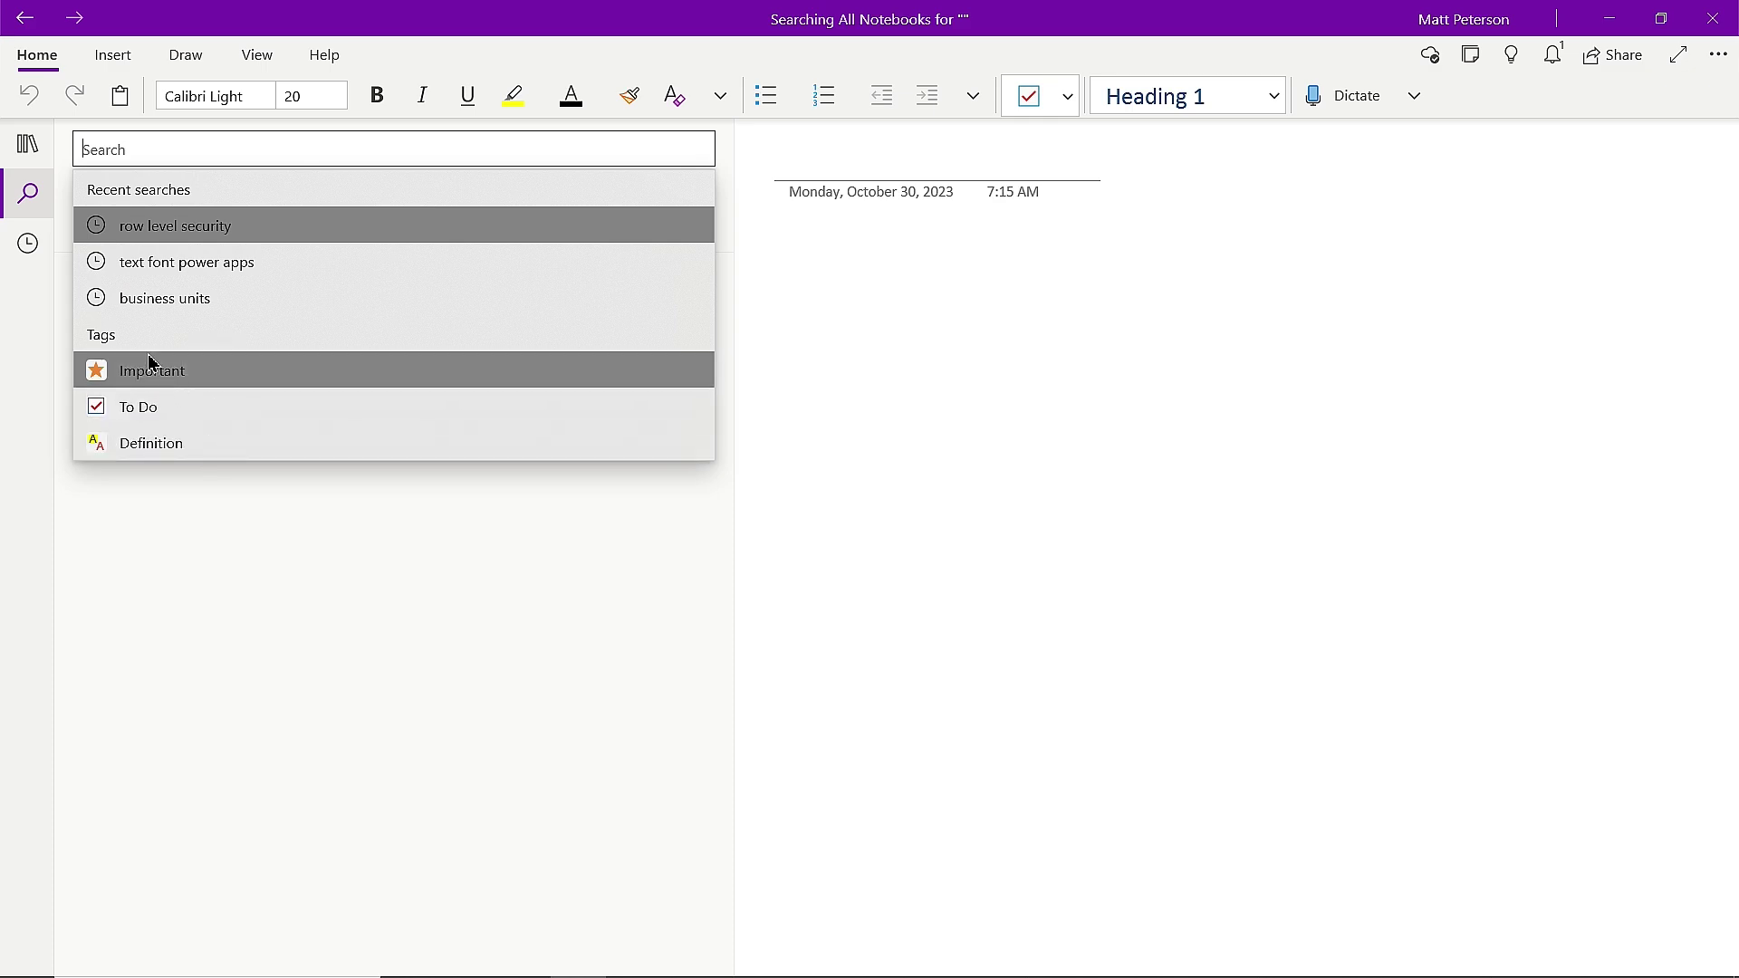
click(29, 247)
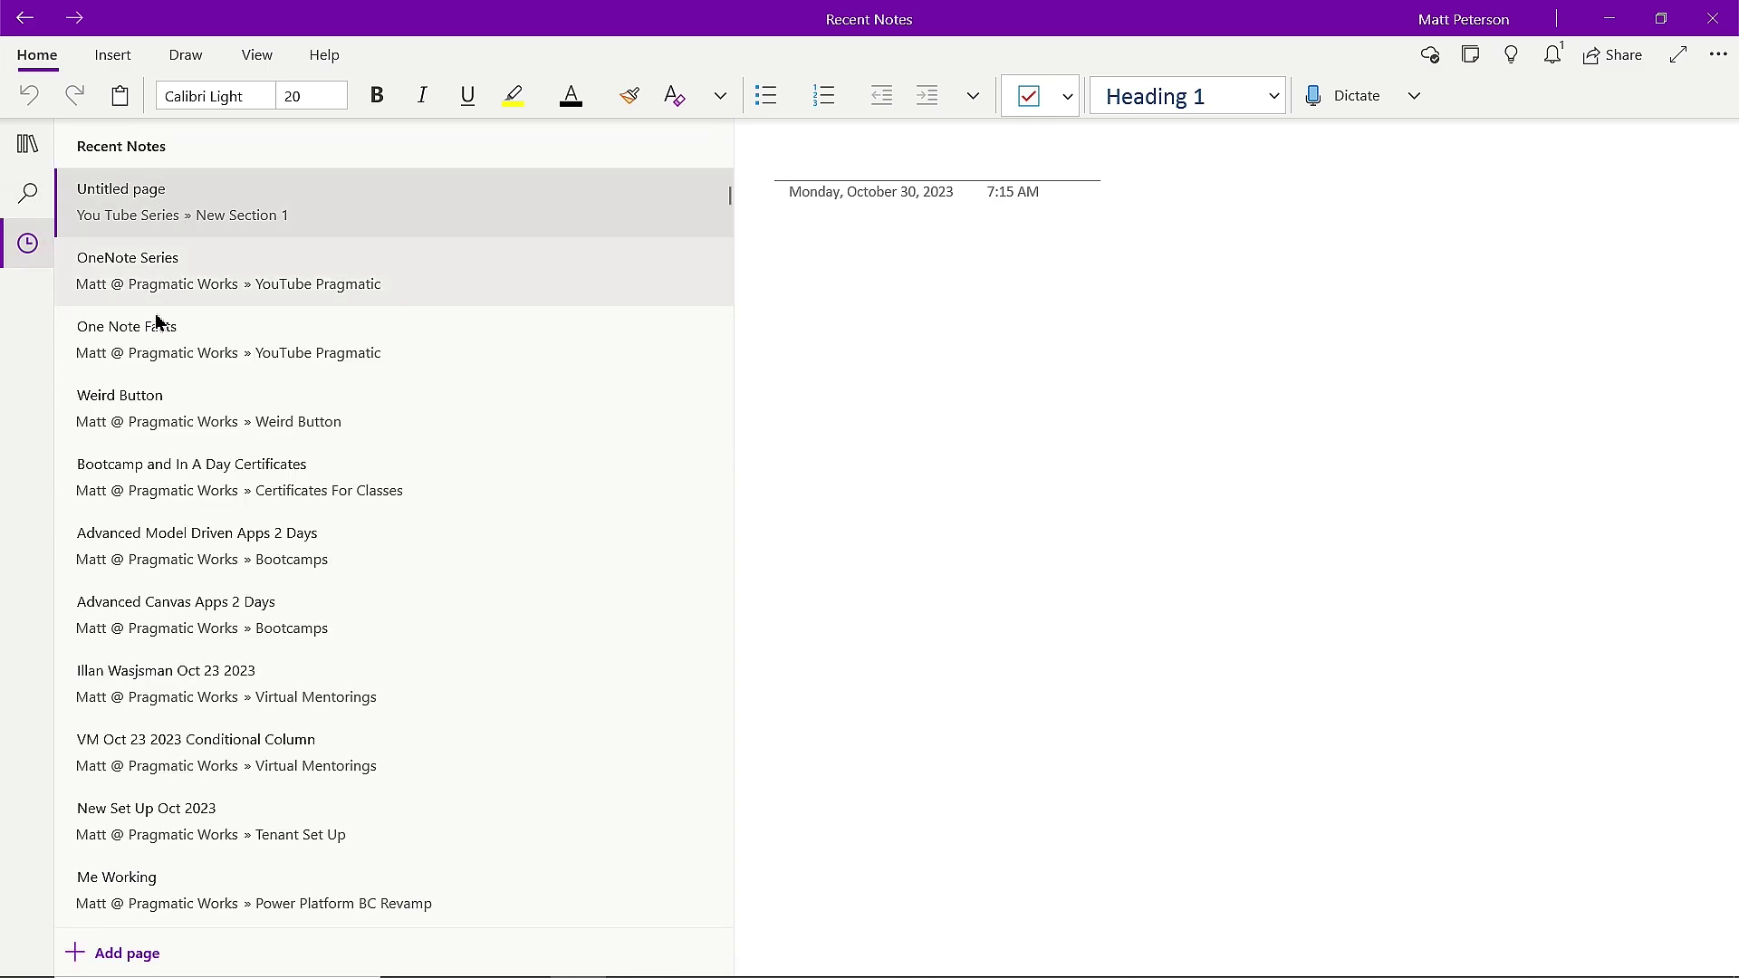
click(27, 147)
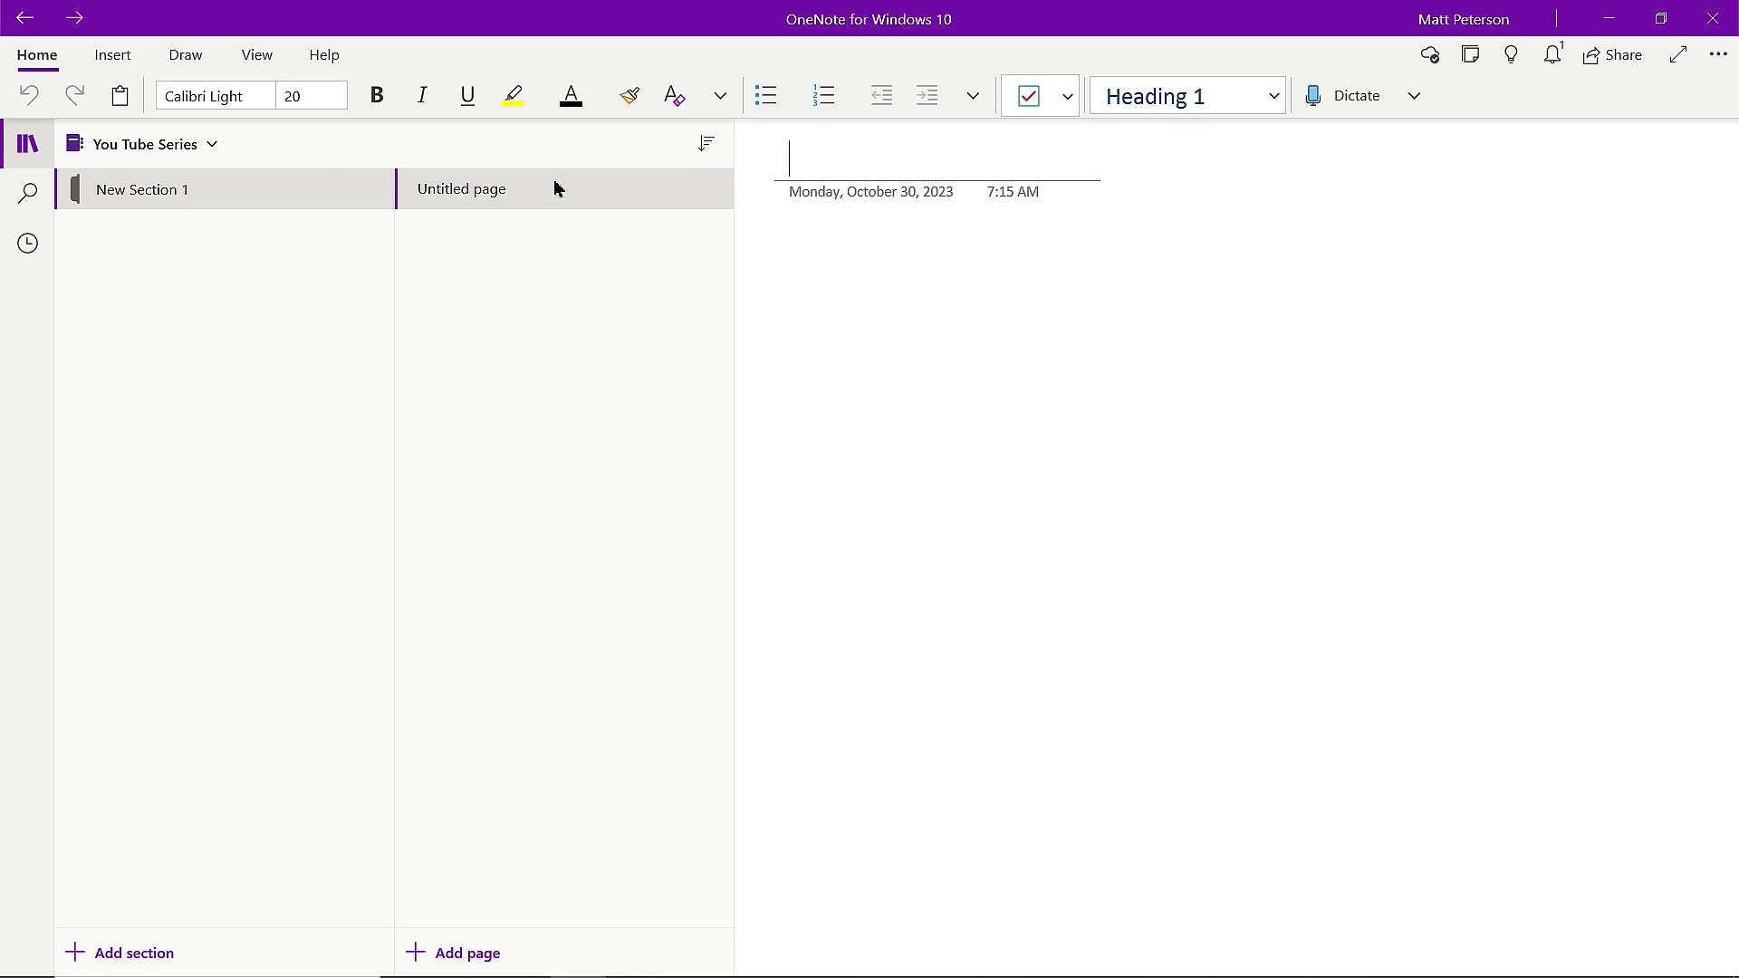
Rename the section New Section 1 to 'Miscellaneous'.
right_click(156, 199)
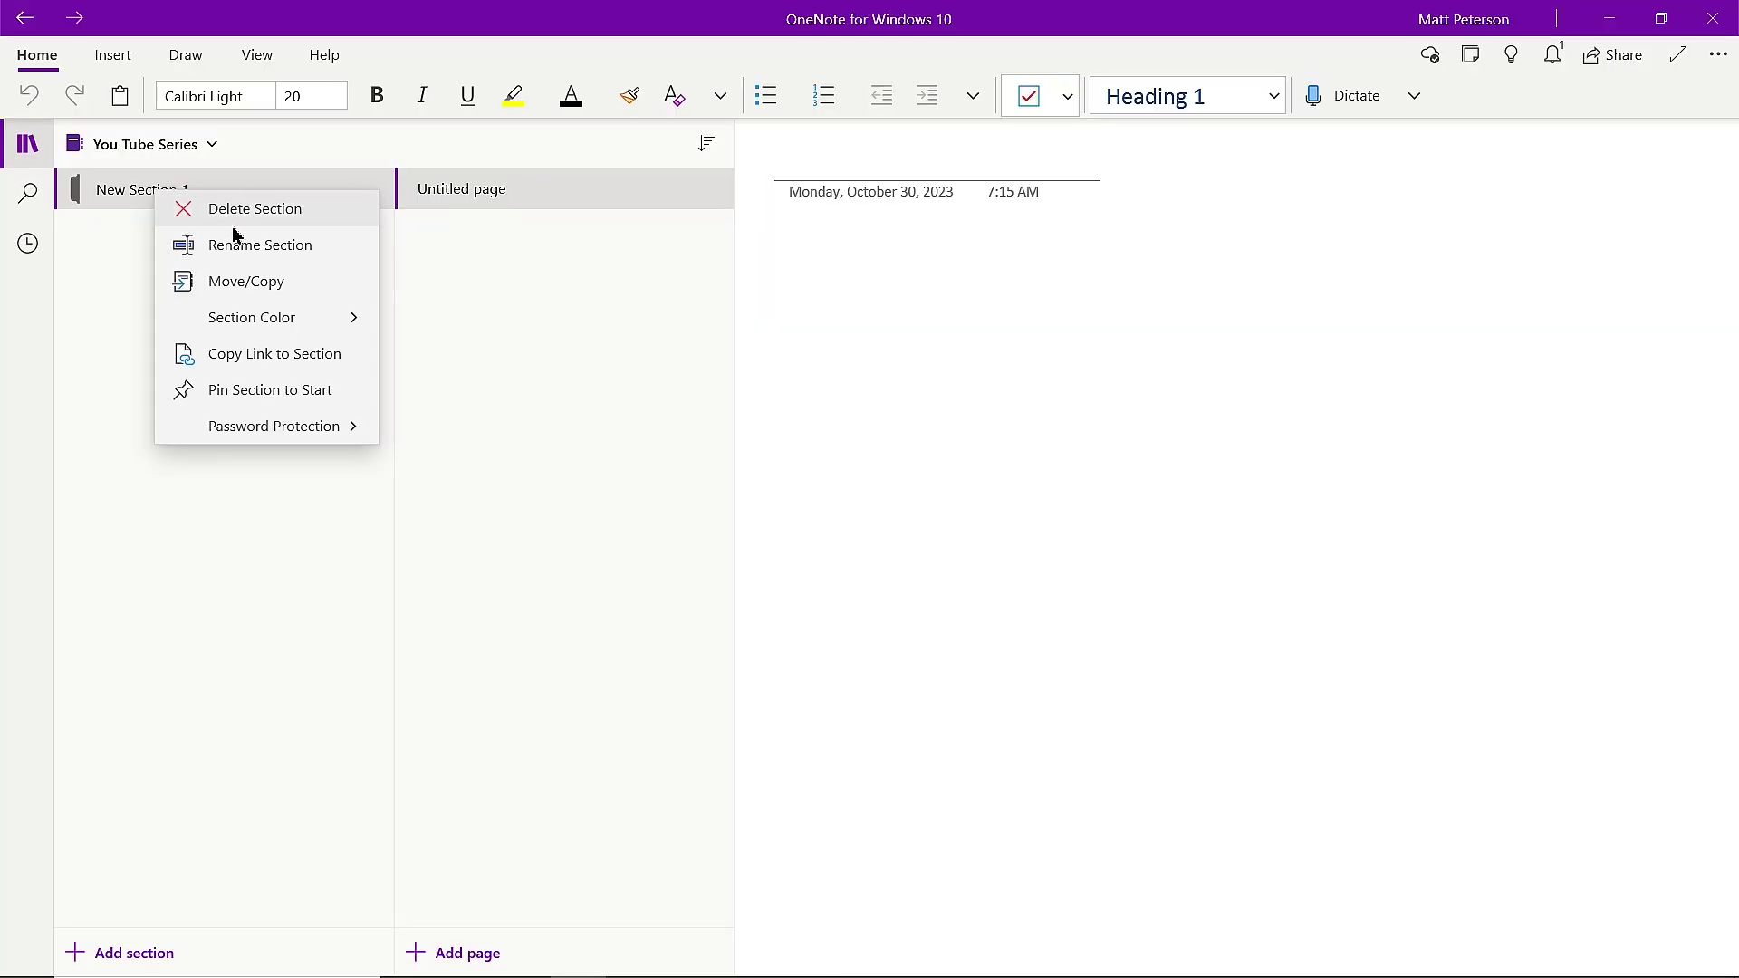
click(240, 246)
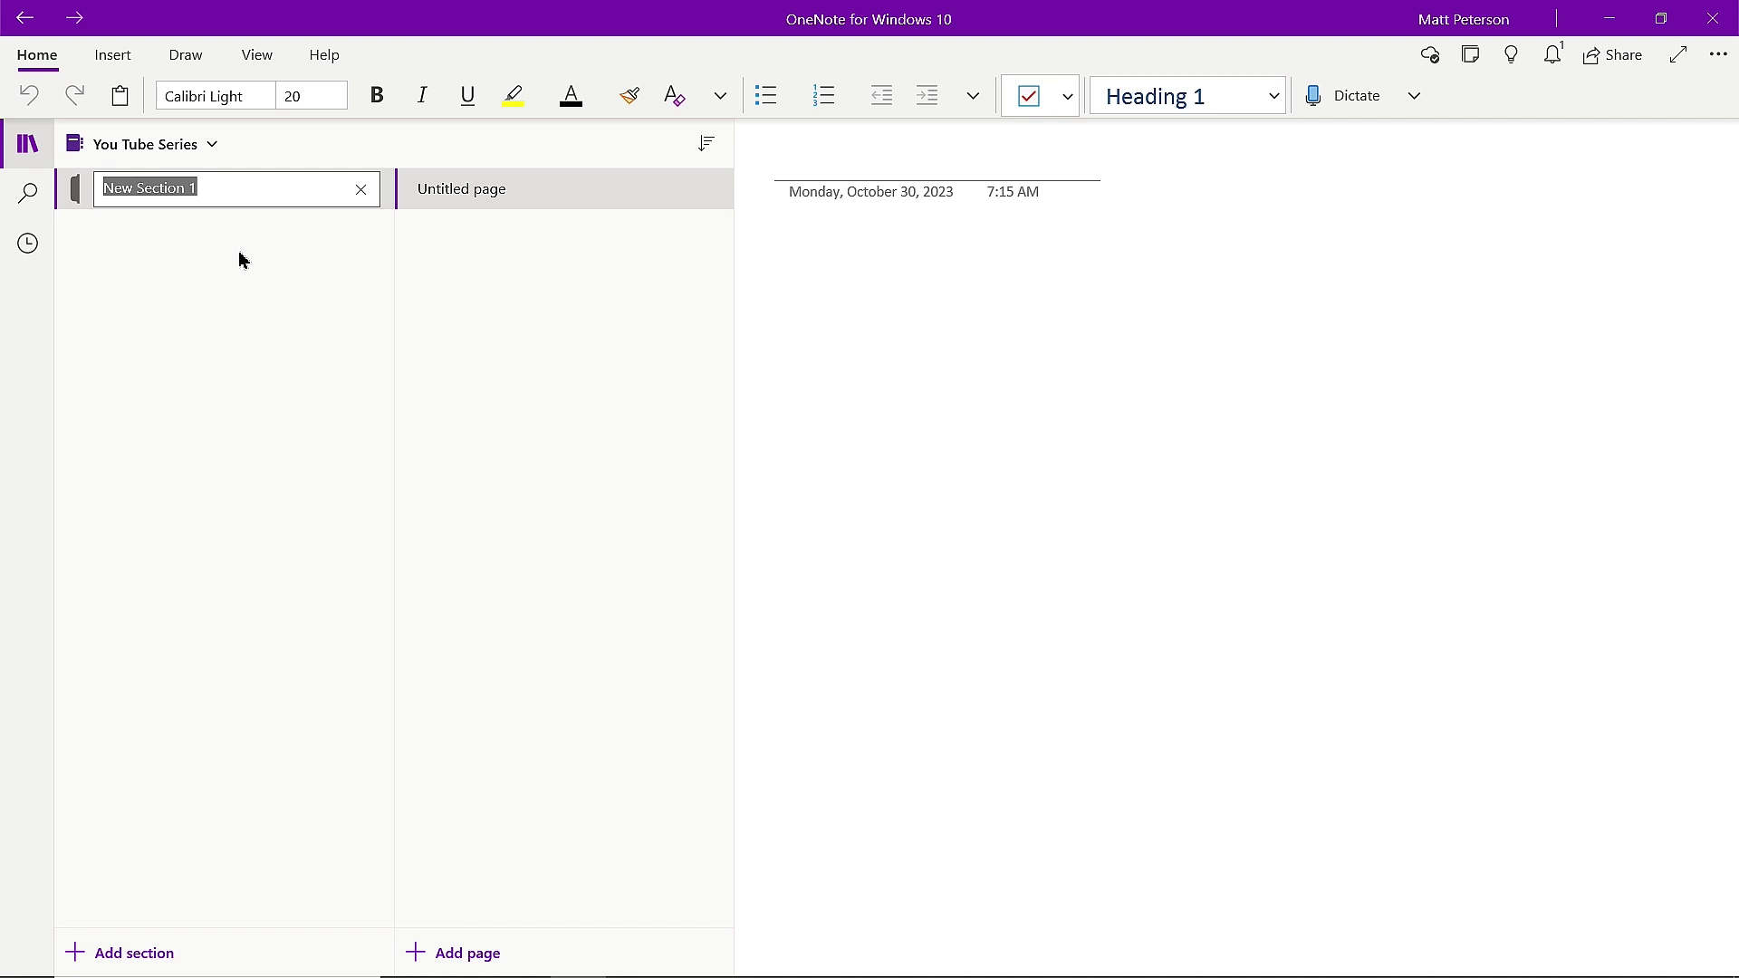
text(Misc)
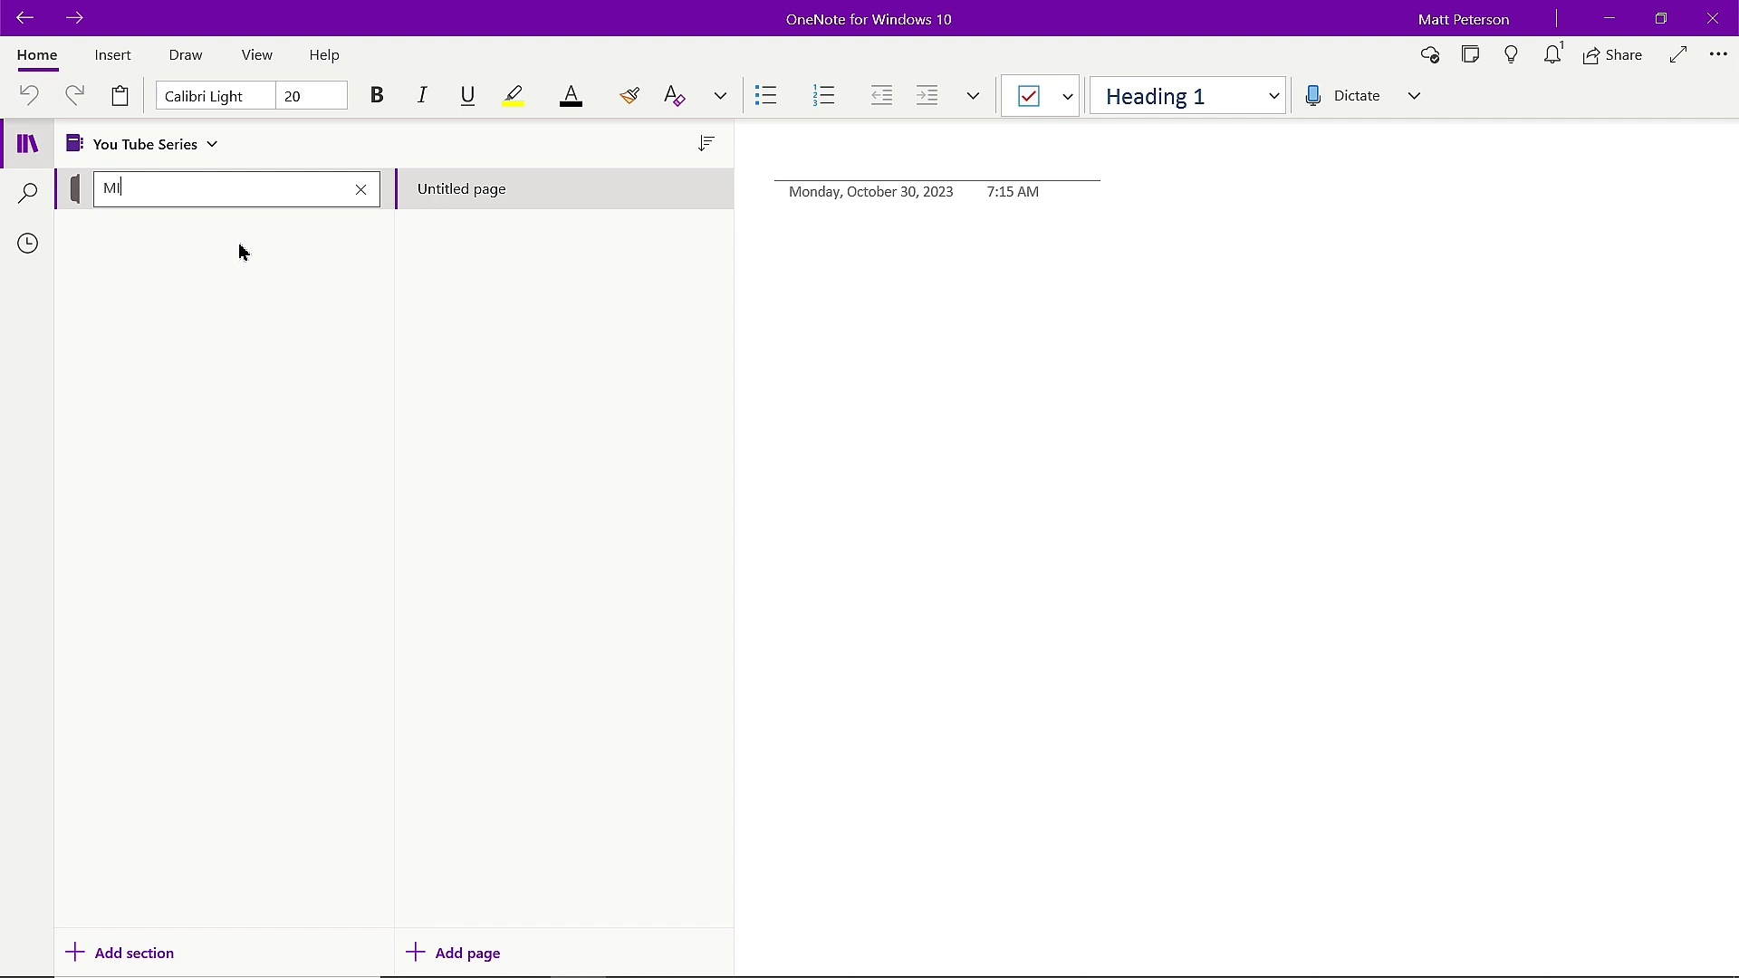
key(BackSpace)
key(BackSpace)
text(scellaneous)
key(Return)
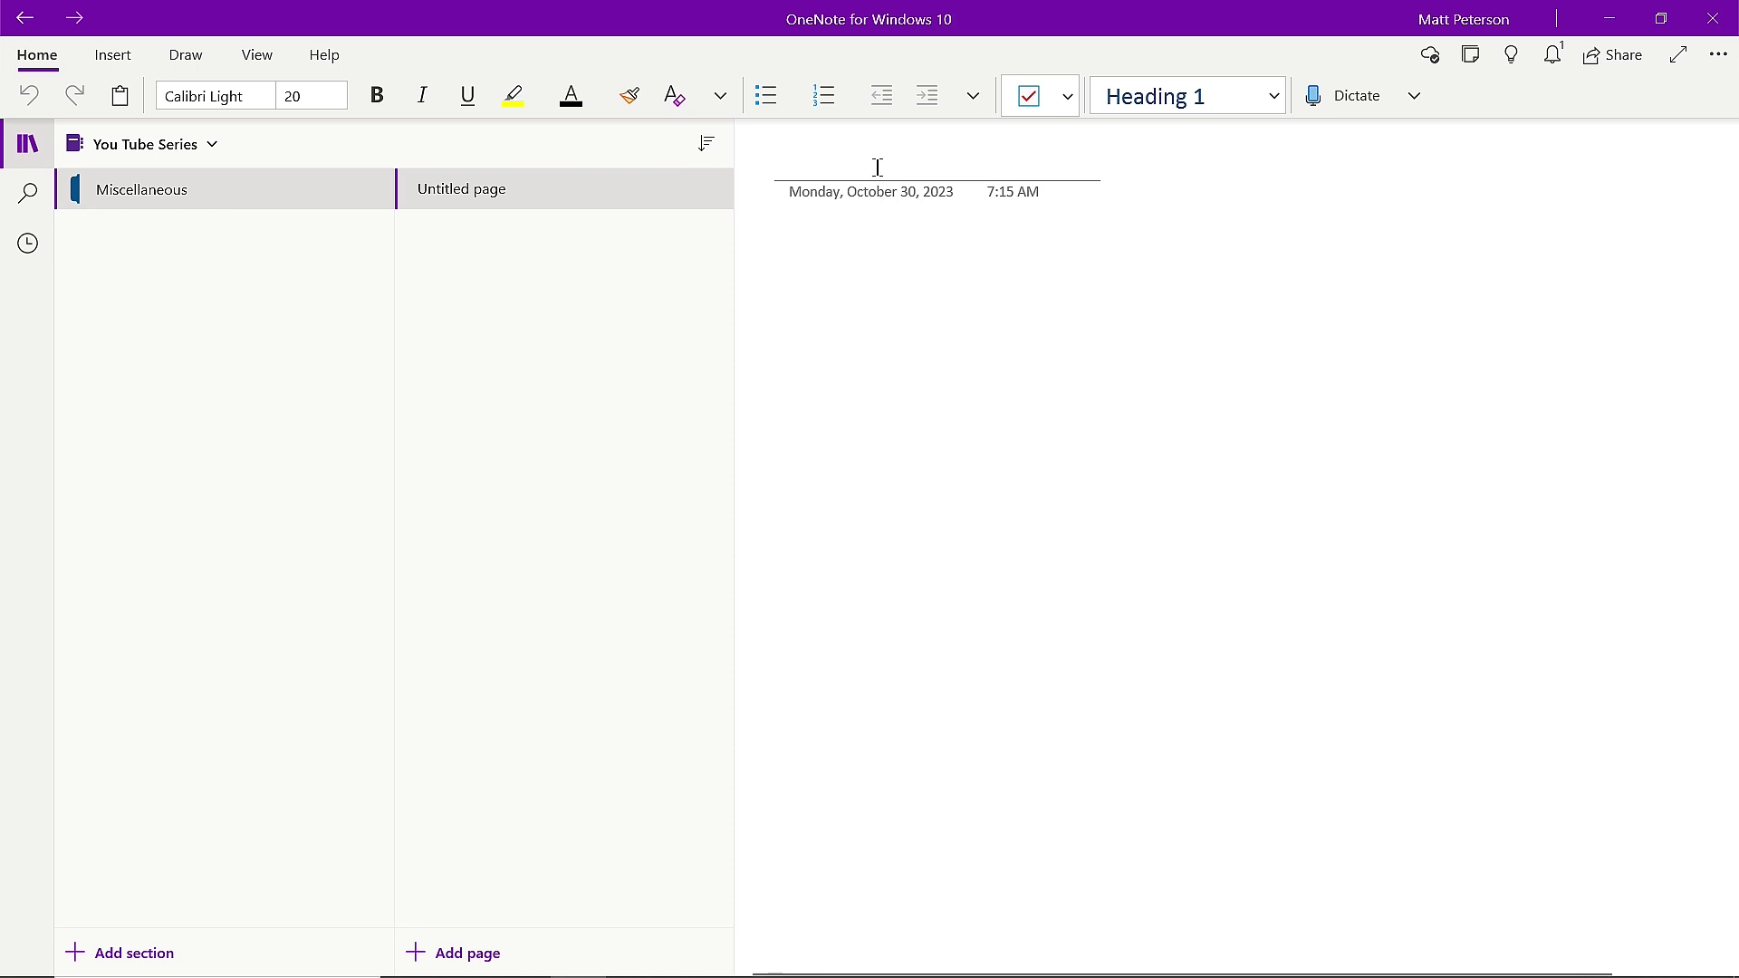
Title the page 'My Notes For Meeting'.
text(My Notes For Meeting)
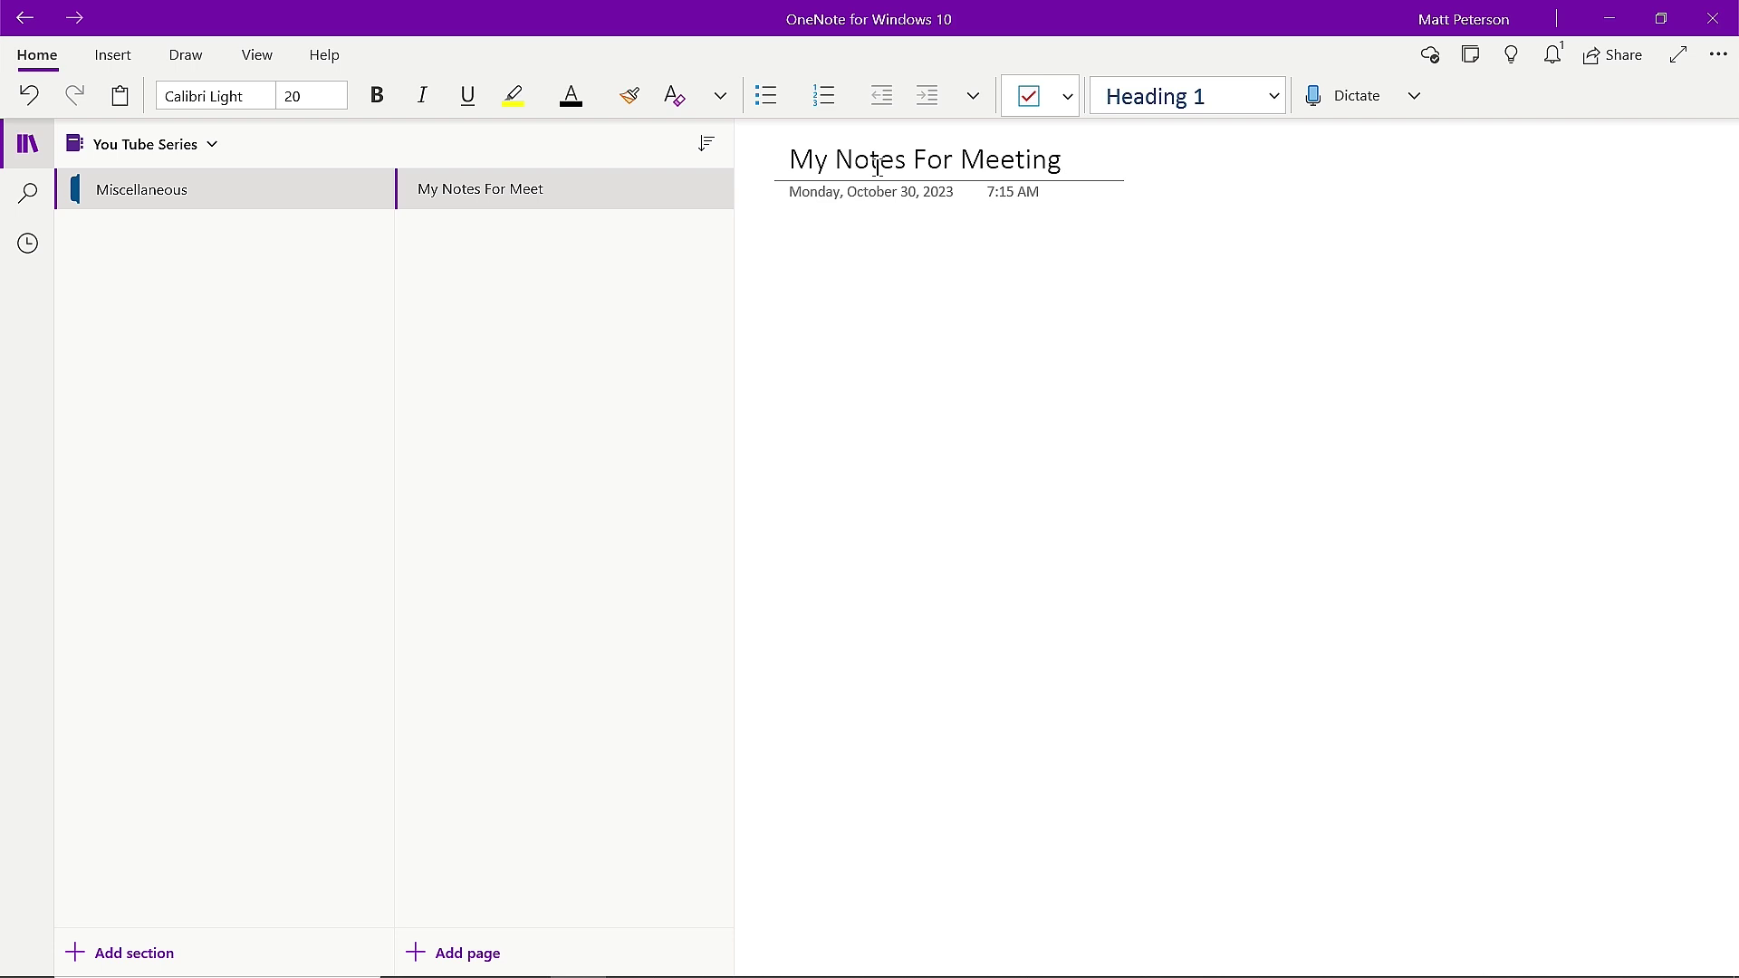
Add the note 'Add in whatever text want' to the page body.
click(806, 246)
text(Add in )
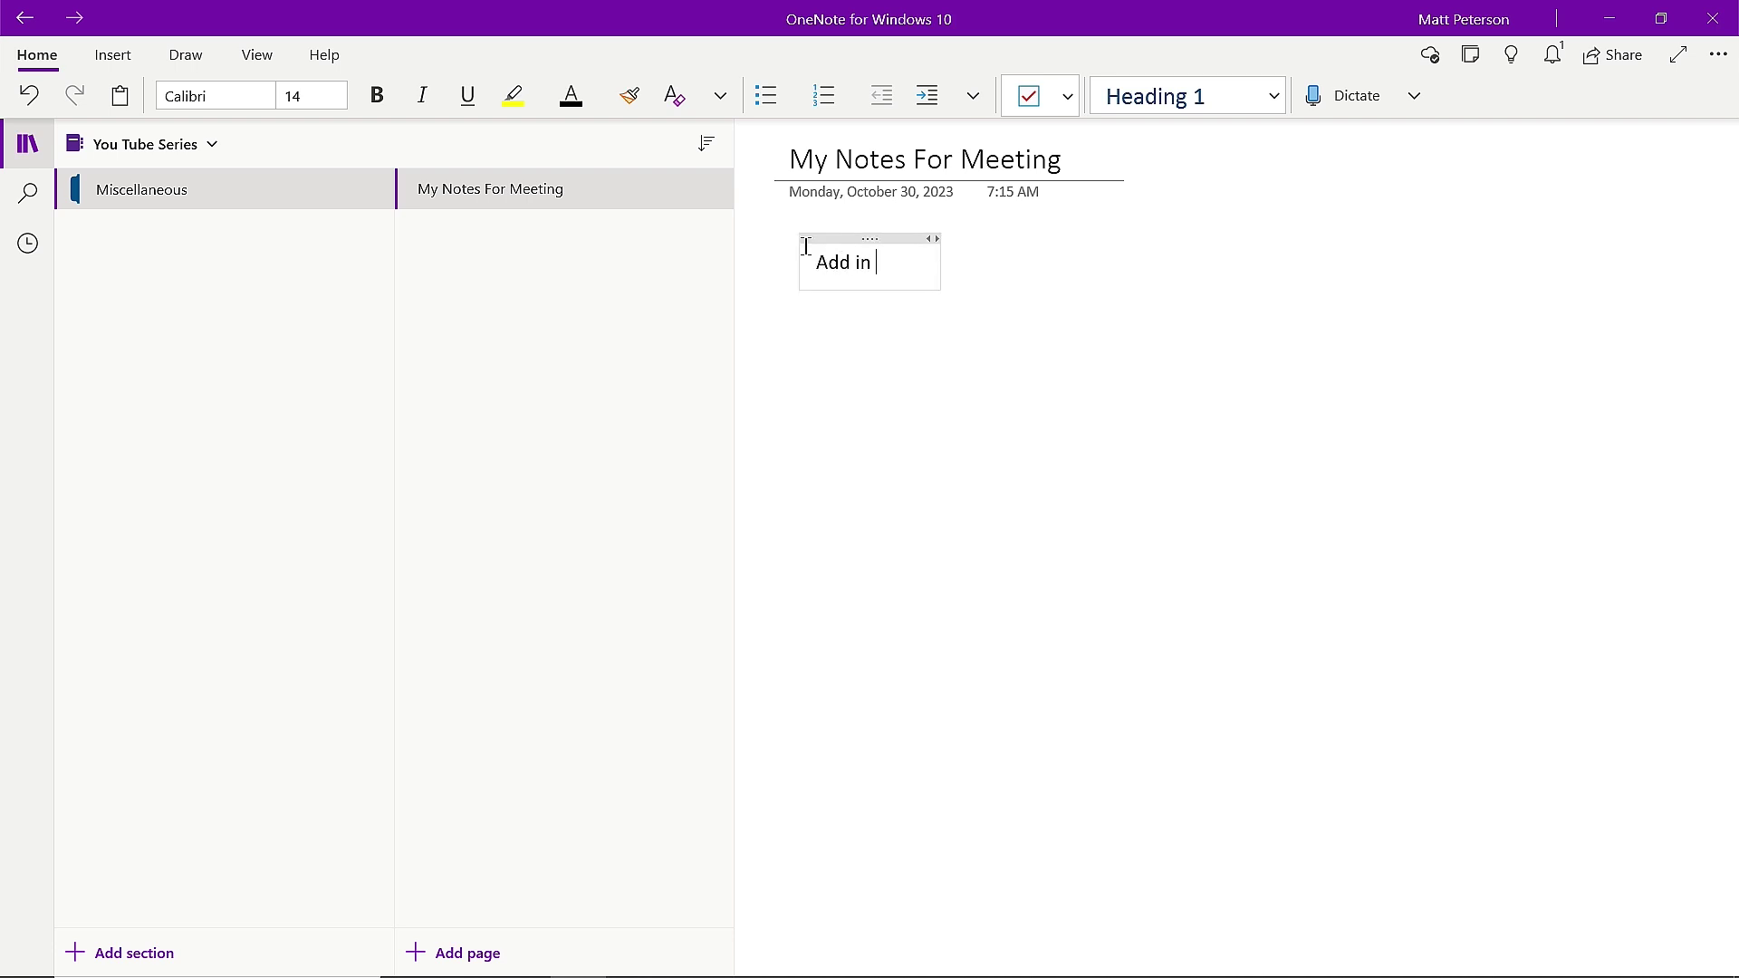
text(whatever text want)
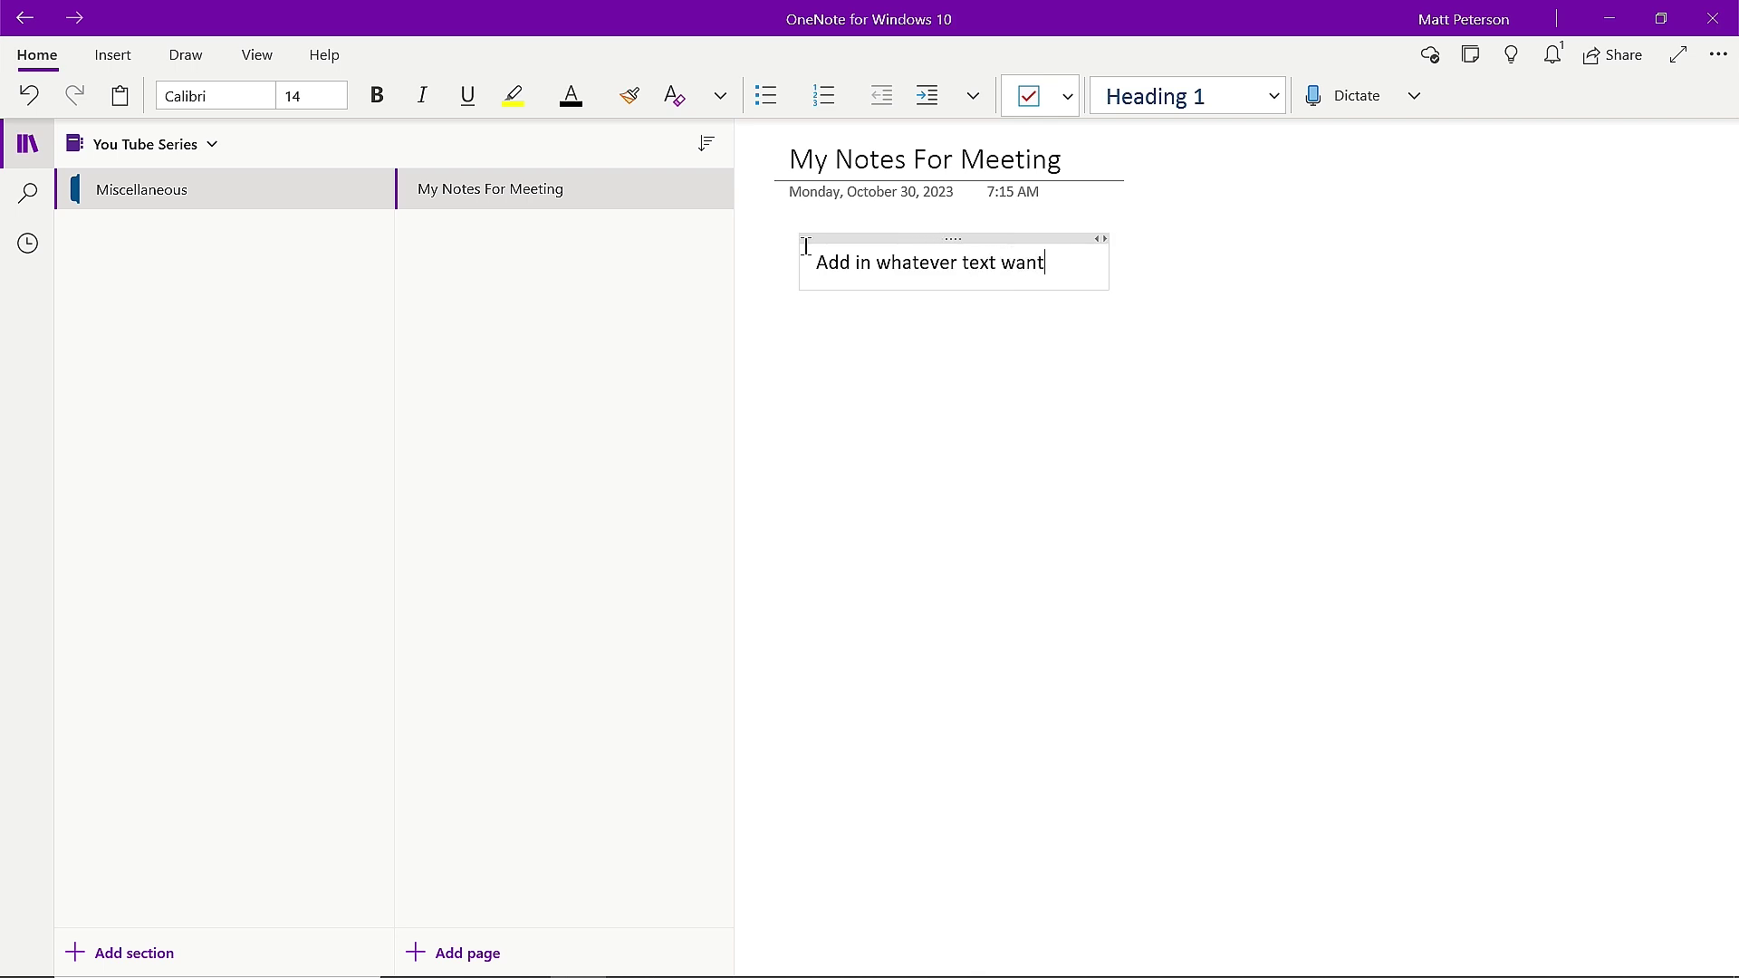
click(1184, 308)
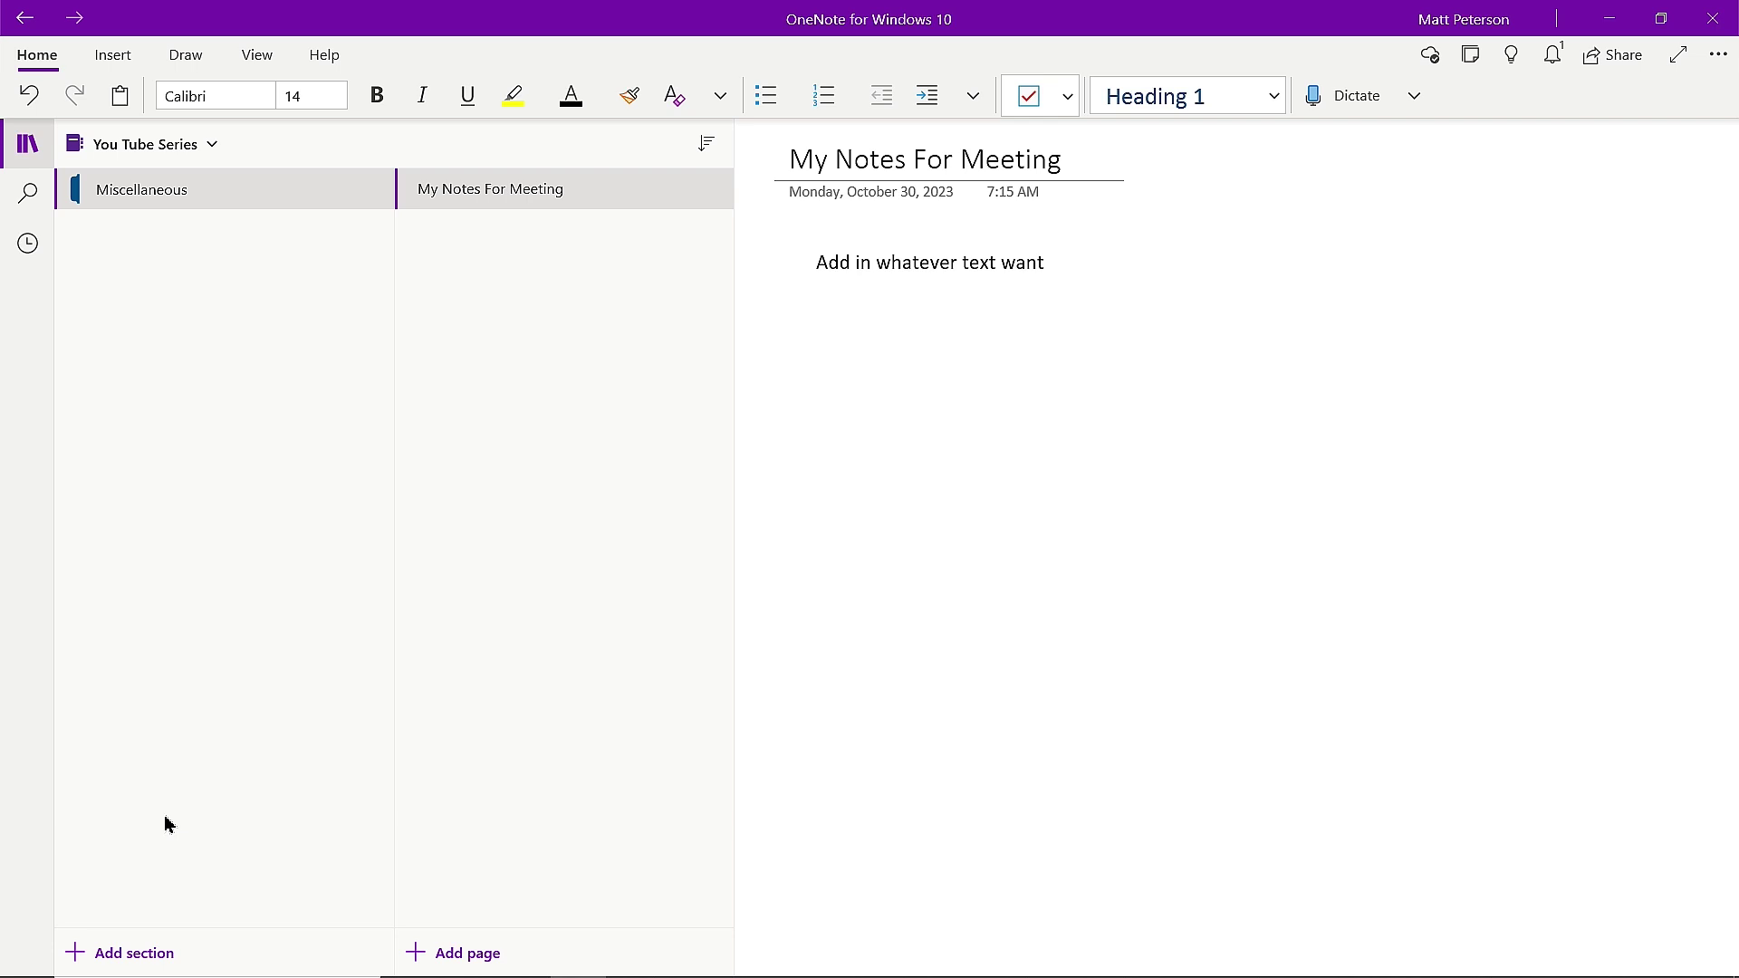
Add a new section group named 'Training' and select it.
click(122, 956)
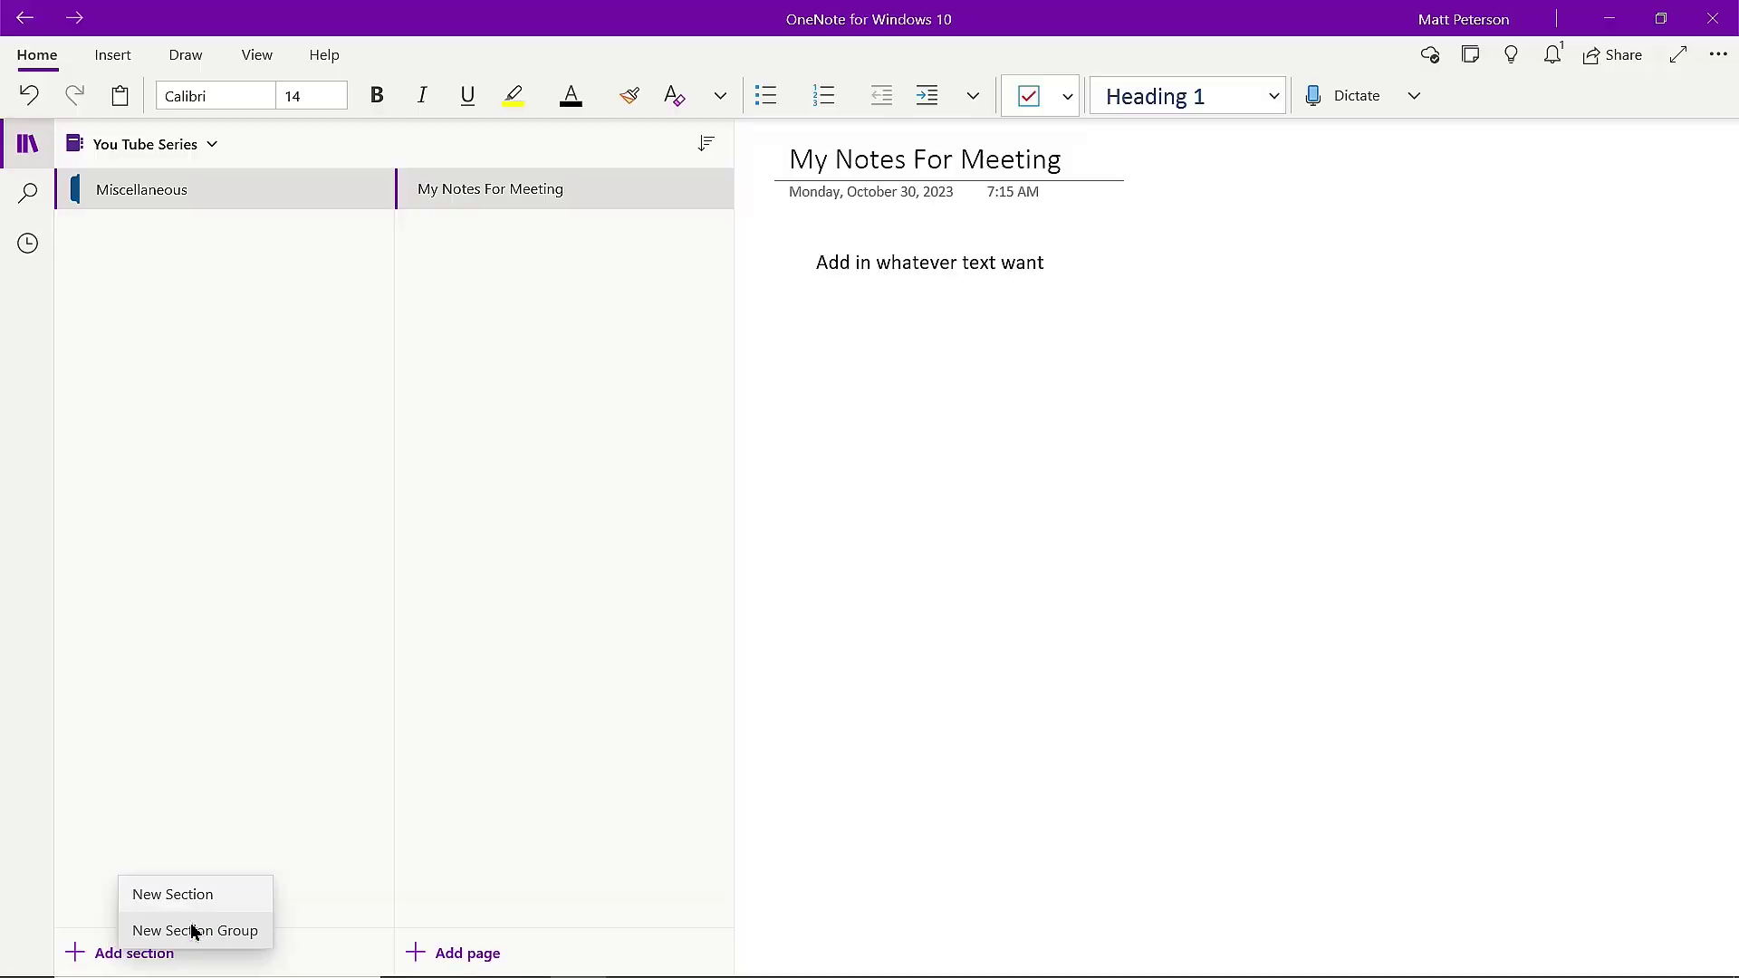
click(194, 931)
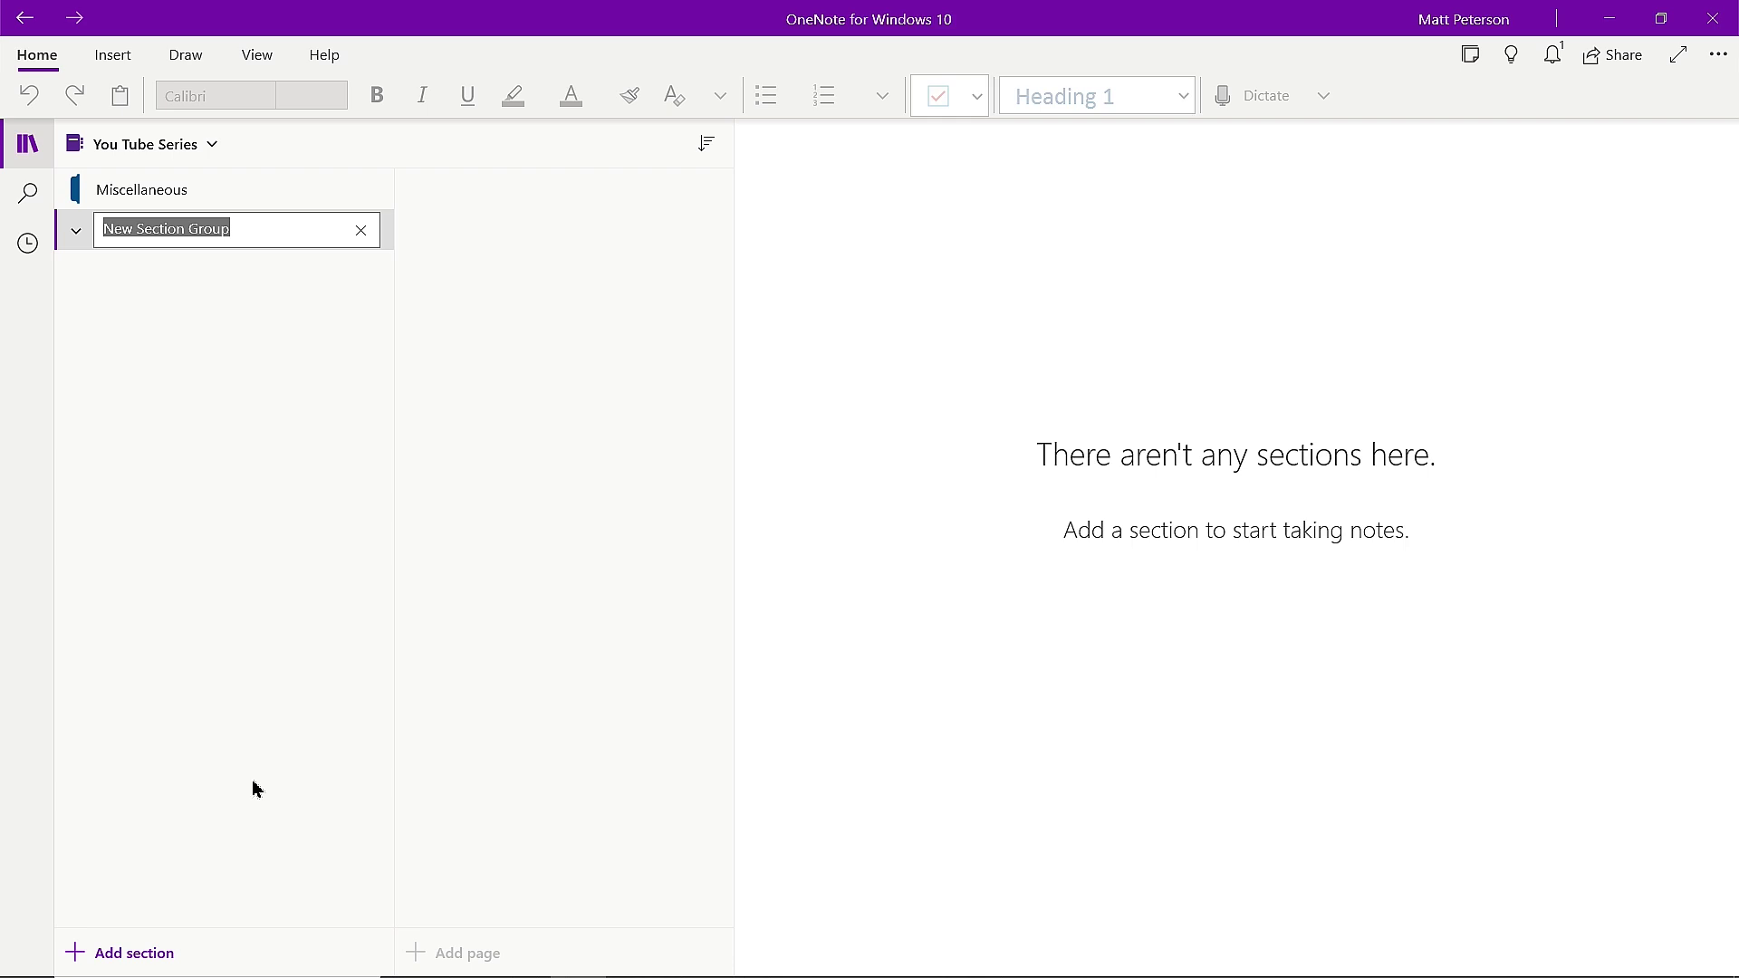
text(Training)
key(Return)
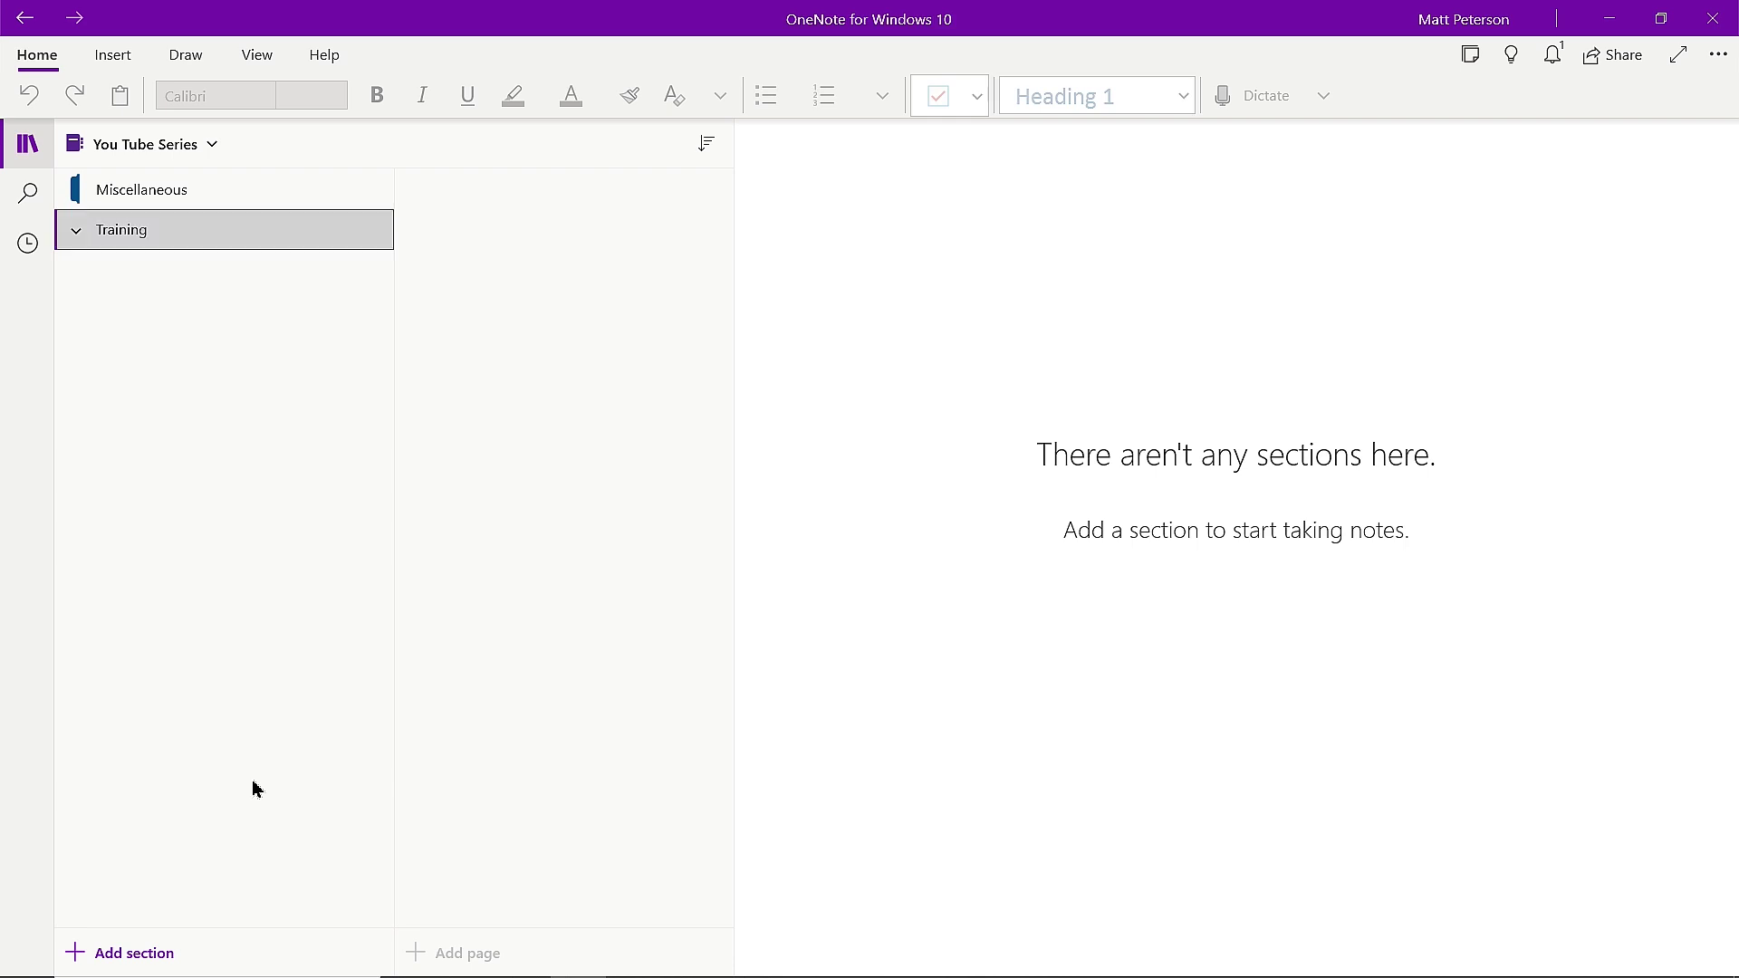
click(78, 241)
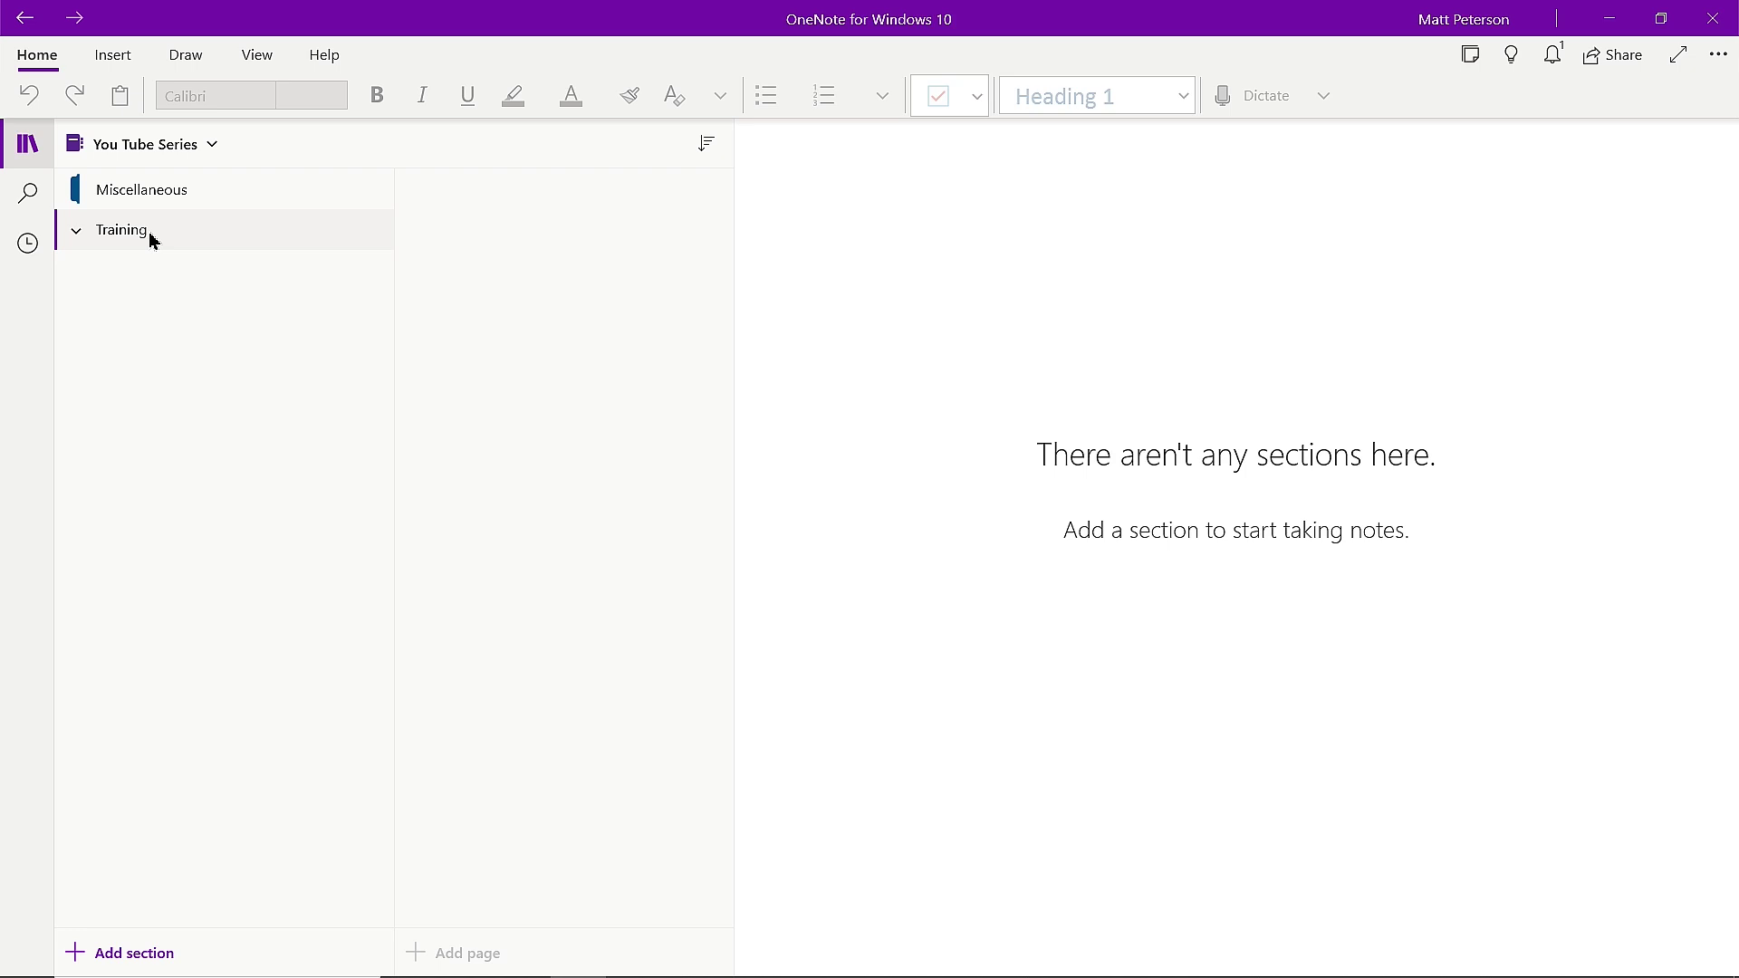
Add three sections inside Training: Power Platform, Power BI and Azure.
click(136, 964)
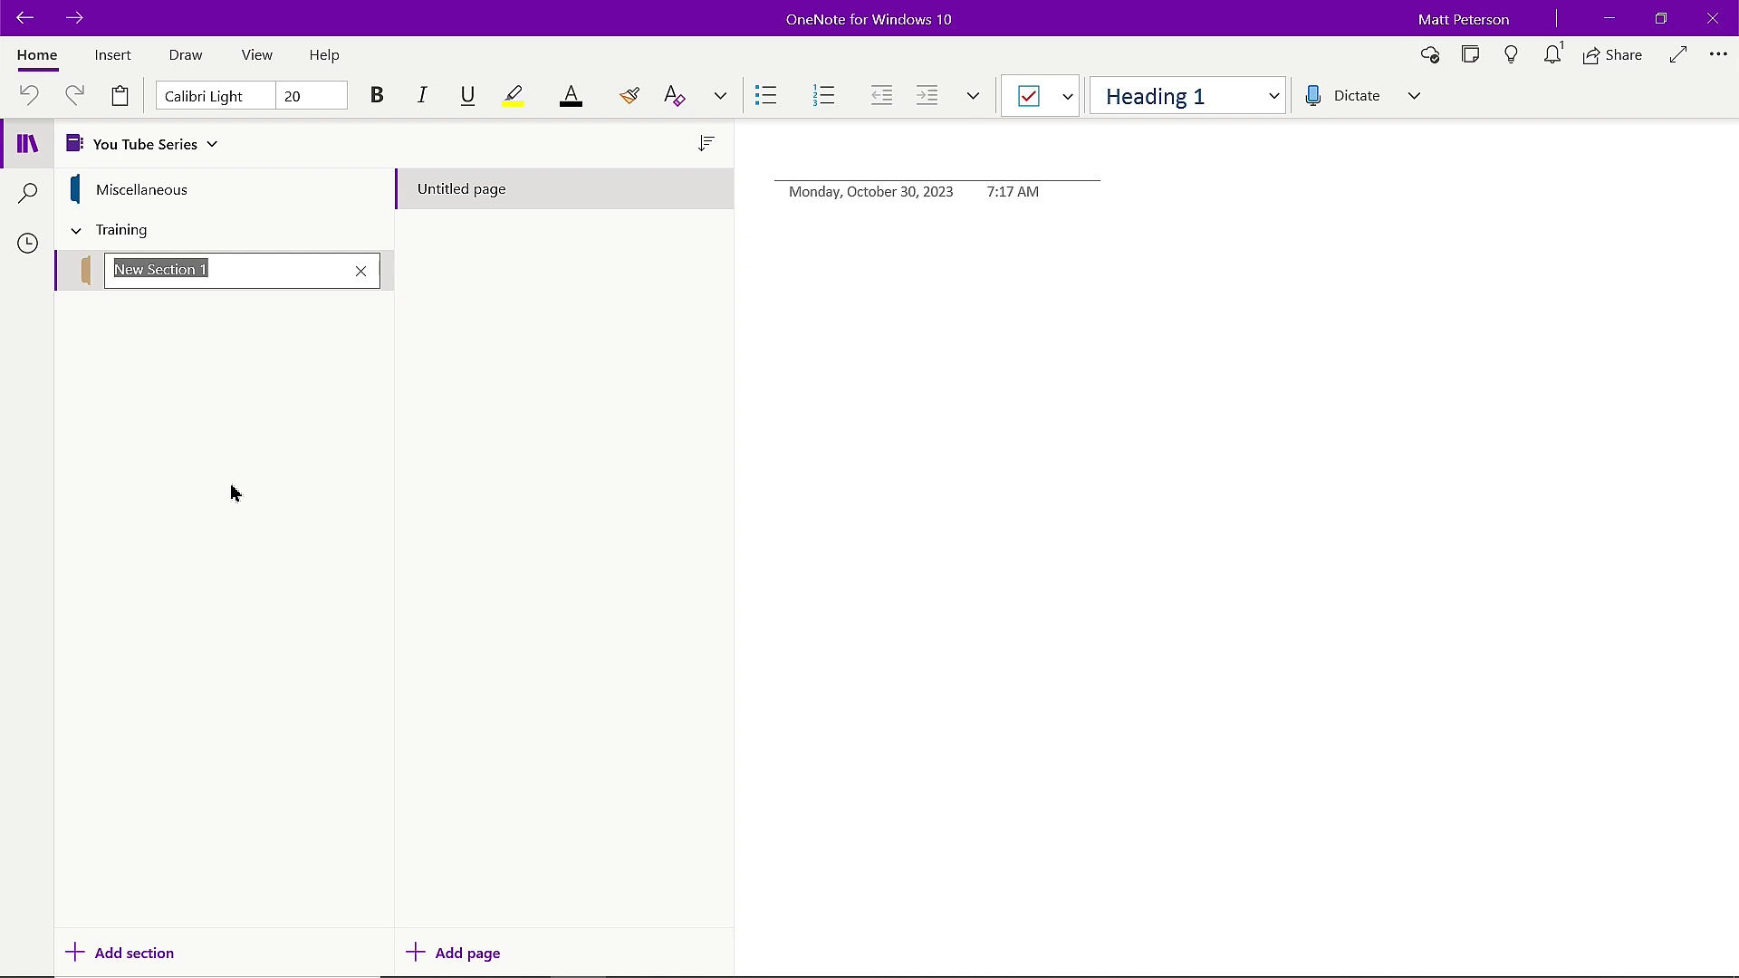
text(Power Platform)
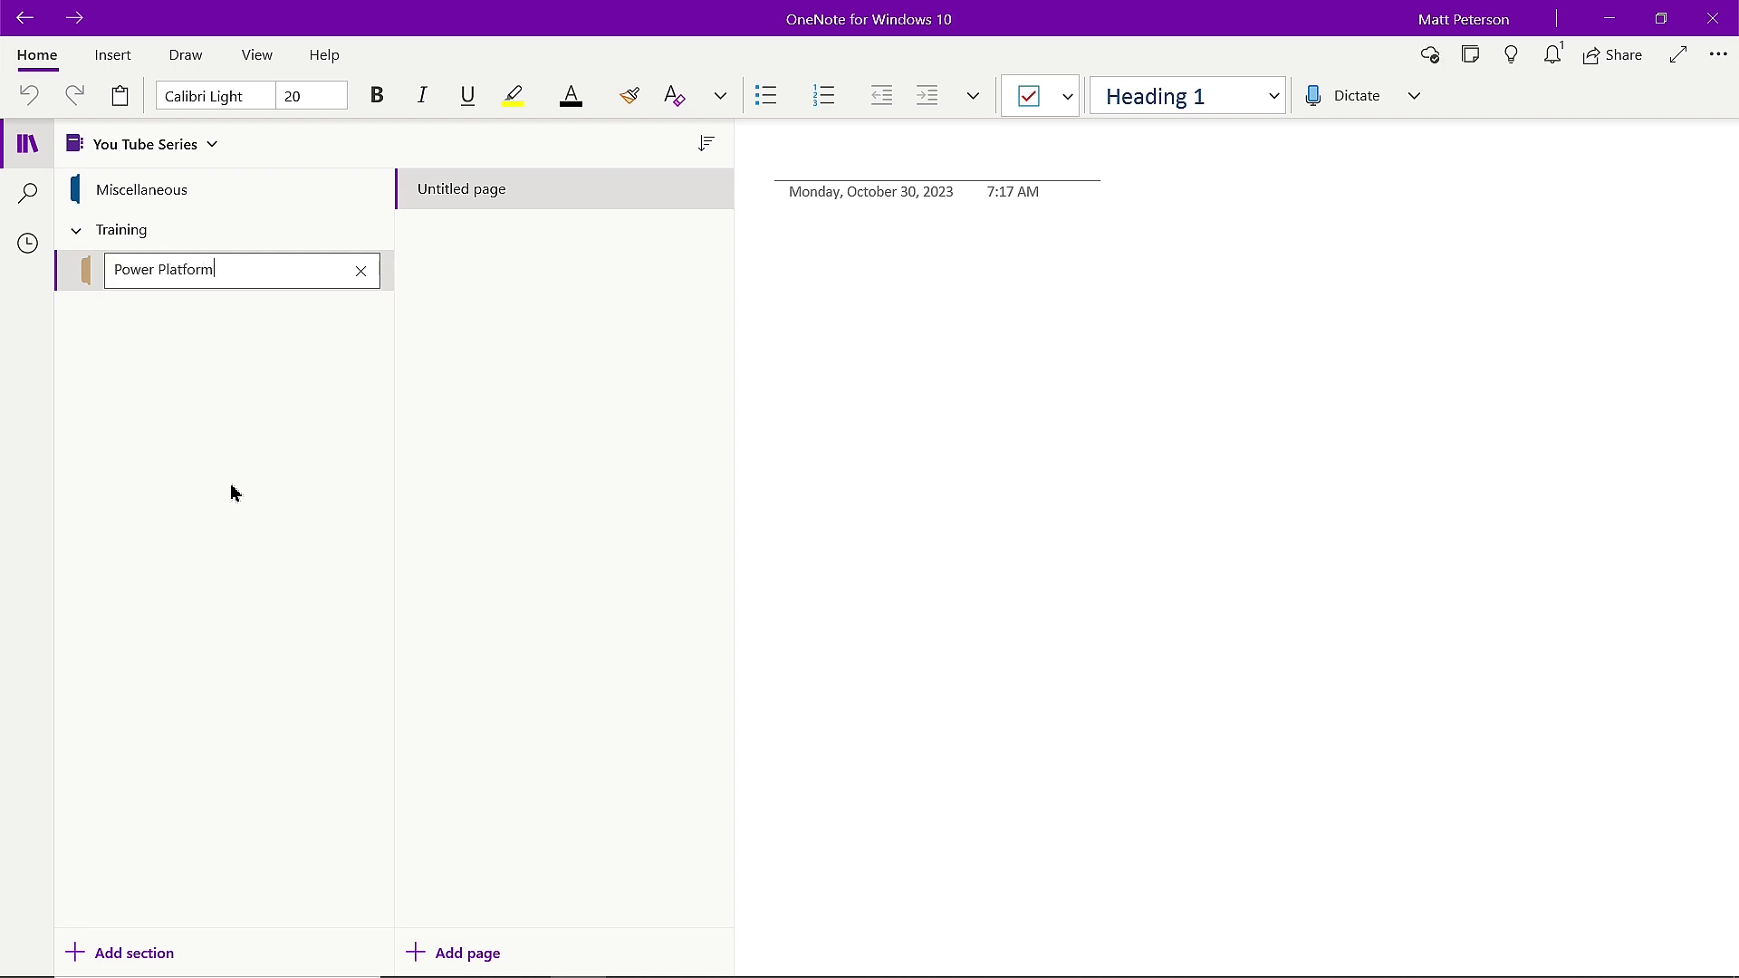
key(Return)
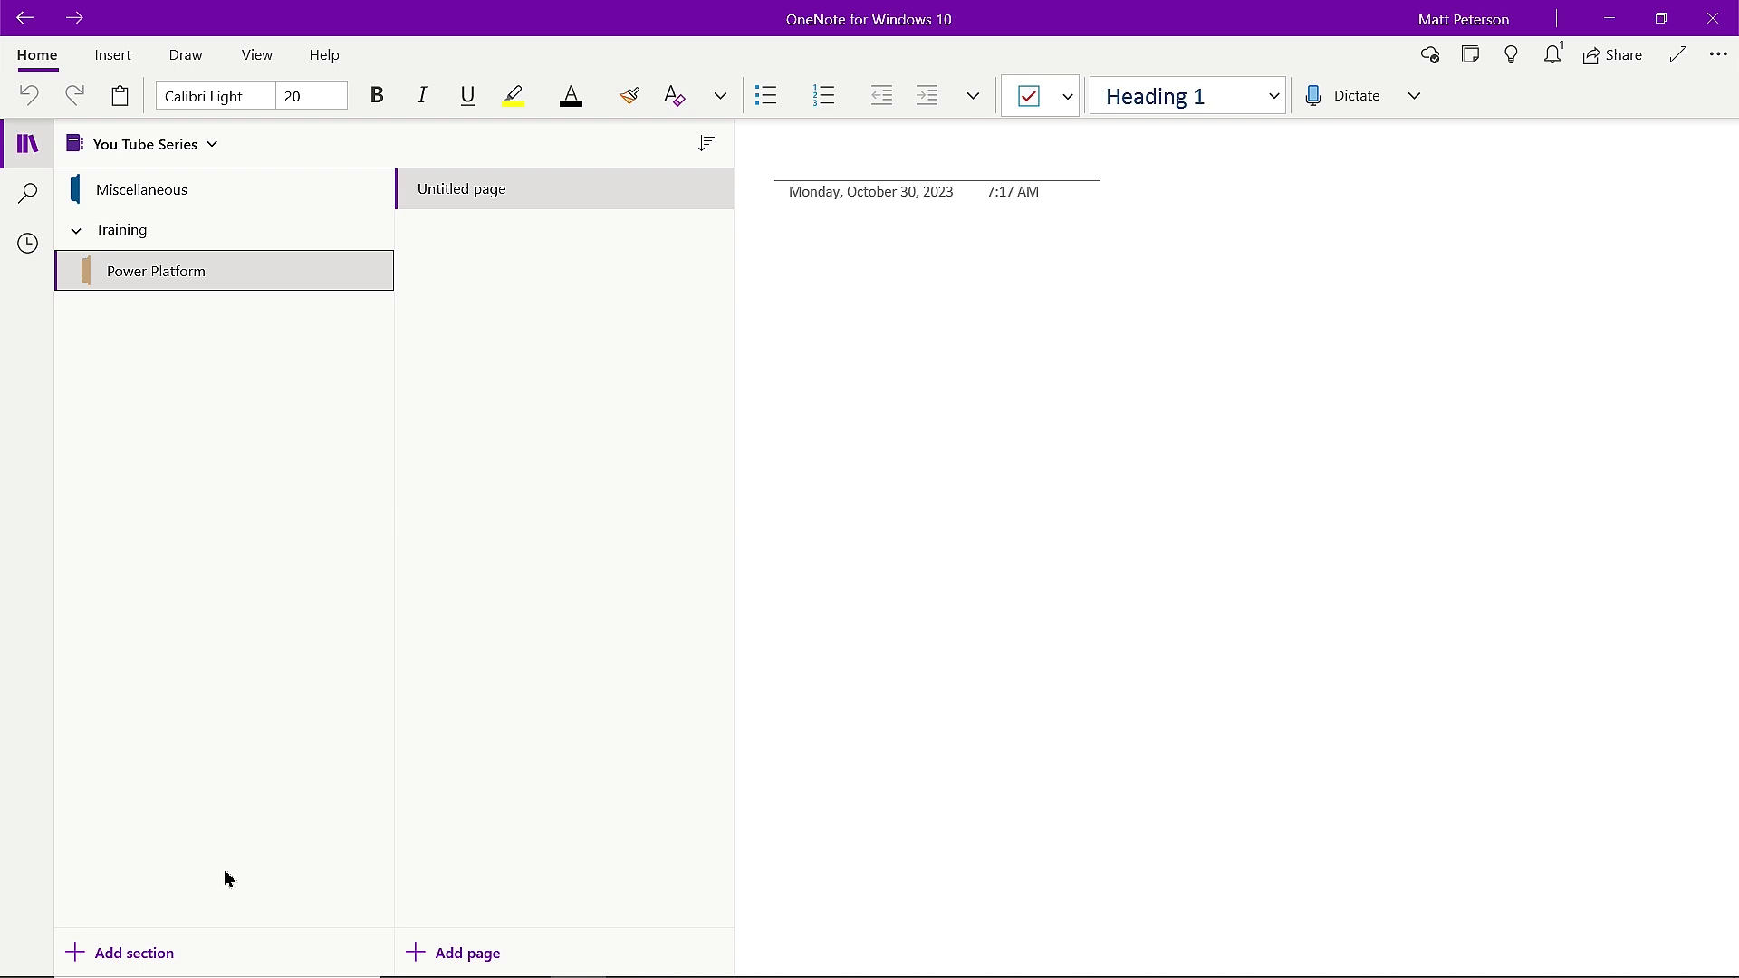
click(149, 955)
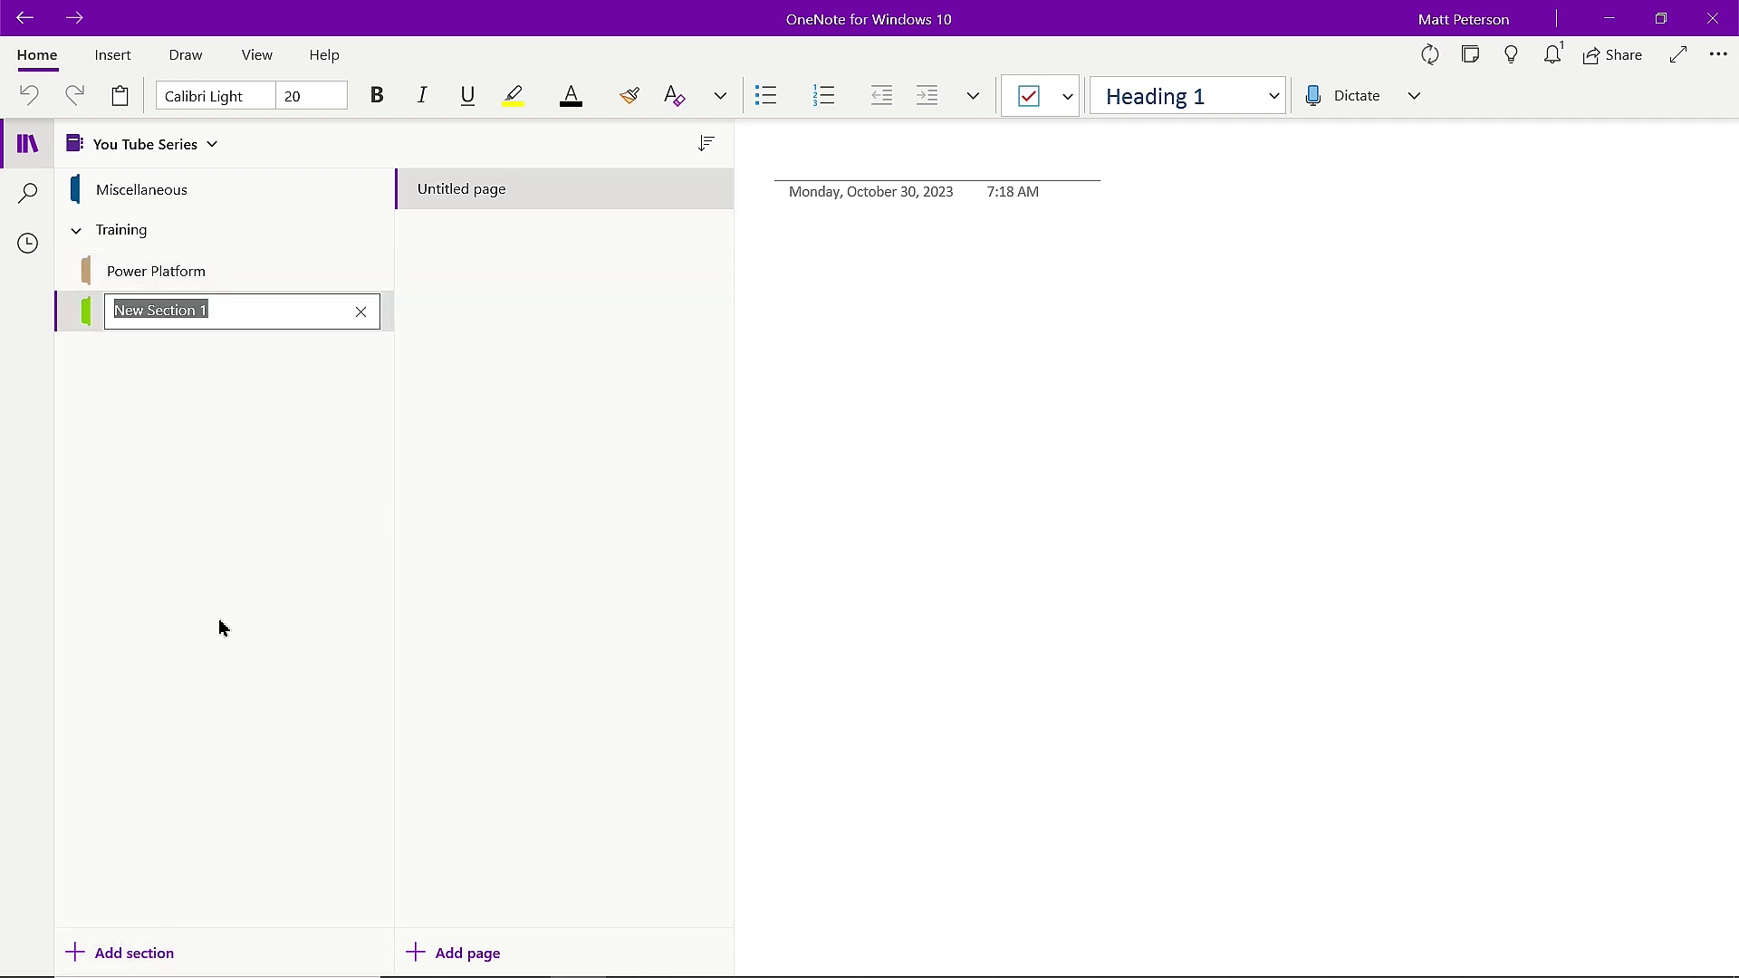
text(Power)
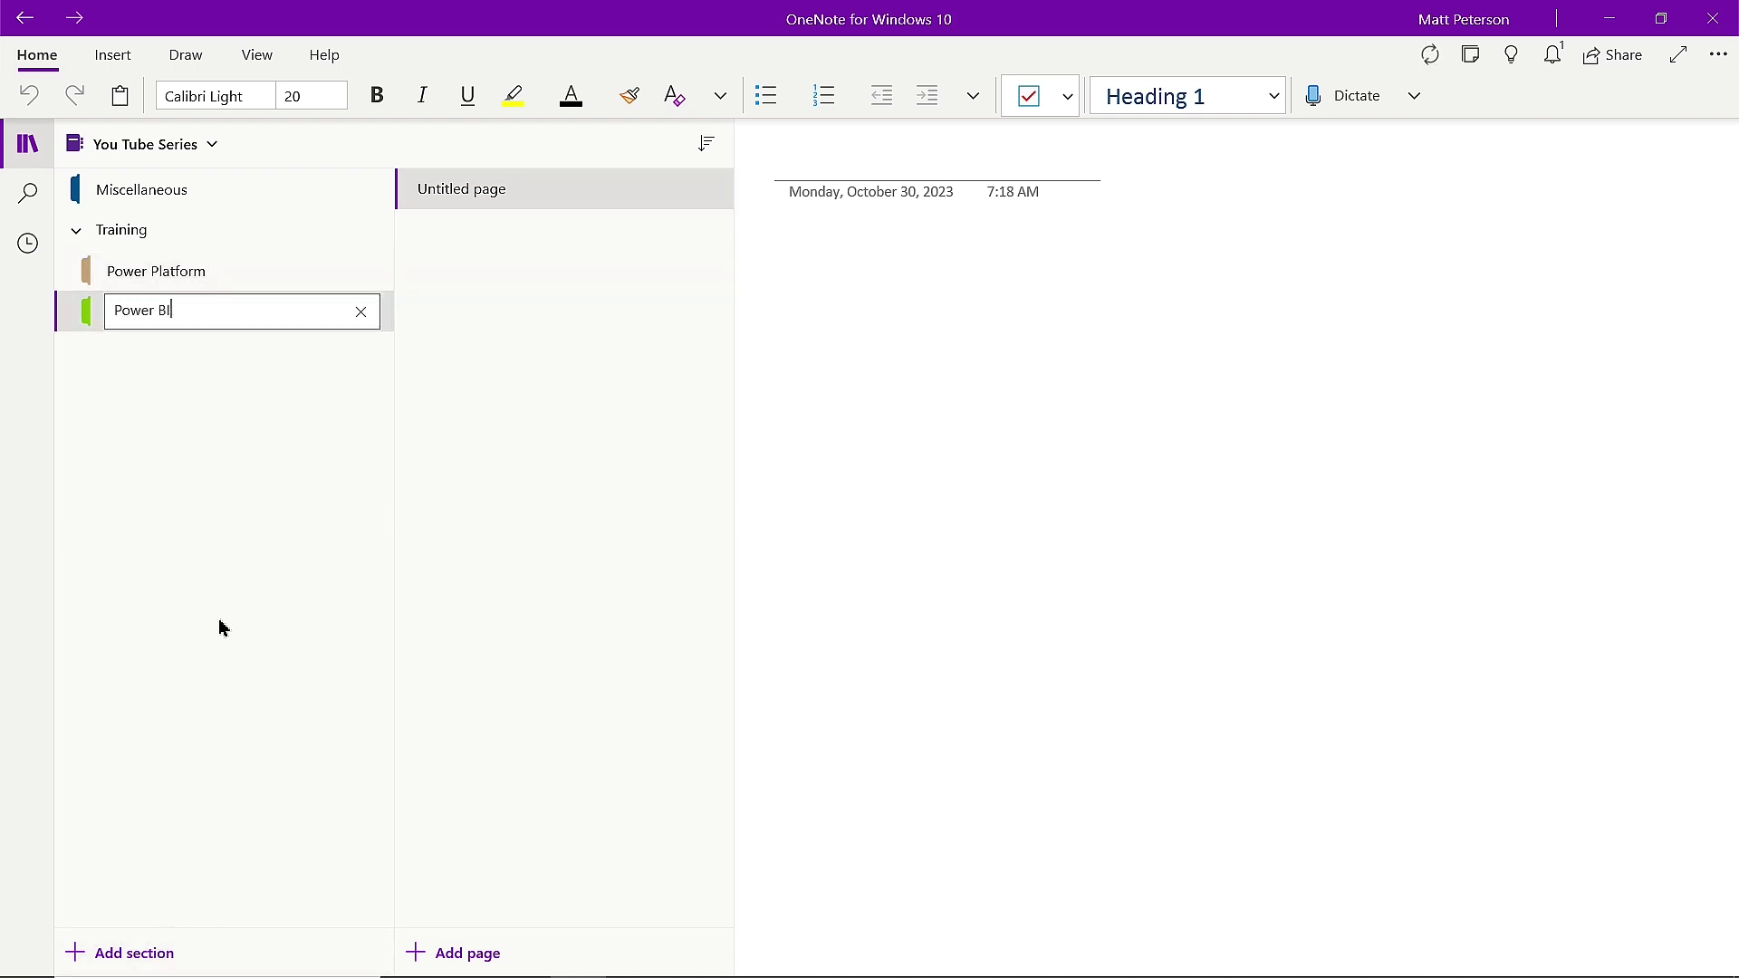
text( BI)
key(Return)
click(122, 954)
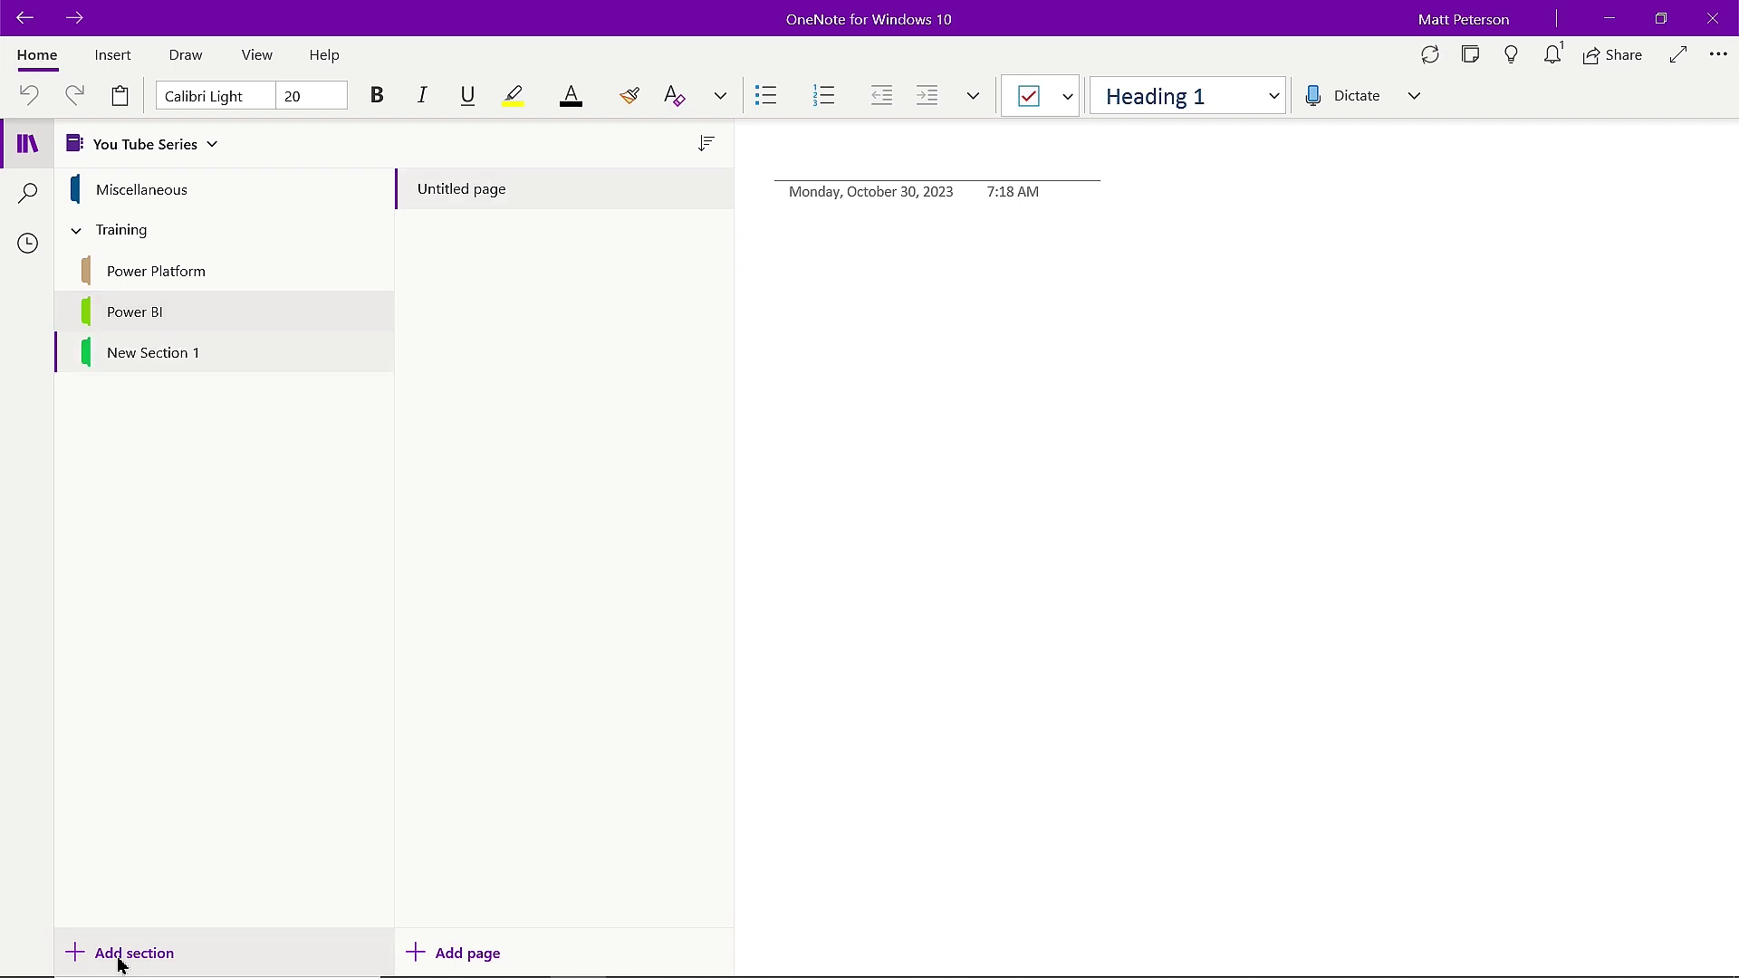
text(Azure)
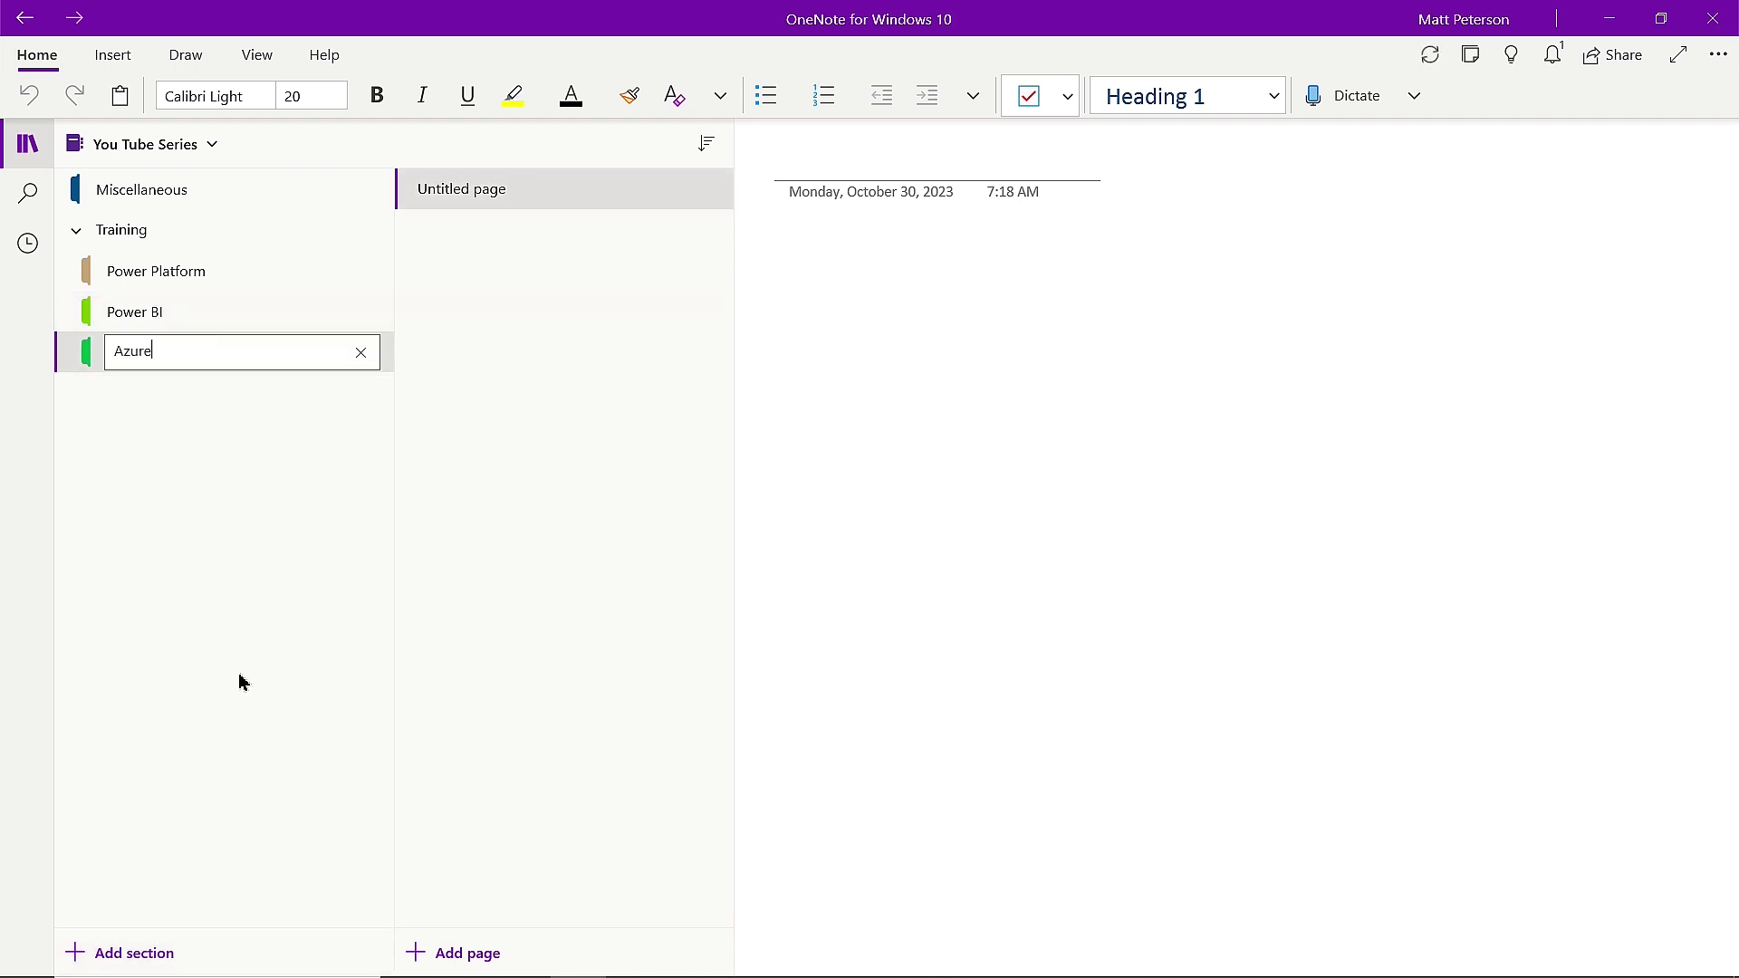
key(Return)
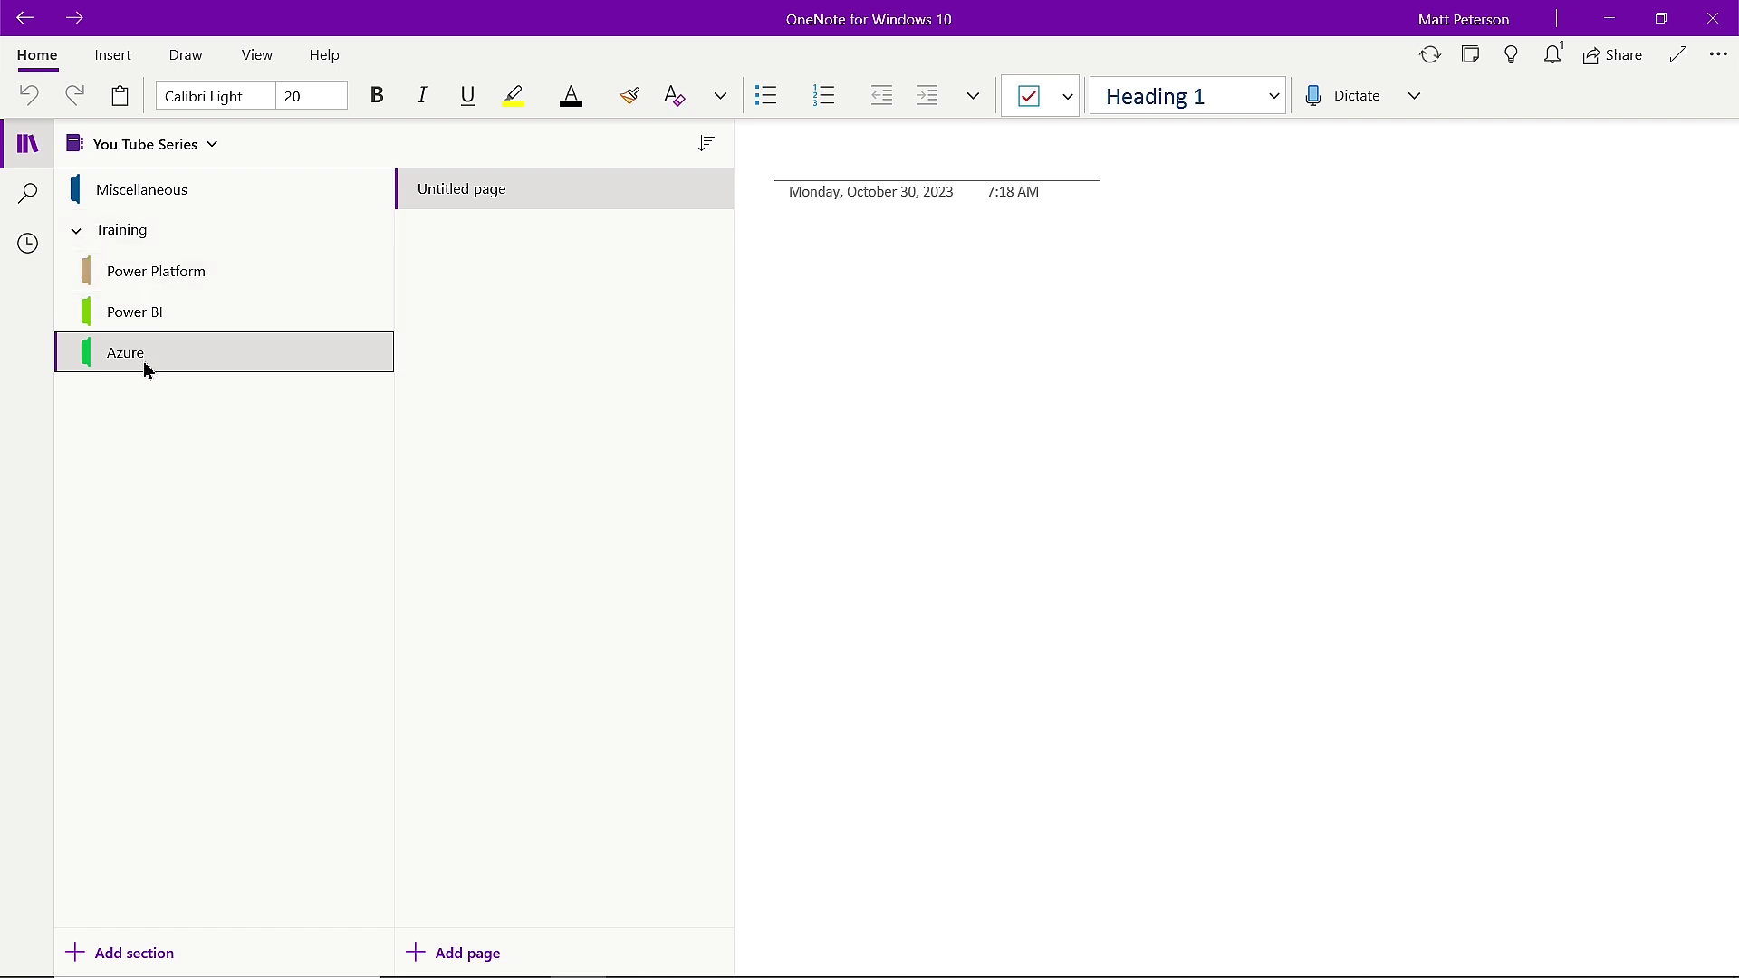
Colour the Power Platform section purple, Power BI yellow and Azure cyan.
right_click(127, 282)
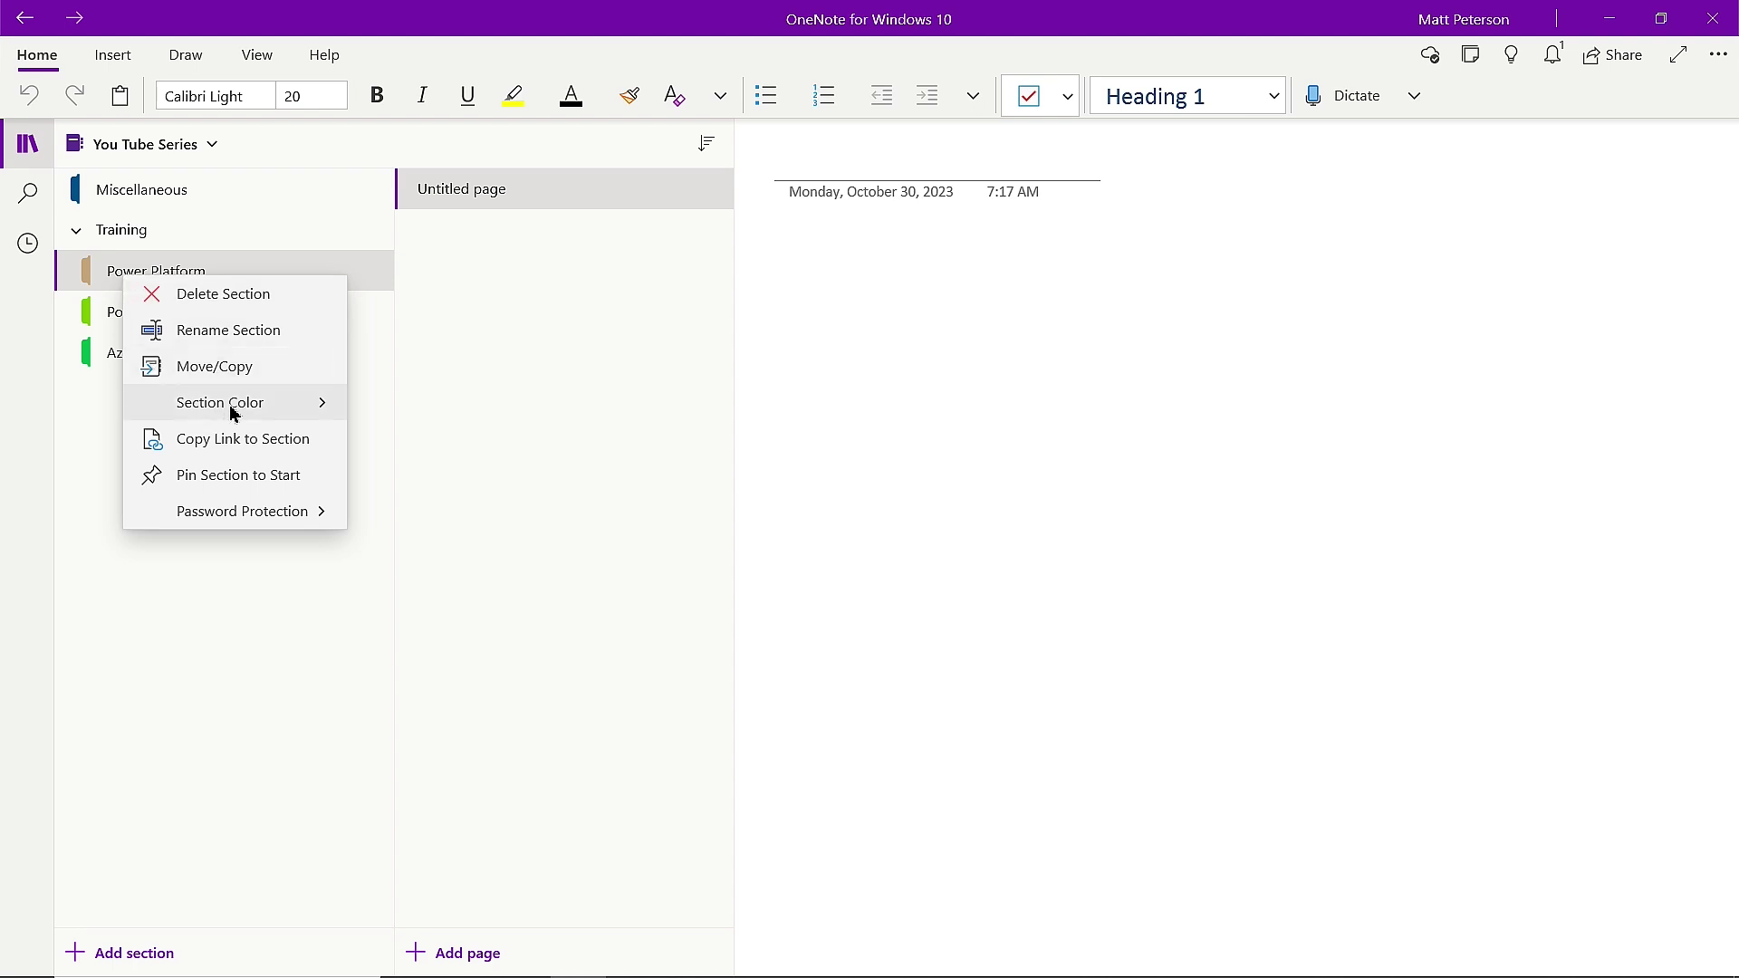
click(266, 403)
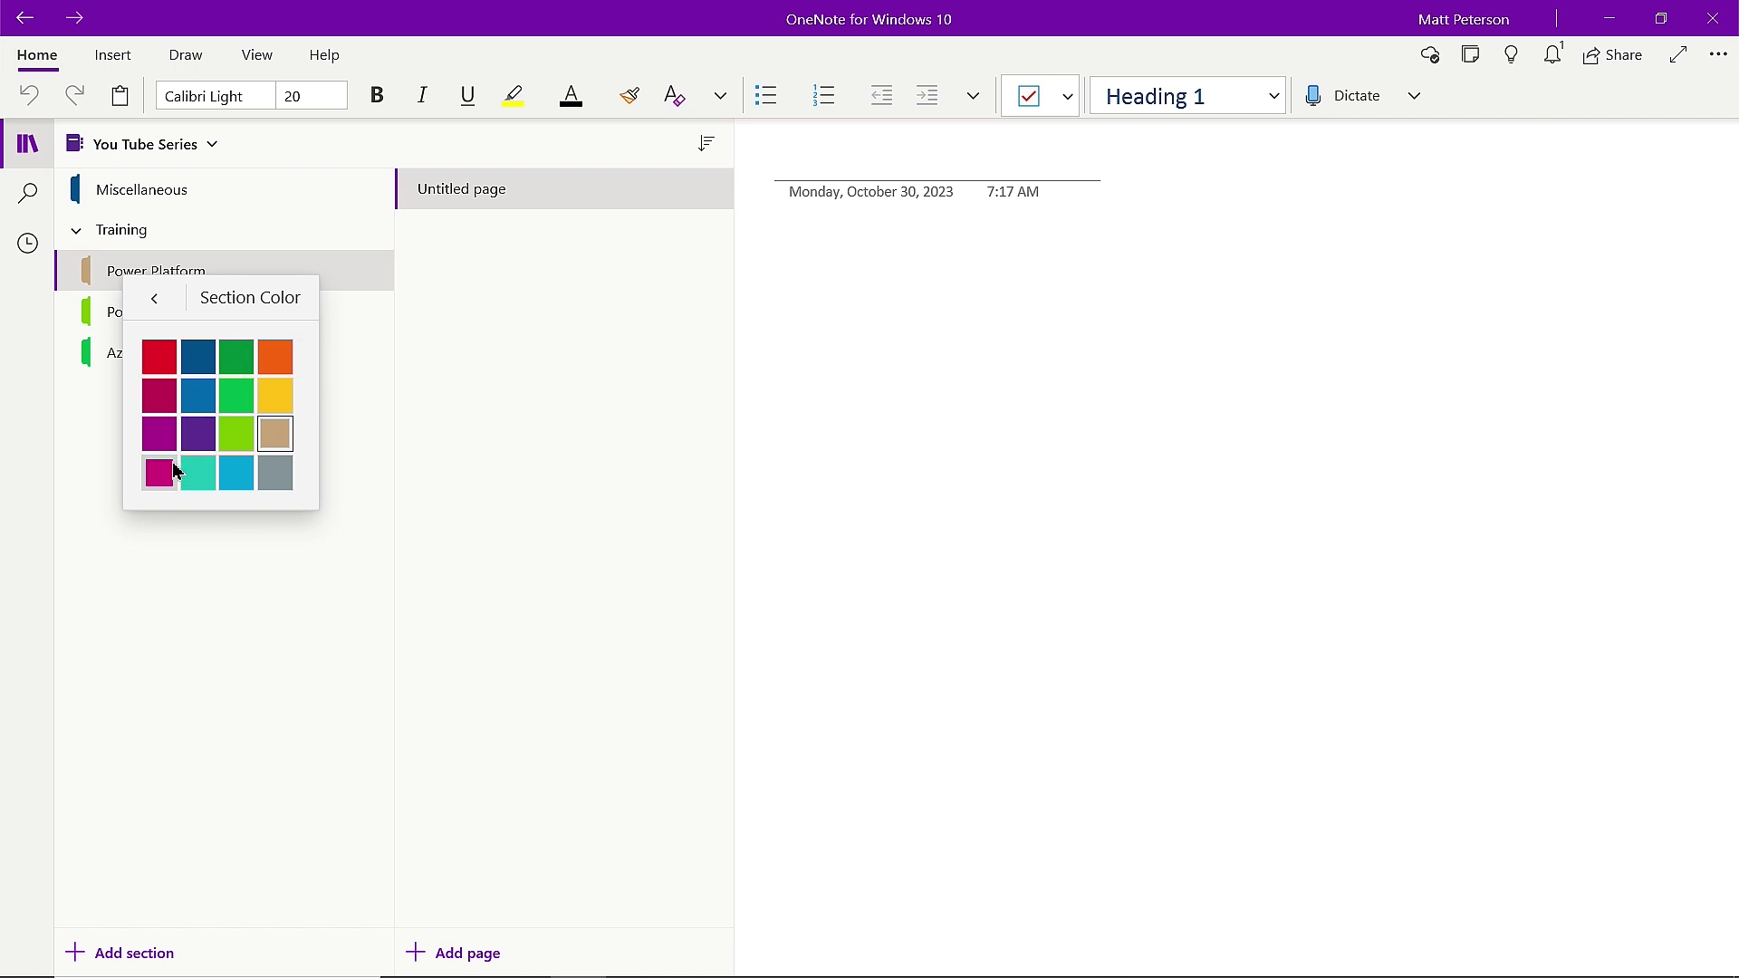
click(160, 434)
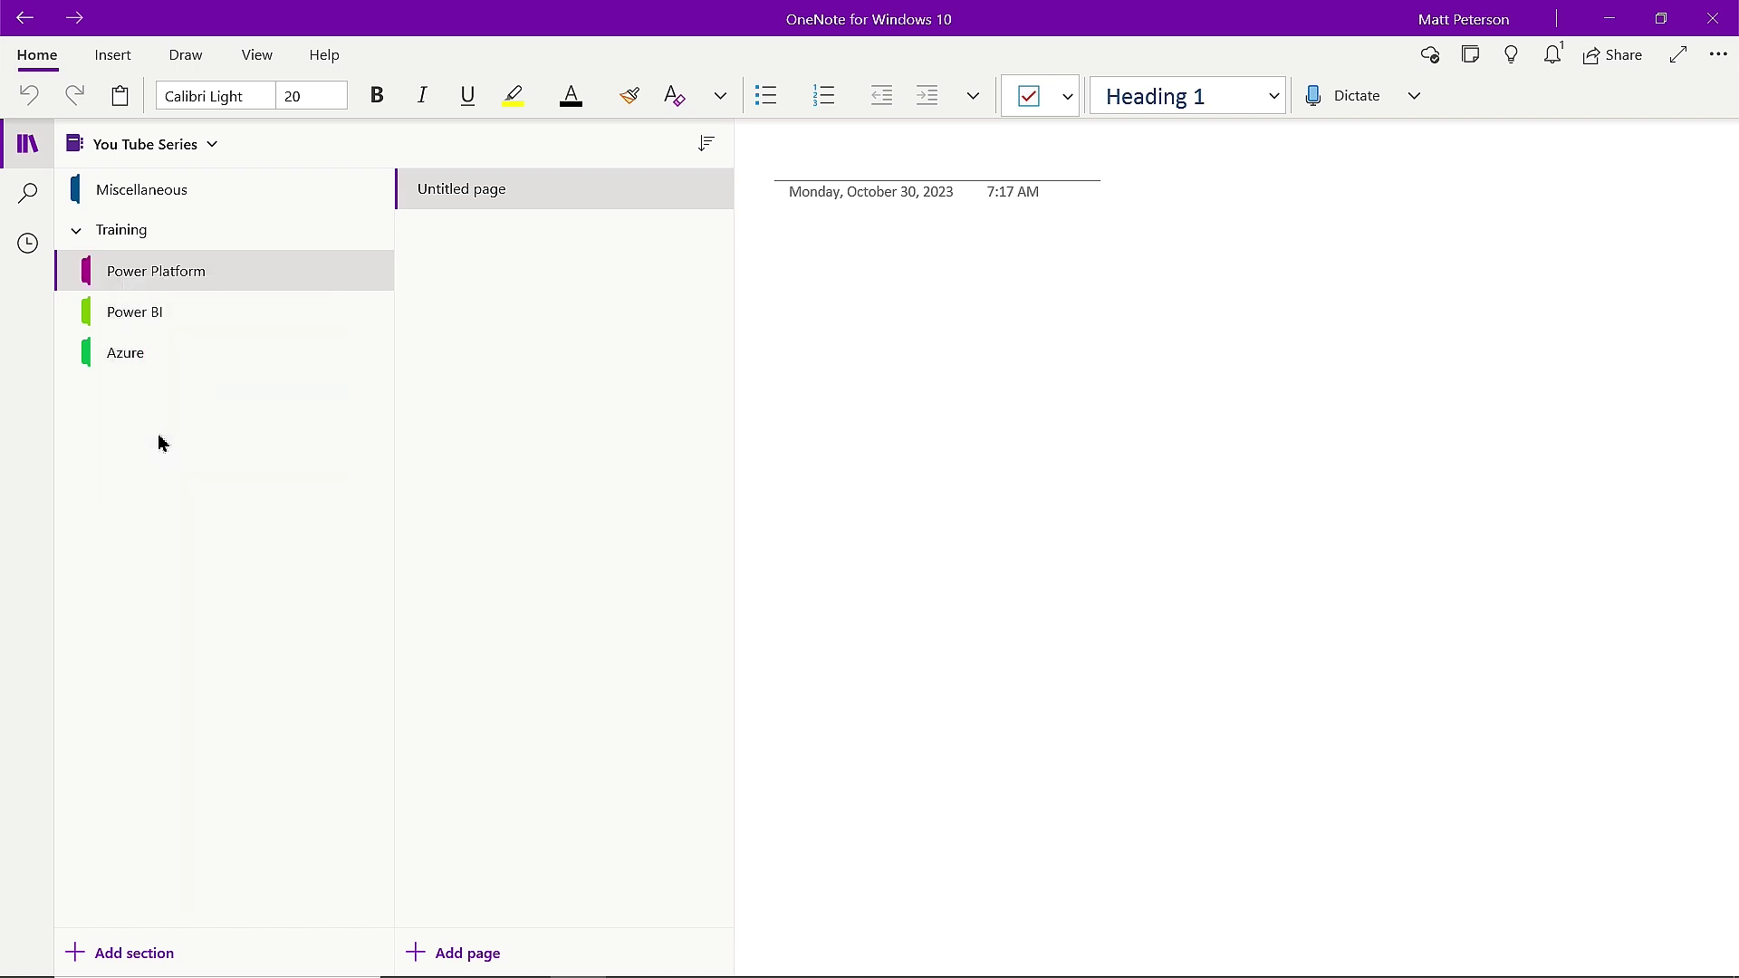
click(164, 321)
right_click(165, 326)
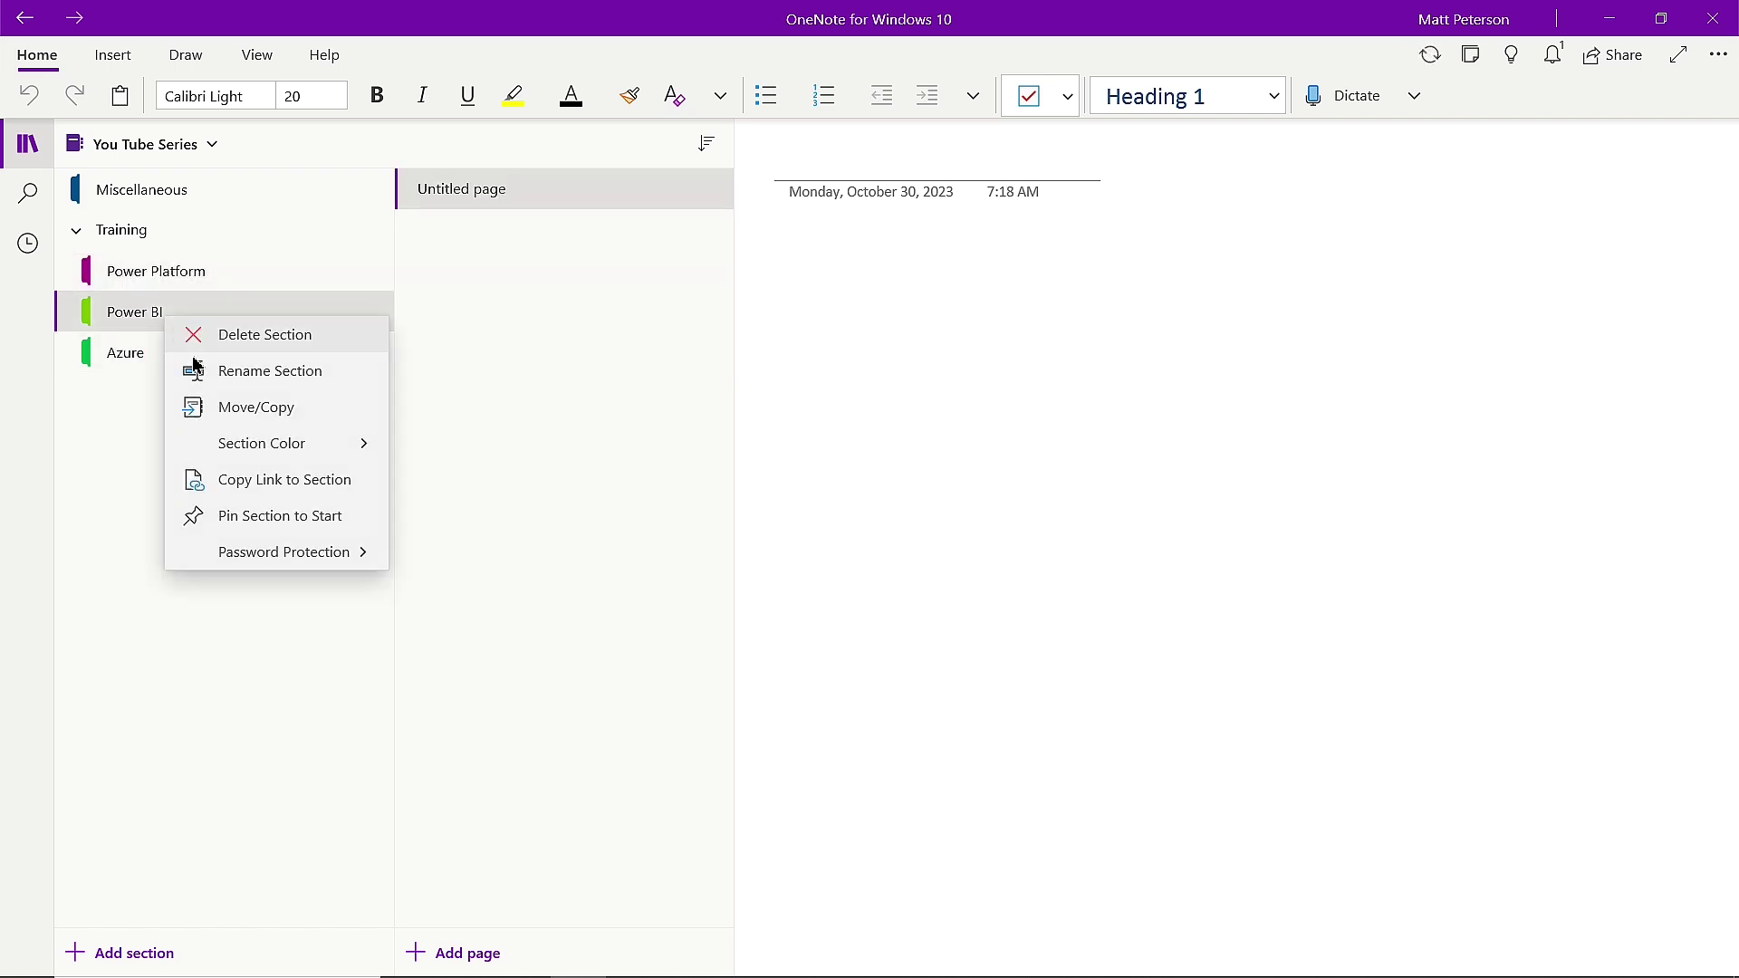
click(322, 445)
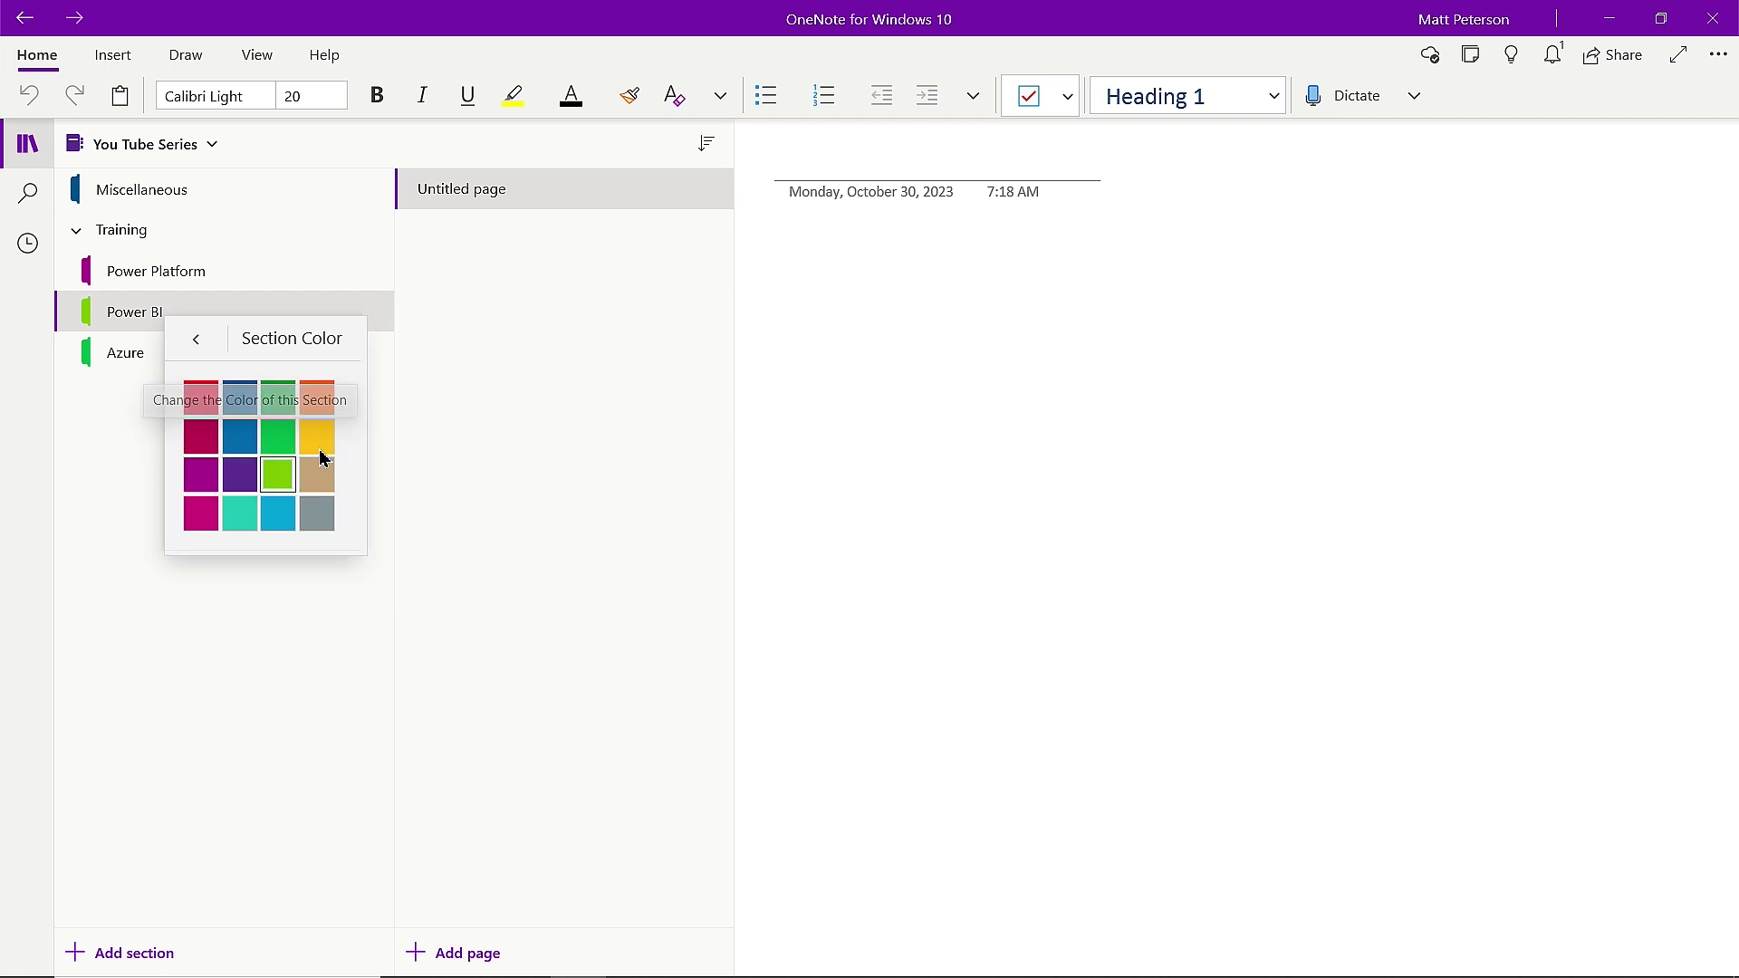
click(322, 441)
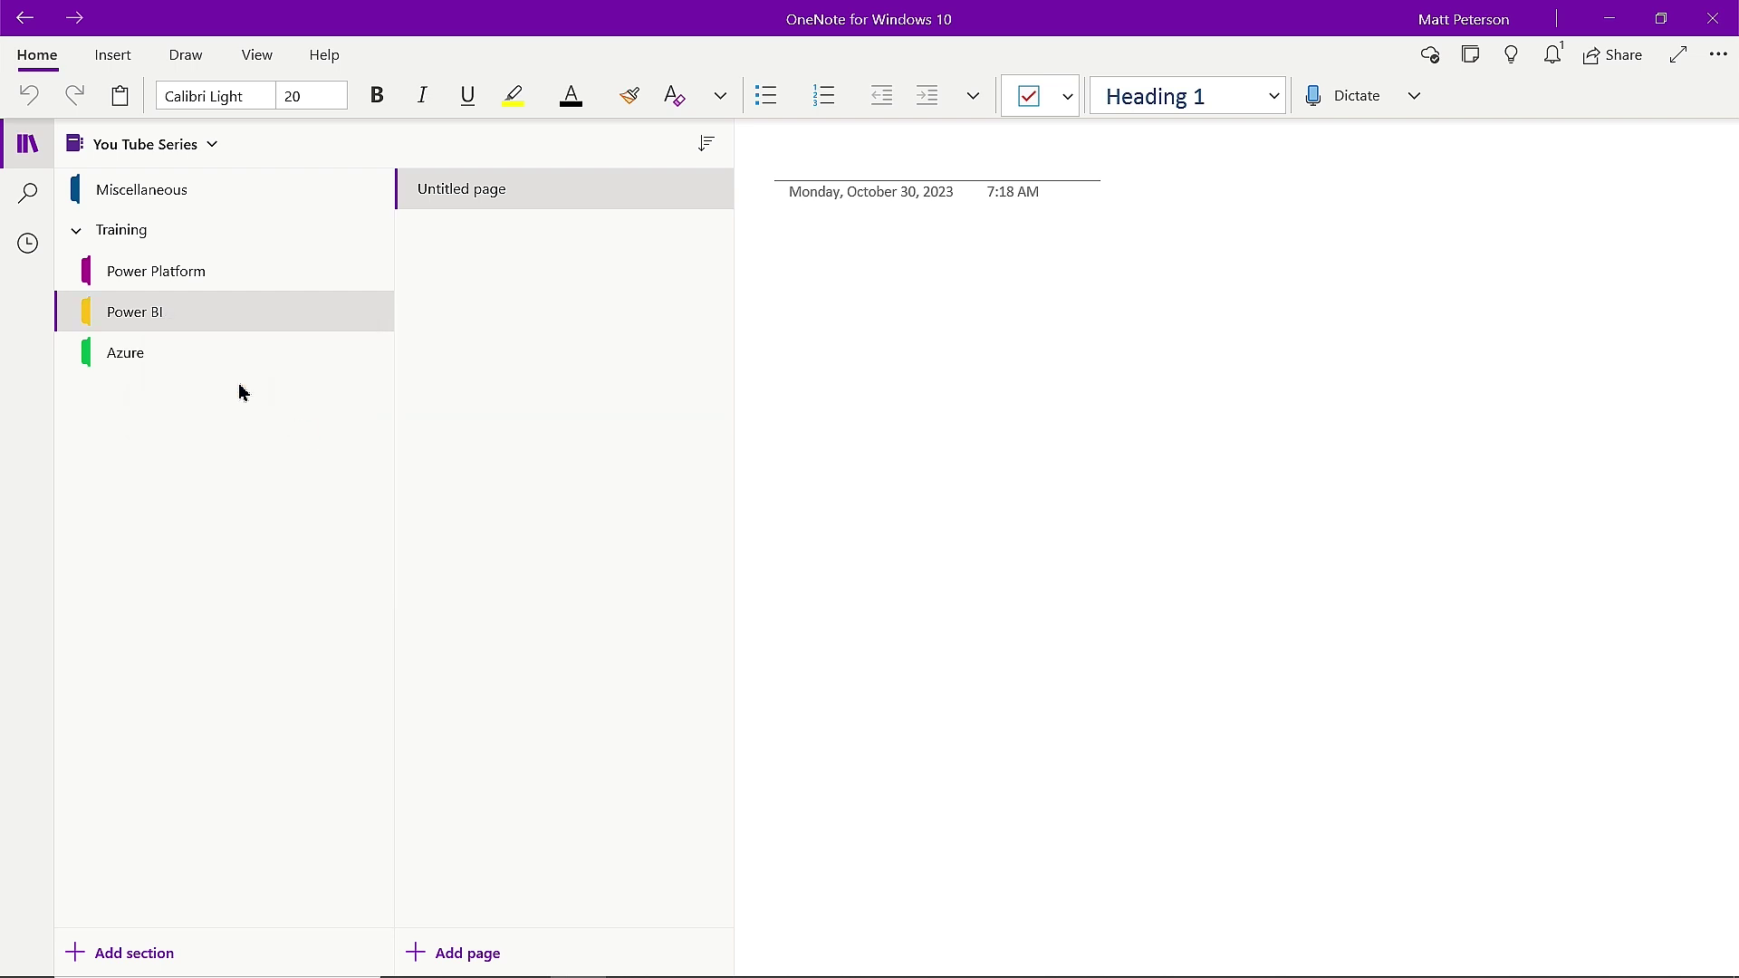
click(120, 358)
right_click(123, 363)
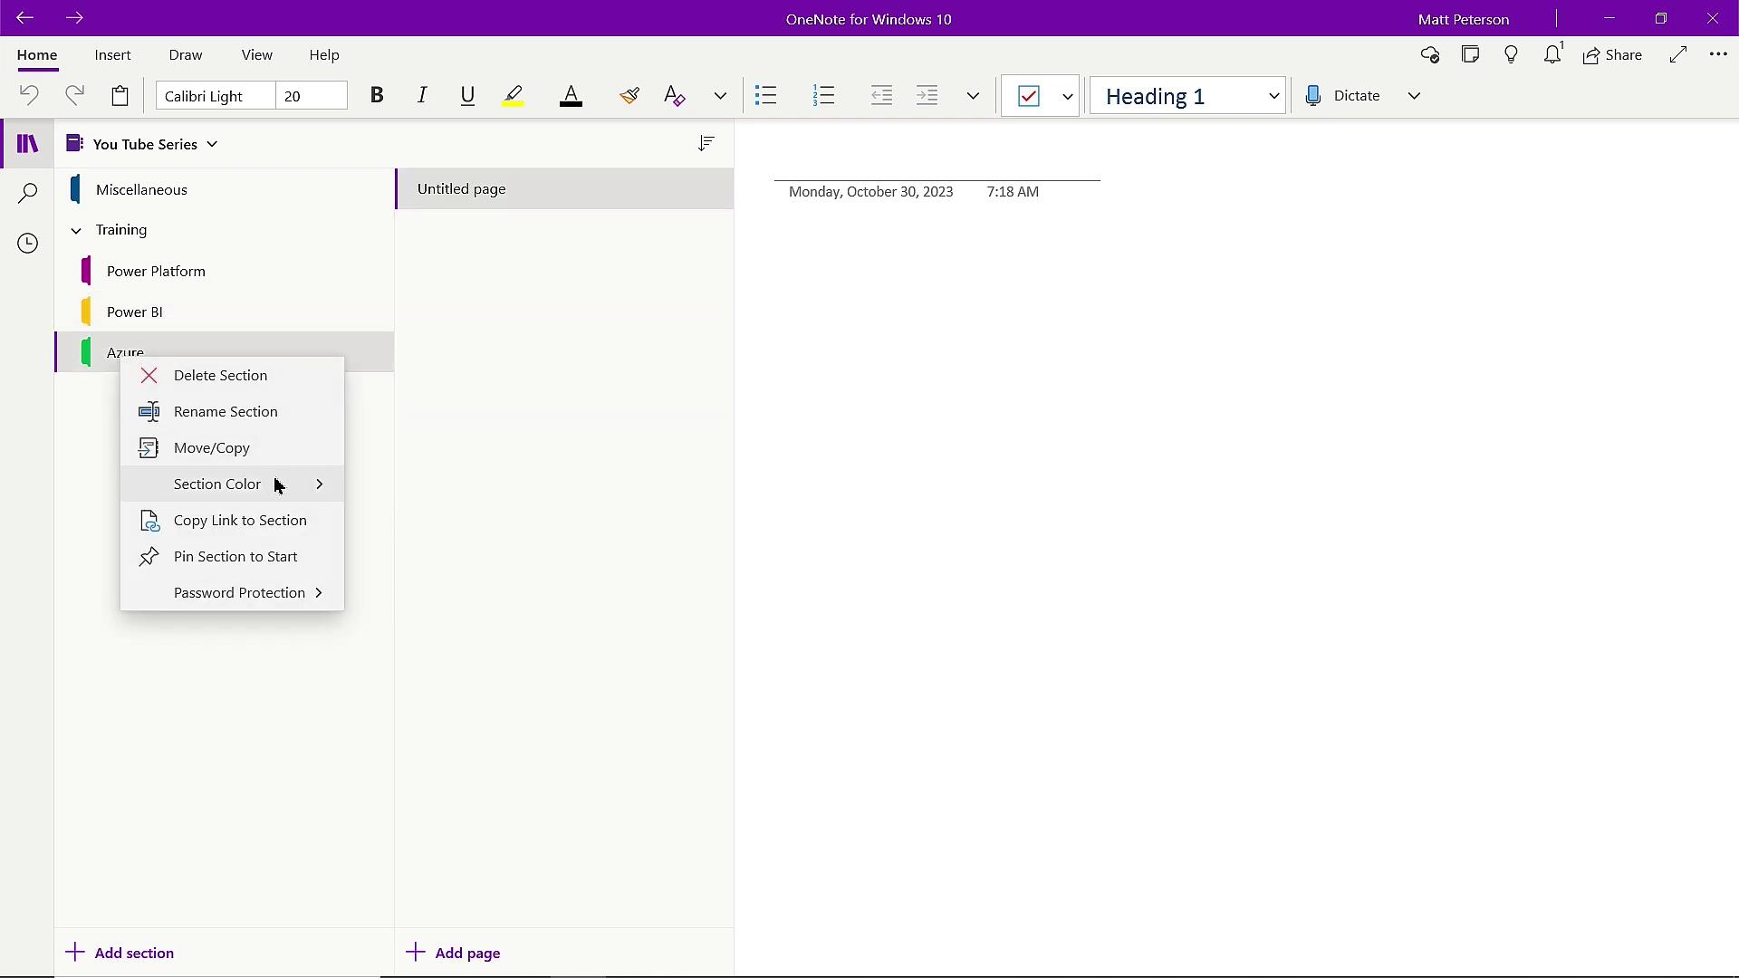
click(303, 490)
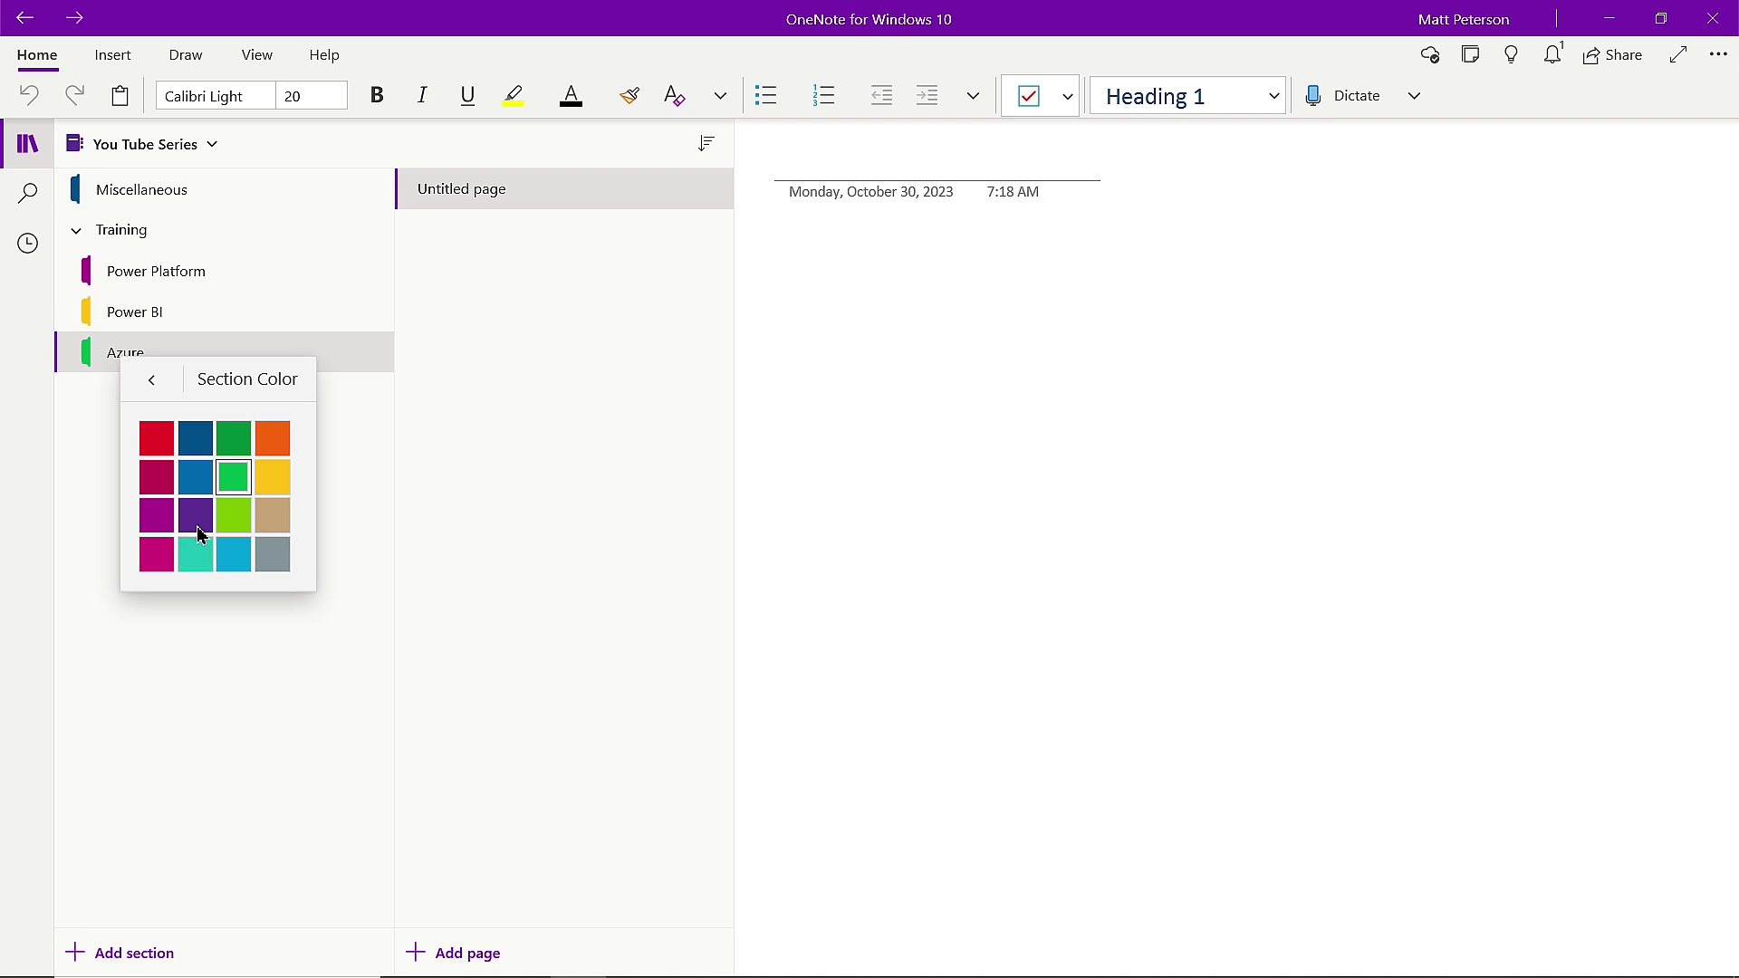
click(233, 562)
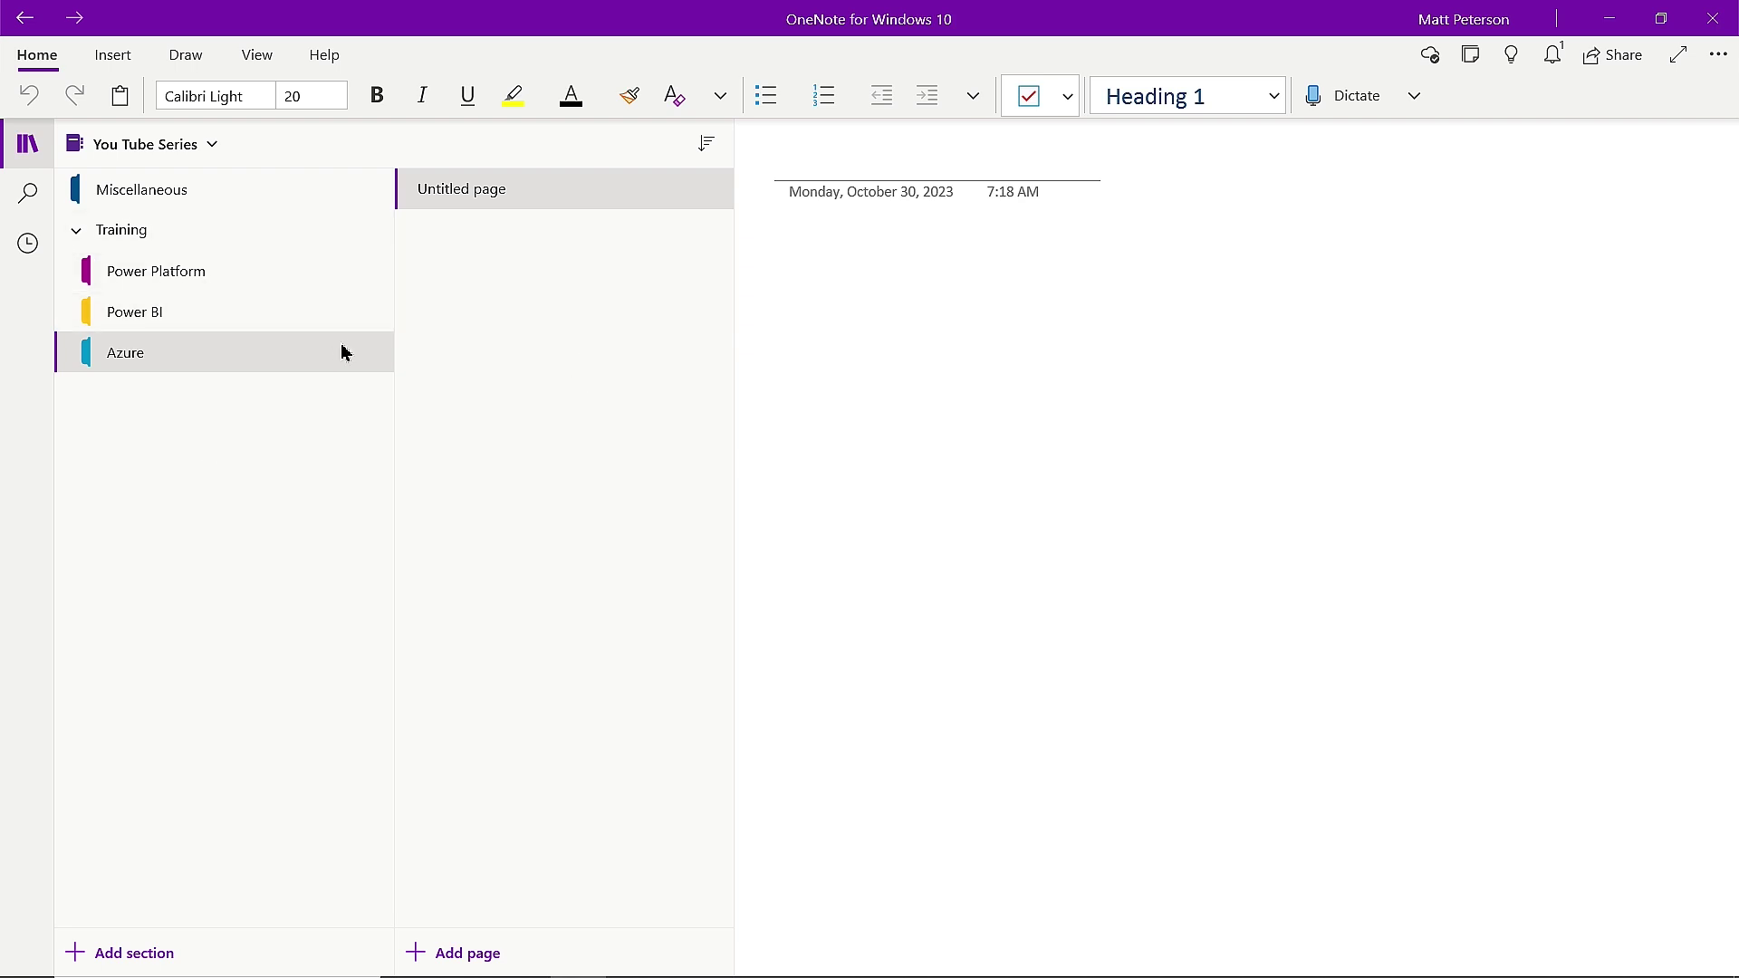
Title the Power BI section's page 'Power BI Bootcamp' and add a new blank page.
click(168, 314)
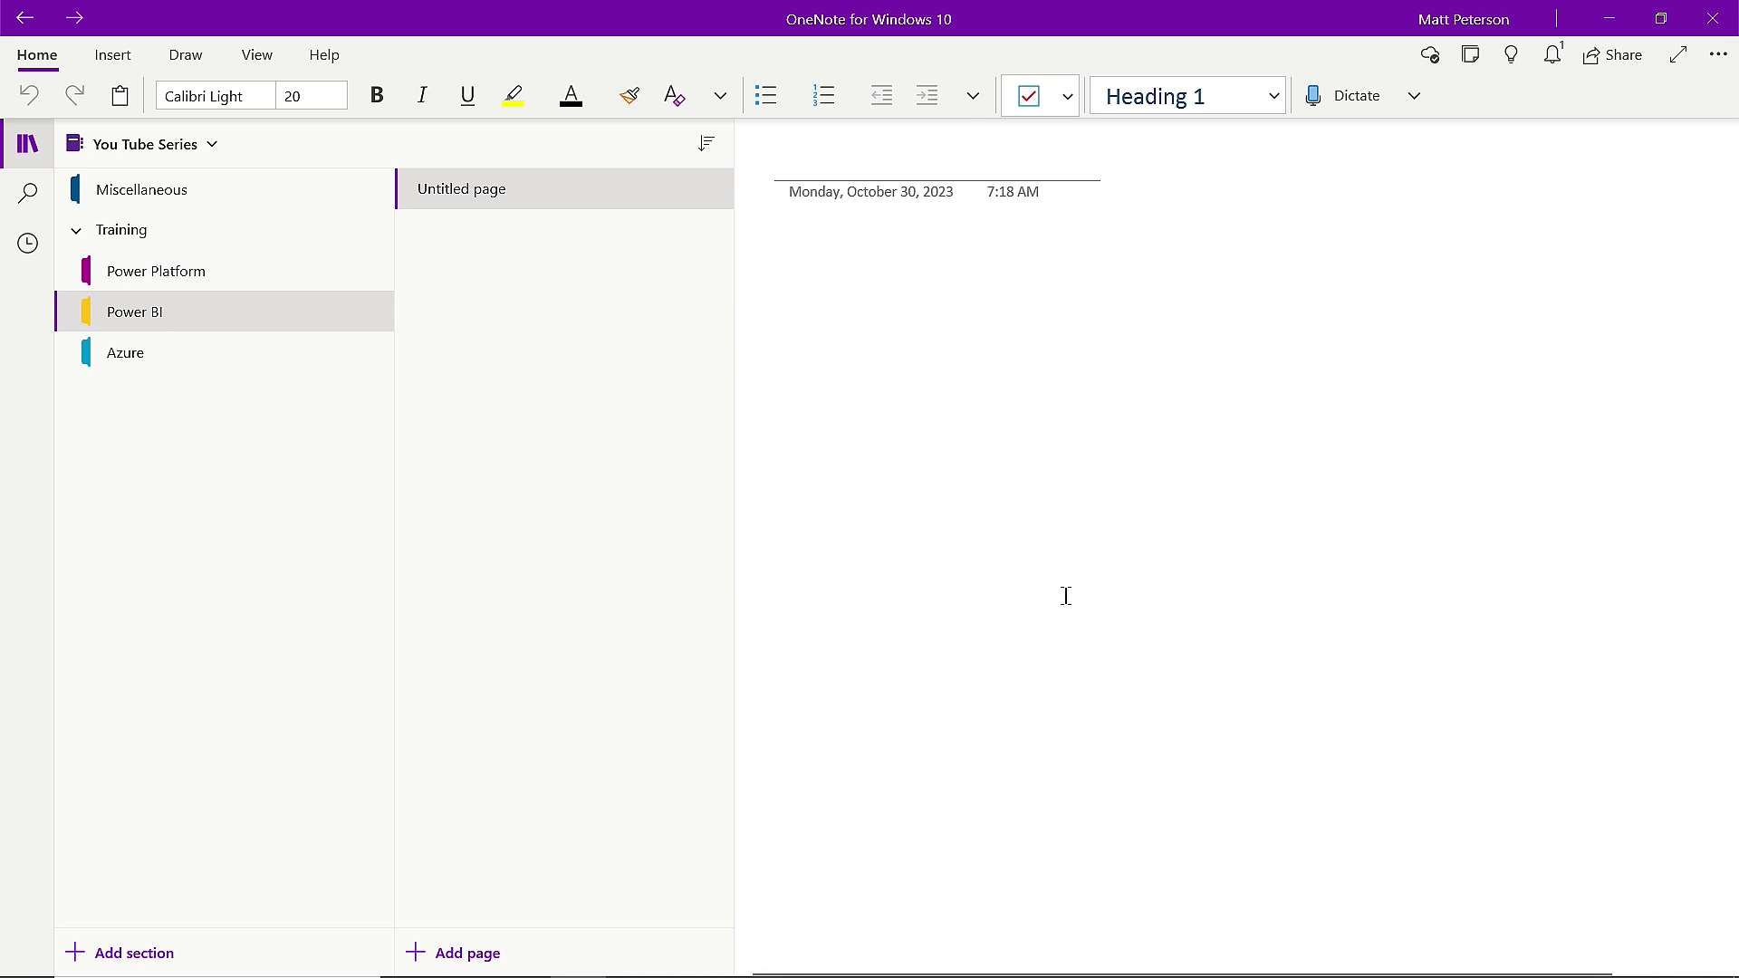
click(835, 160)
text(Power B)
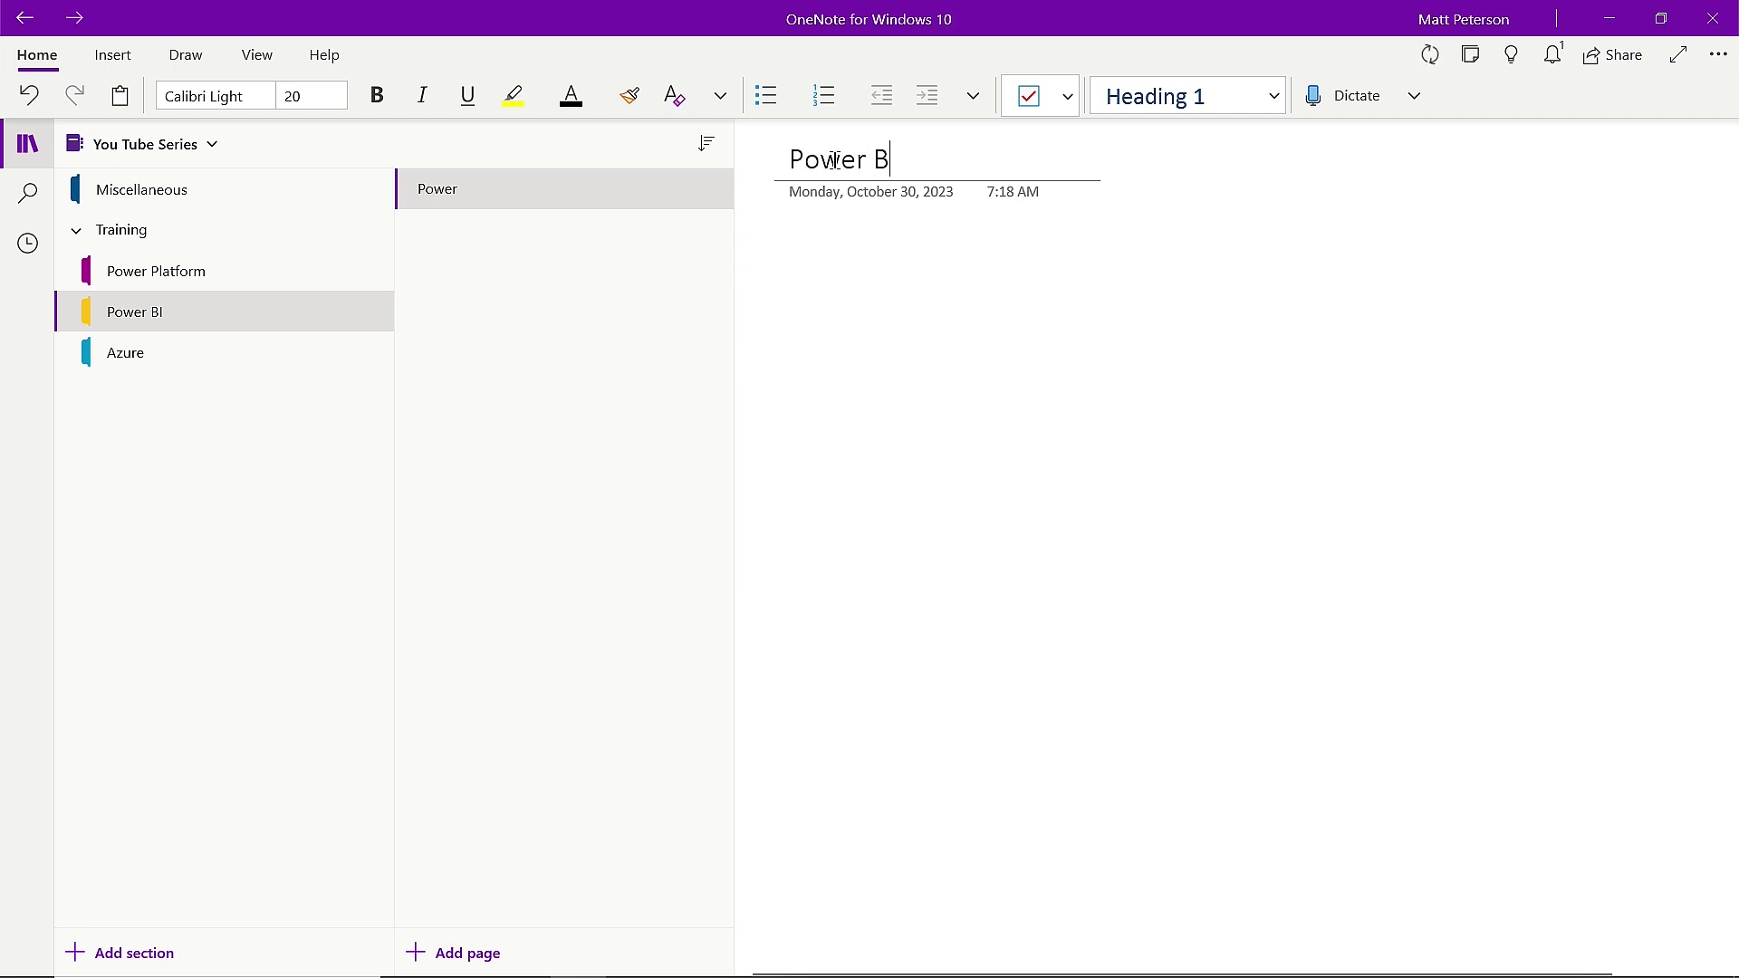
text(I Bootcamp)
key(Return)
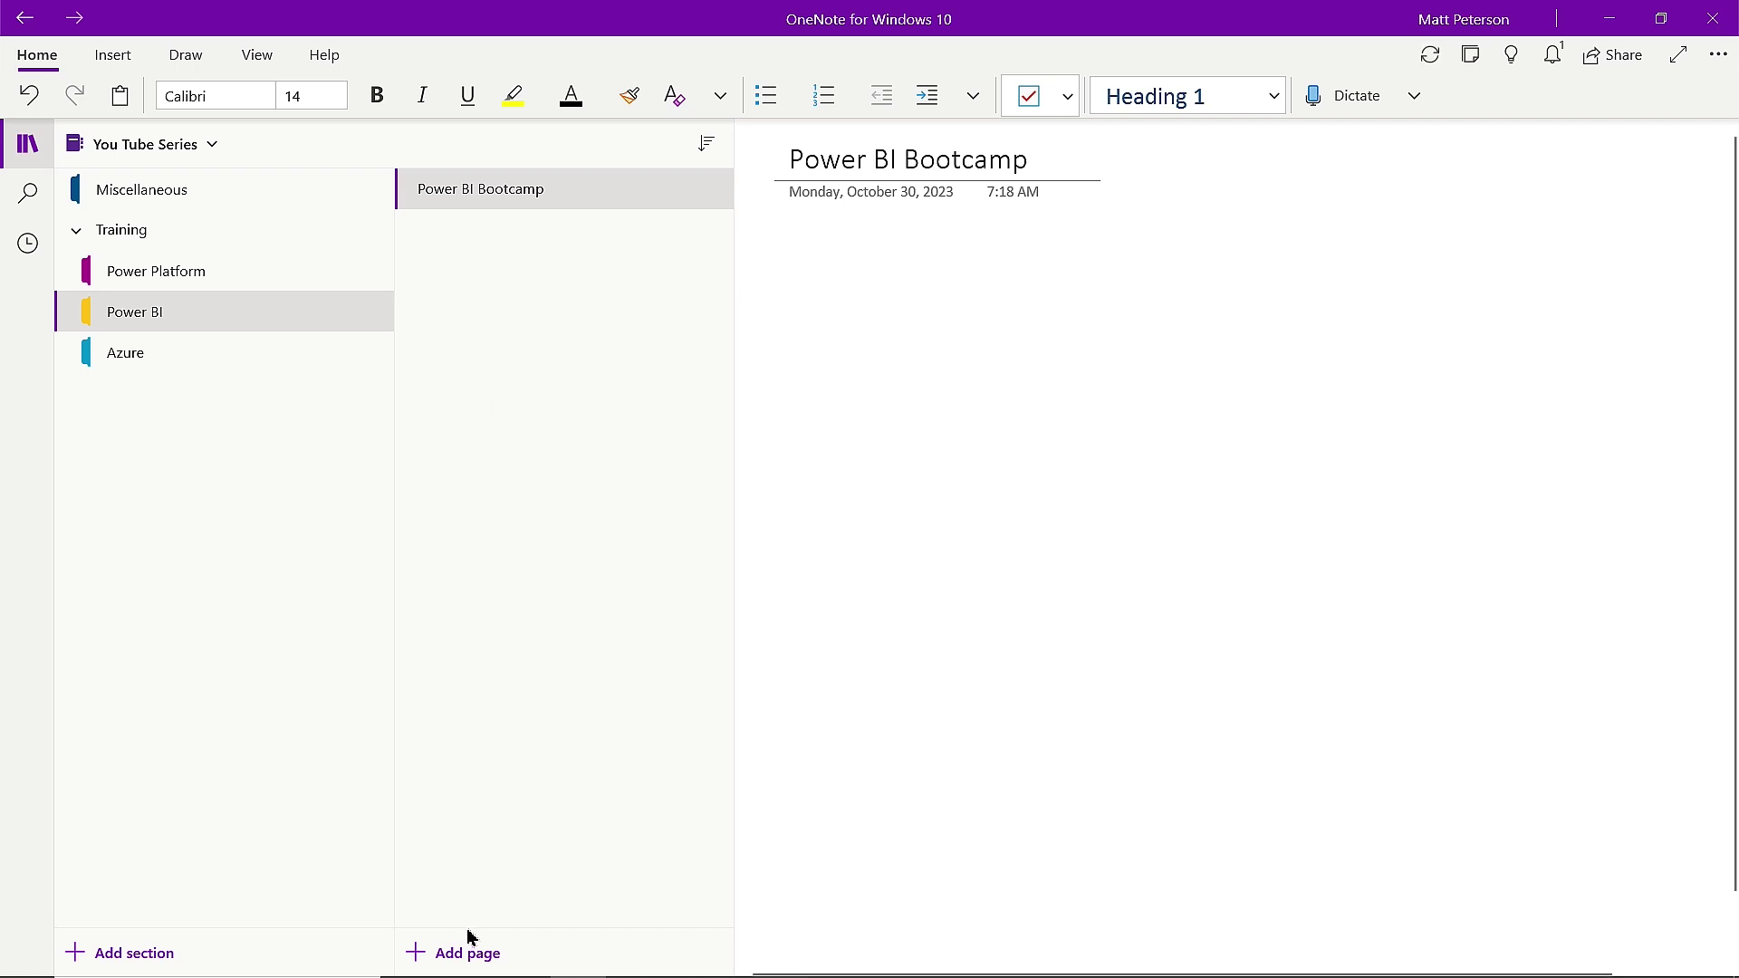
click(457, 956)
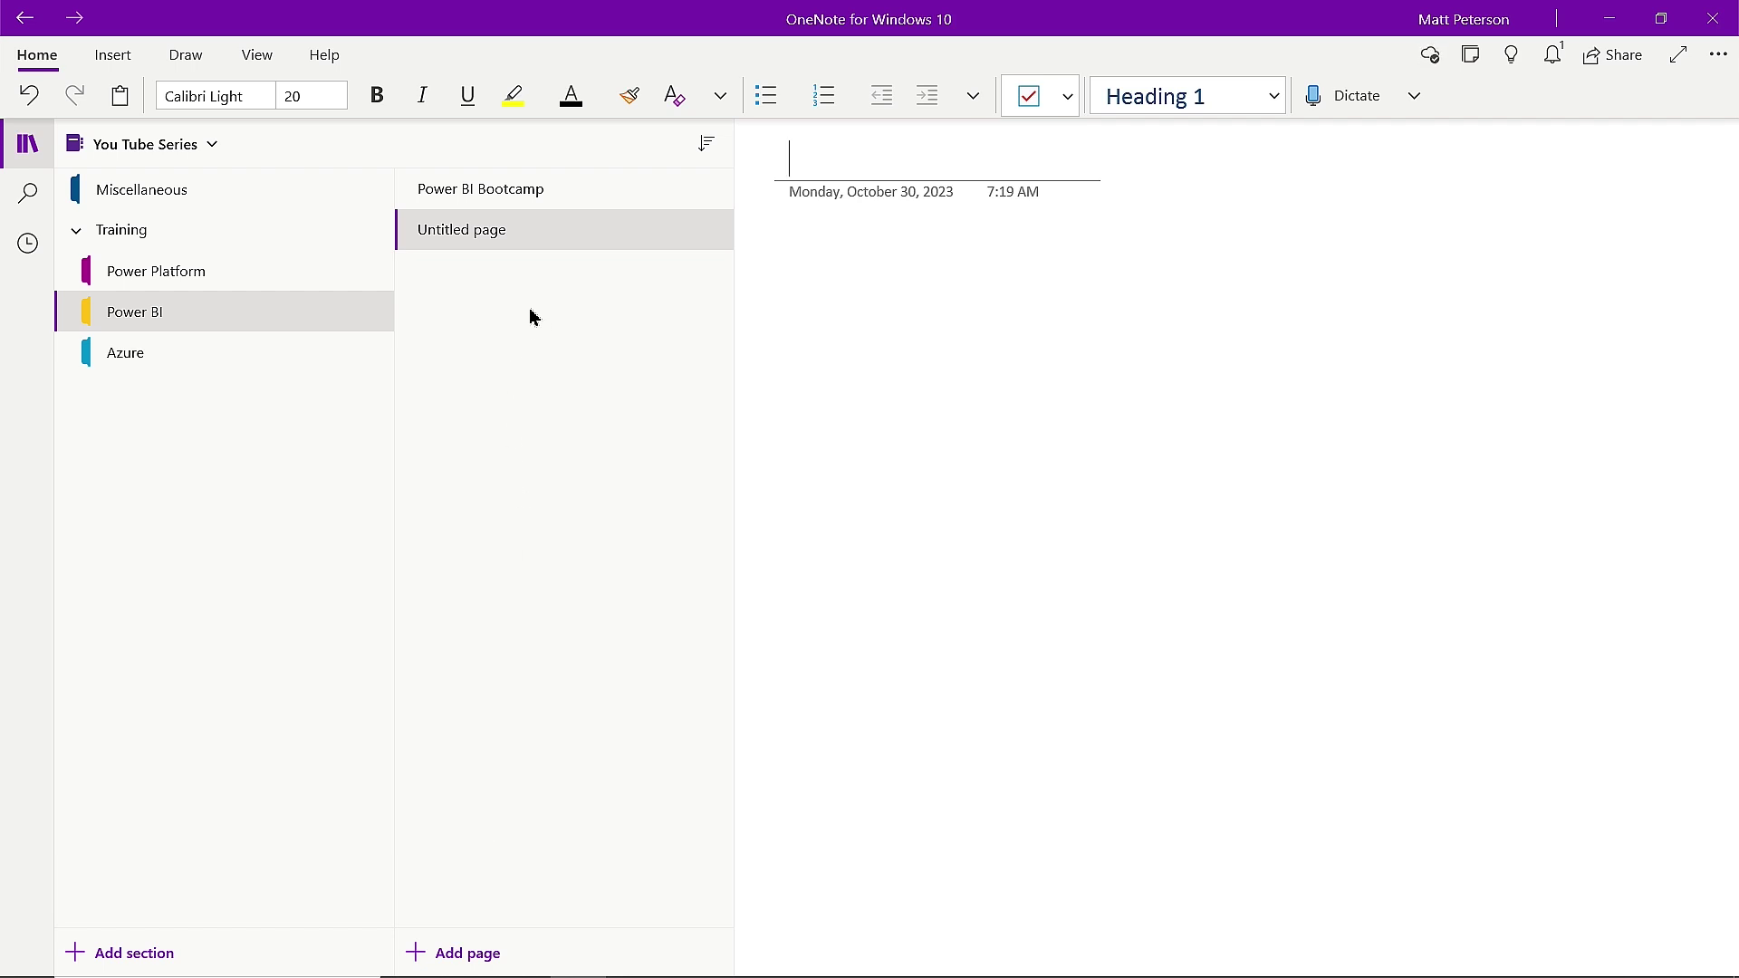
Title the new page 'Course Outline' and make it a subpage of Power BI Bootcamp.
text(C)
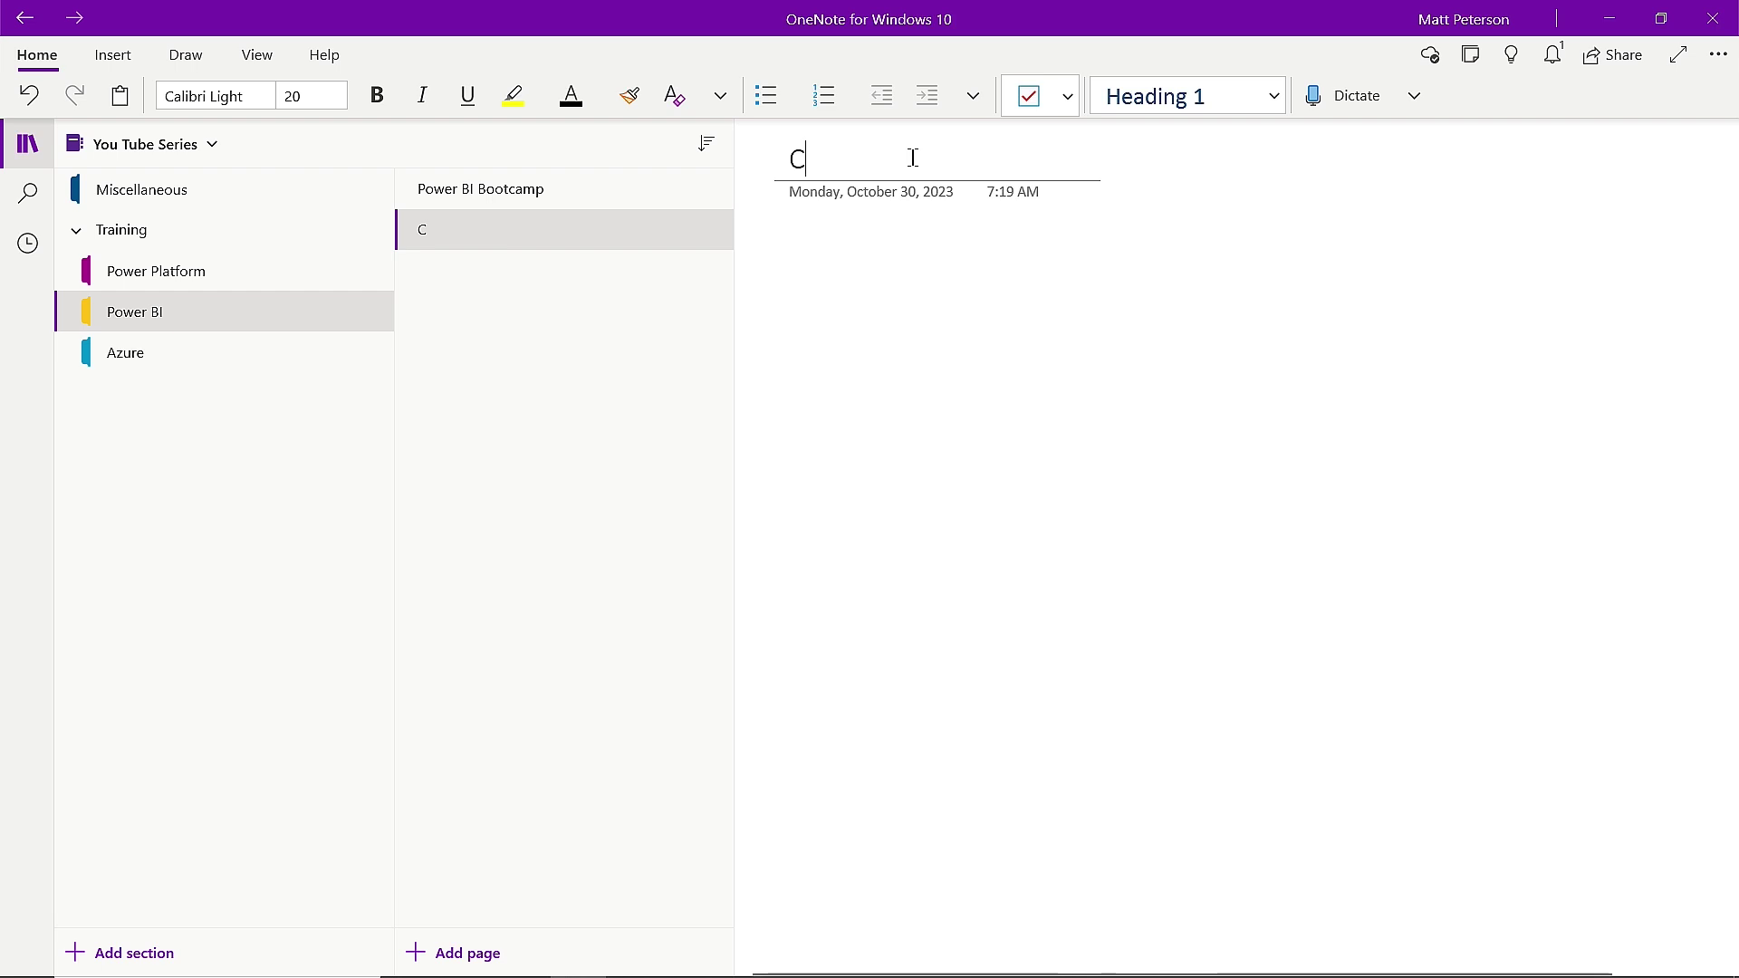
text(ourse Outline)
key(Return)
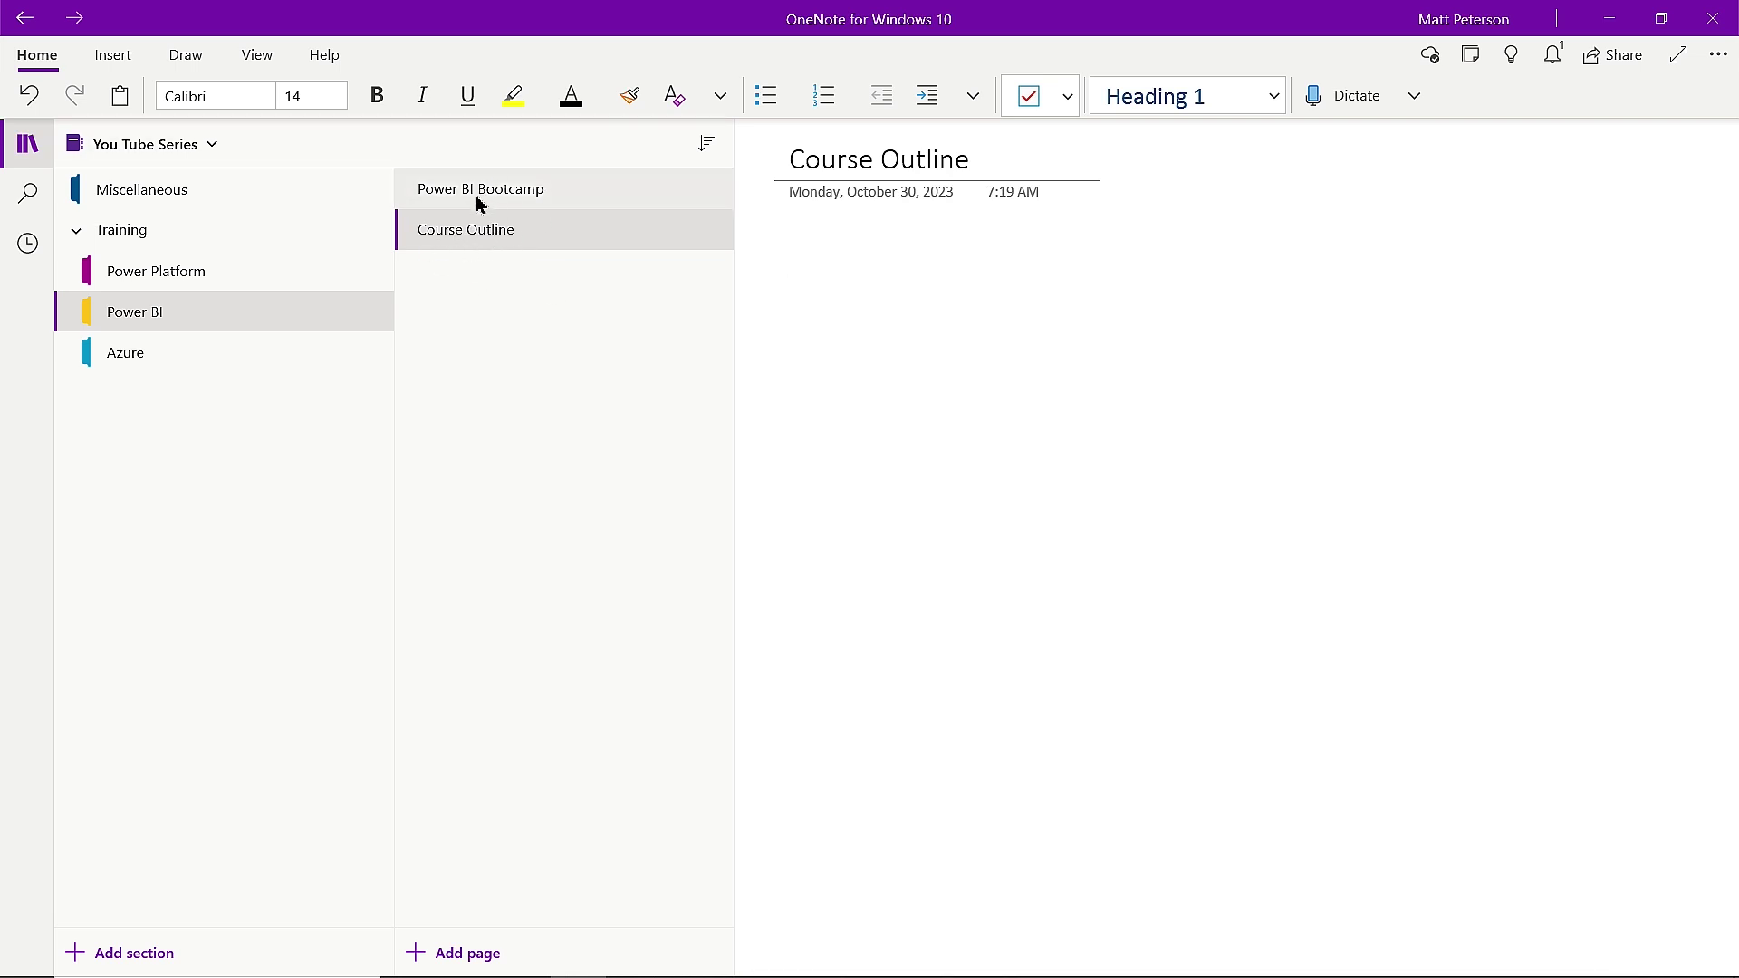
right_click(508, 238)
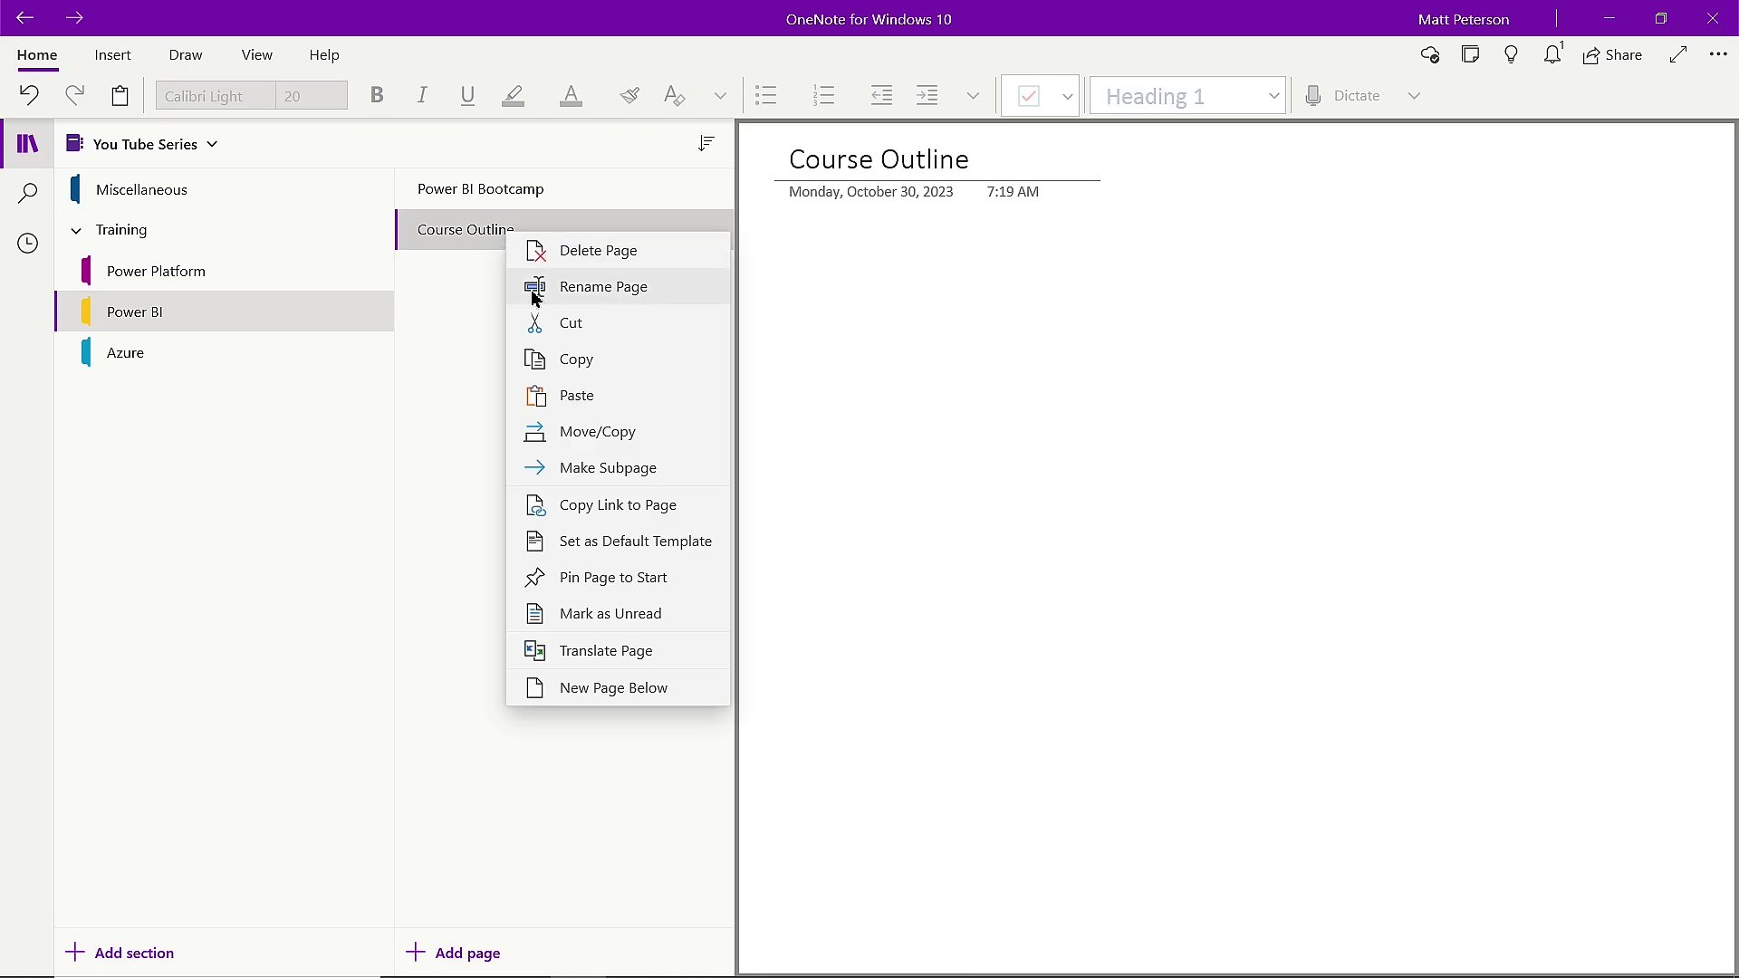
click(602, 477)
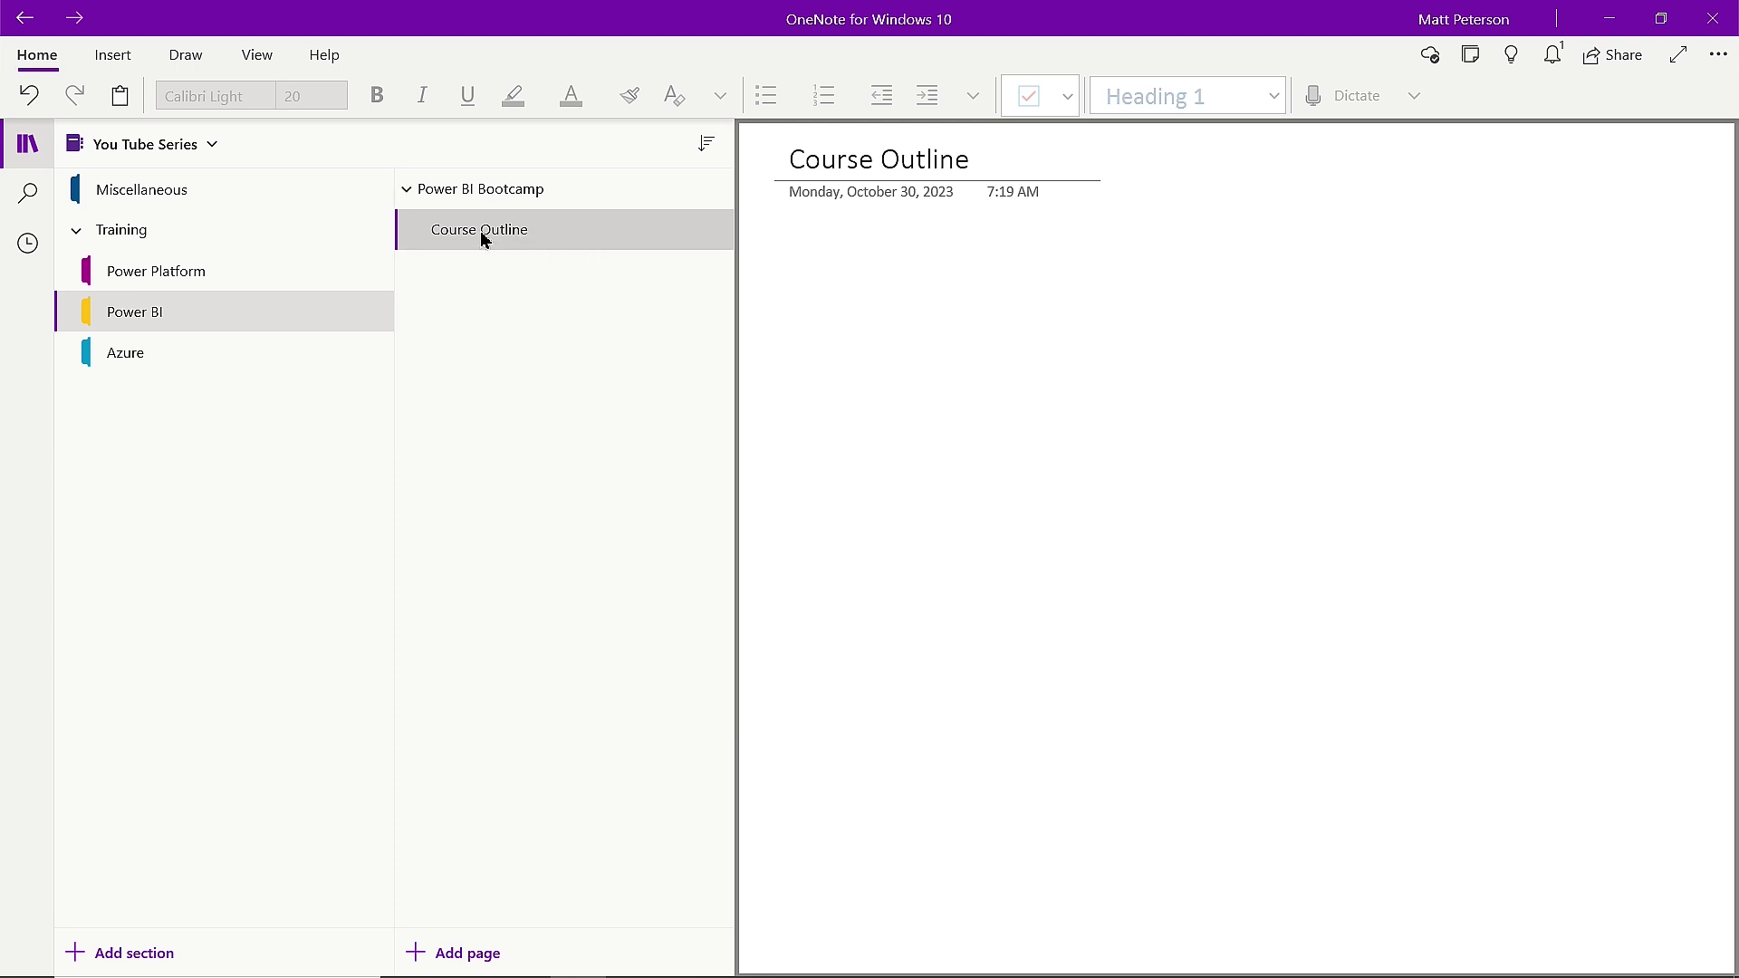
Add two new pages titled 'Demos' and 'Labs'.
click(478, 958)
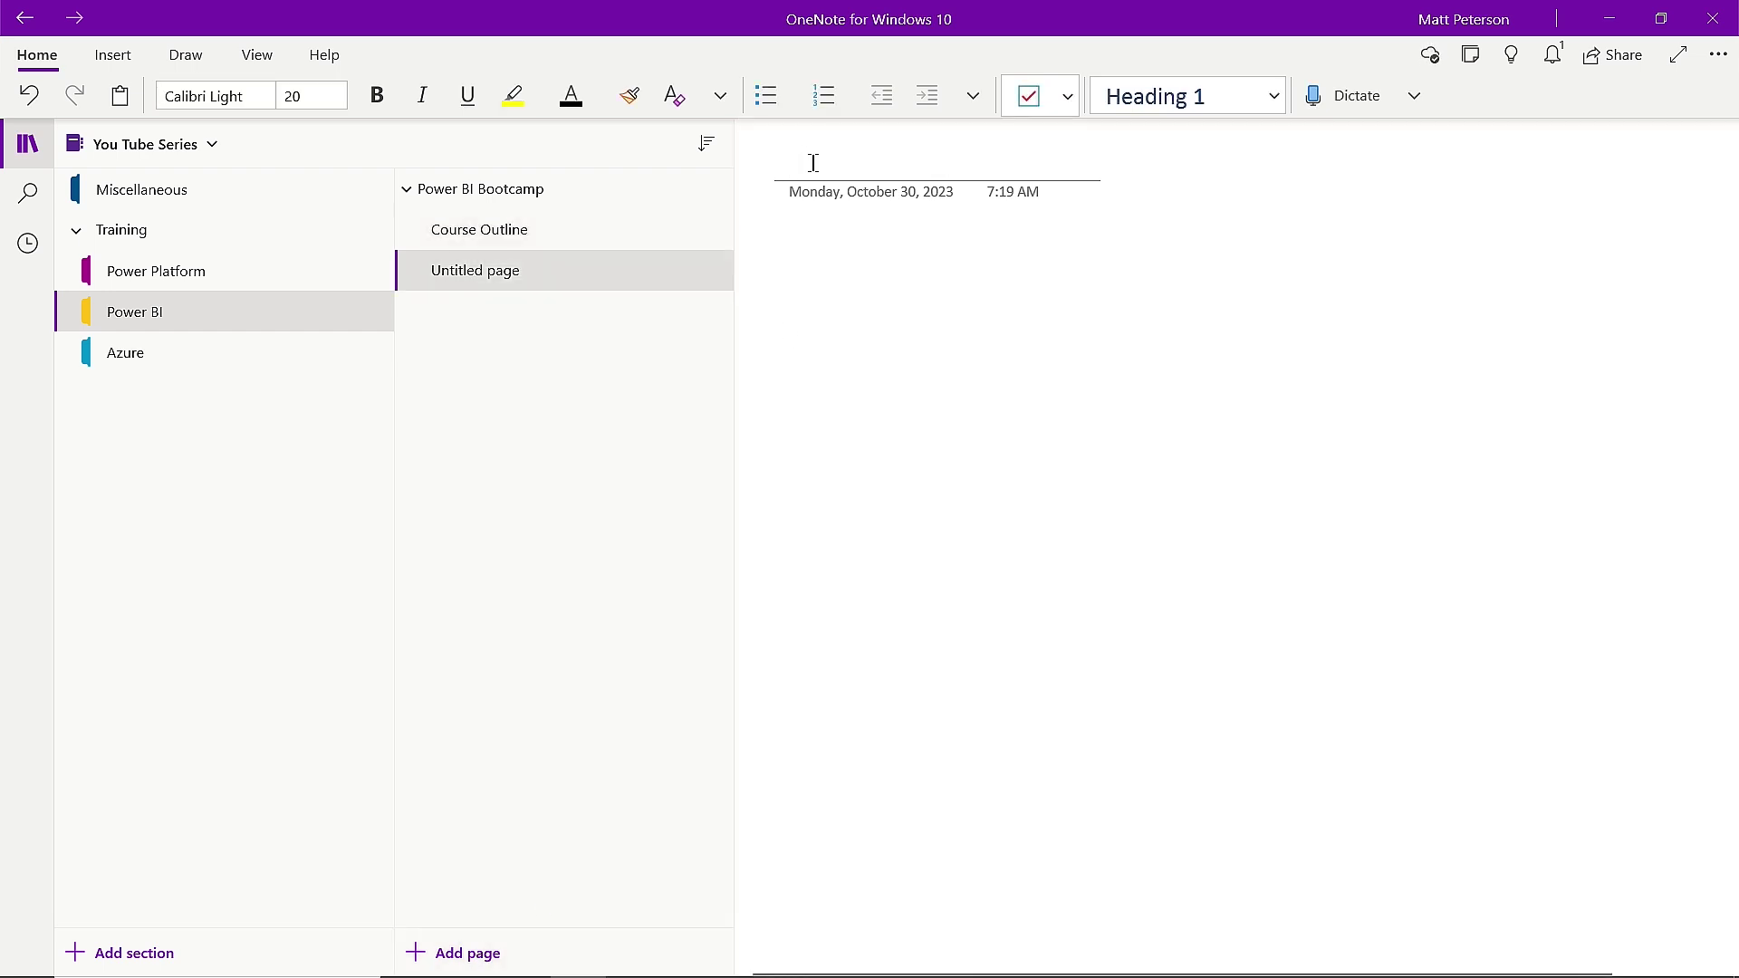
text(Demos)
key(Return)
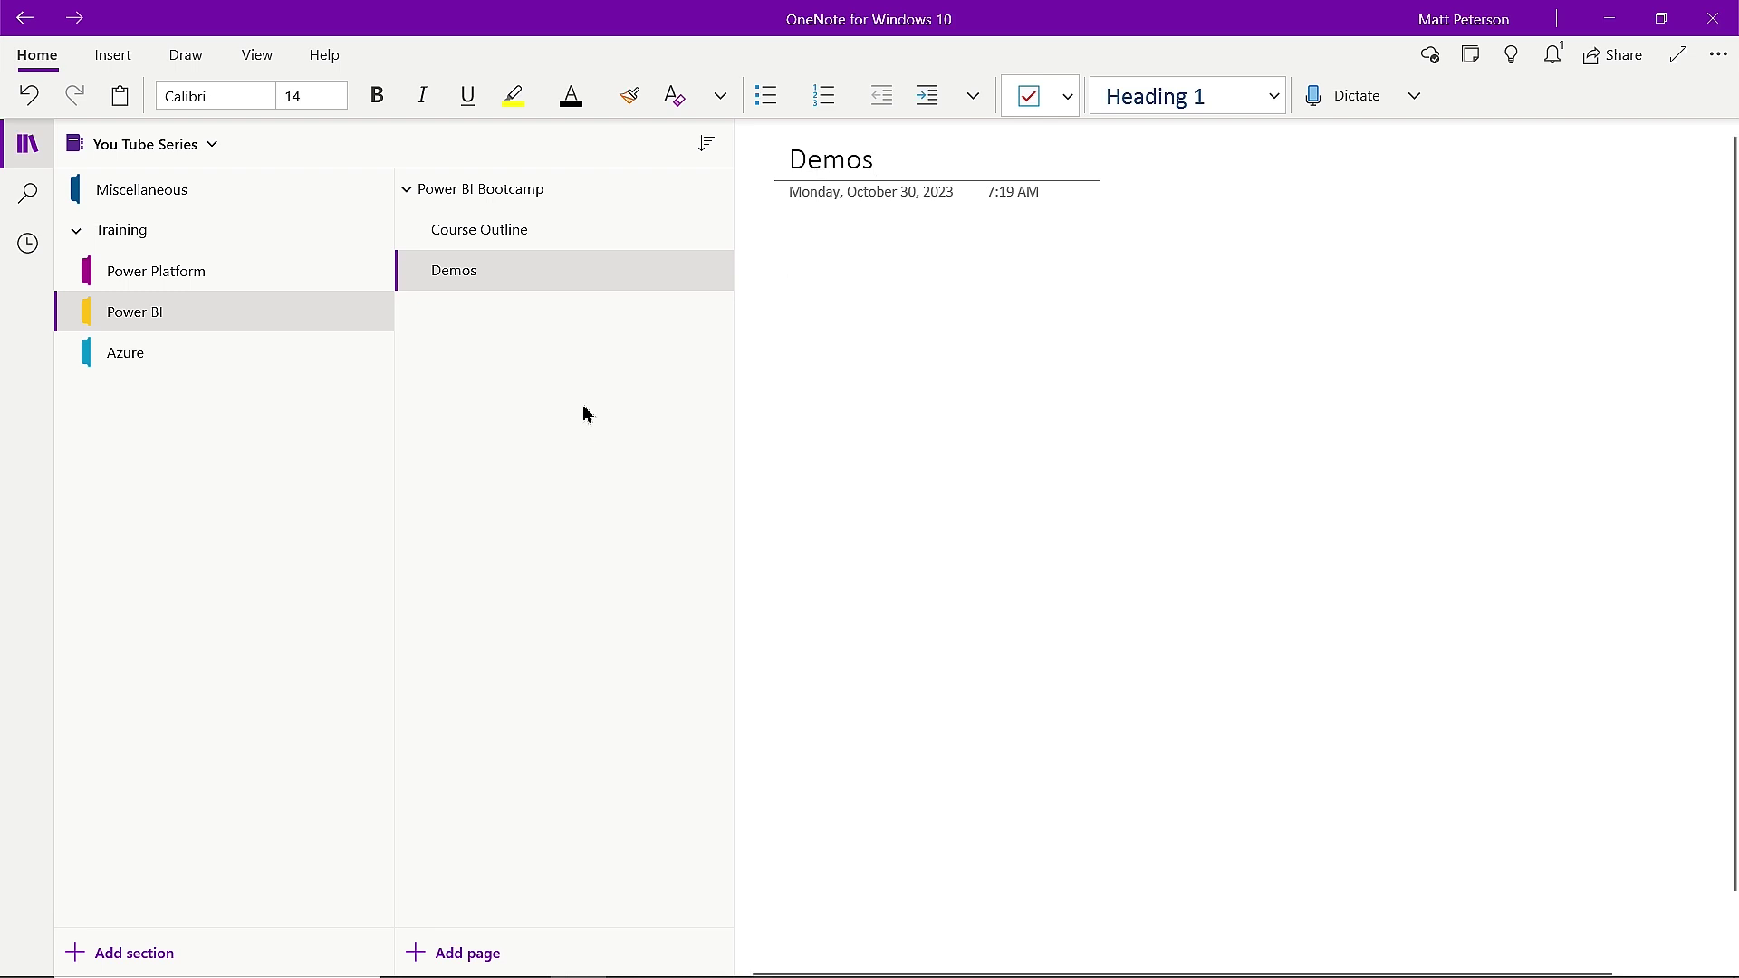
click(489, 962)
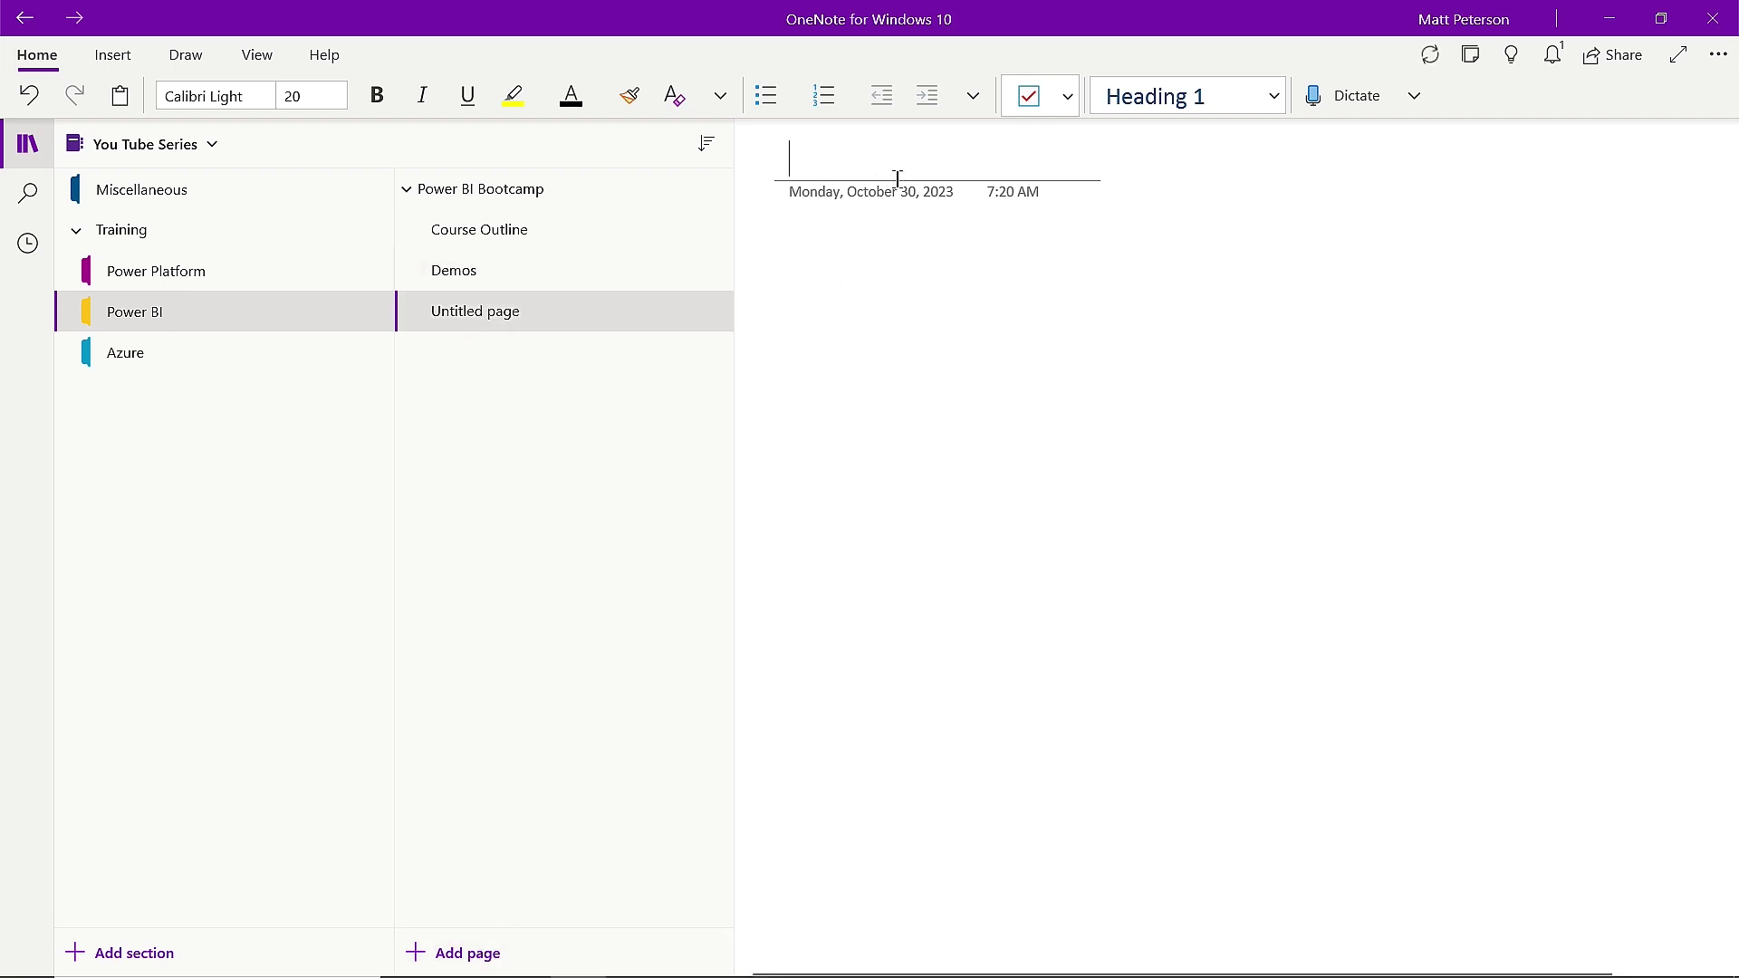
text(Labs)
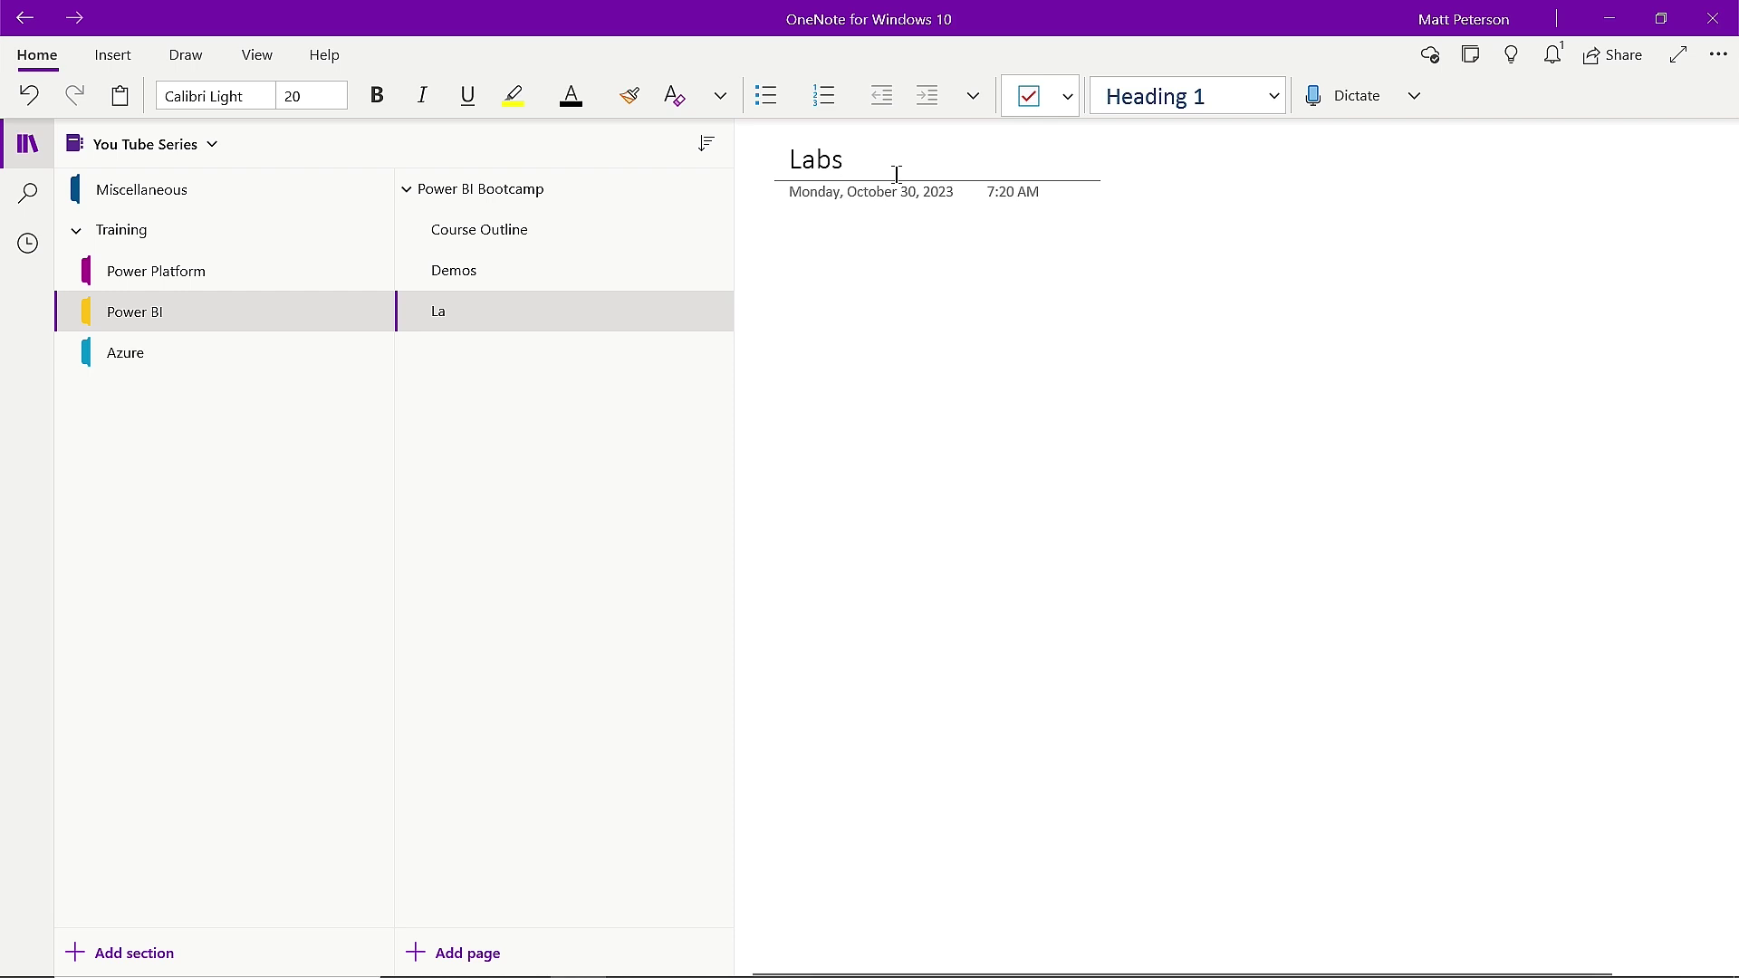
key(Return)
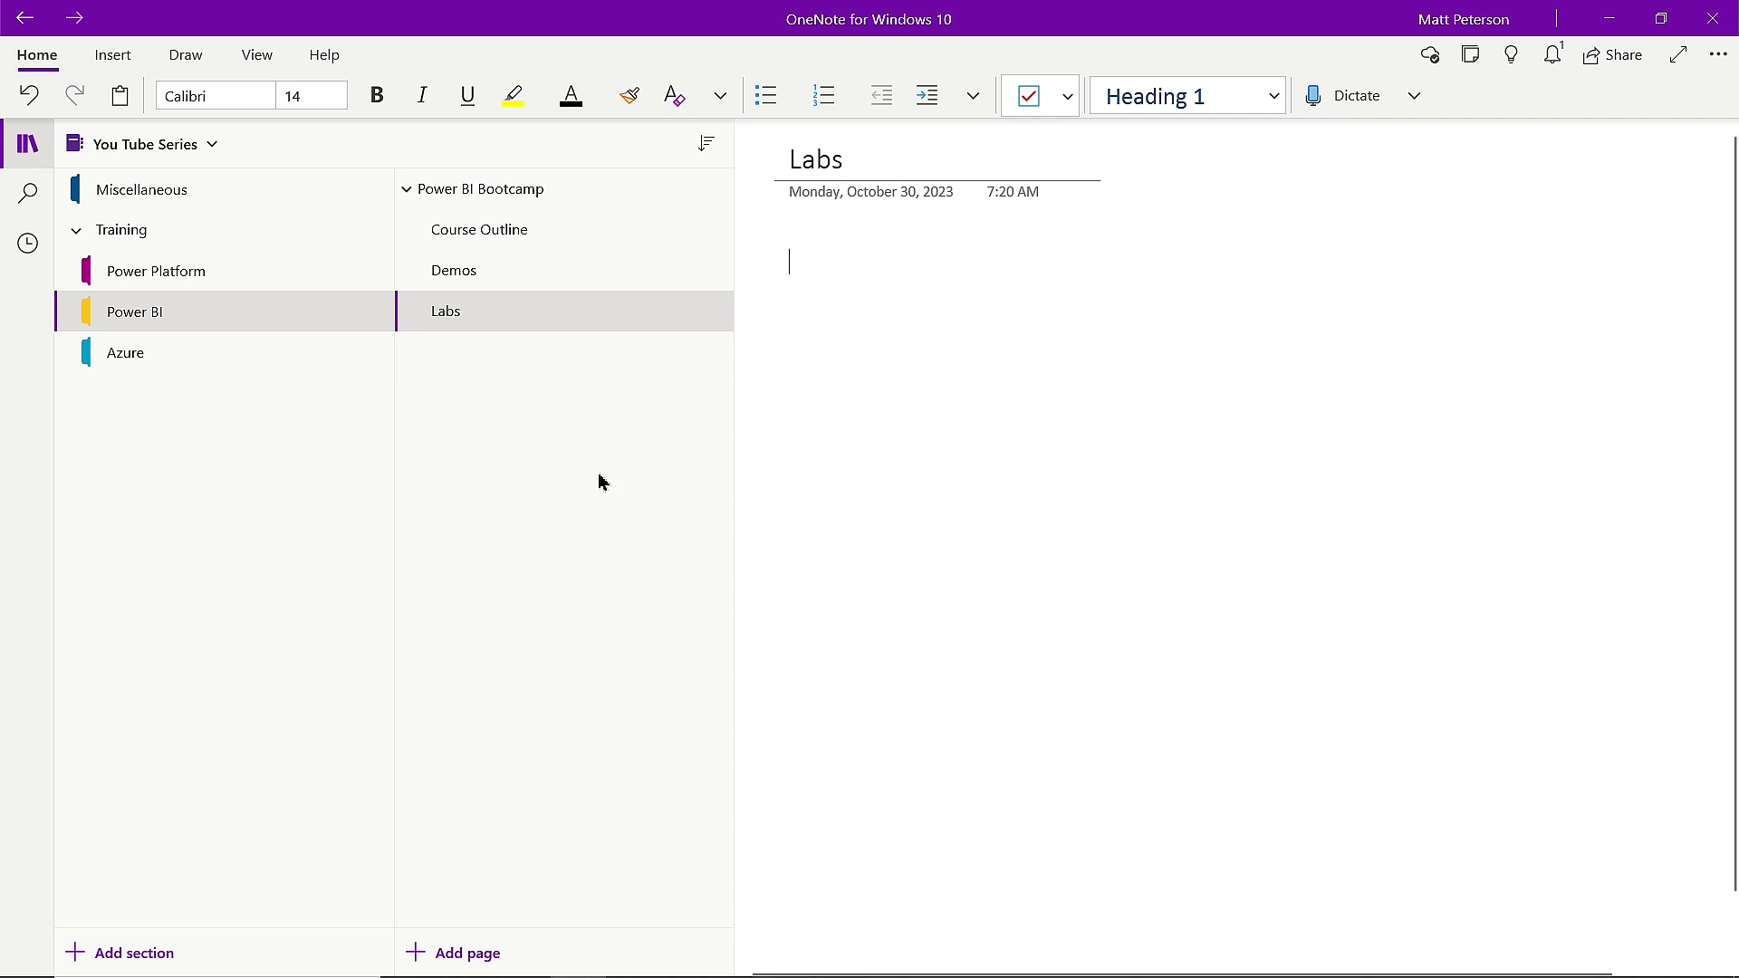
Order Demos before Labs at the same subpage level, then collapse Power BI Bootcamp's subpages.
drag(481, 311, 486, 262)
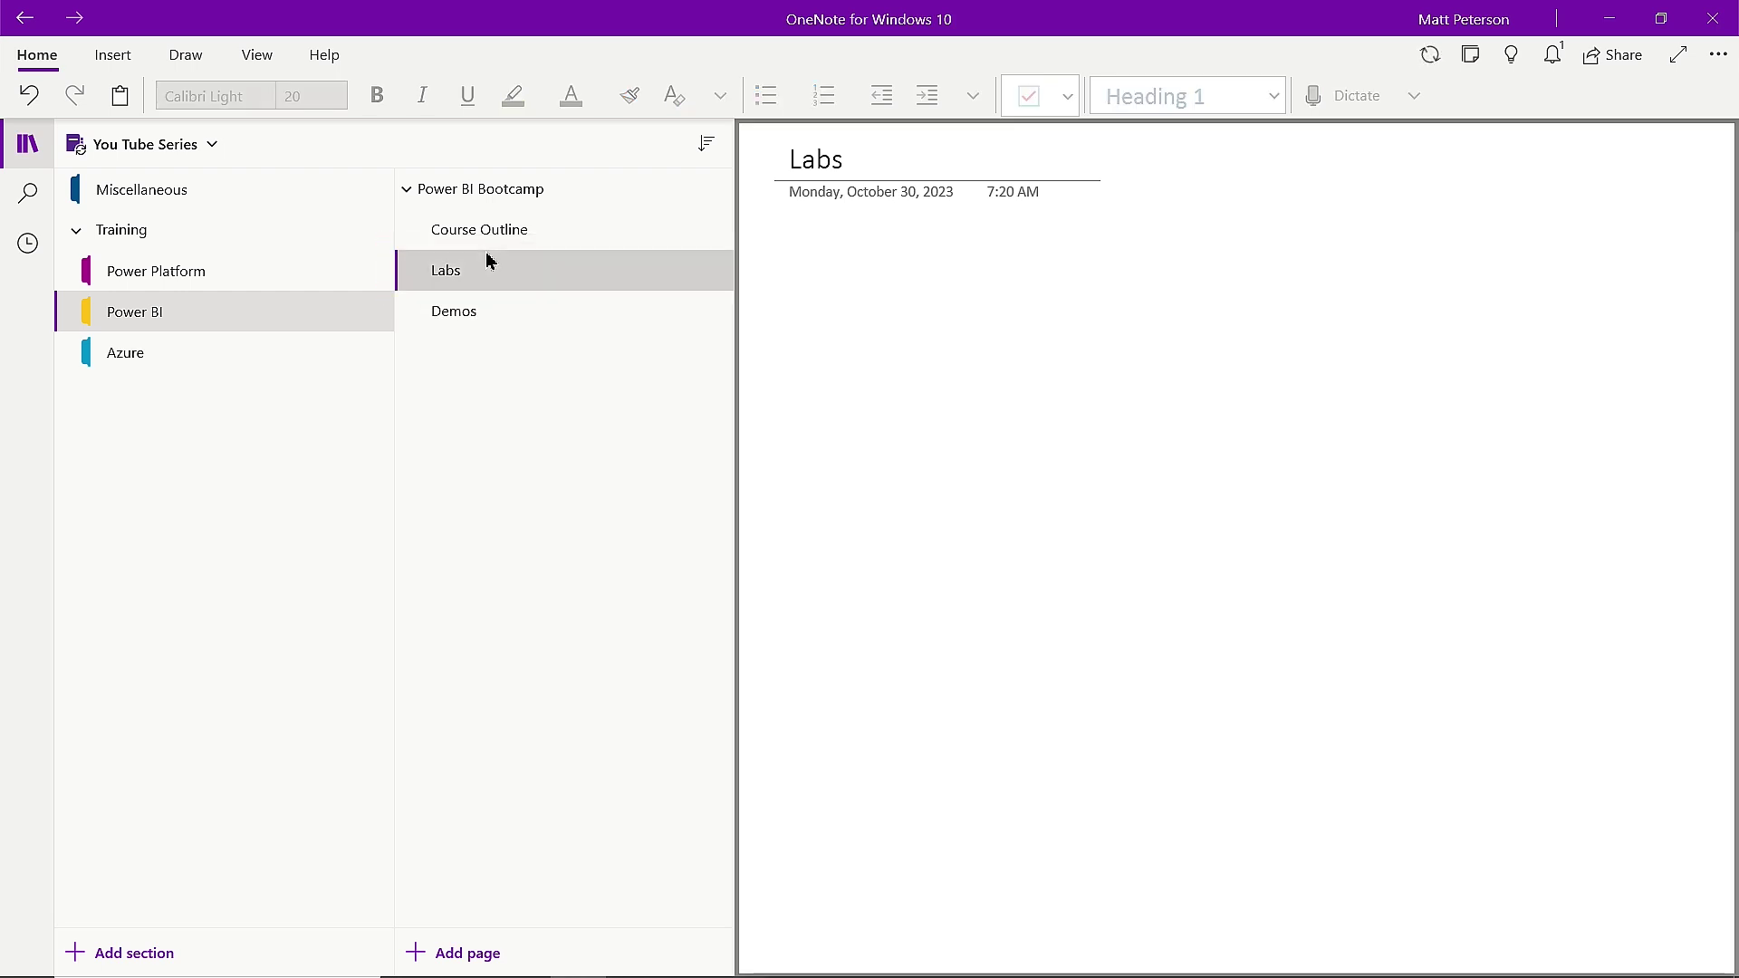
drag(454, 318, 470, 260)
click(476, 316)
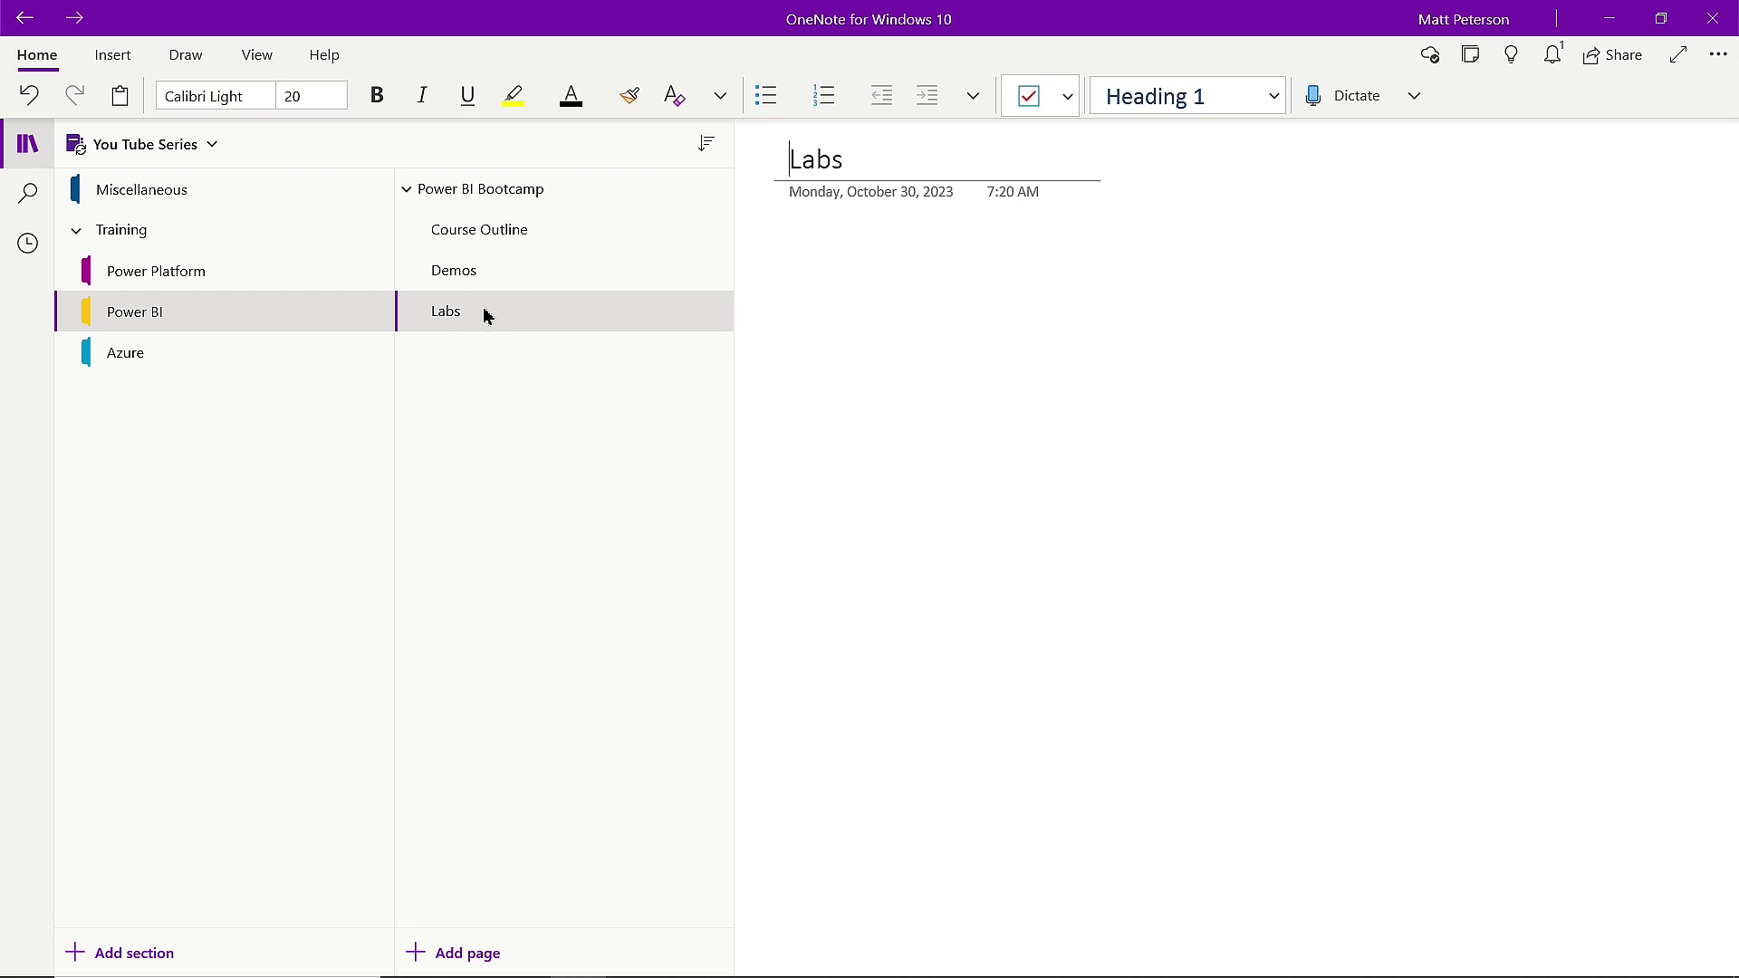
right_click(486, 312)
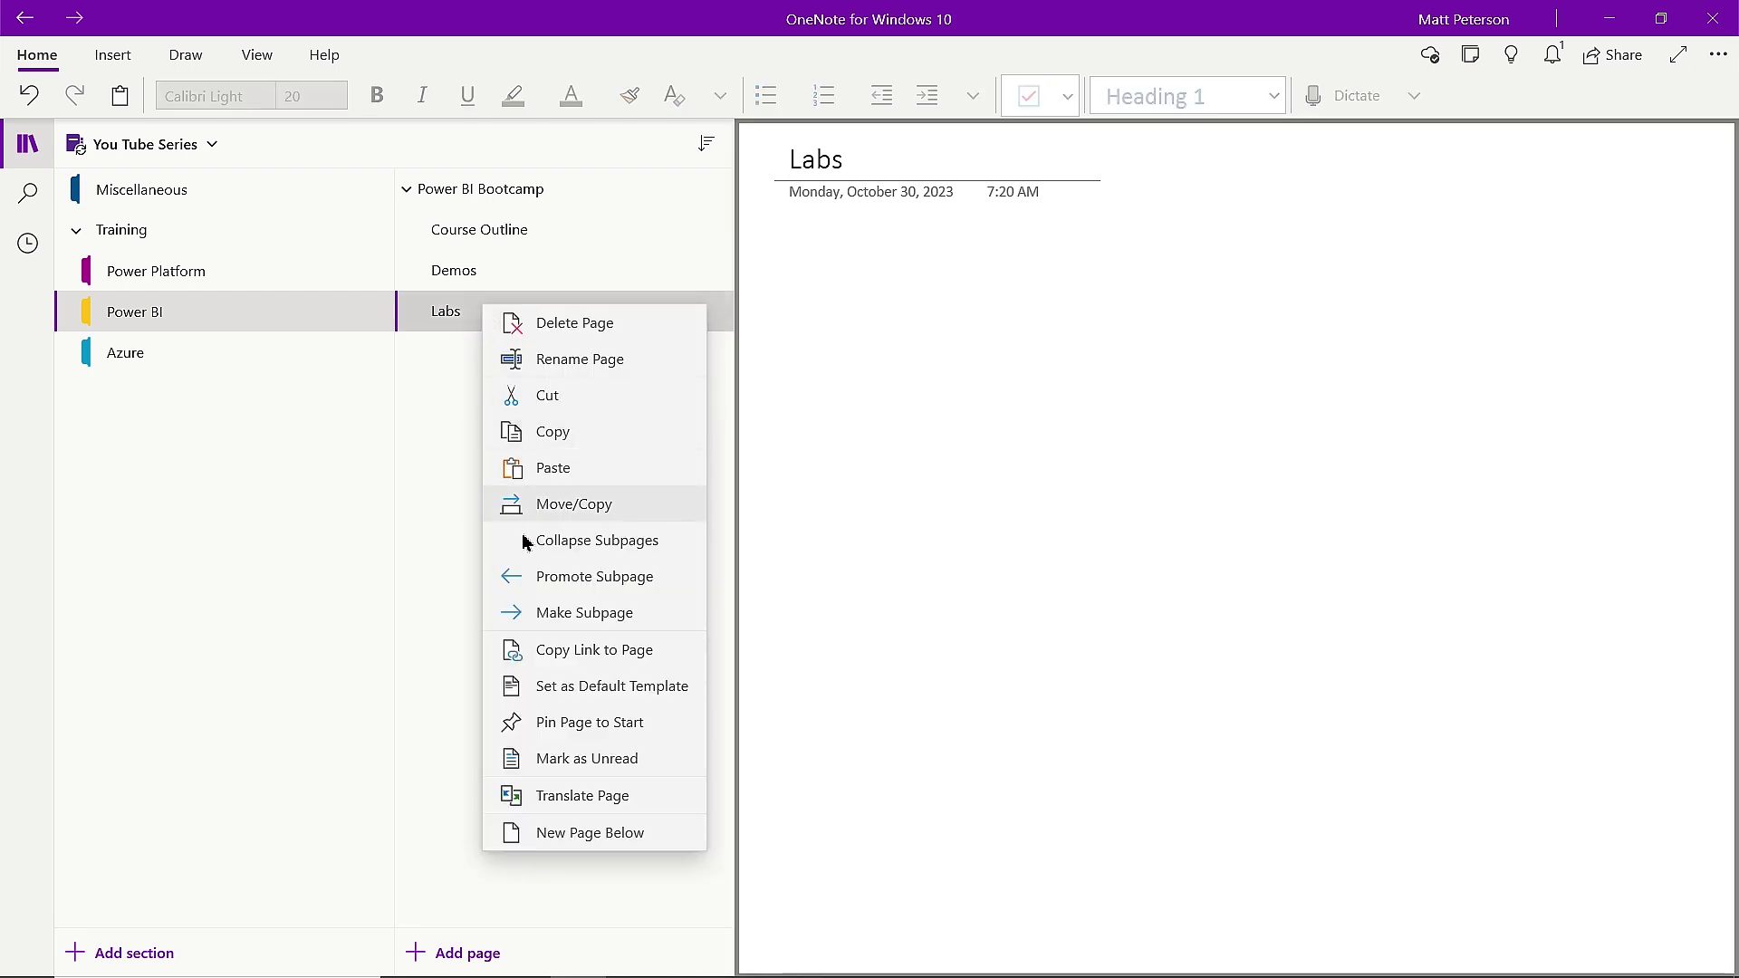
click(584, 614)
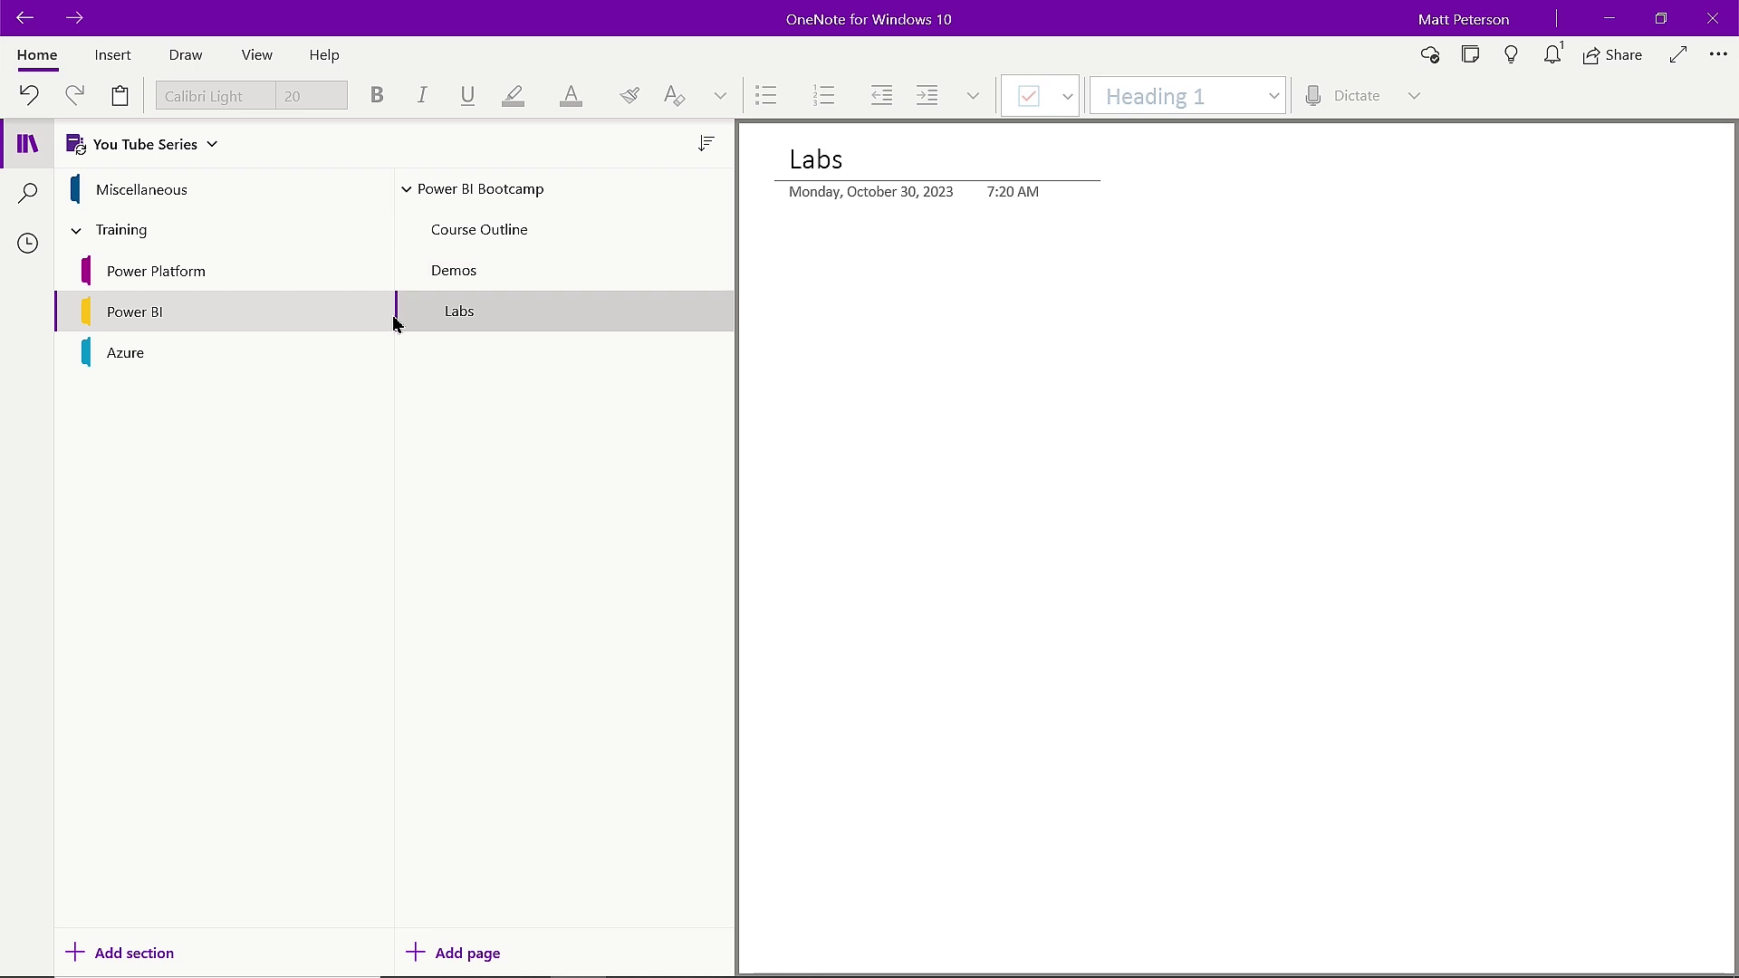
right_click(470, 323)
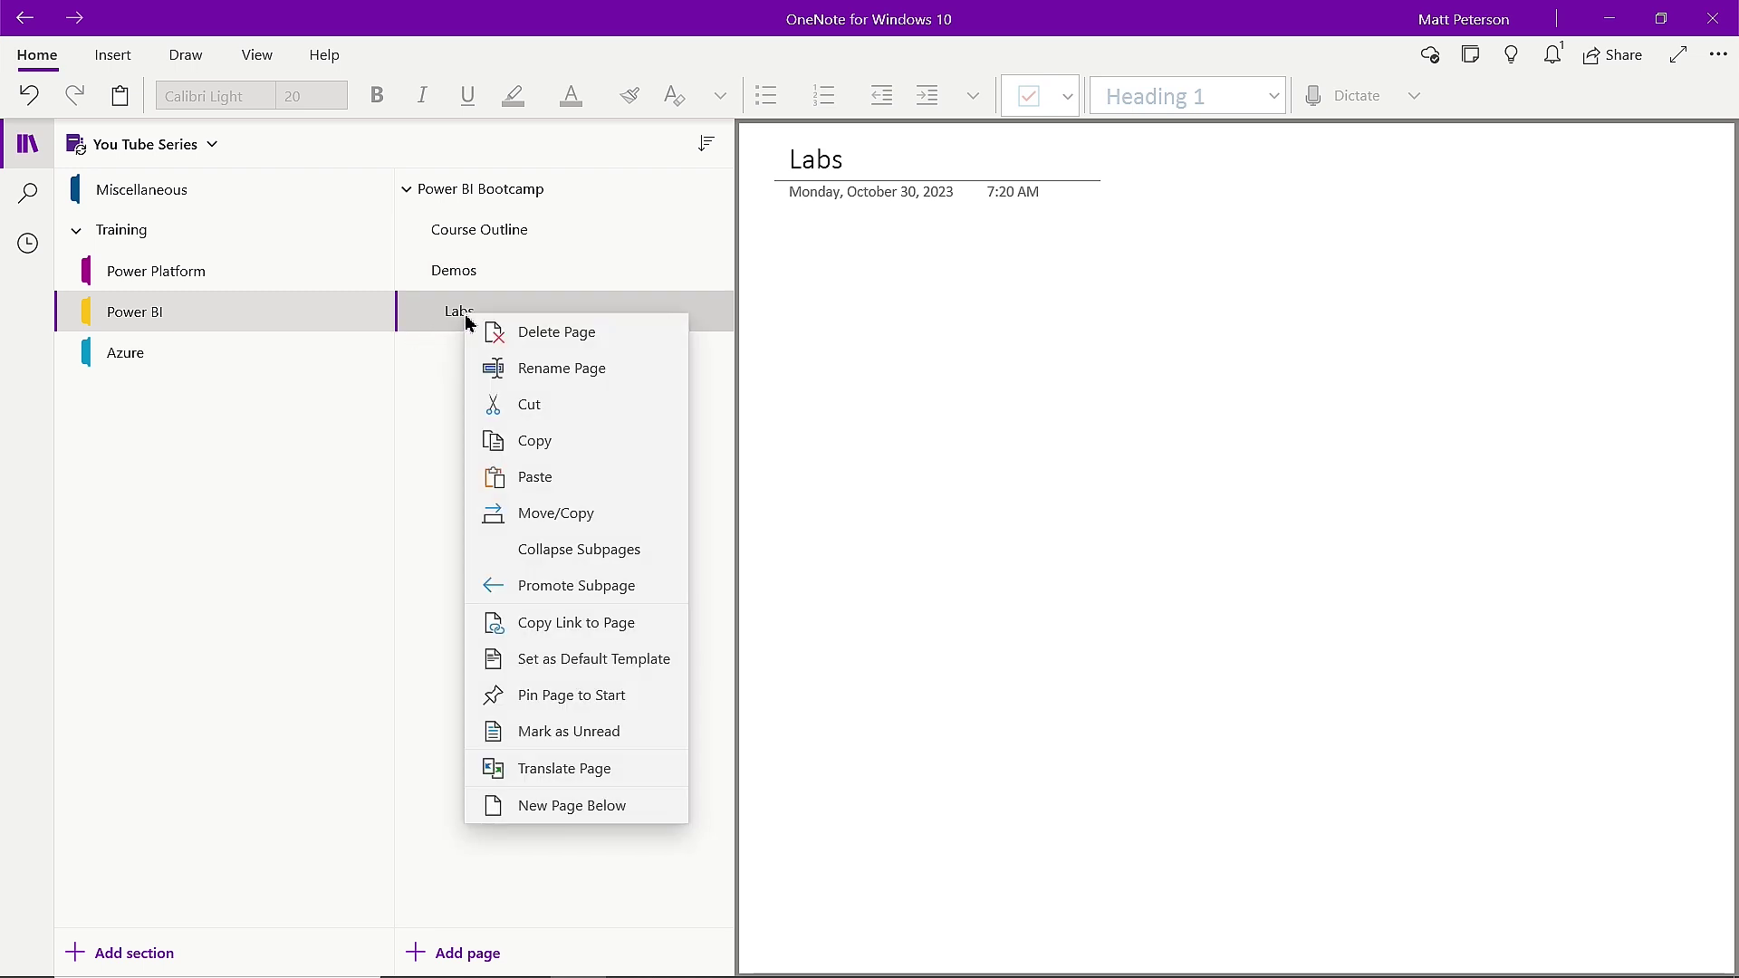
click(562, 594)
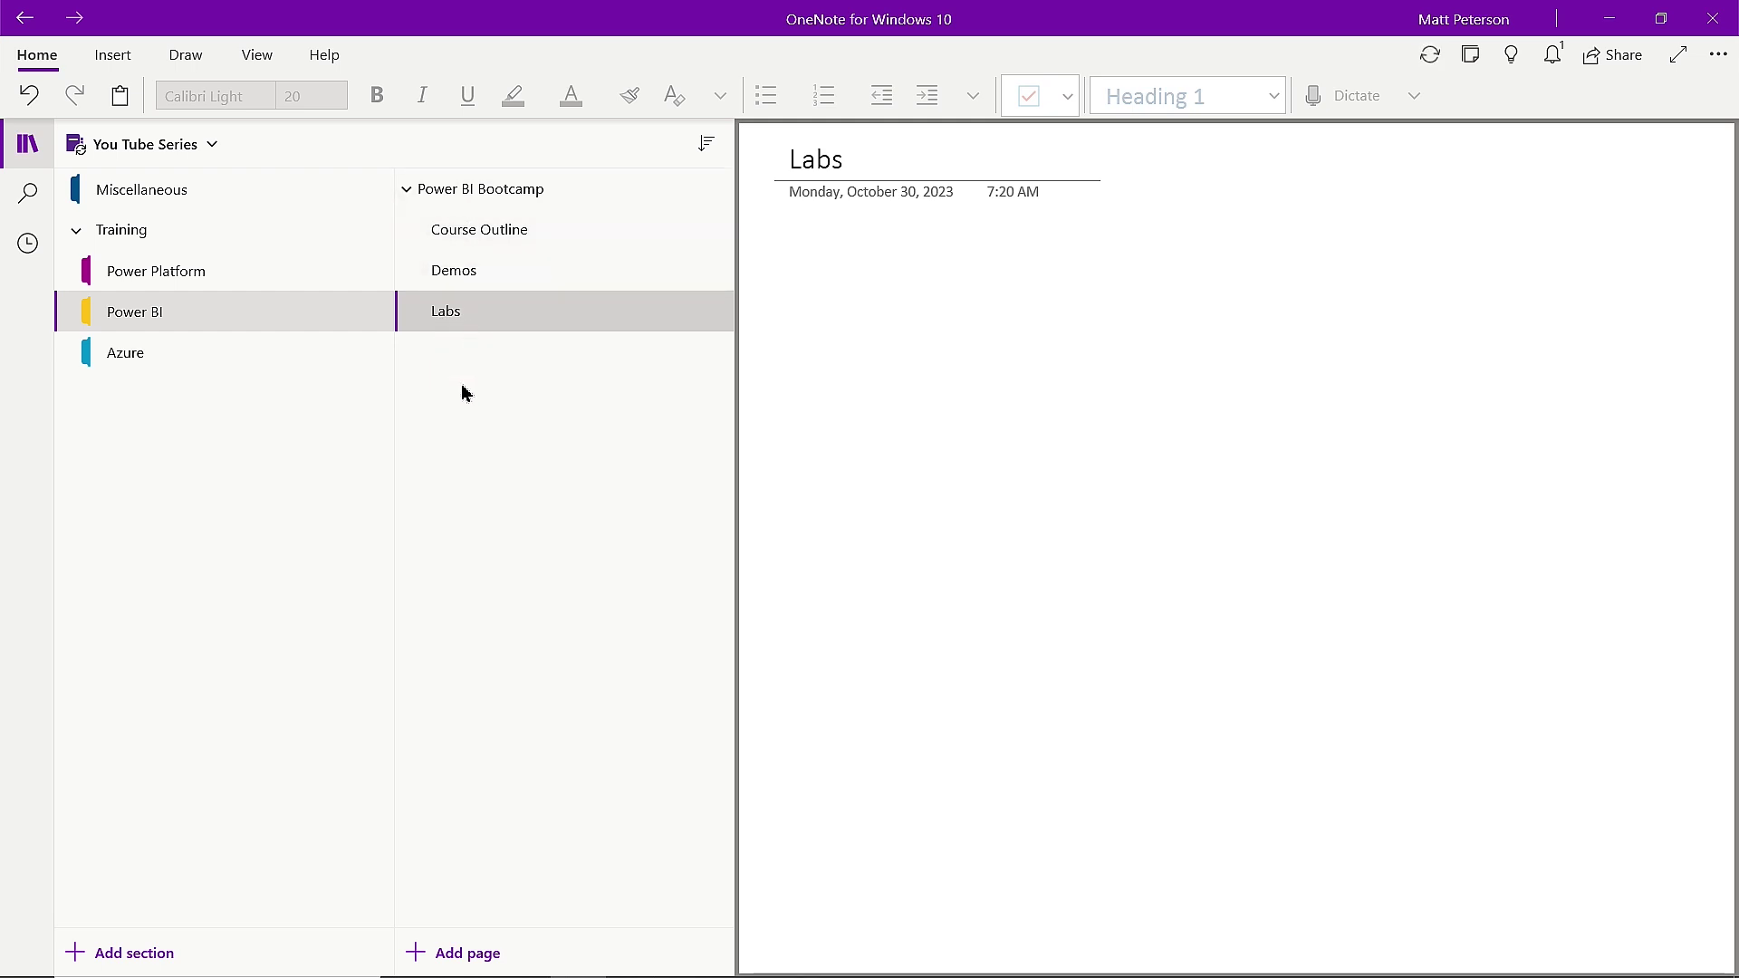
click(413, 192)
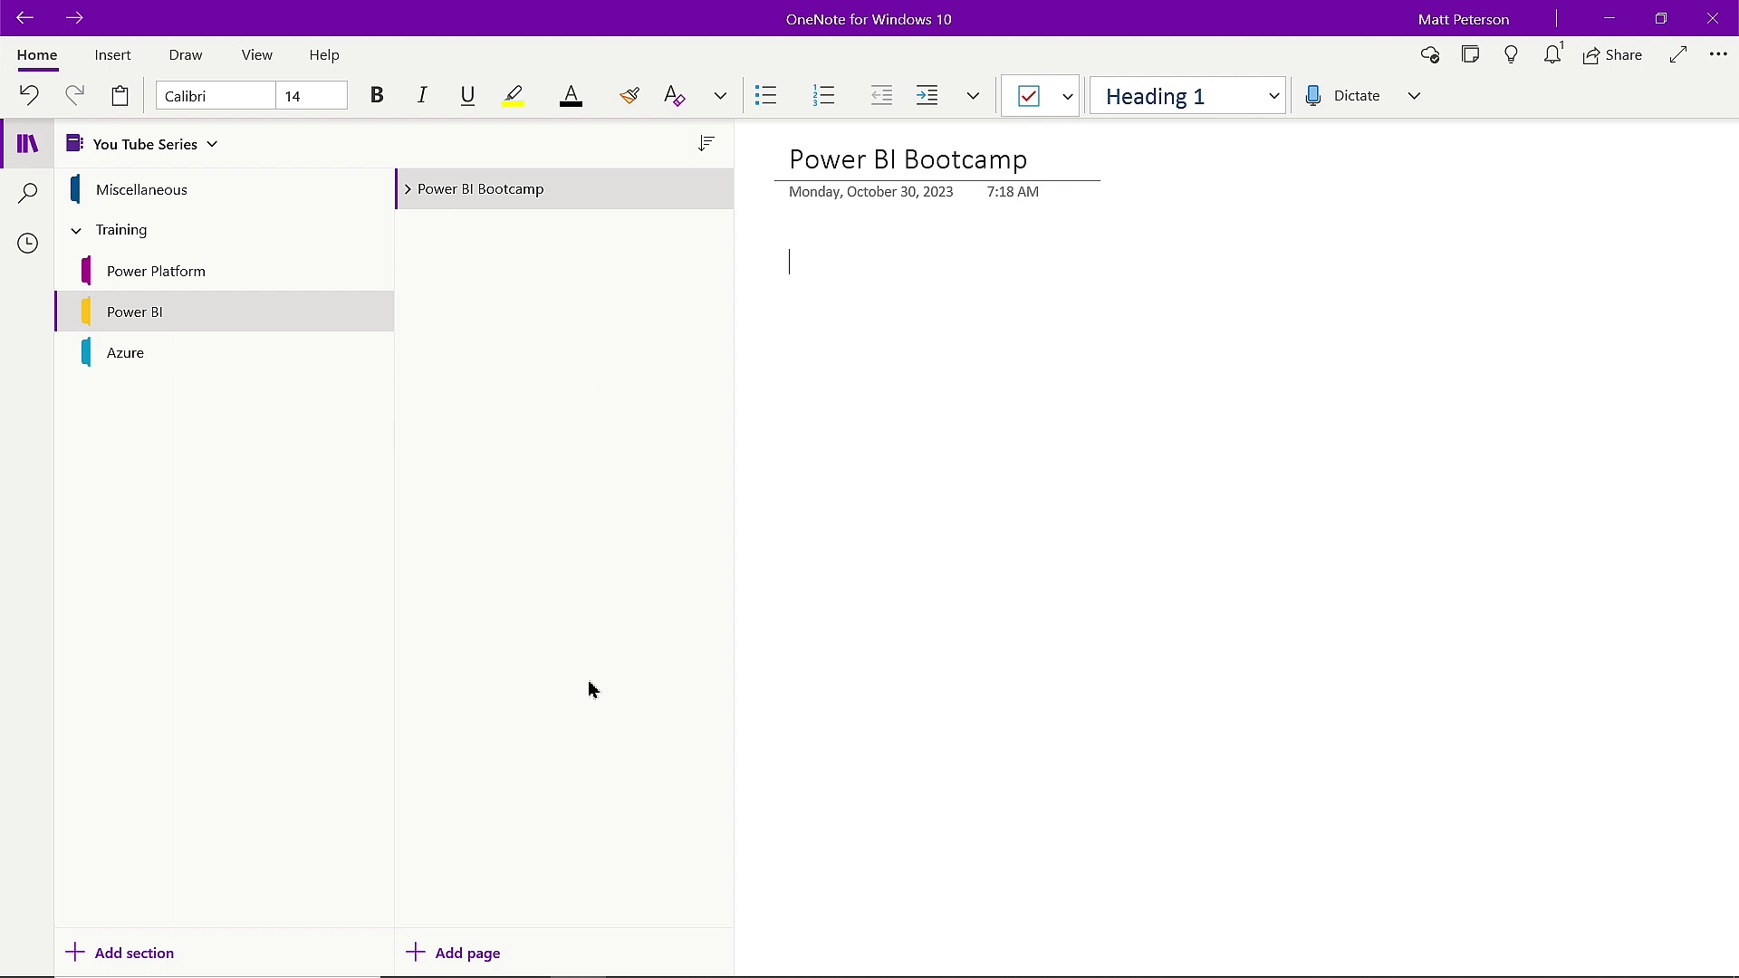
Expand Power BI Bootcamp's subpages and switch to its empty Course Outline page.
click(408, 190)
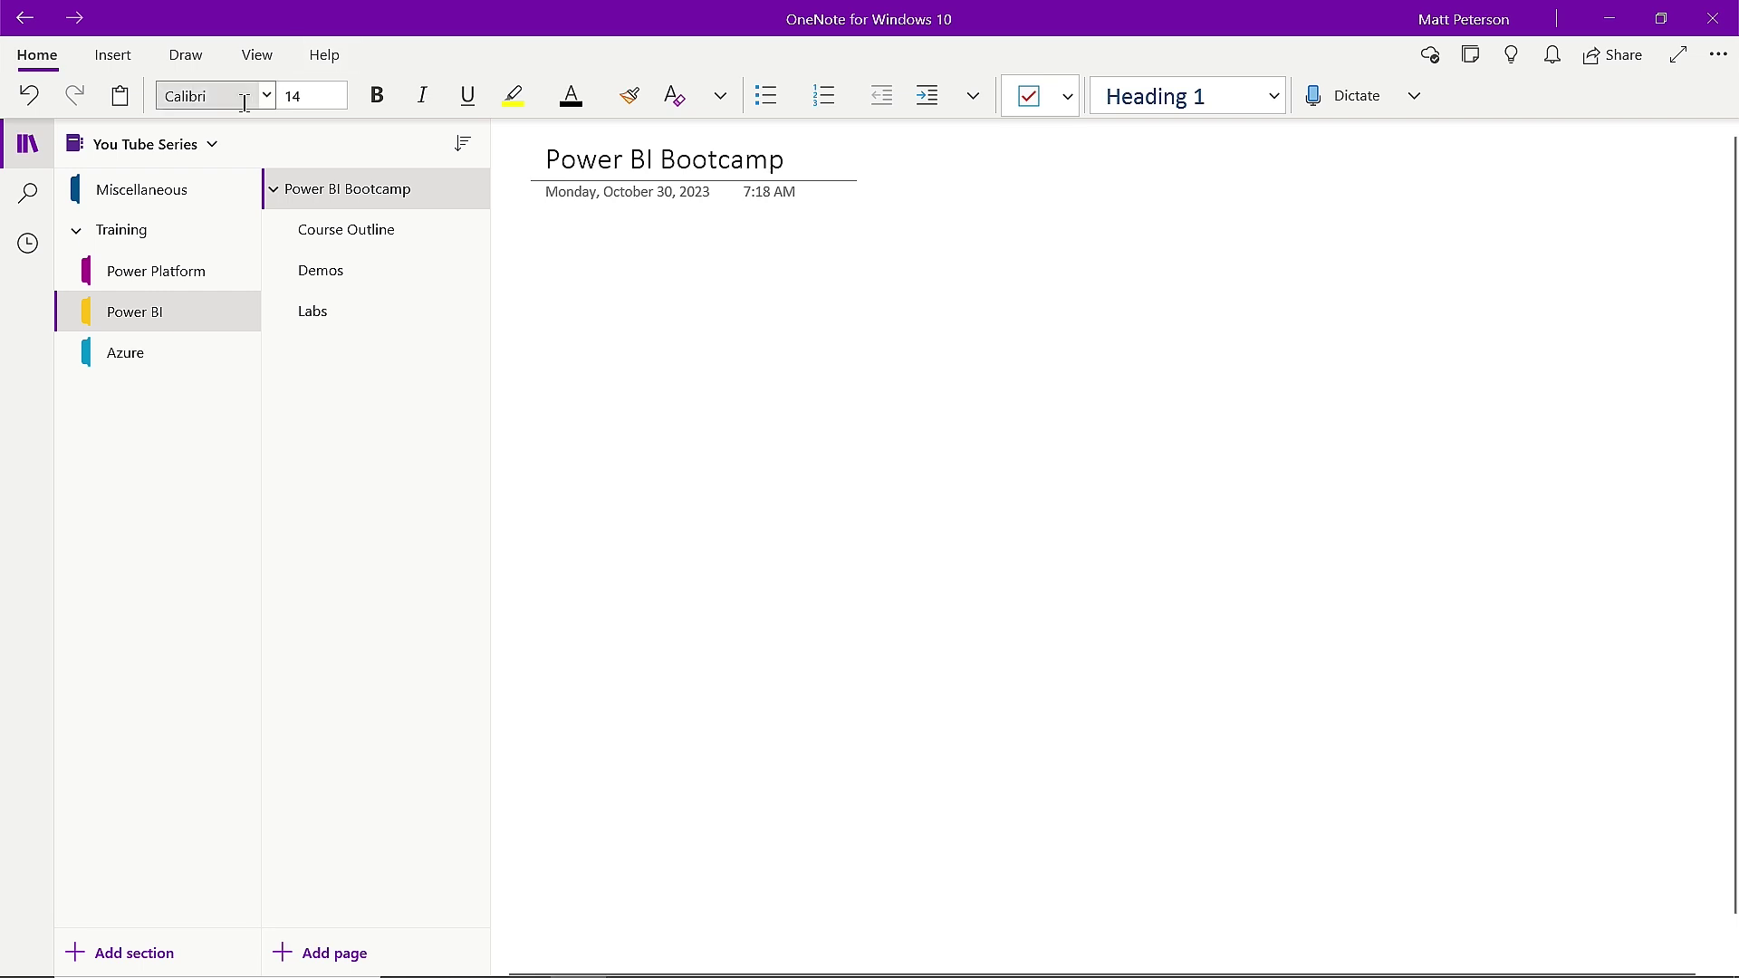
click(329, 231)
Type the heading 'Agenda for developing course' on the Course Outline page.
click(559, 234)
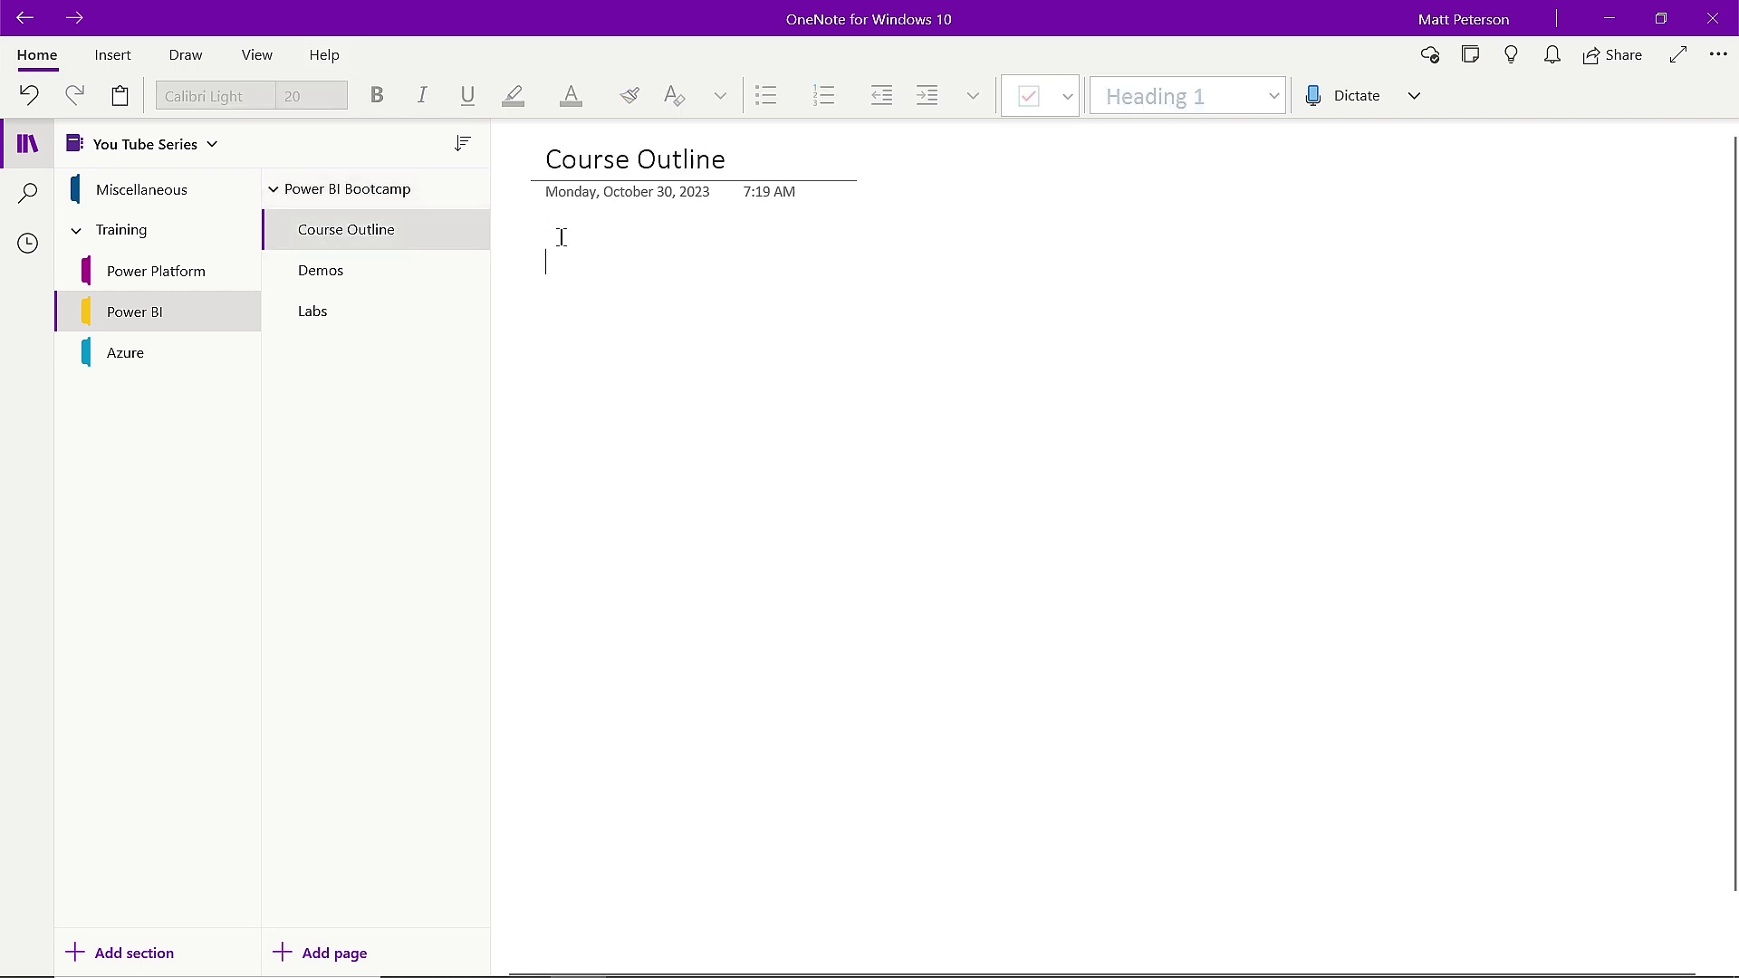
text(Attend)
key(BackSpace)
key(BackSpace)
key(BackSpace)
key(BackSpace)
key(BackSpace)
text(genda for)
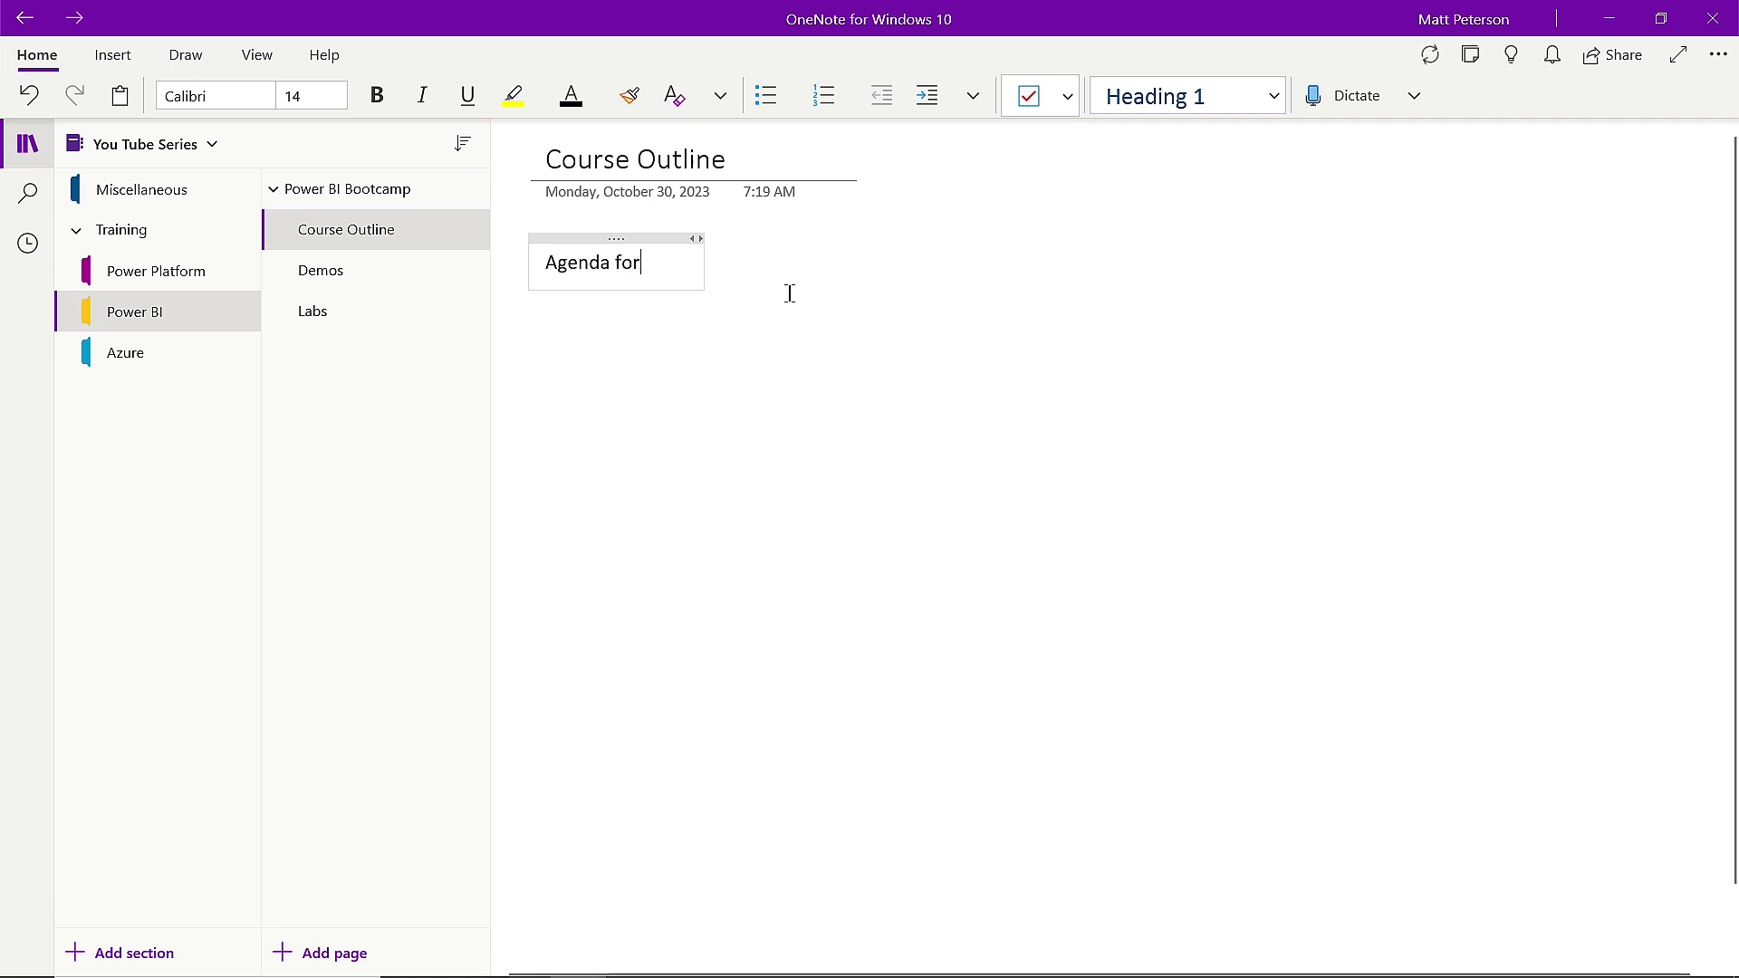
text( developing course)
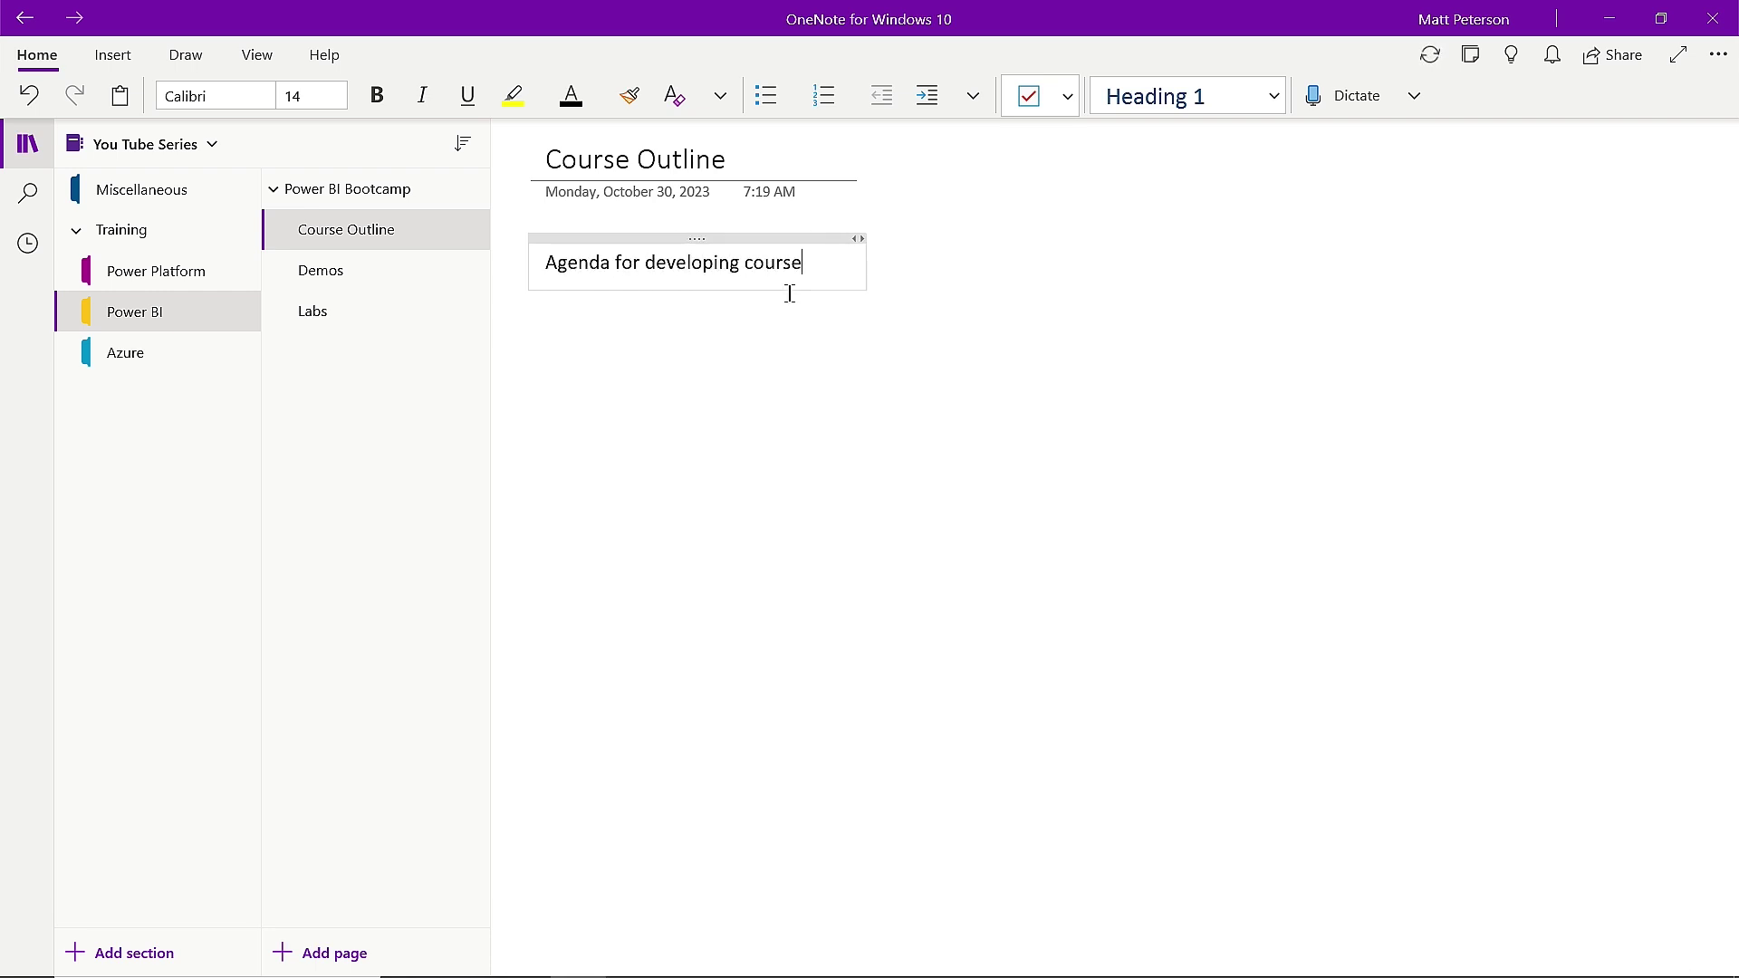
key(Return)
Add bullets beneath it: Talk about labs, Demonstrations and Q&A.
click(766, 95)
text(Talk about labs)
key(Return)
text(Demonstrations)
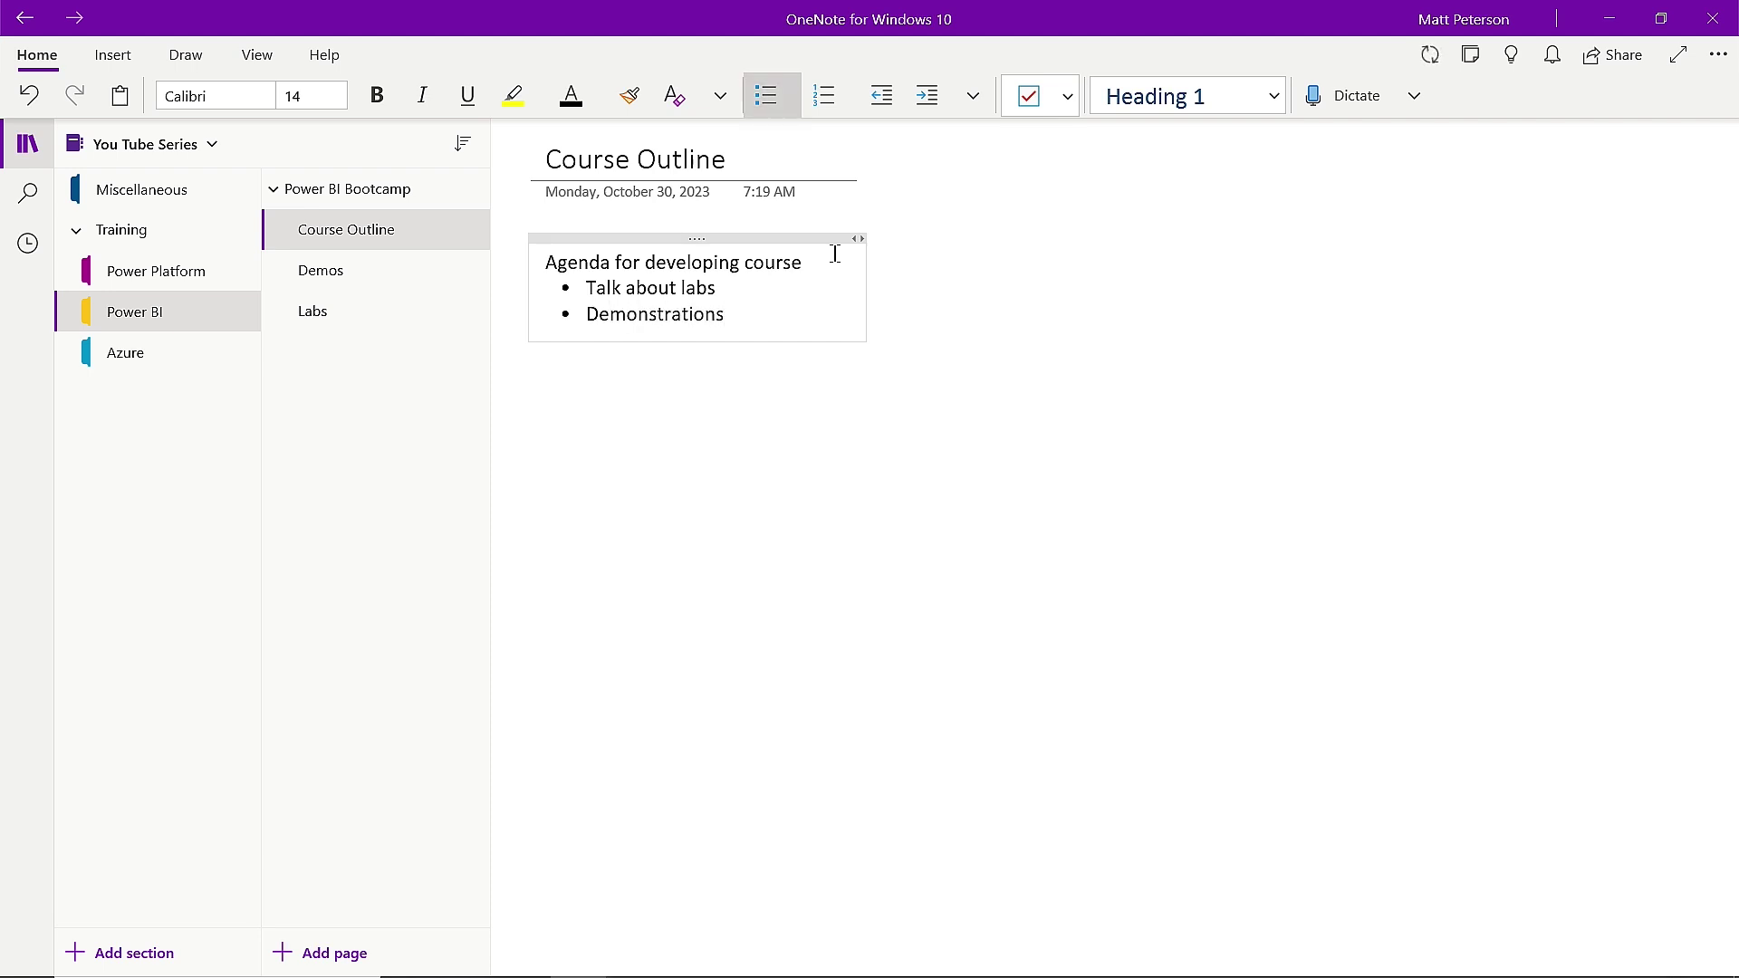
key(Return)
text(Q&A)
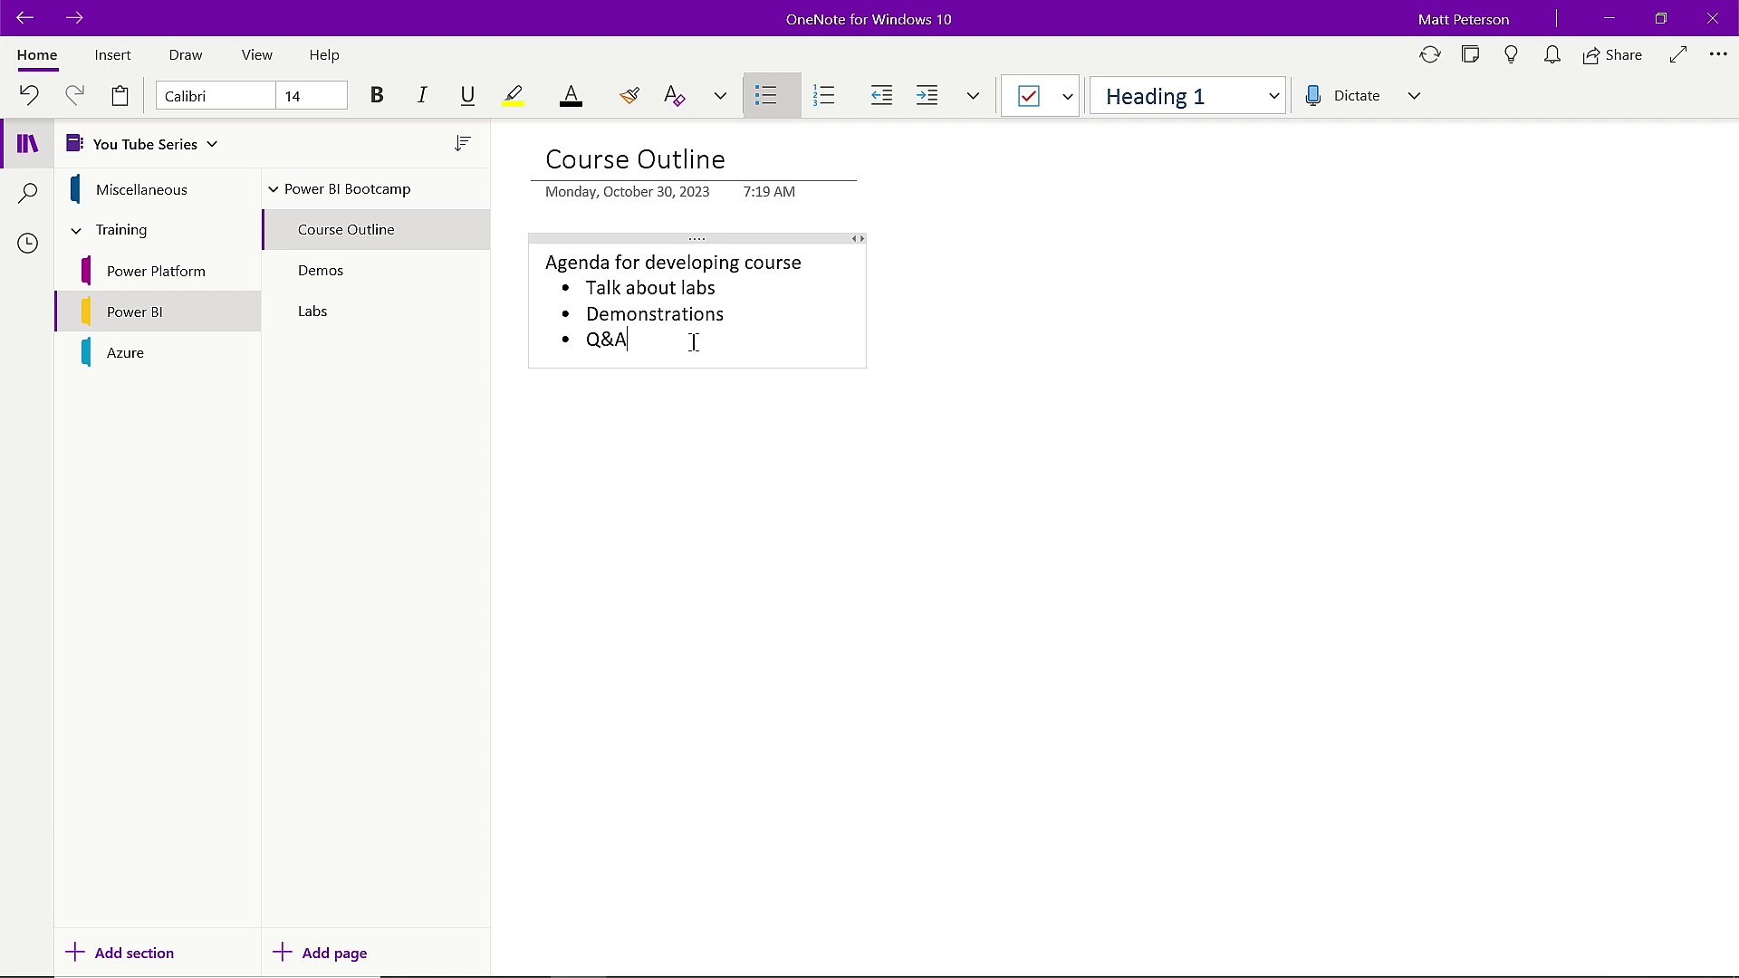
right_click(597, 346)
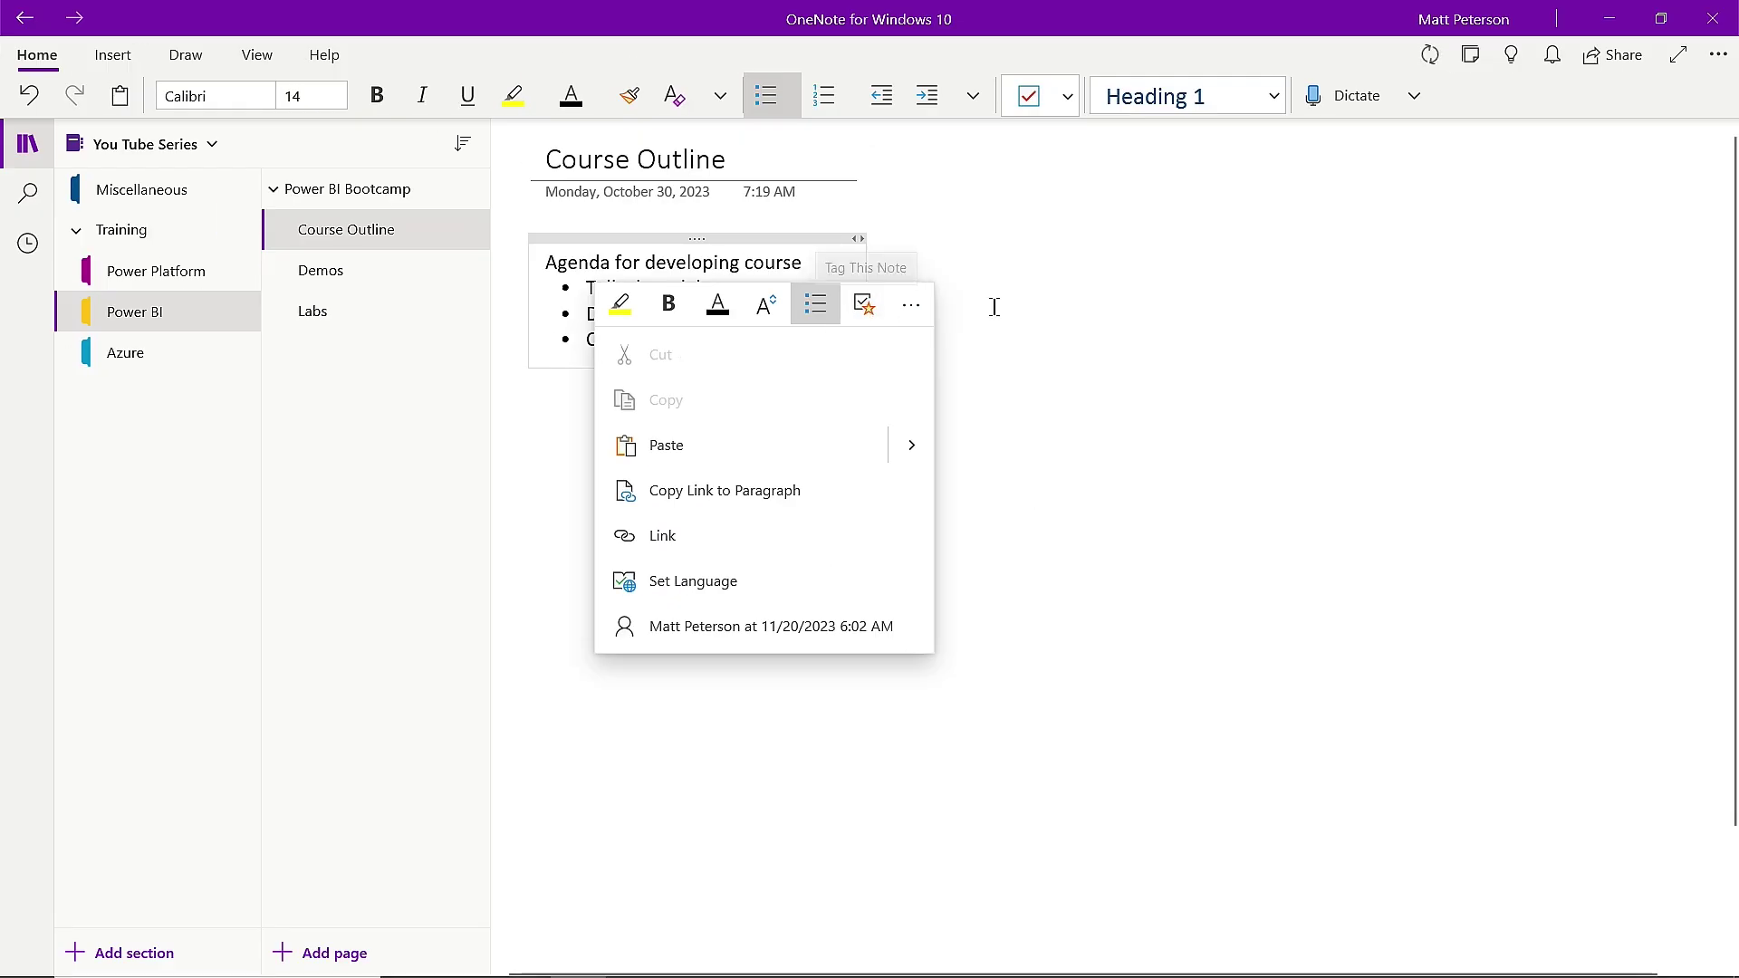
click(995, 305)
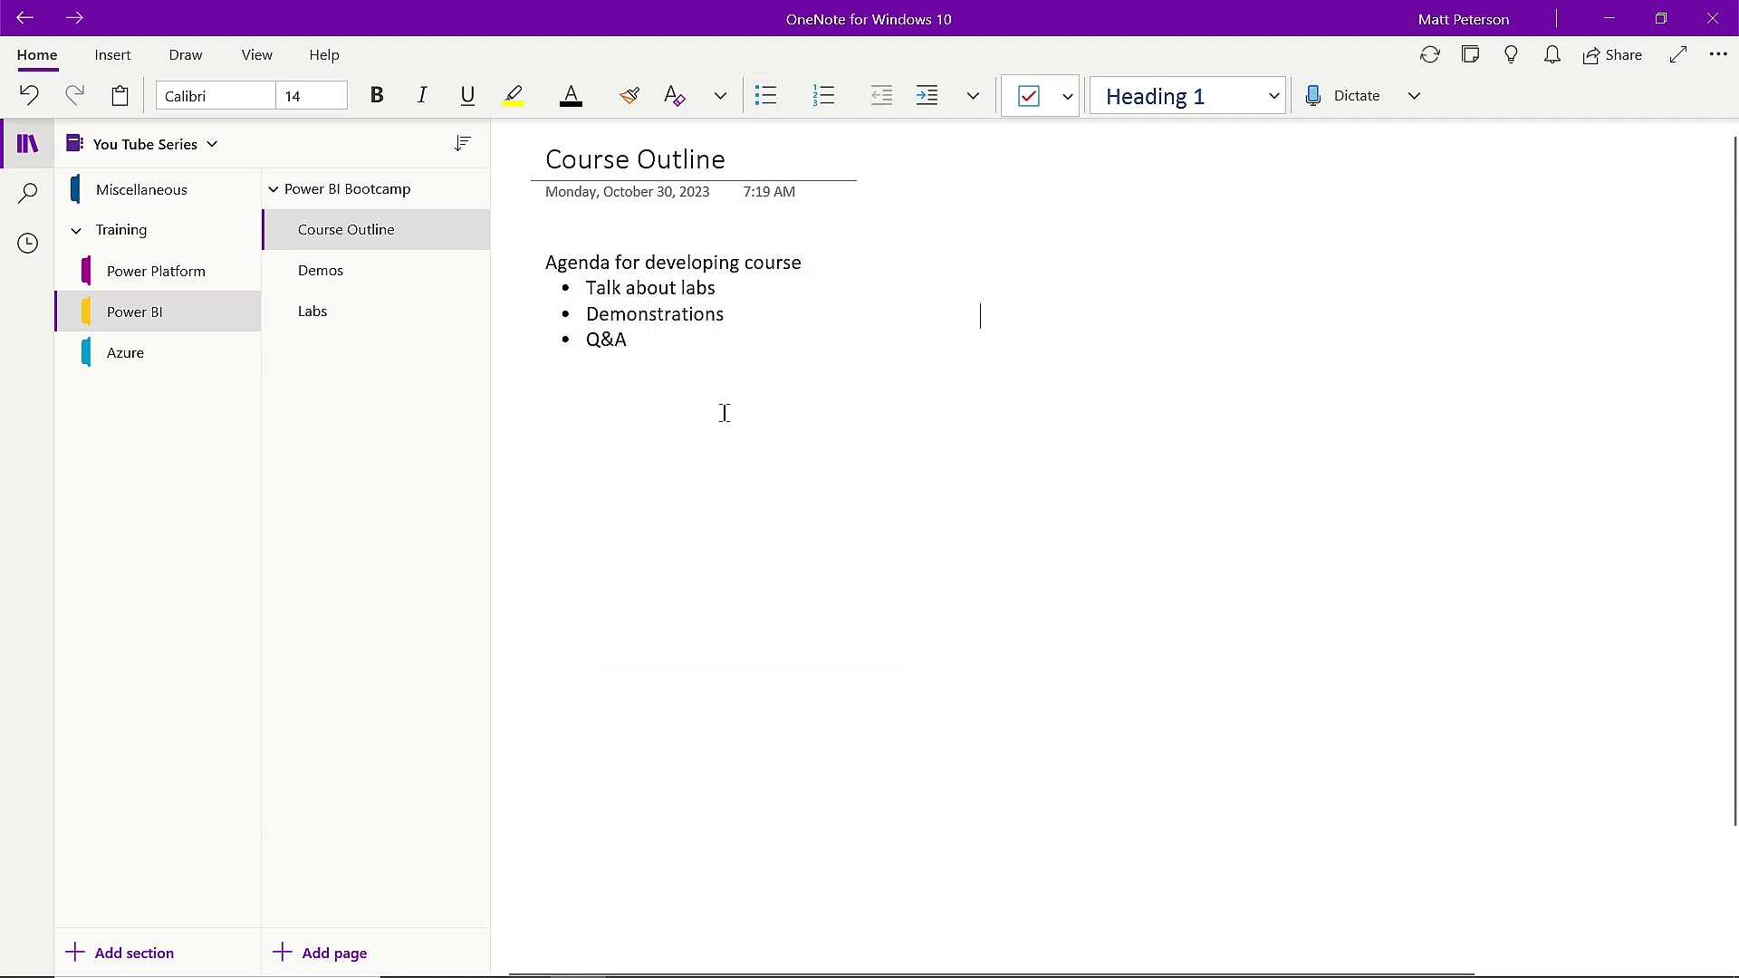
Highlight 'Agenda for developing course' with the yellow highlighter, then draw a grey pen zig-zag right of the list.
click(194, 63)
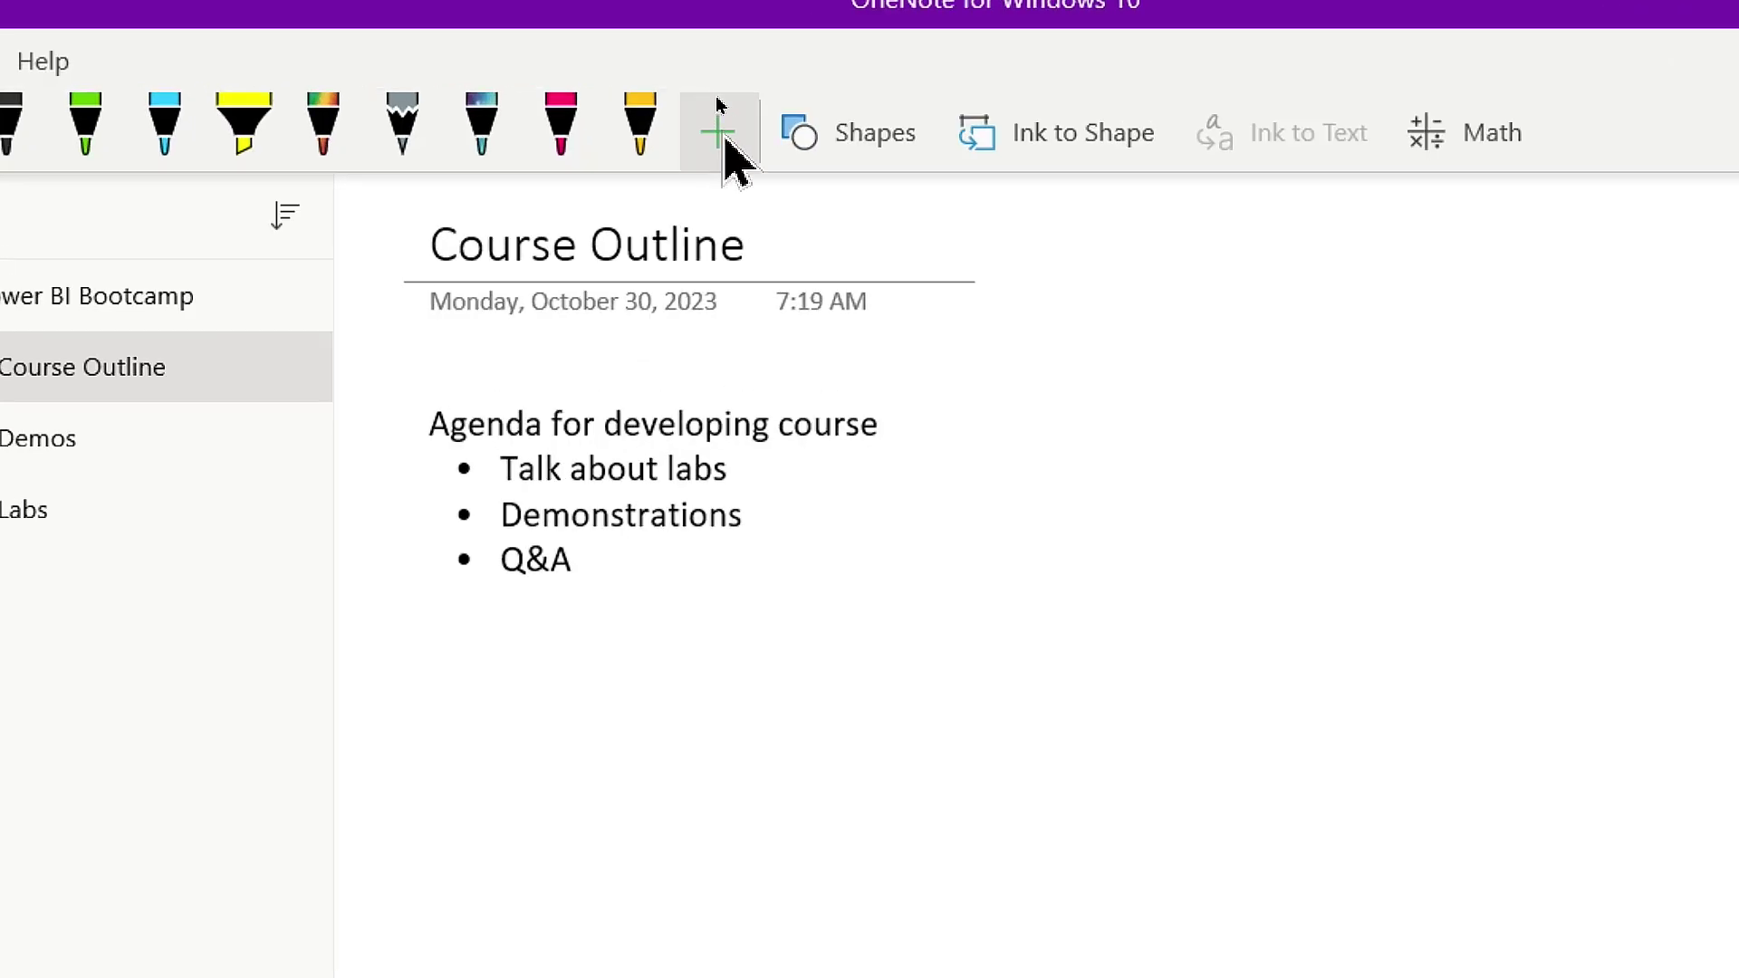
click(708, 96)
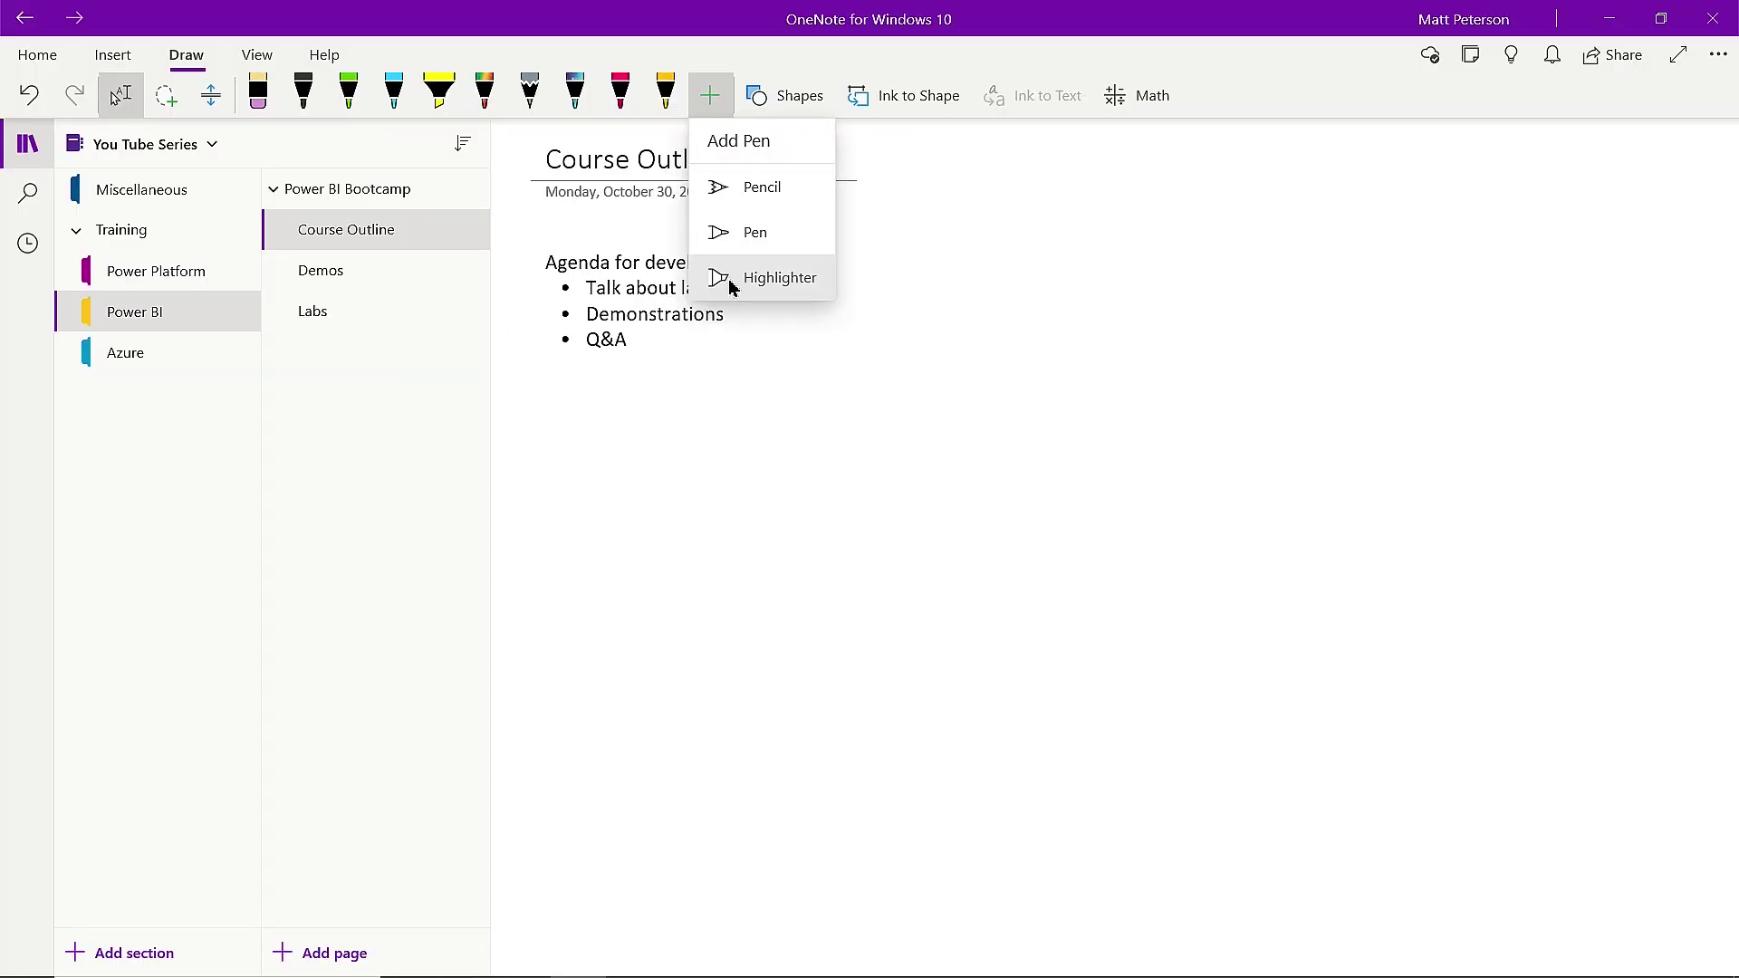
click(729, 288)
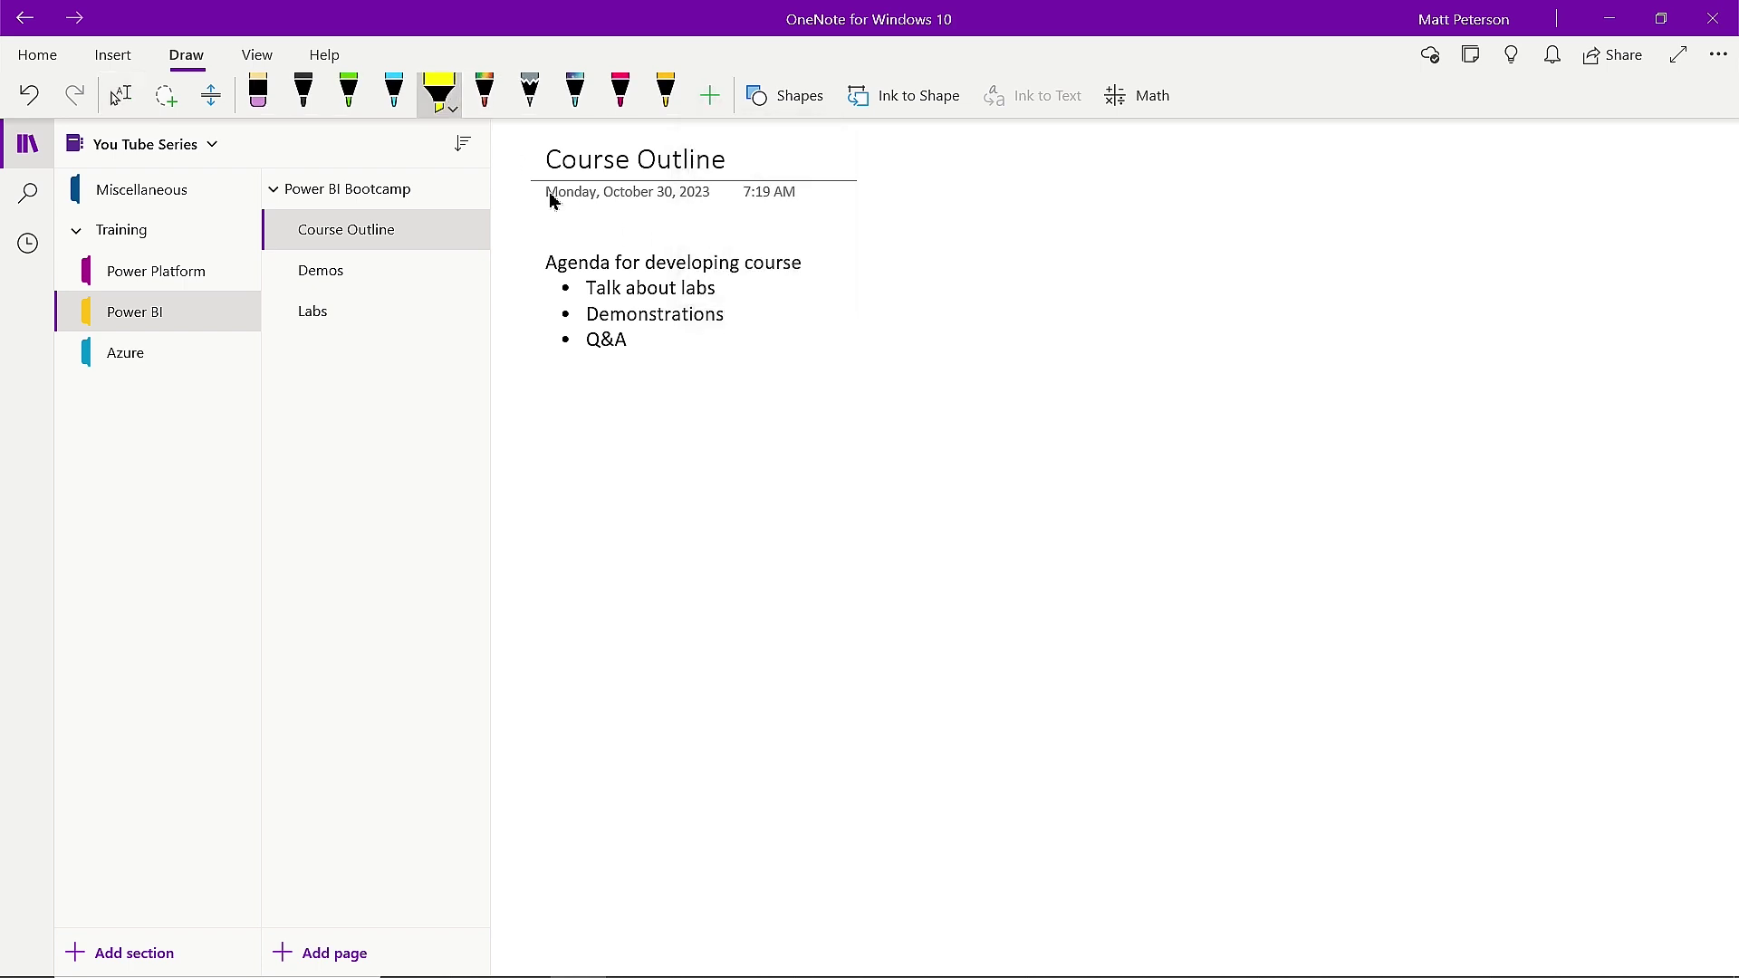
drag(546, 264, 806, 272)
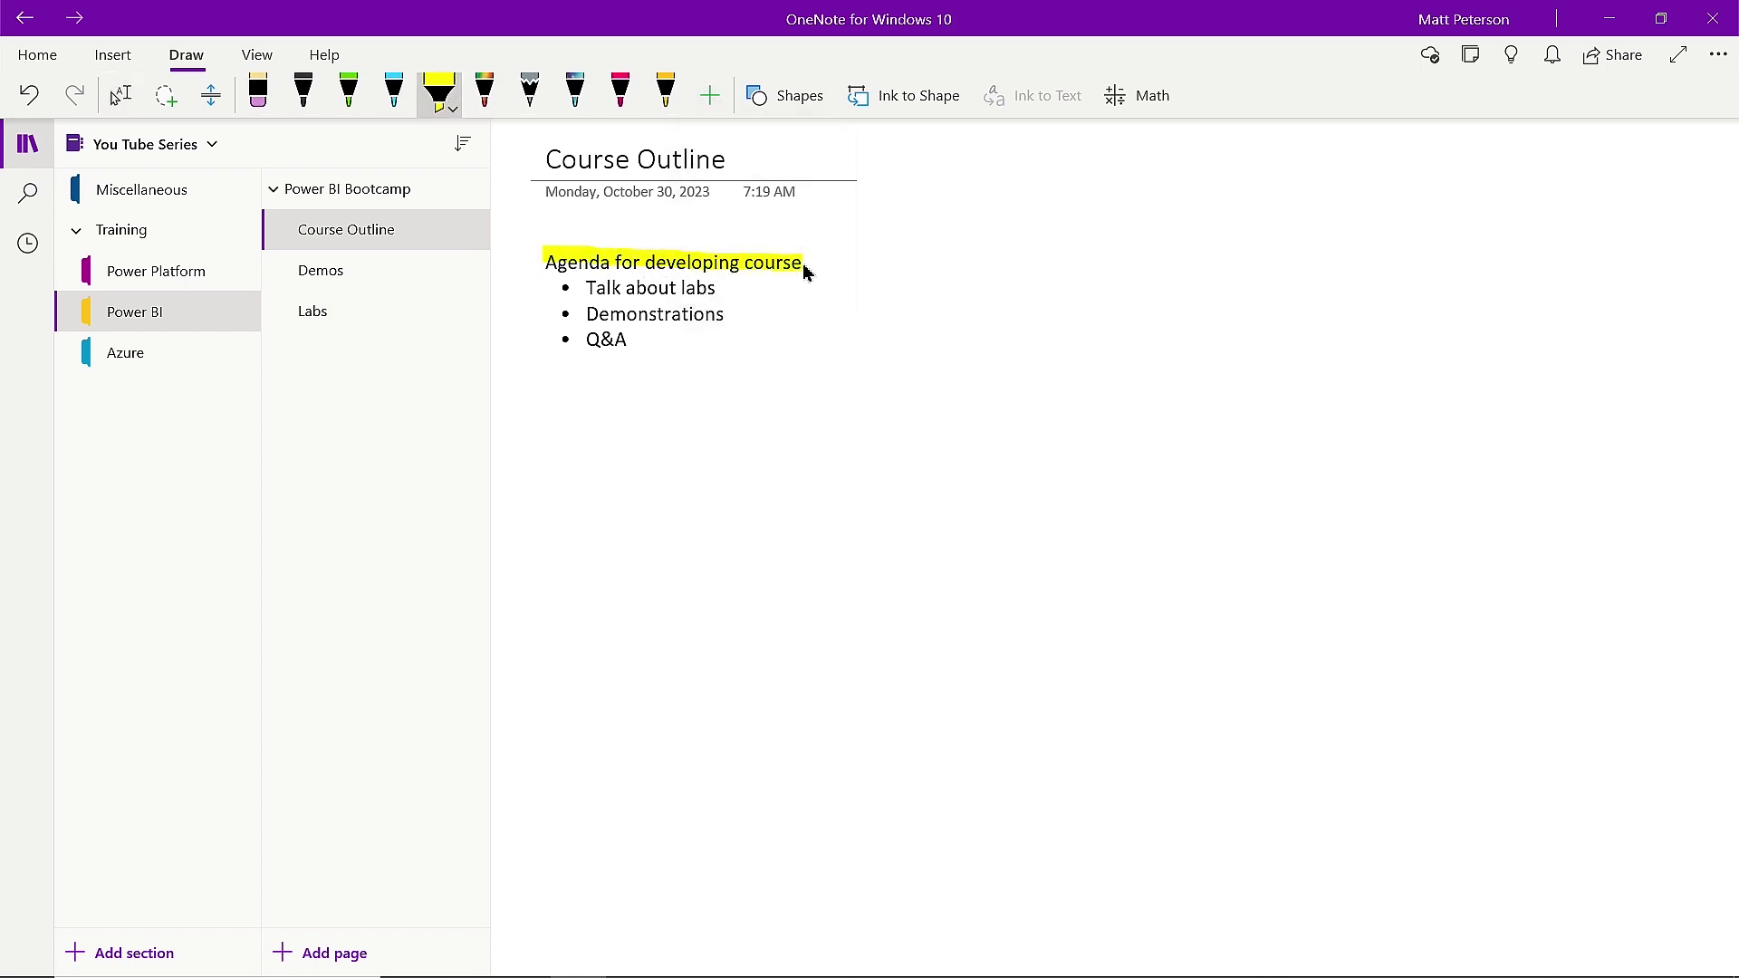
click(530, 91)
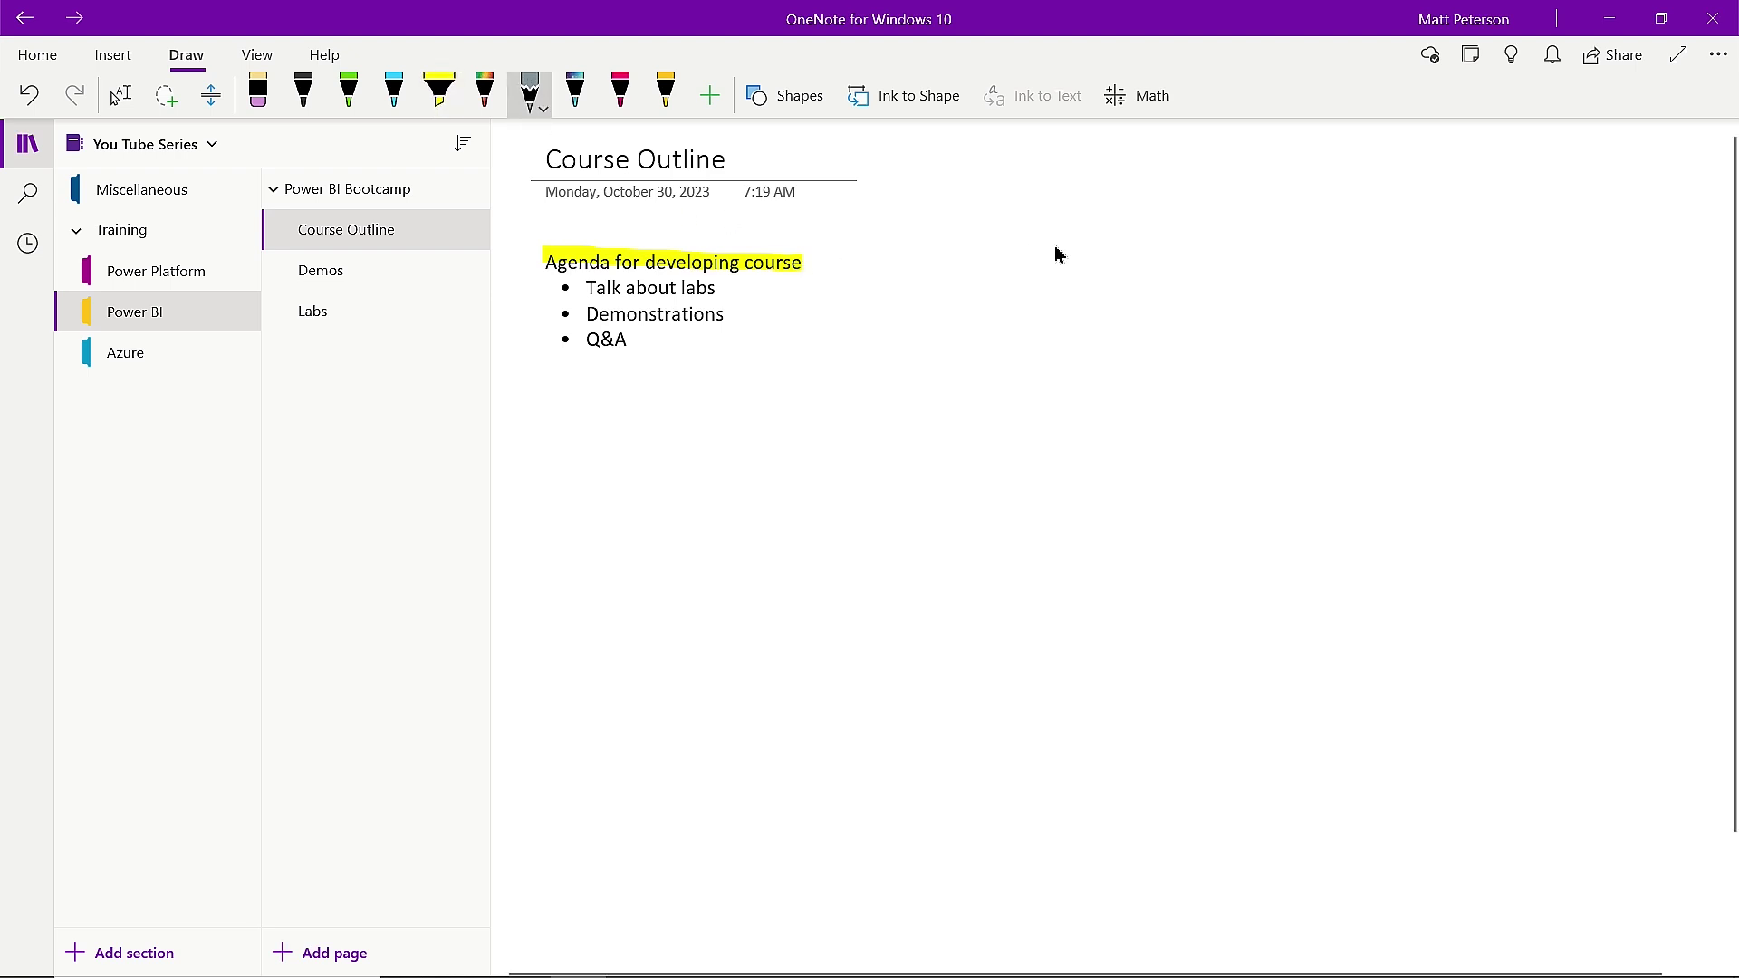
mouse_move(1113, 212)
mouse_down()
mouse_move(1013, 324)
mouse_move(1252, 246)
mouse_move(1396, 383)
mouse_move(1503, 538)
mouse_up()
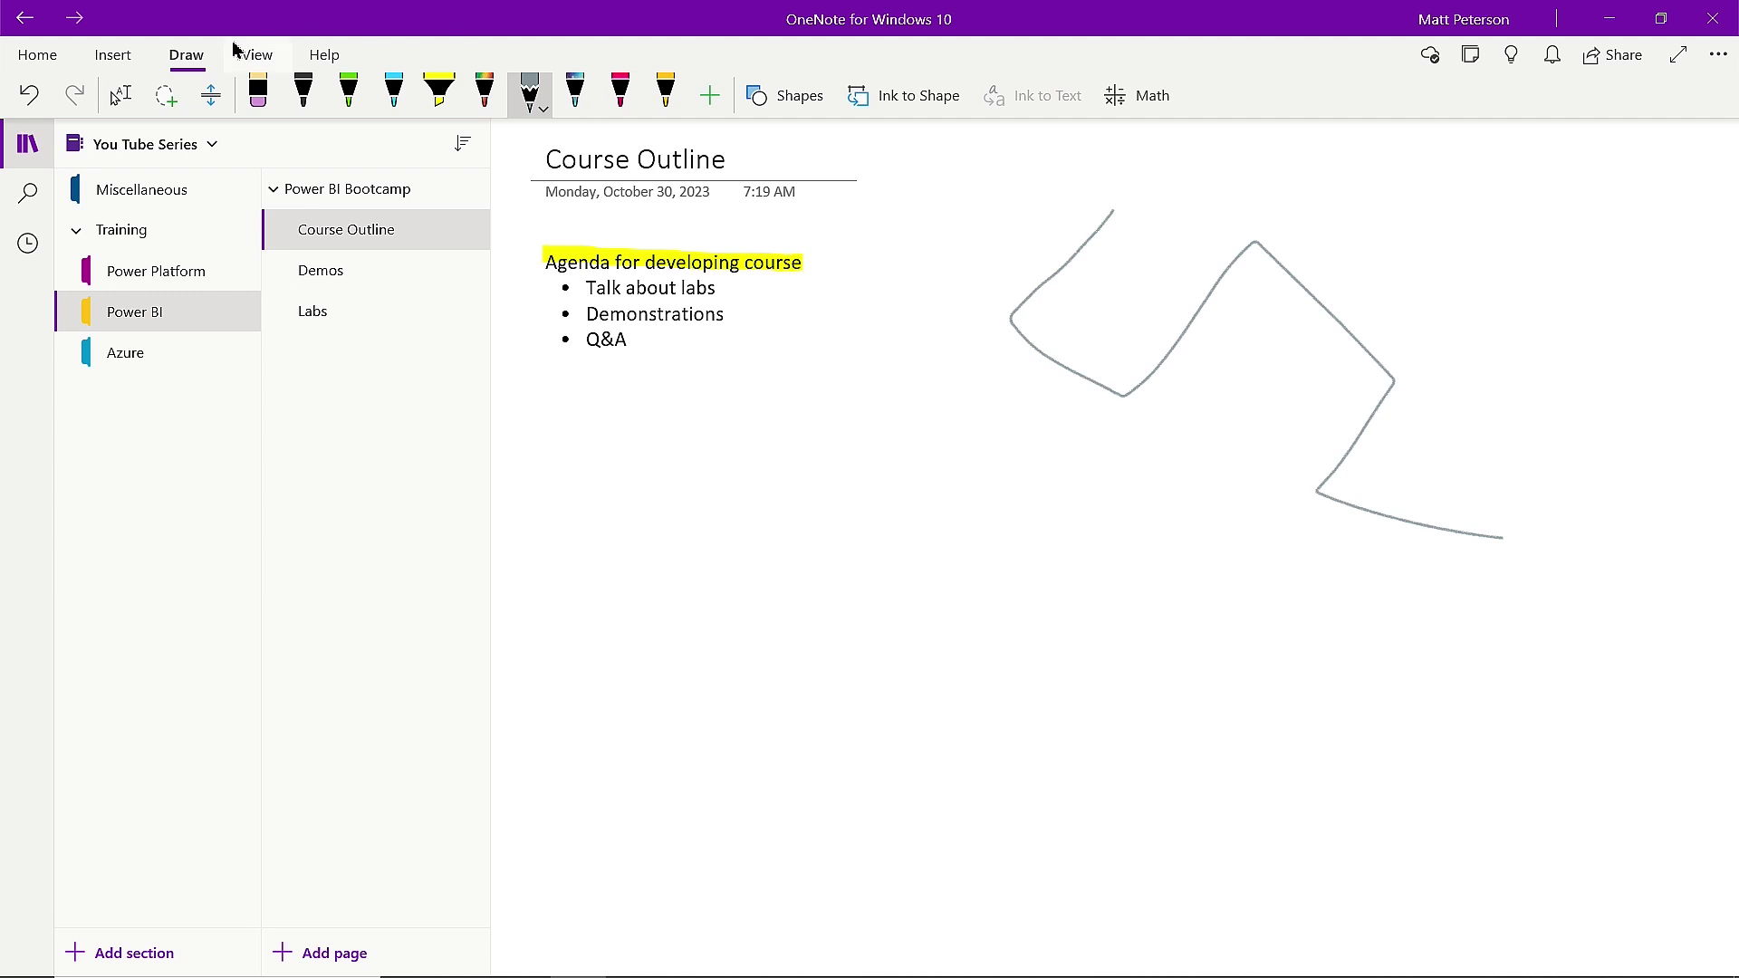
Undo the grey zig-zag and select the pink pen, discarding a pink test stroke.
click(28, 96)
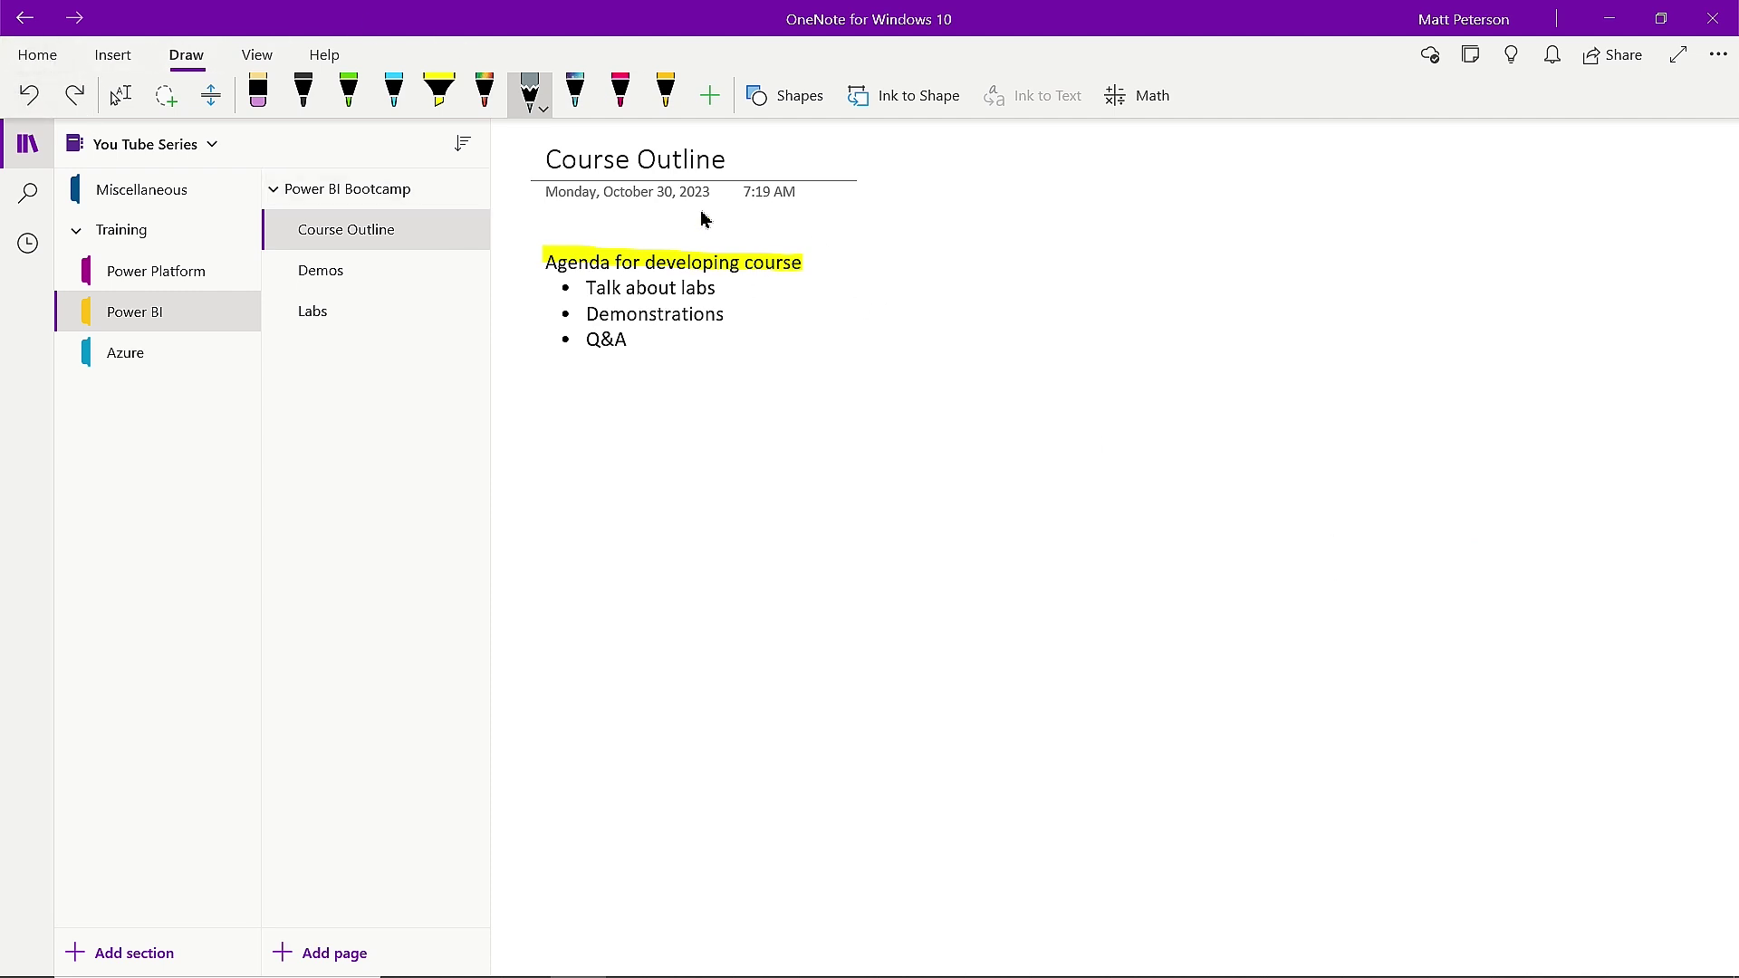
click(621, 93)
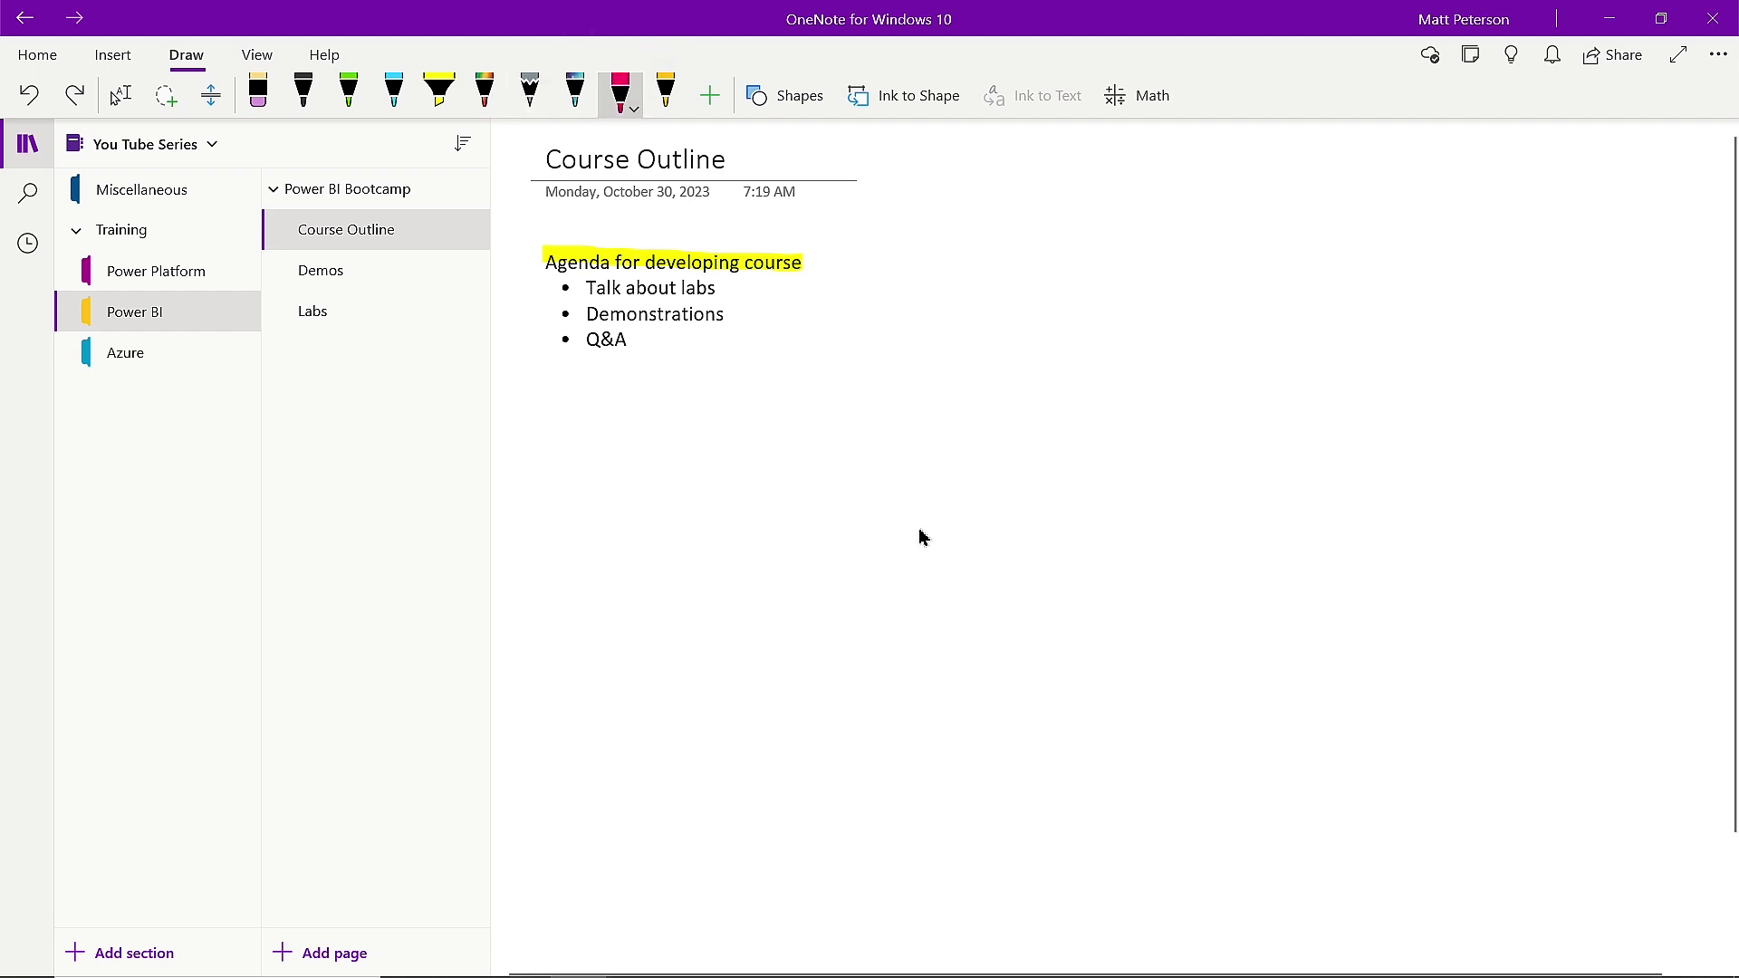
mouse_move(997, 341)
mouse_down()
mouse_move(1008, 447)
mouse_move(956, 509)
mouse_up()
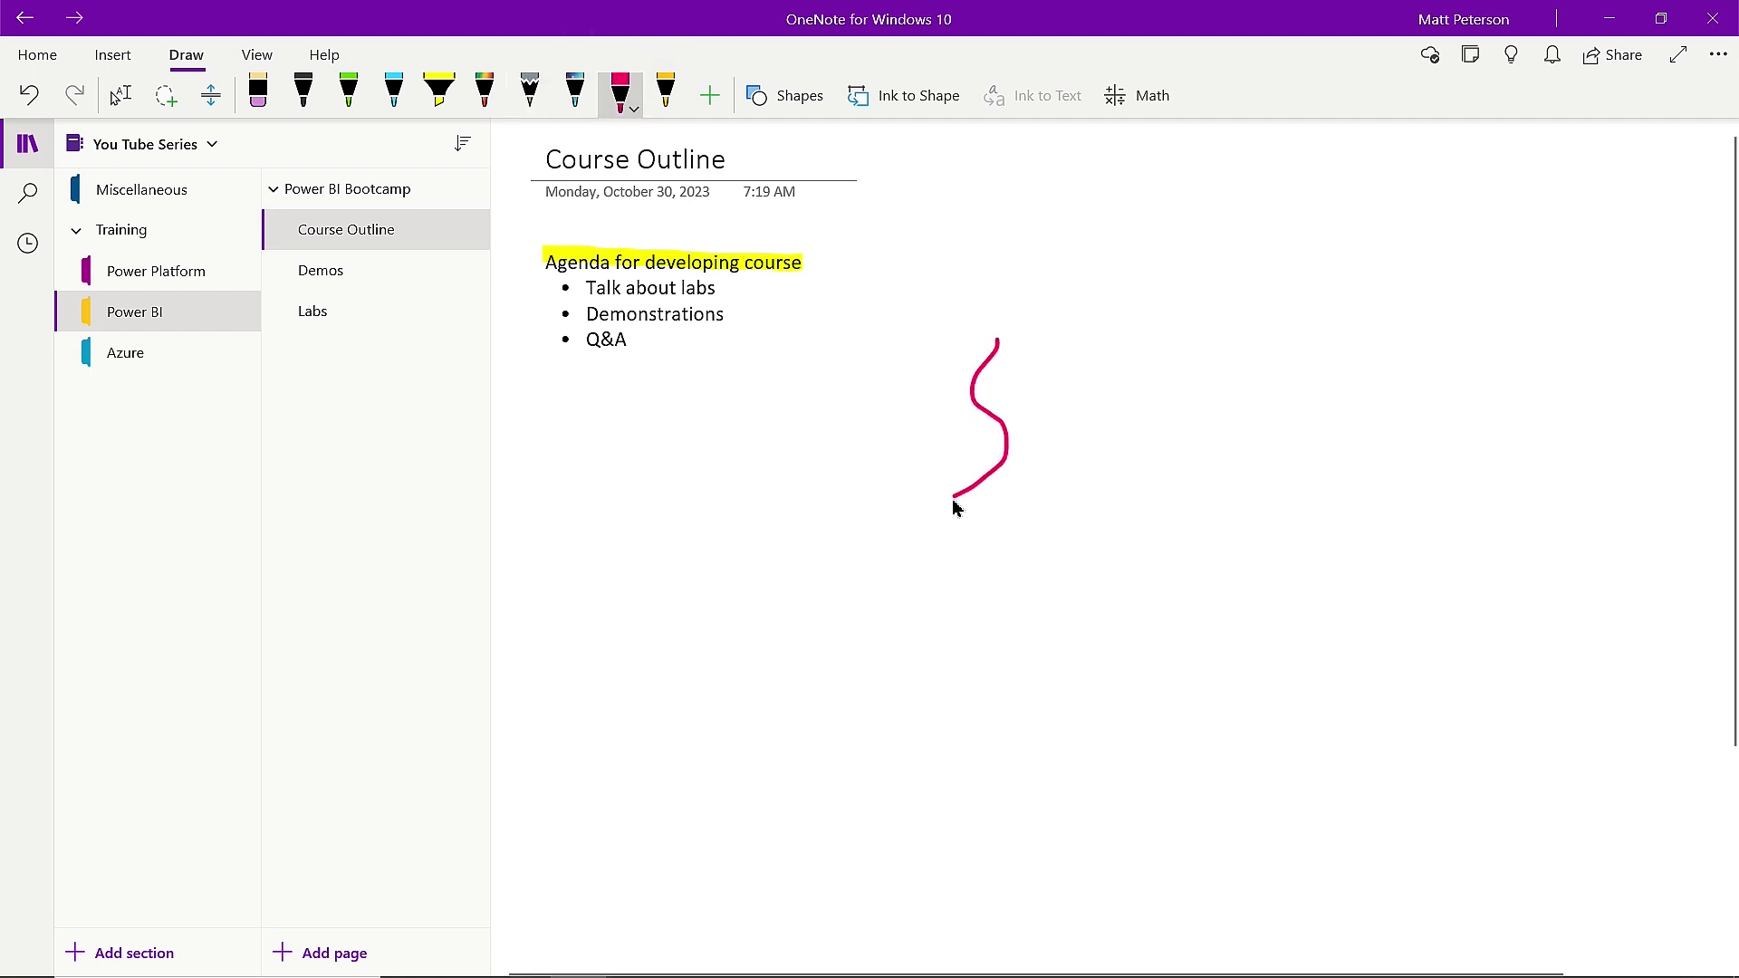
key(ctrl+z)
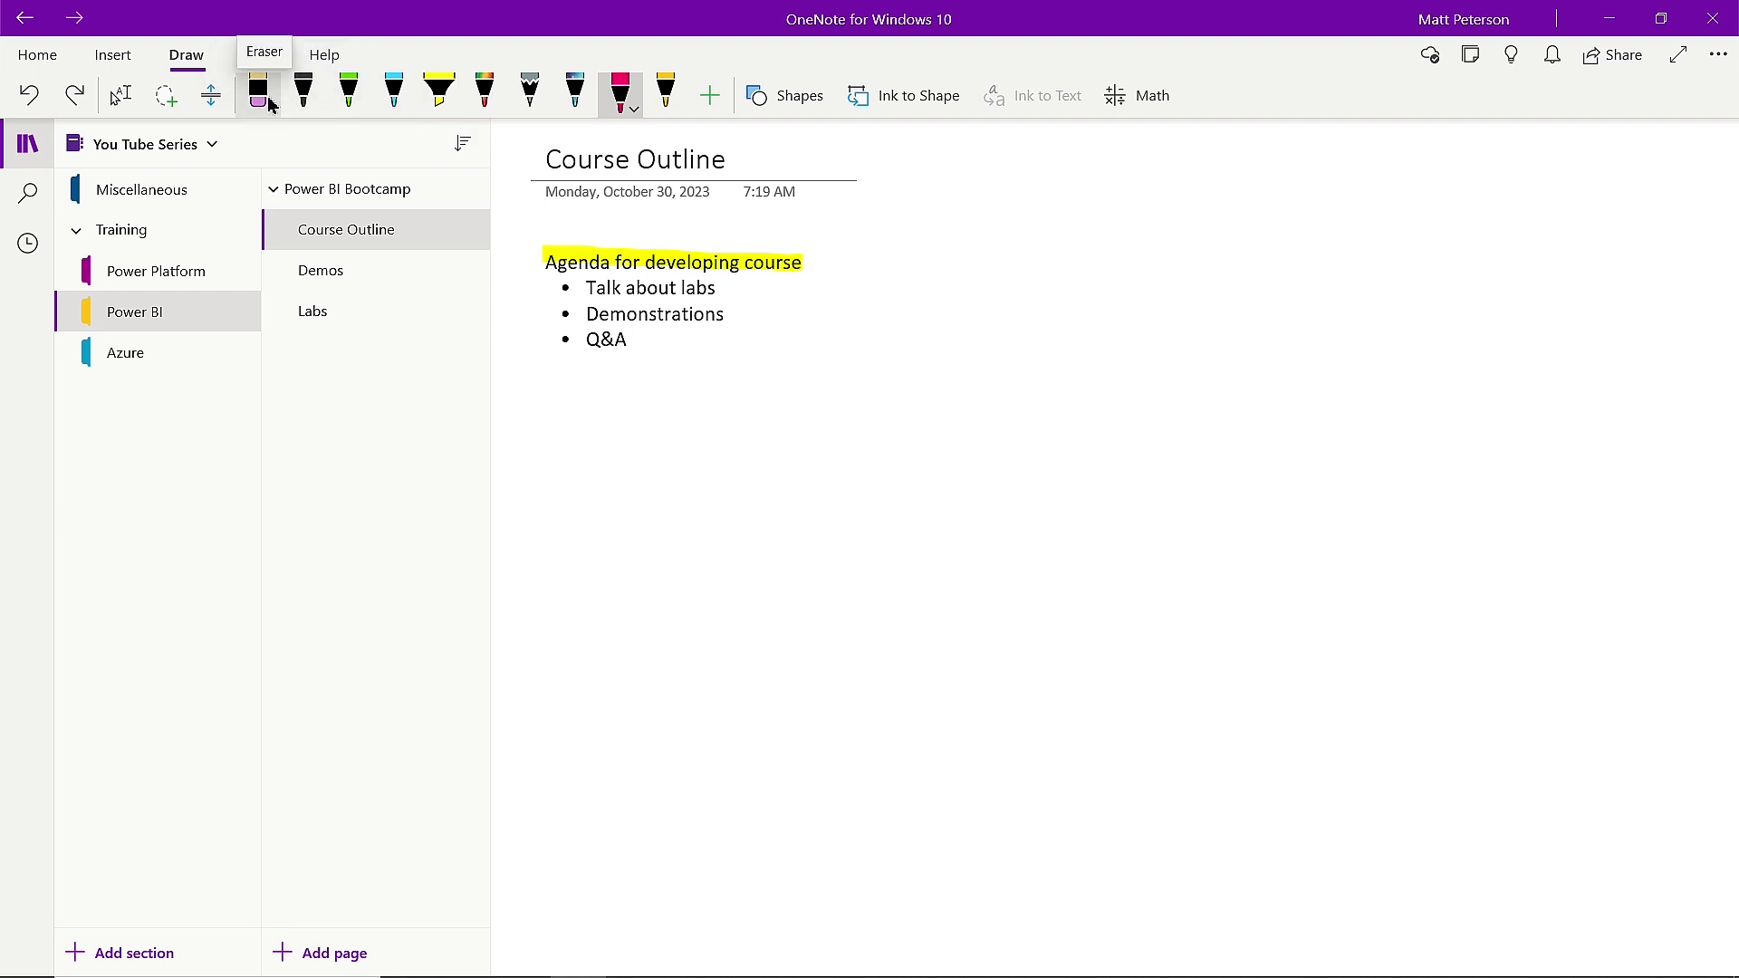
Browse the pink pen's thickness, colour palette and More Colors without changing anything.
click(712, 110)
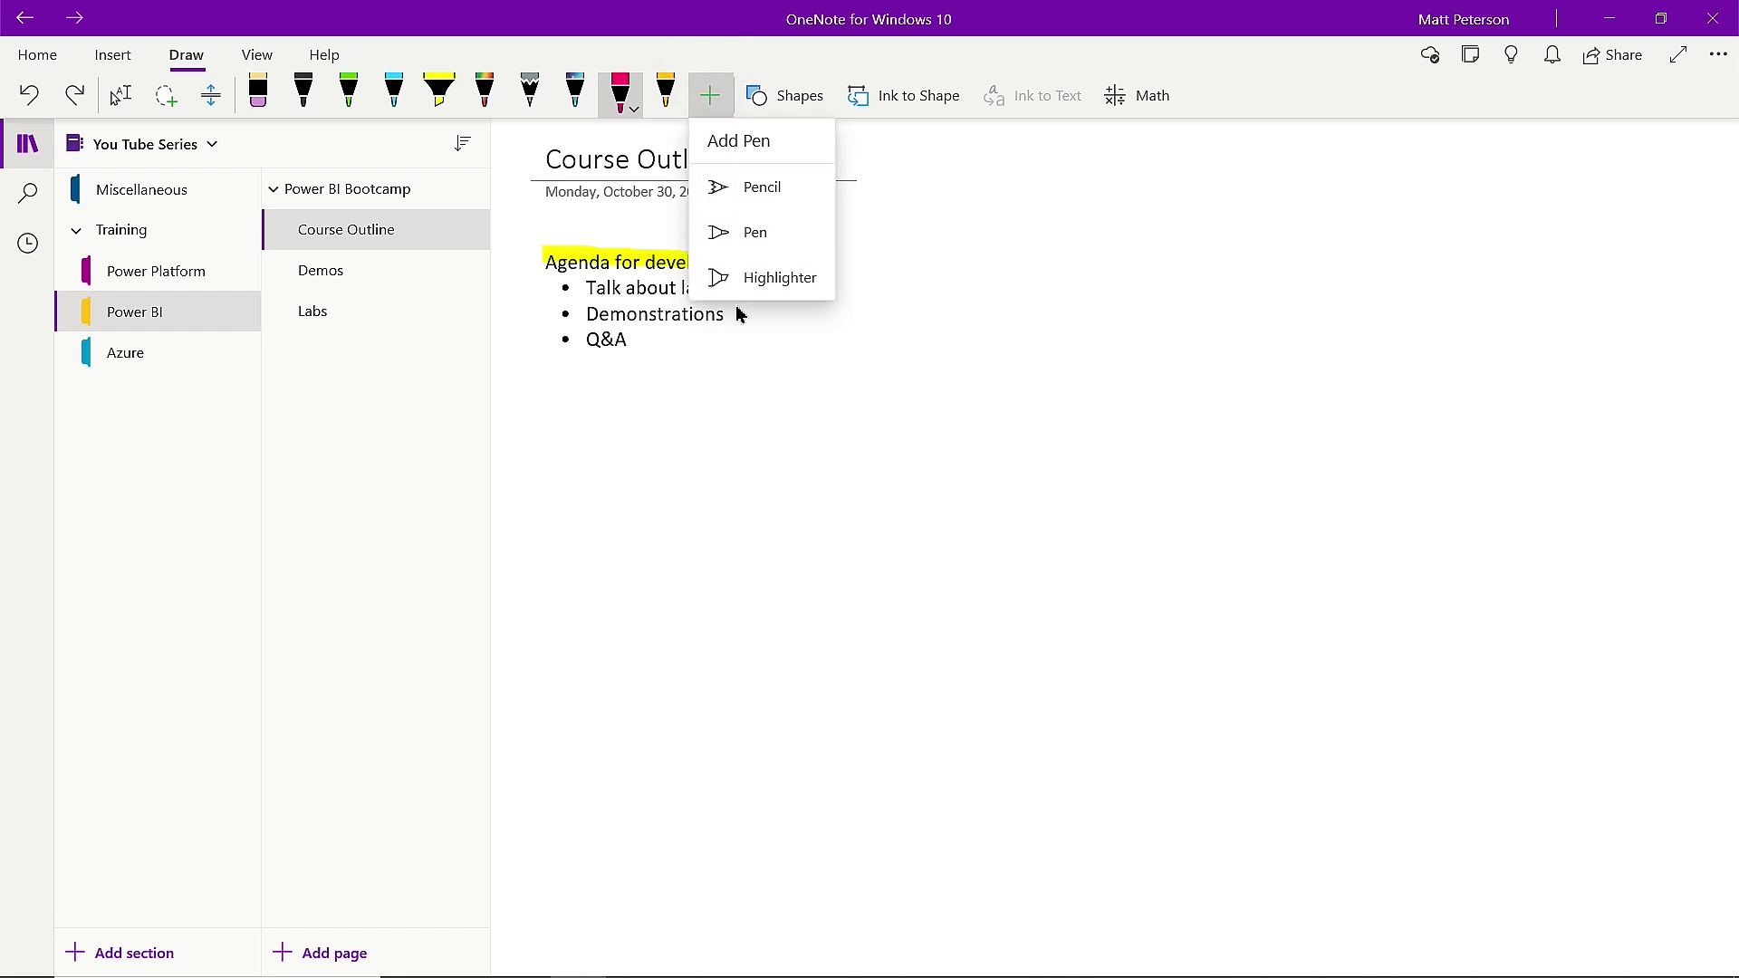
click(632, 111)
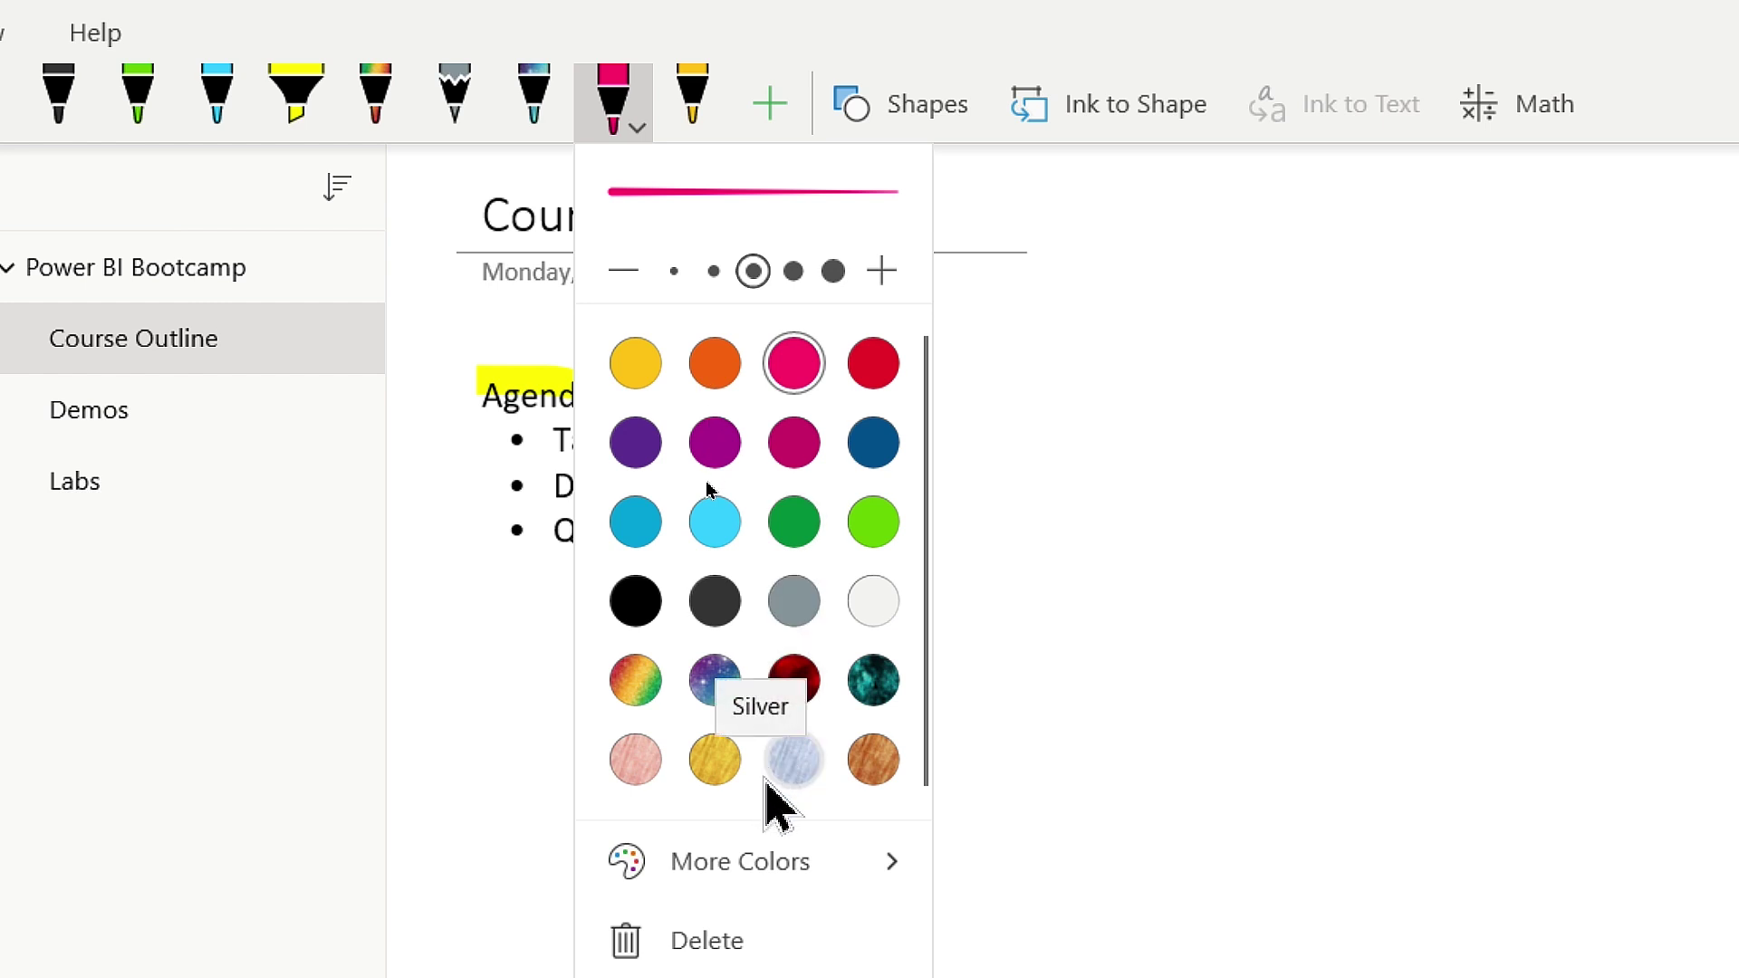
click(848, 871)
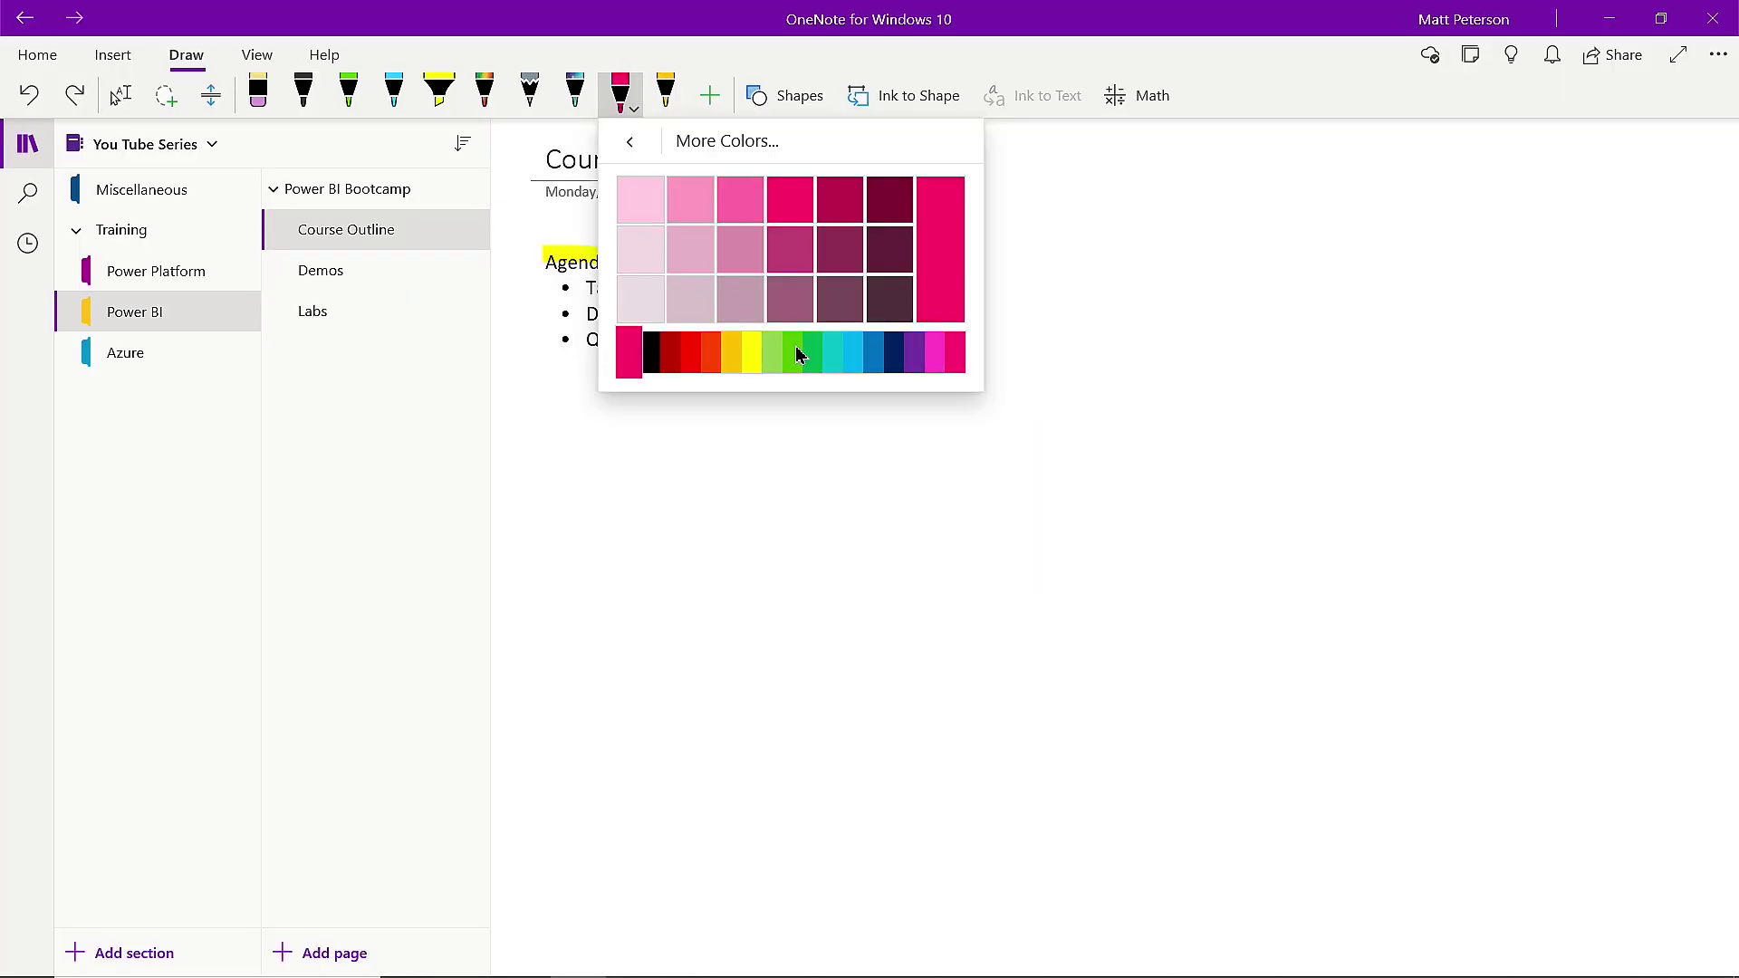
click(775, 61)
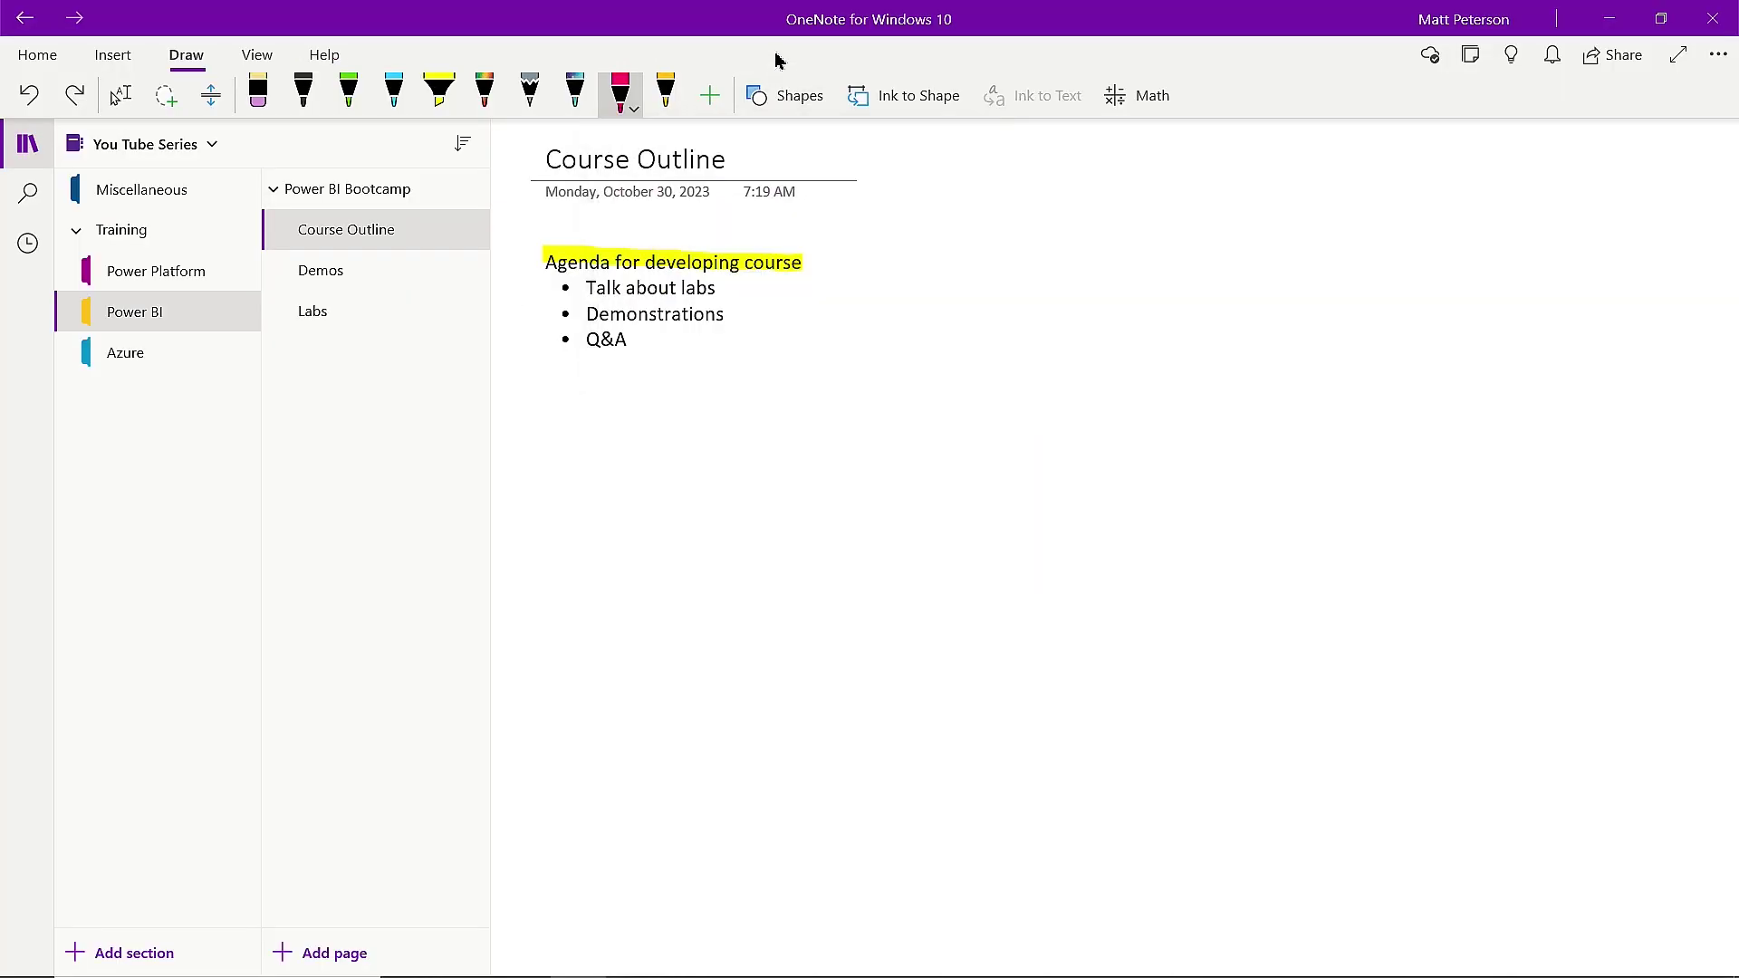
mouse_move(487, 86)
mouse_down()
mouse_move(297, 91)
mouse_move(484, 86)
mouse_up()
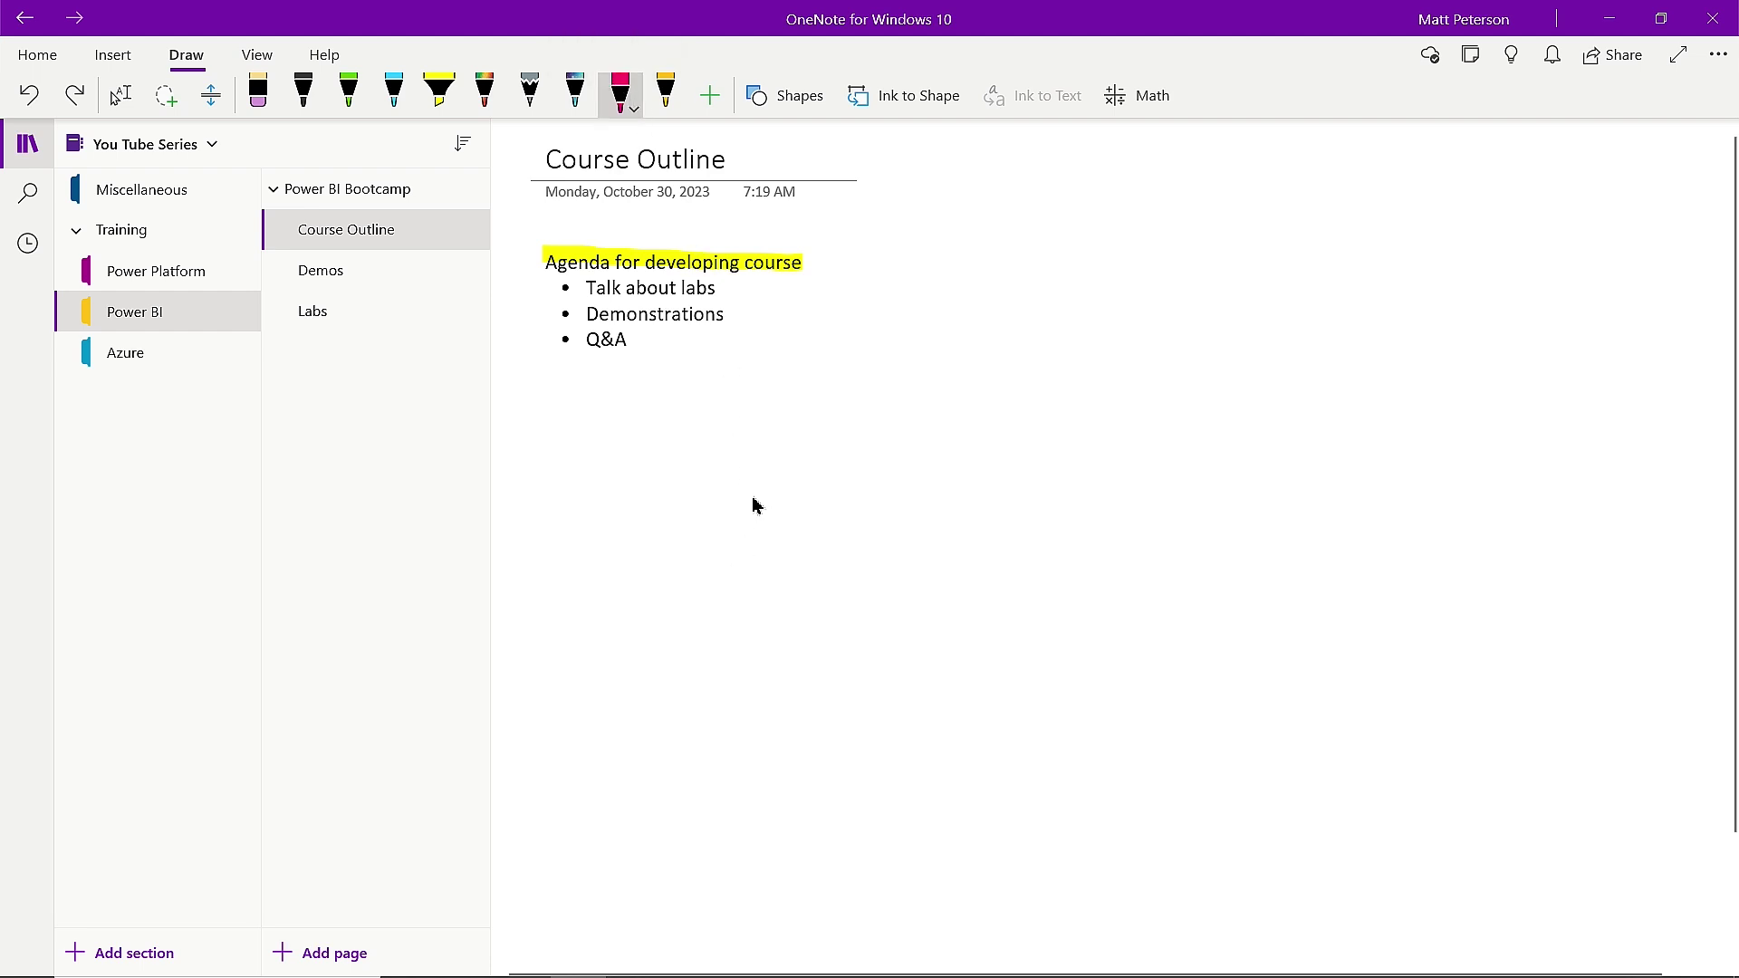
Handwrite a first name in large pink ink below the bulleted list.
mouse_move(693, 542)
mouse_down()
mouse_move(741, 458)
mouse_move(806, 438)
mouse_move(822, 519)
mouse_up()
drag(914, 479, 920, 518)
drag(977, 403, 989, 520)
mouse_move(959, 458)
mouse_down()
mouse_move(1006, 456)
mouse_move(1071, 505)
mouse_move(1078, 458)
mouse_move(1105, 452)
mouse_up()
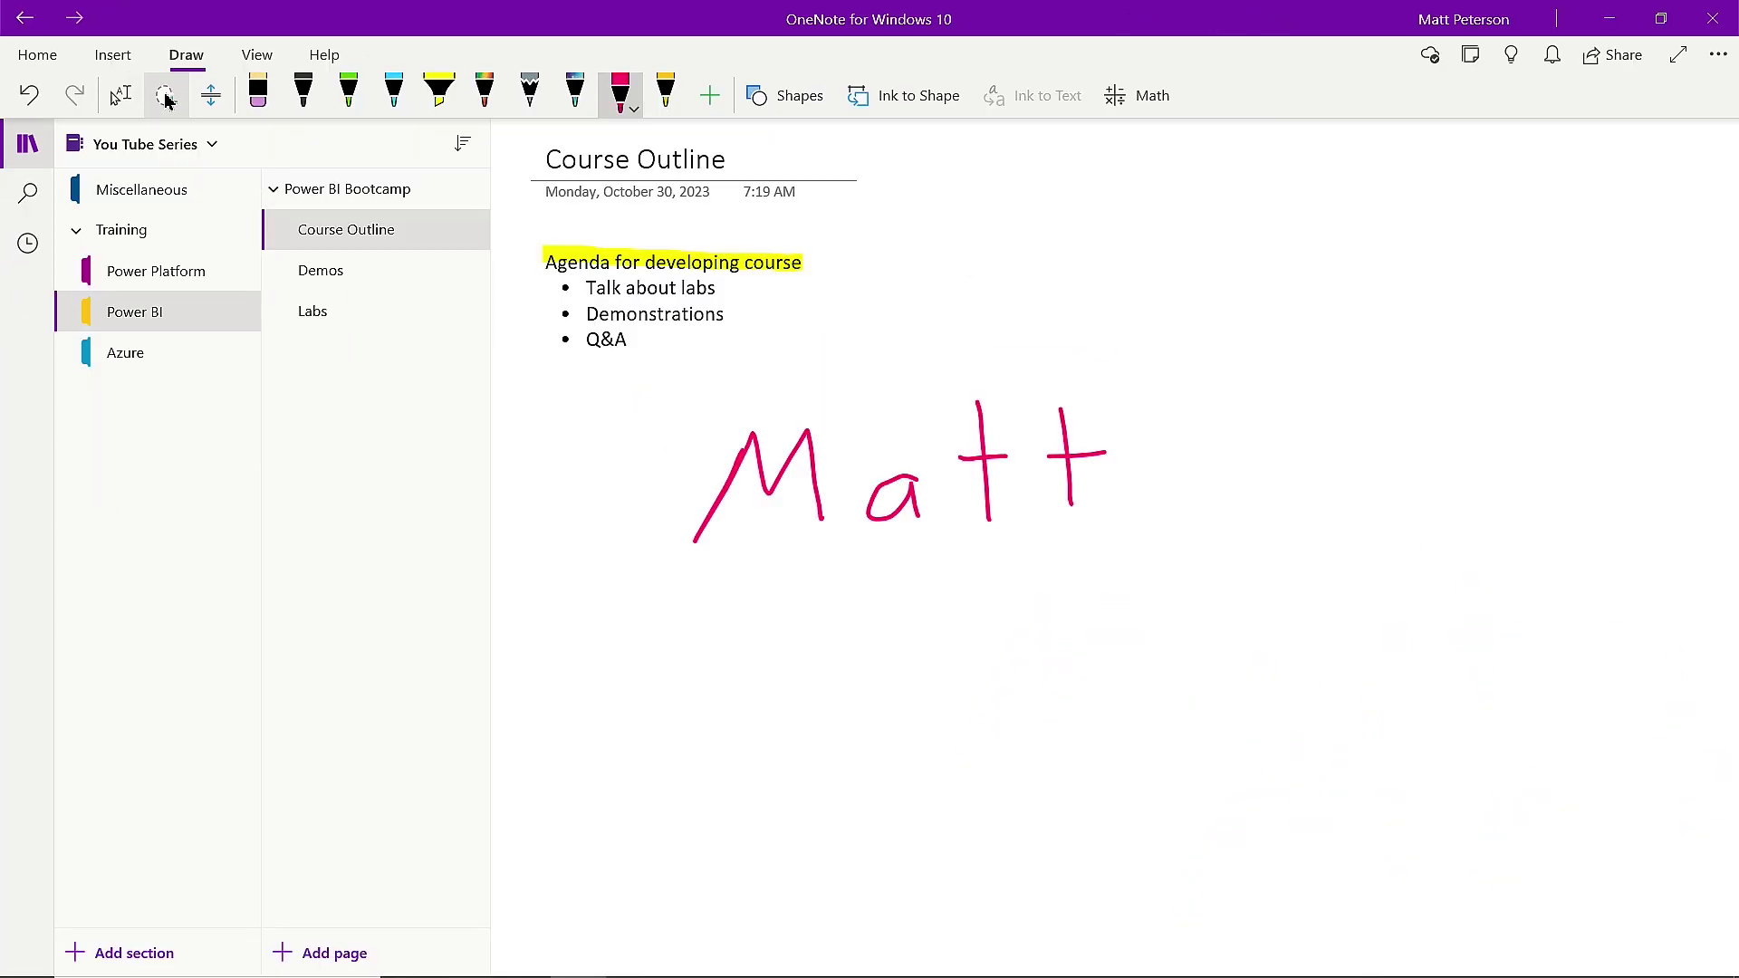
Lasso-select the pink handwritten name and convert it to typed text with Ink to Text.
click(164, 97)
mouse_move(834, 366)
mouse_down()
mouse_move(733, 373)
mouse_move(621, 524)
mouse_move(905, 660)
mouse_move(1242, 513)
mouse_move(1161, 364)
mouse_move(990, 345)
mouse_move(794, 368)
mouse_up()
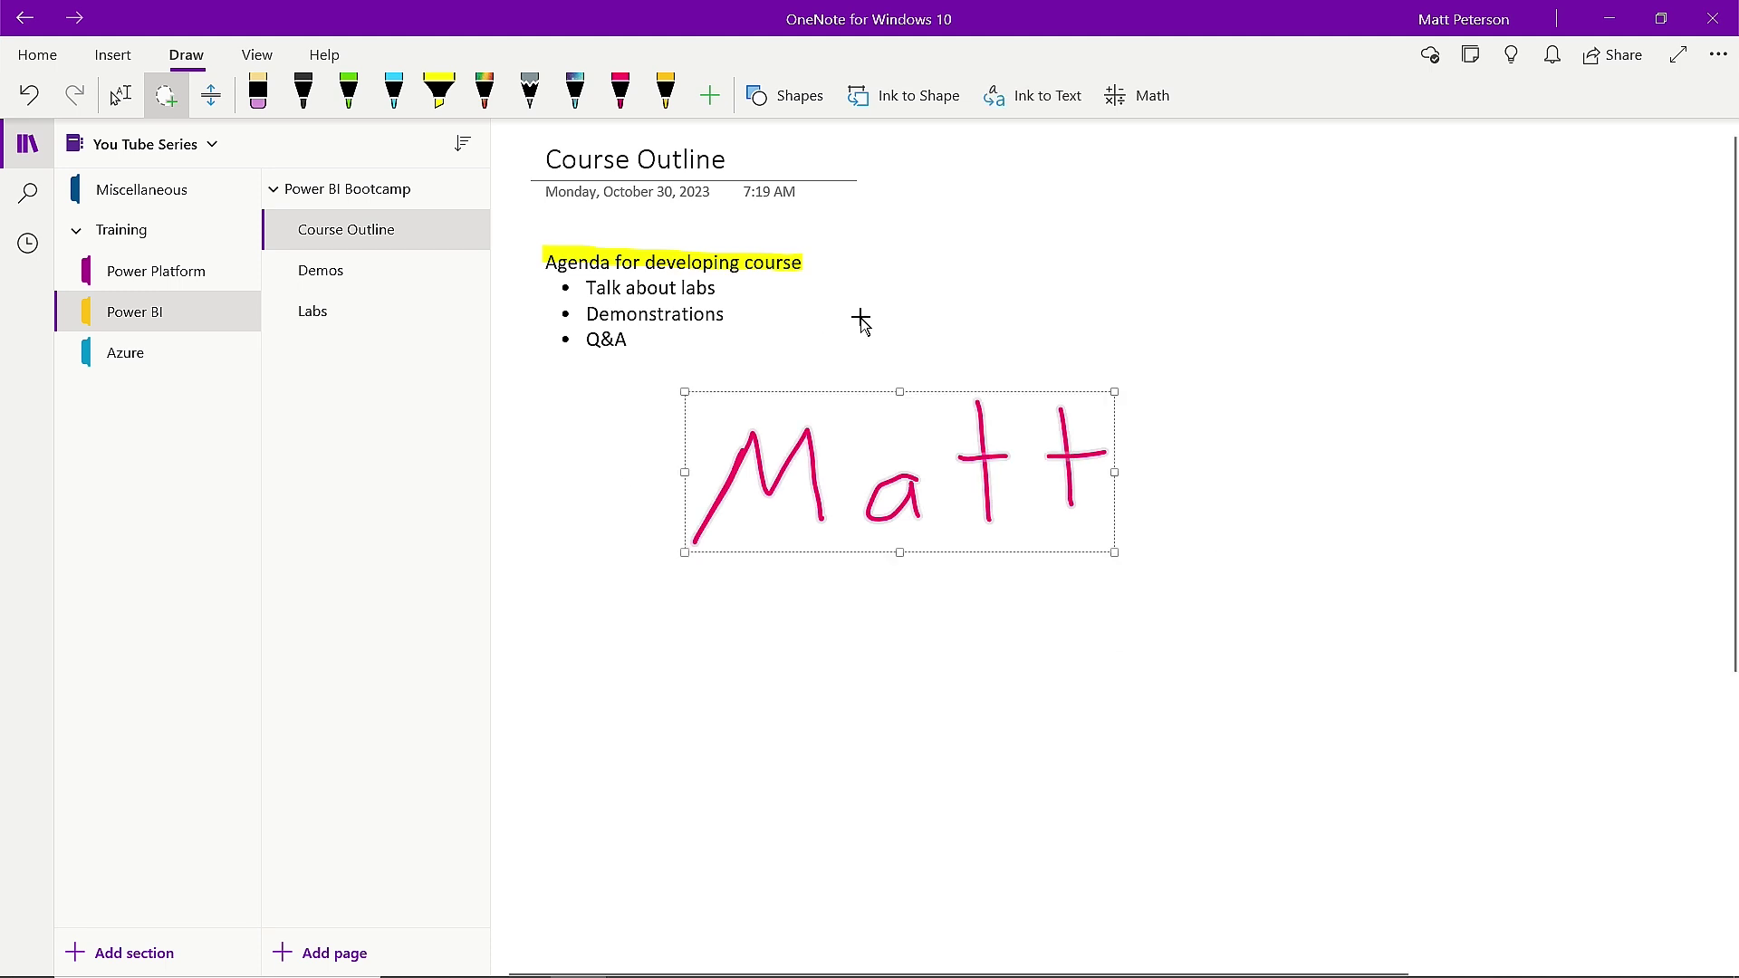
click(1016, 99)
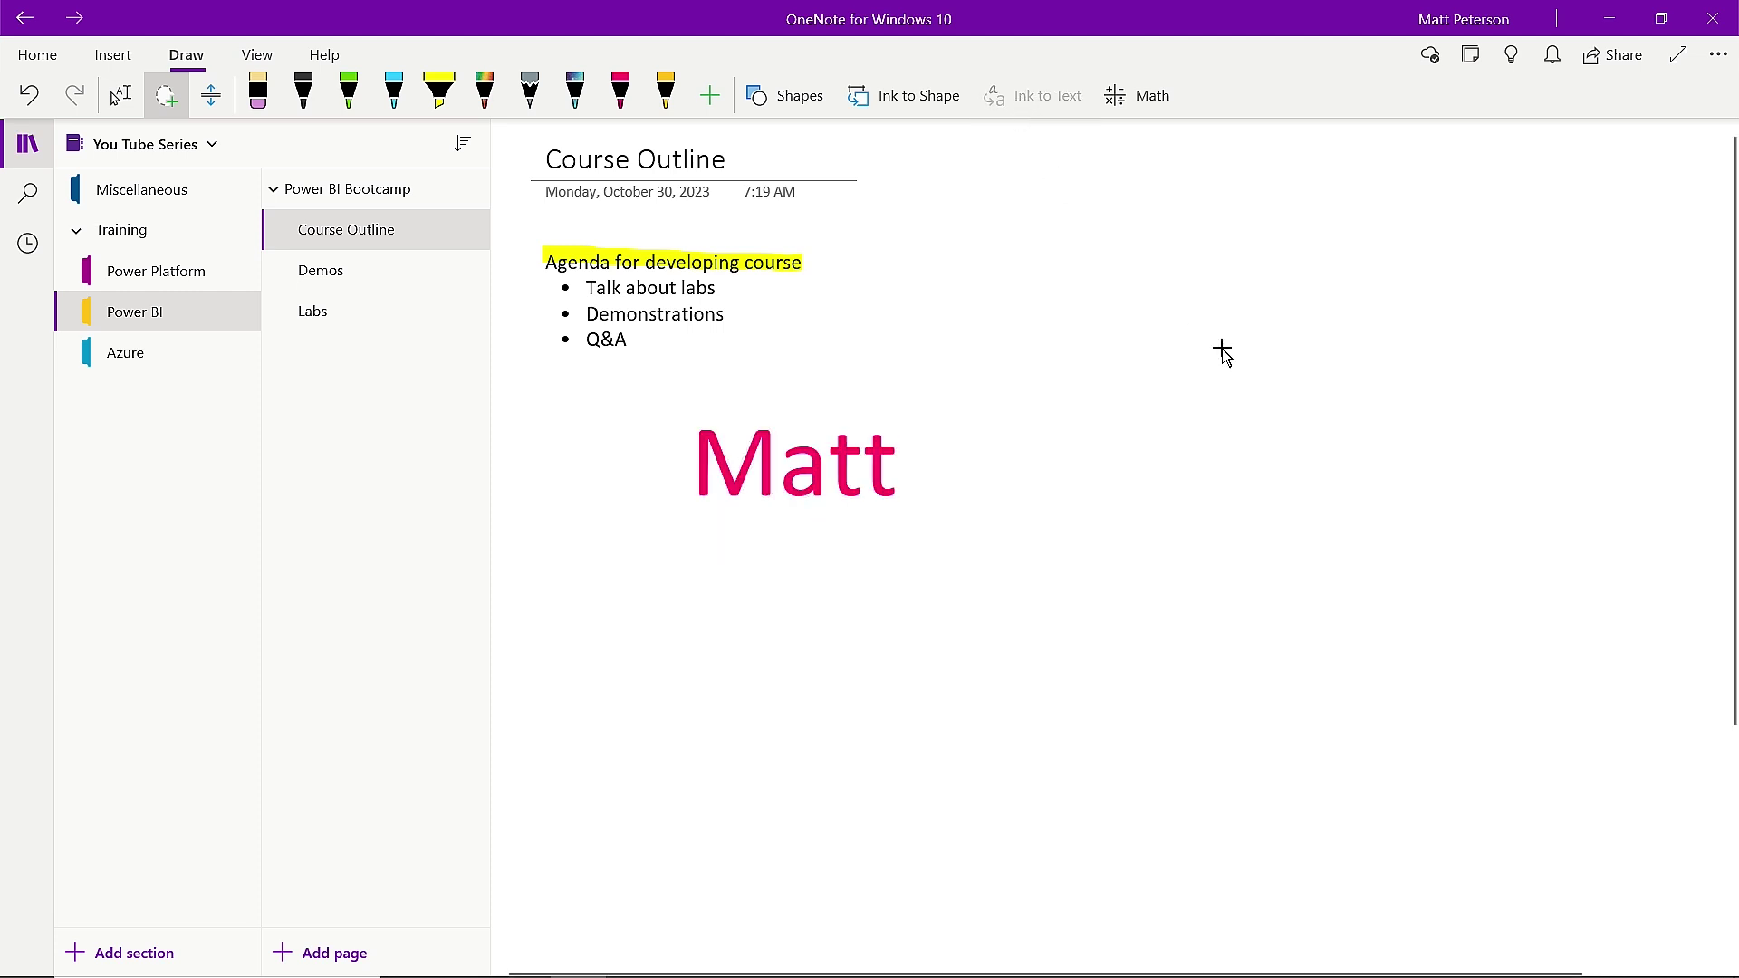
click(788, 99)
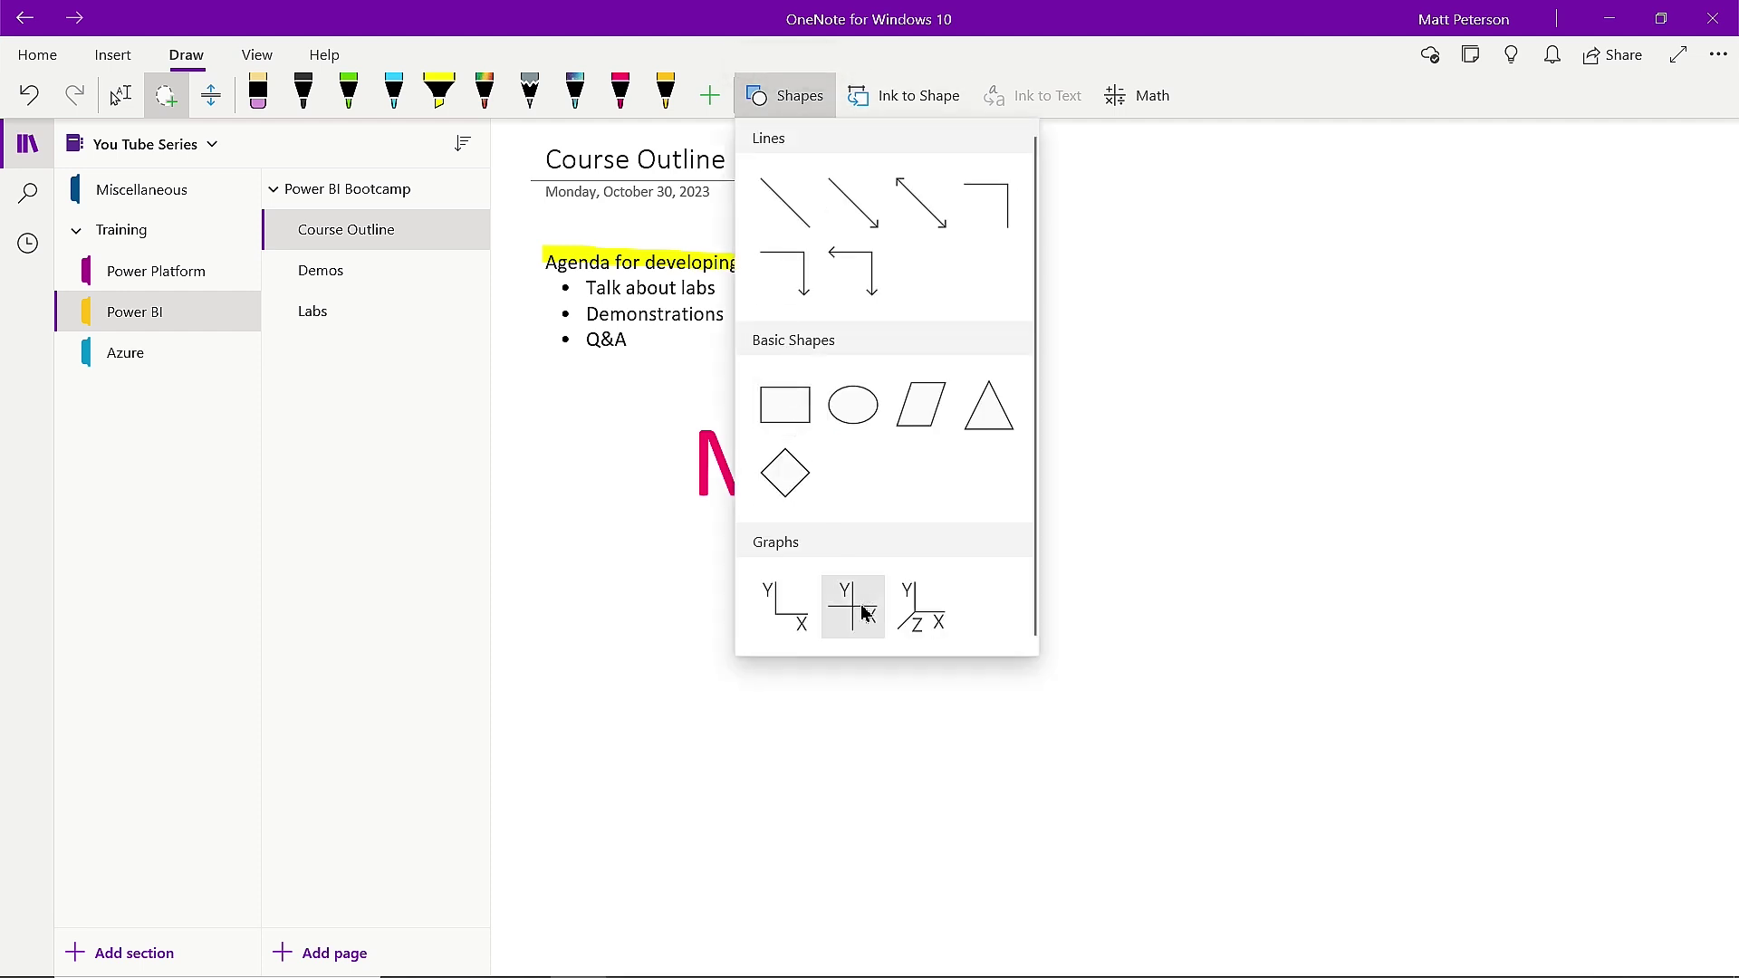
click(756, 95)
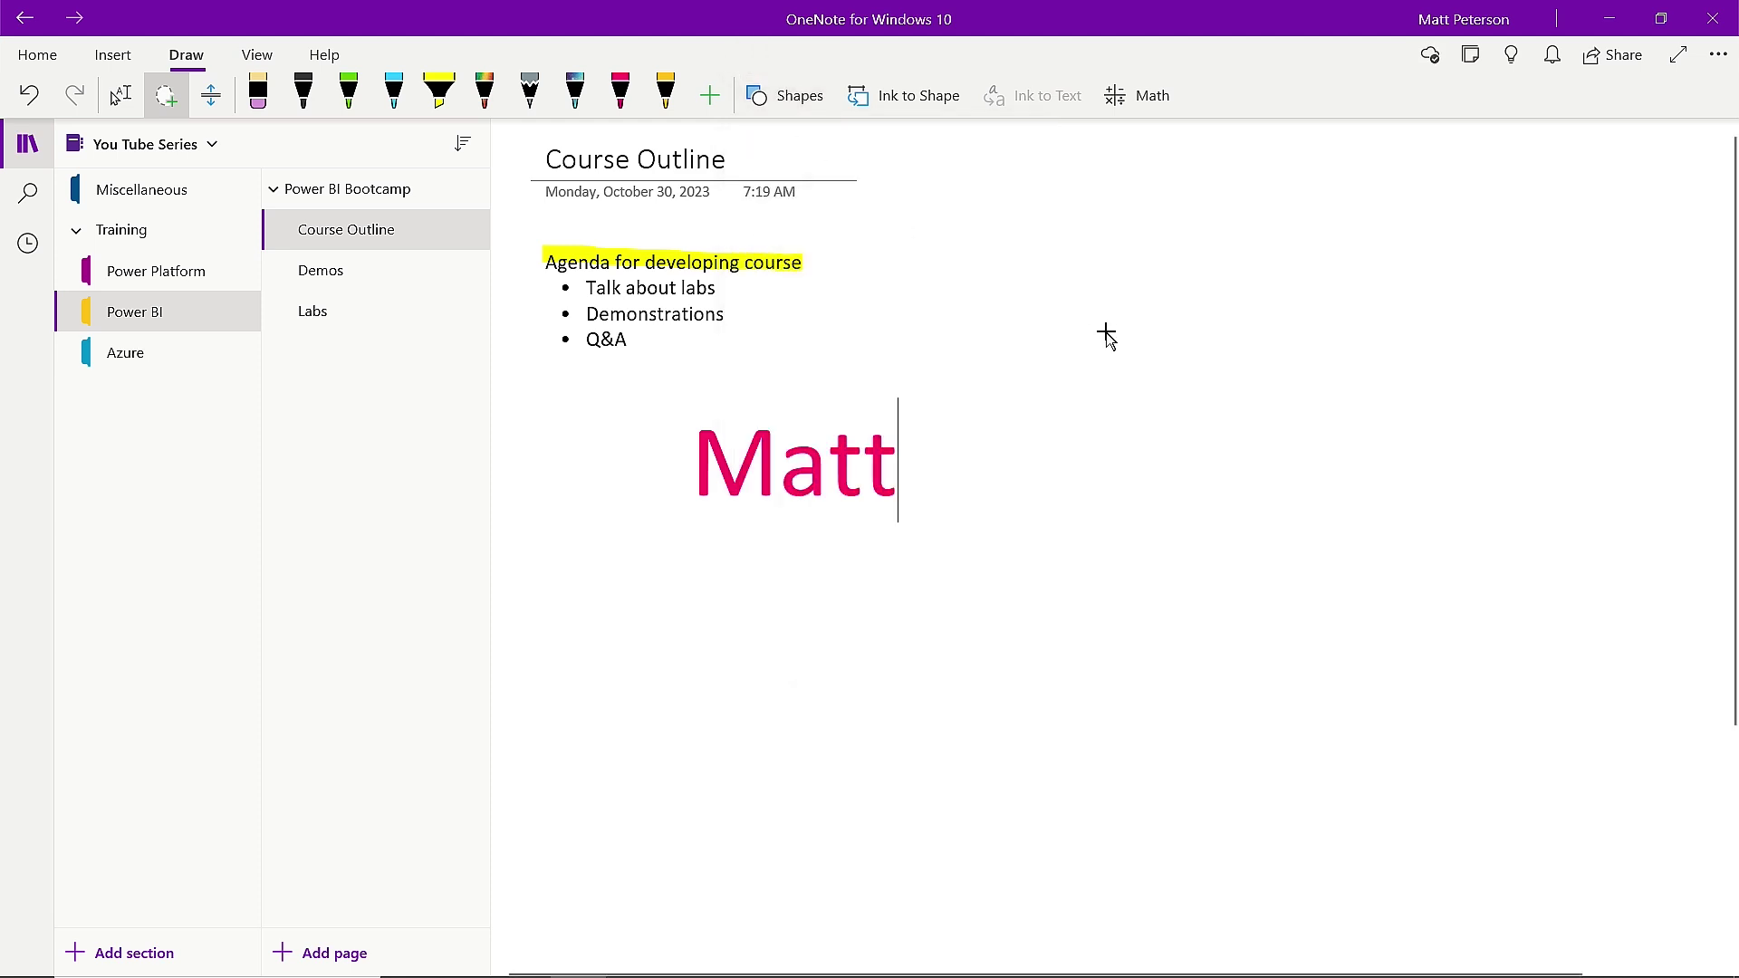
click(120, 95)
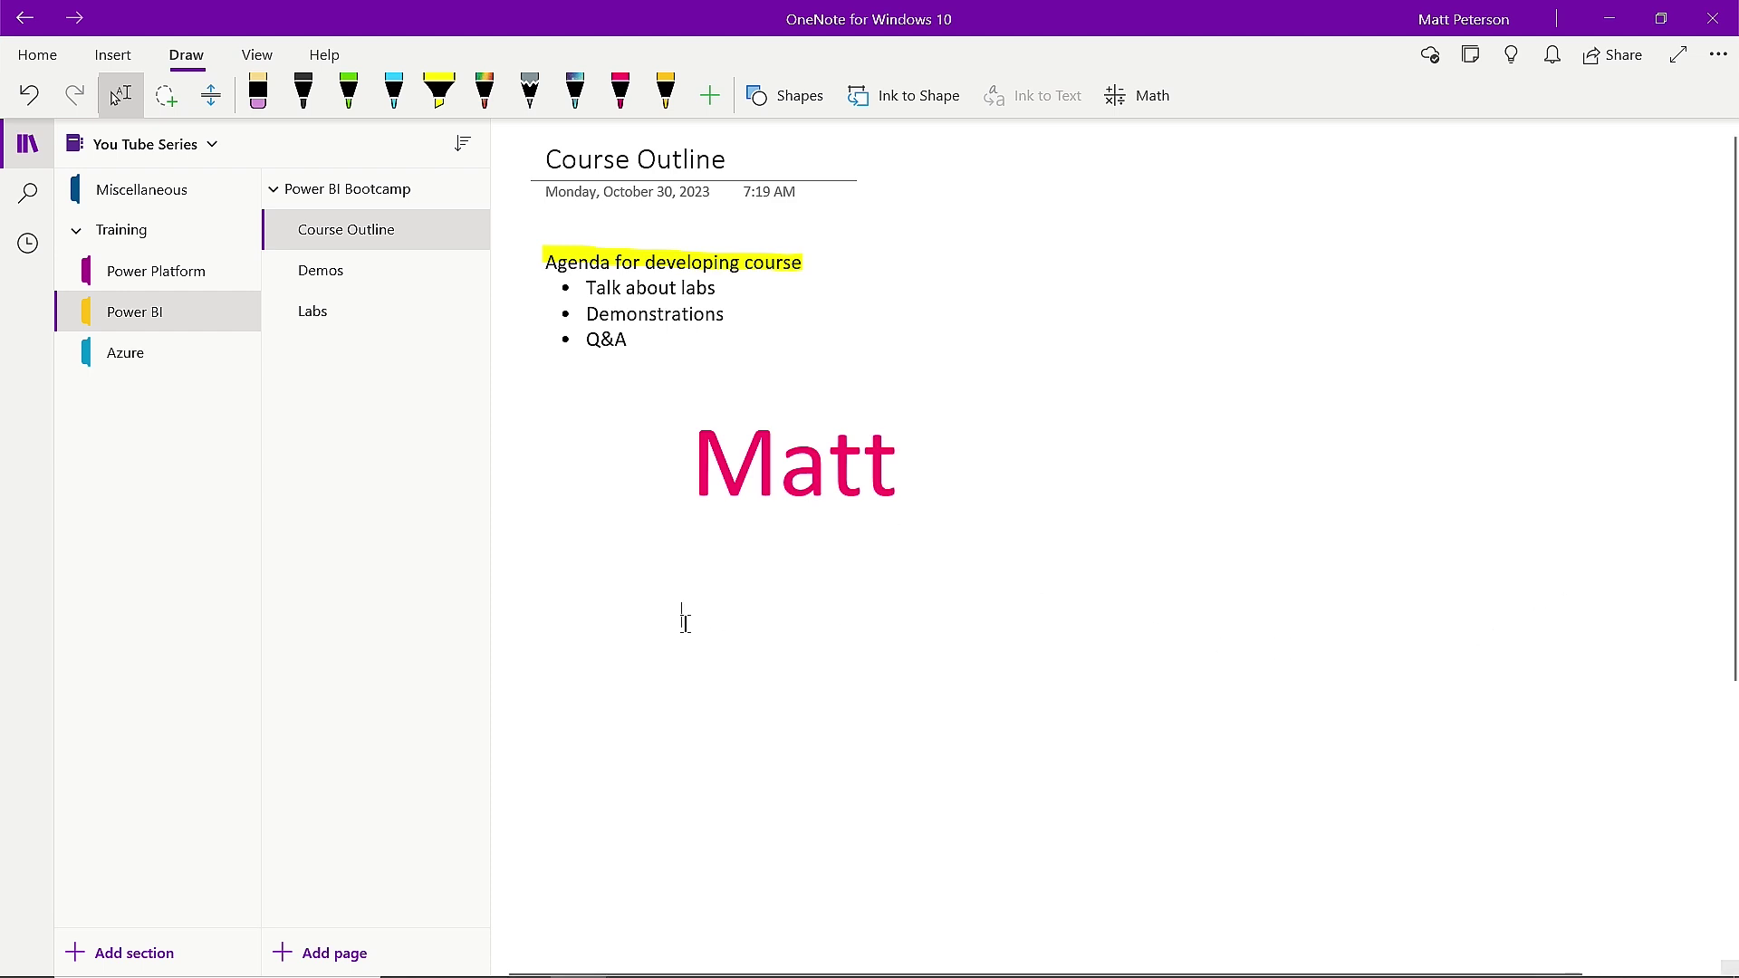
Open Insert > Pictures and choose From Online to bring up the Online Pictures search.
click(121, 60)
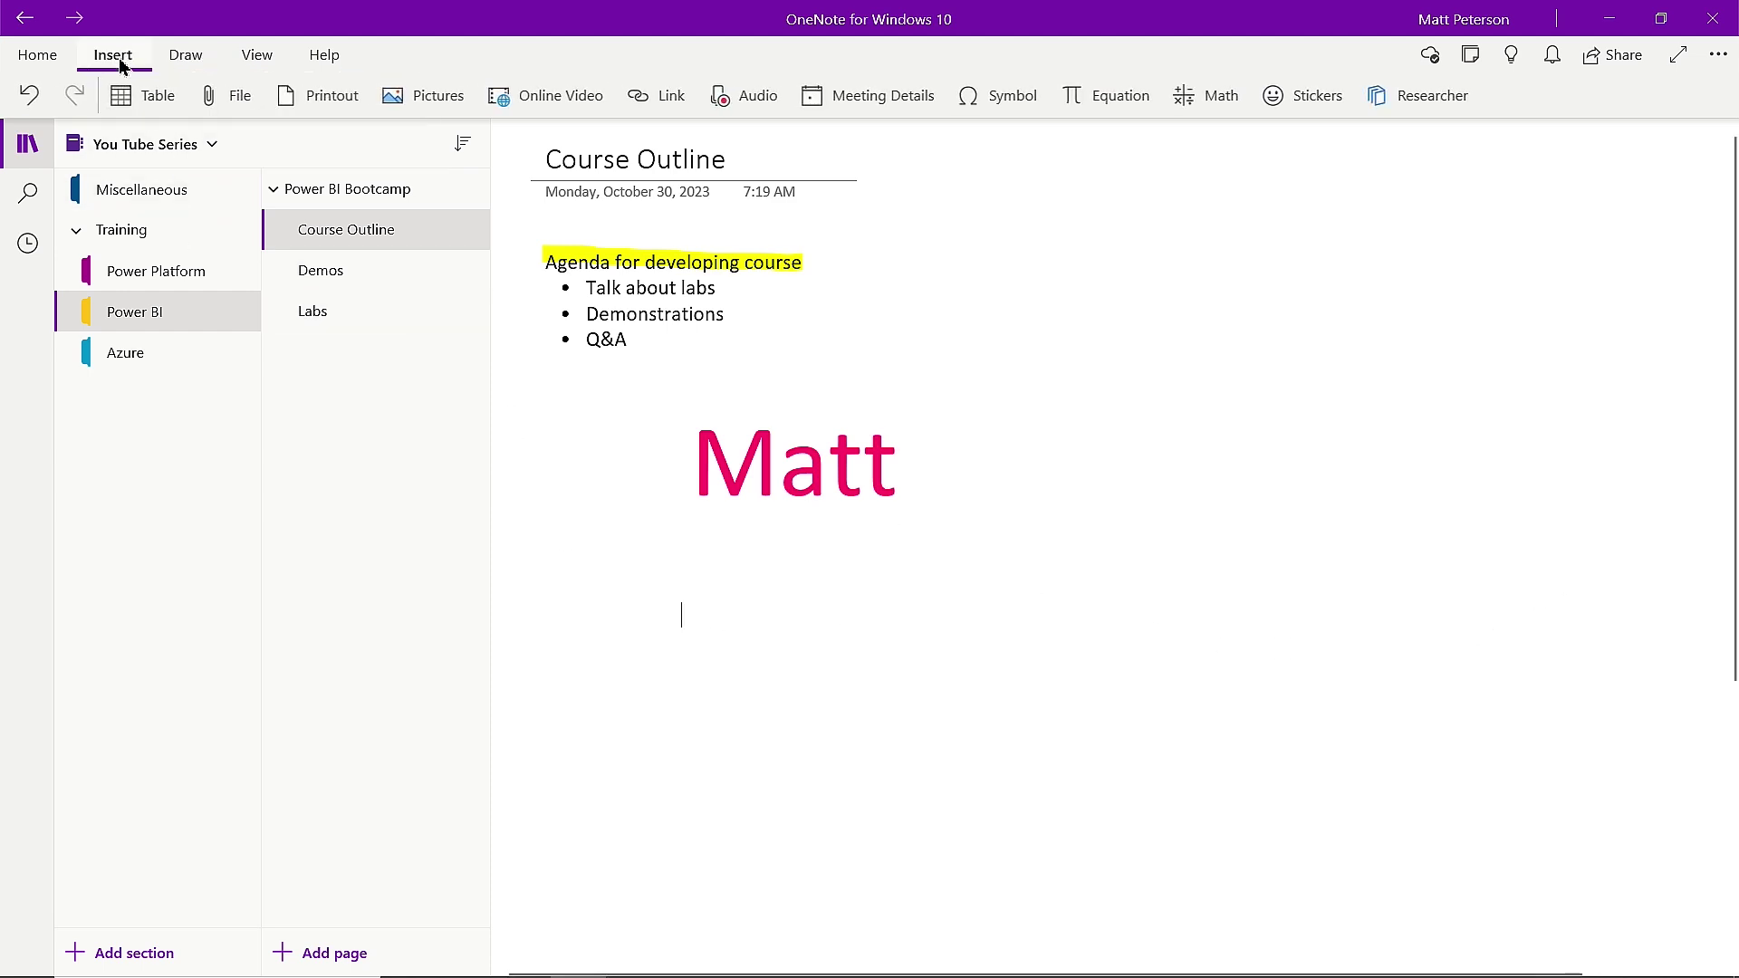
click(419, 107)
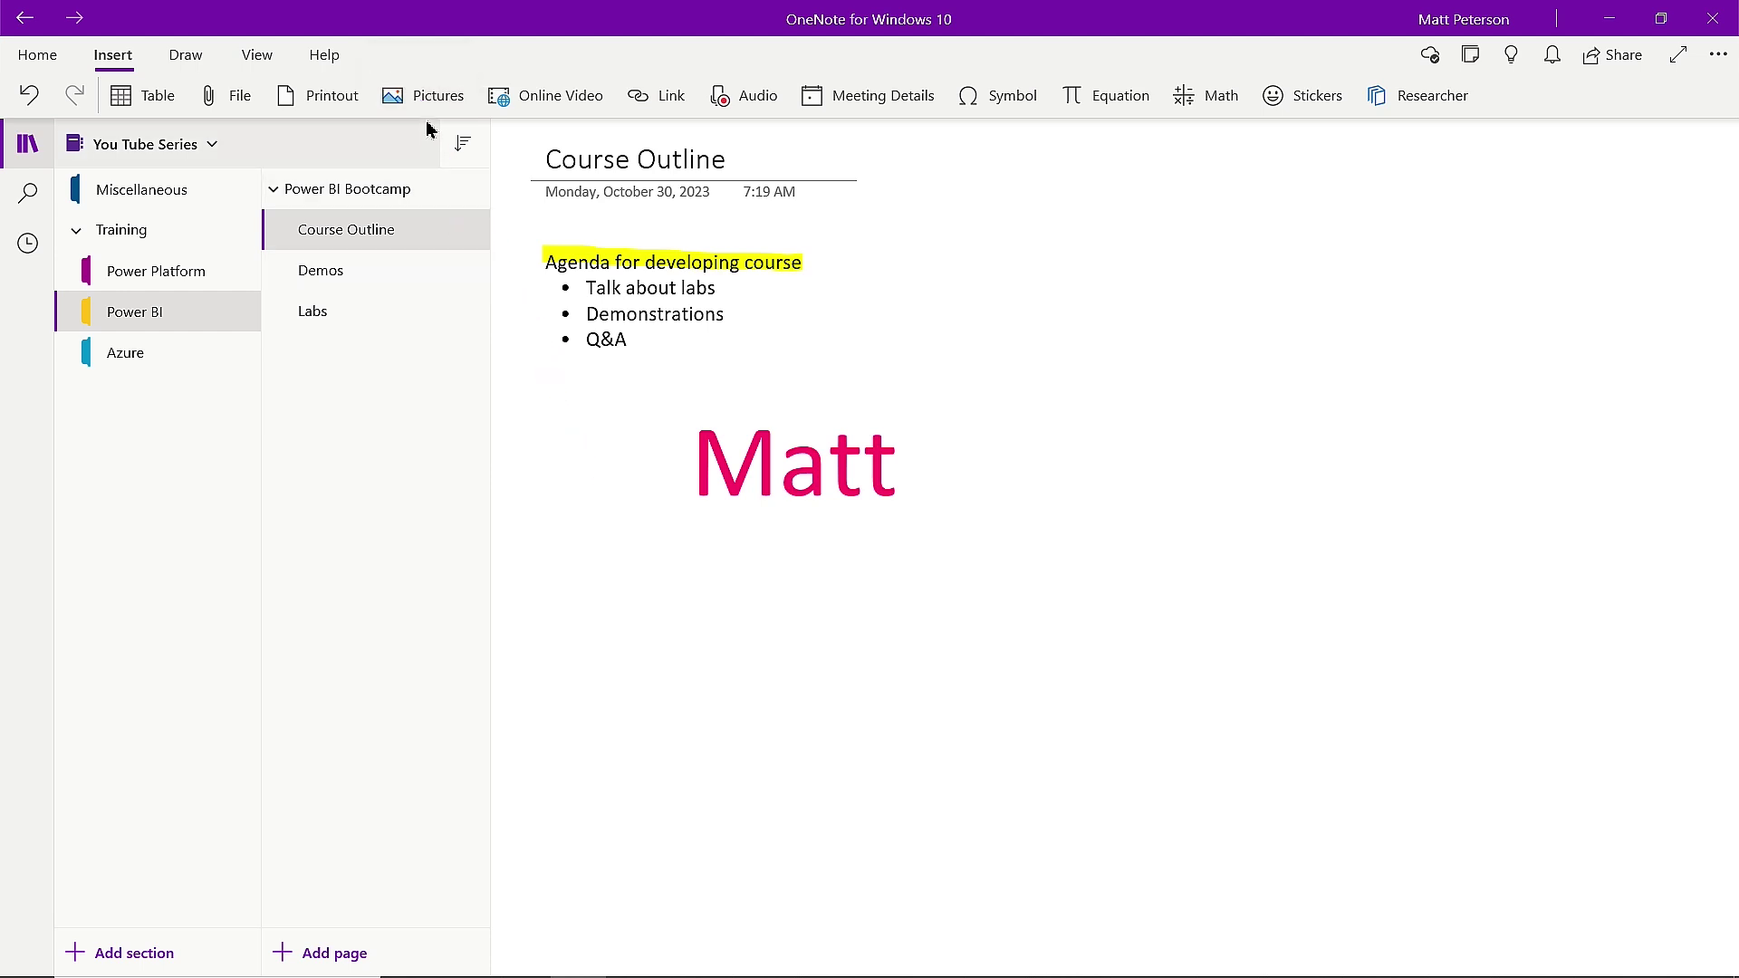
click(433, 103)
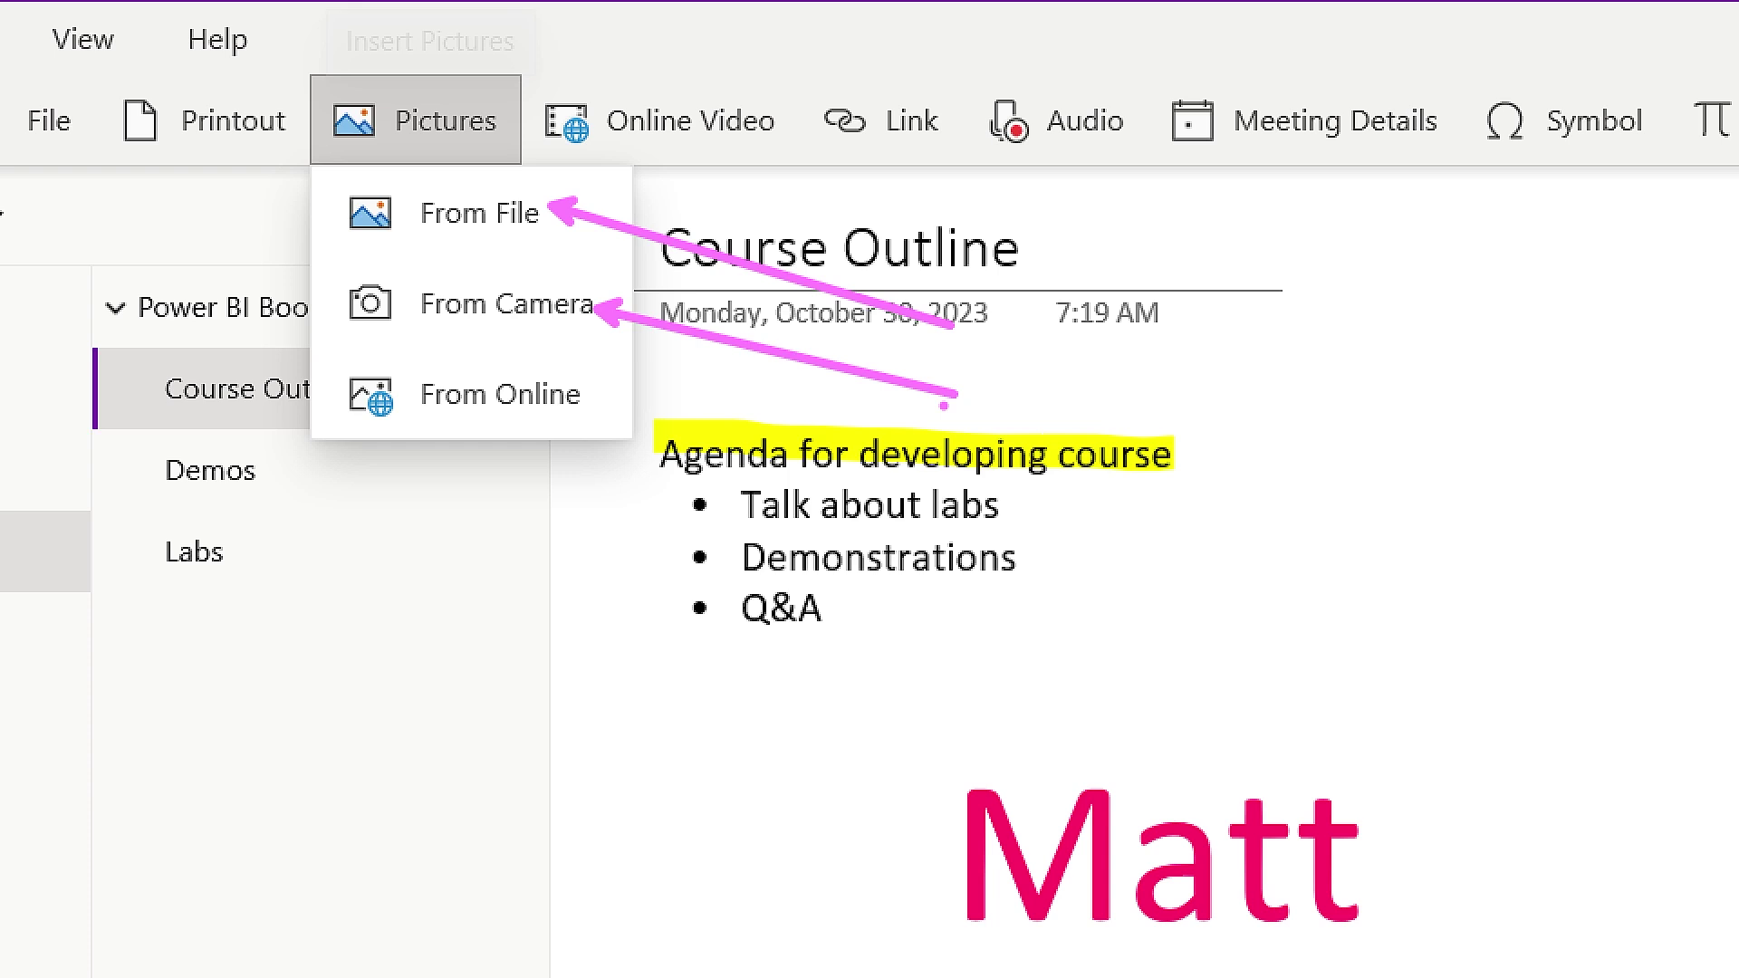
drag(527, 418, 243, 790)
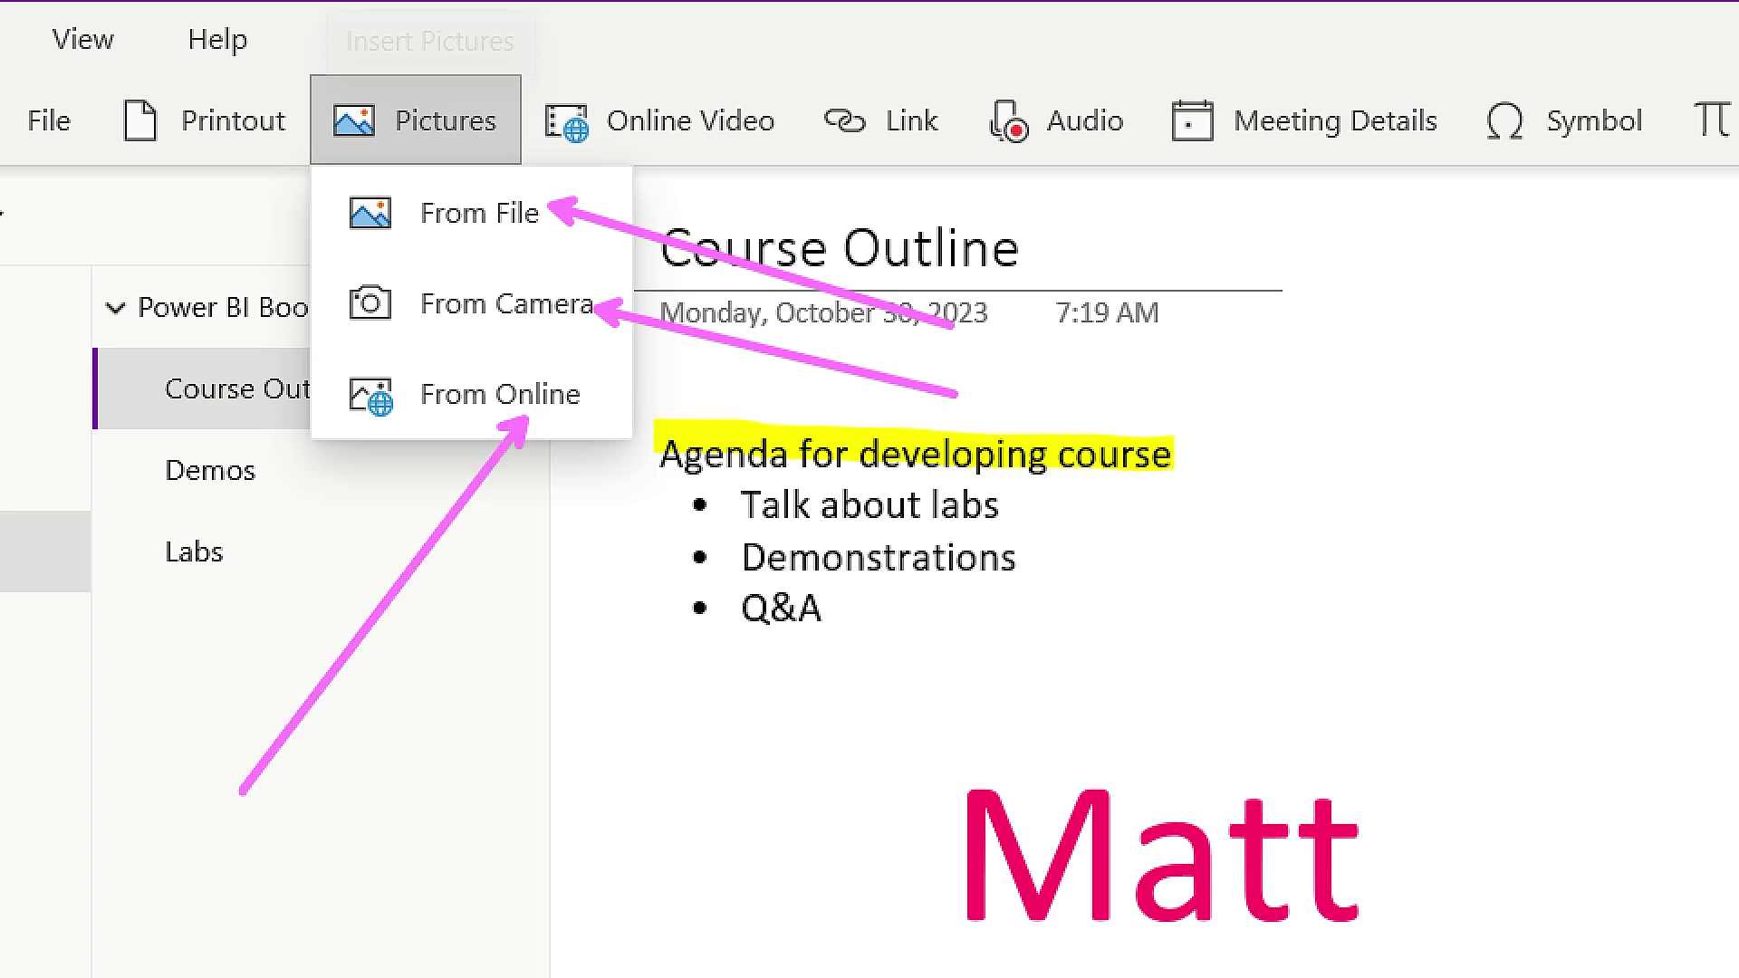
key(Escape)
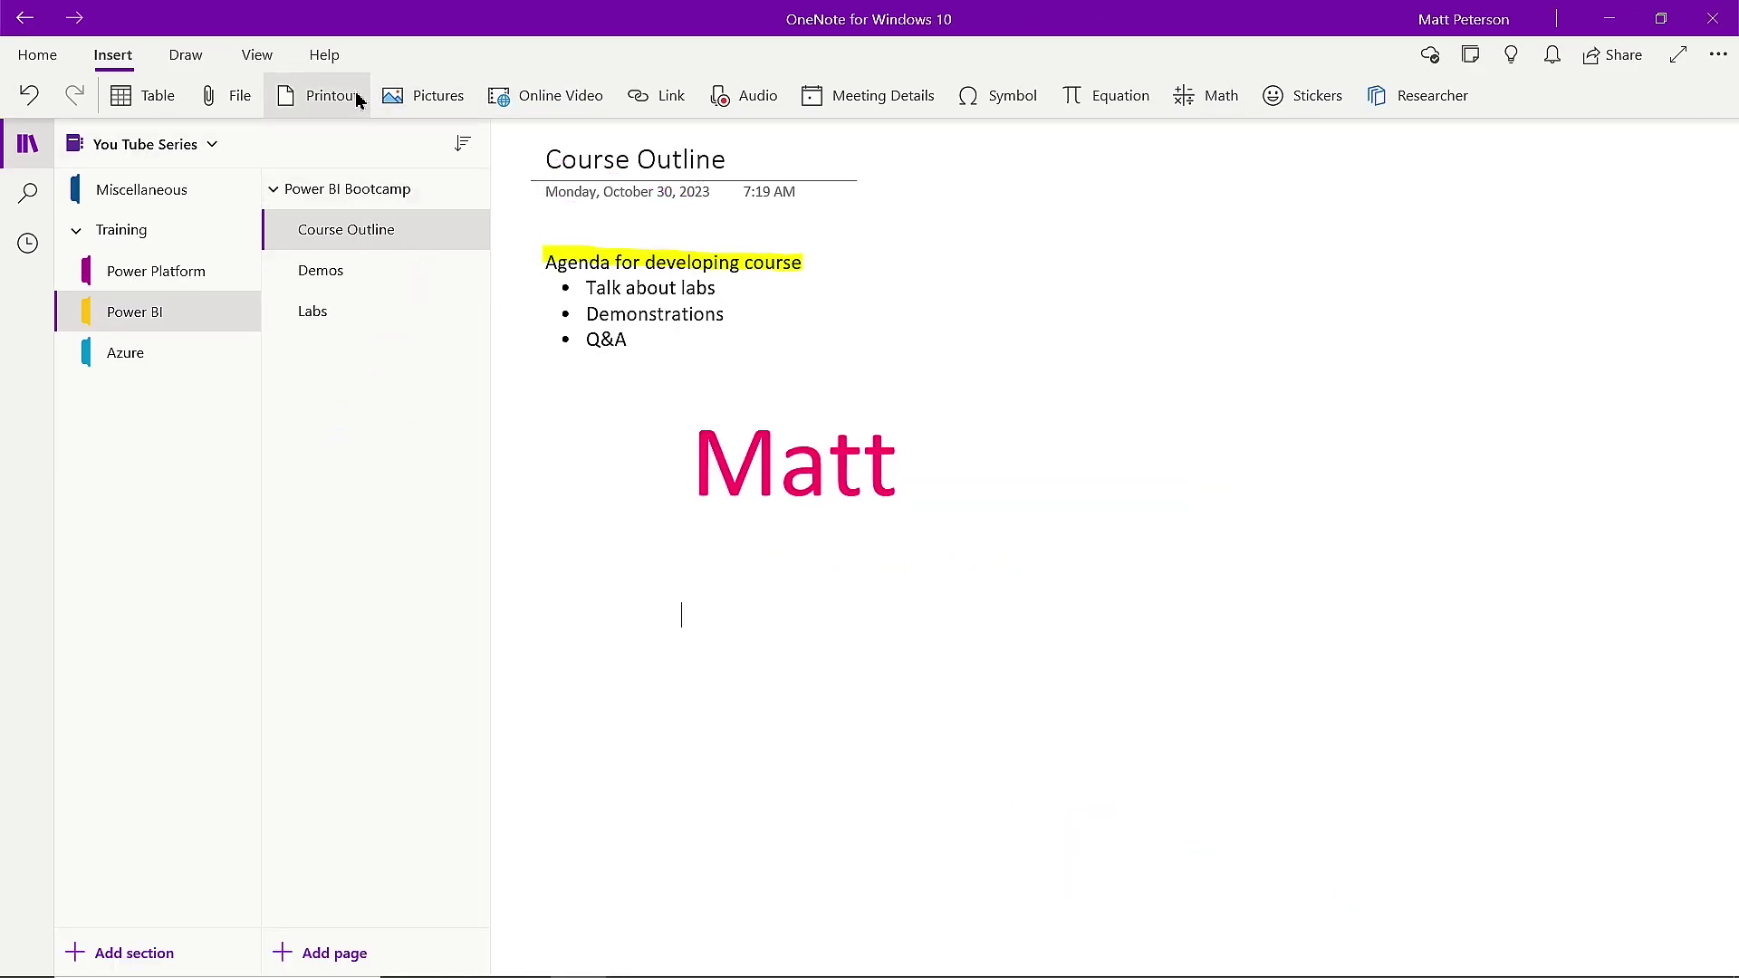
click(436, 99)
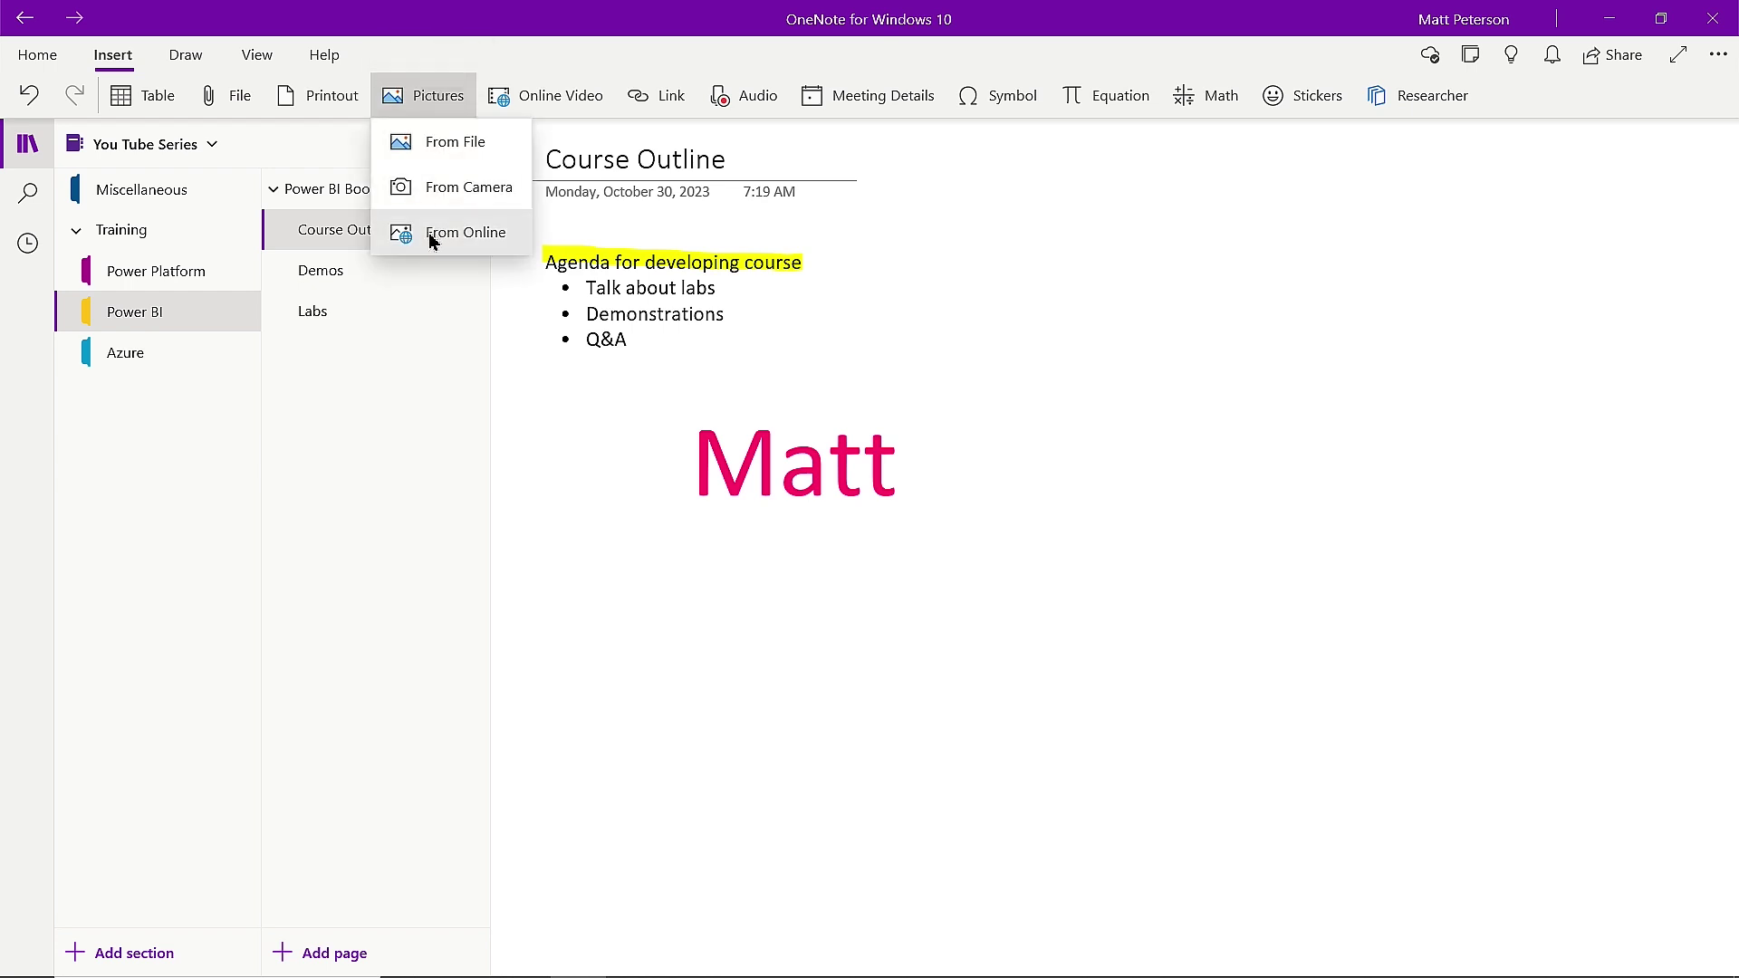
click(431, 236)
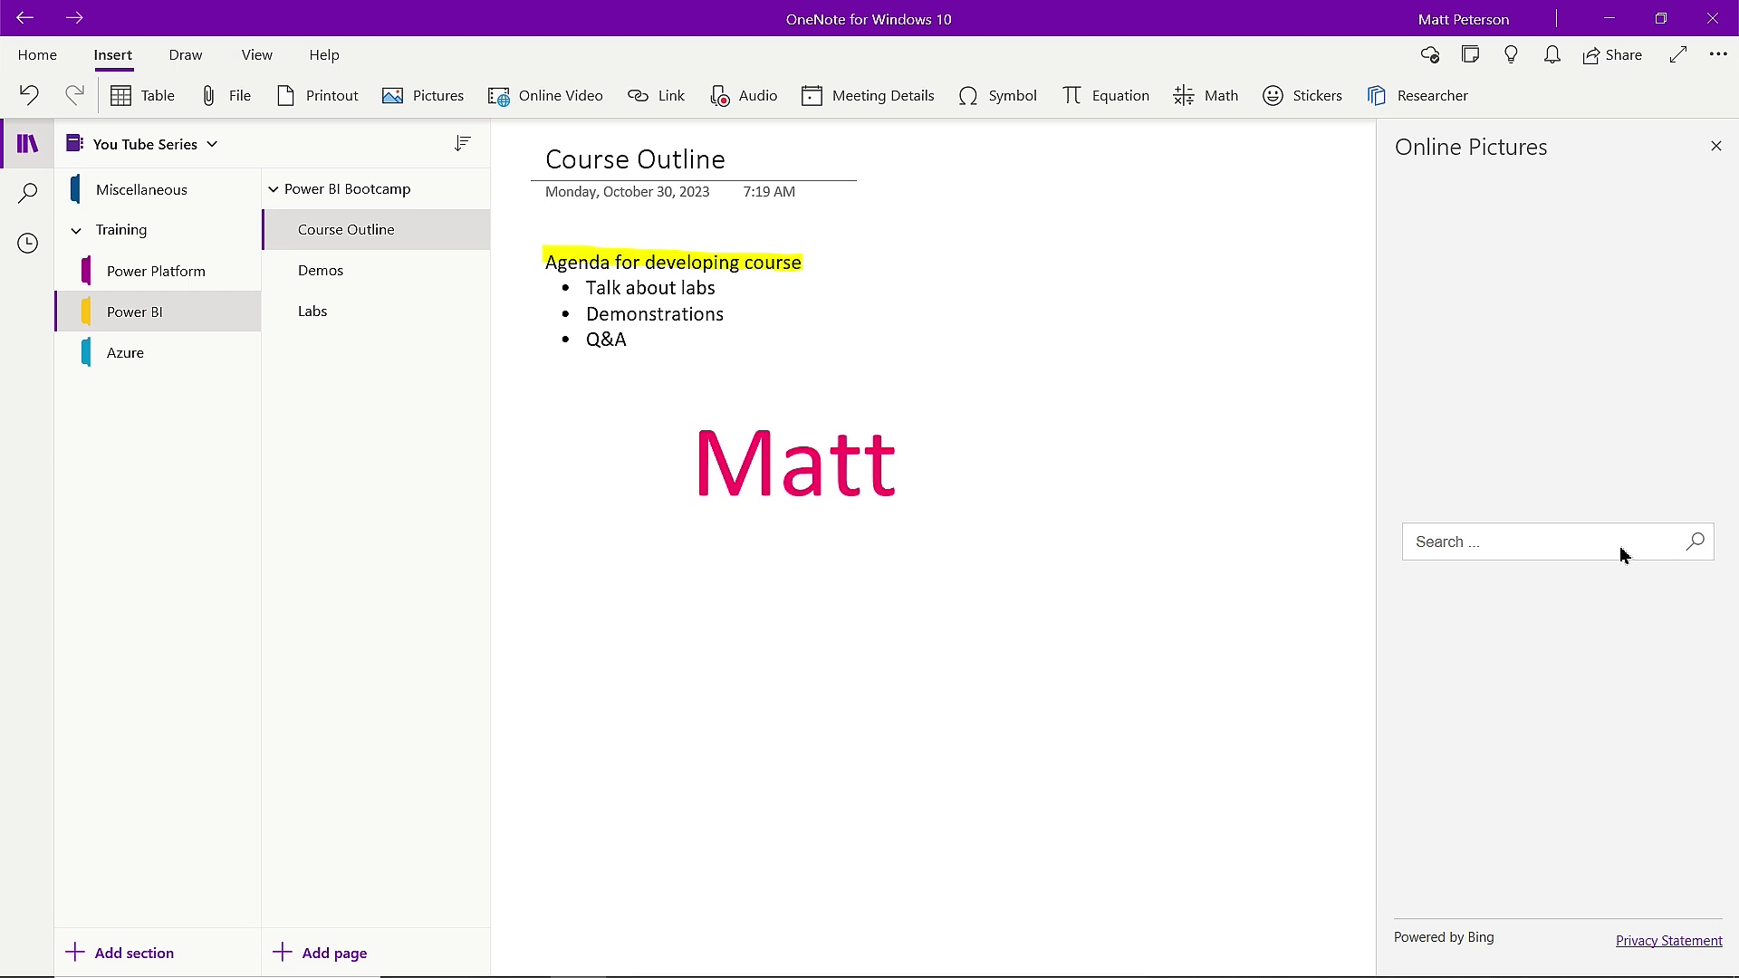
Search Online Pictures for 'golden retriever' and insert the close-up photo.
text(golden retriever)
key(Return)
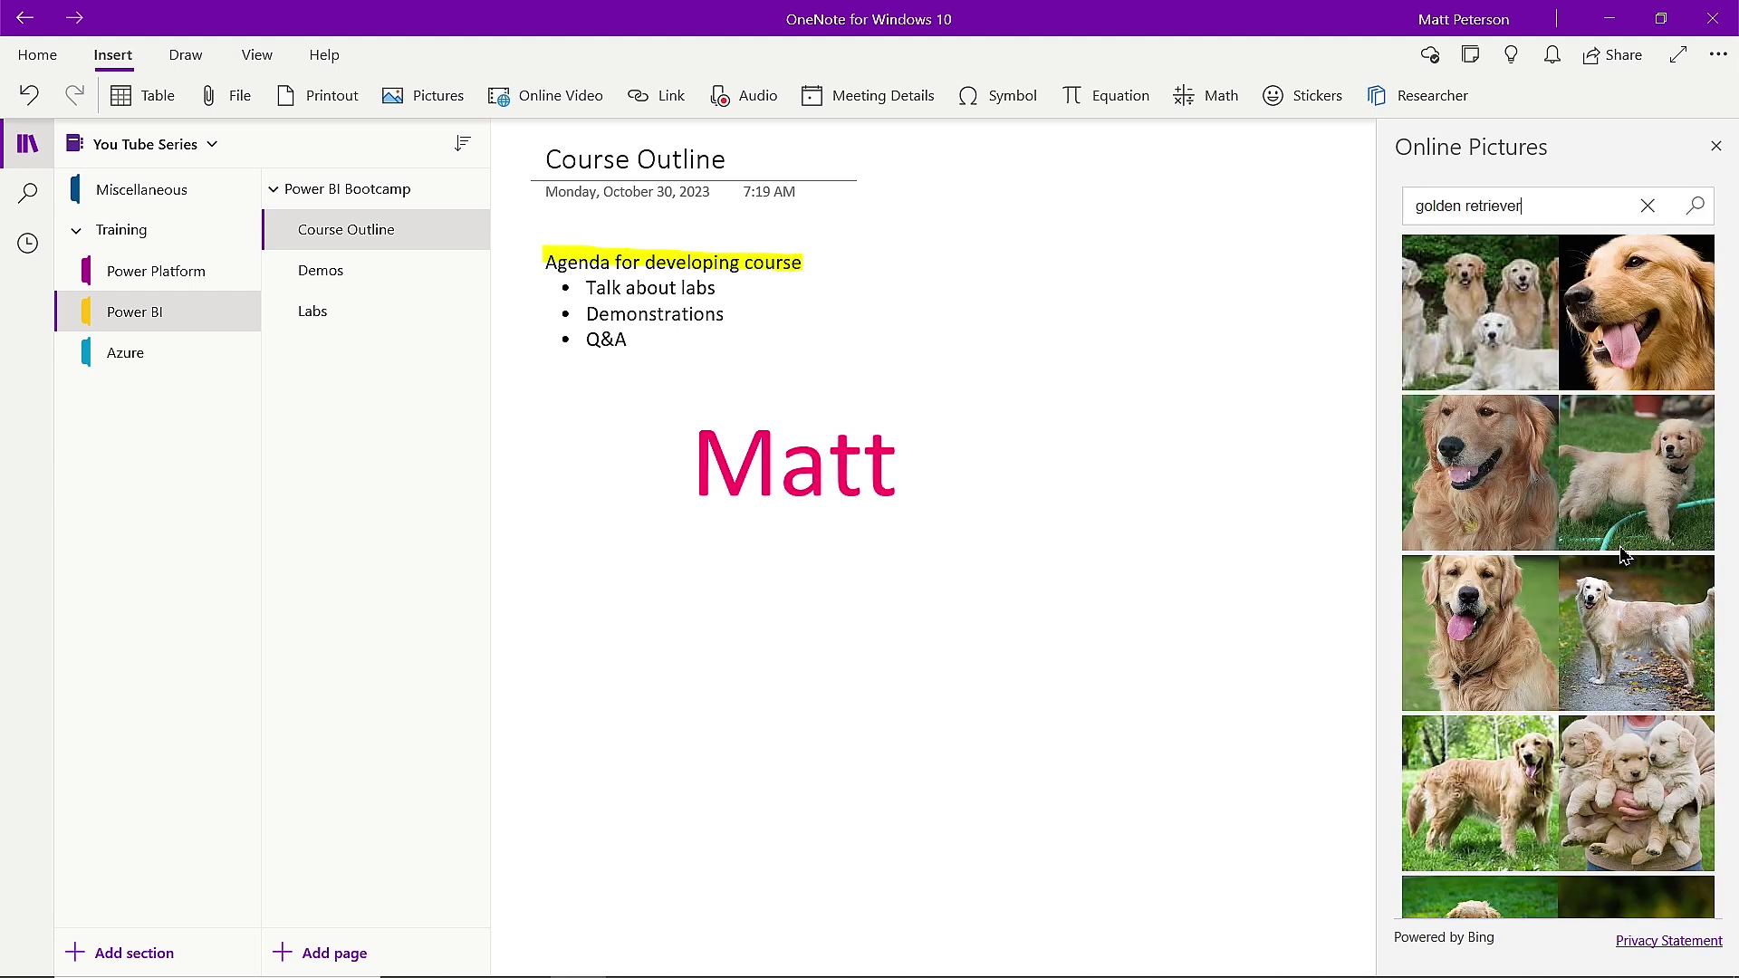
click(1613, 318)
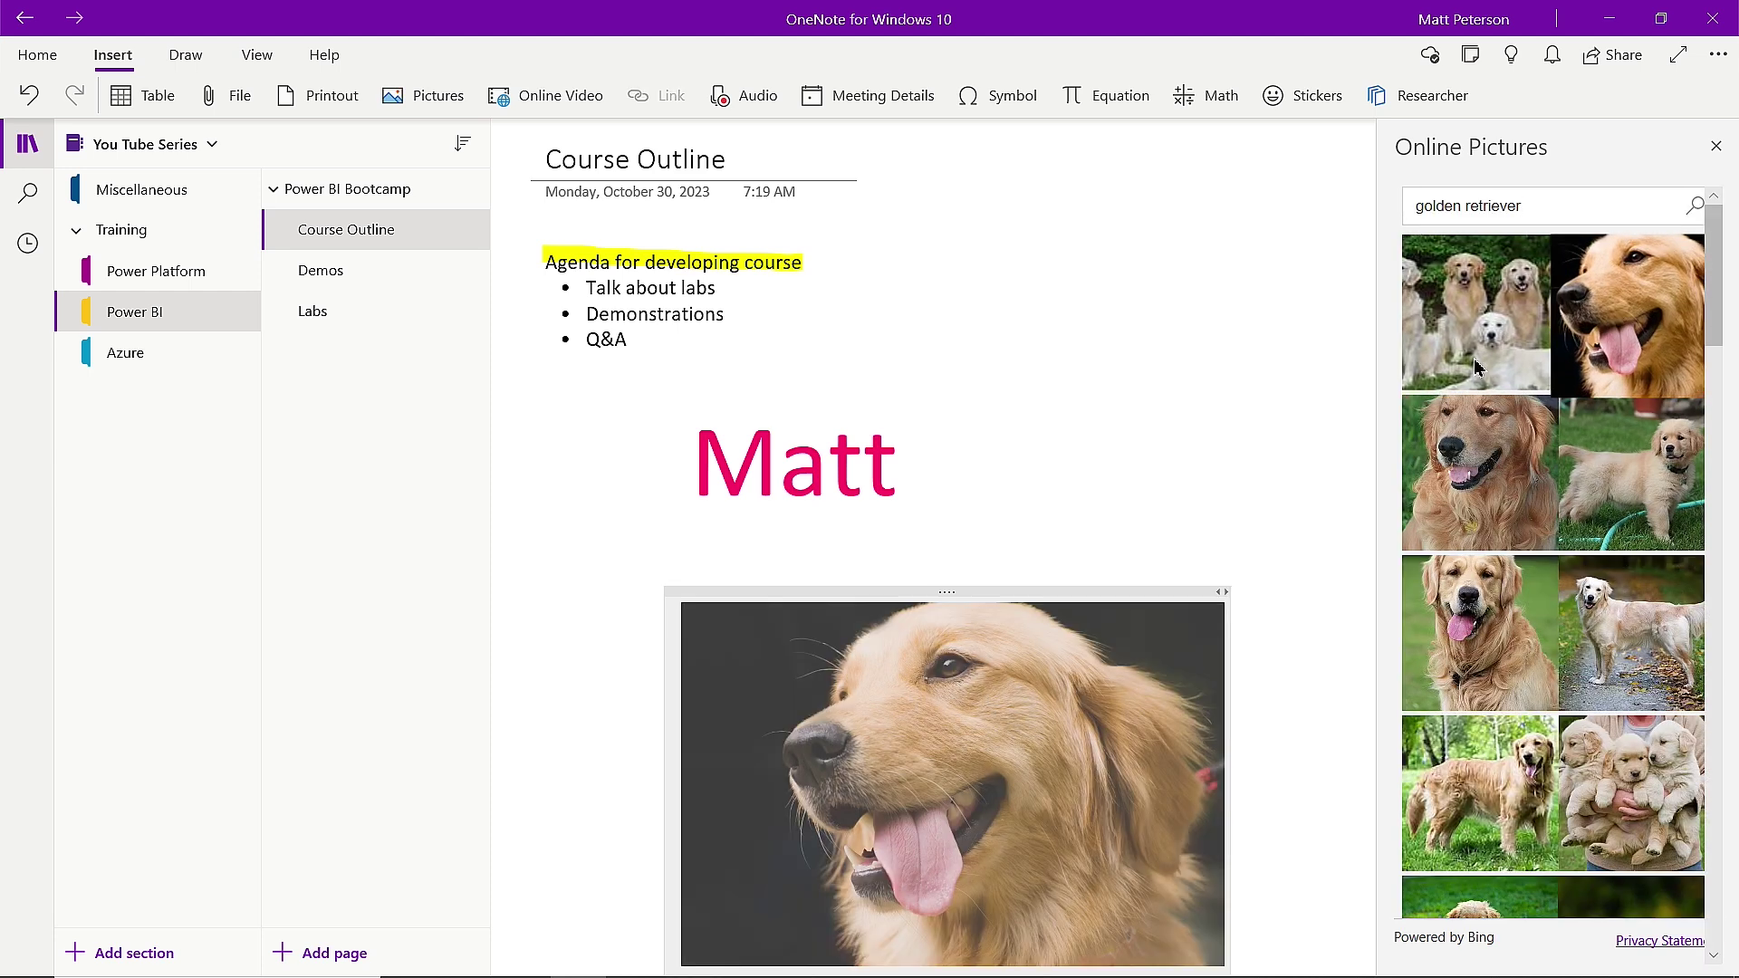
scroll(1102, 431, down, 2)
click(1715, 145)
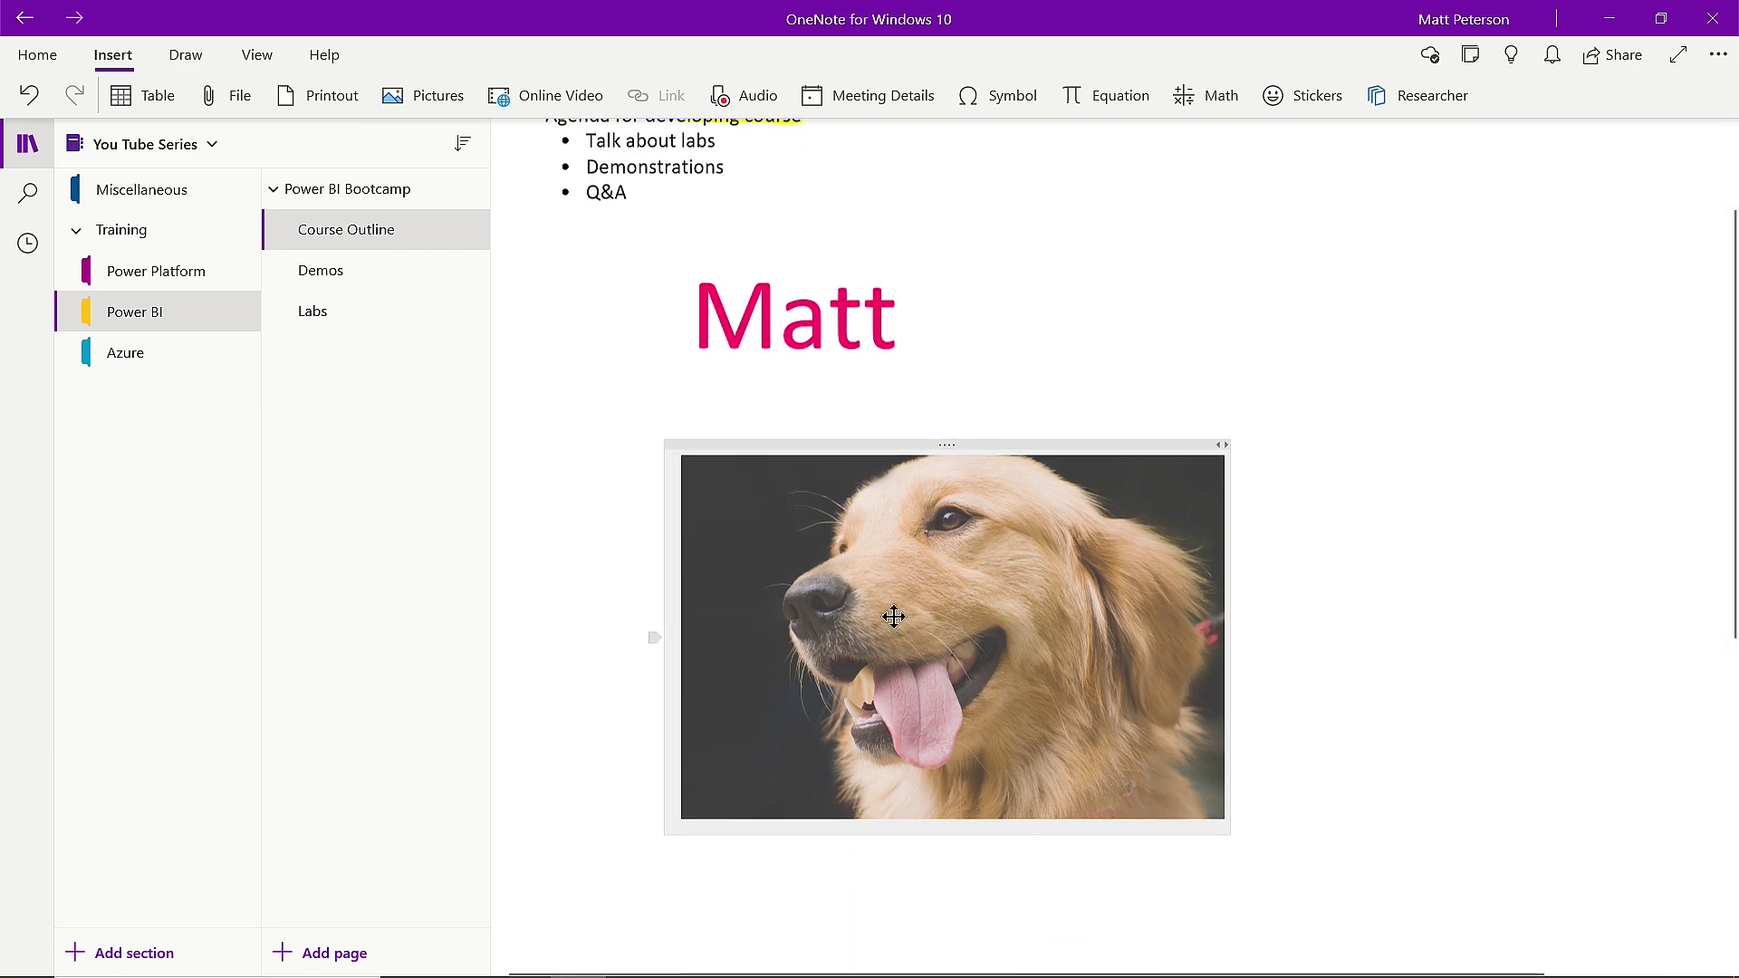
Shrink the inserted golden retriever photo using its corner handle.
click(1191, 797)
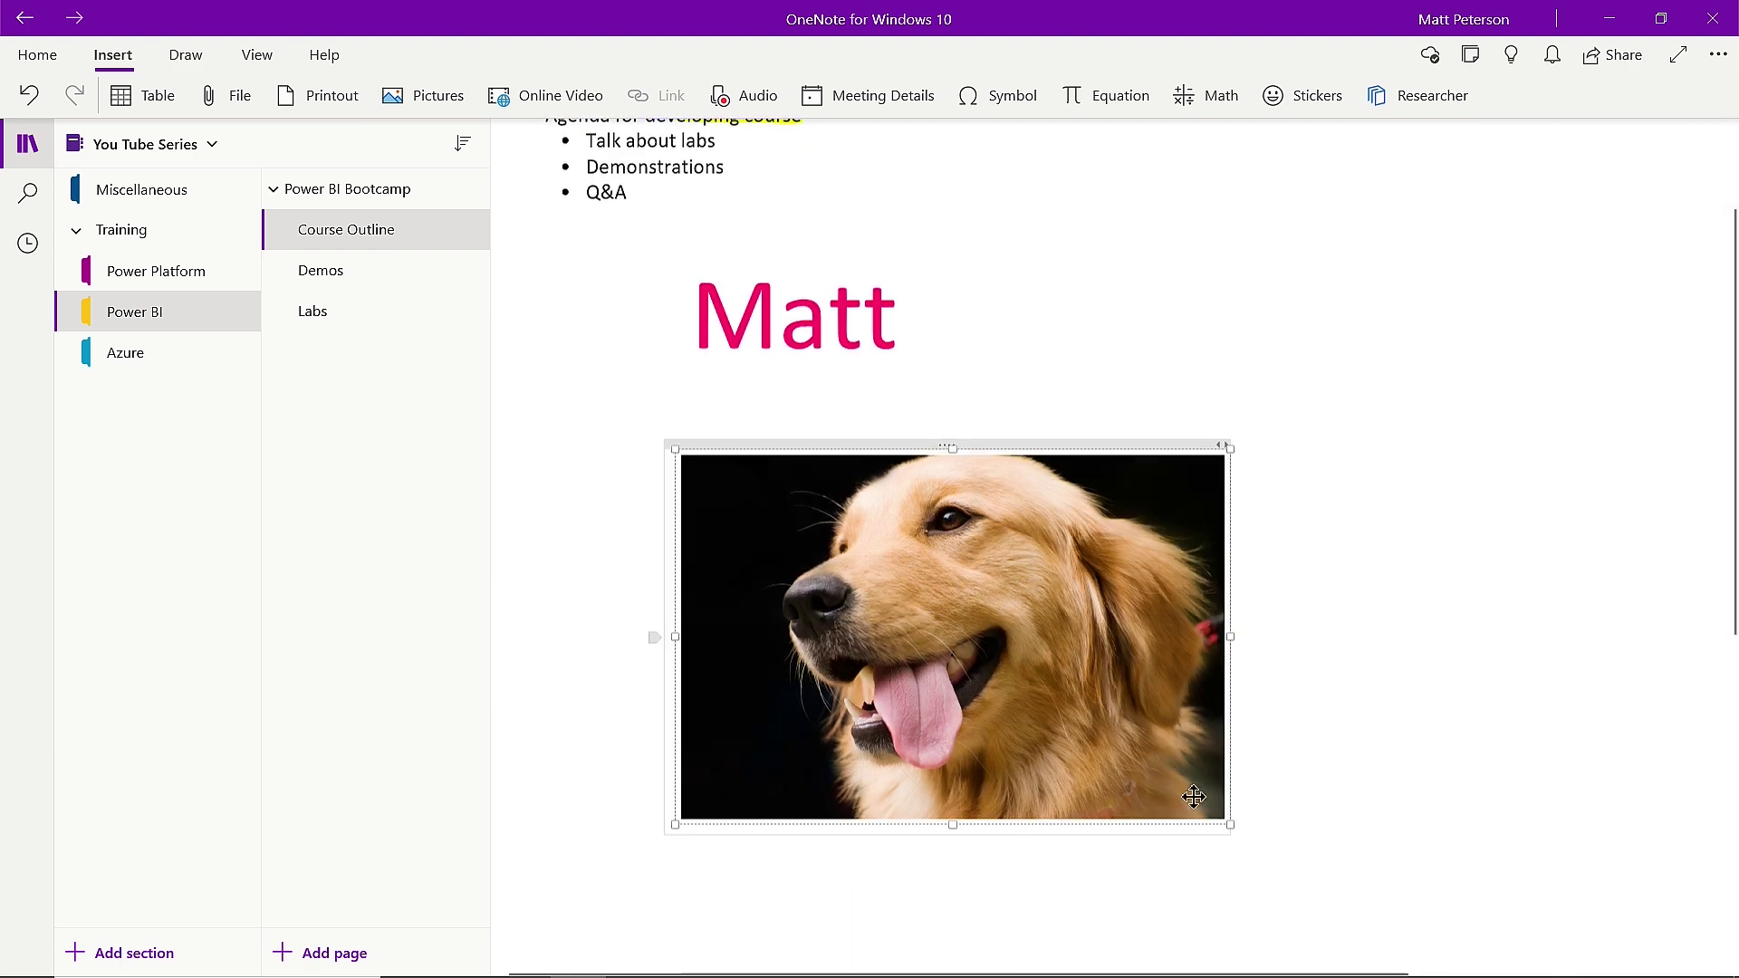
drag(1200, 803, 978, 659)
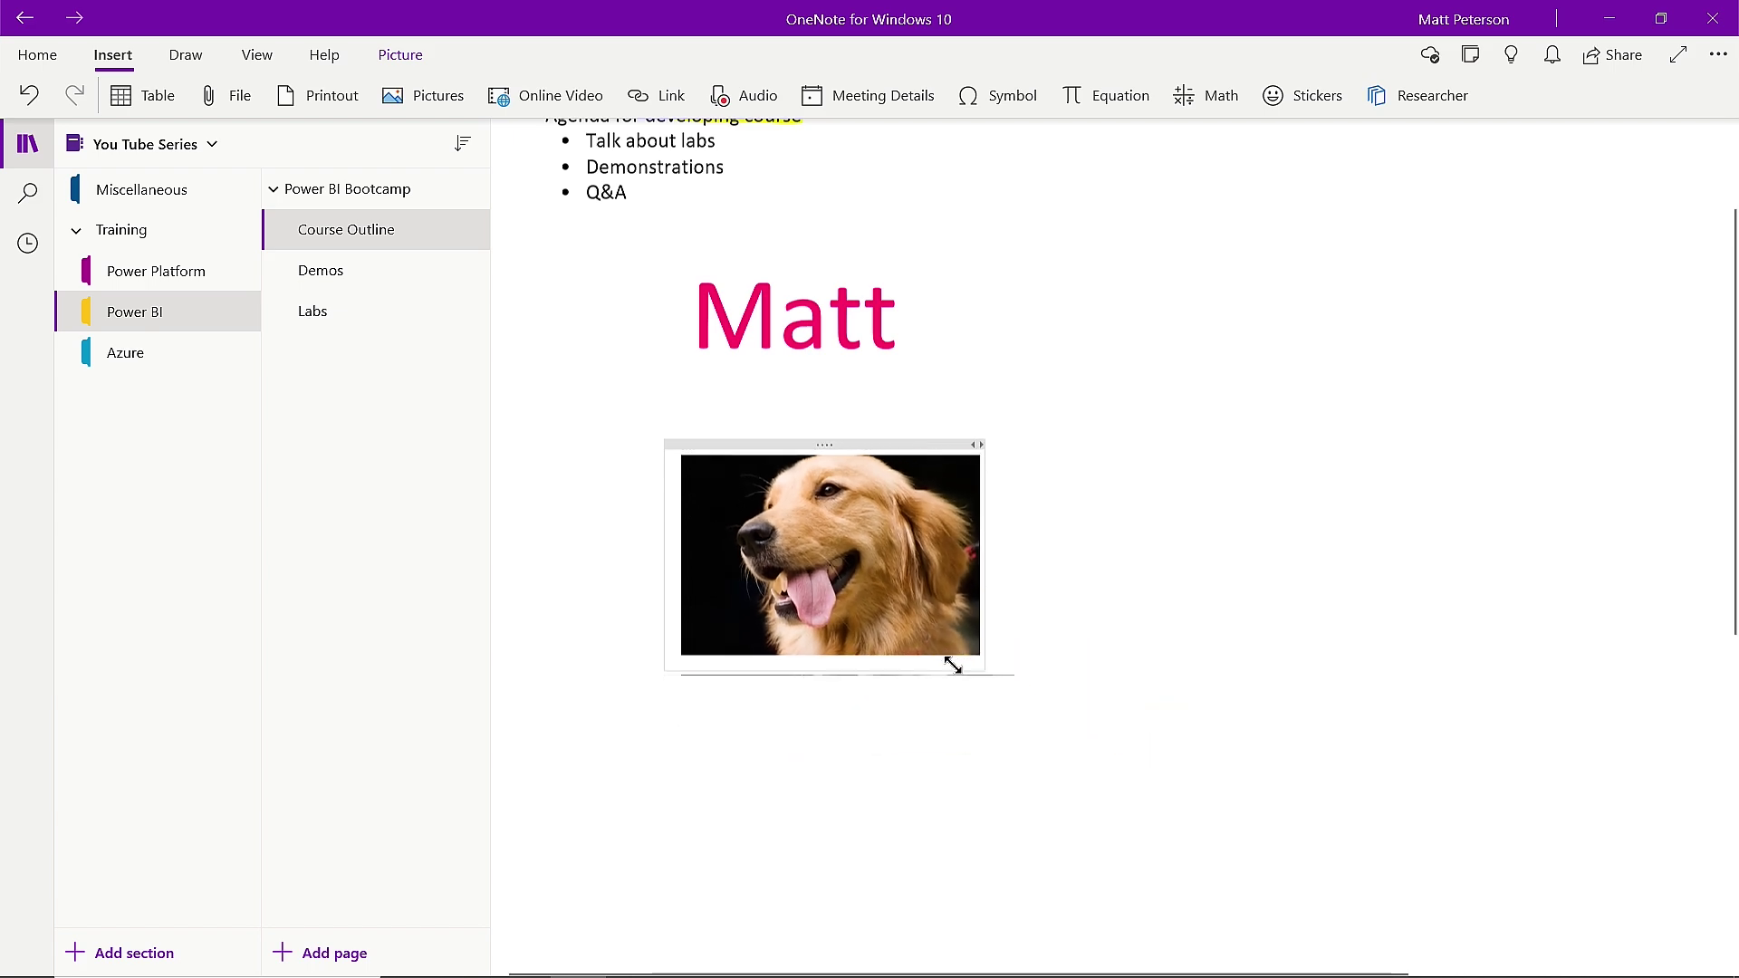
scroll(997, 602, up, 2)
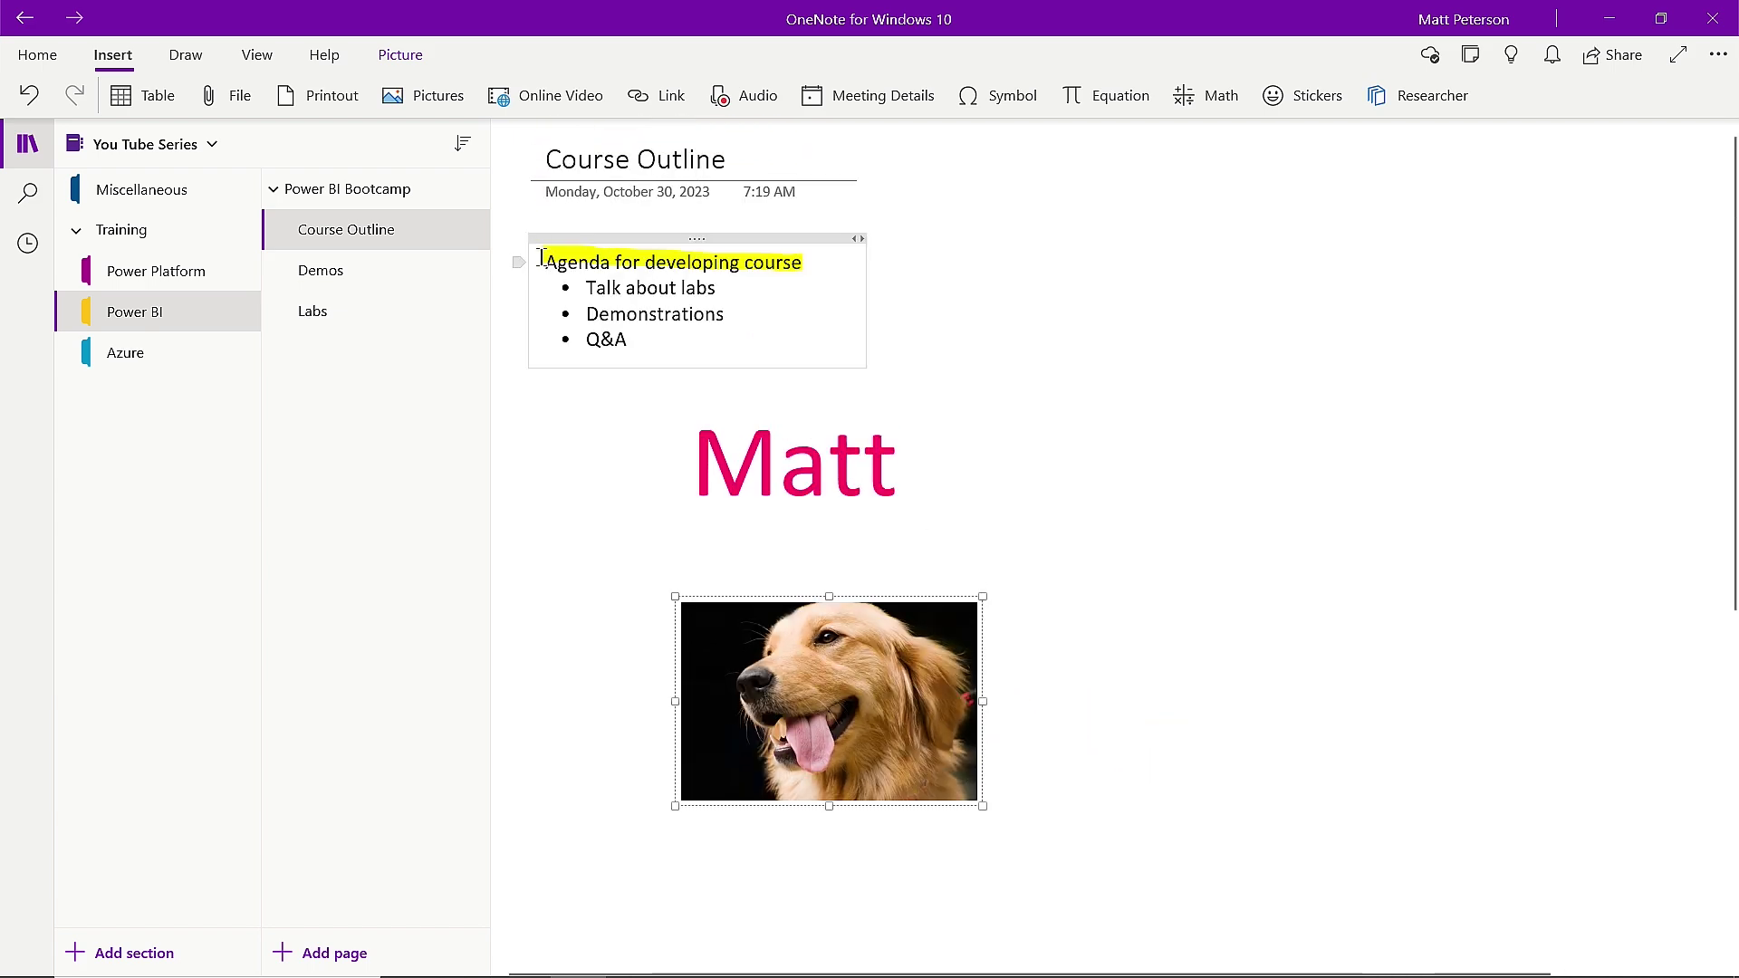
Move the agenda list to the page's right side, bringing its yellow highlight along.
click(542, 258)
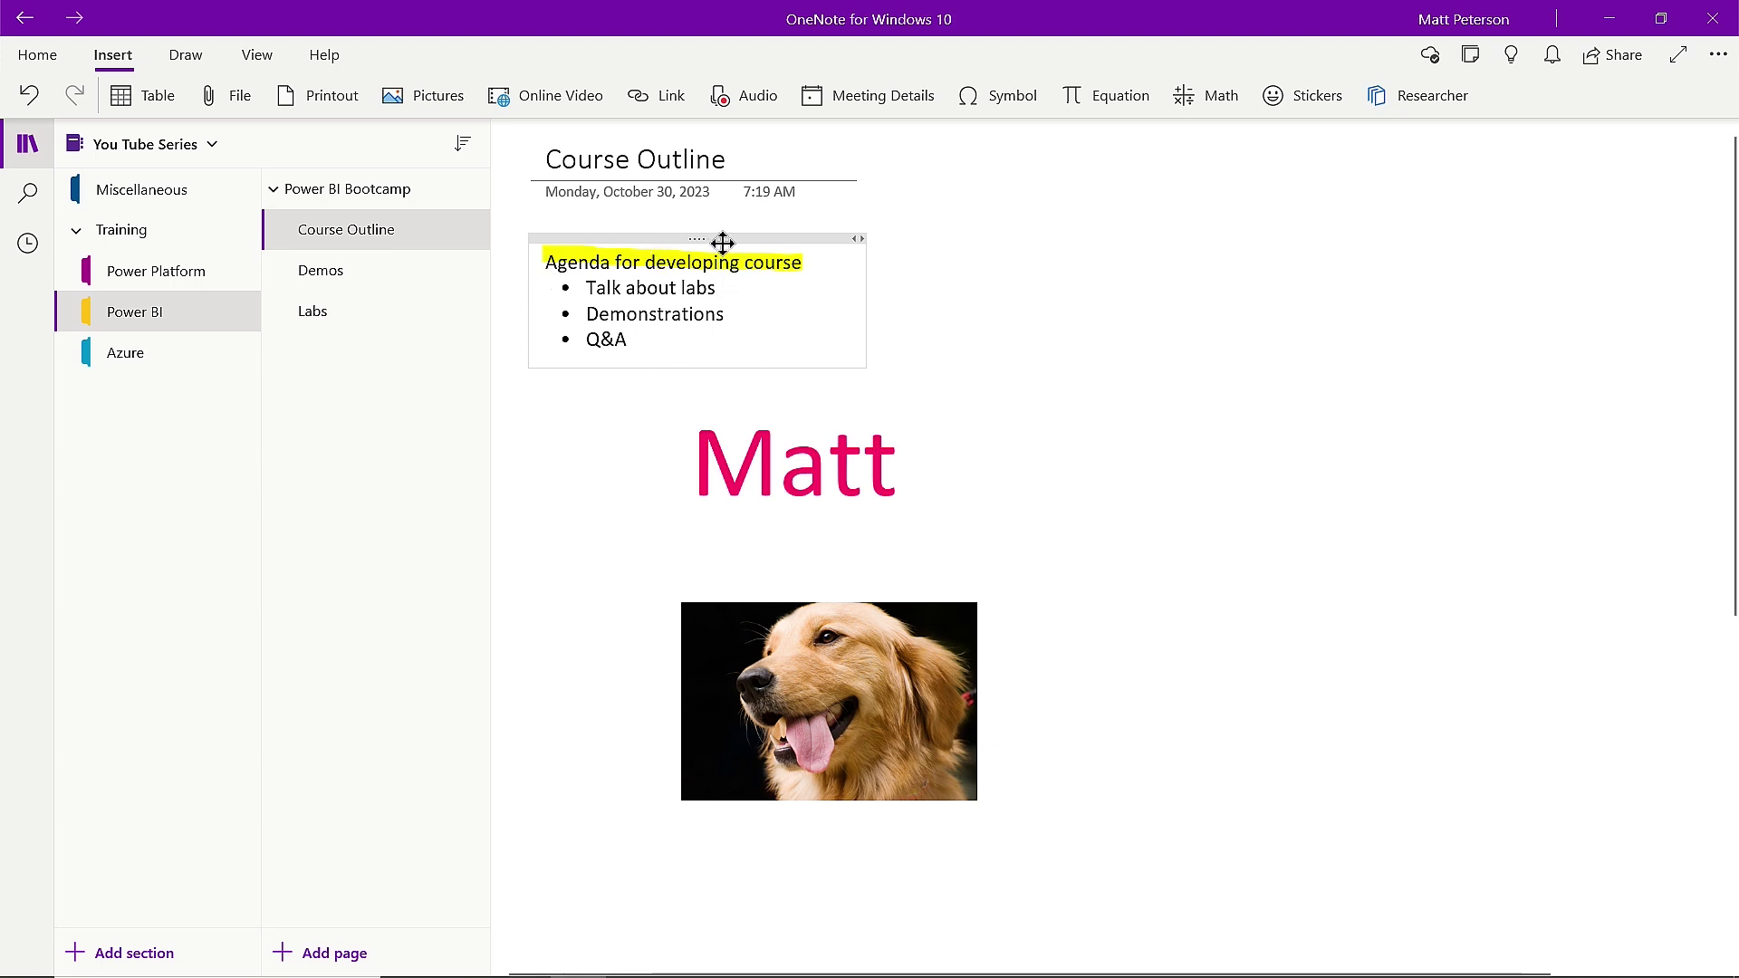
drag(721, 241, 1302, 585)
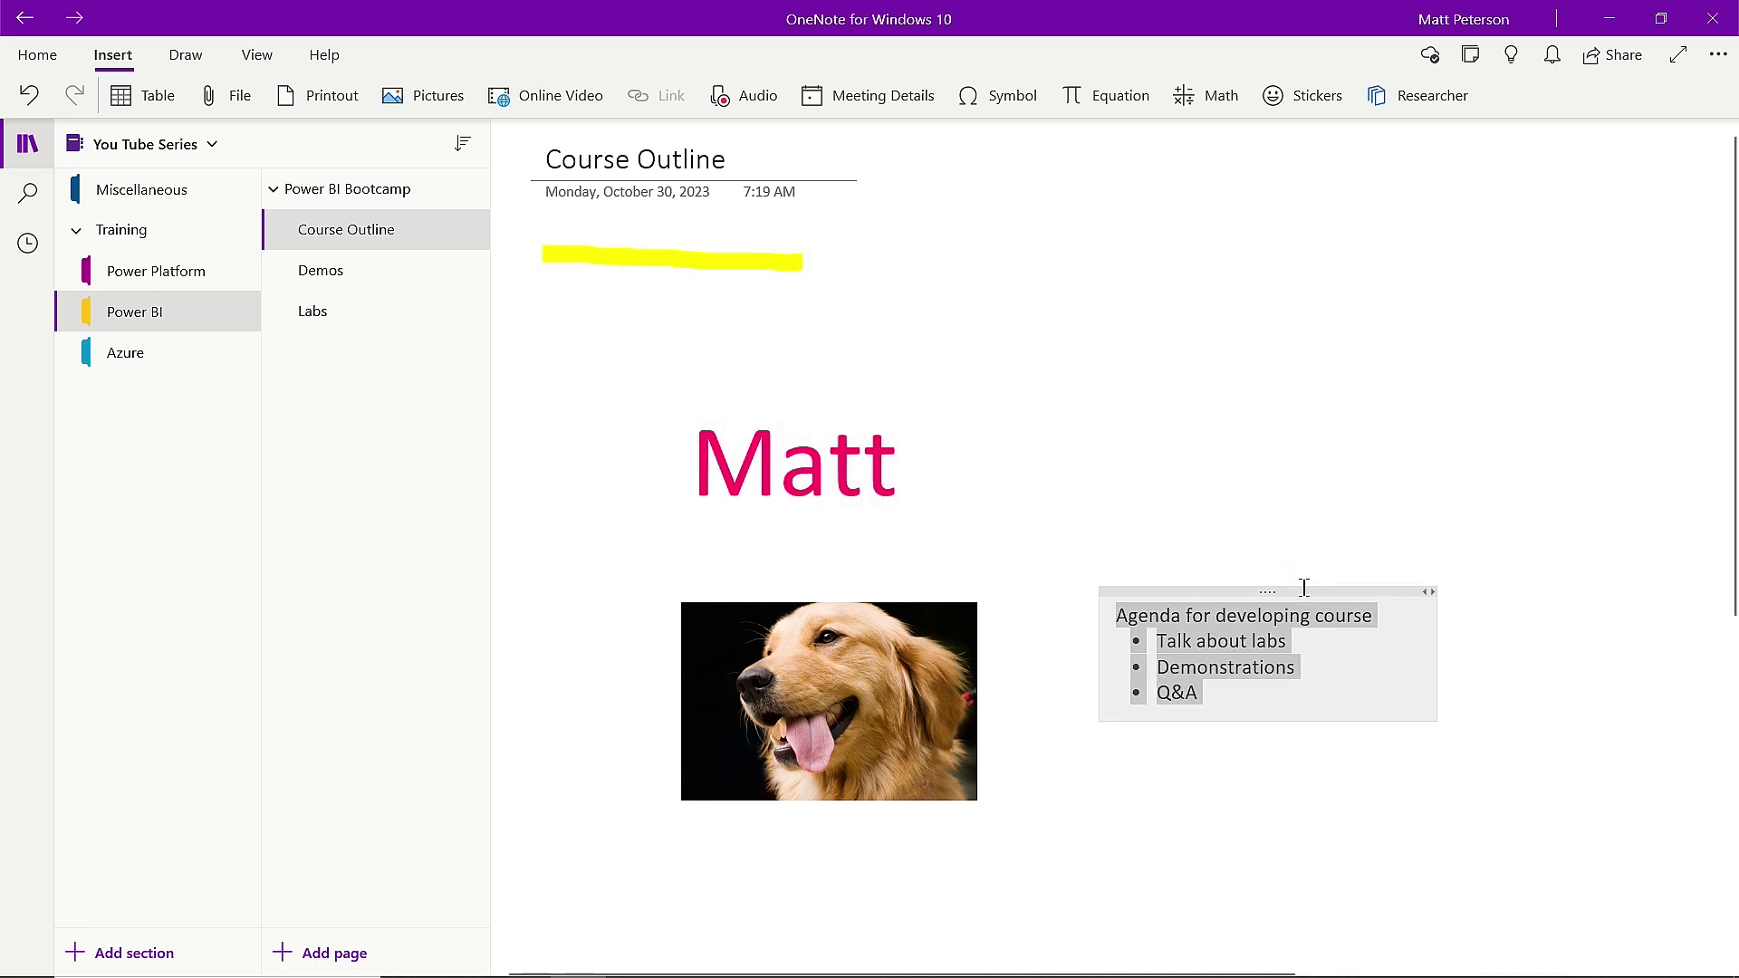
click(740, 264)
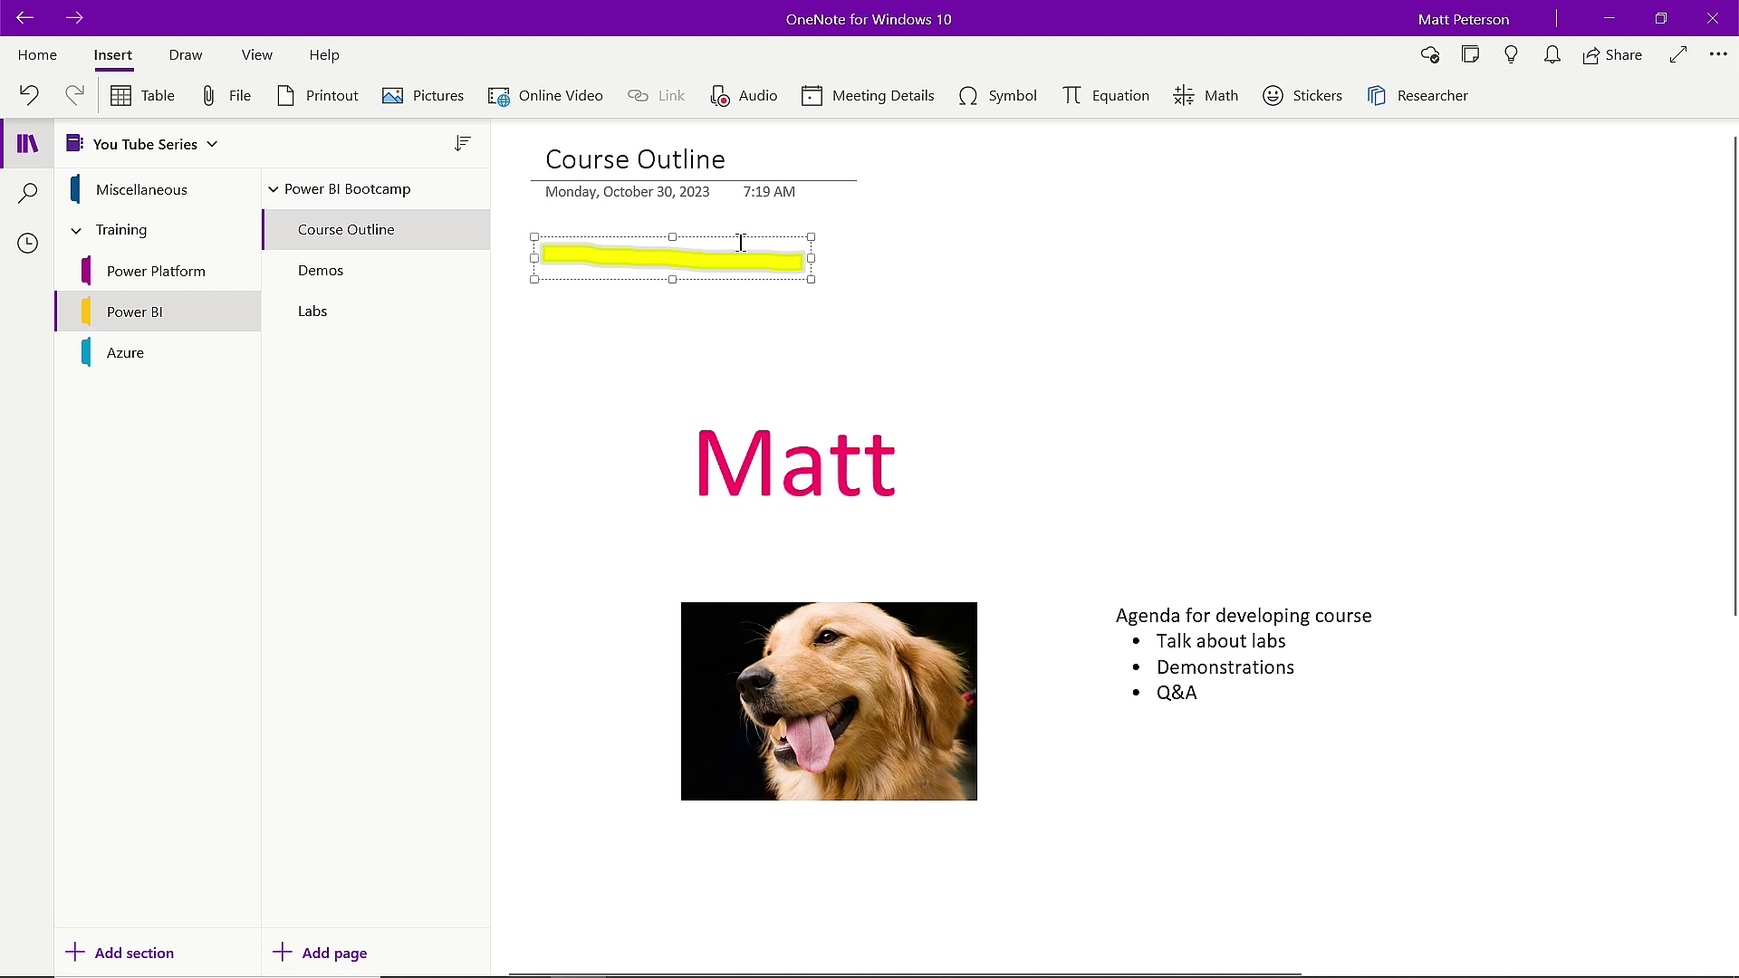
drag(652, 269, 1212, 620)
Move the dog photo up under the page date and make it smaller.
click(857, 666)
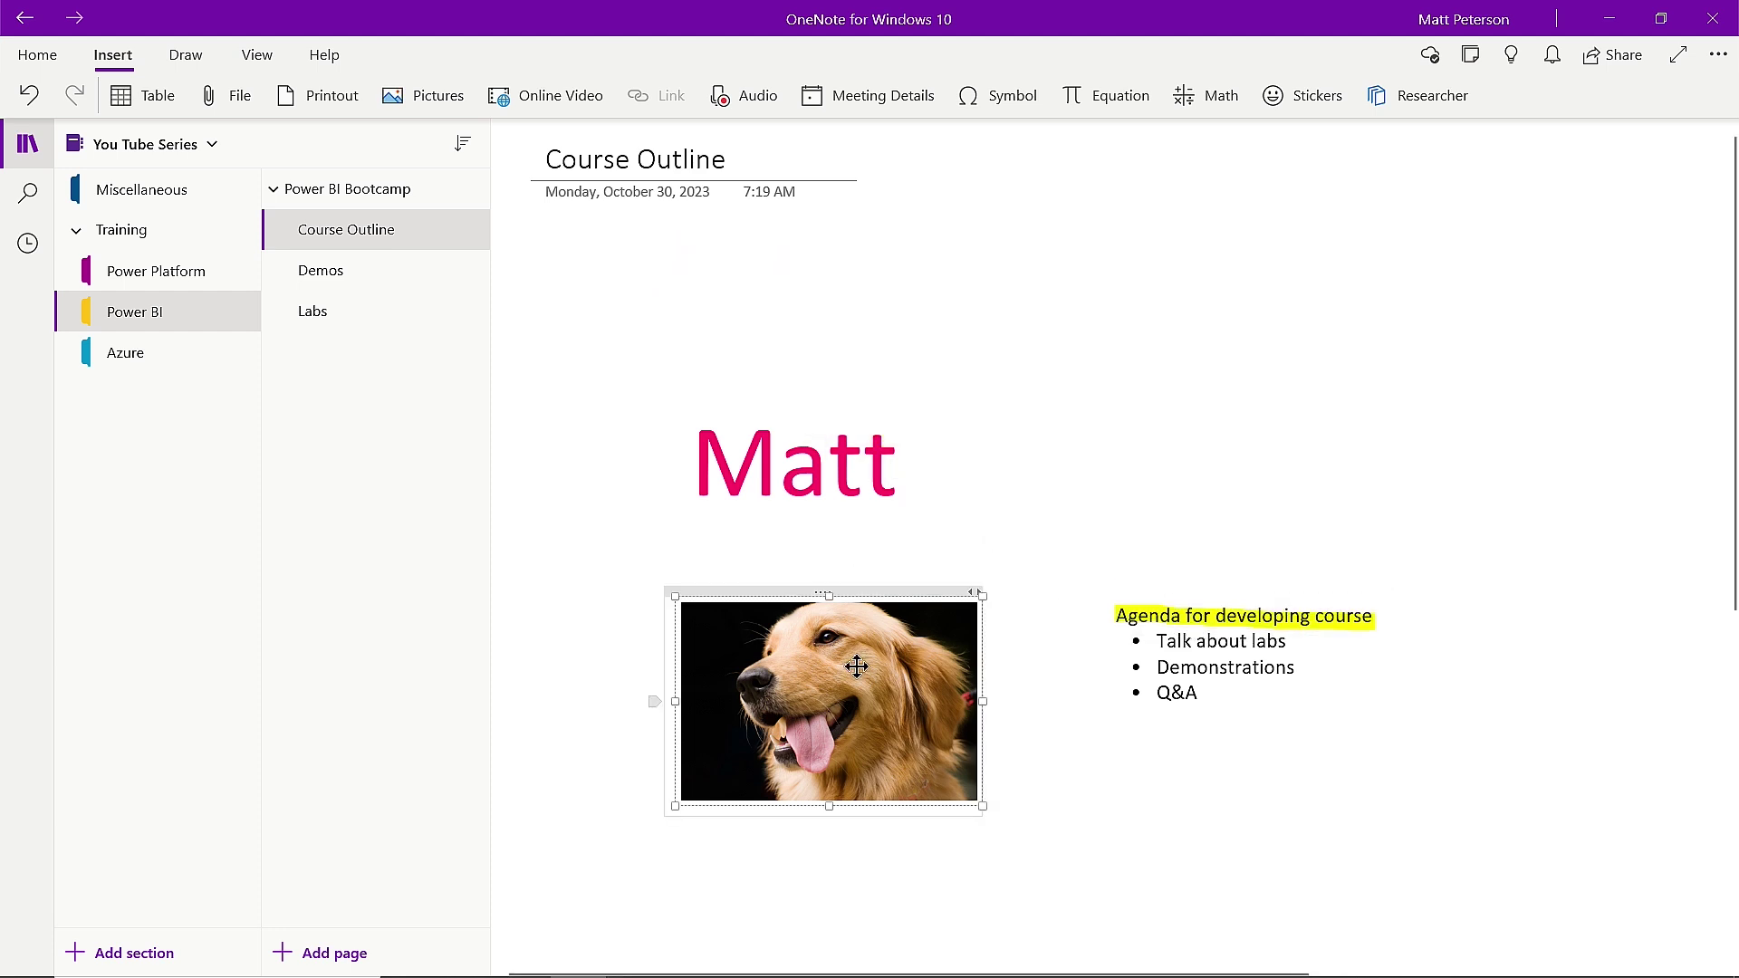
drag(839, 612, 714, 236)
drag(841, 419, 731, 391)
click(1119, 382)
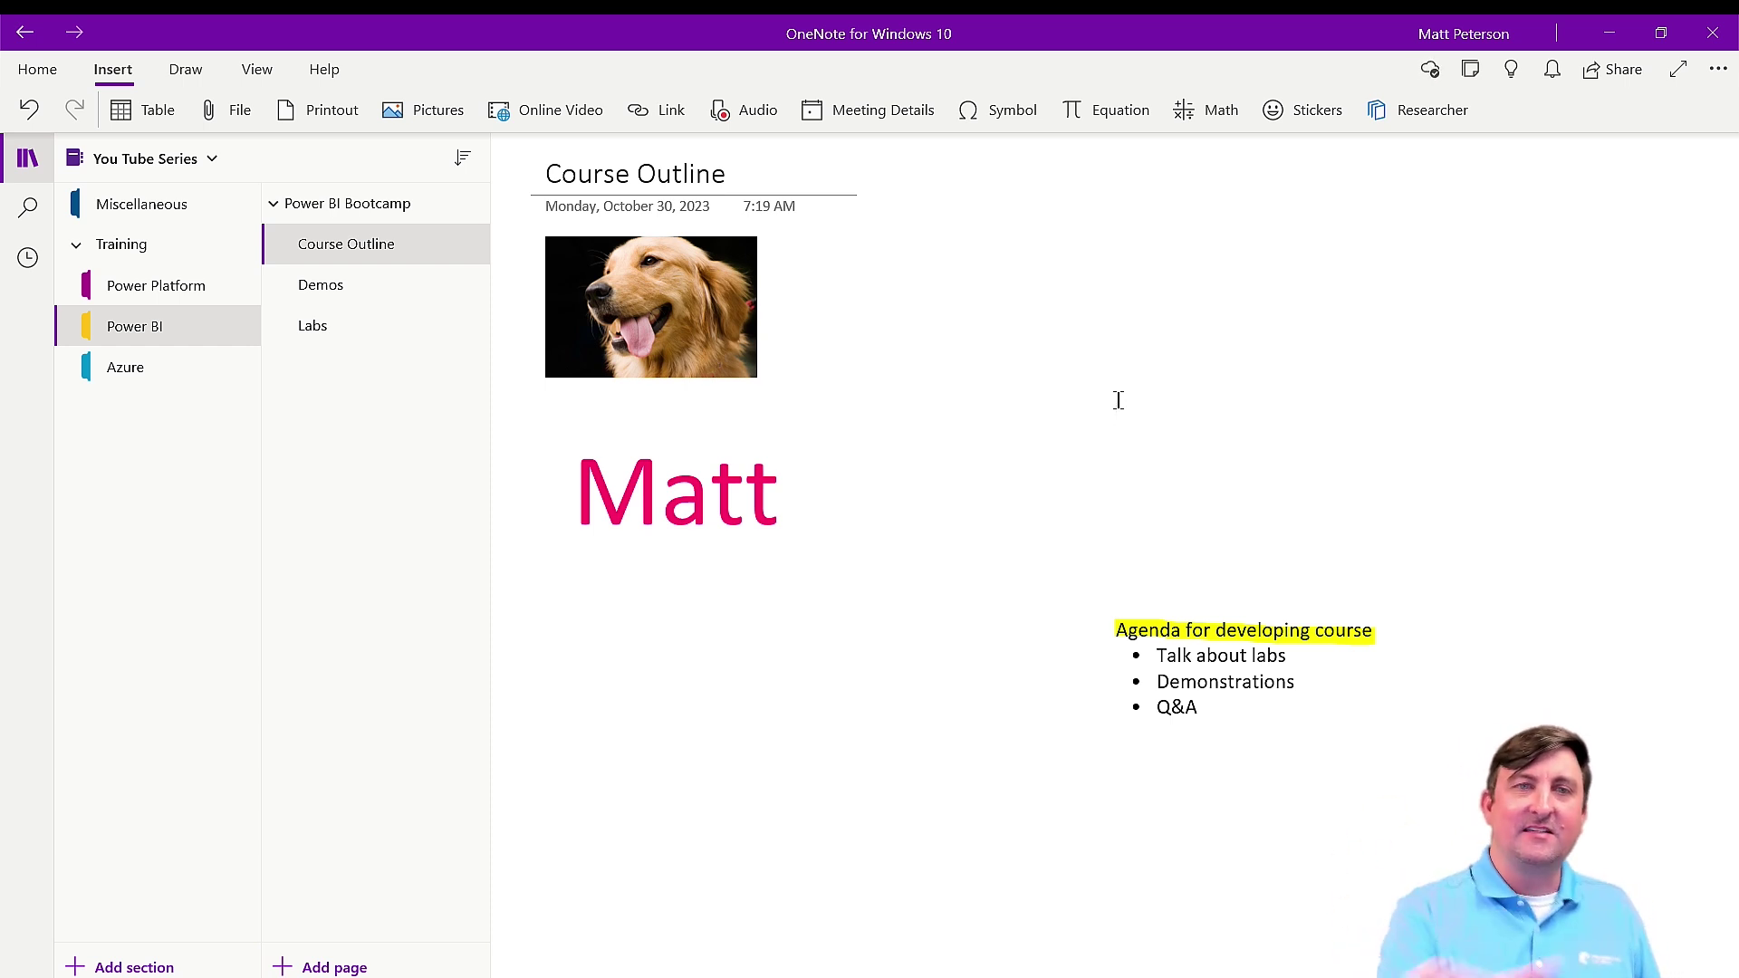
Open OneNote's Settings panel from the ... more-options menu.
right_click(422, 260)
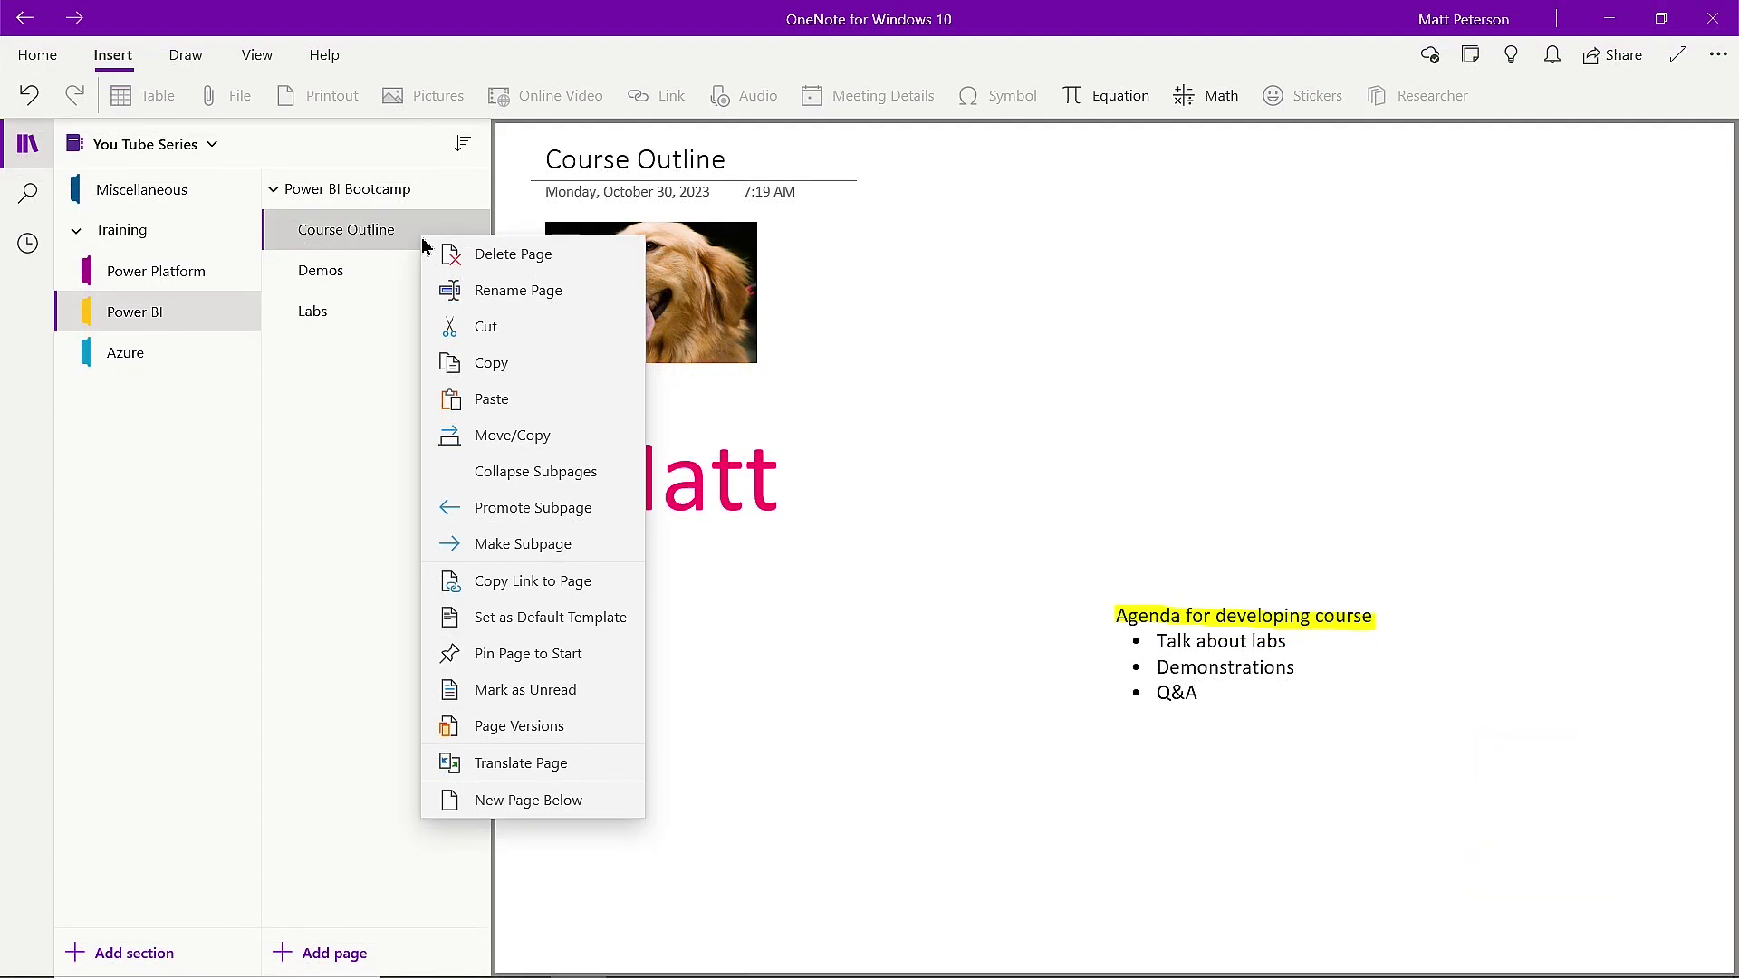
click(1118, 268)
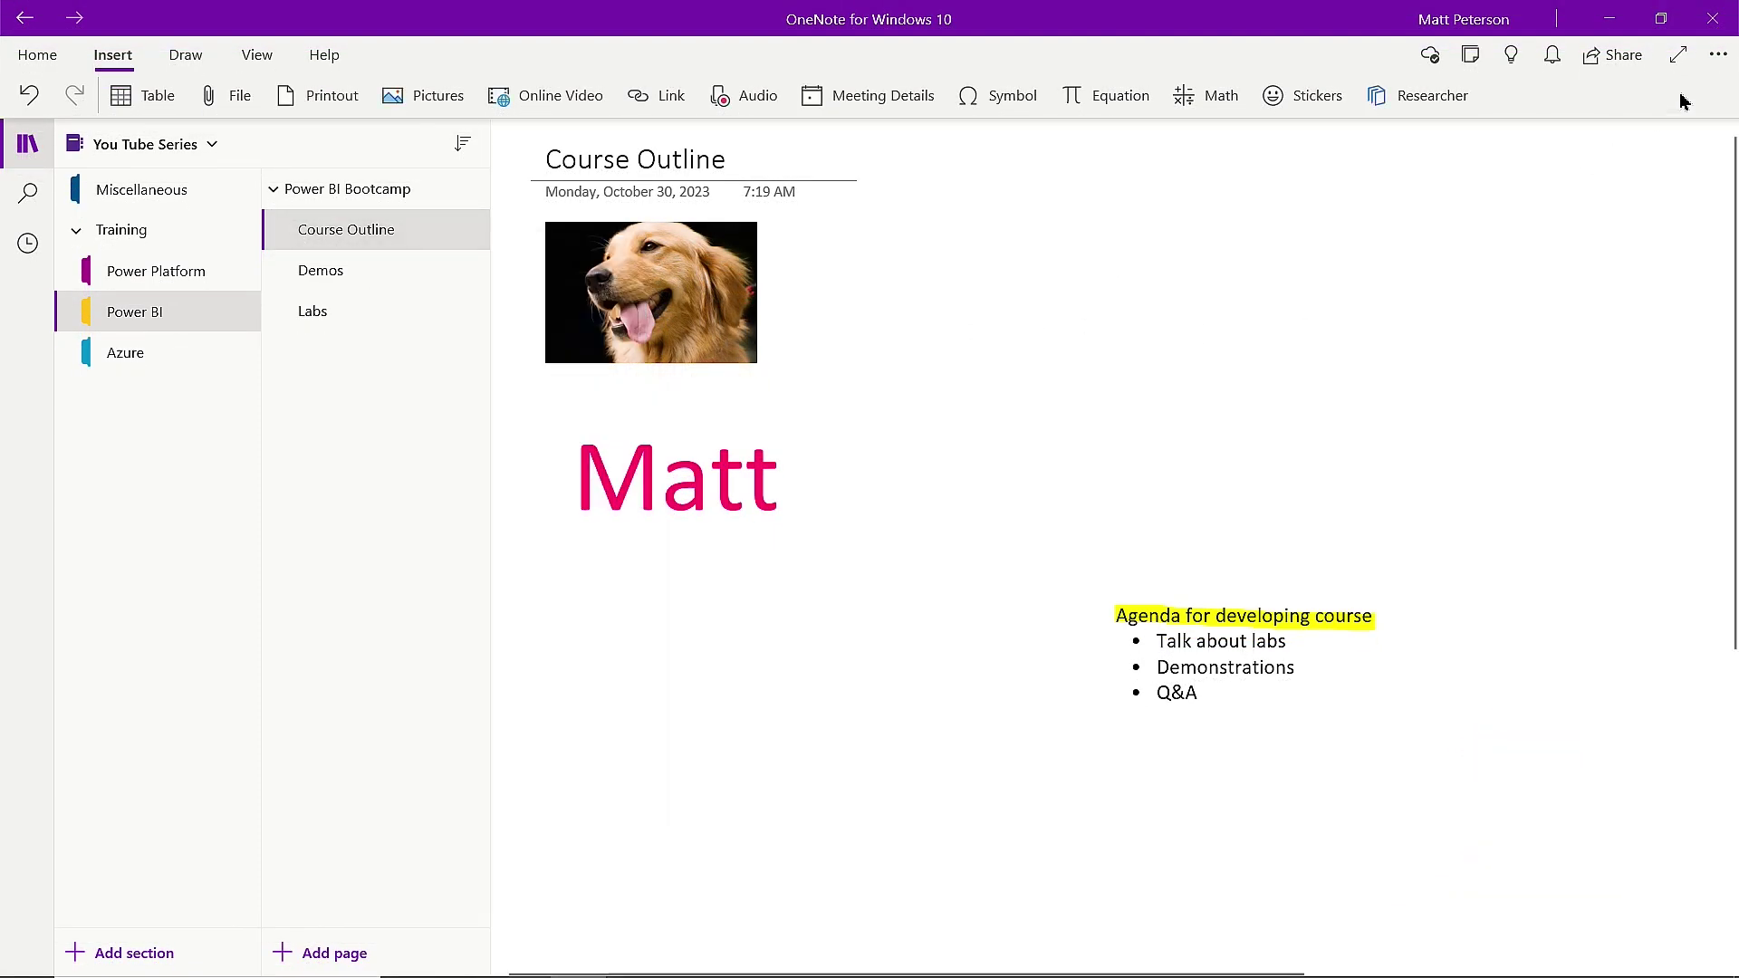
click(1720, 56)
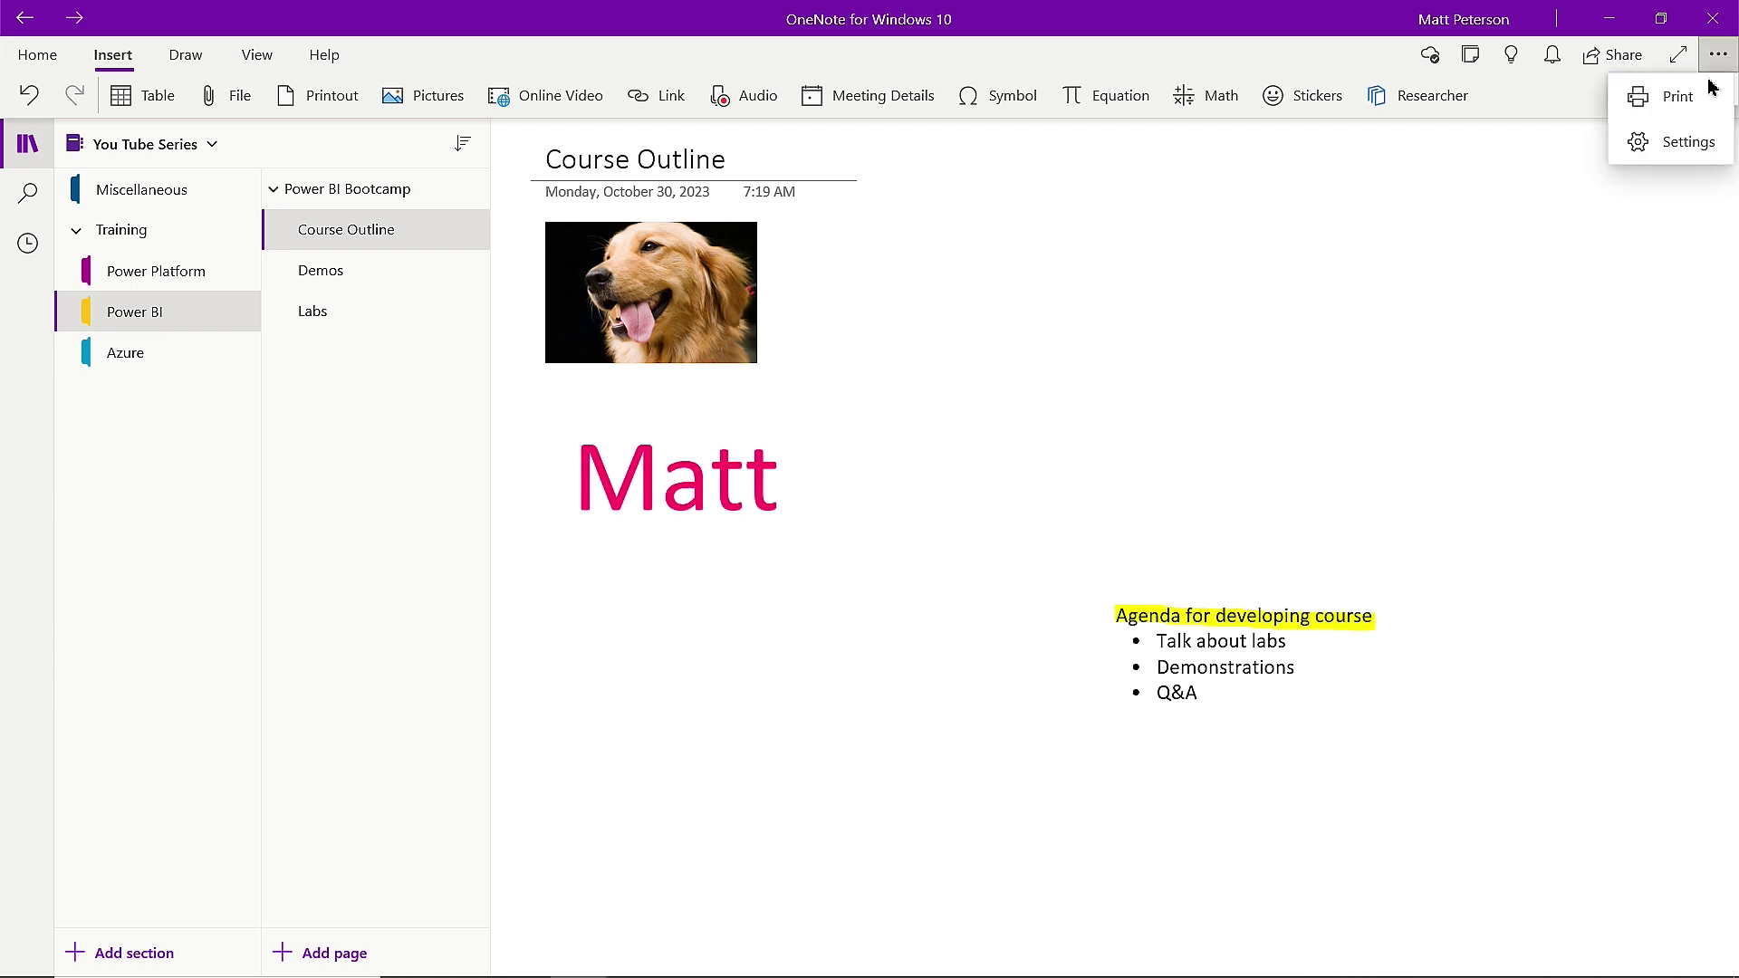
click(1679, 145)
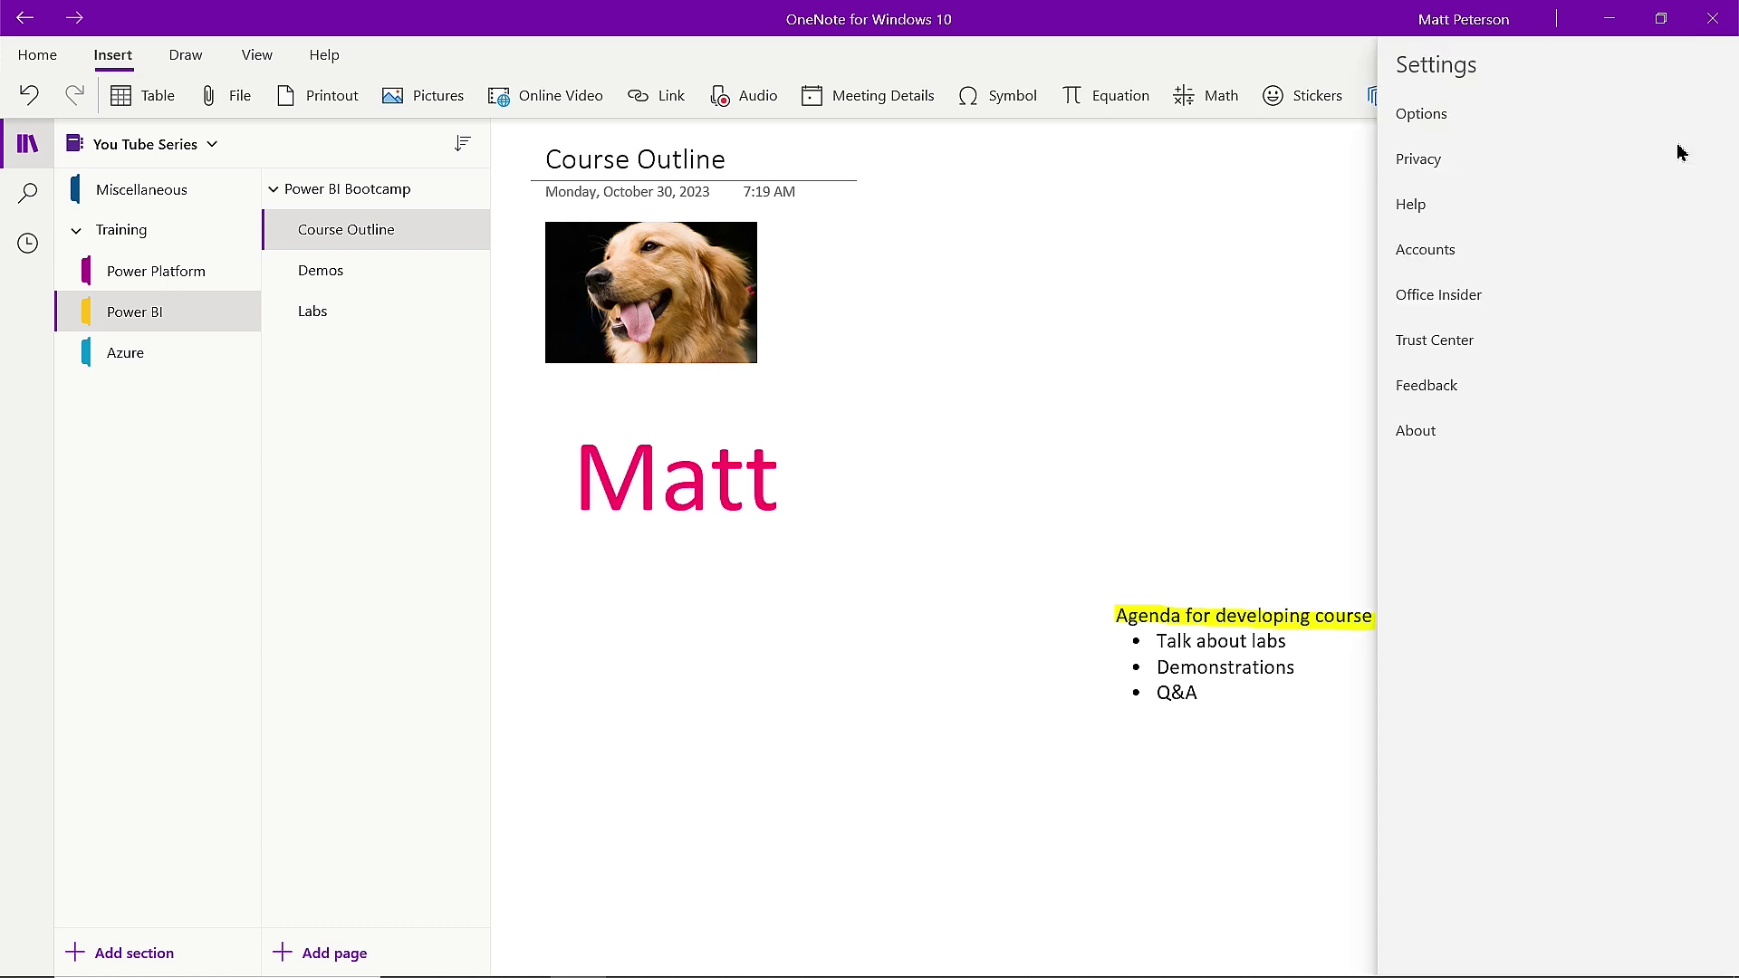
Switch Enable Page Previews on in Options, then return to the Course Outline page.
click(1440, 116)
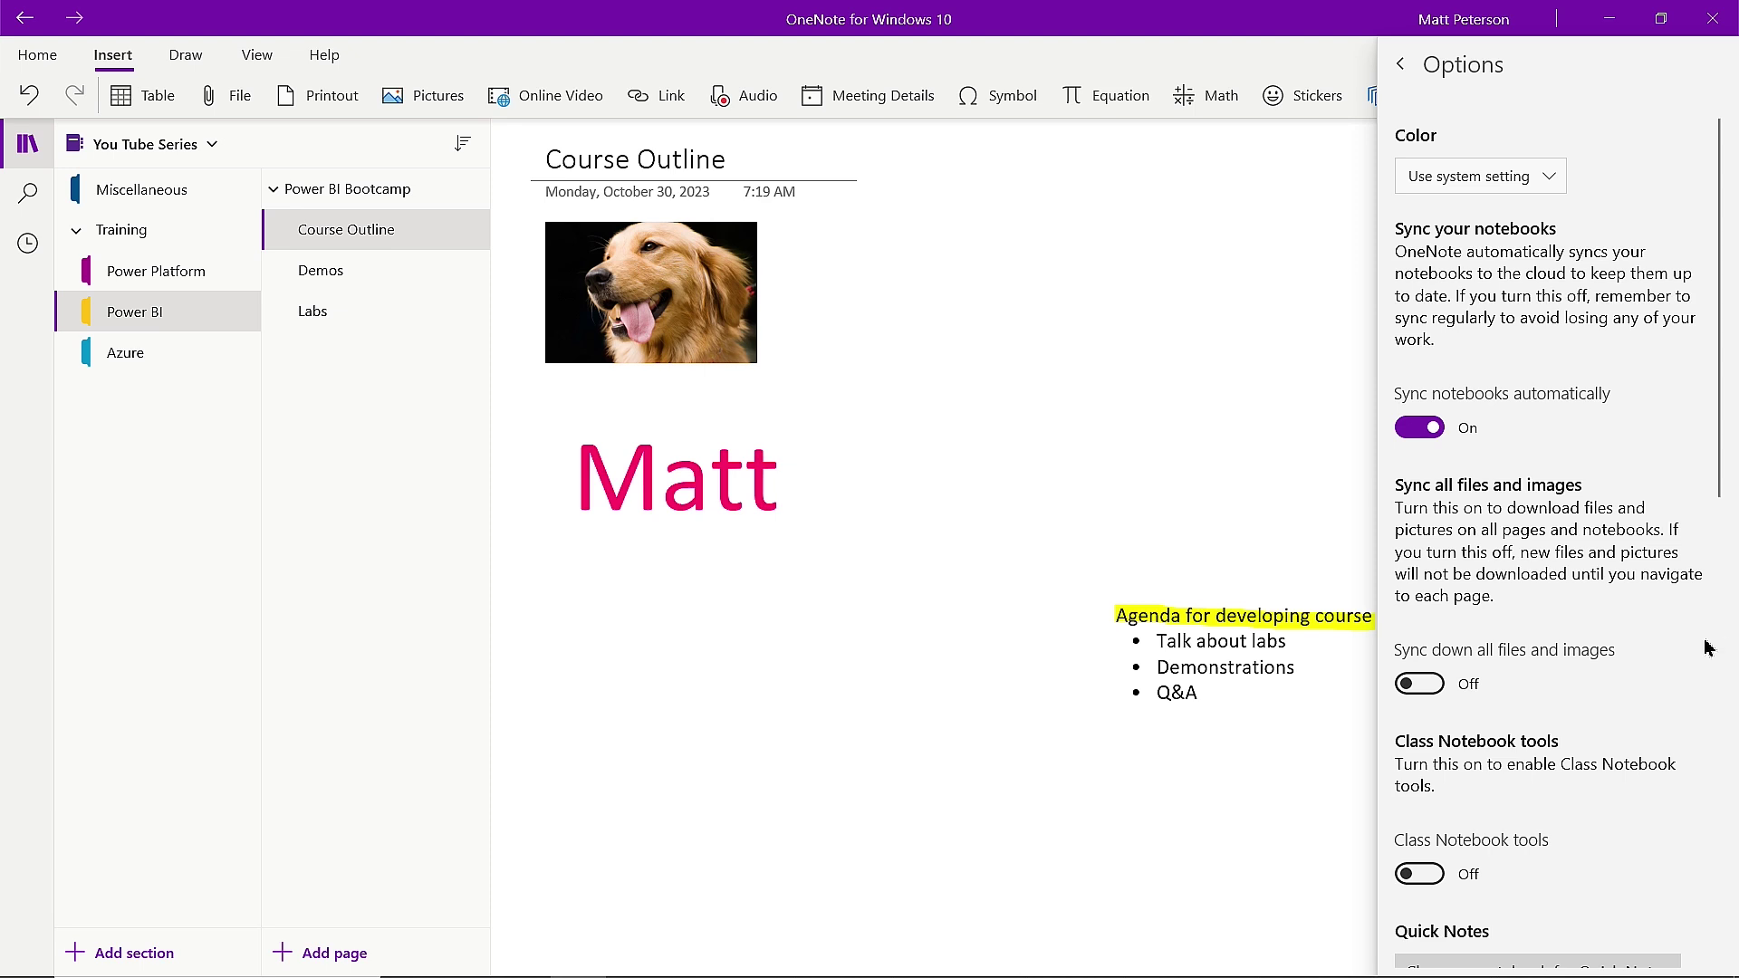
scroll(1571, 554, down, 3)
scroll(1571, 554, down, 5)
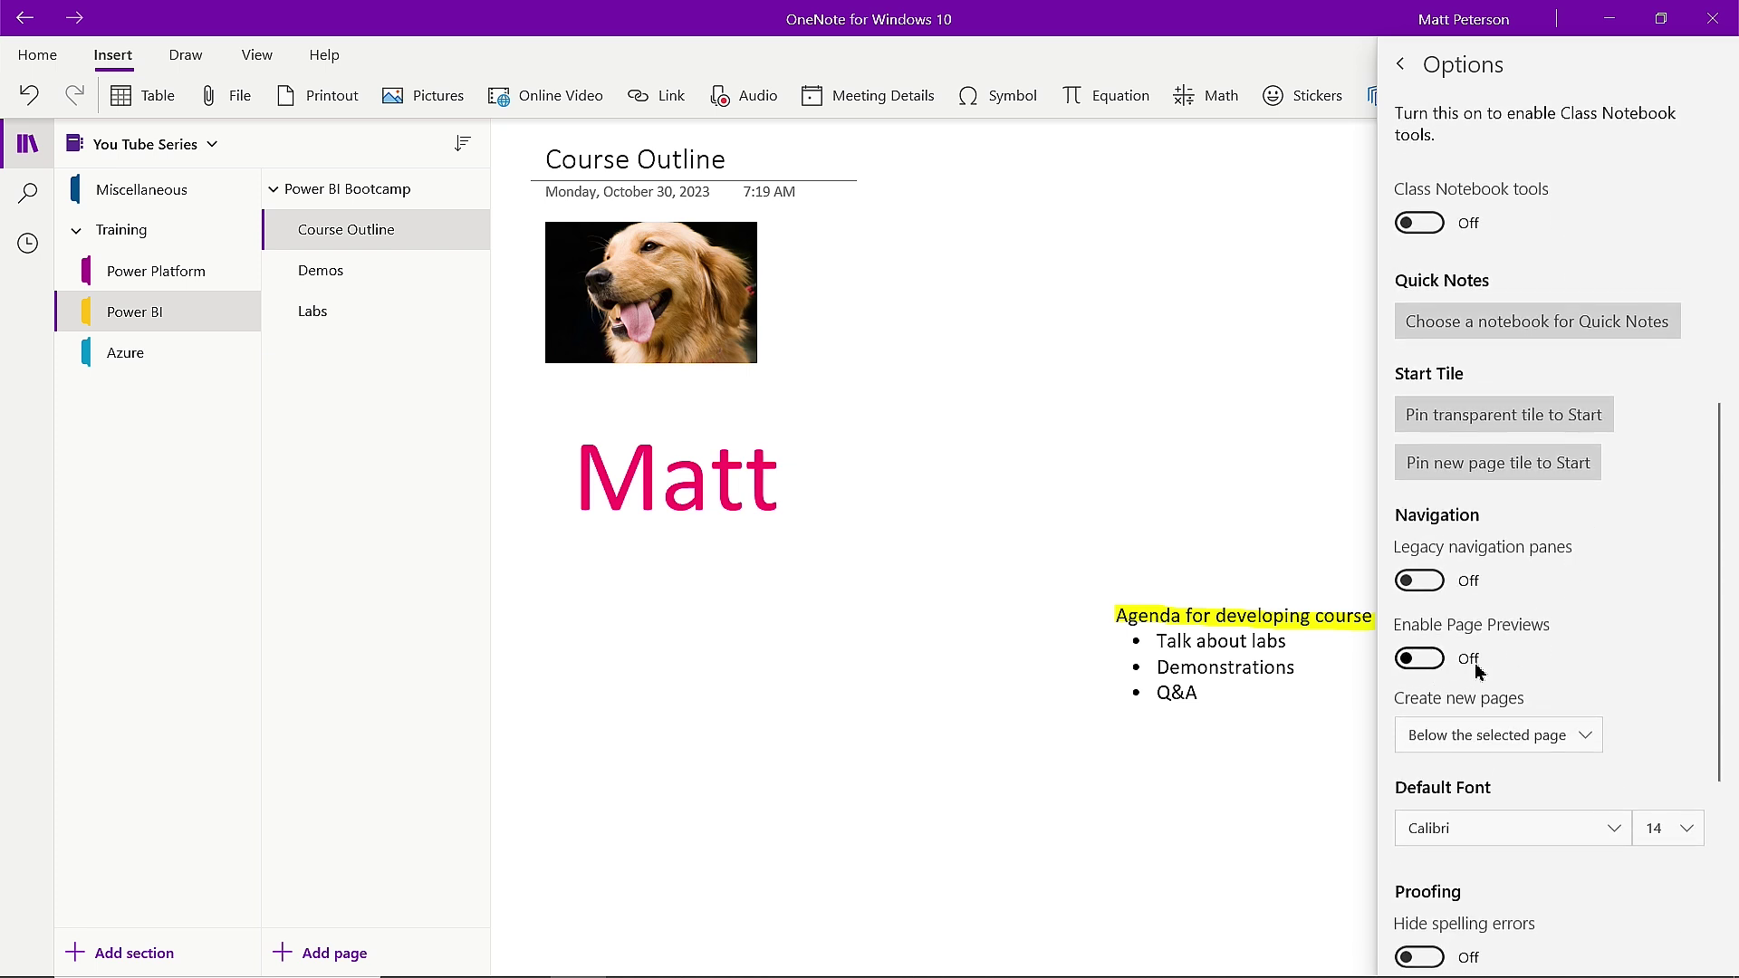
click(1406, 673)
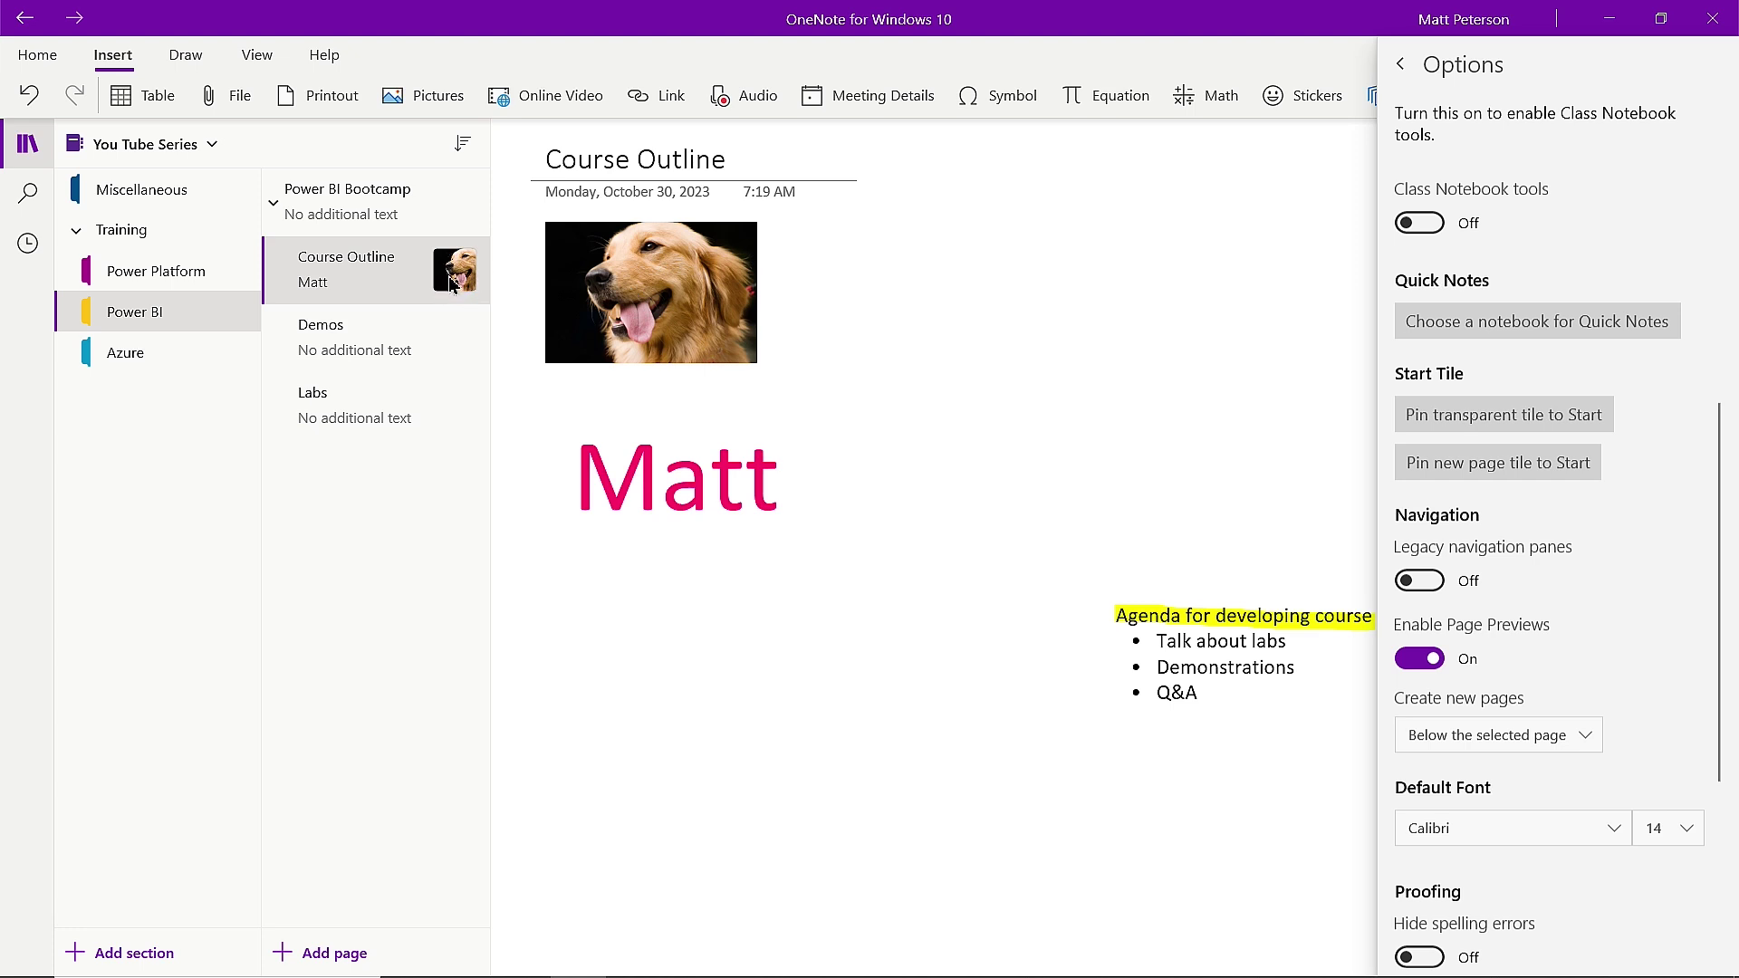
click(1401, 82)
click(1155, 290)
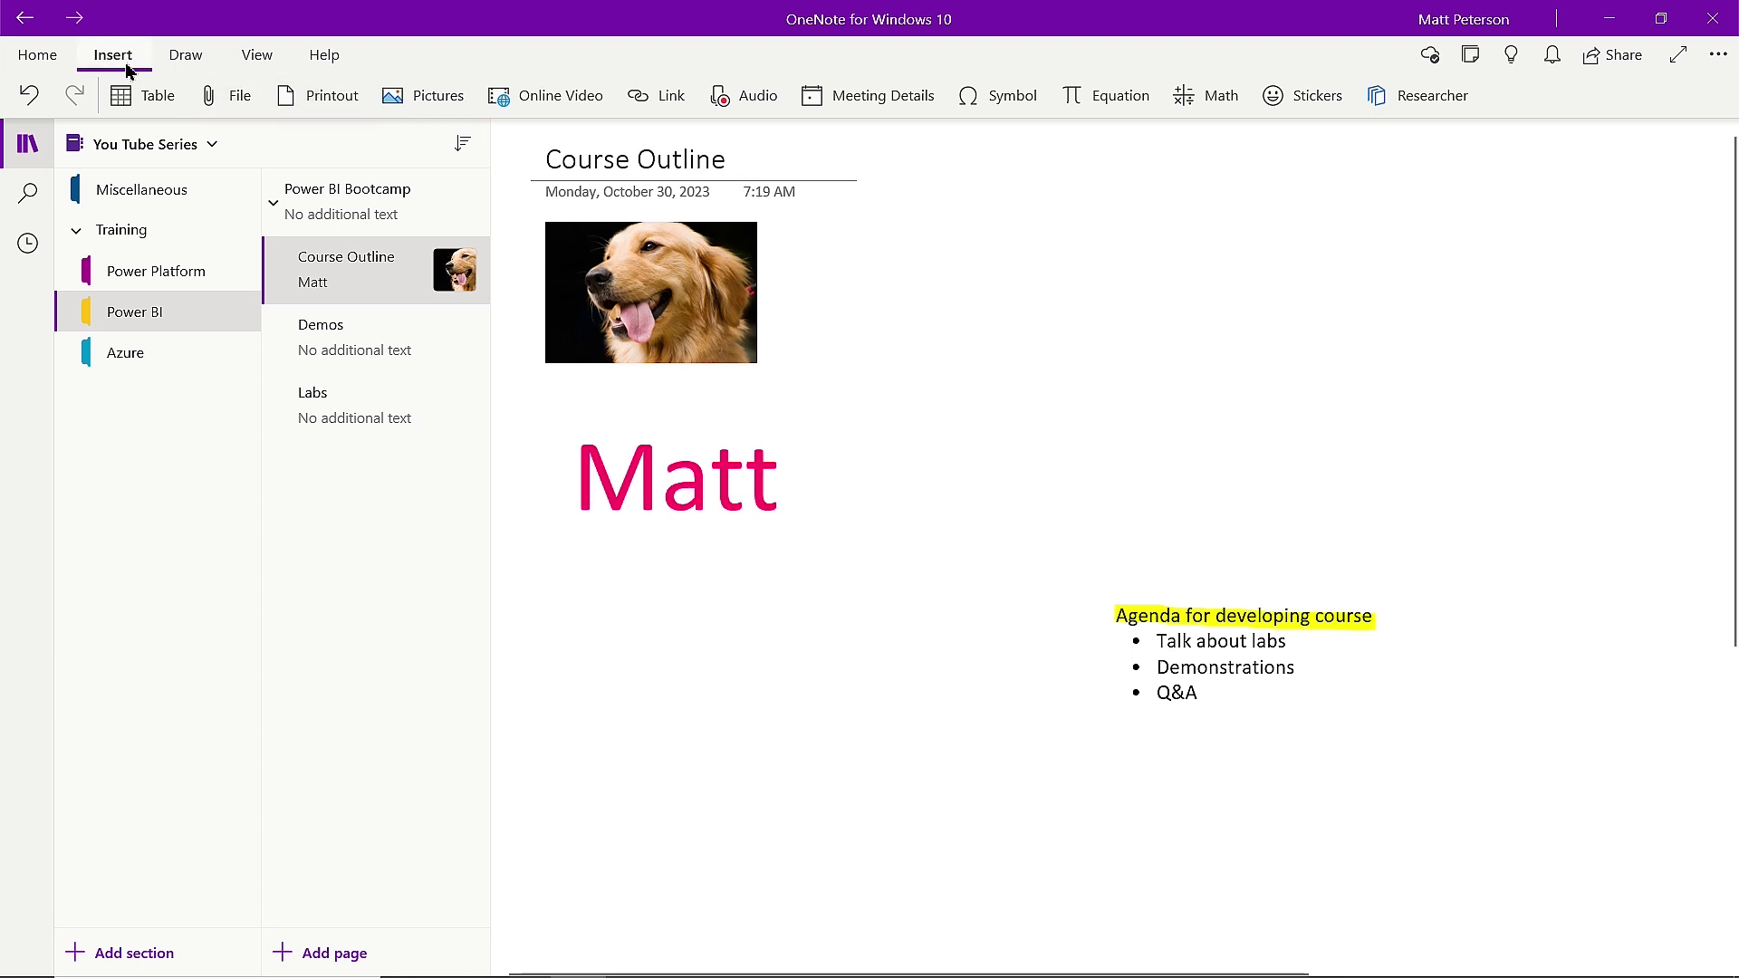
Allow microphone access and record a 13-second audio clip onto the Course Outline page.
click(757, 96)
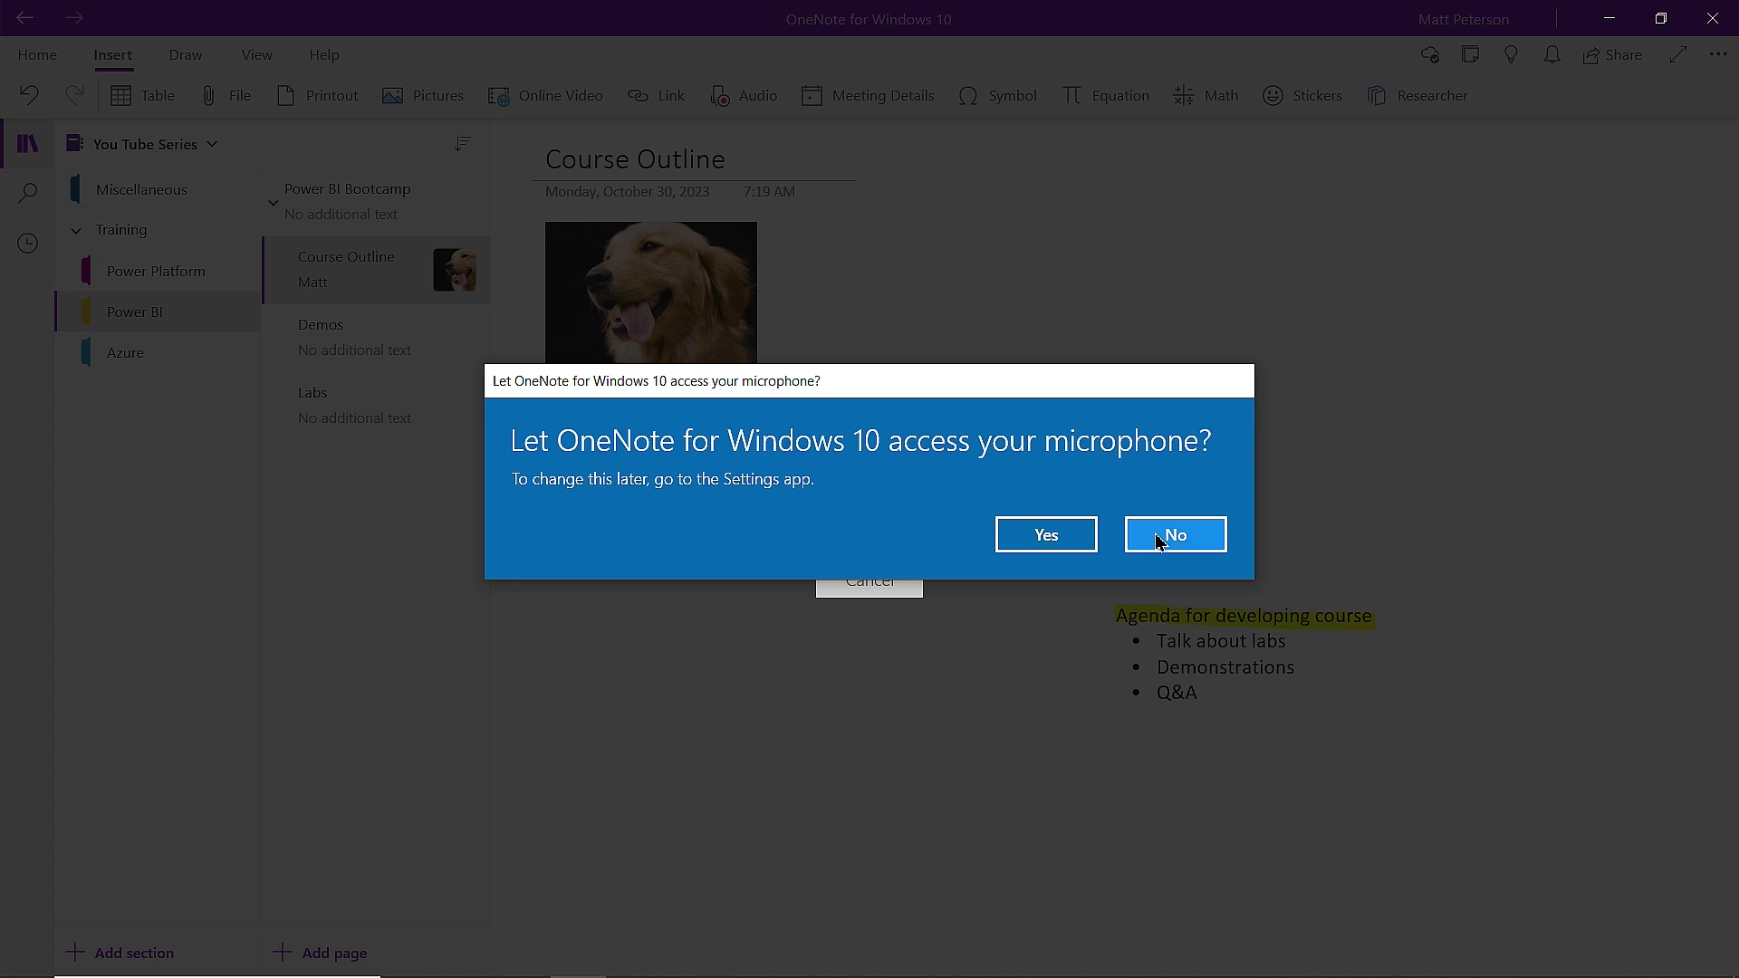
click(1037, 539)
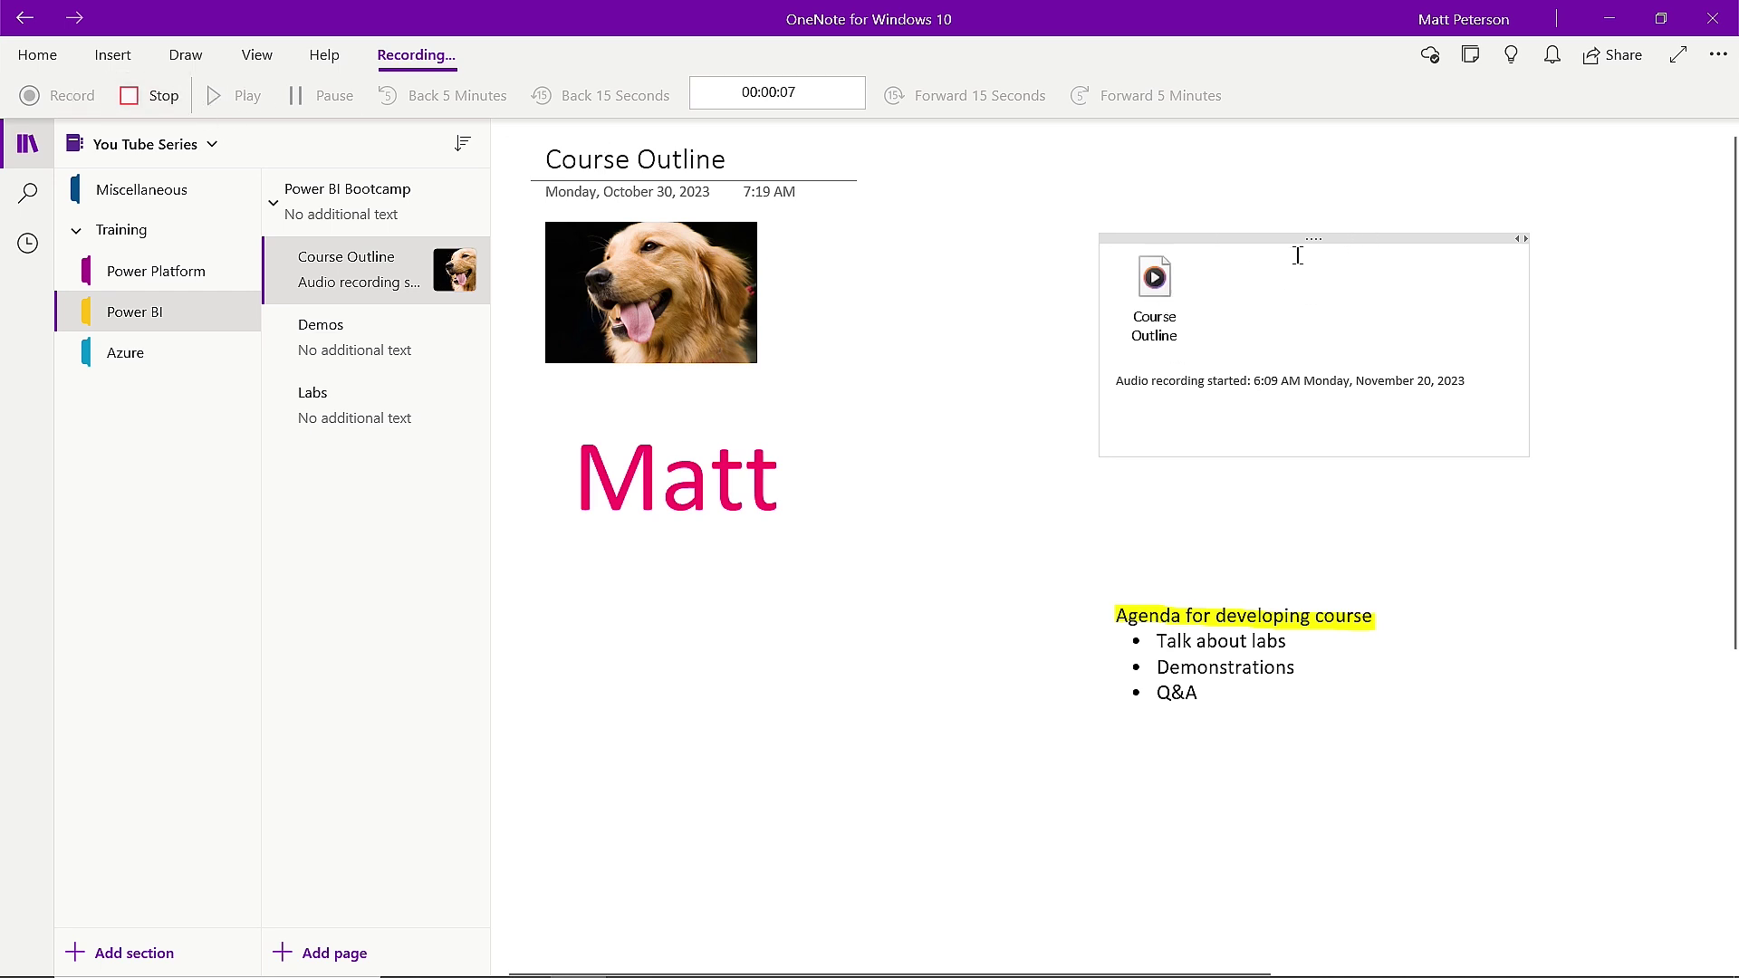
click(1321, 240)
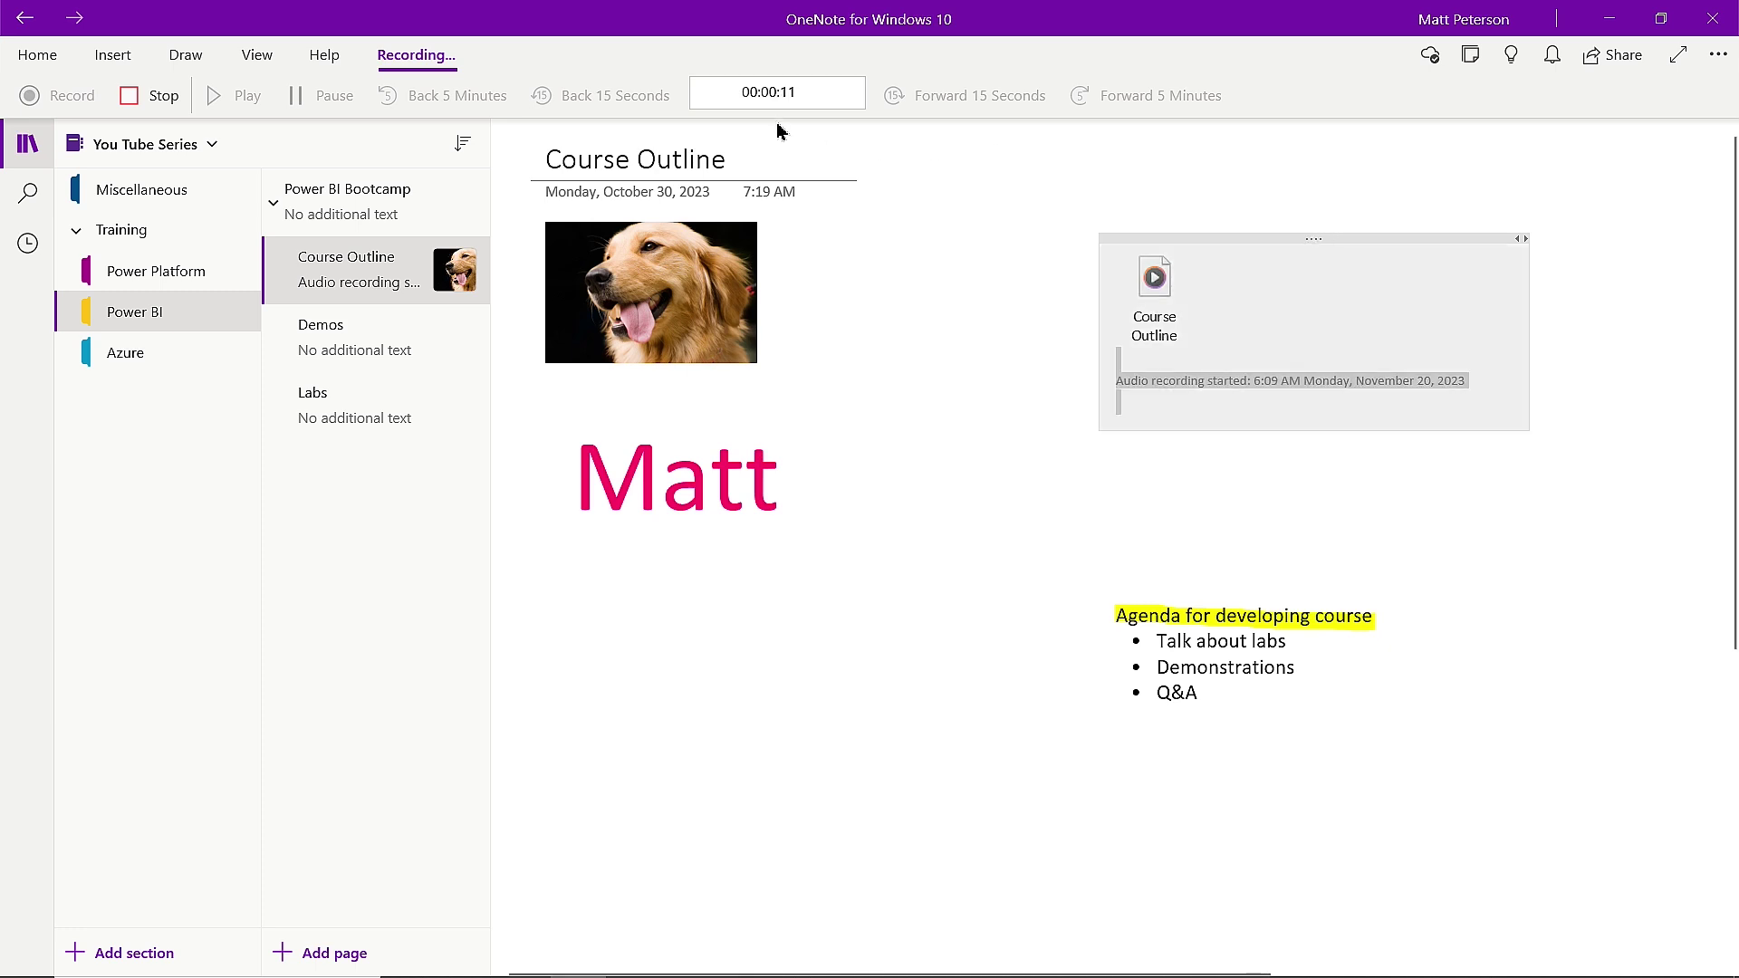
click(154, 100)
click(1206, 479)
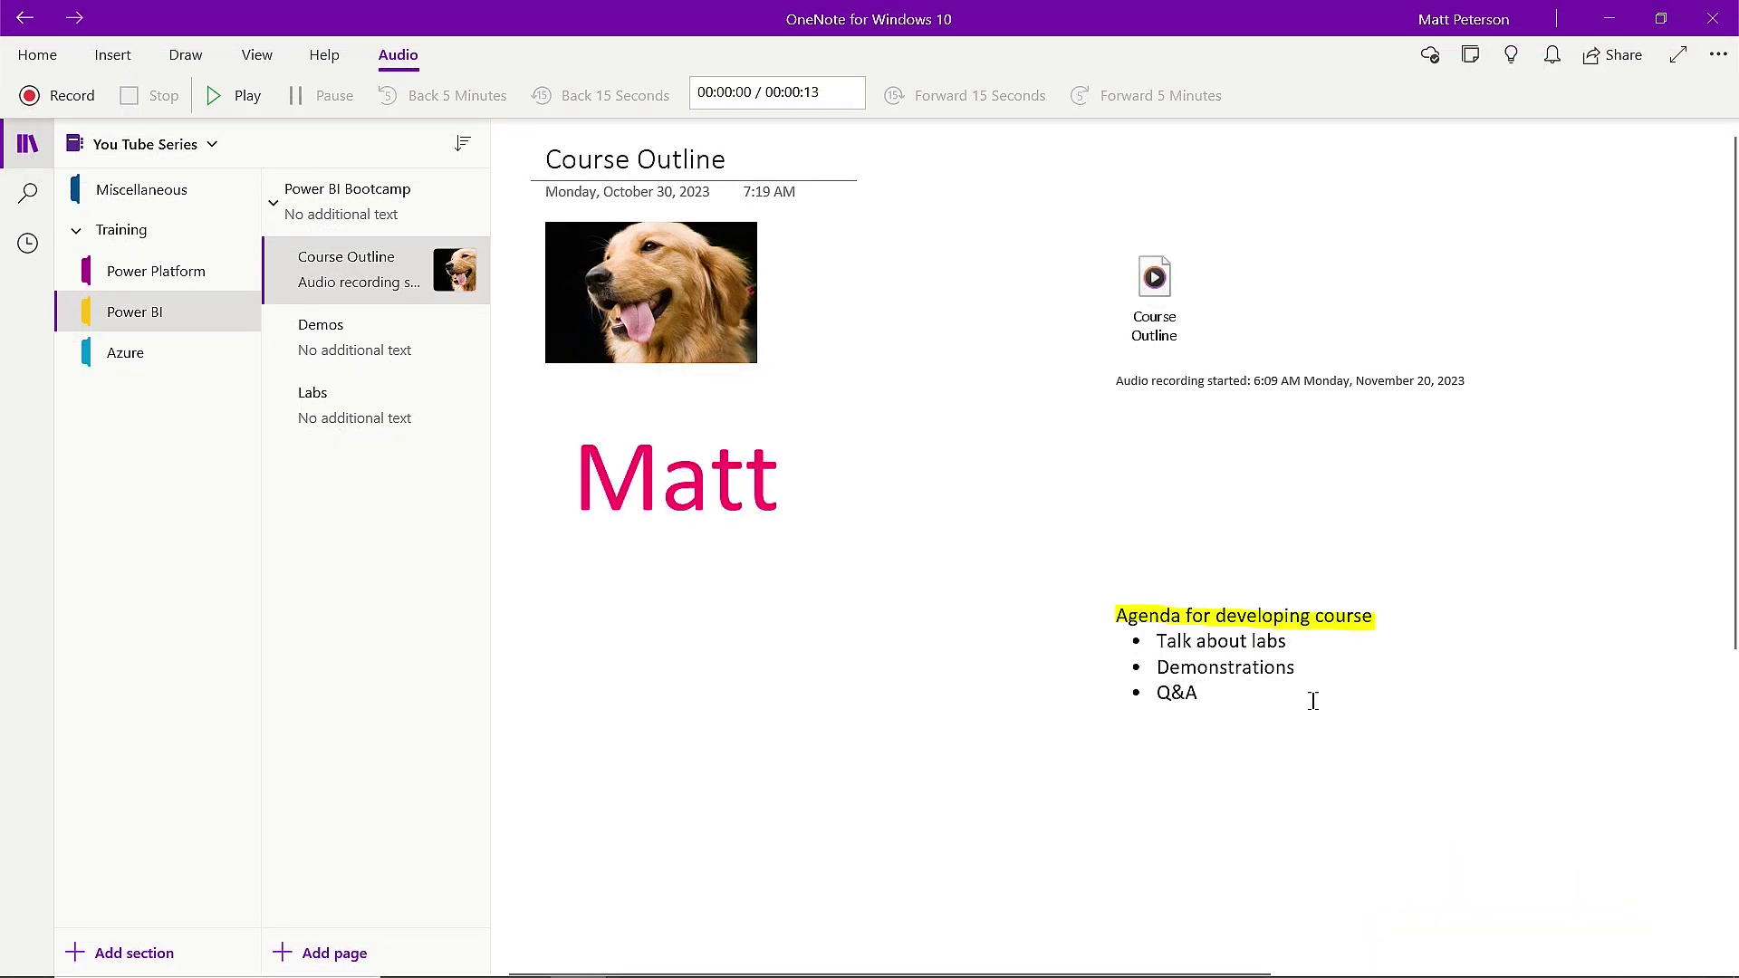
Place the cursor below Matt and bring up the Insert table size grid.
click(113, 55)
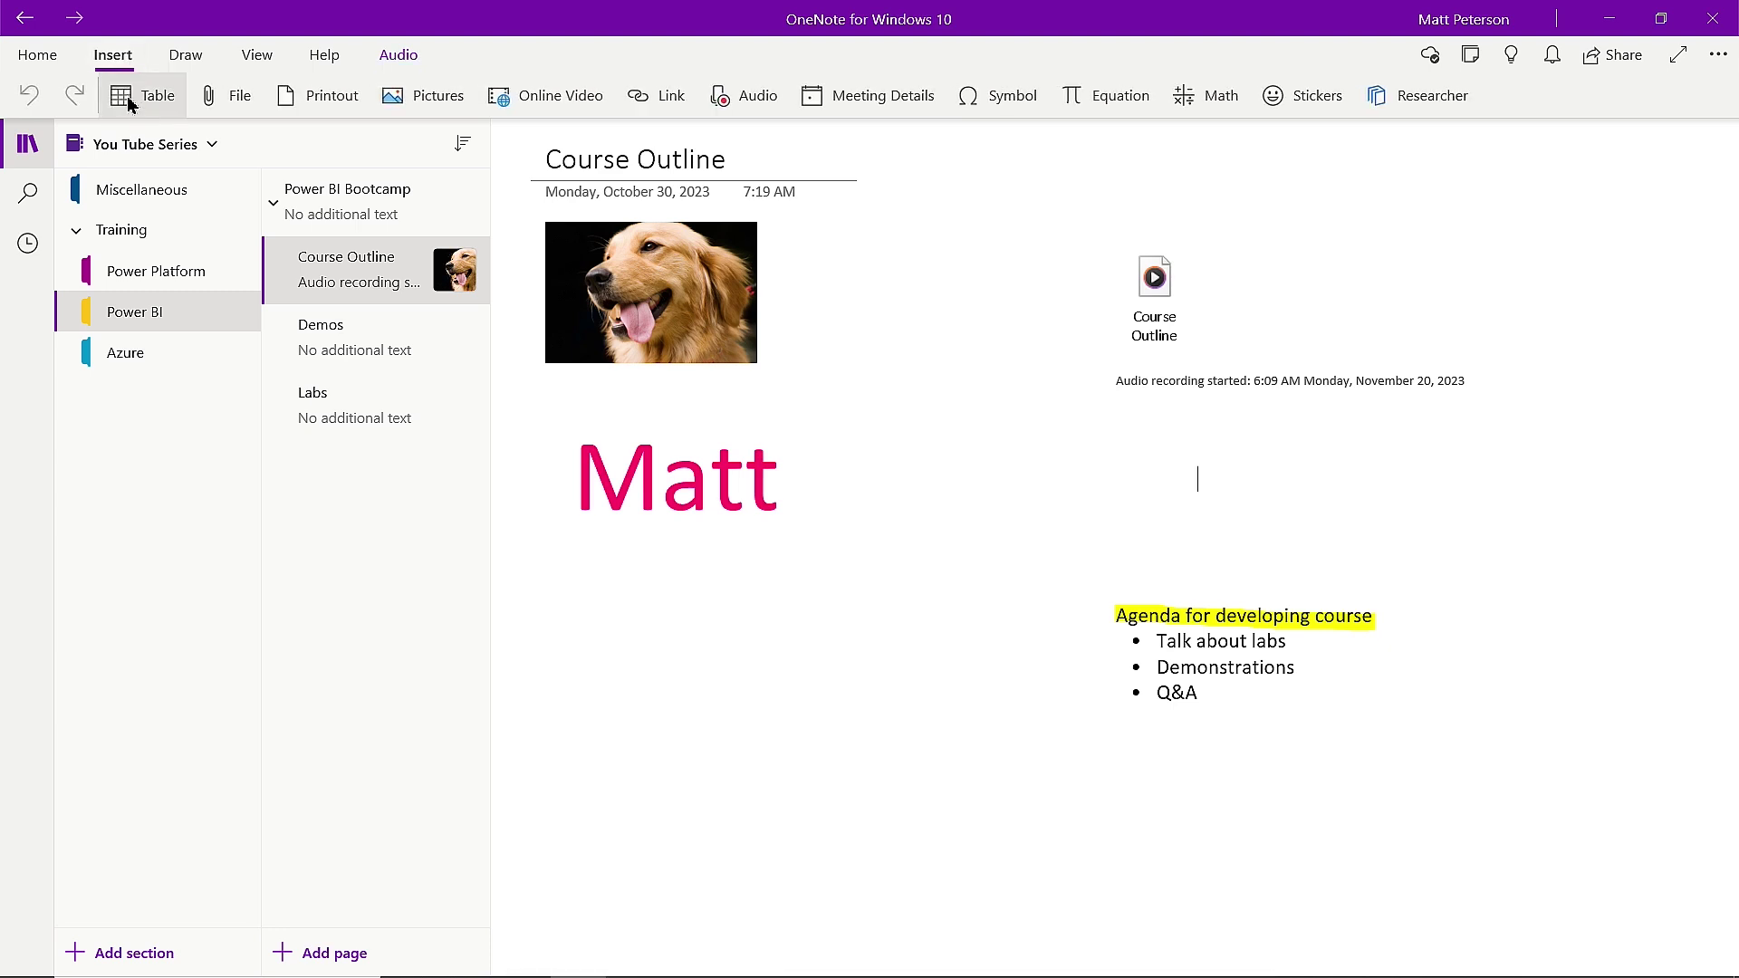
click(594, 589)
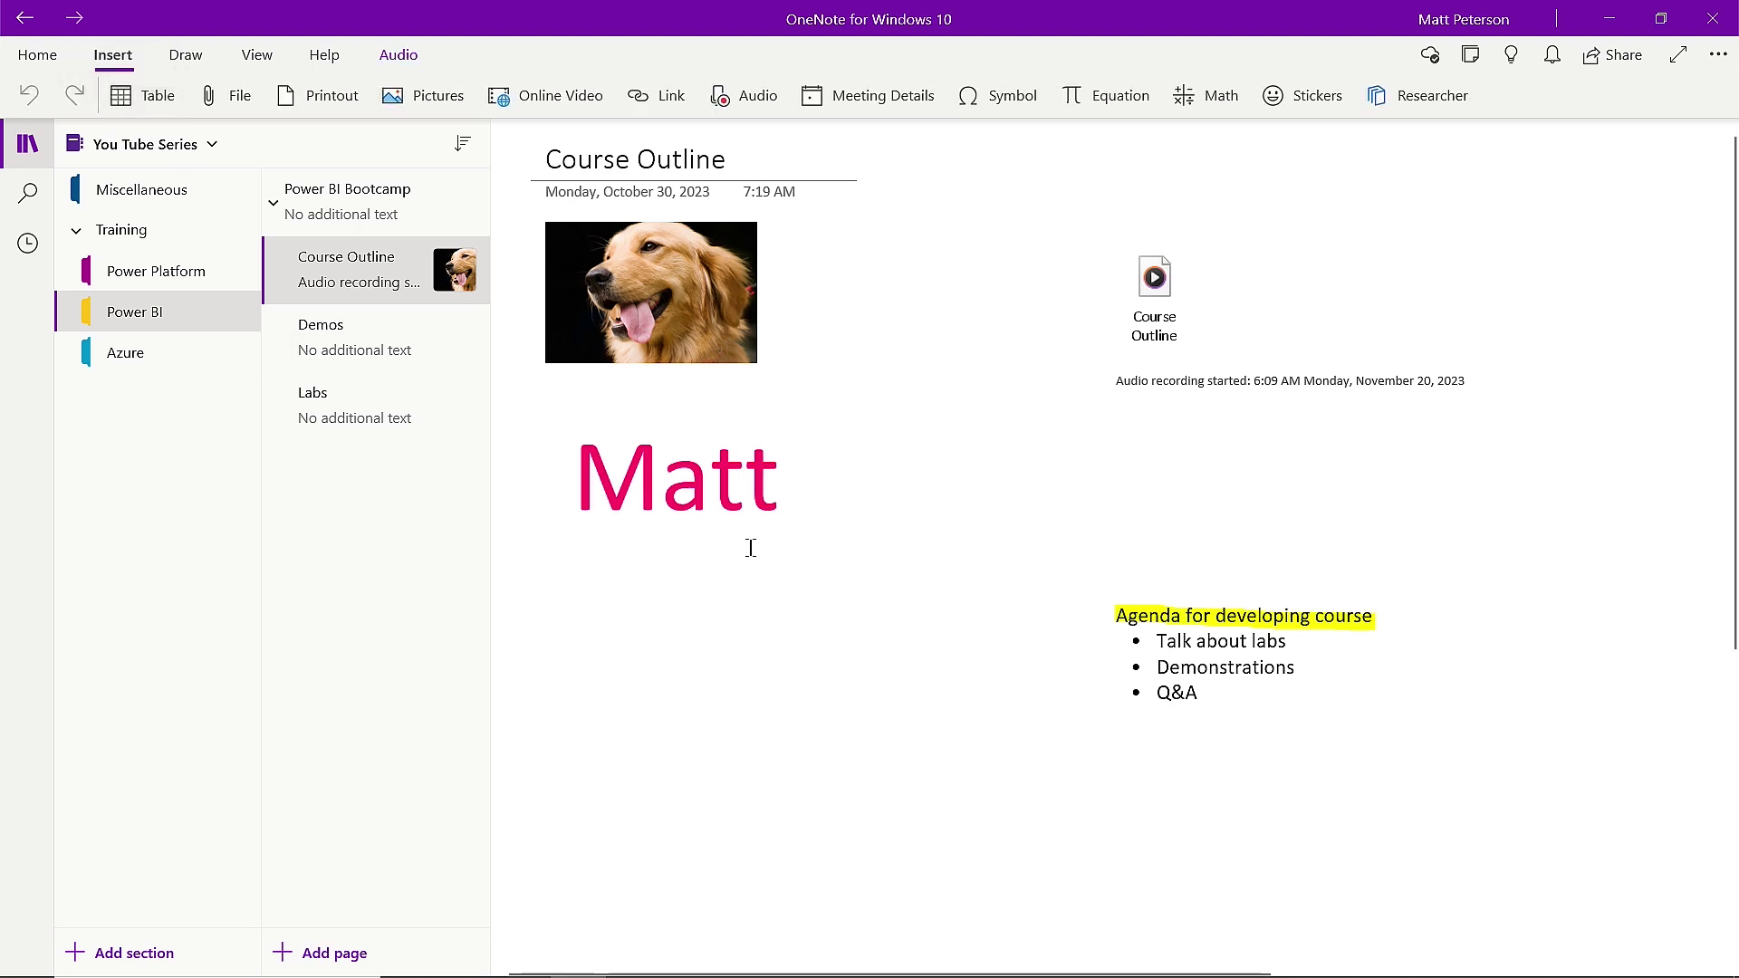
click(147, 104)
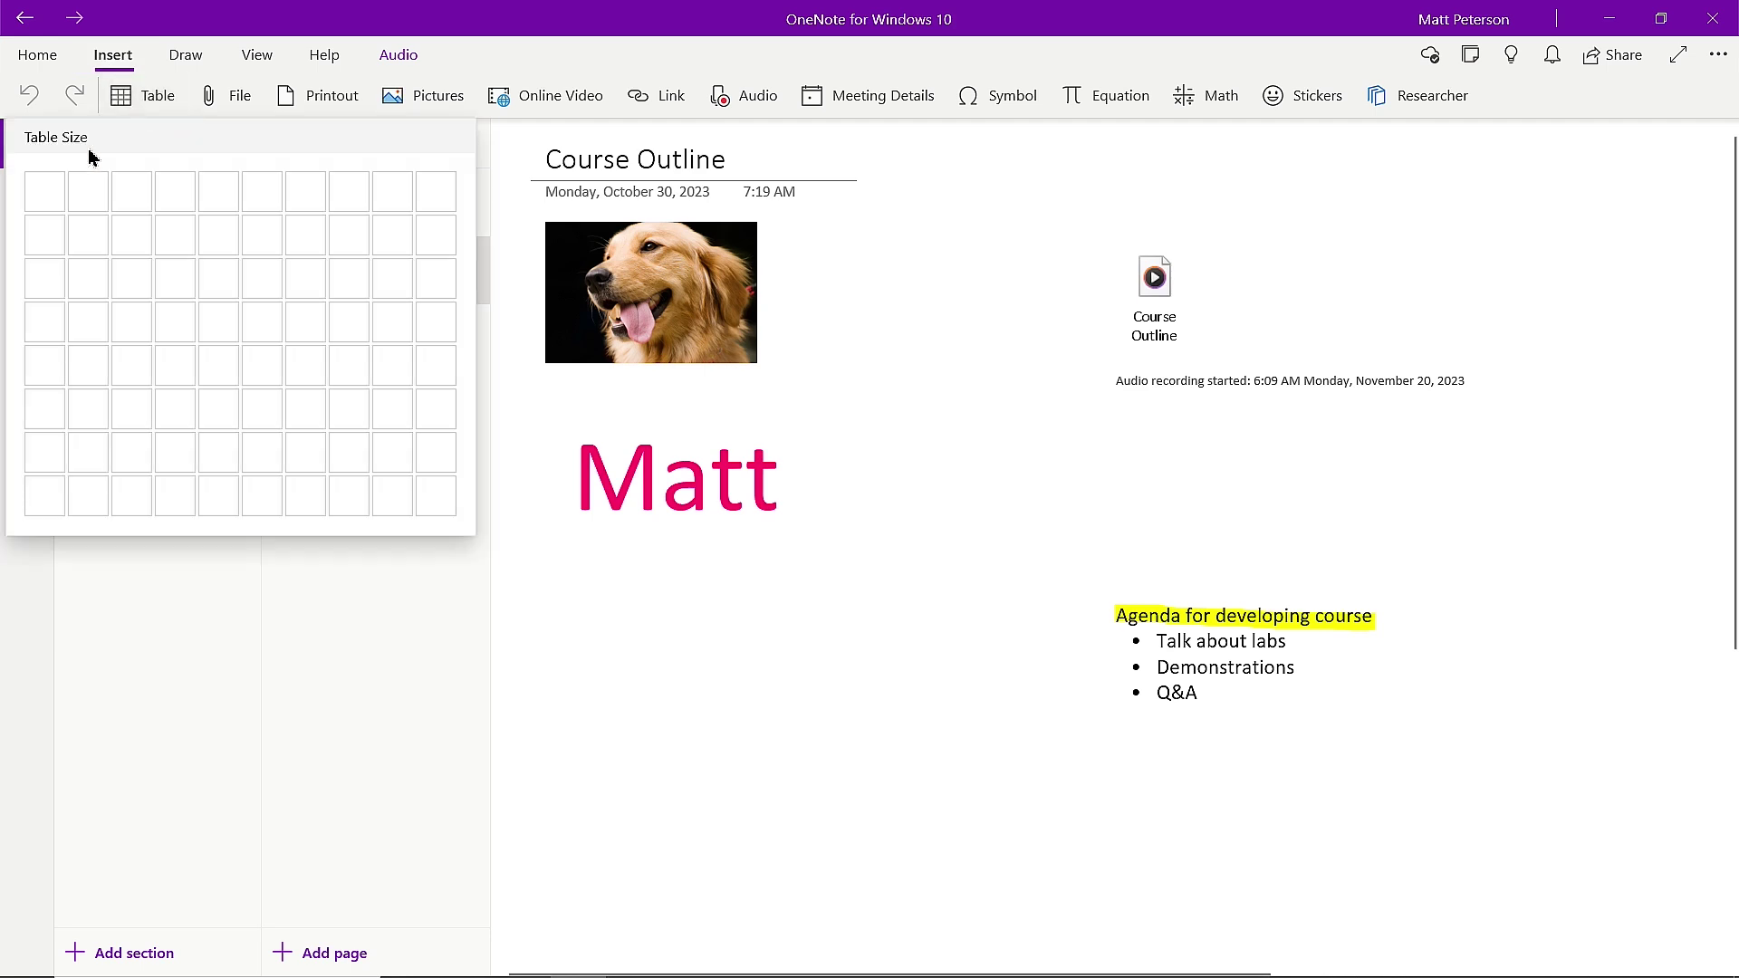
Insert a 2 x 3 table with Name and Favorite Animal headers, Dog and Lizard rows, plus a blank row.
click(97, 286)
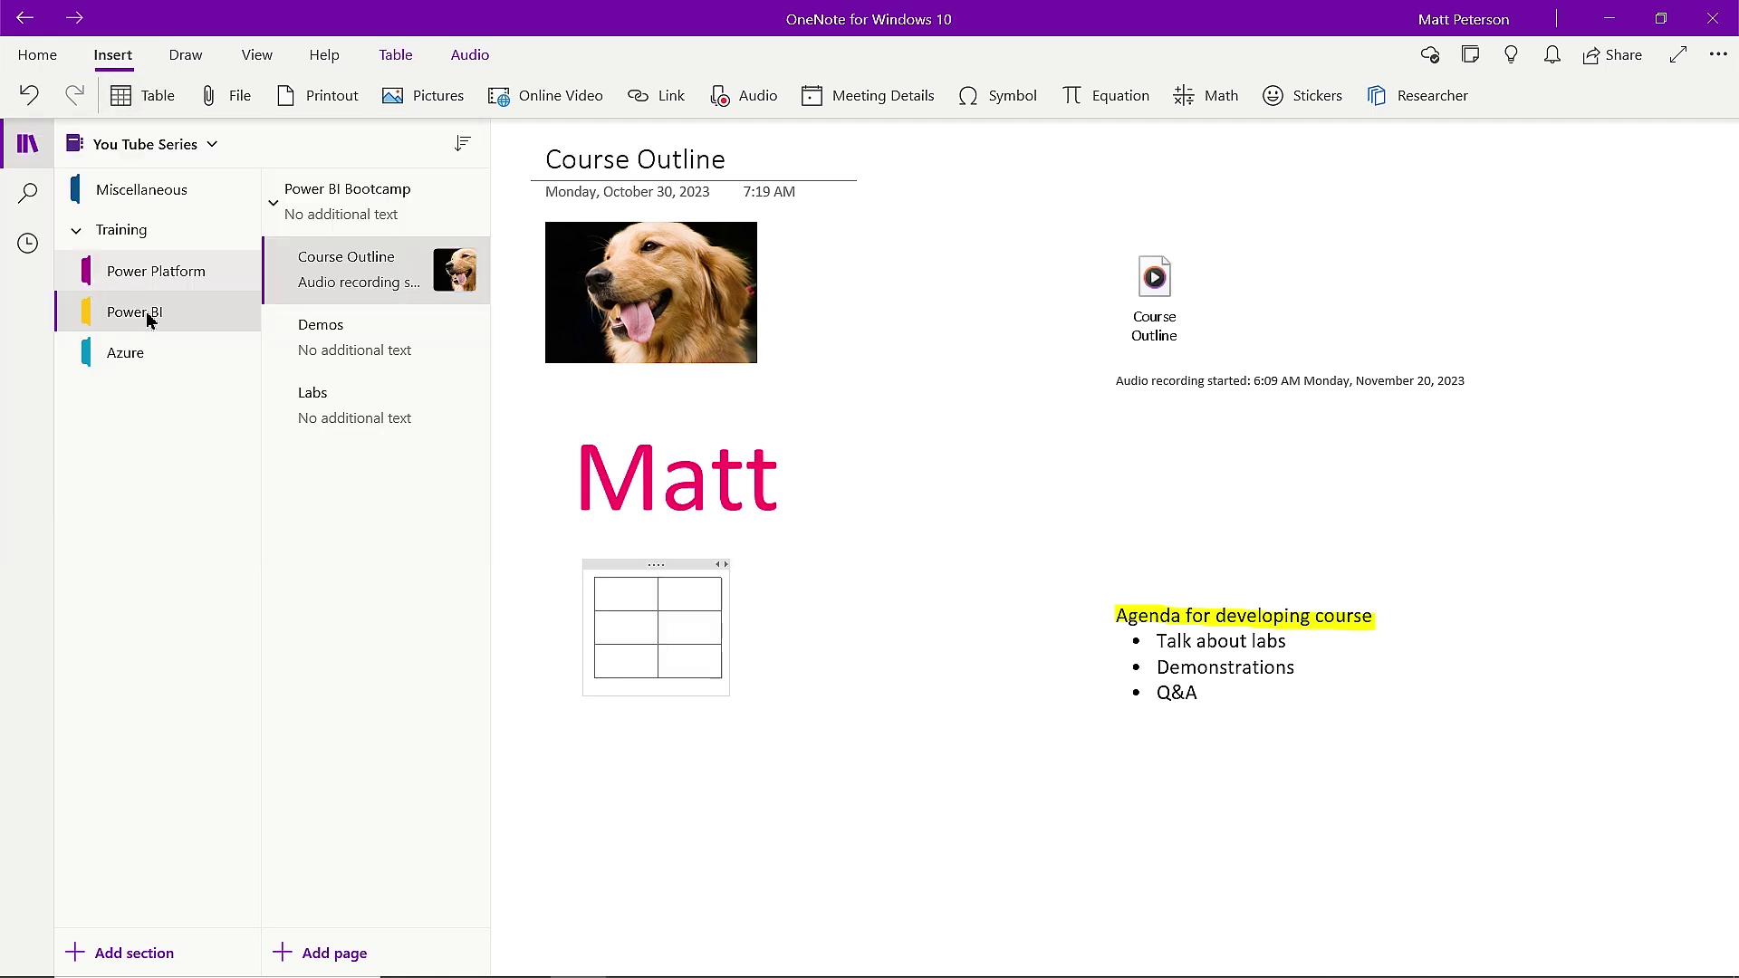
text(N)
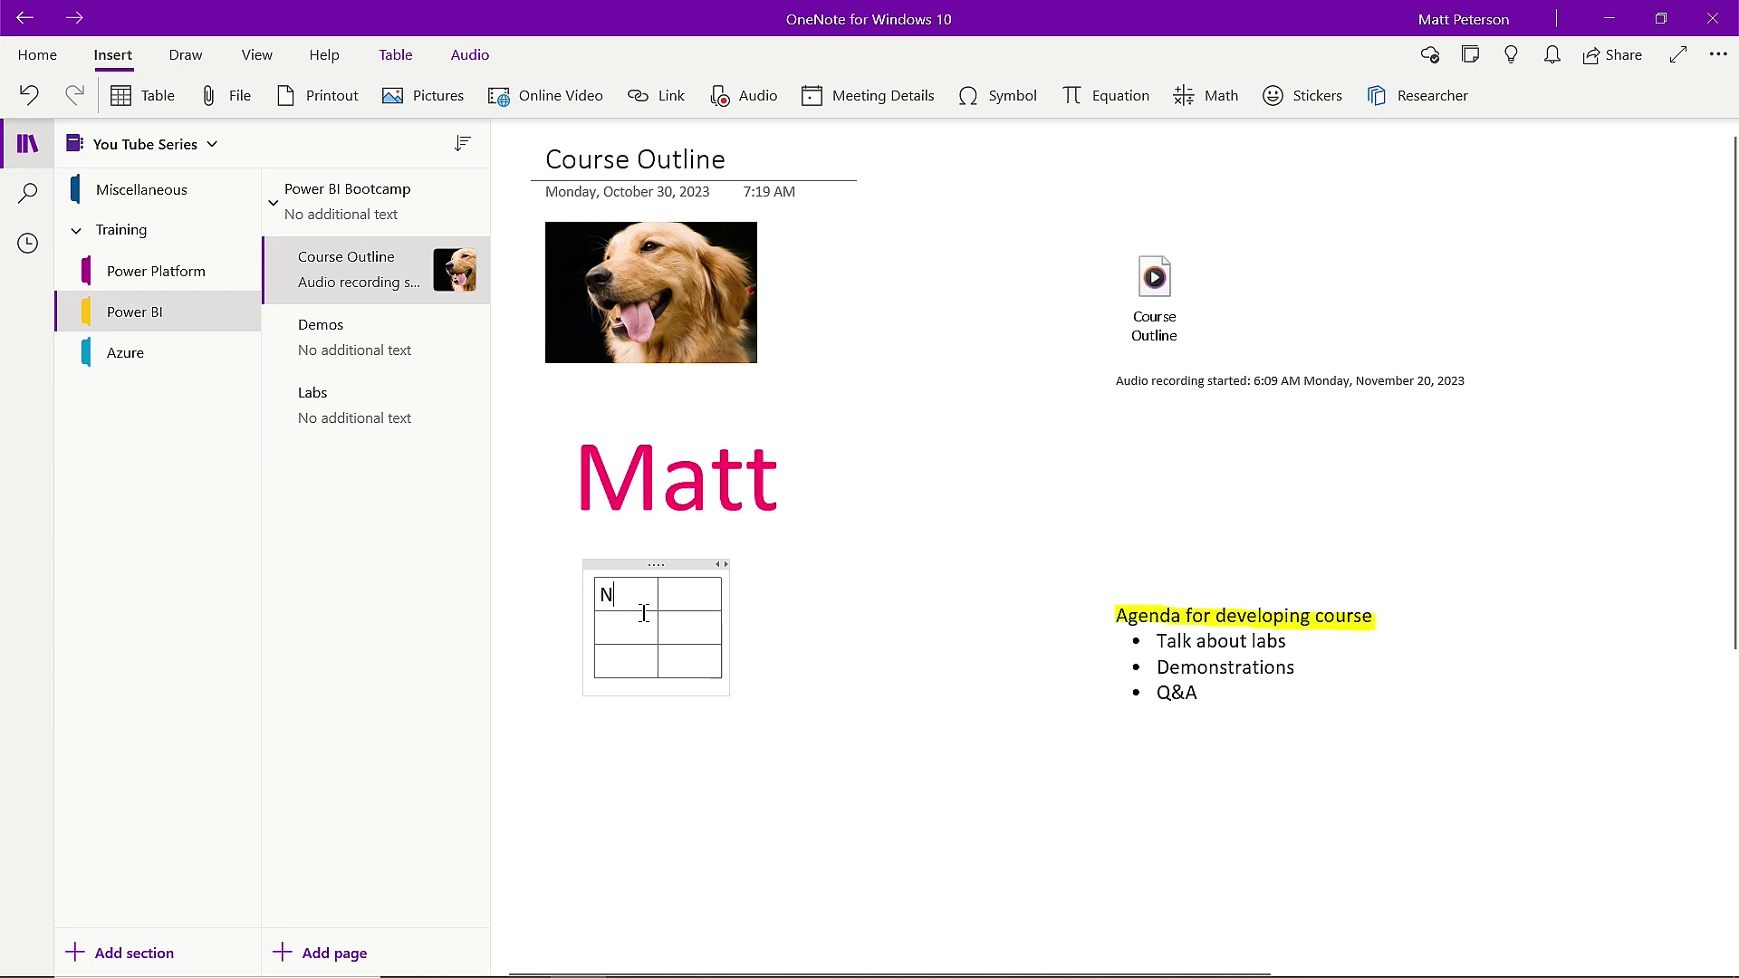
text(ame)
click(688, 589)
text(Favorite Animal)
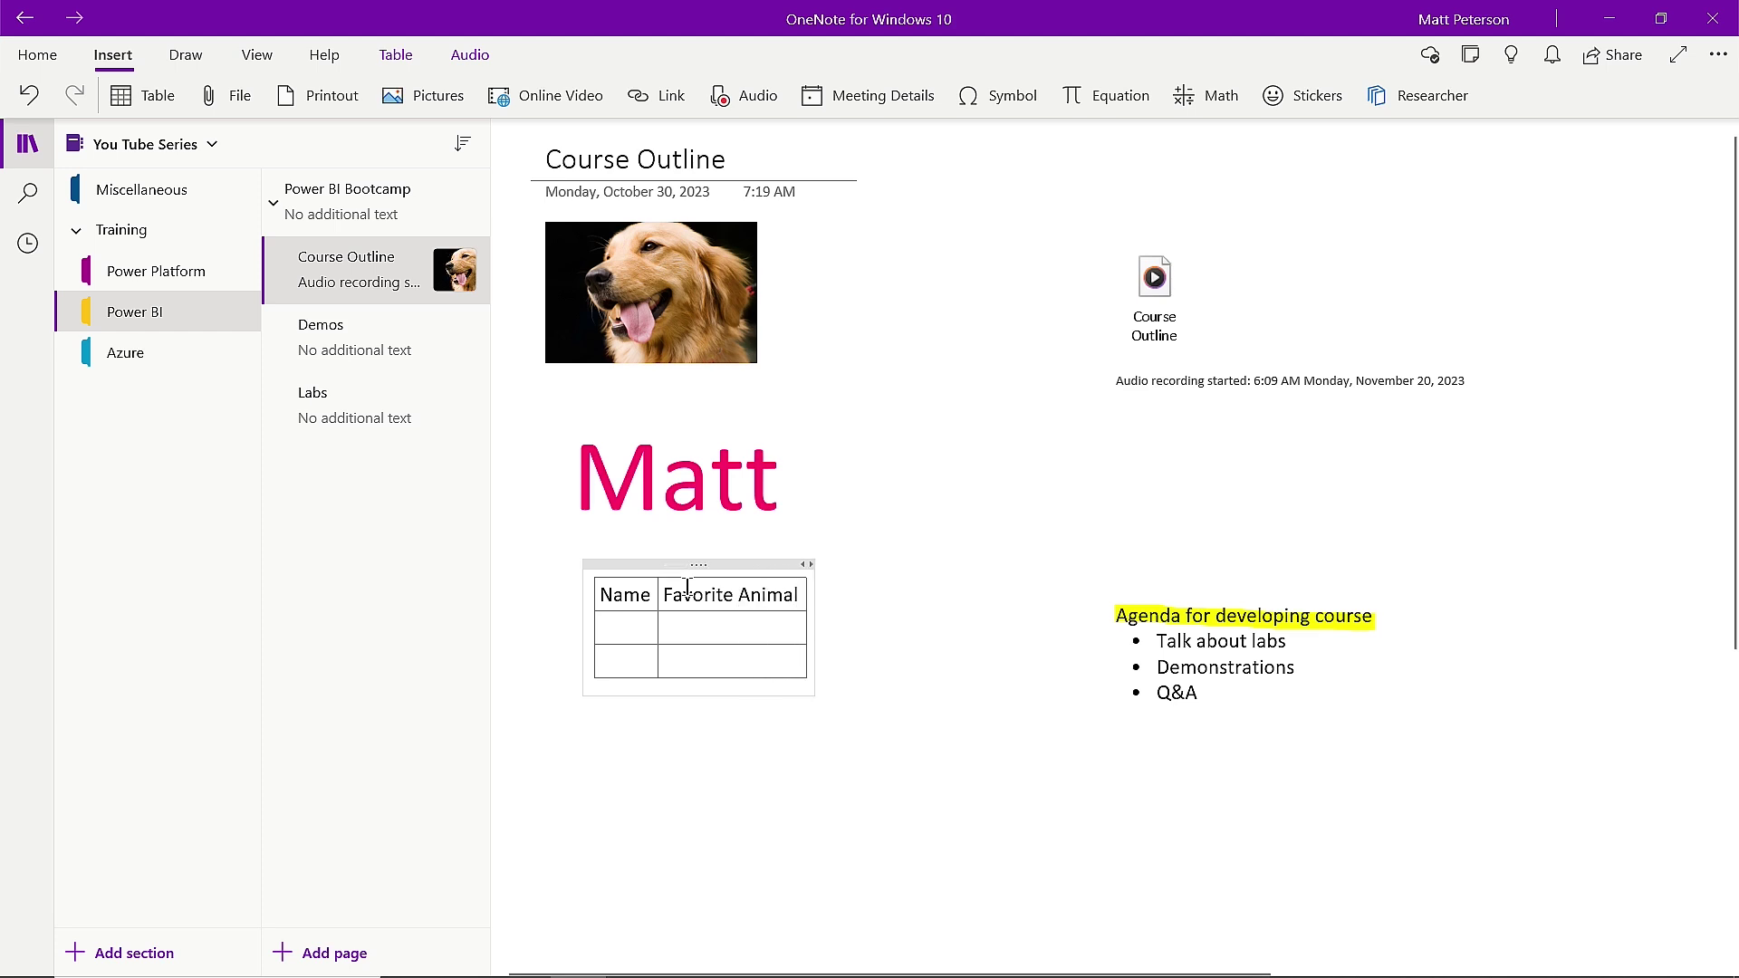
click(610, 633)
text(Jack )
text(Dog)
click(626, 660)
text(Lay)
text(Lizard)
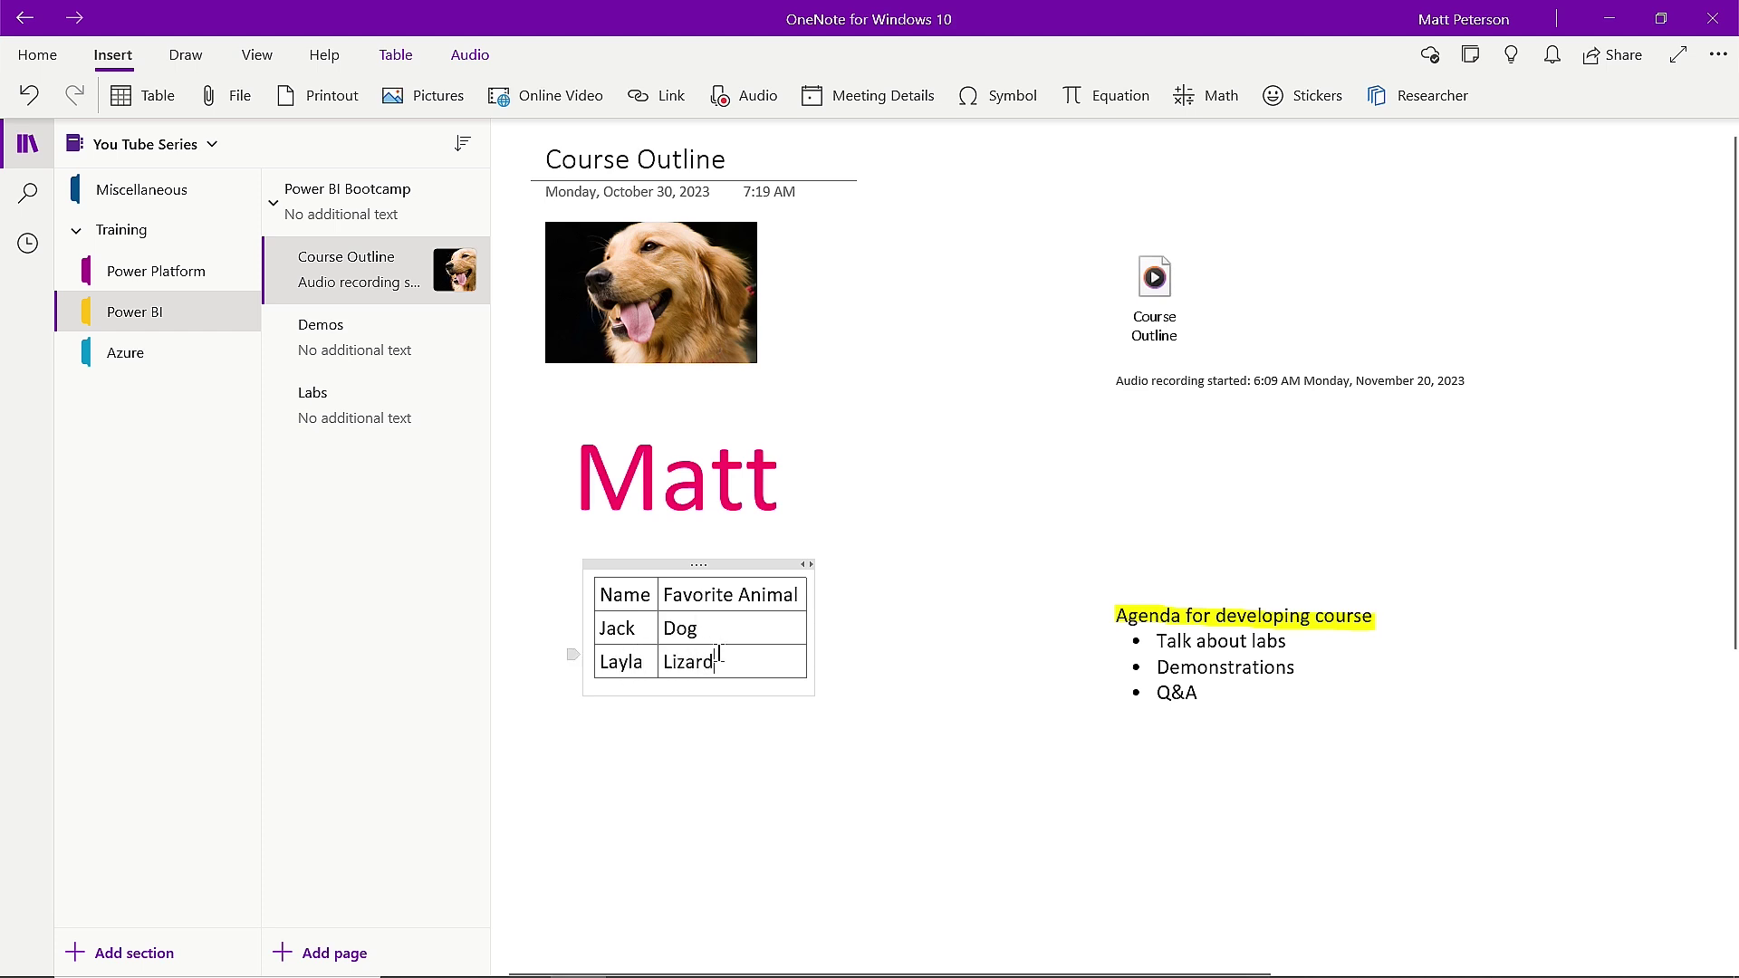
key(Tab)
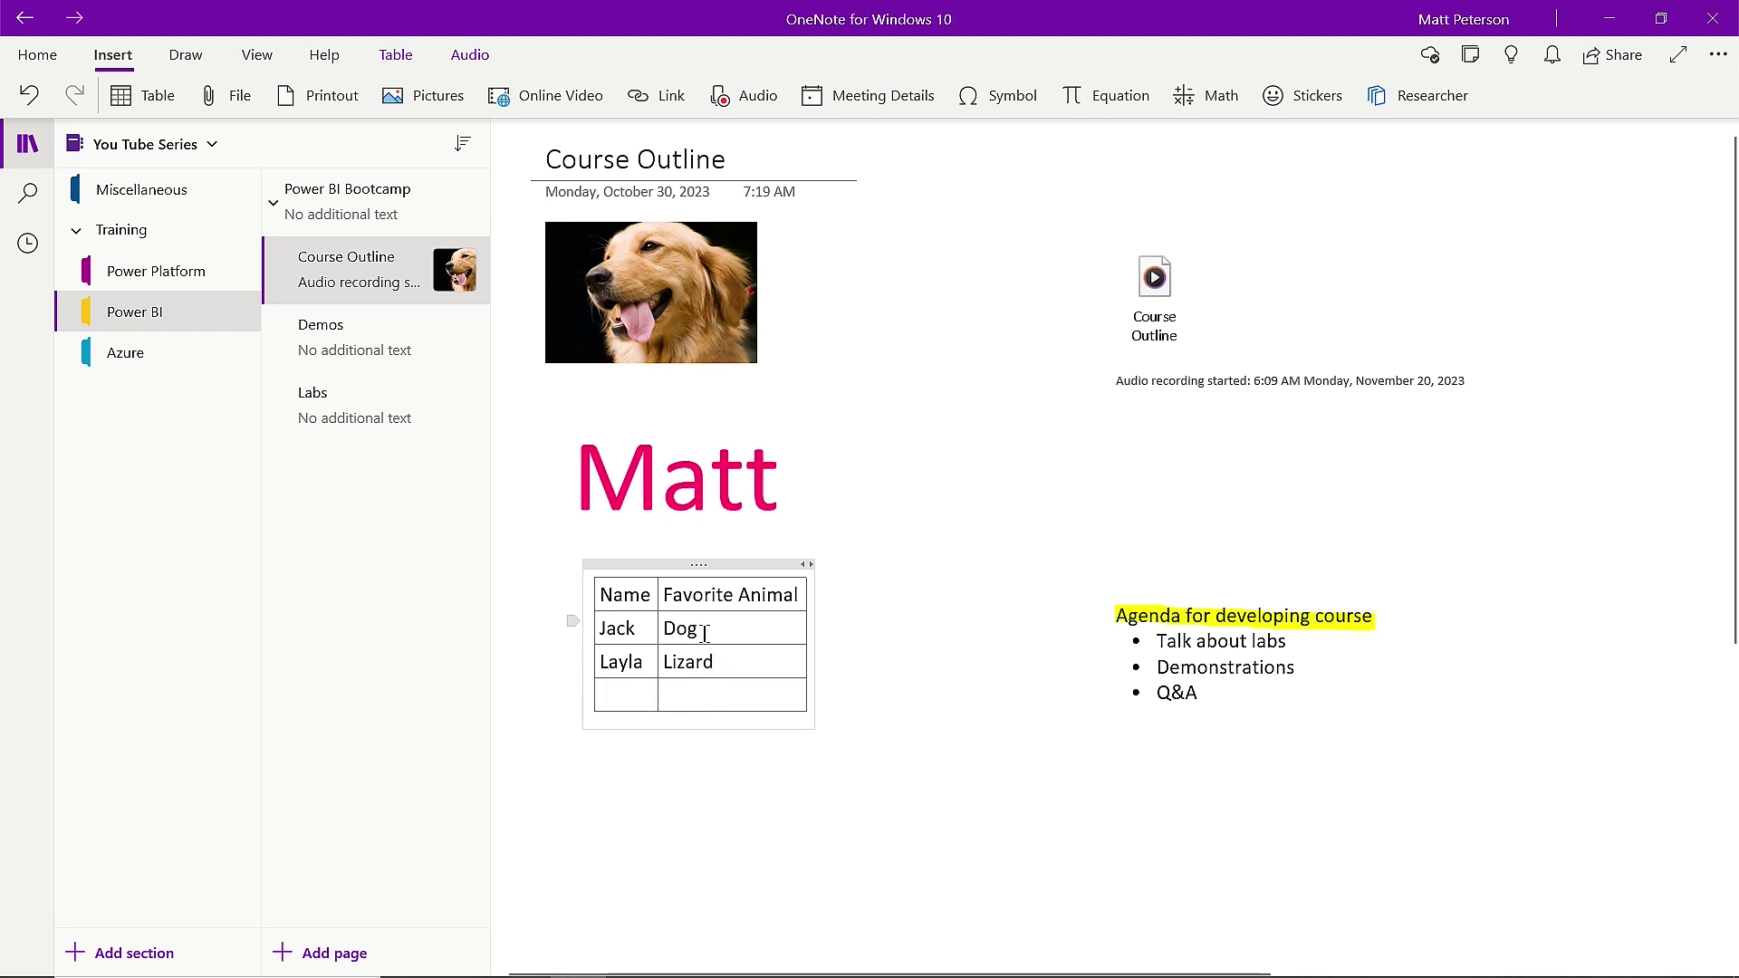
right_click(748, 711)
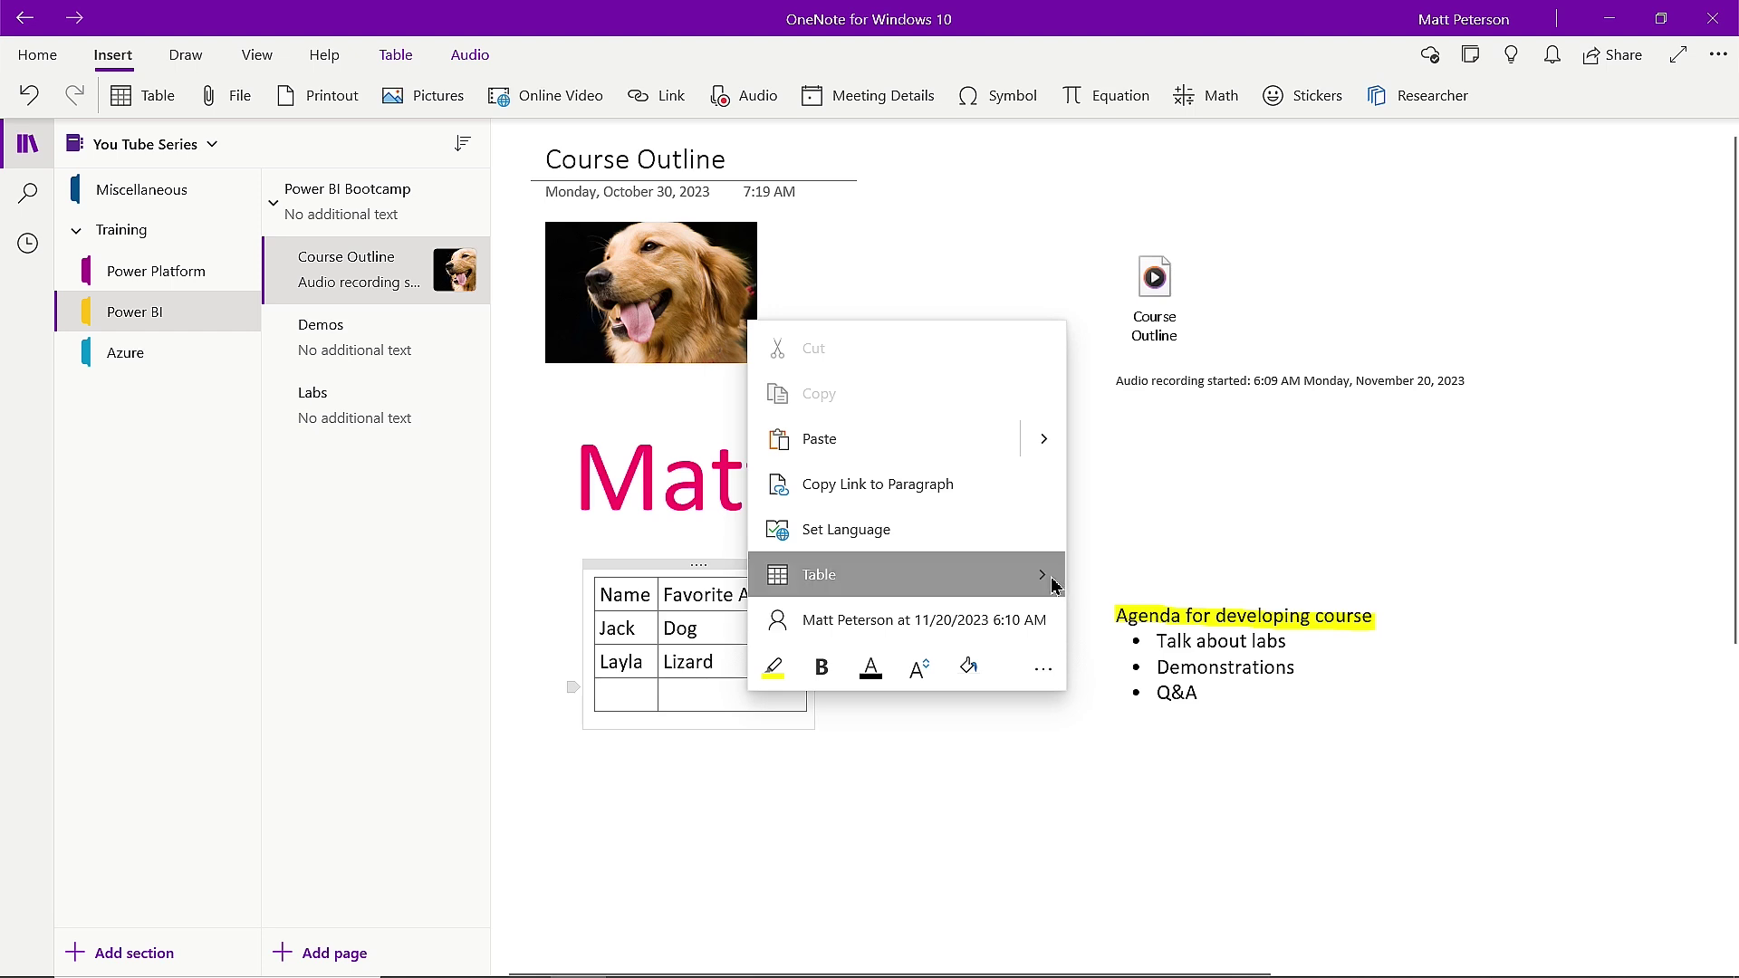
mouse_move(1043, 576)
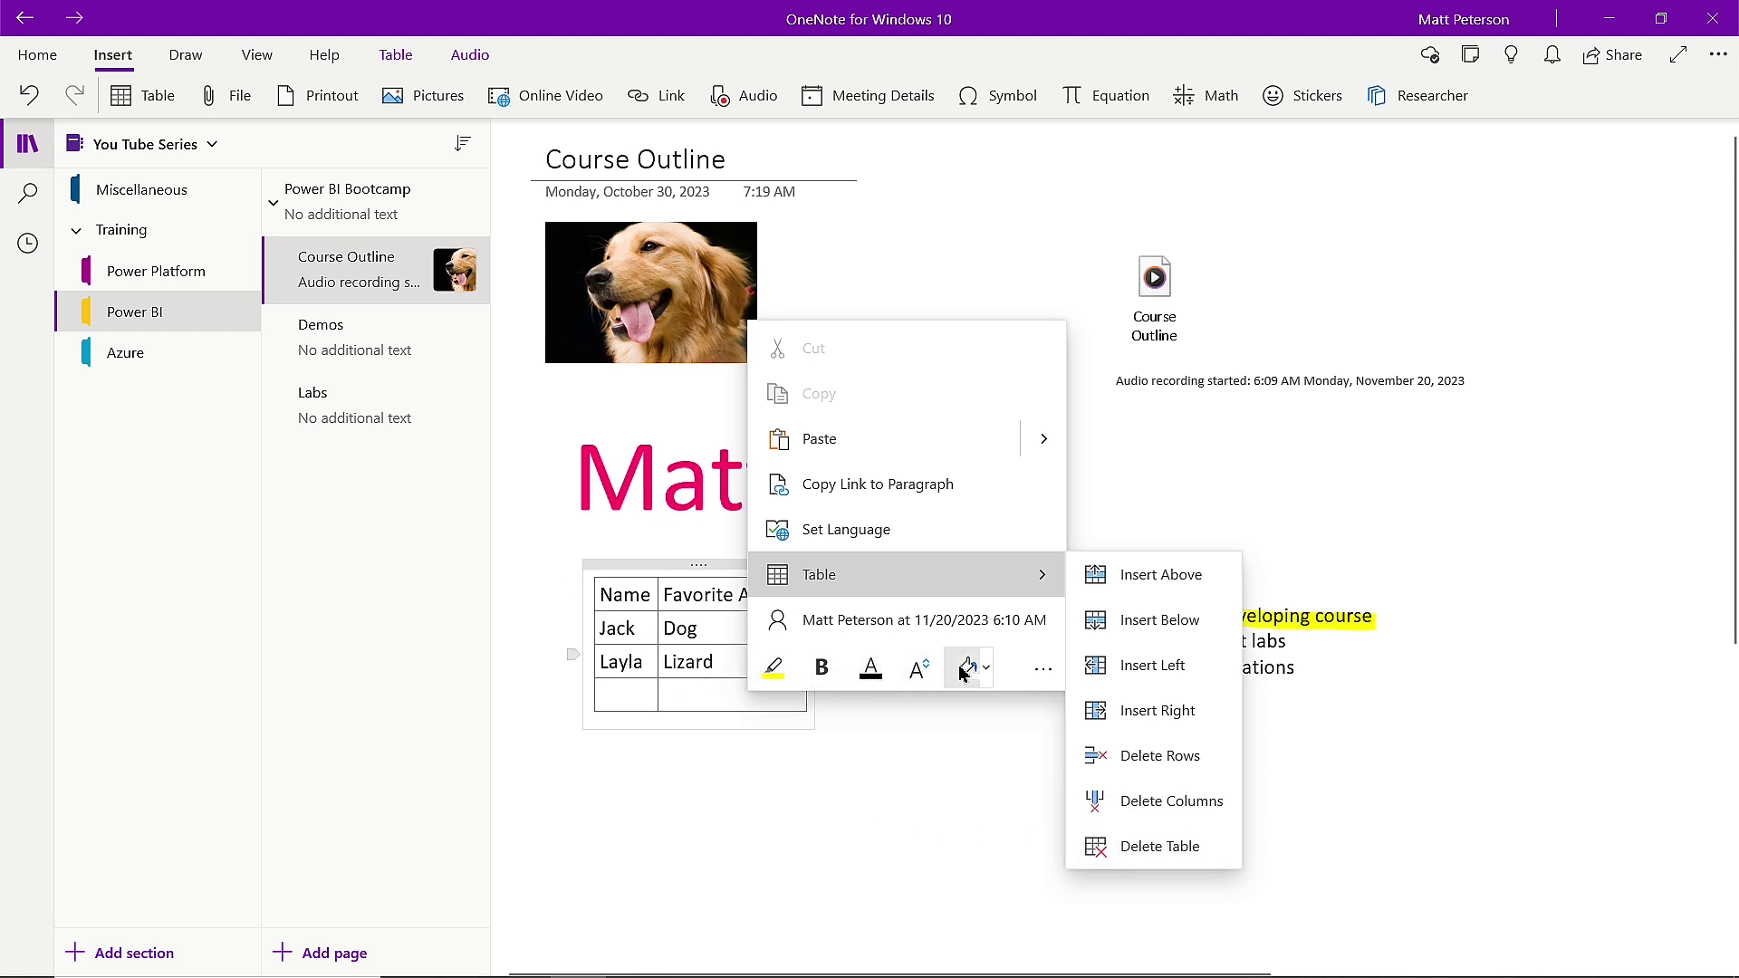
click(671, 773)
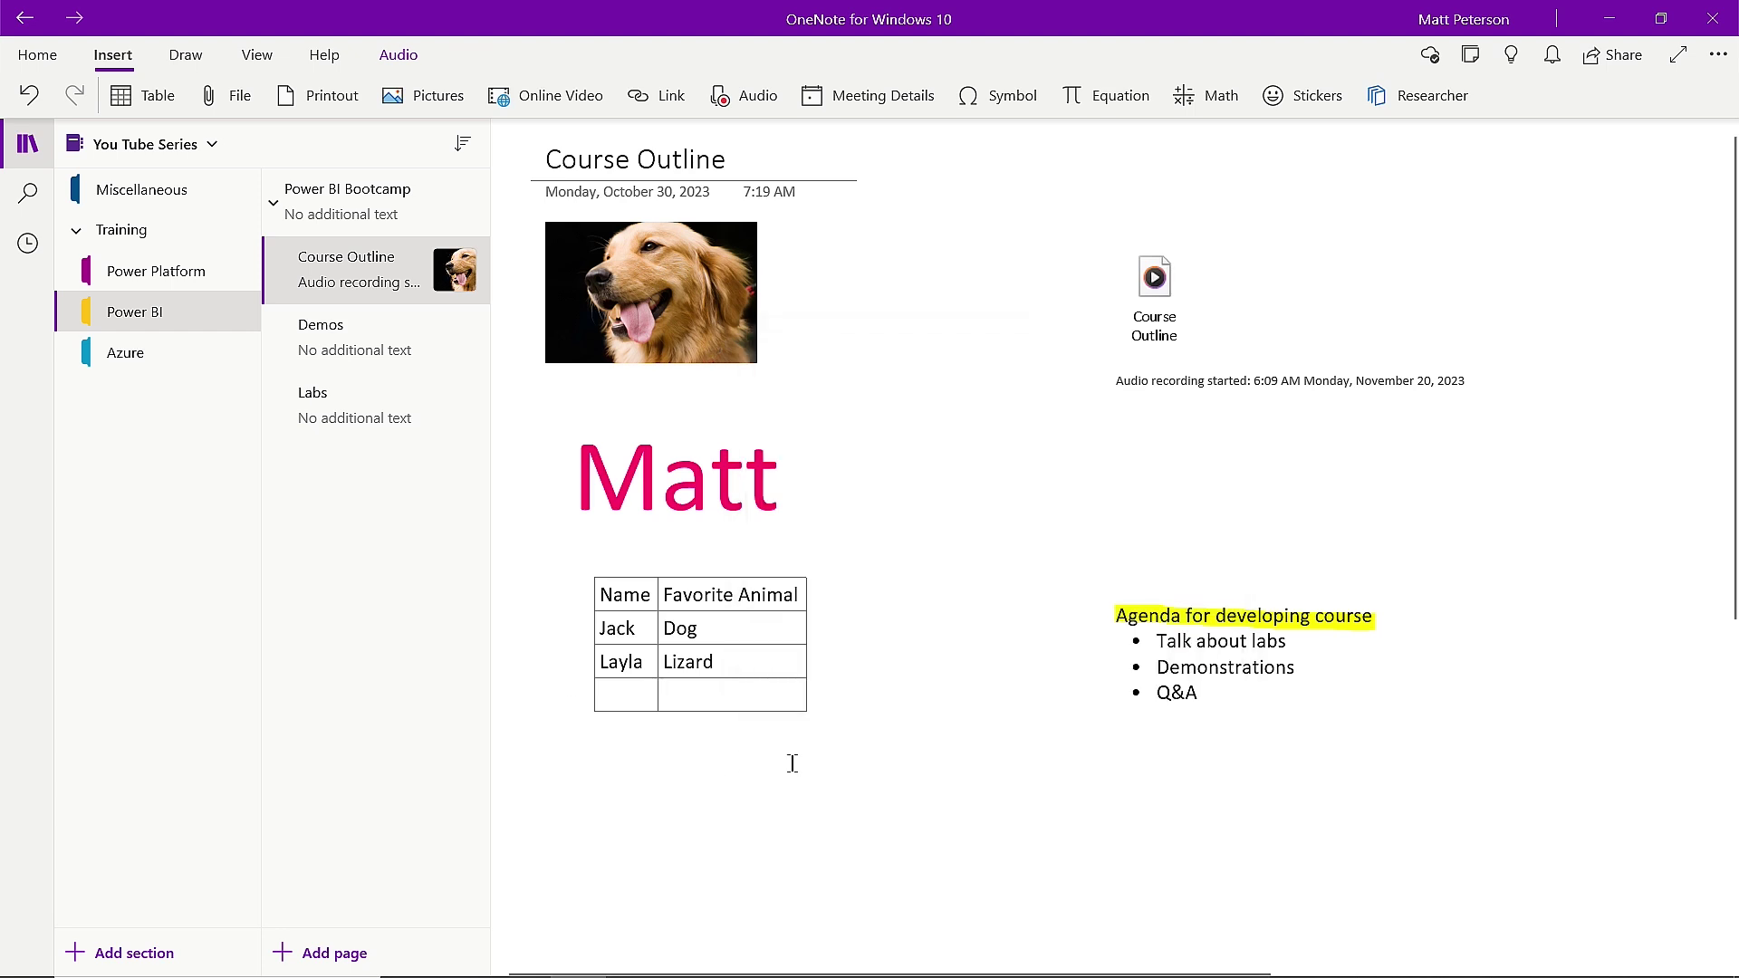
click(603, 776)
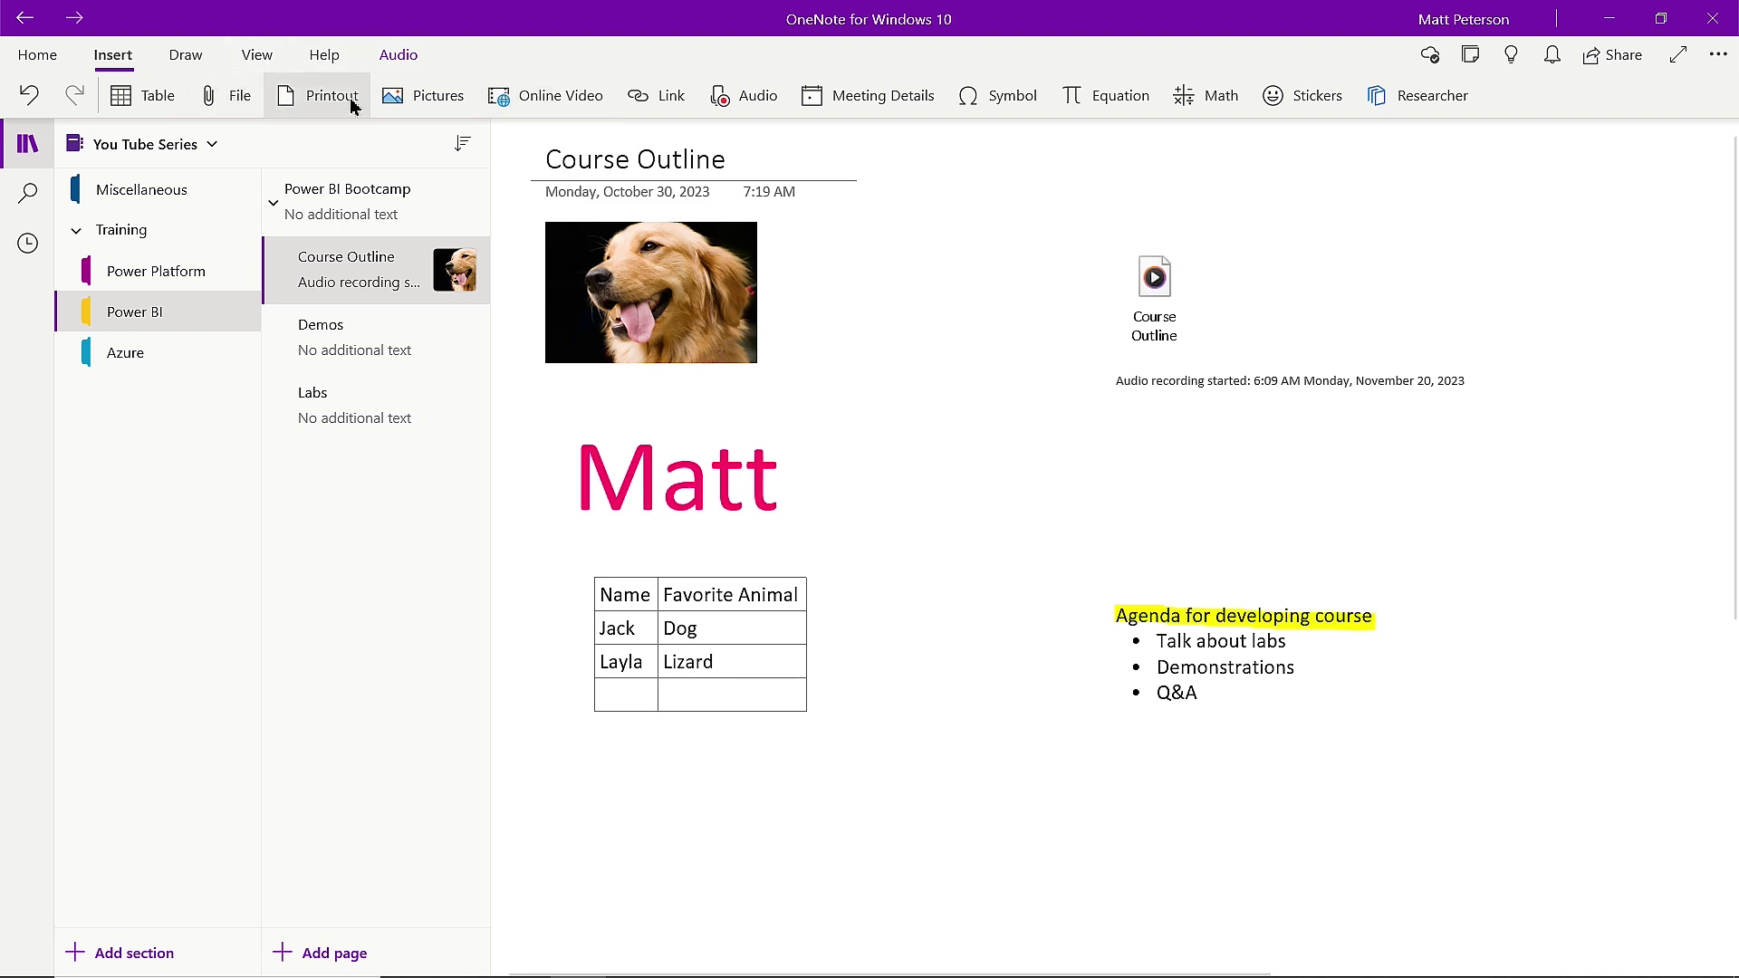
Embed the YouTube video 'Excel Formula Fundamentals: Average, Sum, Median, and Mode' from its pasted URL.
click(576, 106)
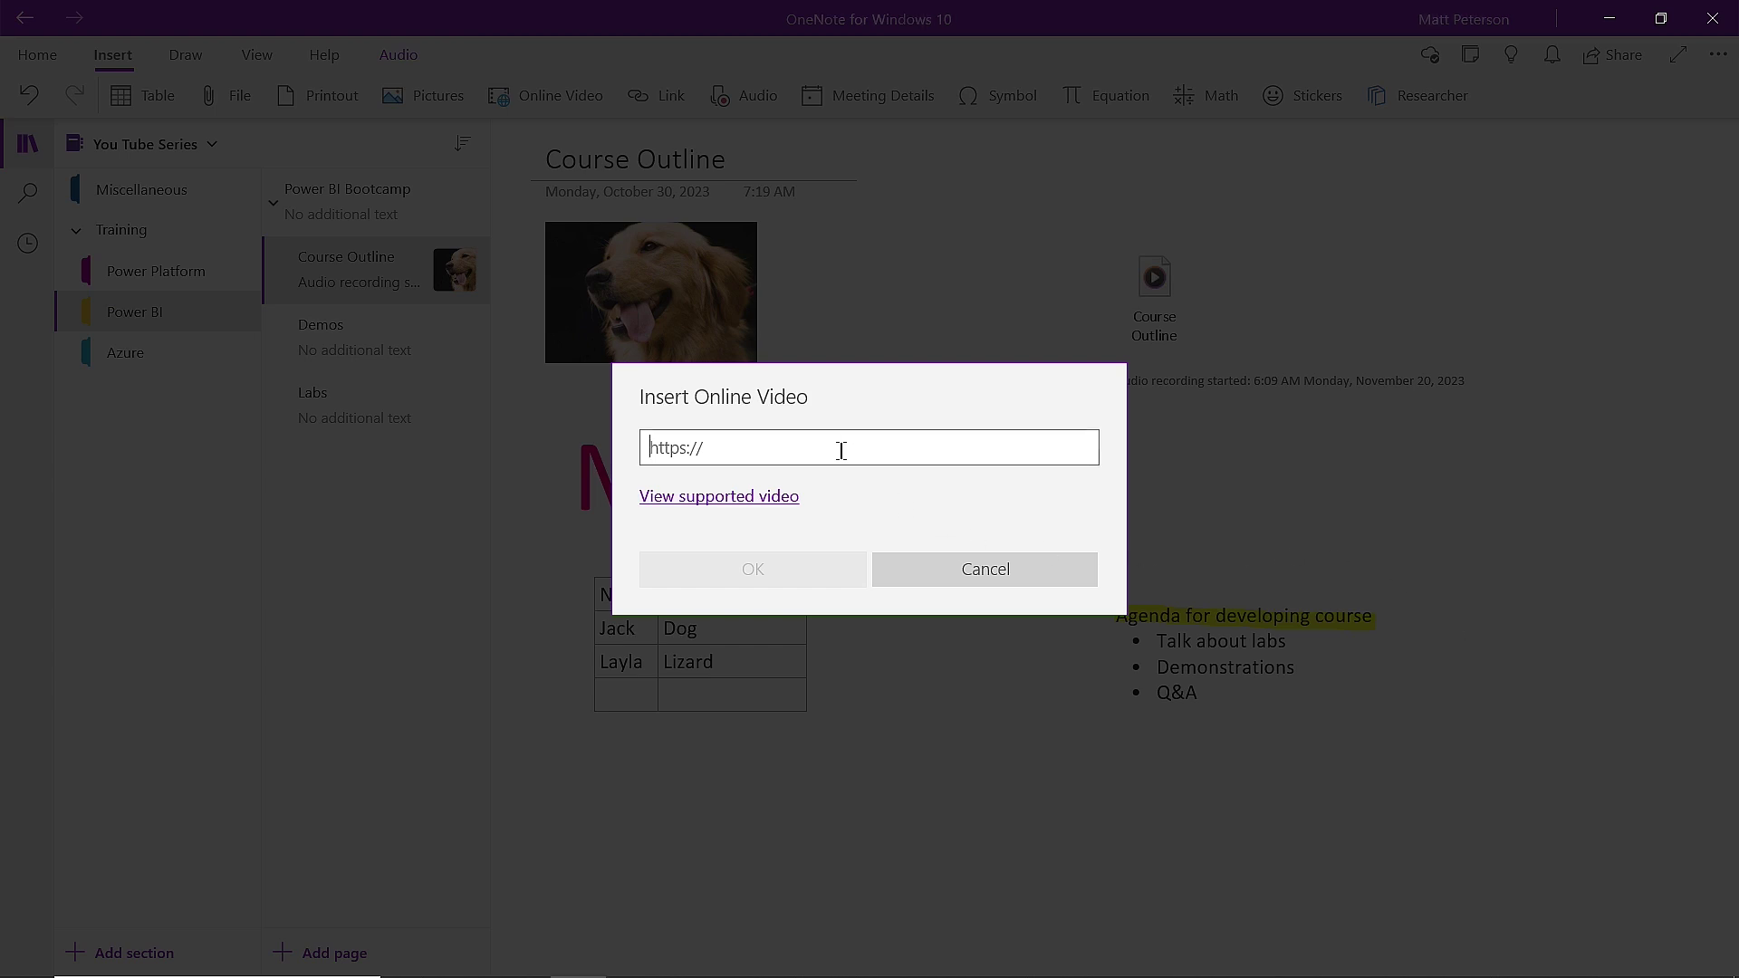
text(https://www.youtube.com/watch?v=sZlyfUPjpDY)
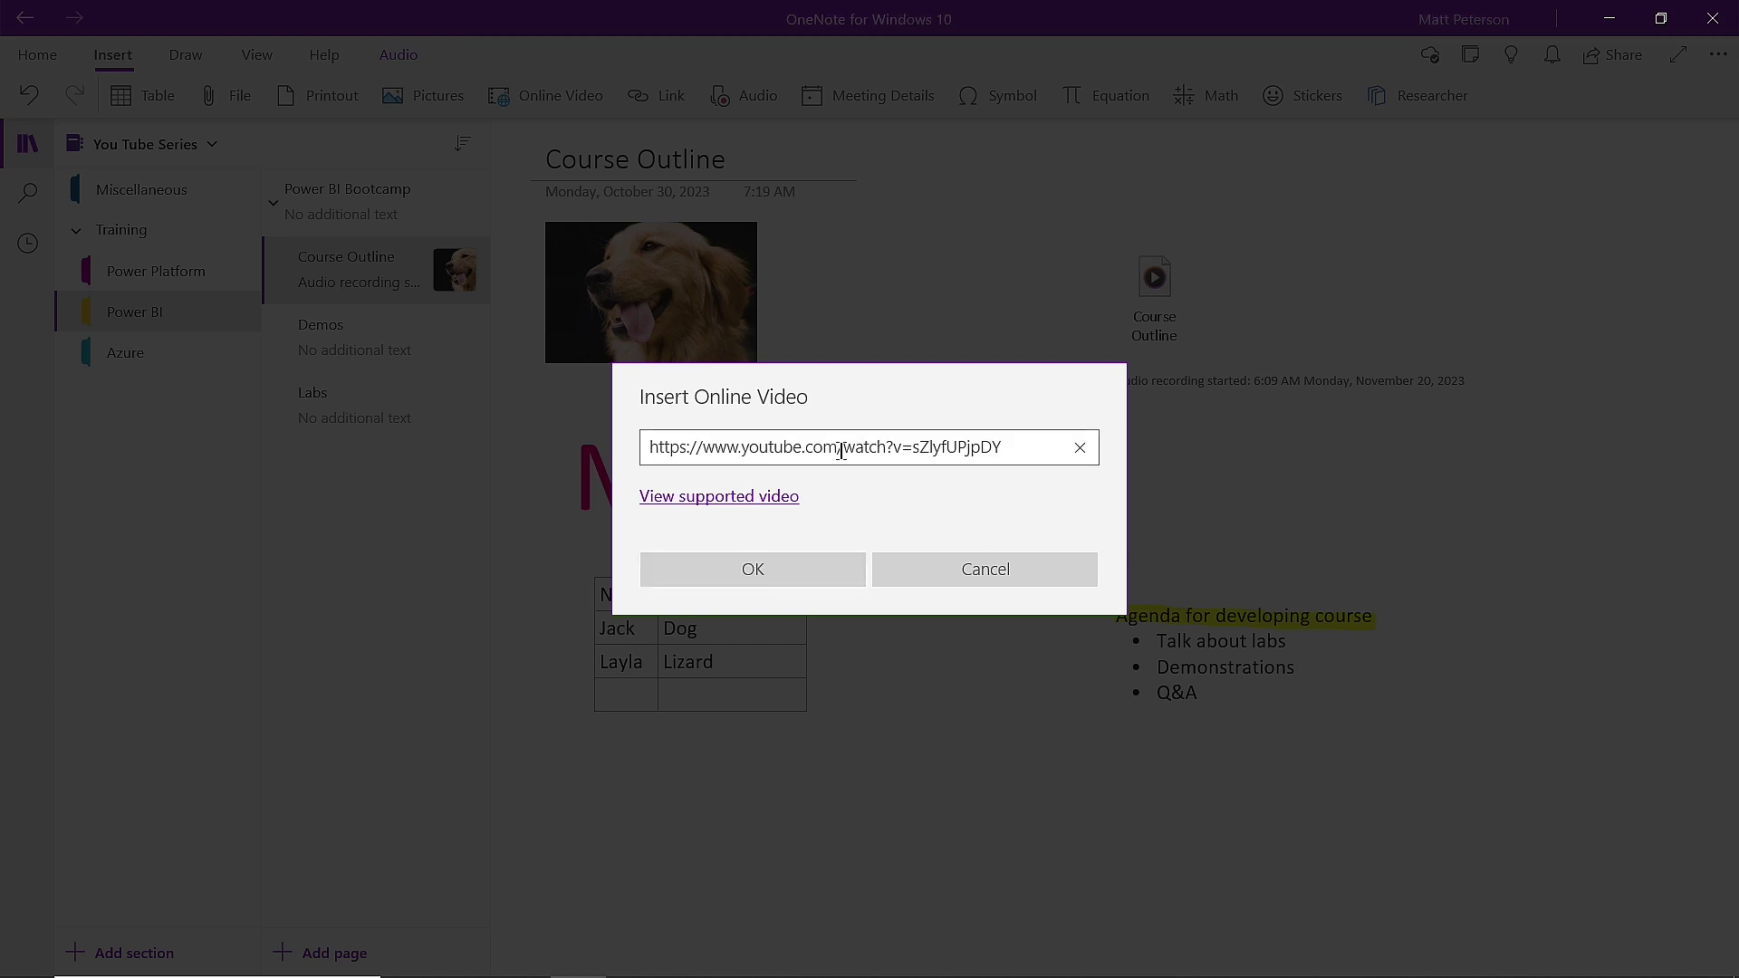
click(788, 571)
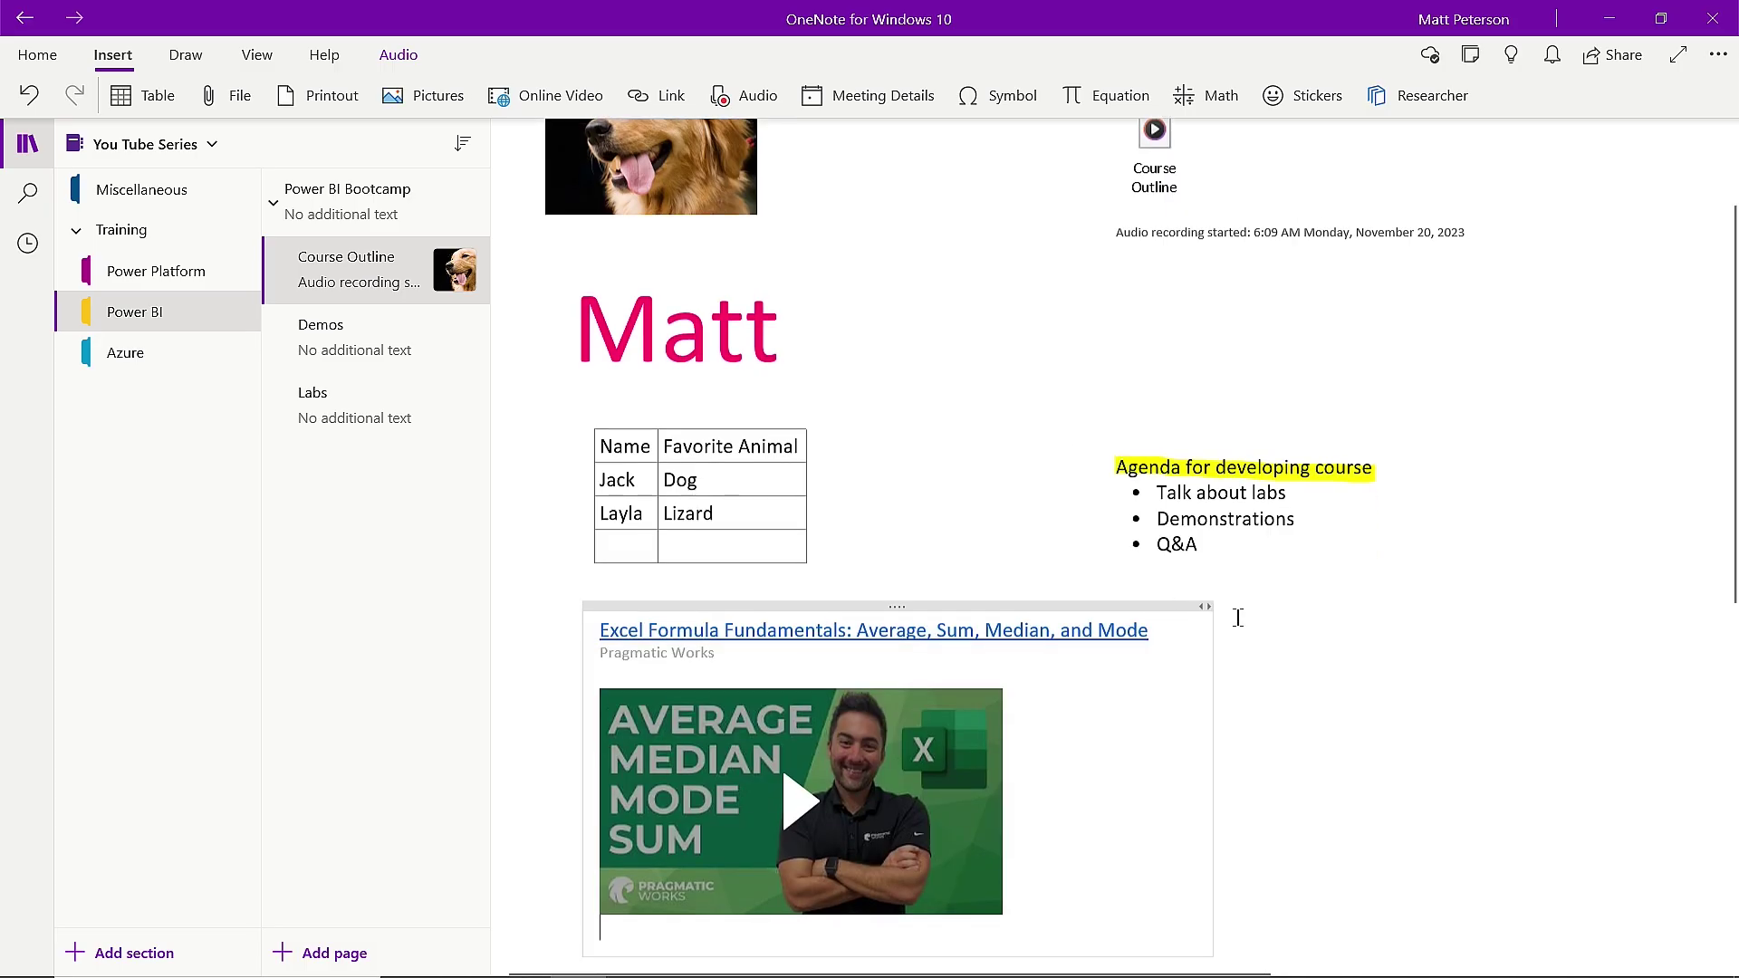
scroll(1245, 613, down, 4)
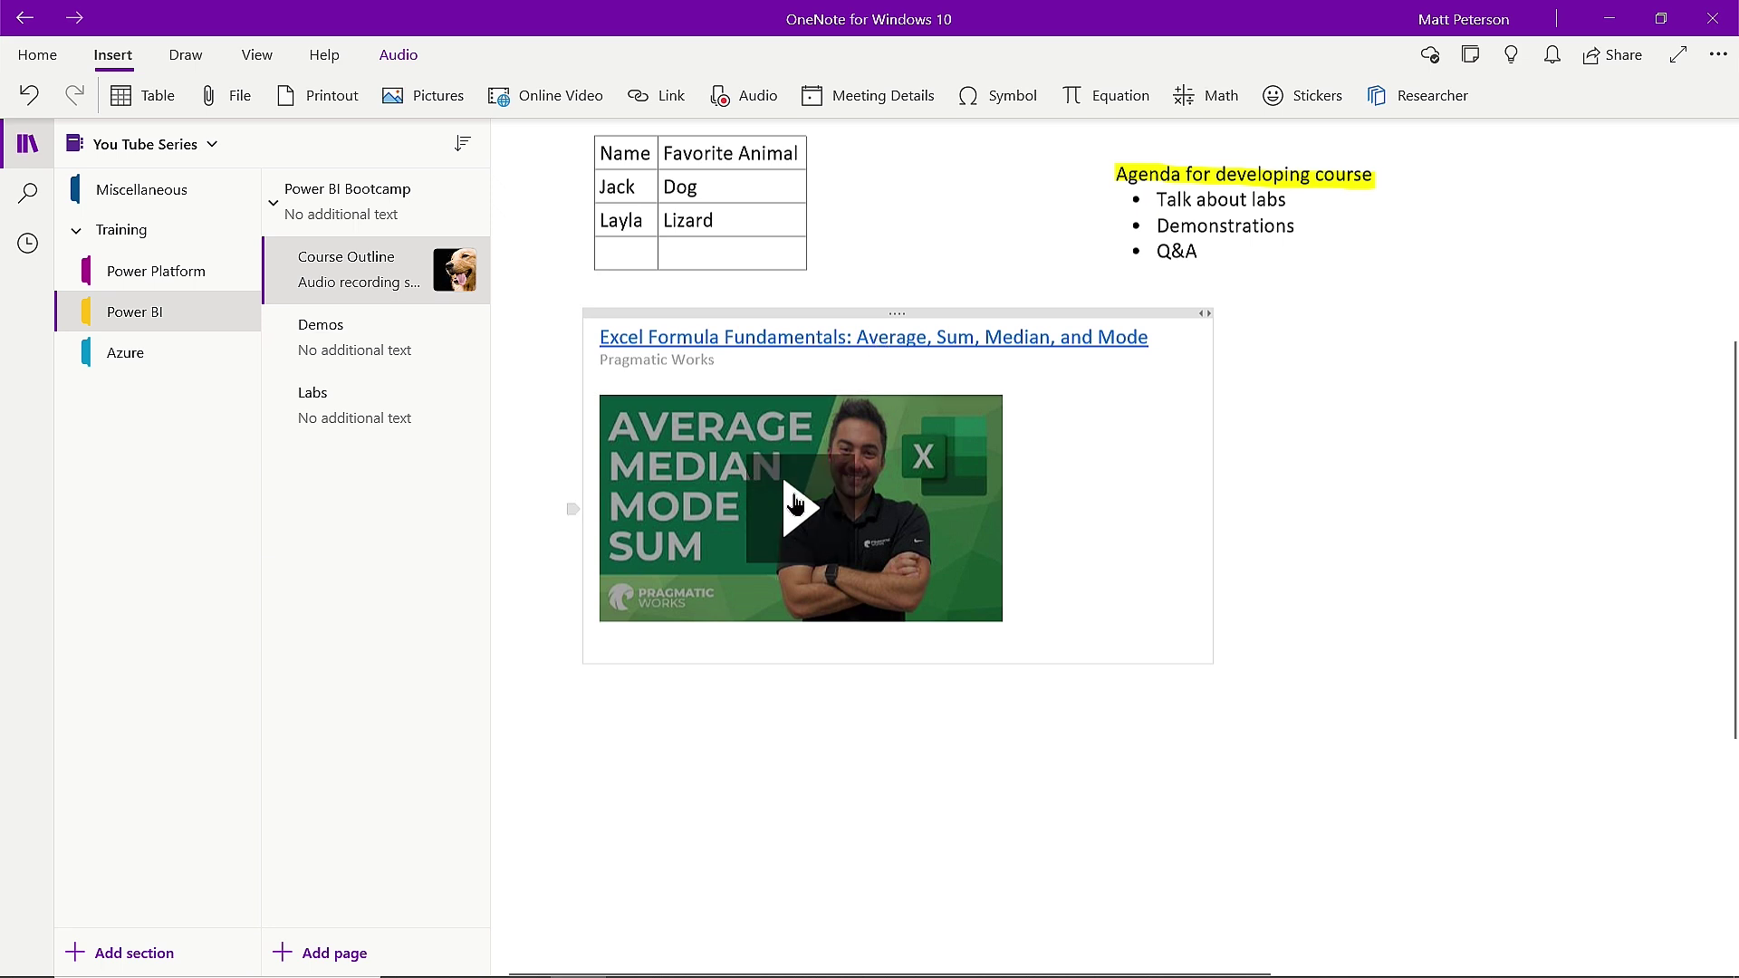
Play and pause the video, then drag its corner handle to stretch it across the page.
click(797, 509)
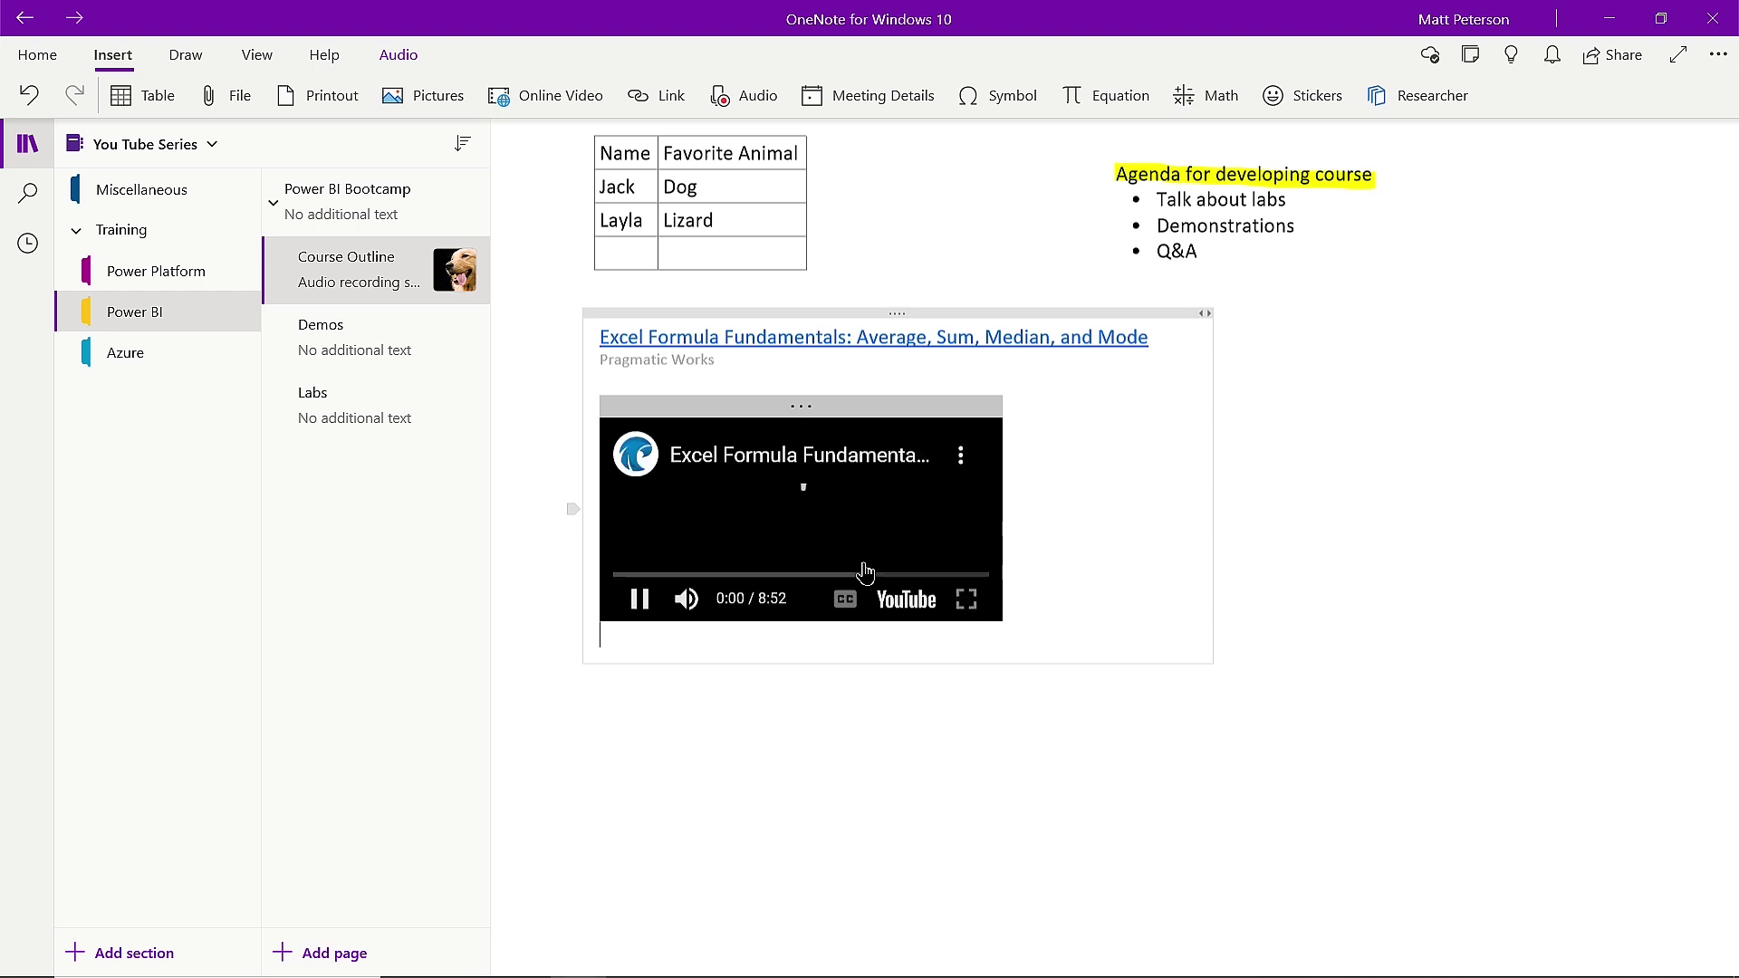
click(641, 599)
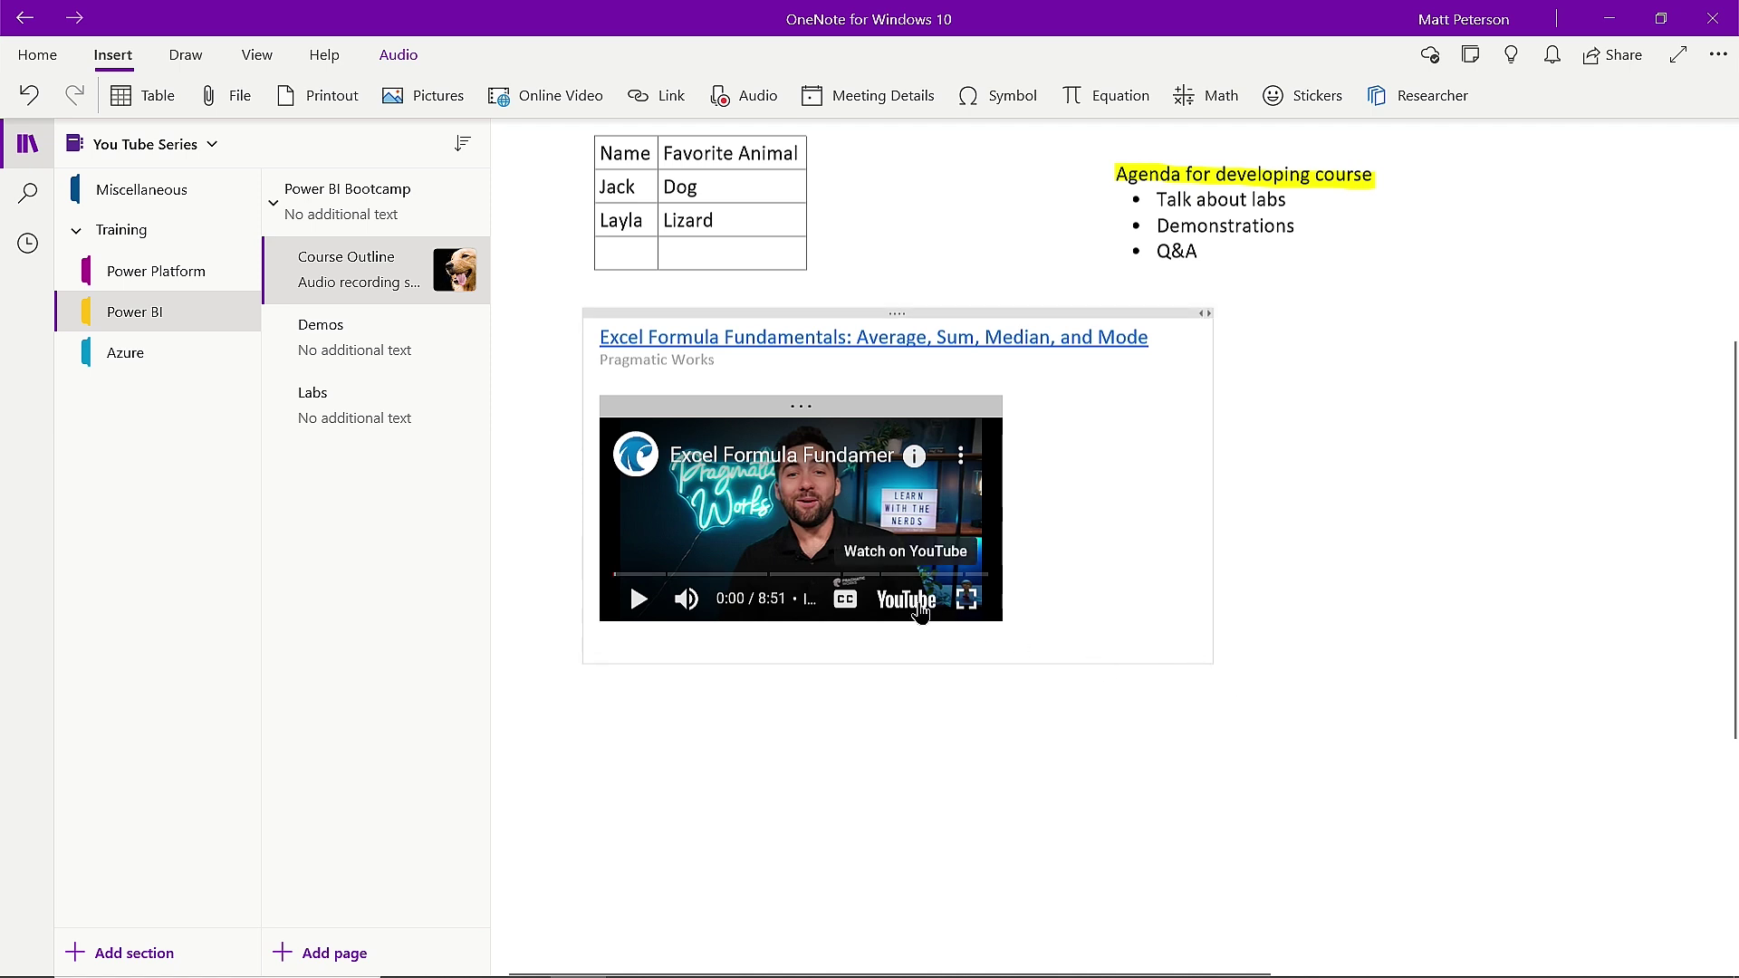
click(1003, 623)
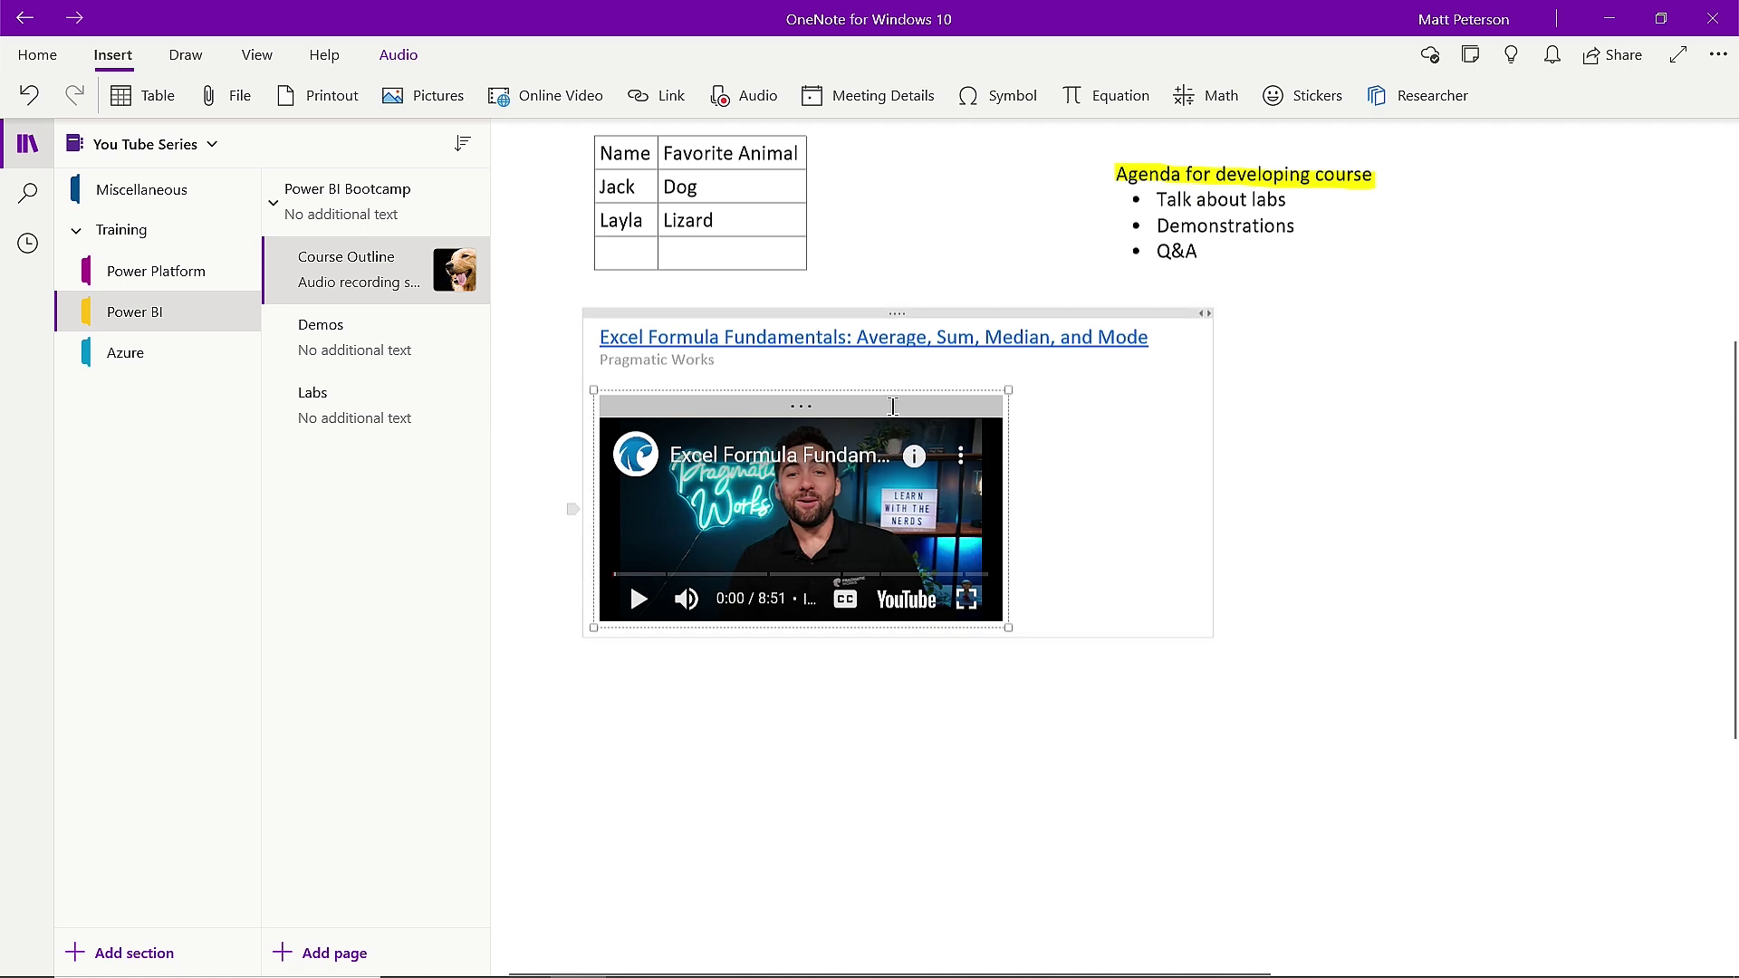
drag(1003, 623, 1540, 897)
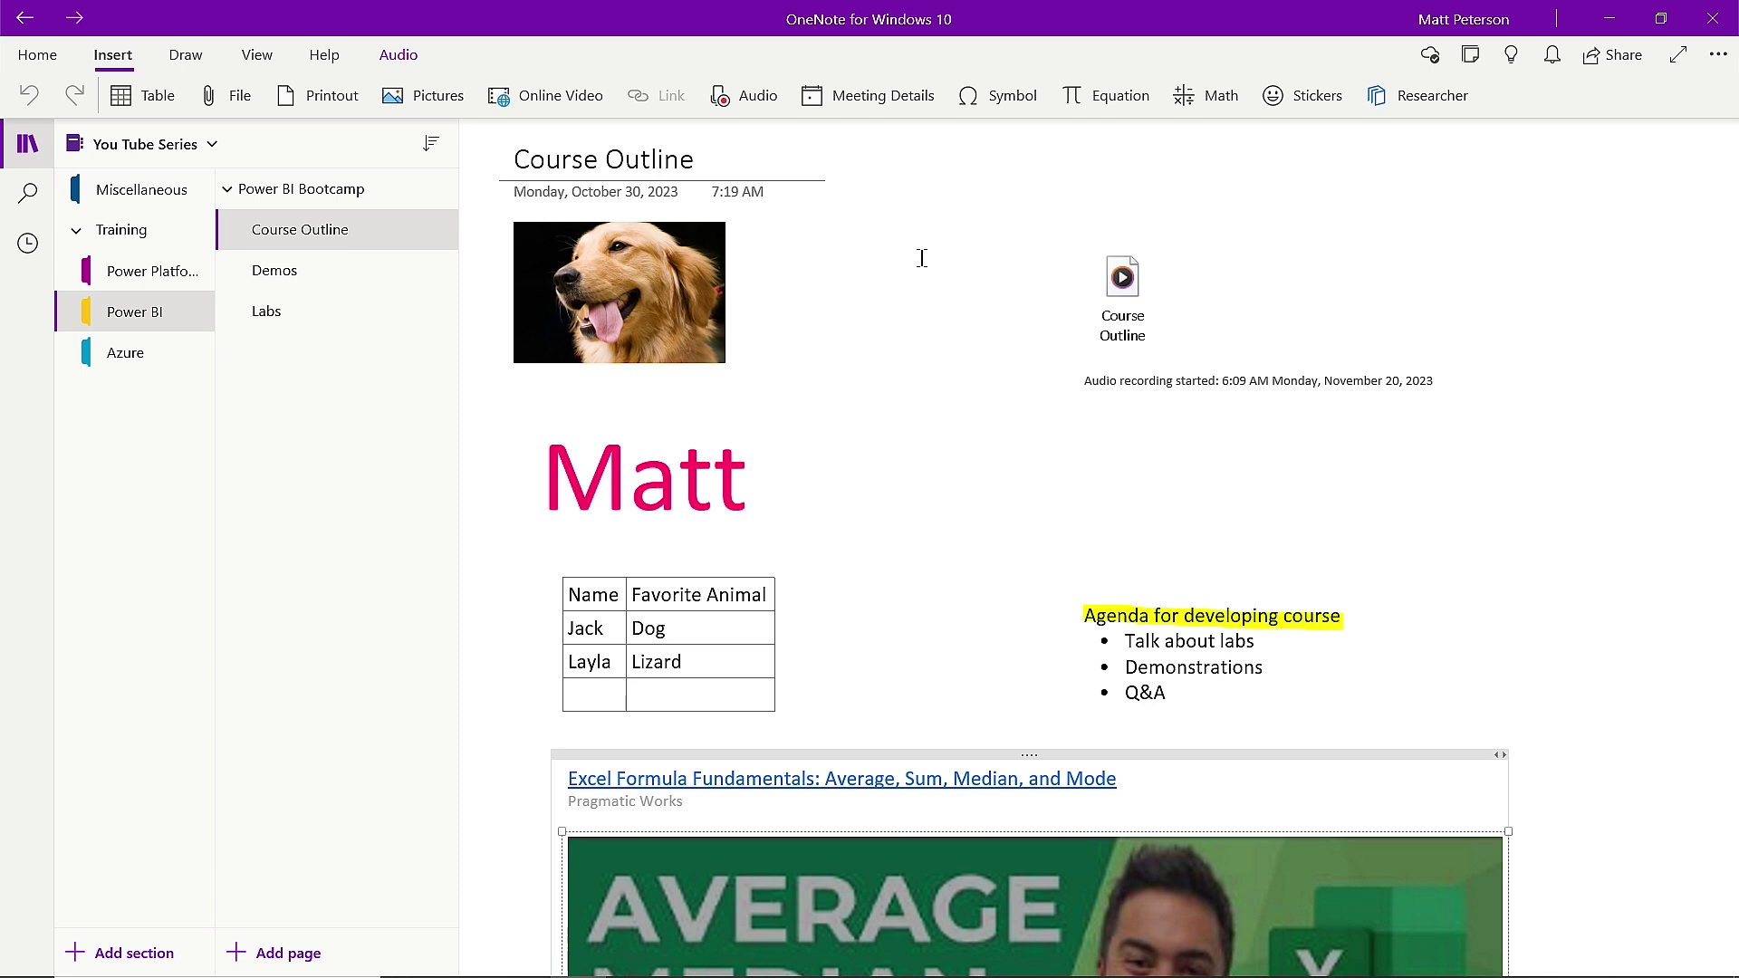
Open the Labs page and choose the Peterson Pesos Certificate file to insert.
click(285, 317)
key(Return)
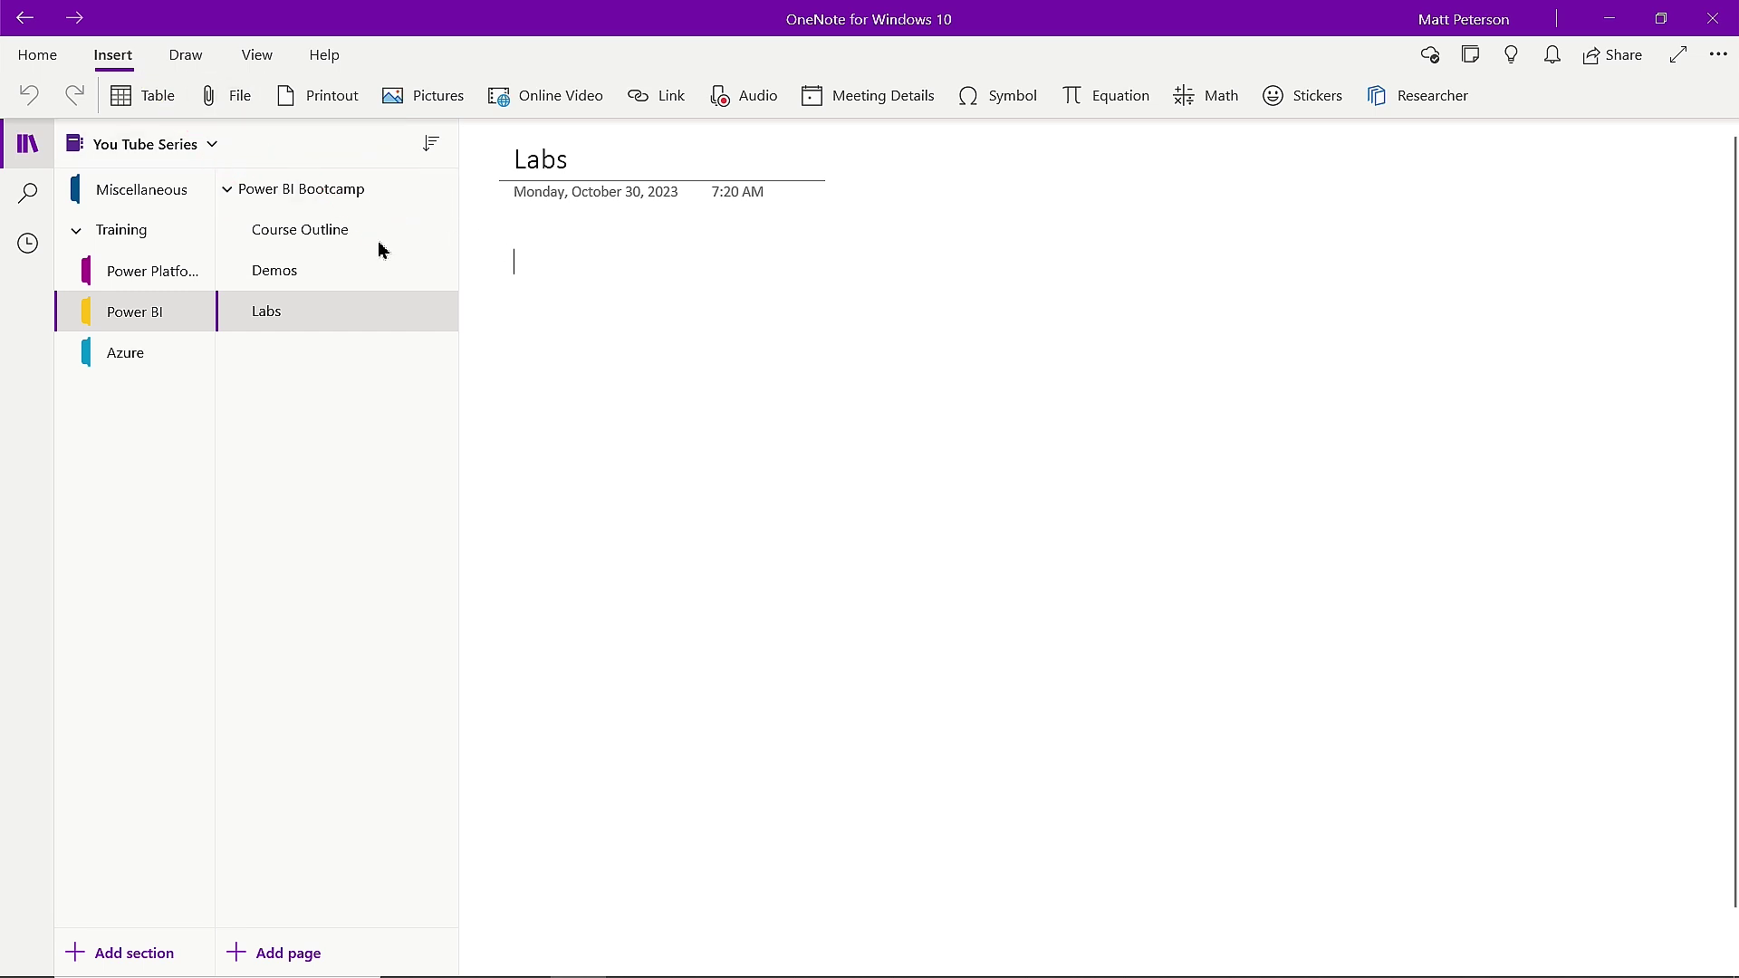
click(240, 96)
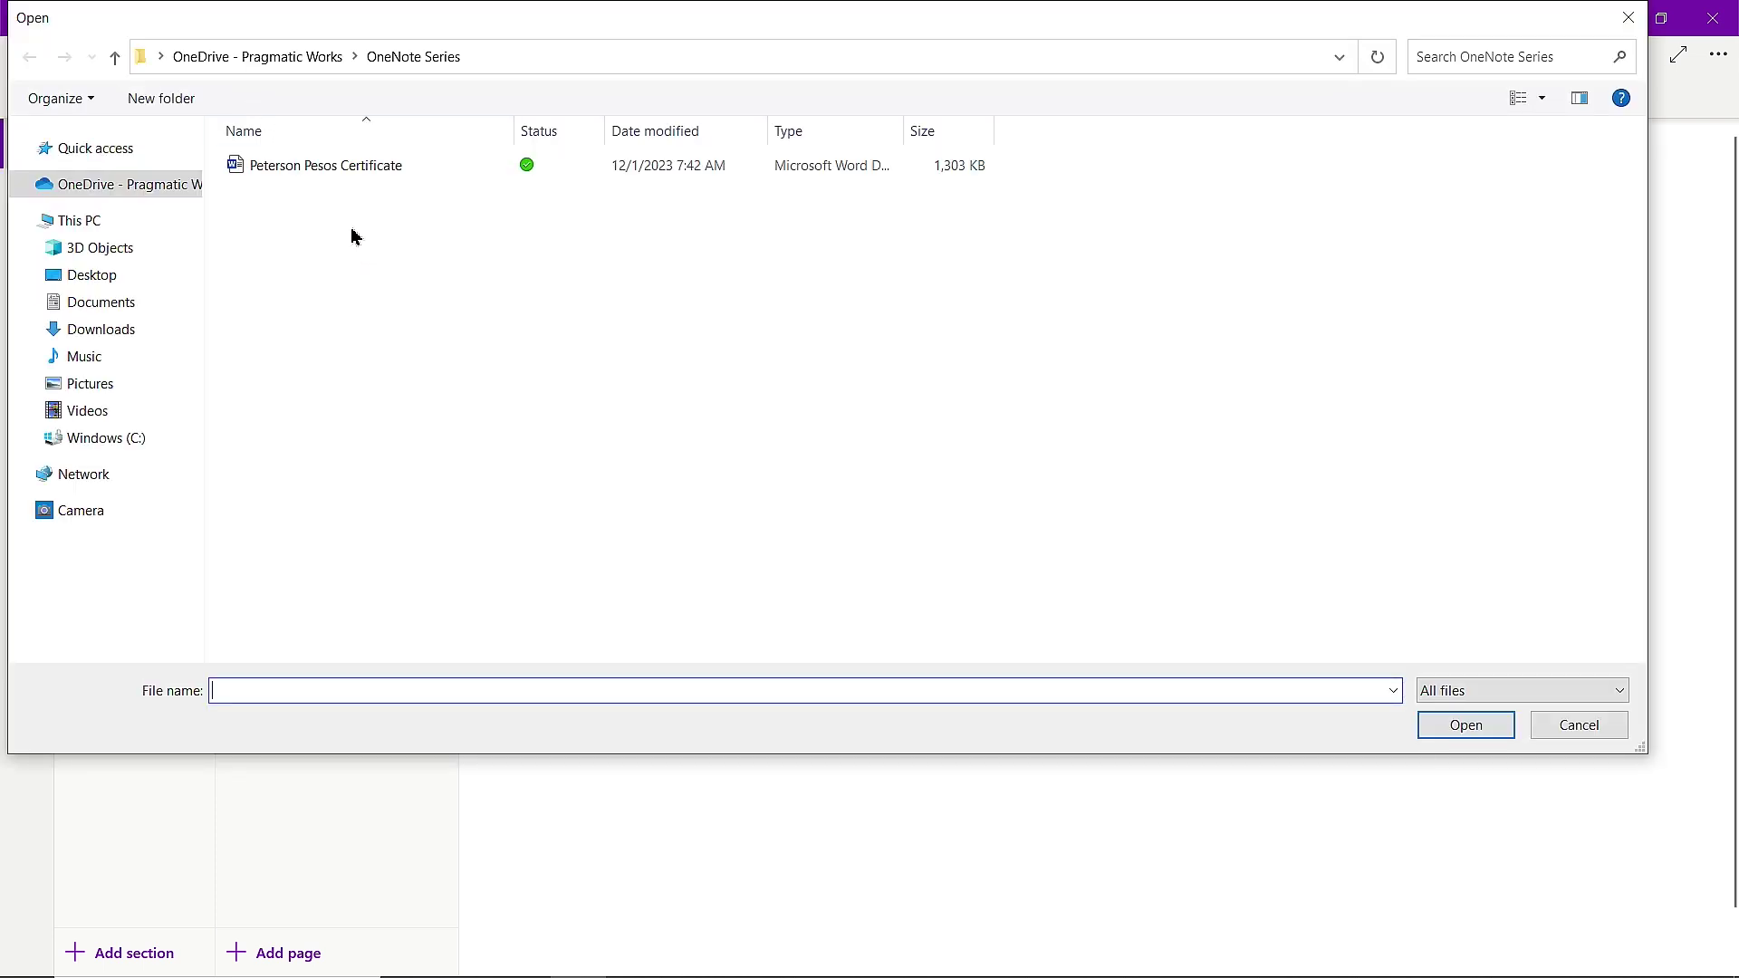
click(349, 167)
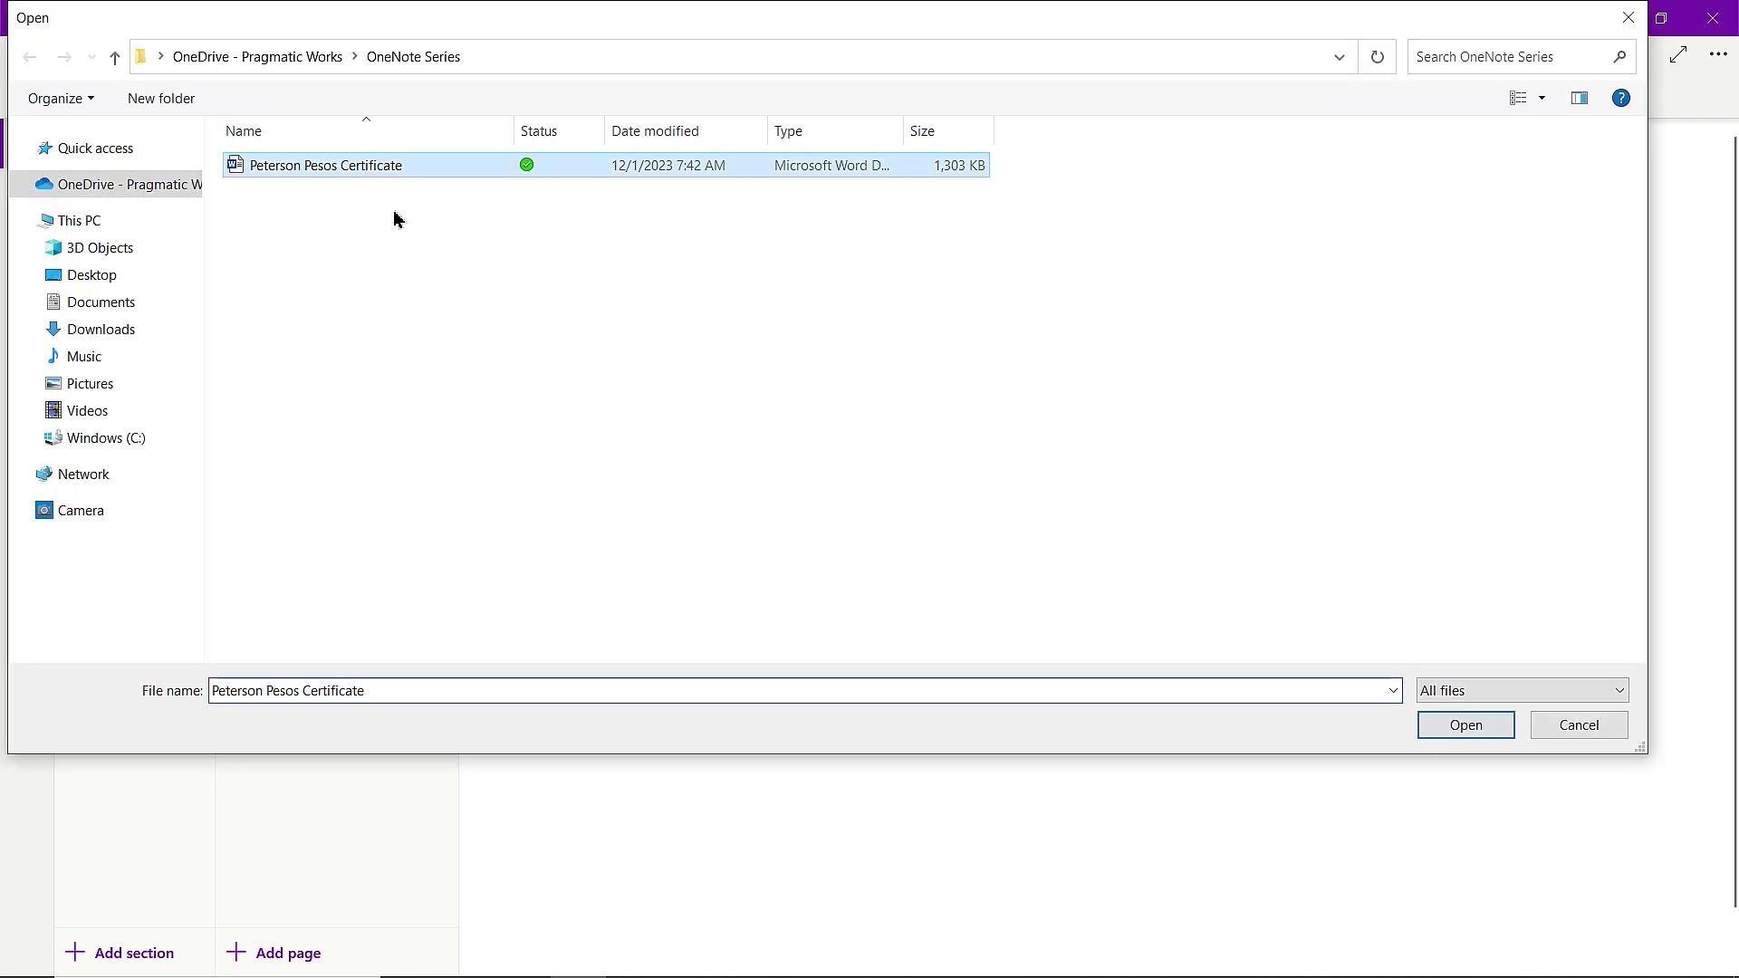
click(1465, 724)
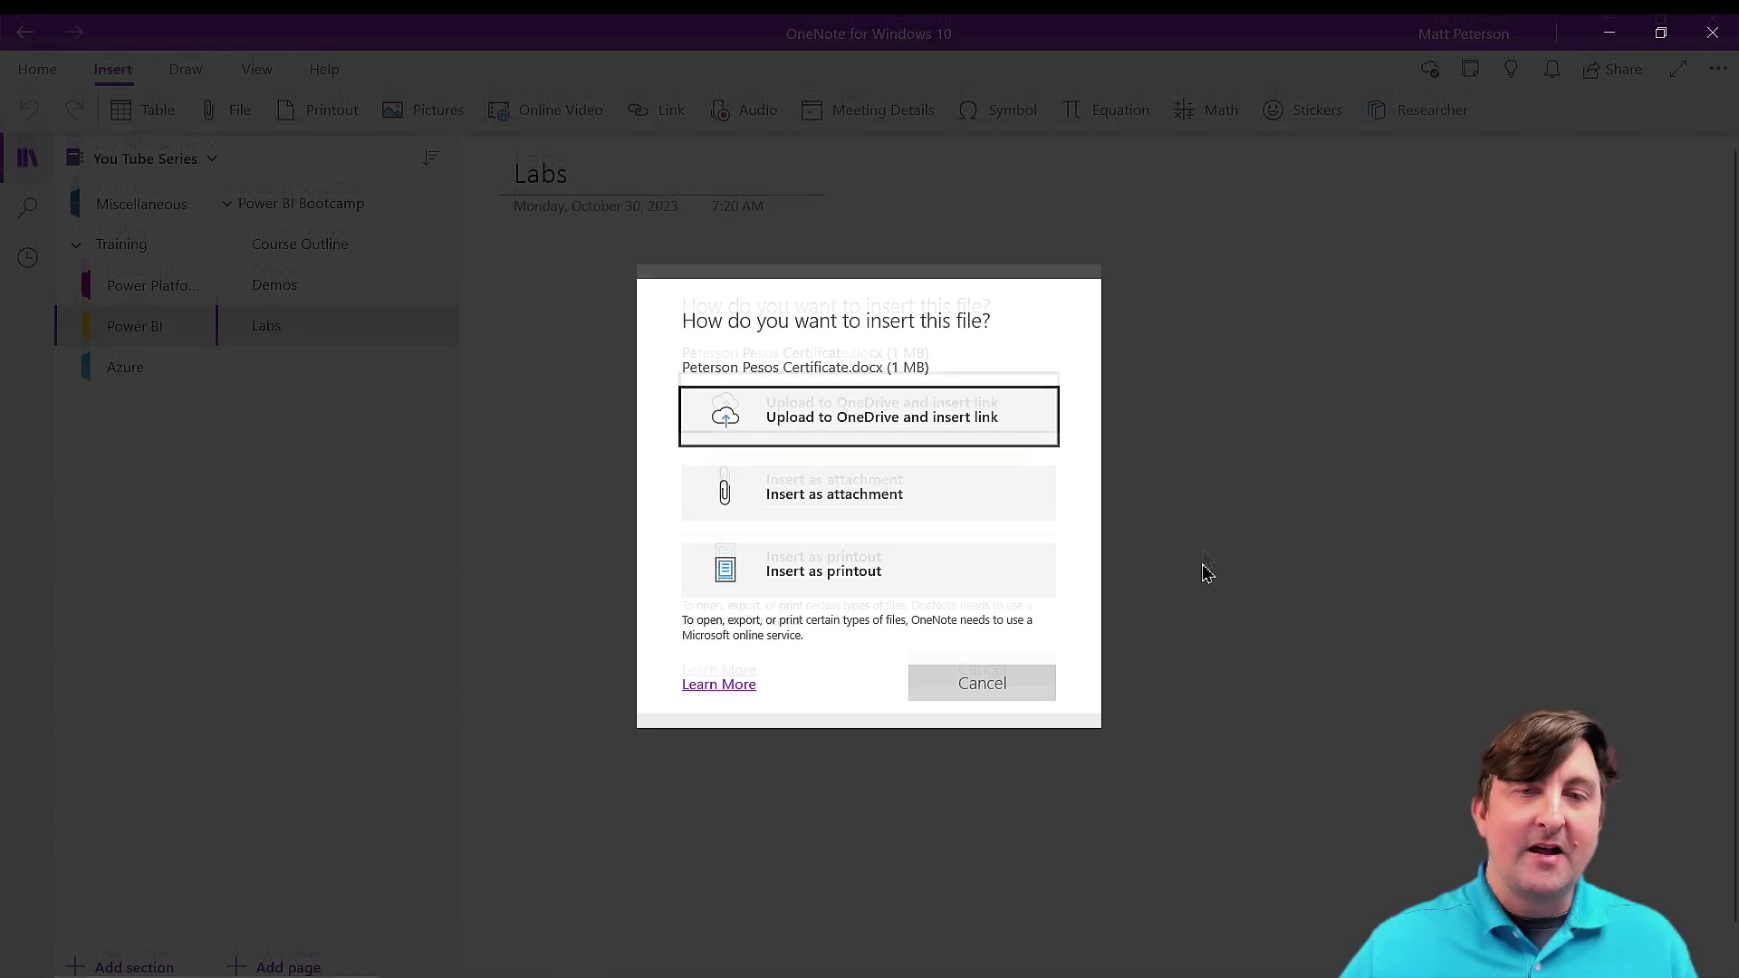
Insert the certificate as a printout and move the image down below the file icons.
click(915, 580)
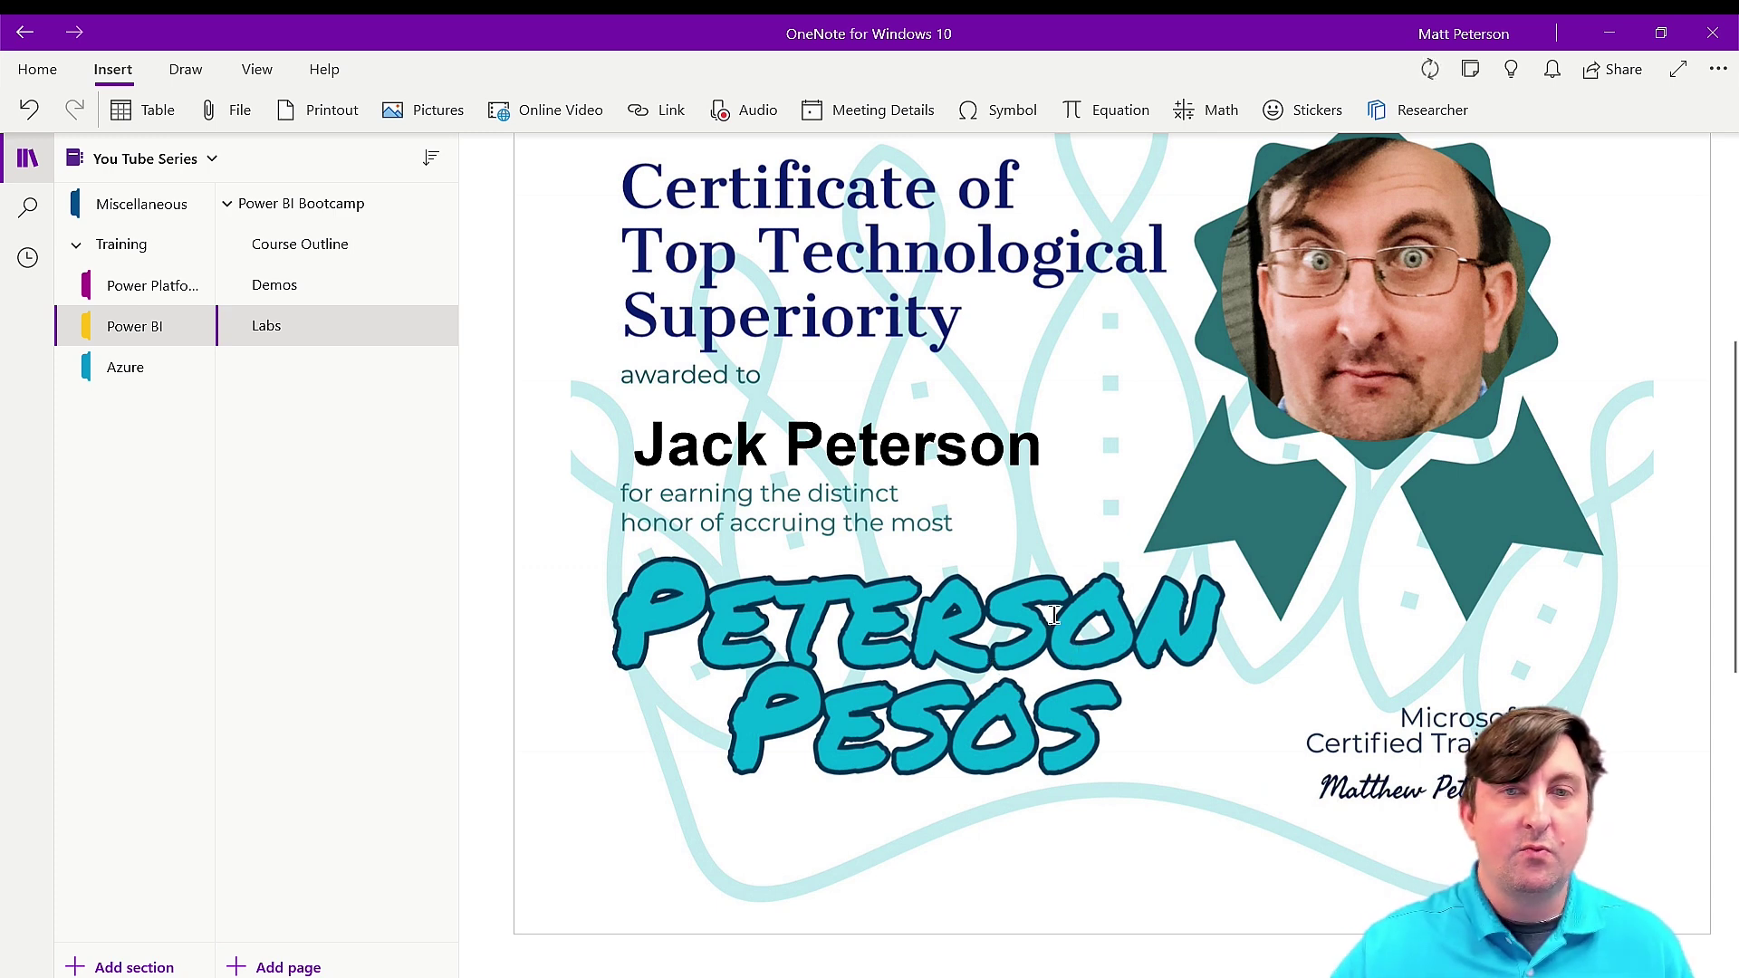
scroll(1042, 453, up, 3)
click(1143, 353)
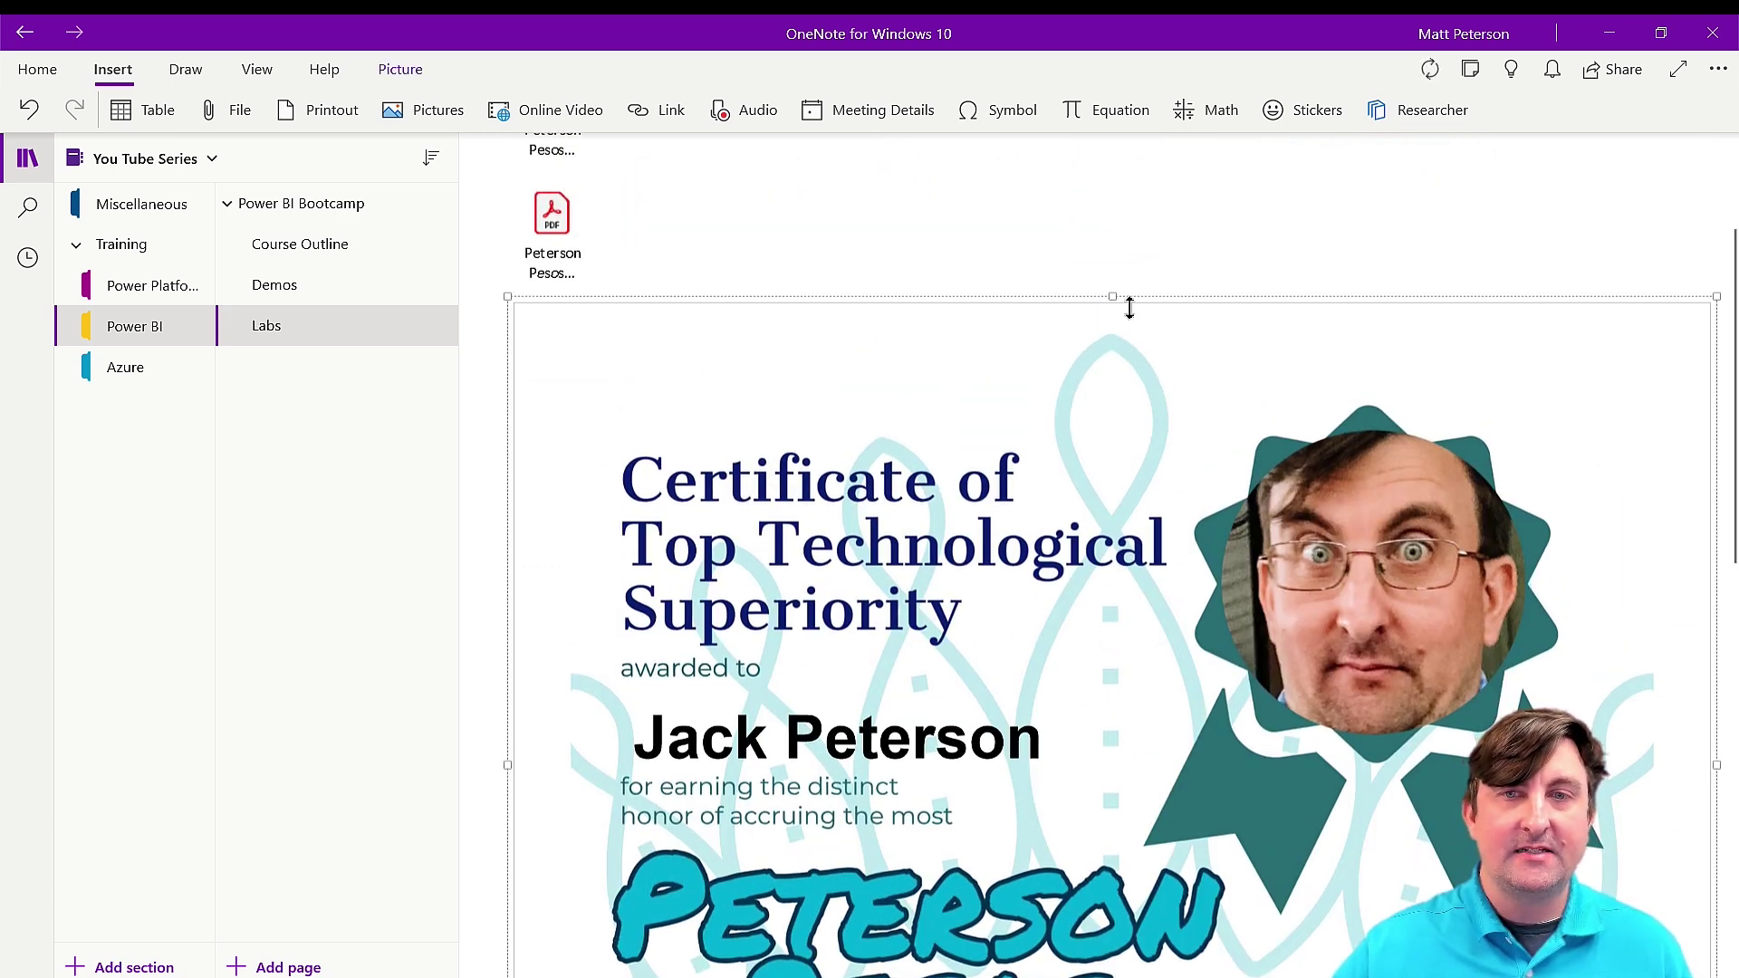
drag(1169, 302, 1176, 399)
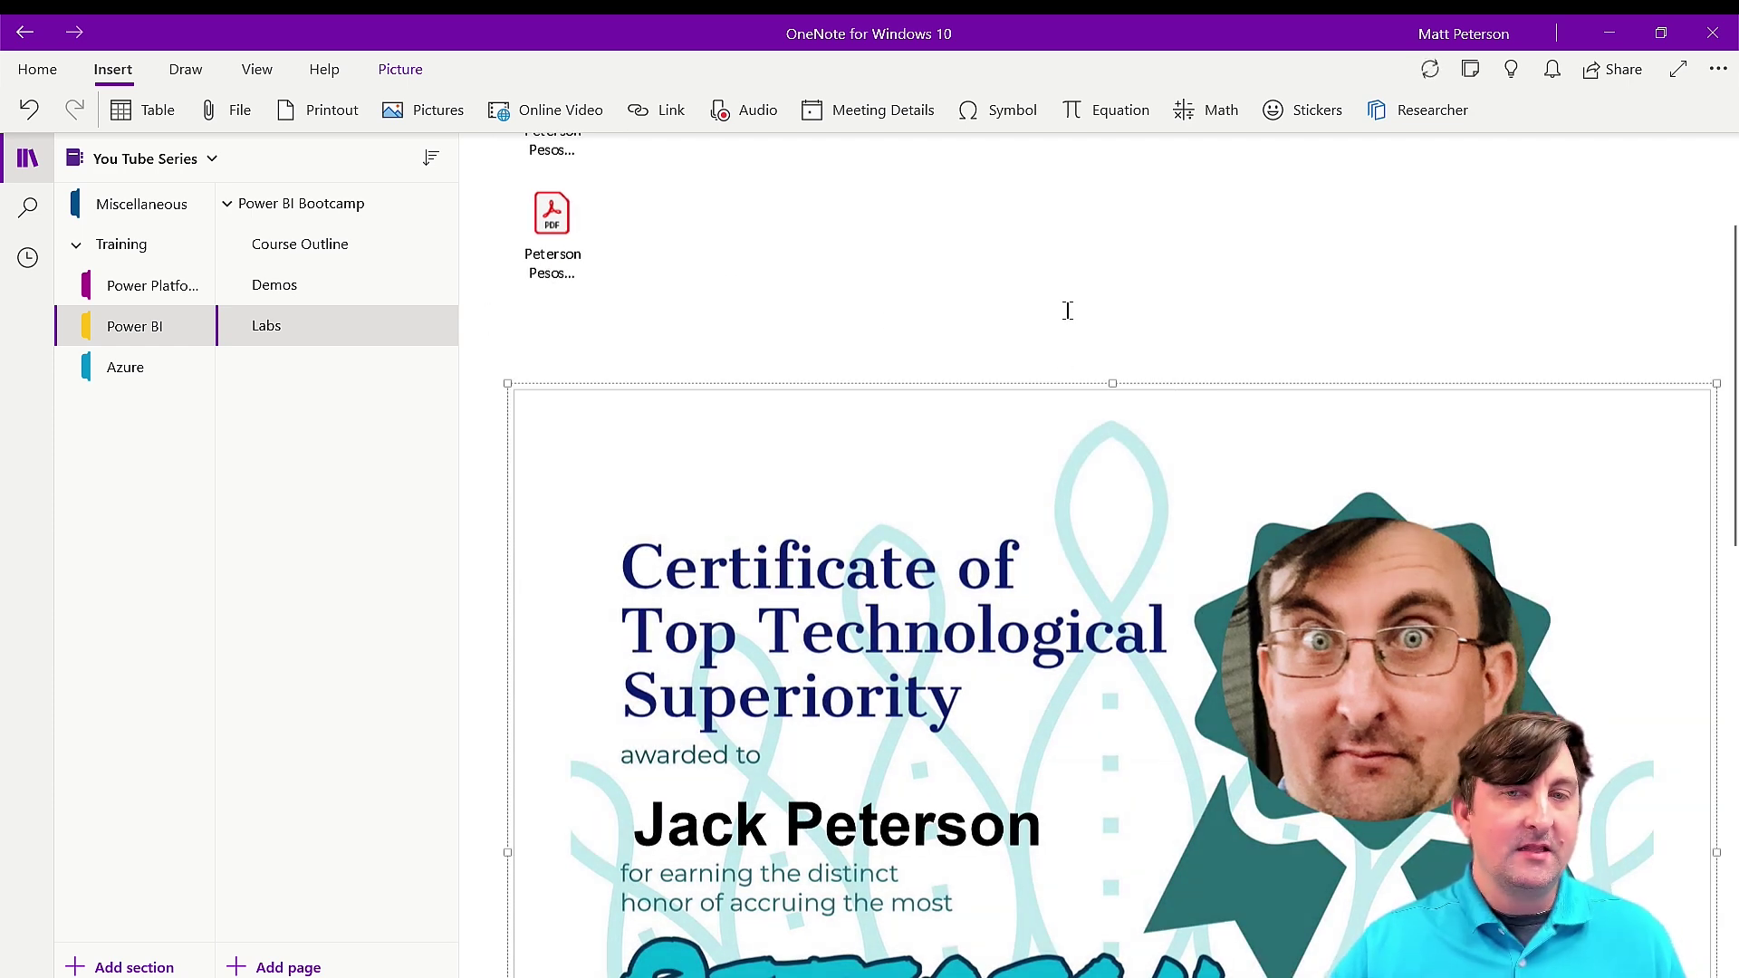
scroll(1068, 310, down, 3)
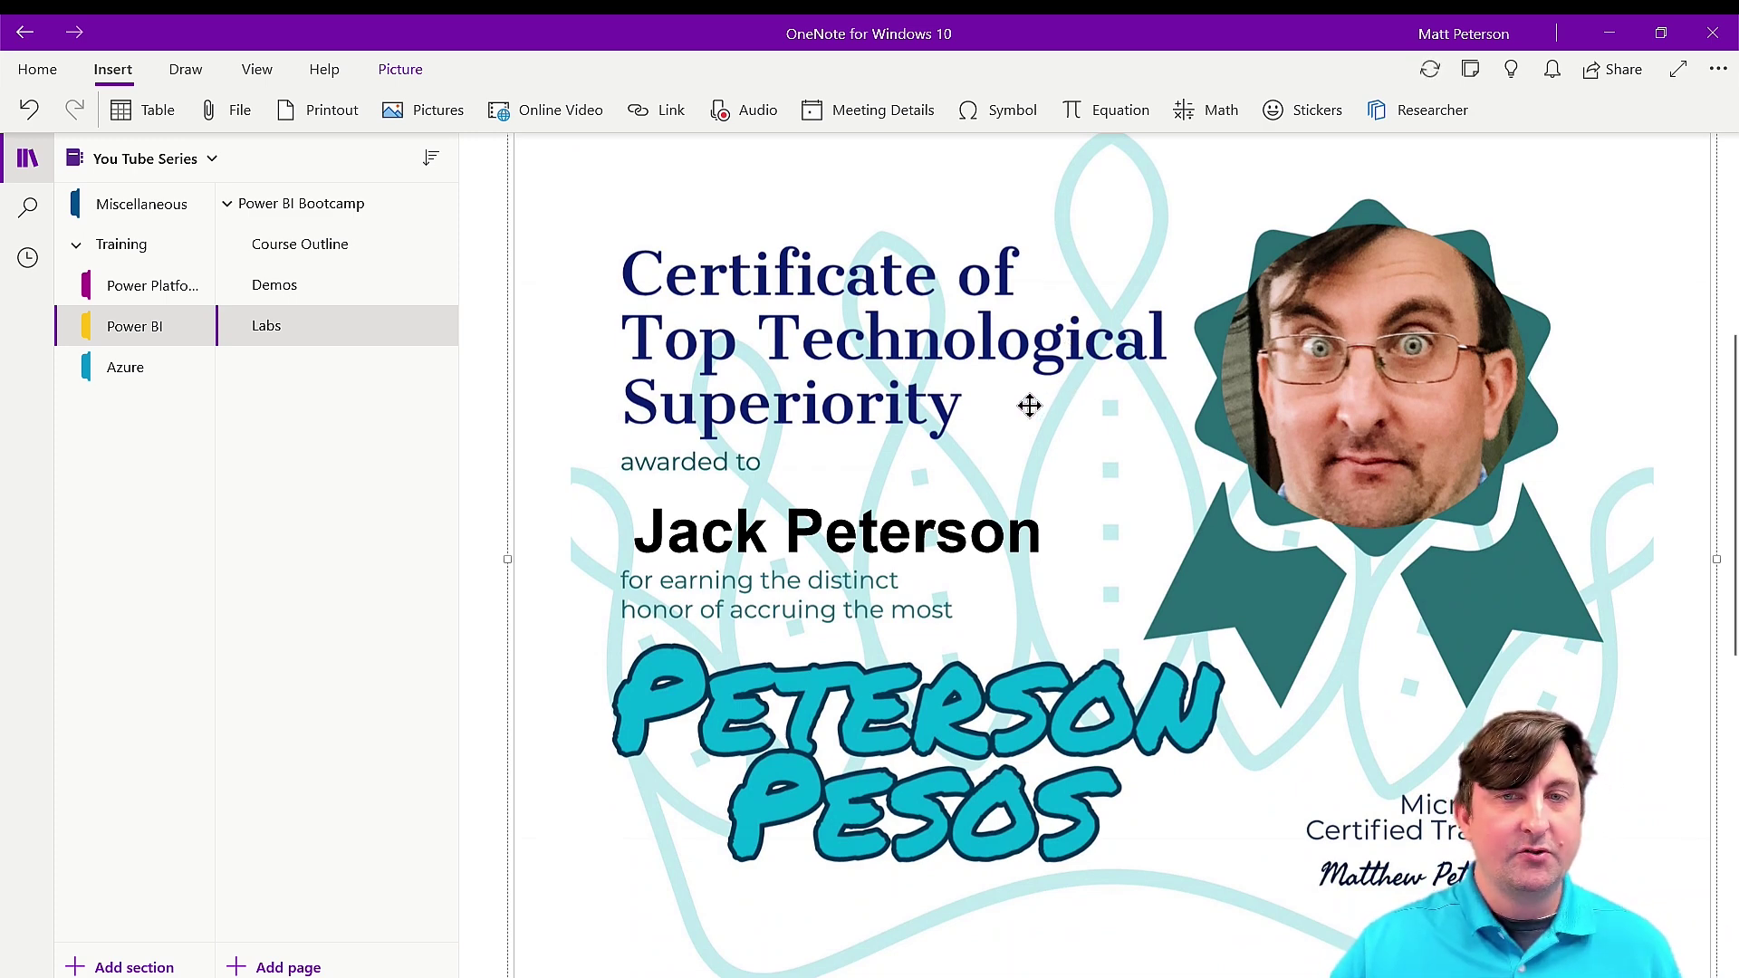
Make the certificate the page background and type 'Write whatever I want' above its title.
right_click(1029, 411)
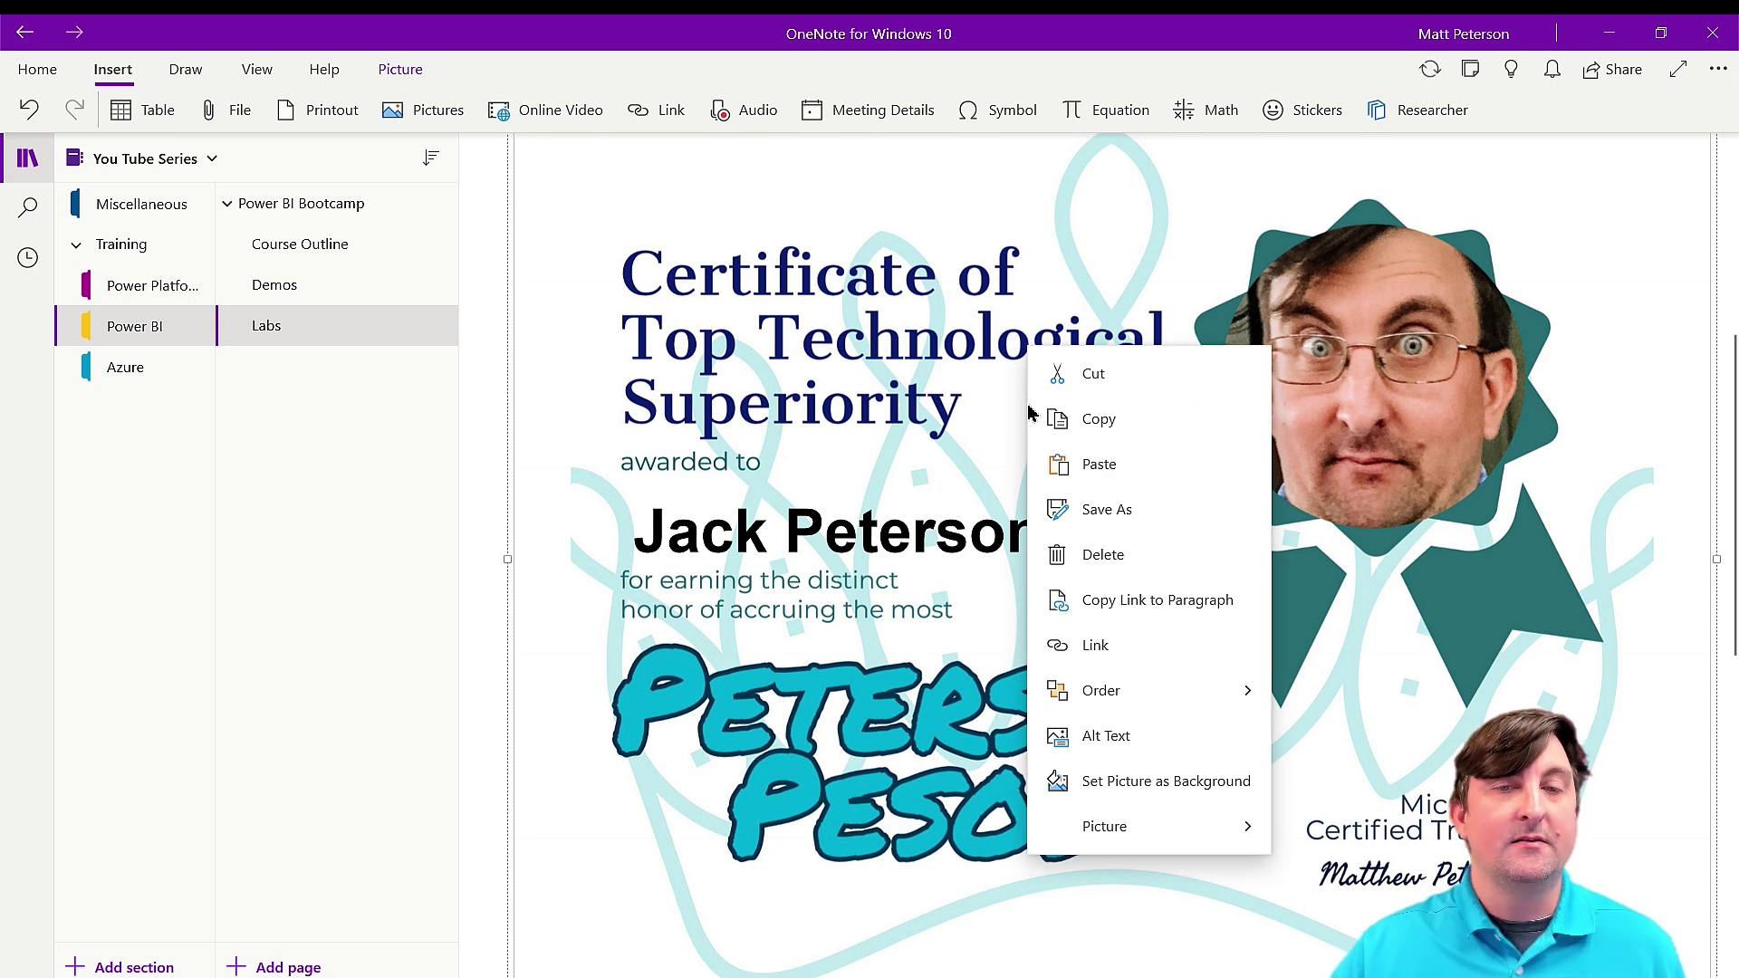
click(1119, 791)
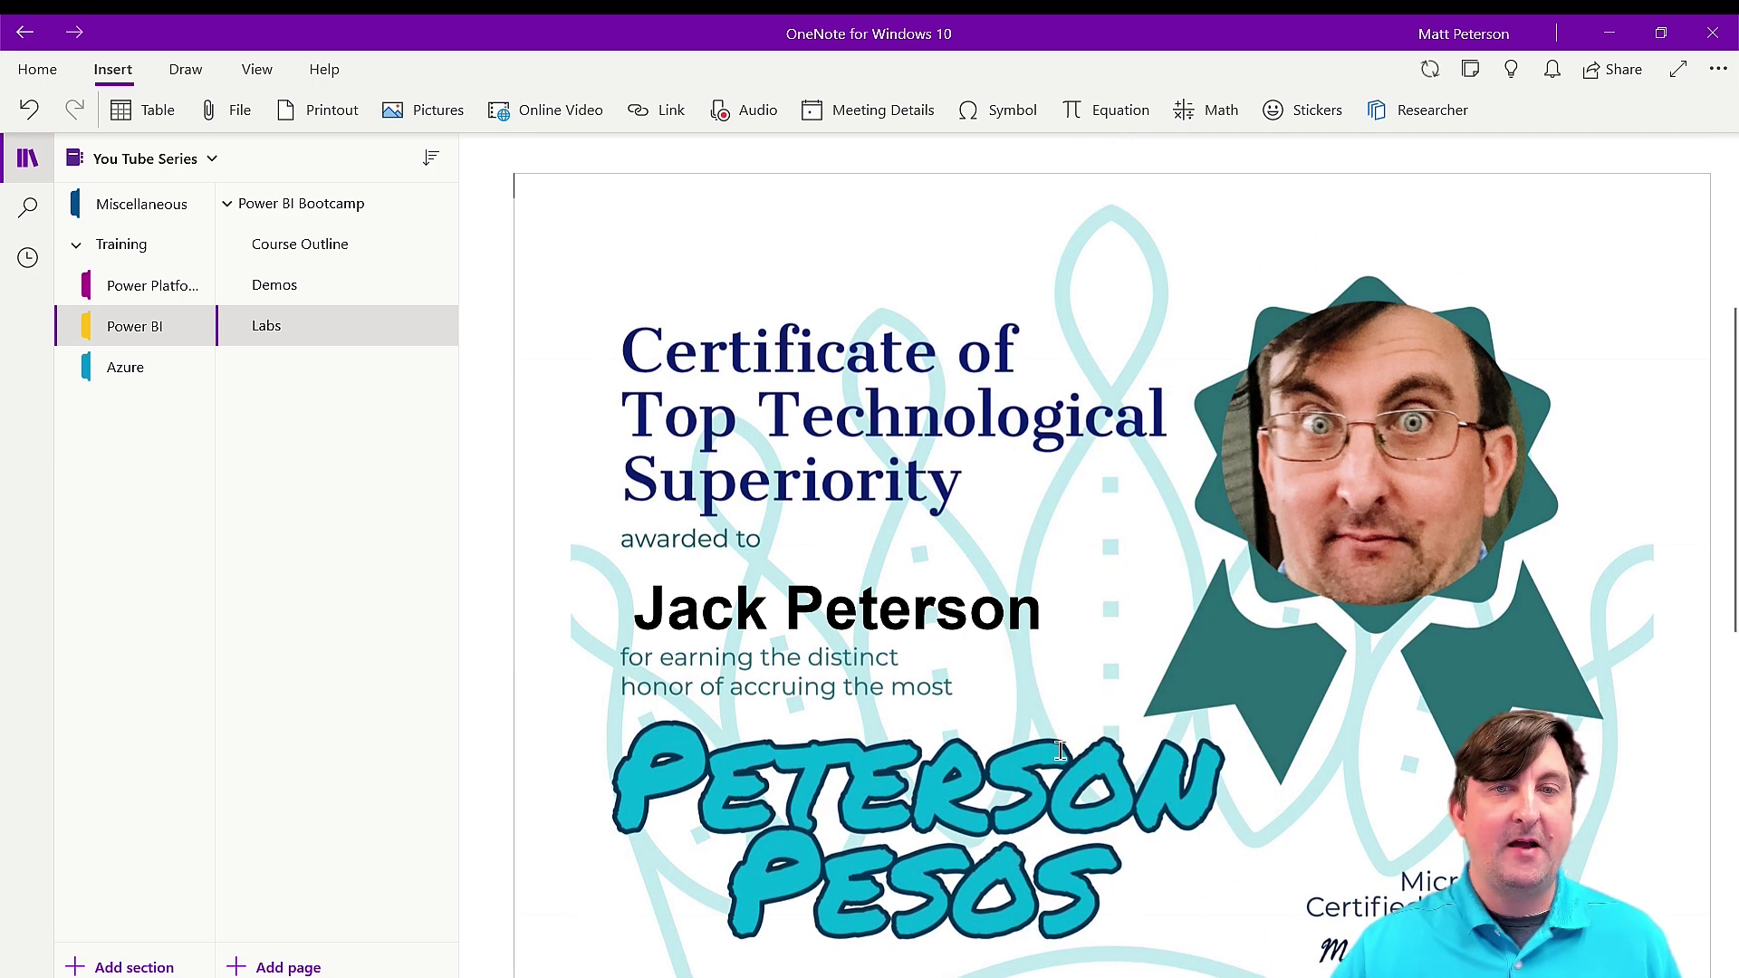
click(786, 241)
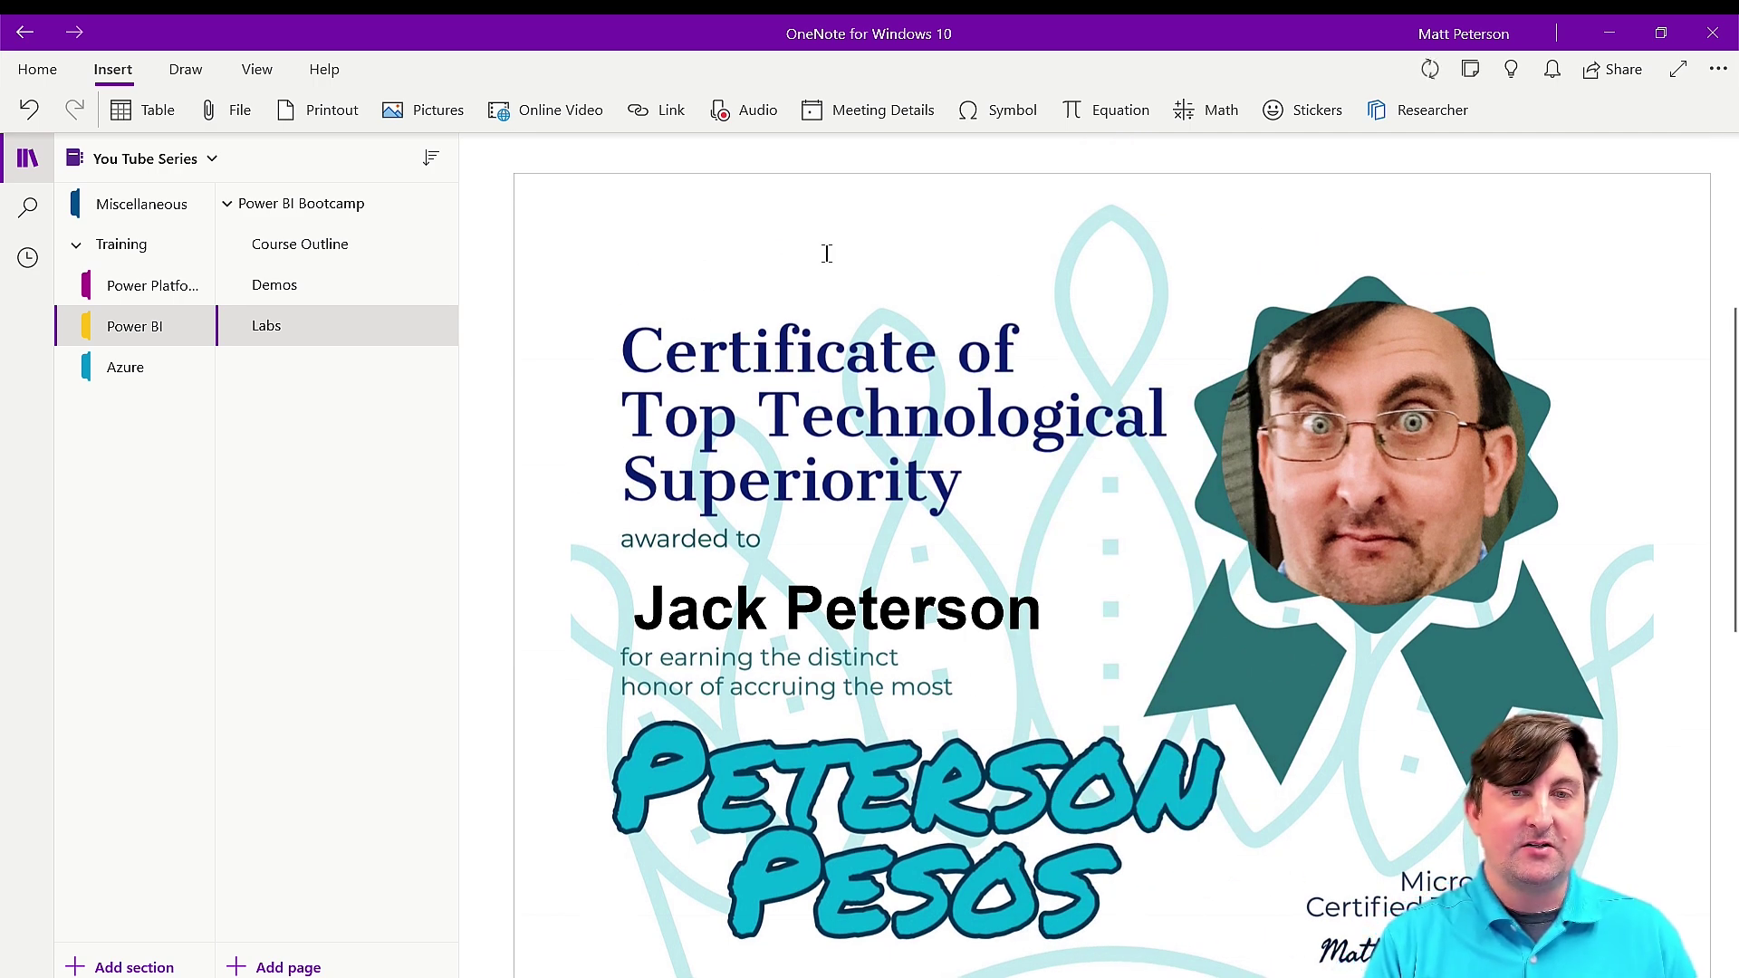
text(Write whate)
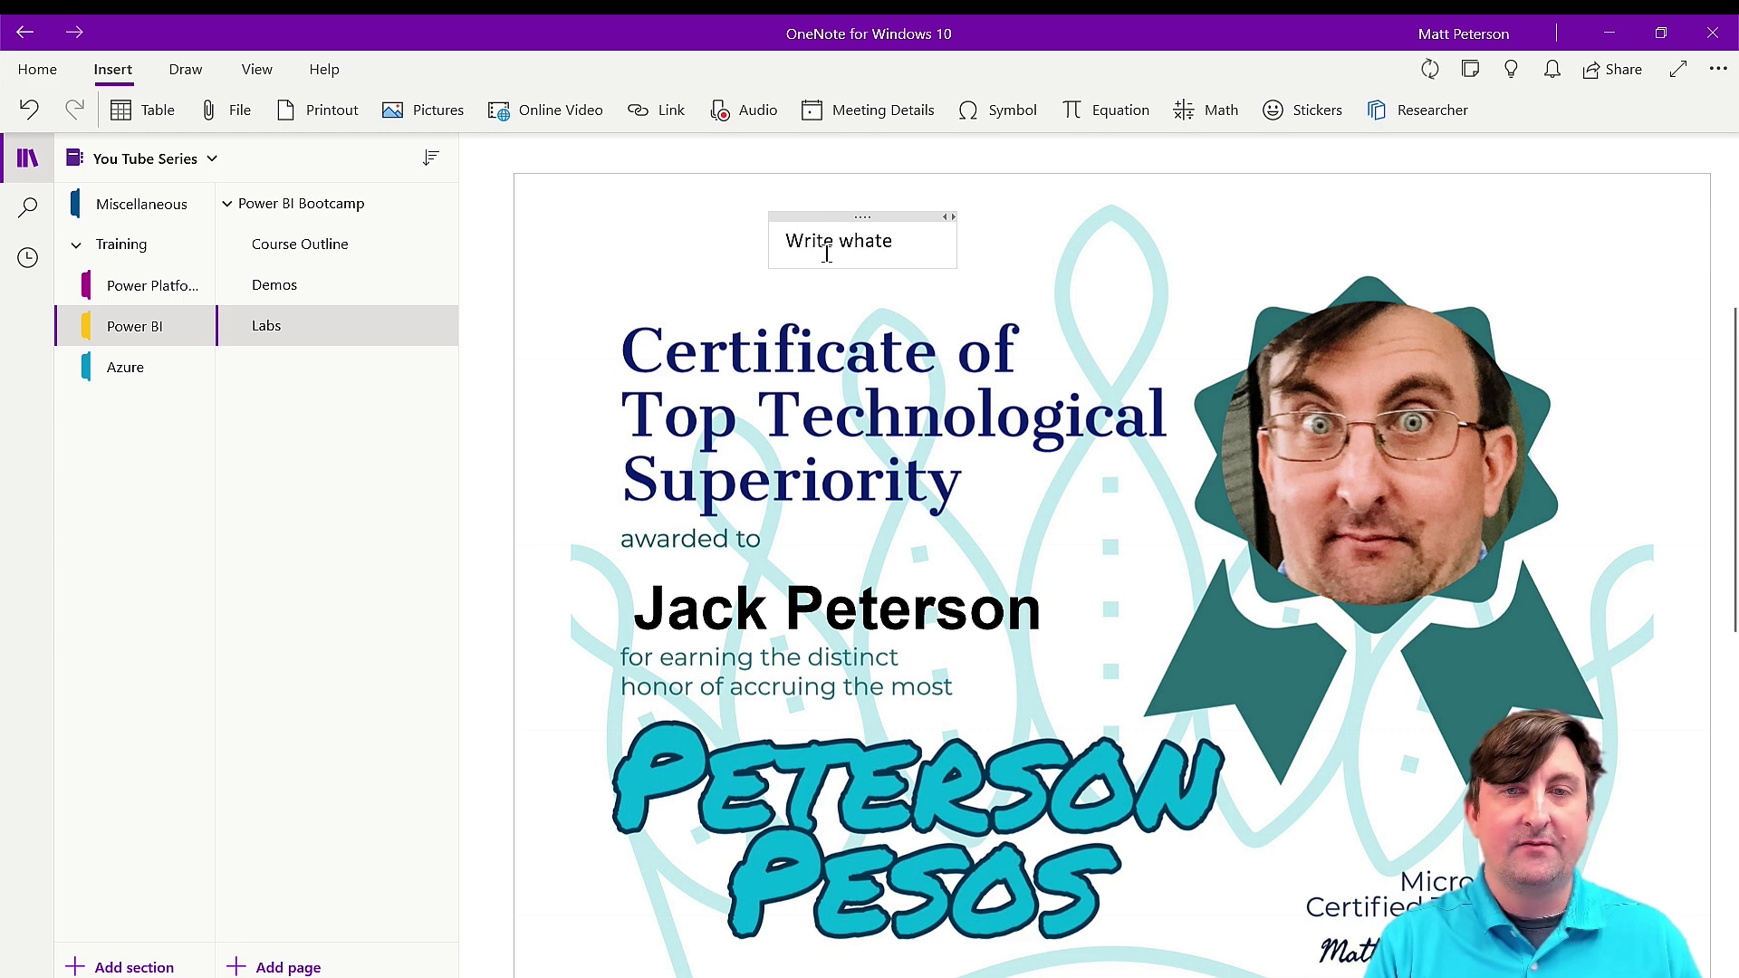
text(ver I want)
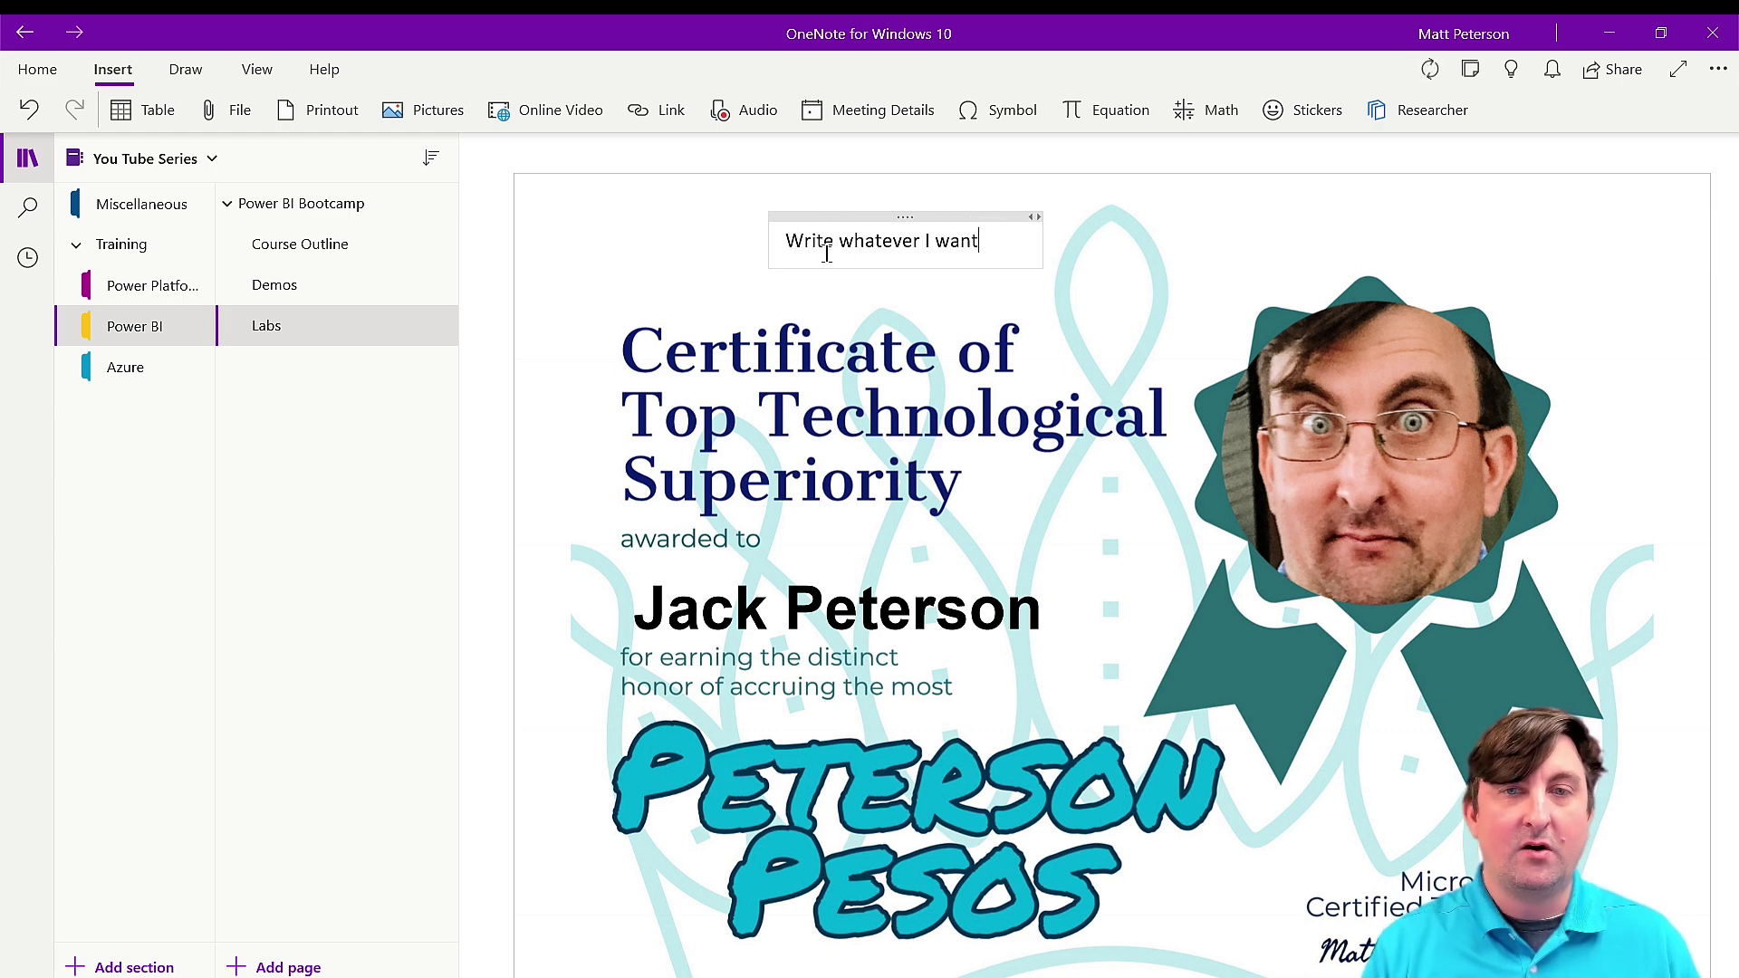
click(1400, 192)
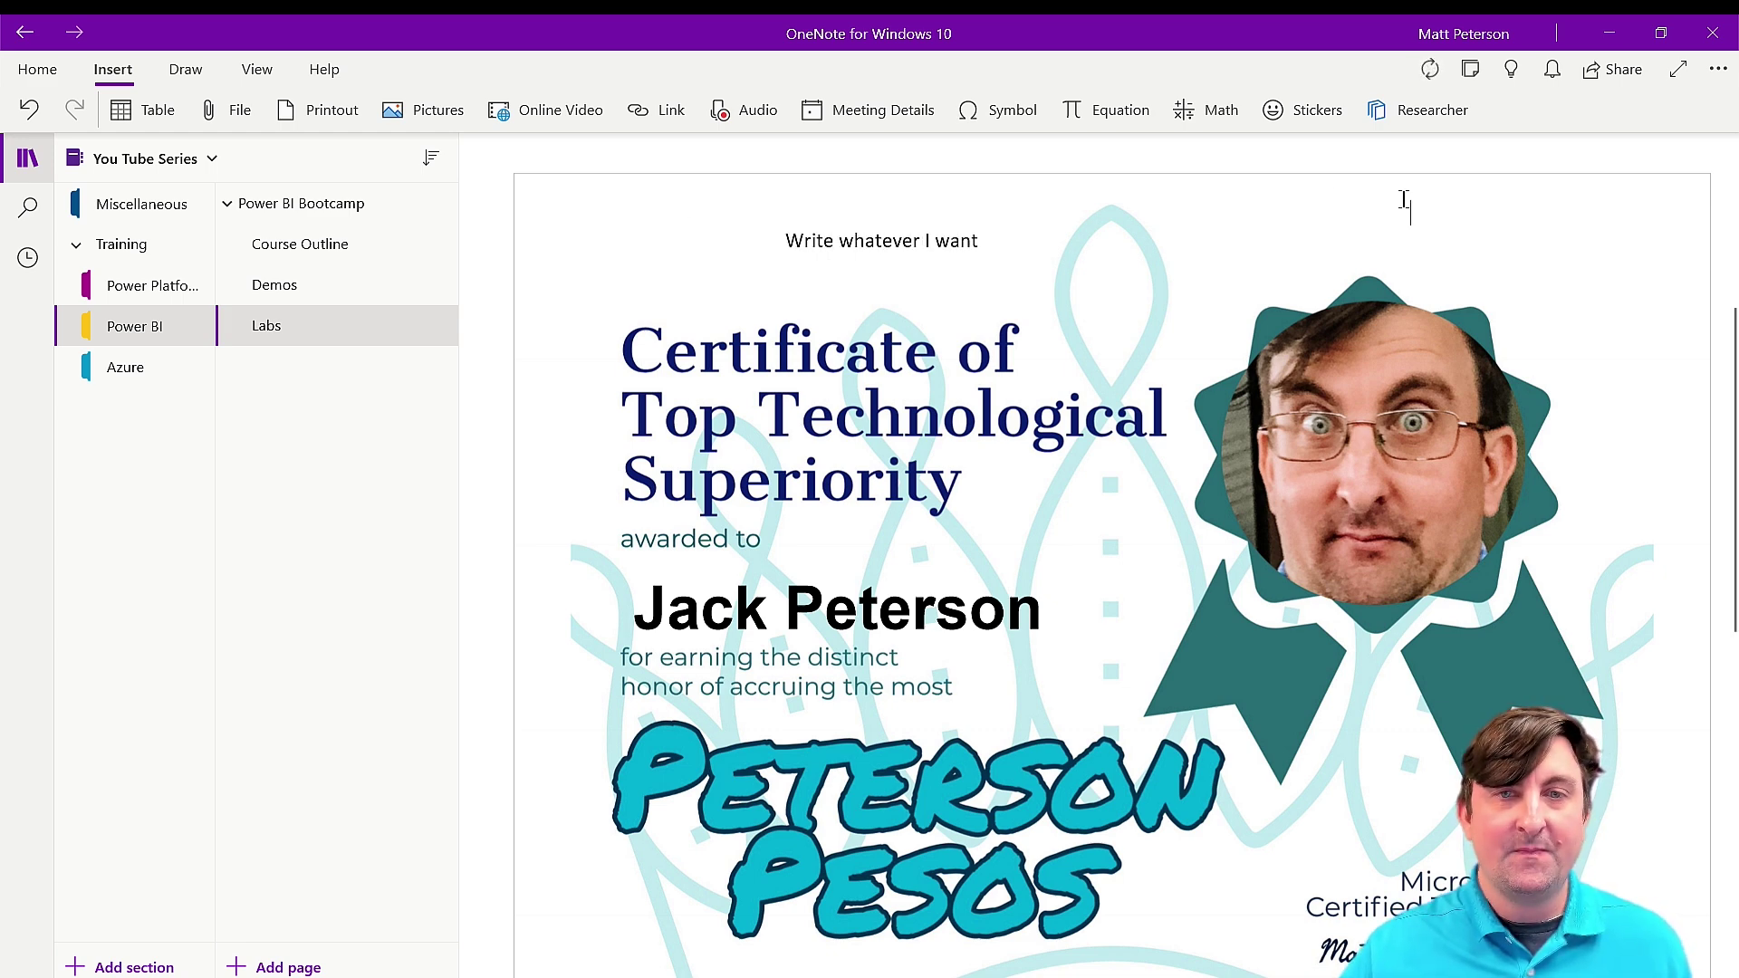
Draw a light blue ink arrow pointing from the note to the certificate title.
click(186, 69)
click(394, 106)
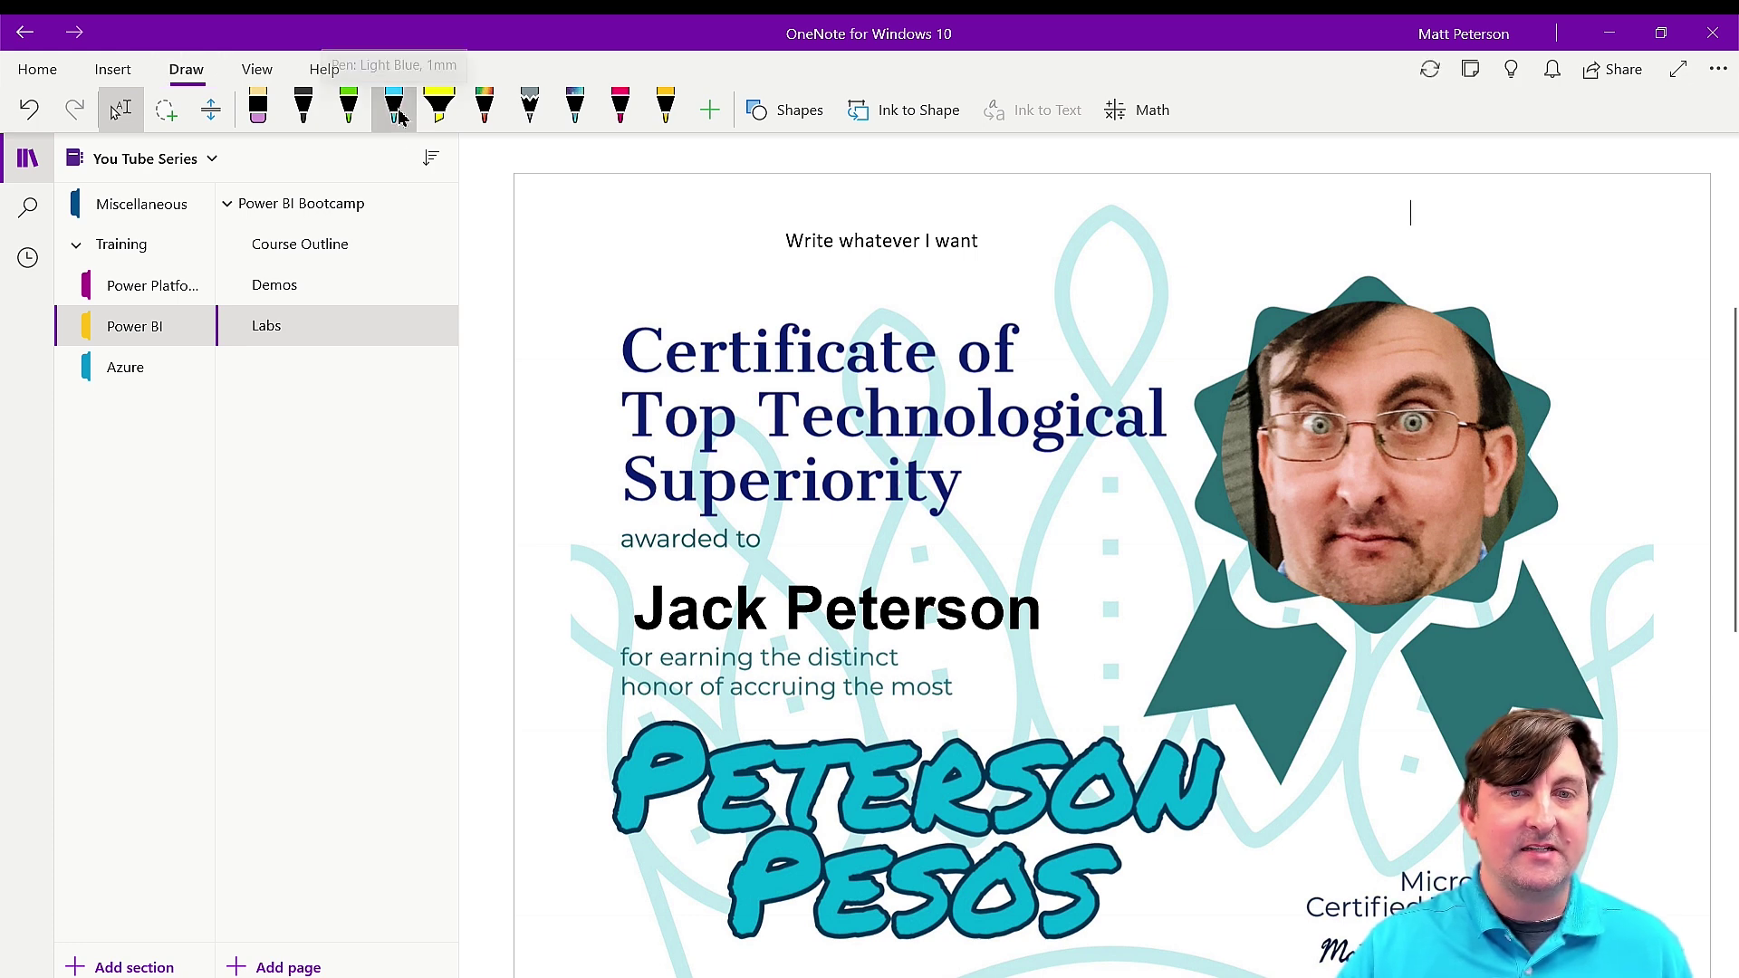
drag(1046, 324, 1261, 198)
mouse_move(1053, 270)
mouse_down()
mouse_move(1035, 326)
mouse_move(1127, 337)
mouse_up()
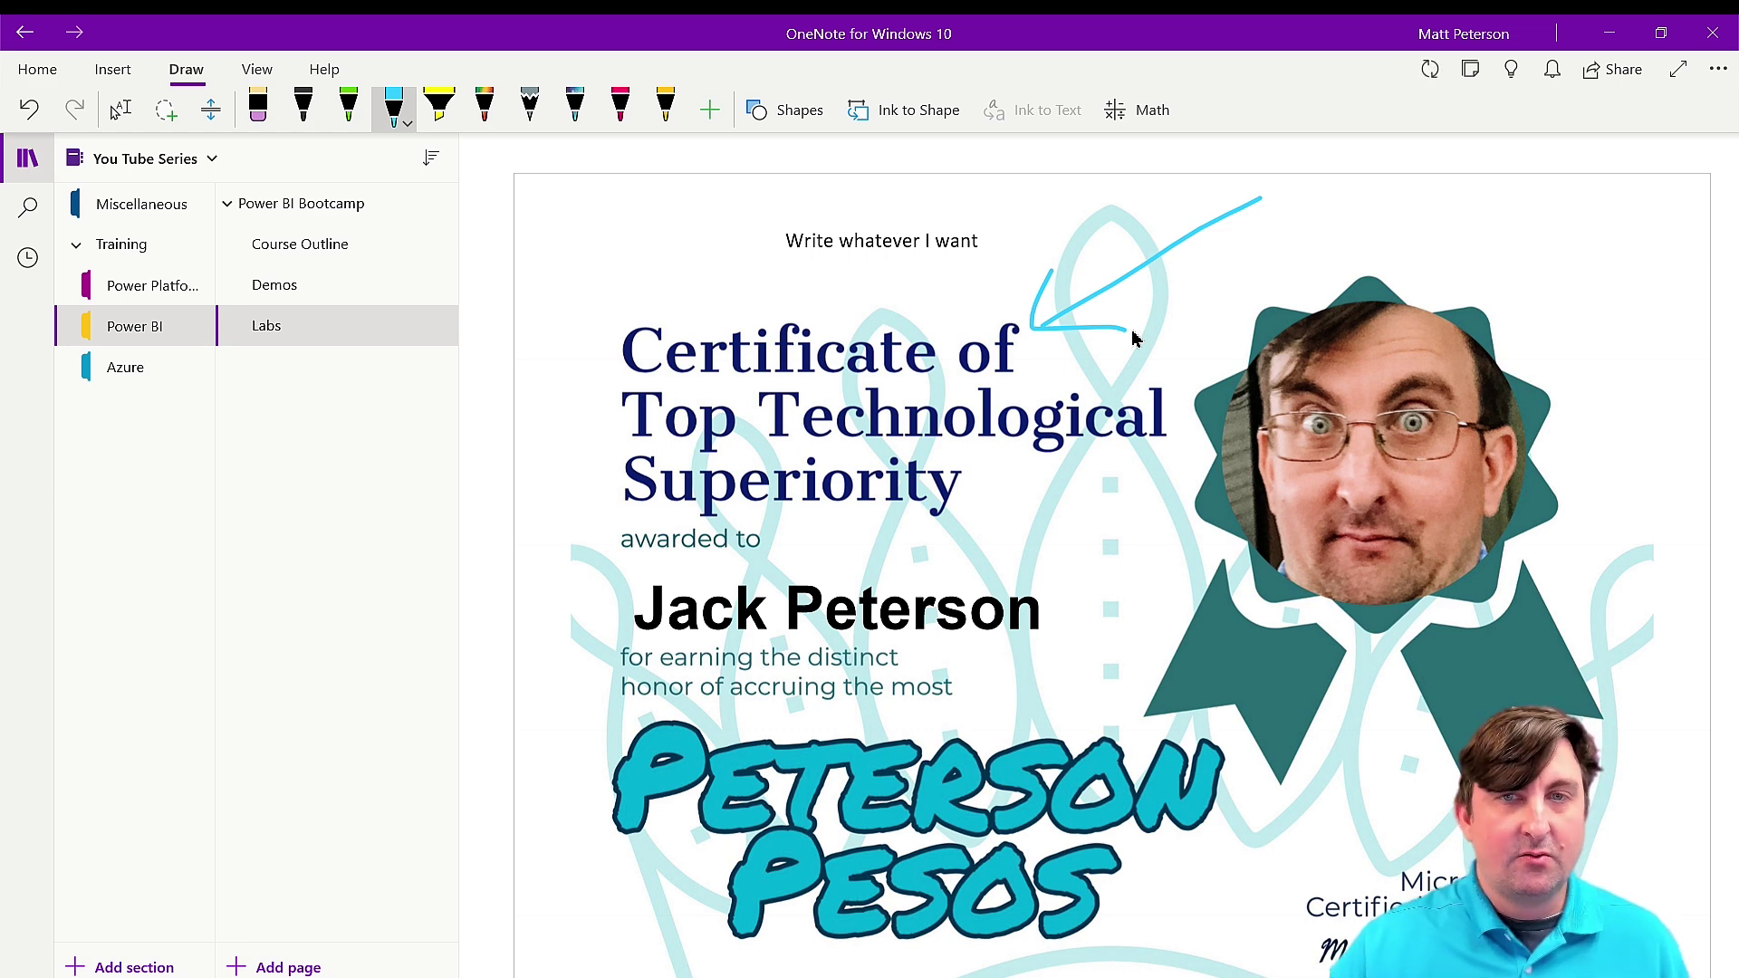
scroll(1133, 336, down, 8)
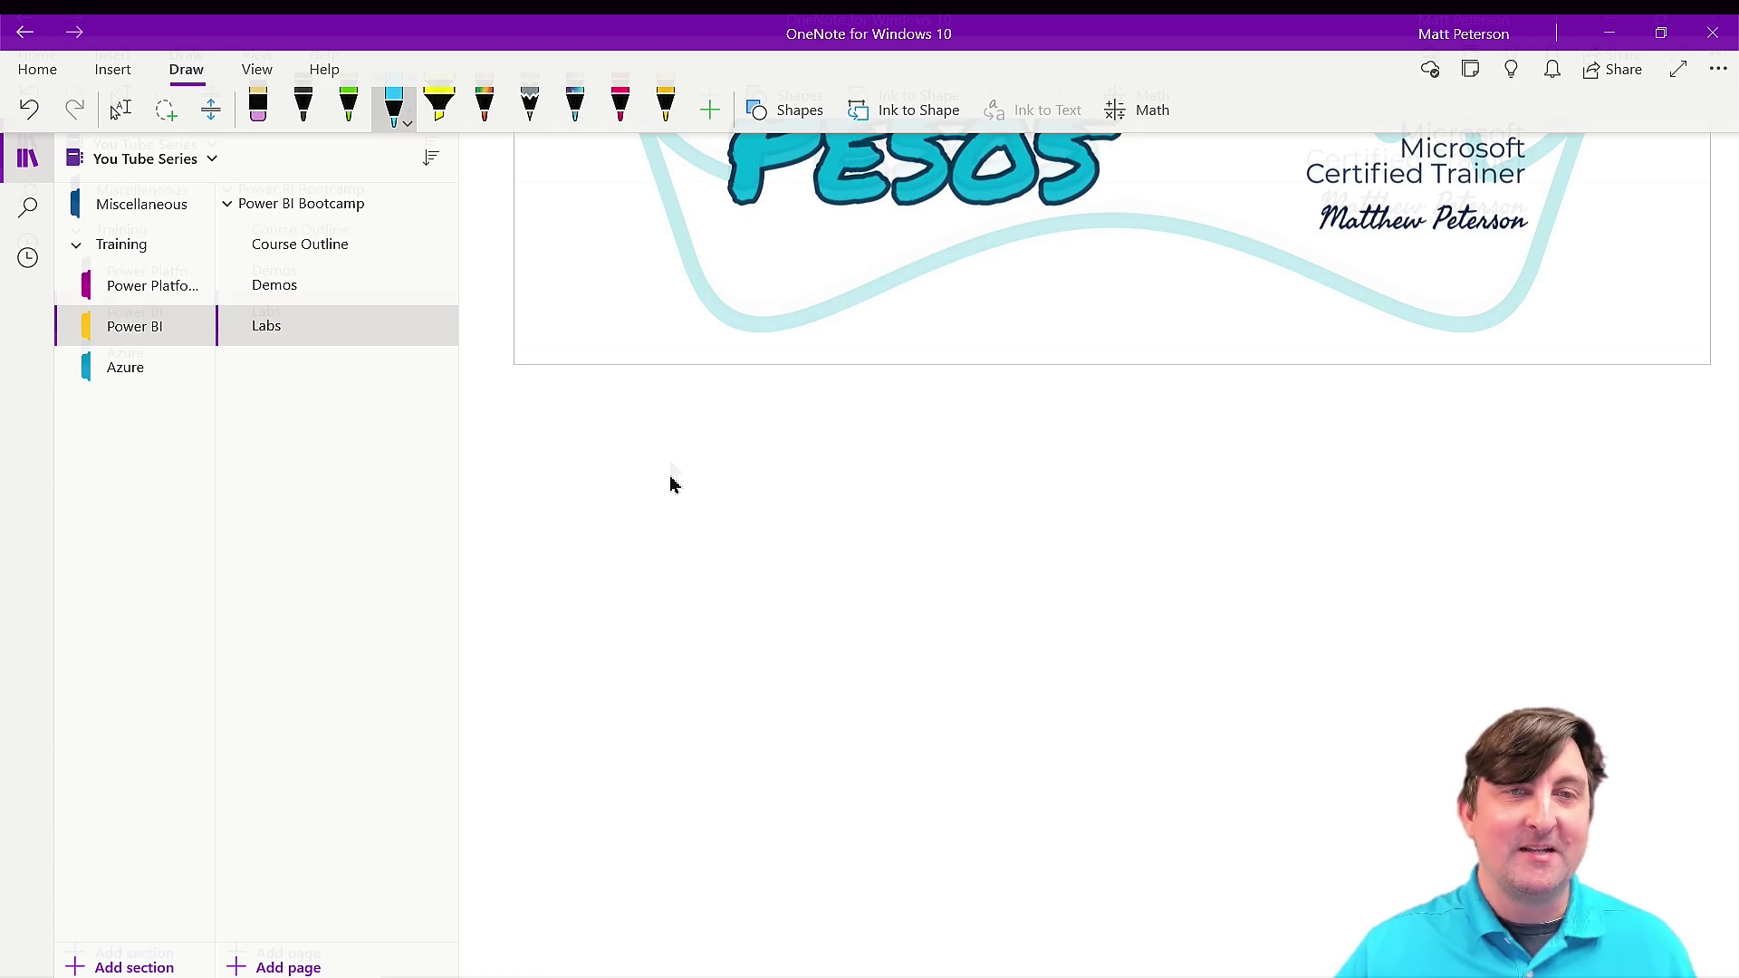
Choose the pink pen and handwrite 2/3 + in the space below the certificate.
click(620, 91)
mouse_move(621, 457)
mouse_down()
mouse_move(626, 518)
mouse_move(684, 516)
mouse_up()
drag(584, 551, 741, 551)
mouse_move(612, 587)
mouse_down()
mouse_move(644, 586)
mouse_move(669, 643)
mouse_move(652, 653)
mouse_up()
mouse_move(826, 518)
mouse_down()
mouse_move(826, 595)
mouse_move(861, 548)
mouse_up()
Write 4/5 to complete the sum, then lasso-select the handwritten ink.
mouse_move(933, 443)
mouse_down()
mouse_move(931, 508)
mouse_move(974, 493)
mouse_move(965, 533)
mouse_move(1023, 578)
mouse_up()
drag(938, 612, 931, 672)
drag(936, 612, 1000, 602)
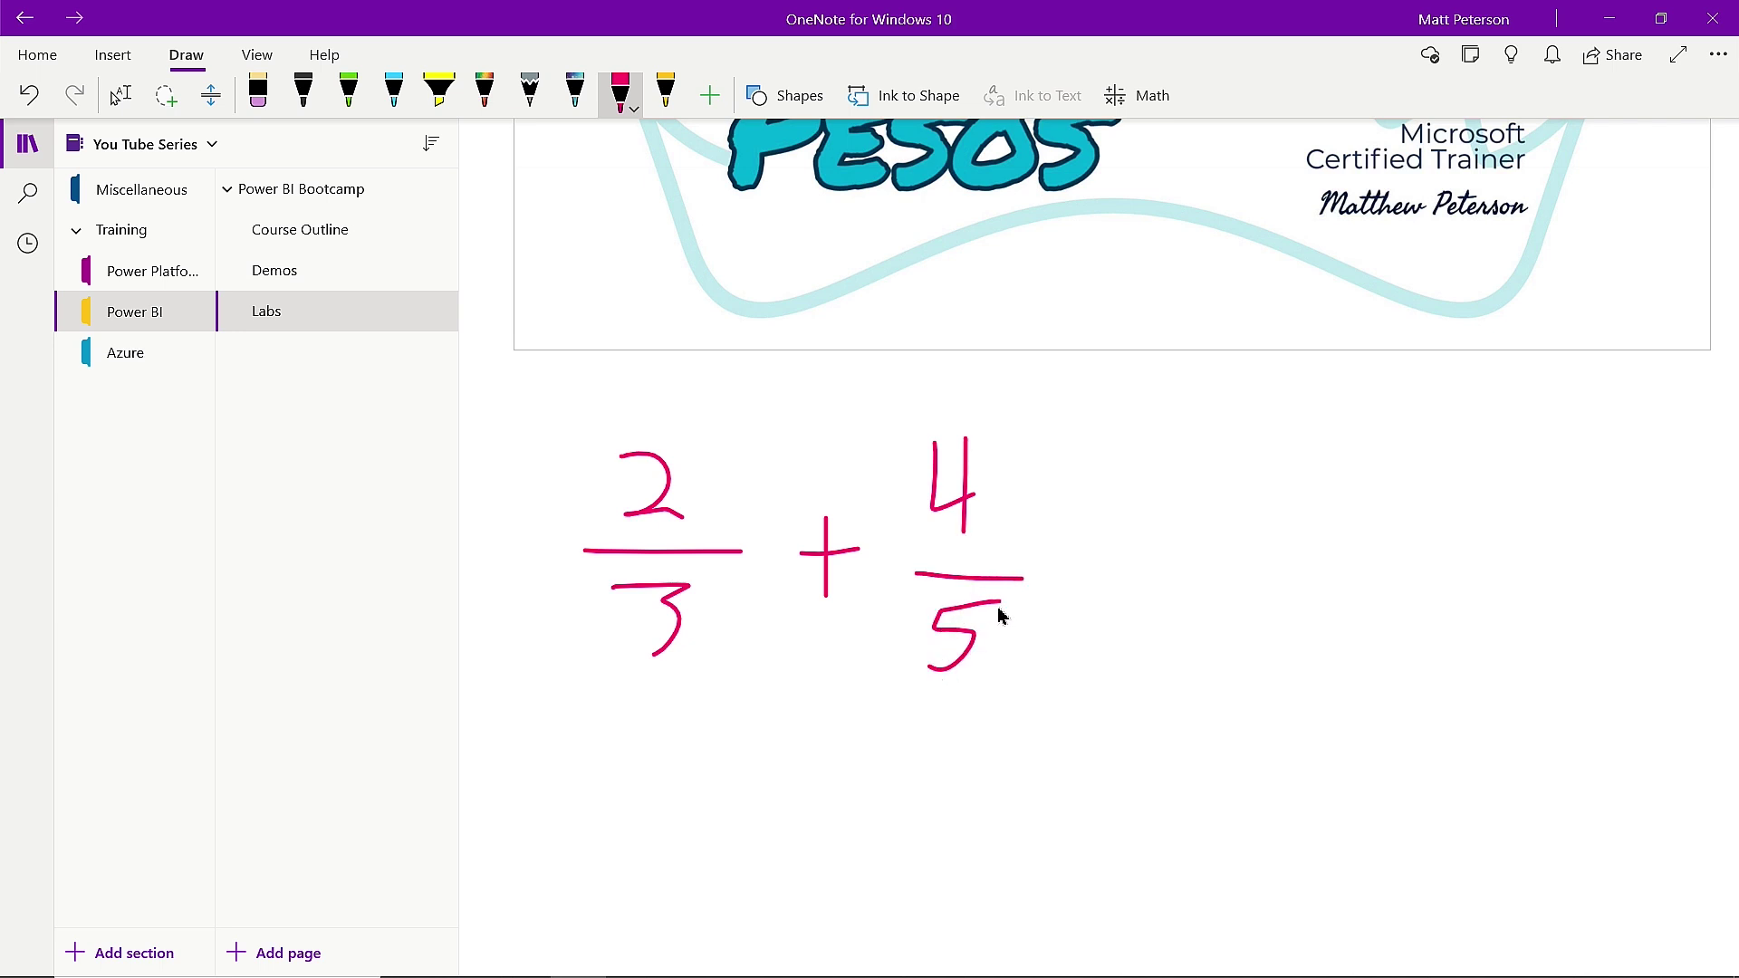
click(184, 114)
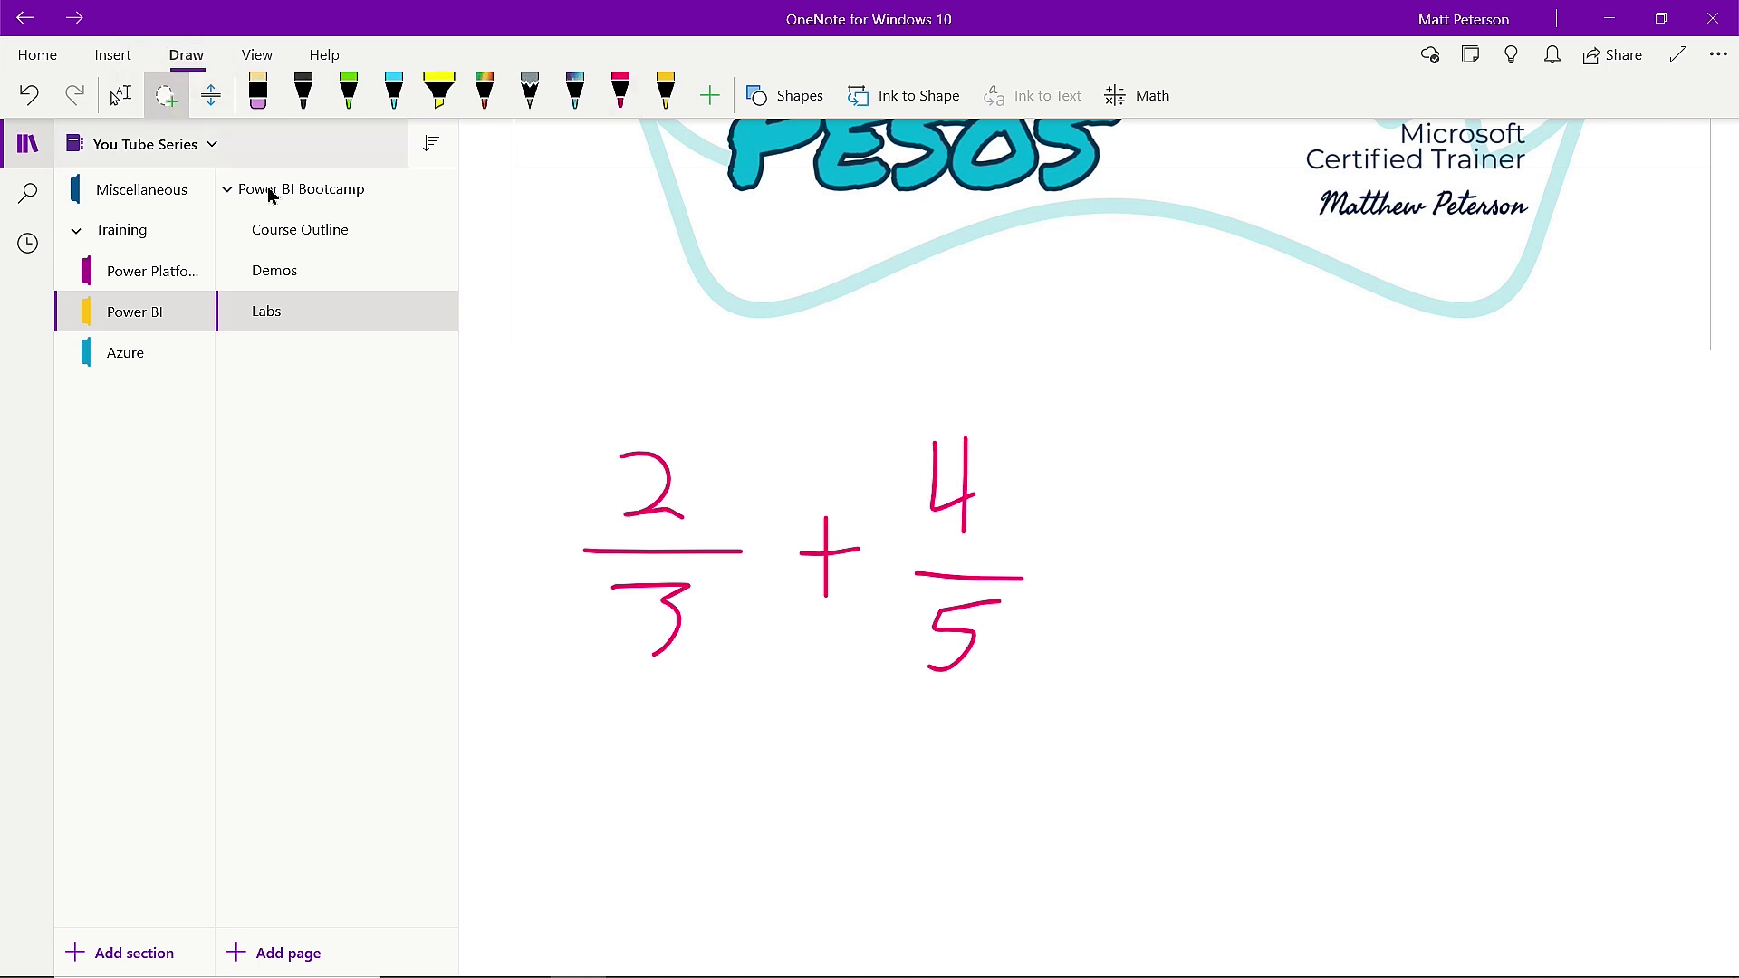
mouse_move(722, 396)
mouse_down()
mouse_move(552, 401)
mouse_move(555, 660)
mouse_move(1044, 749)
mouse_move(1141, 458)
mouse_move(882, 394)
mouse_move(683, 387)
mouse_up()
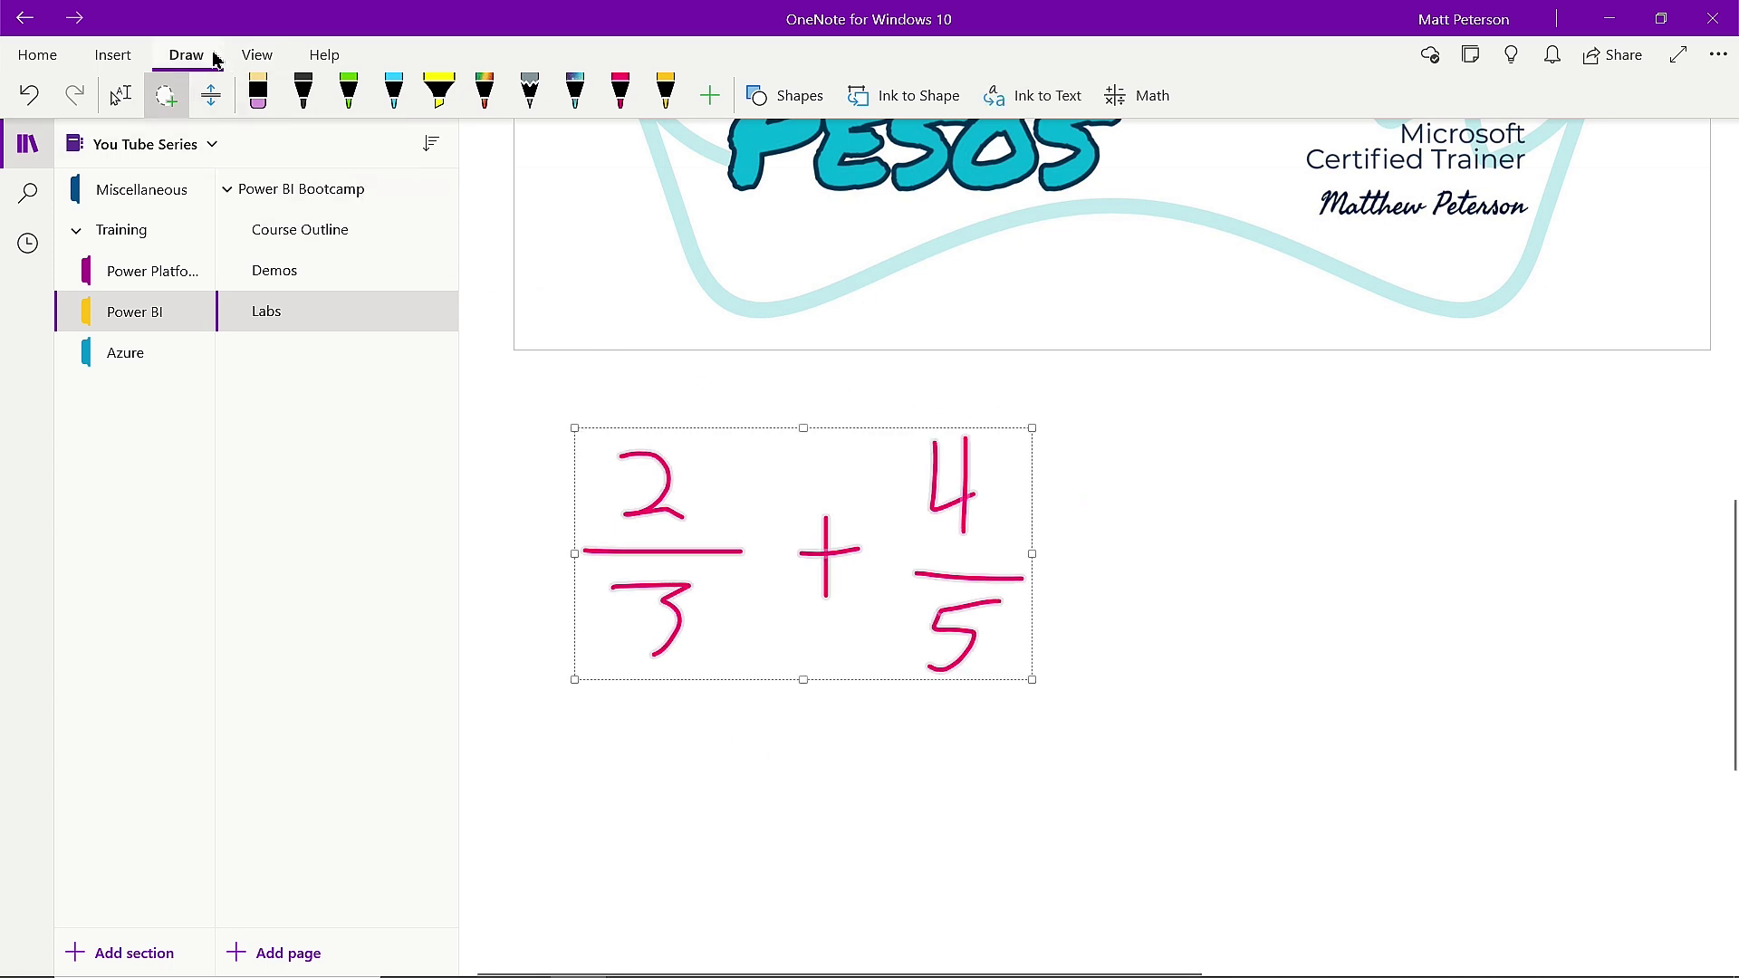
Convert the ink to a math equation, fix the misread denominator to 3, and list math actions.
click(1134, 99)
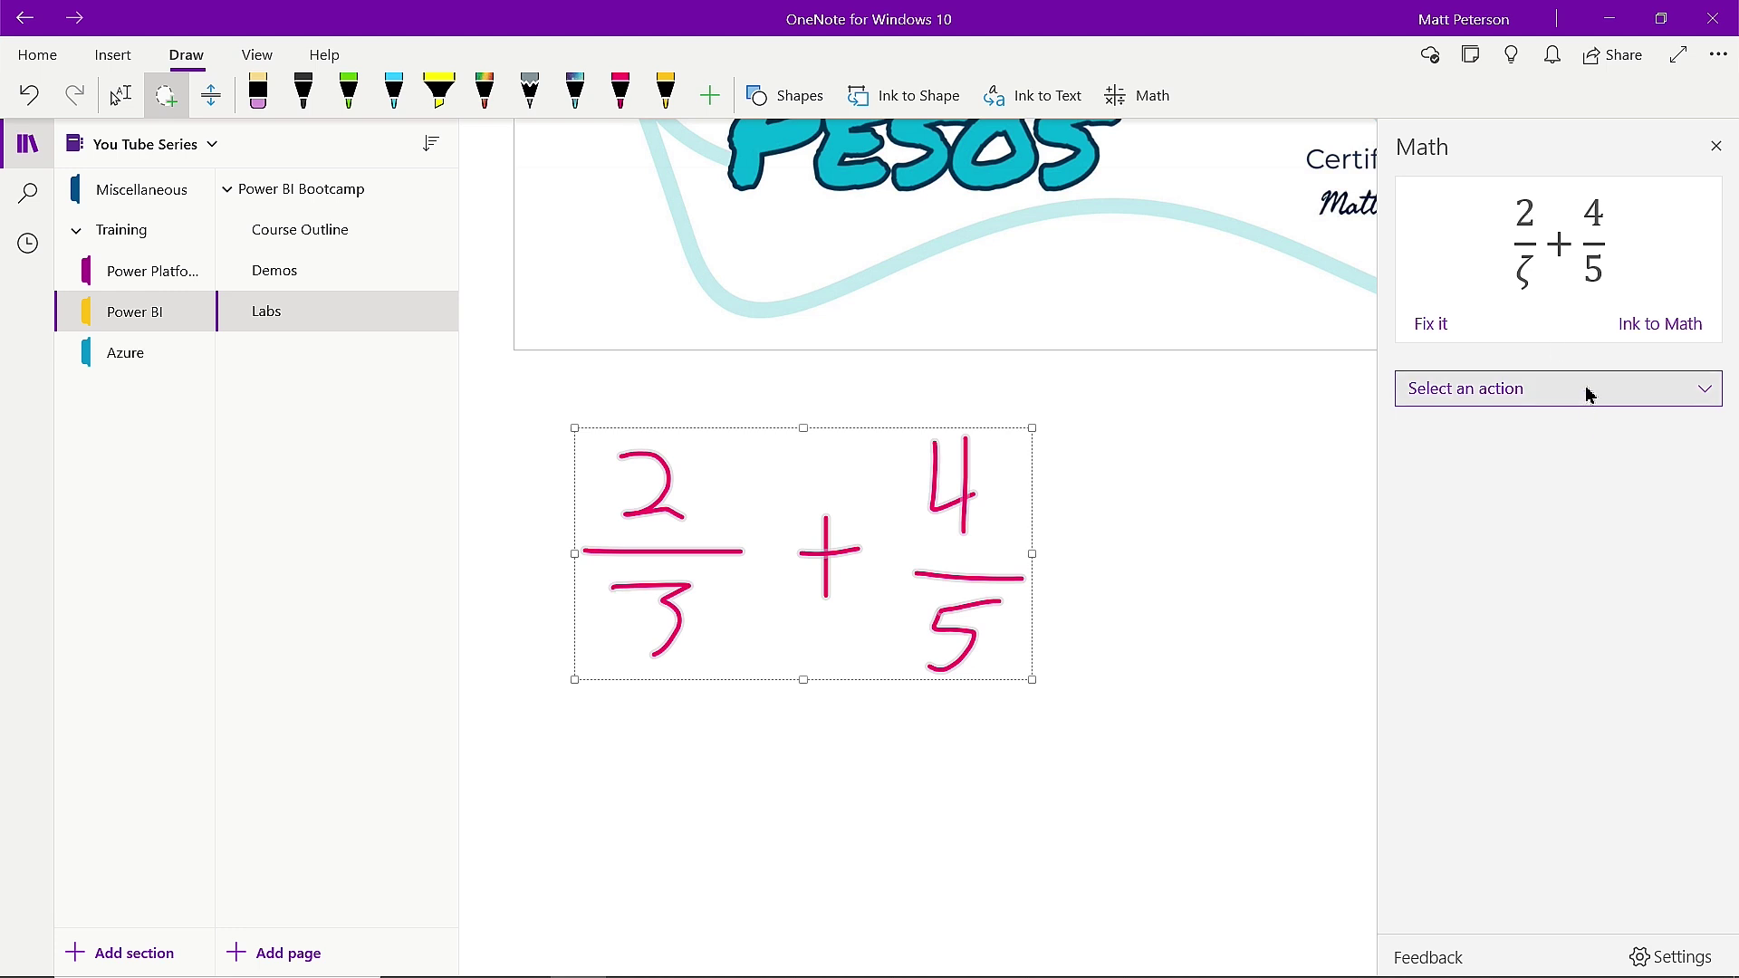
click(1430, 324)
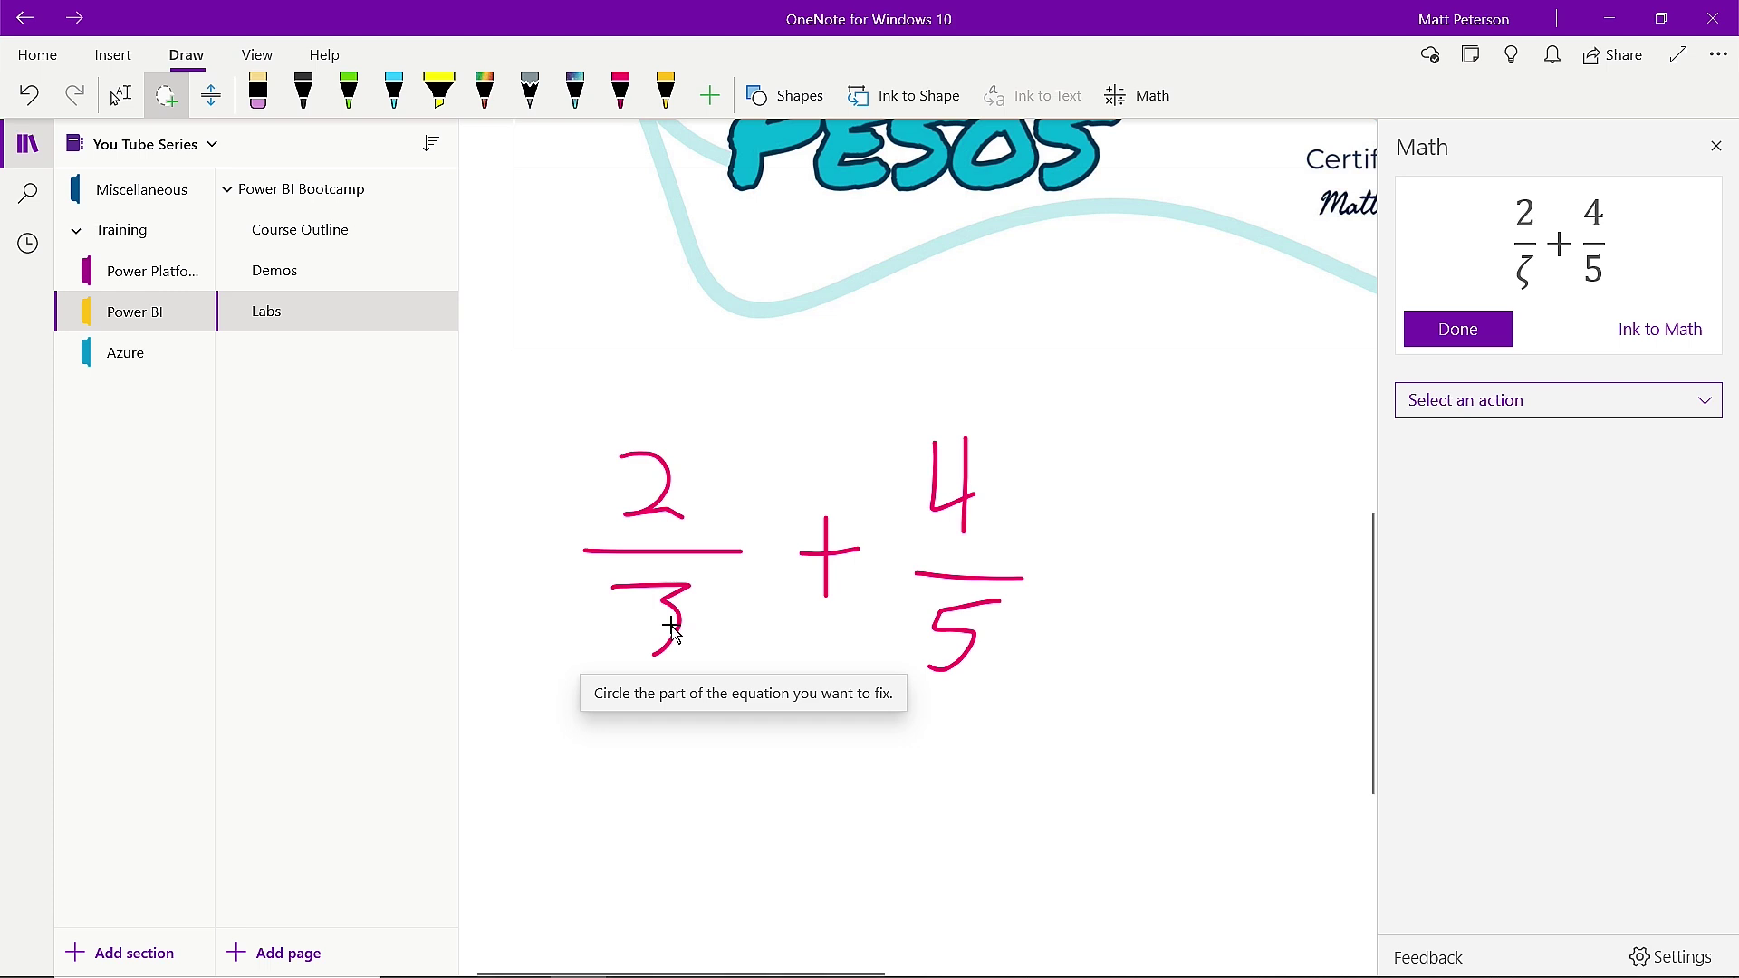
mouse_move(684, 559)
mouse_down()
mouse_move(644, 555)
mouse_move(602, 671)
mouse_move(728, 650)
mouse_move(659, 554)
mouse_up()
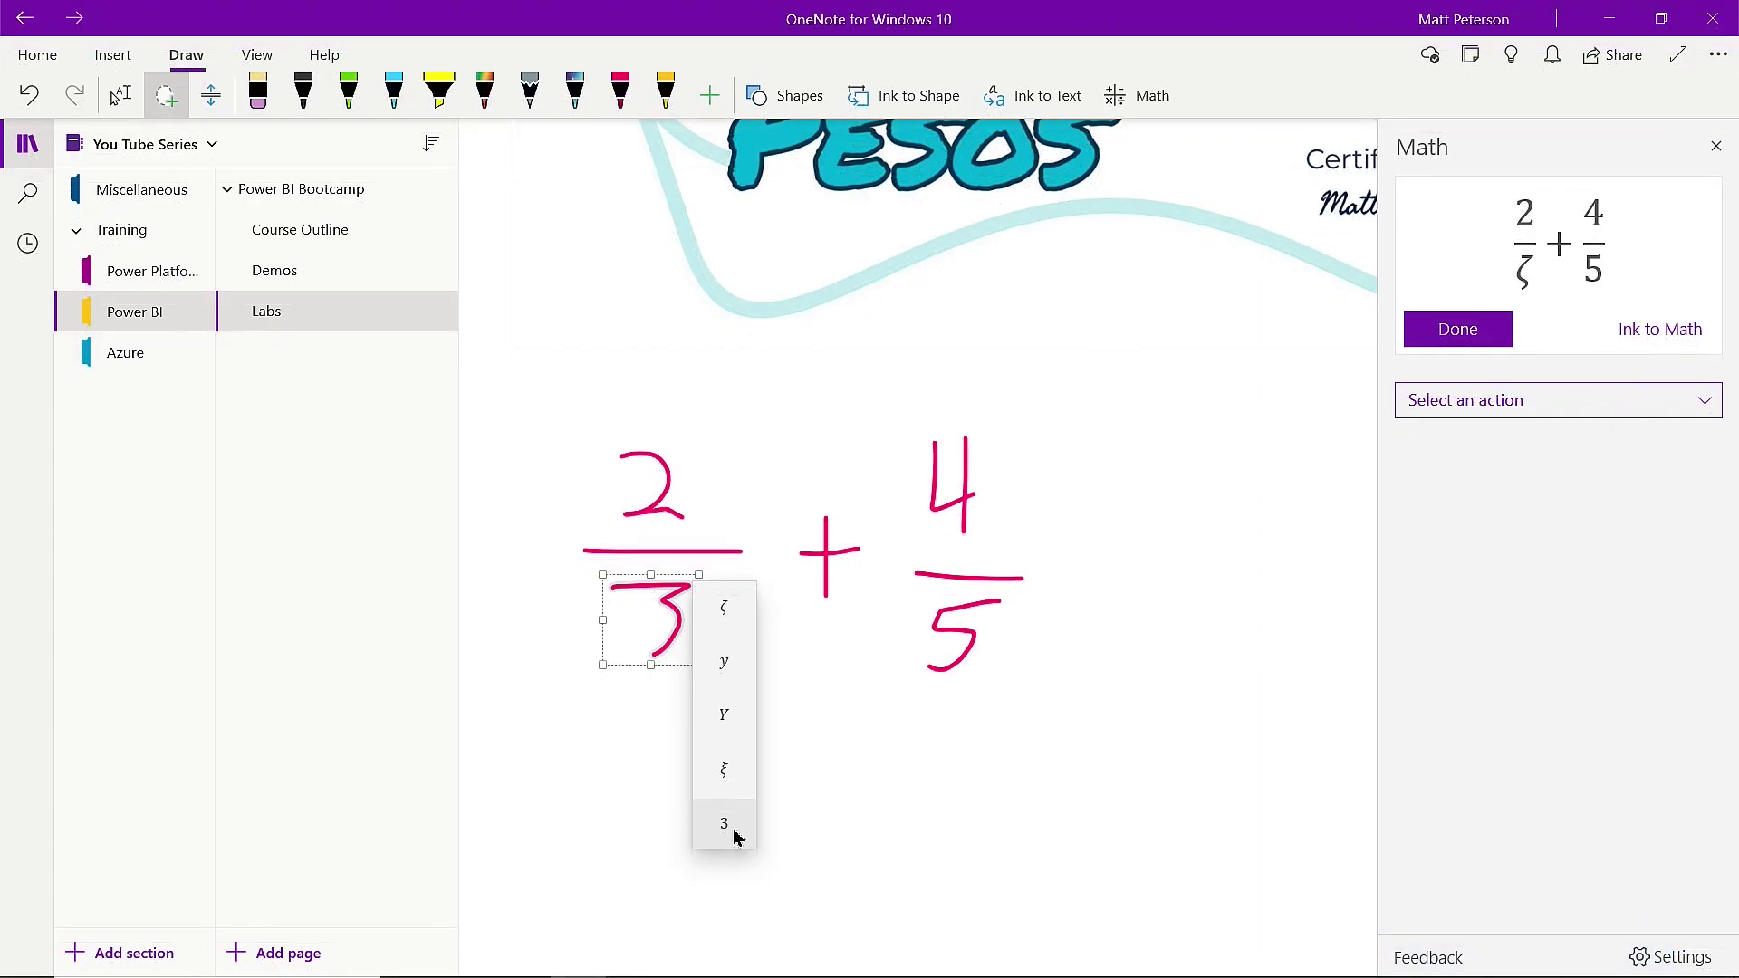
click(734, 836)
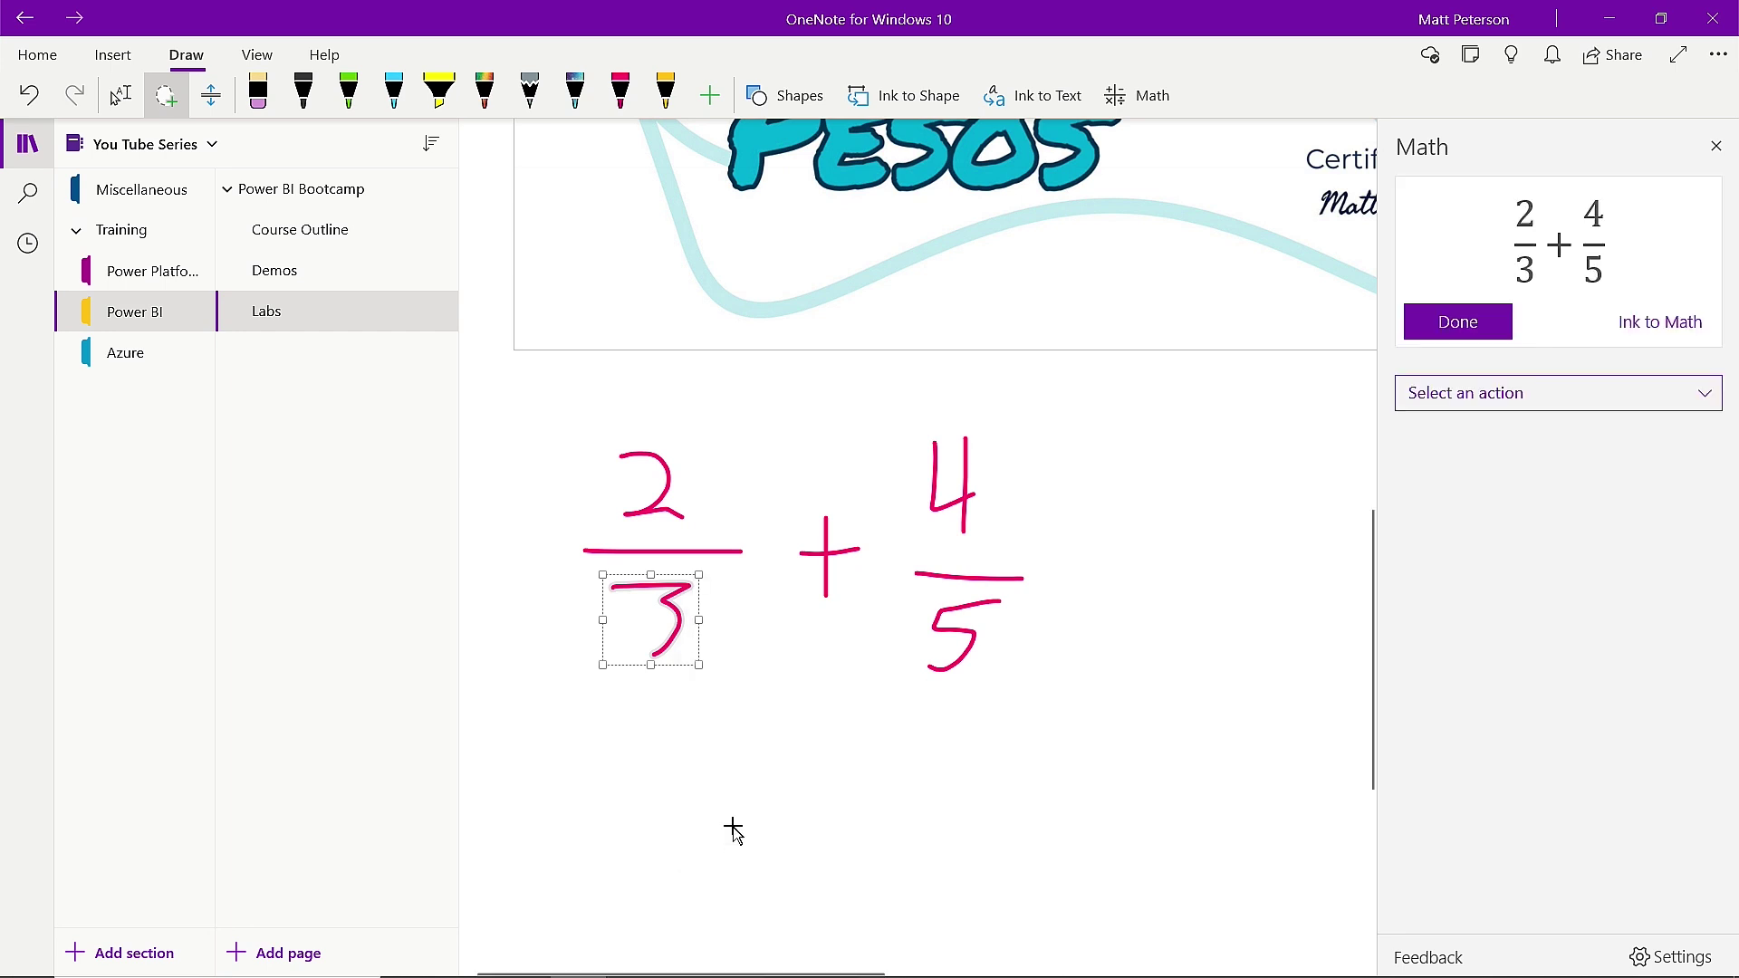
click(1479, 324)
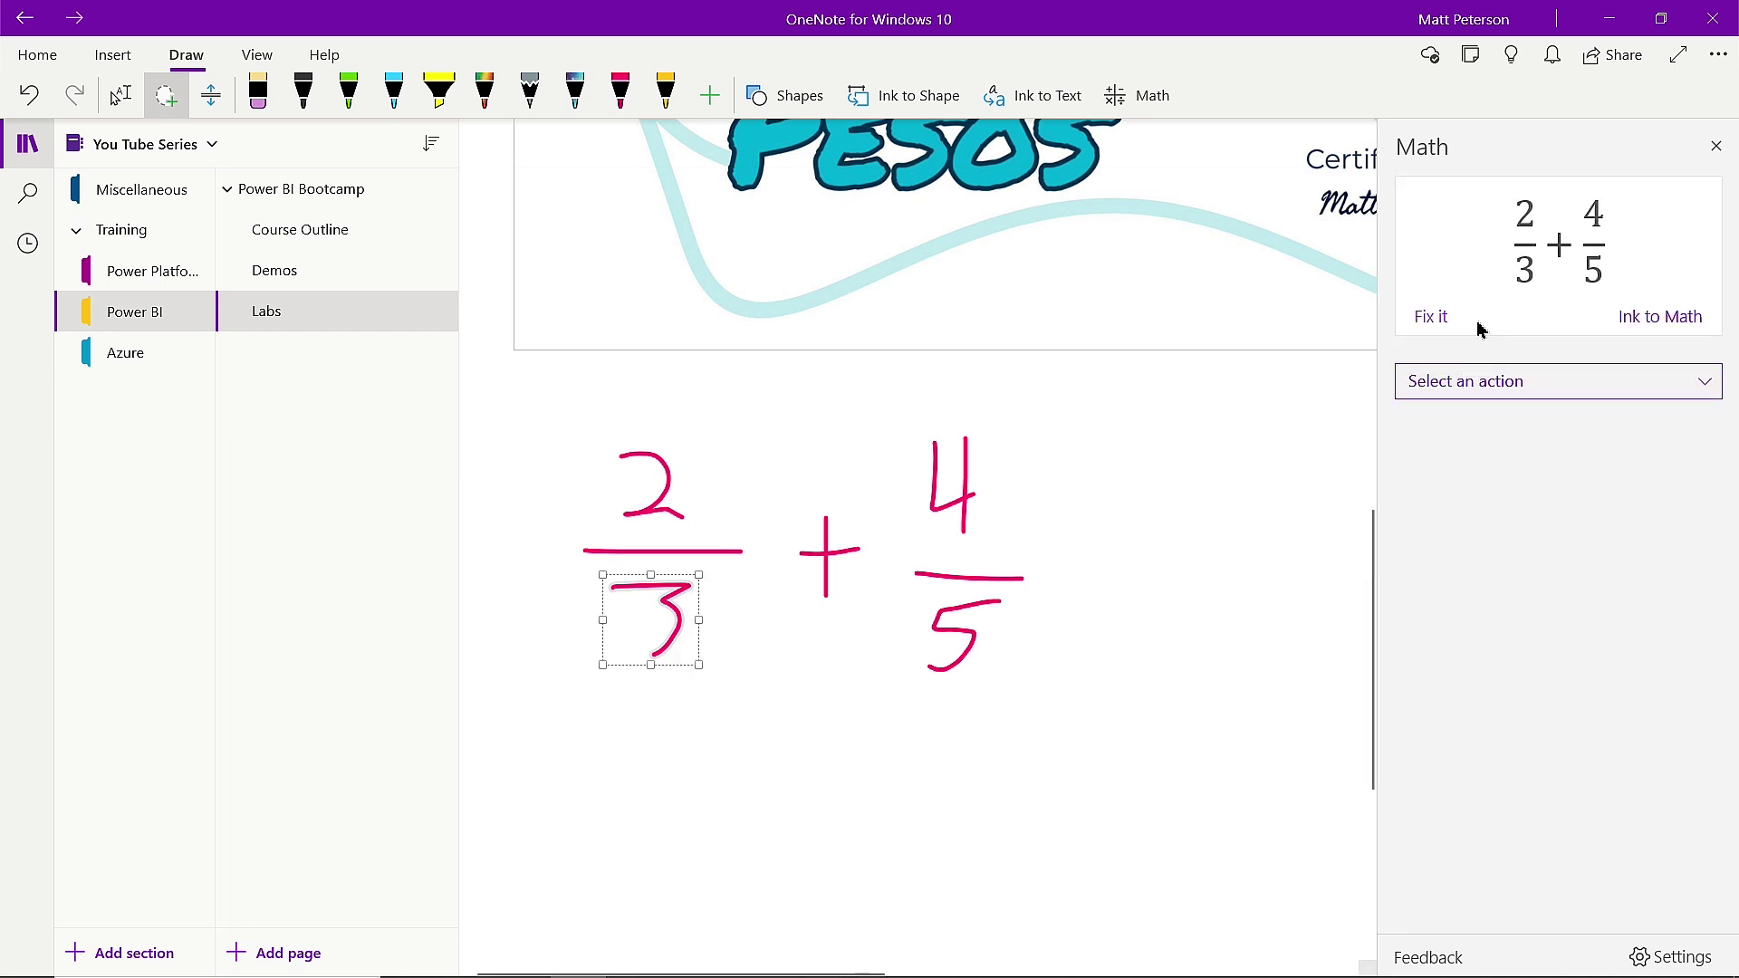
click(1573, 380)
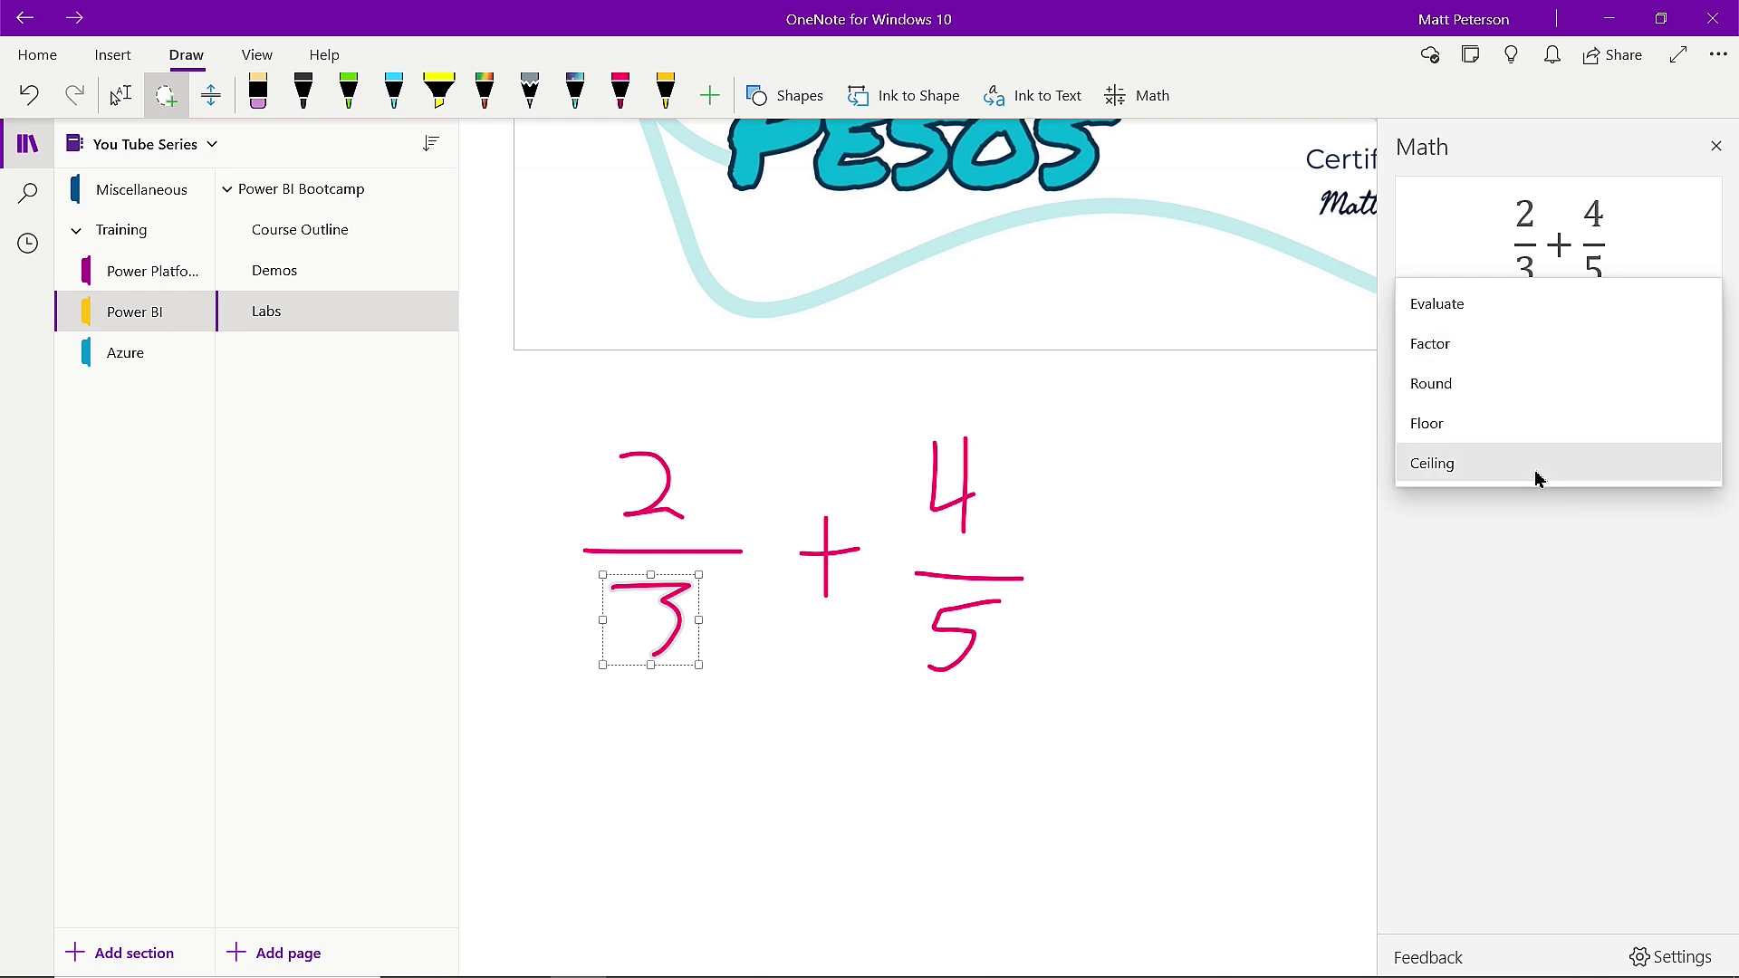
Evaluate 2/3 + 4/5 to 22/15 ≈ 1.46667, review the Solution Steps, then close the Math pane.
click(1496, 307)
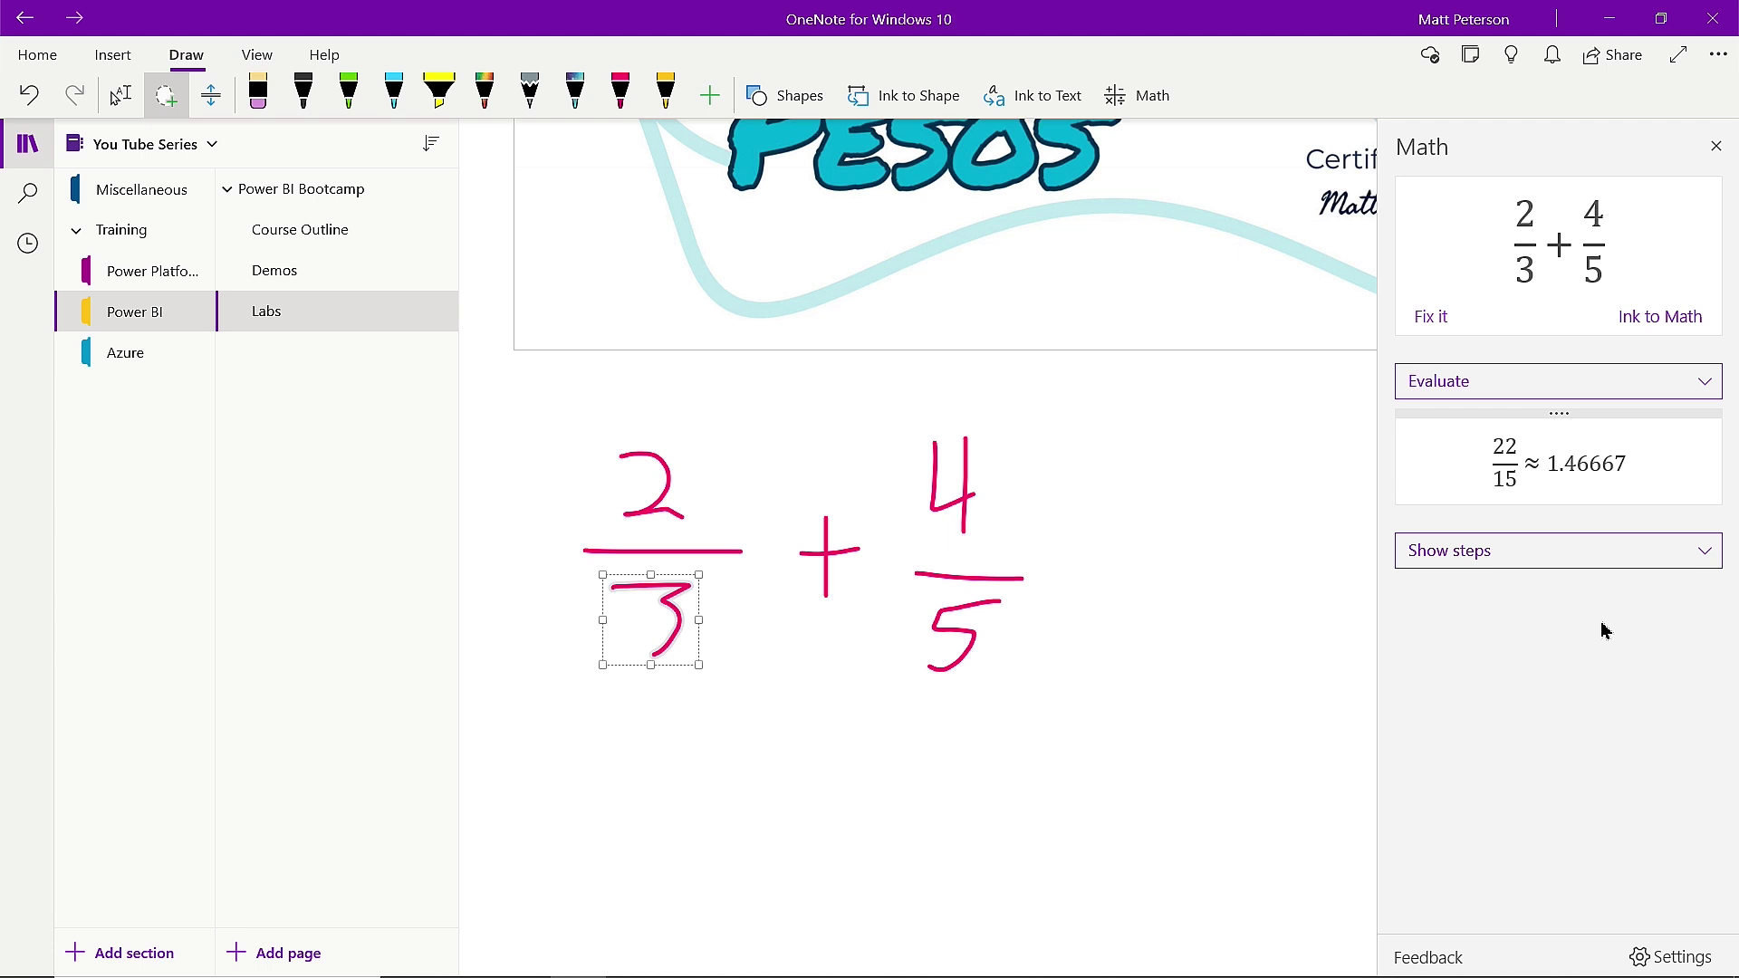
click(1705, 552)
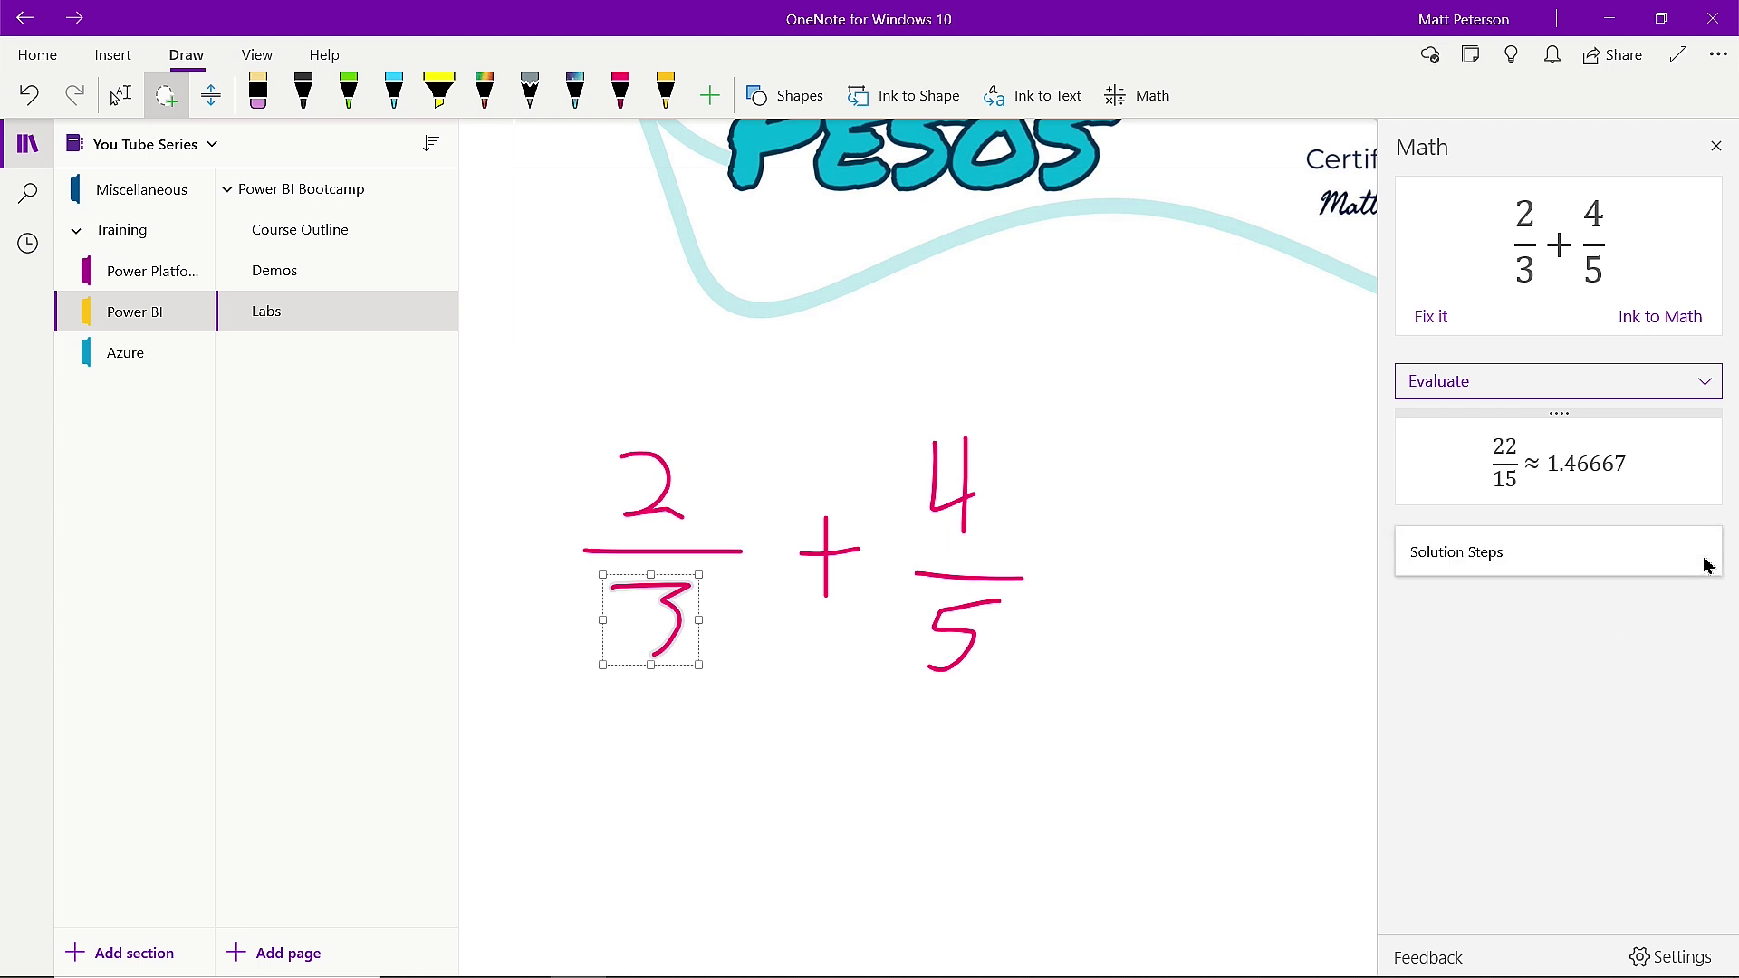
click(1487, 554)
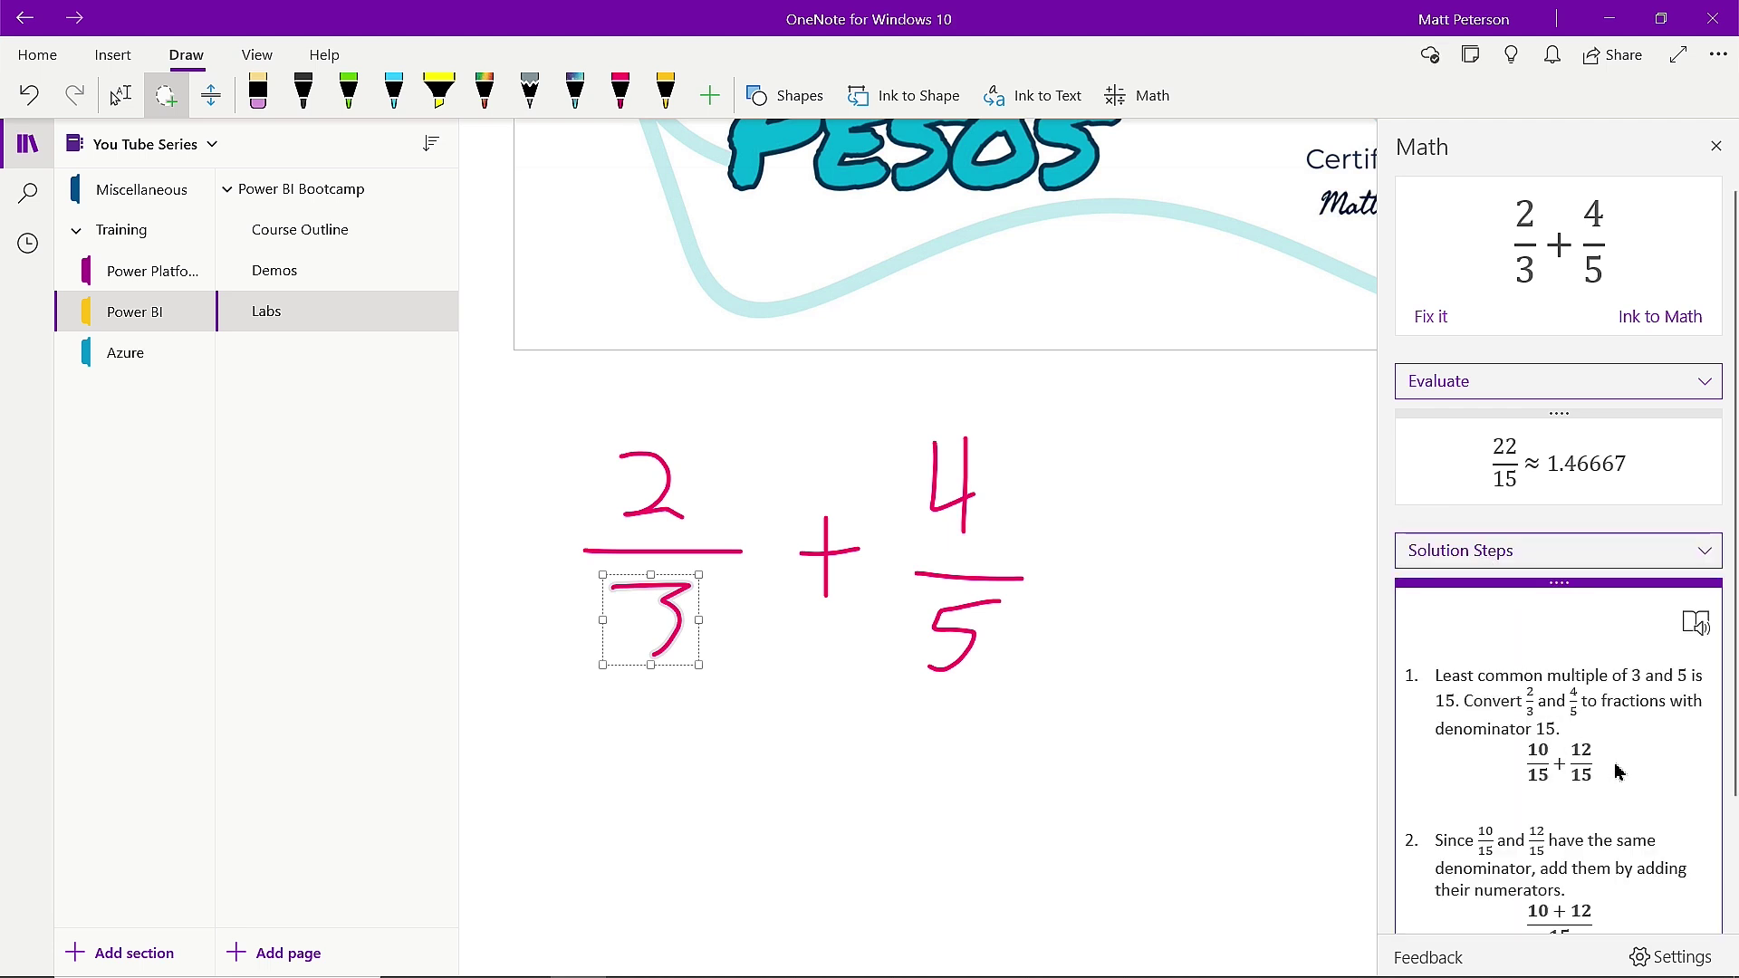
scroll(1653, 784, down, 3)
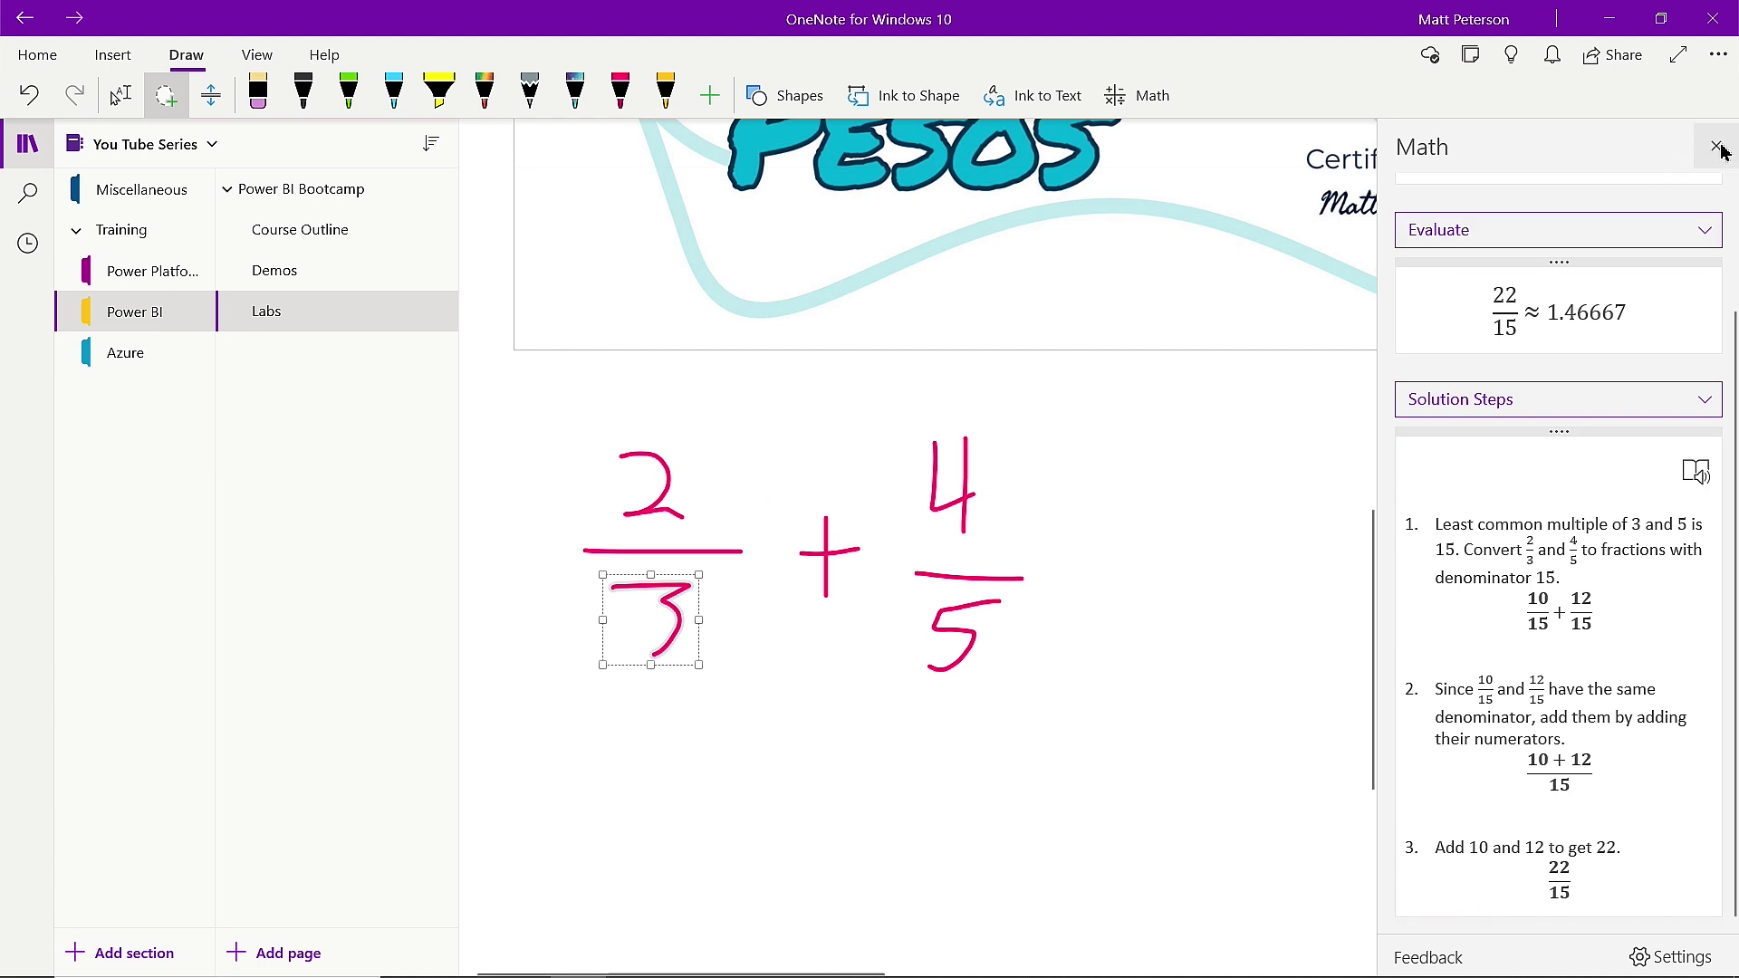
click(1715, 146)
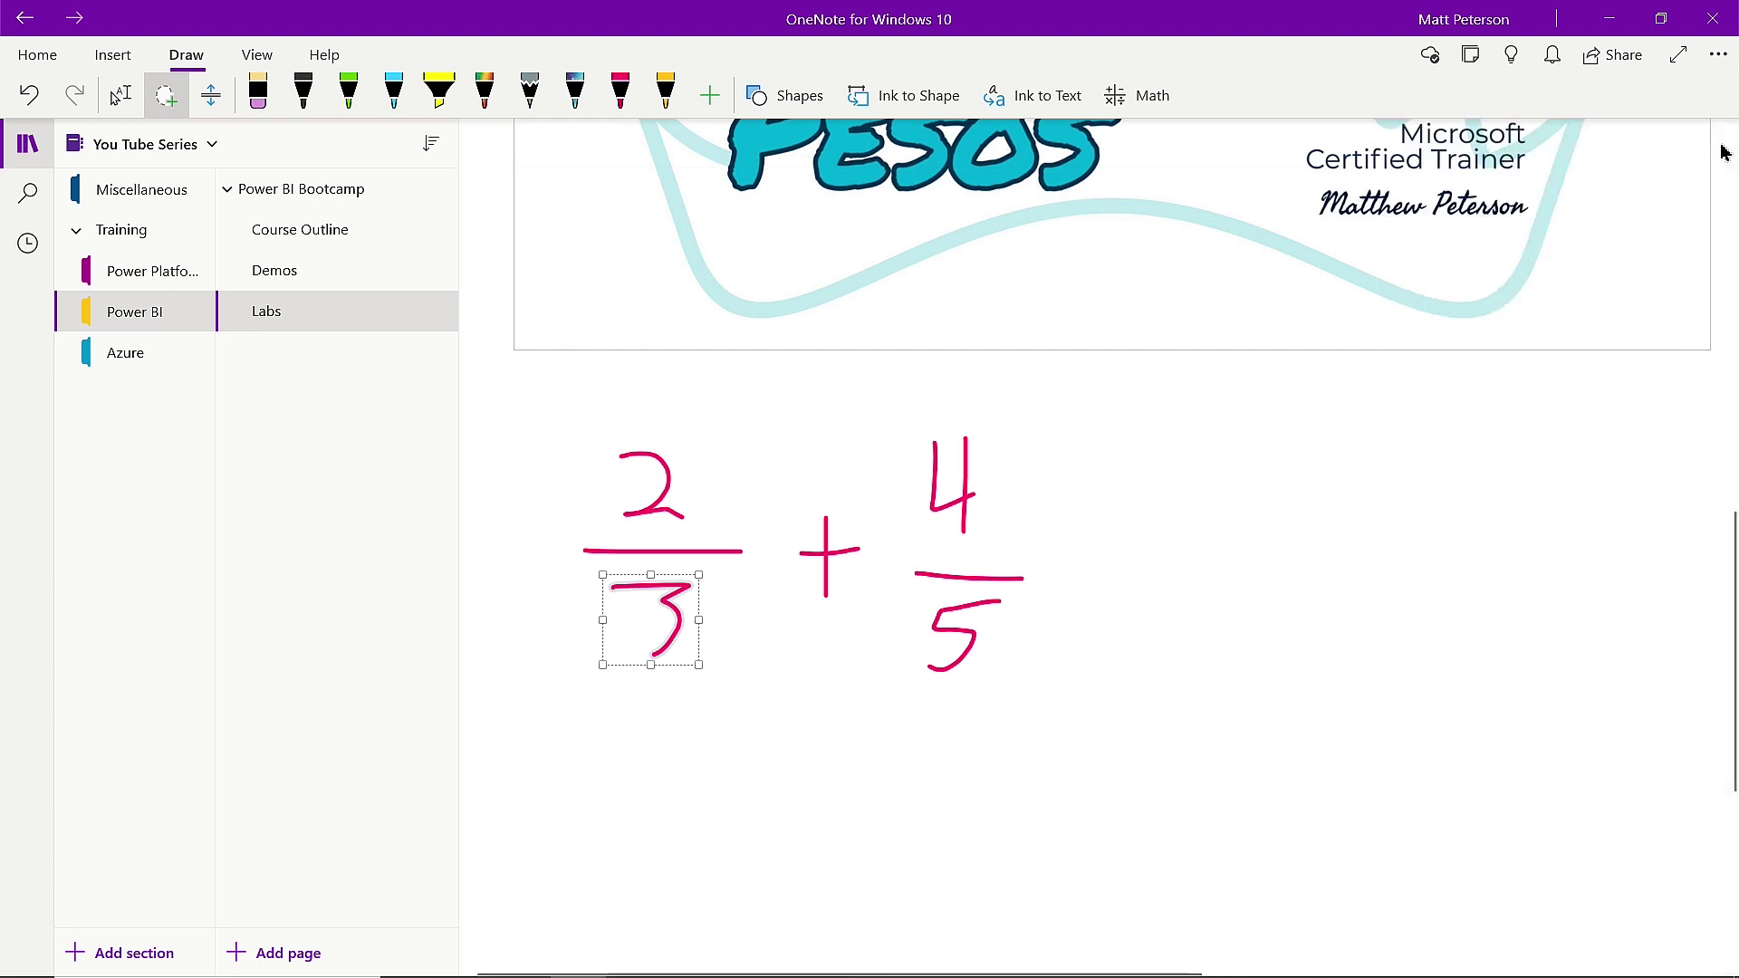
Go to the Course Outline page and switch to the View tab.
click(341, 234)
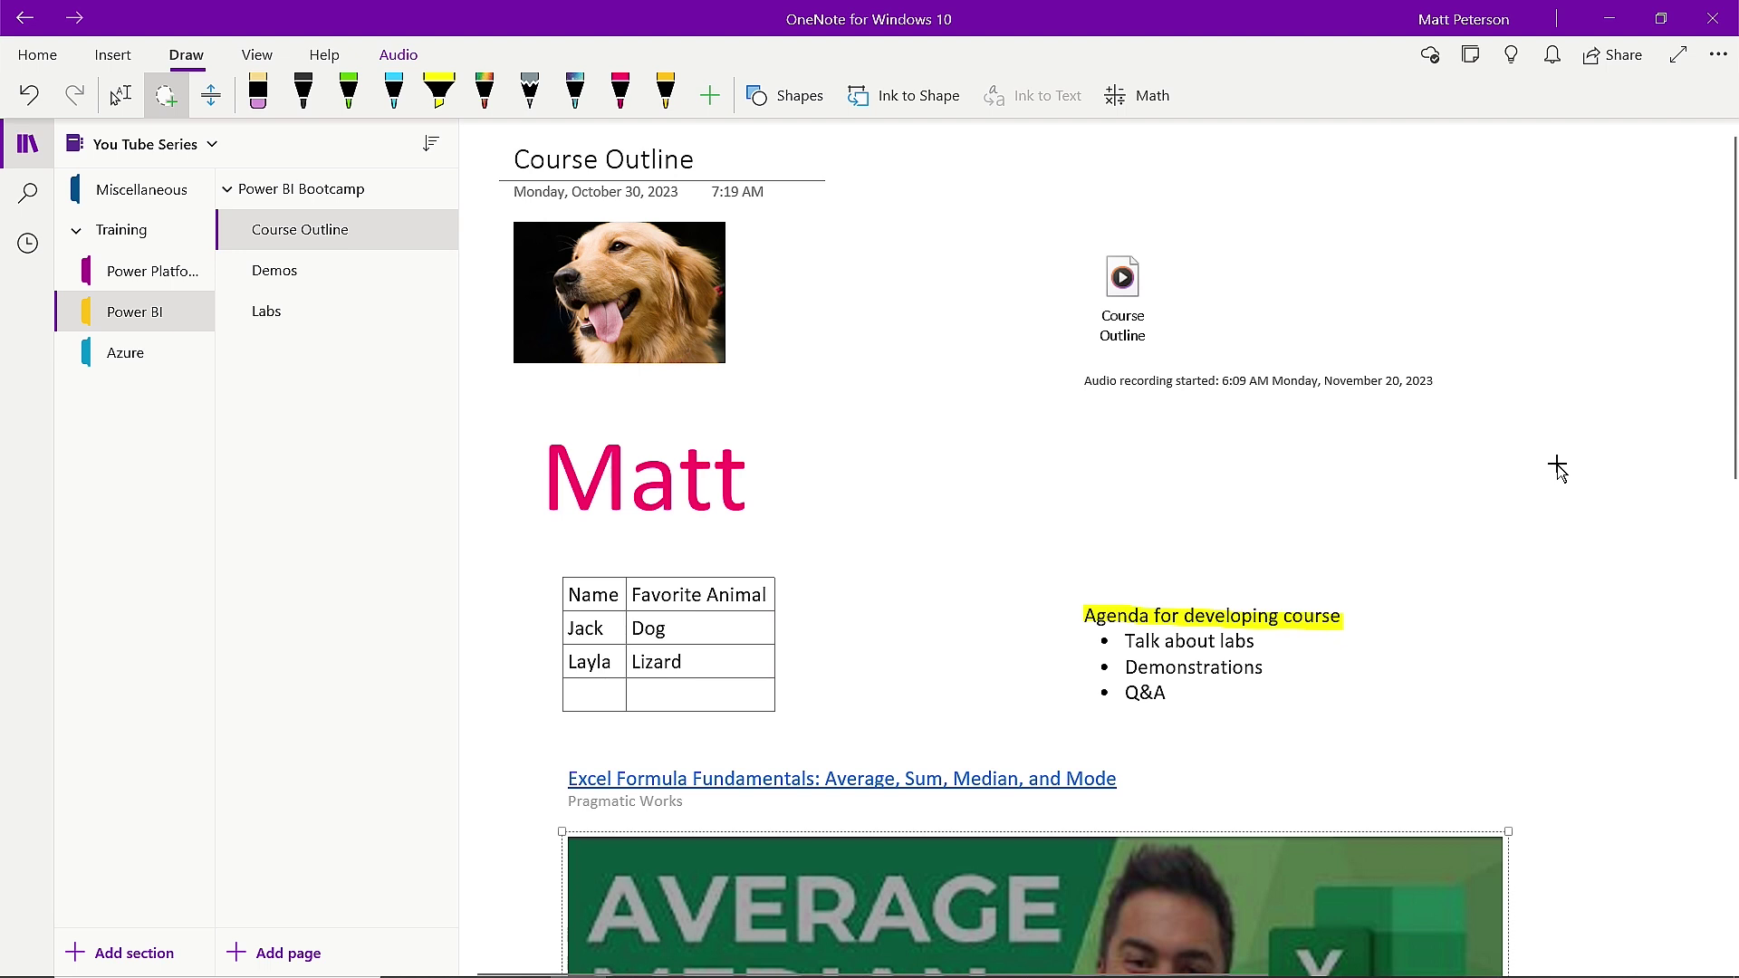
click(264, 60)
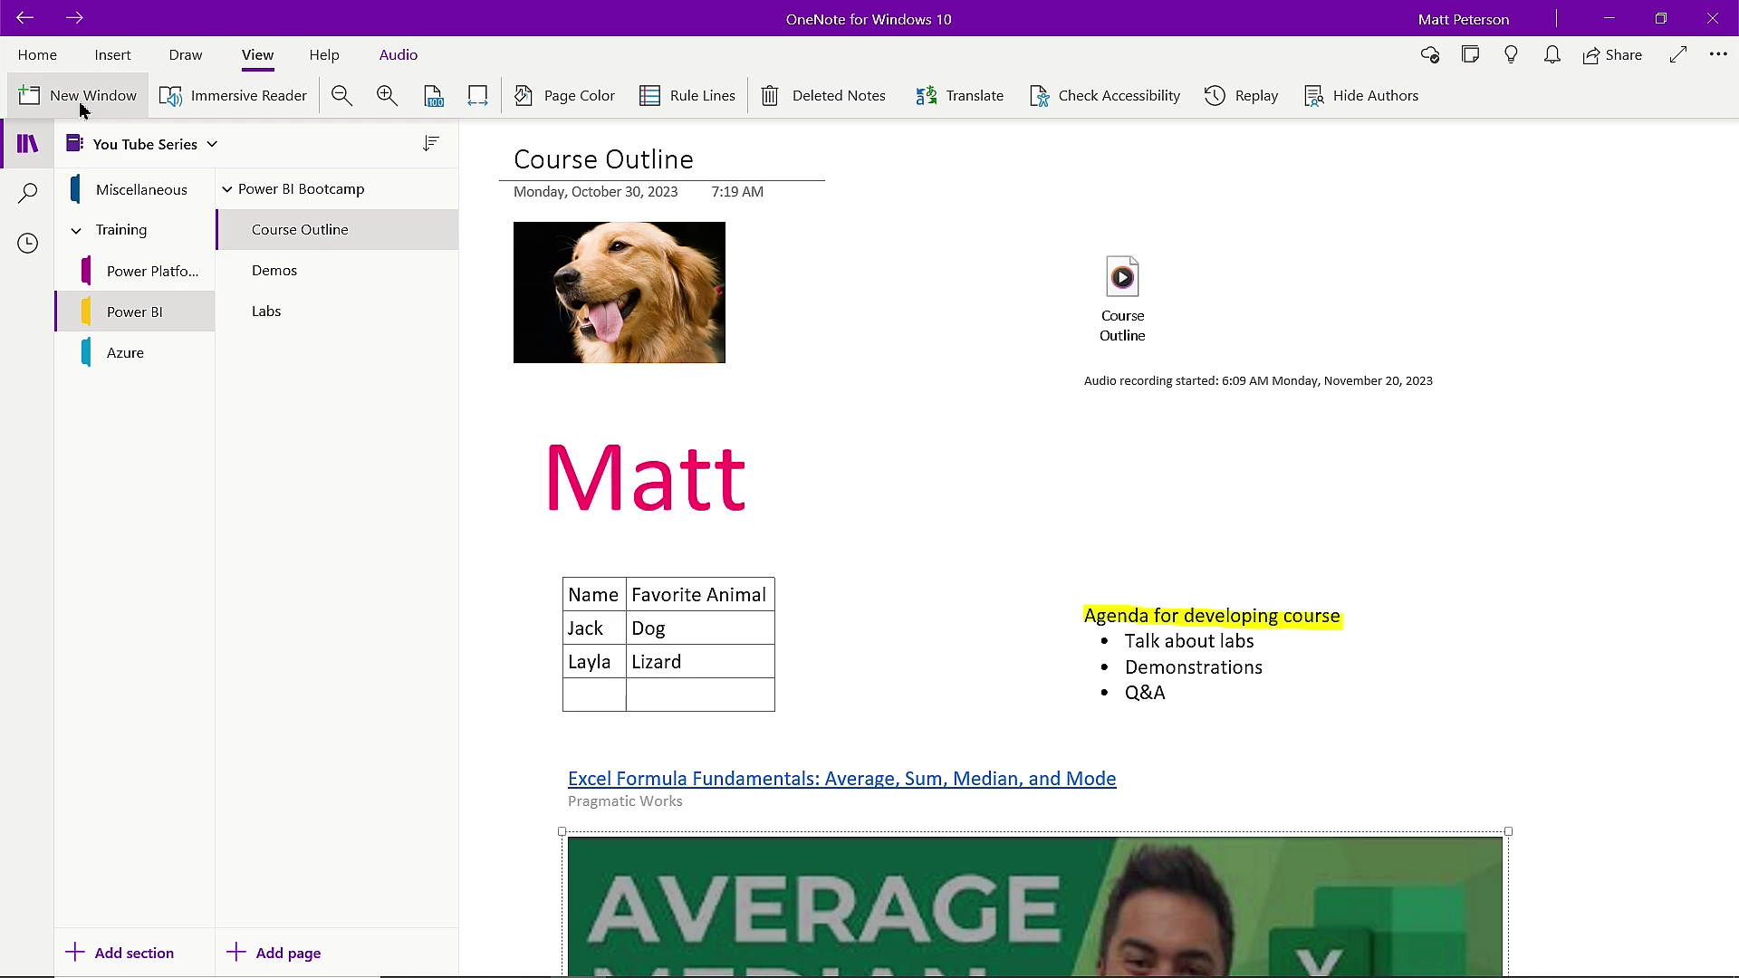
drag(115, 103, 308, 296)
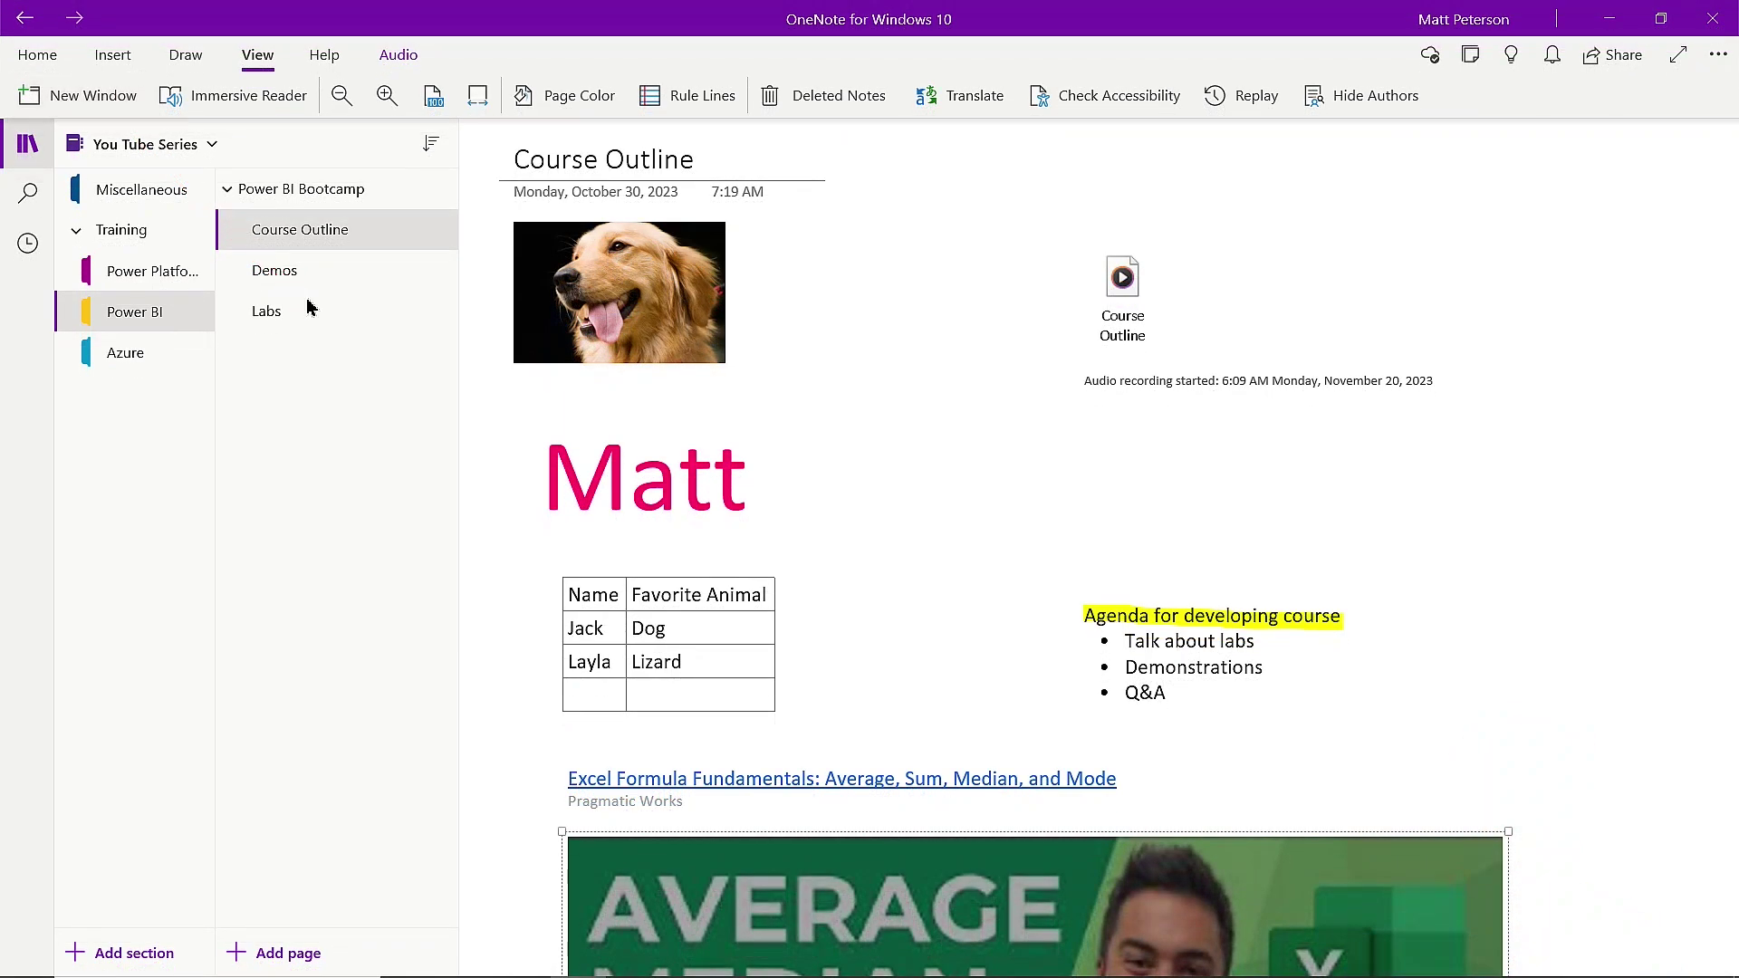
click(80, 95)
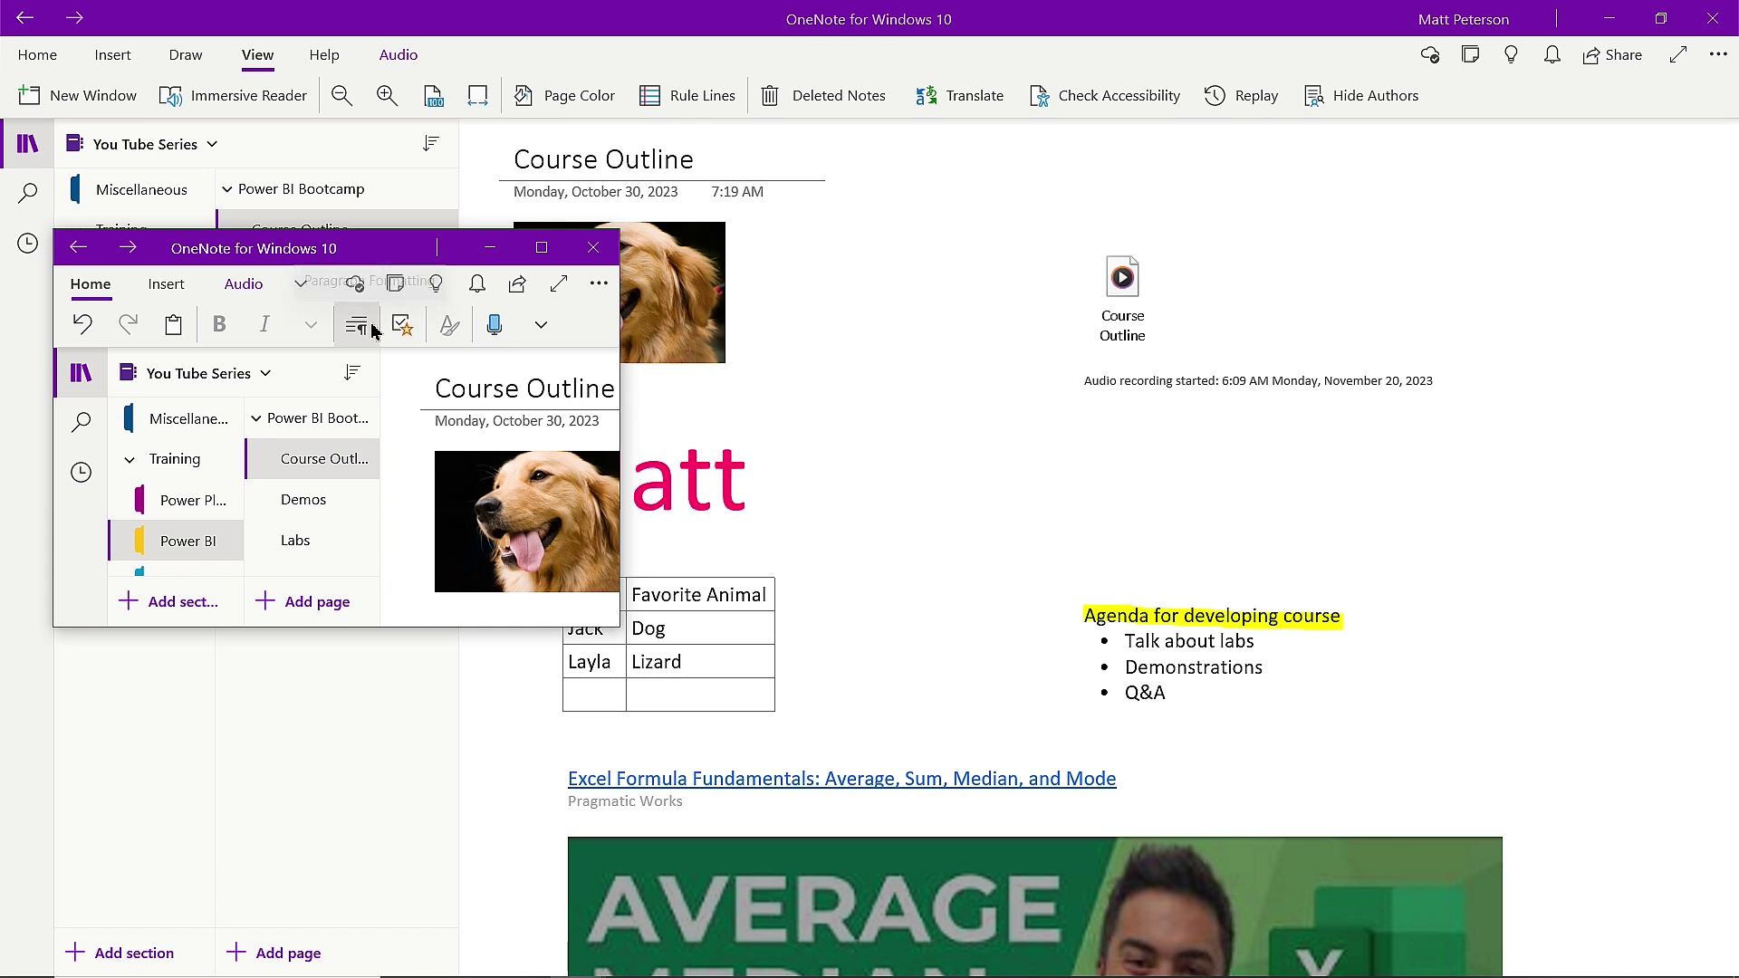
click(596, 248)
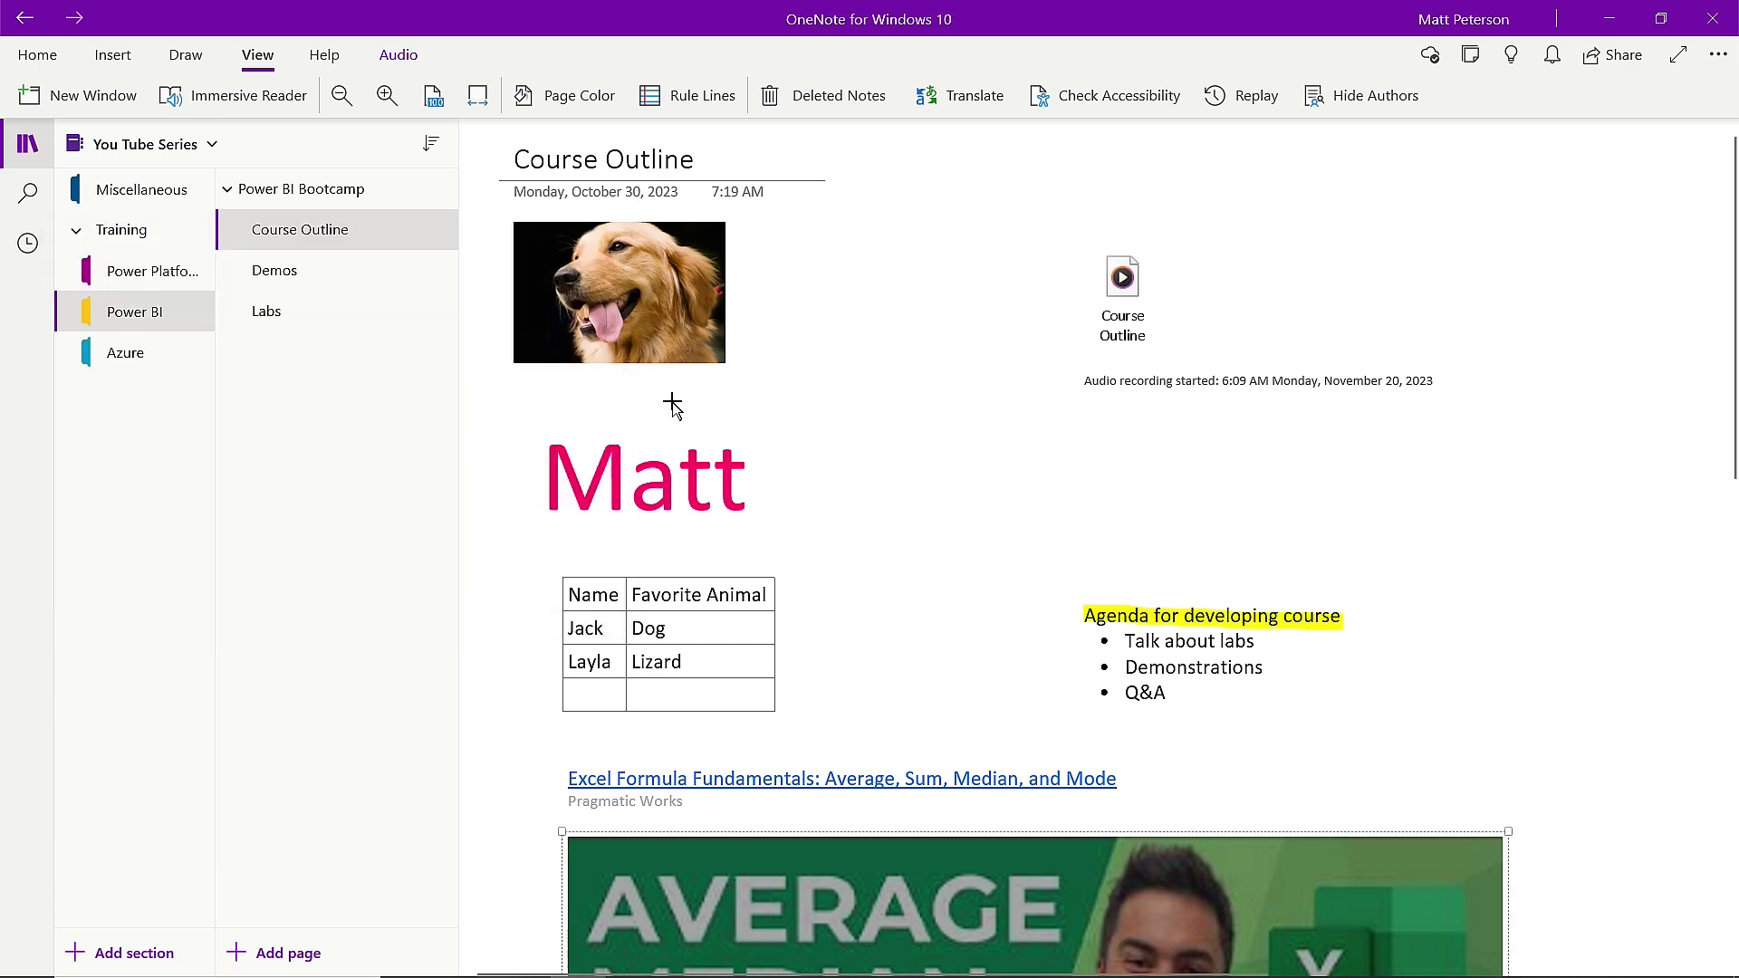
Cycle through Zoom In, Zoom Out and 100% zoom, finishing with Page Width.
click(393, 100)
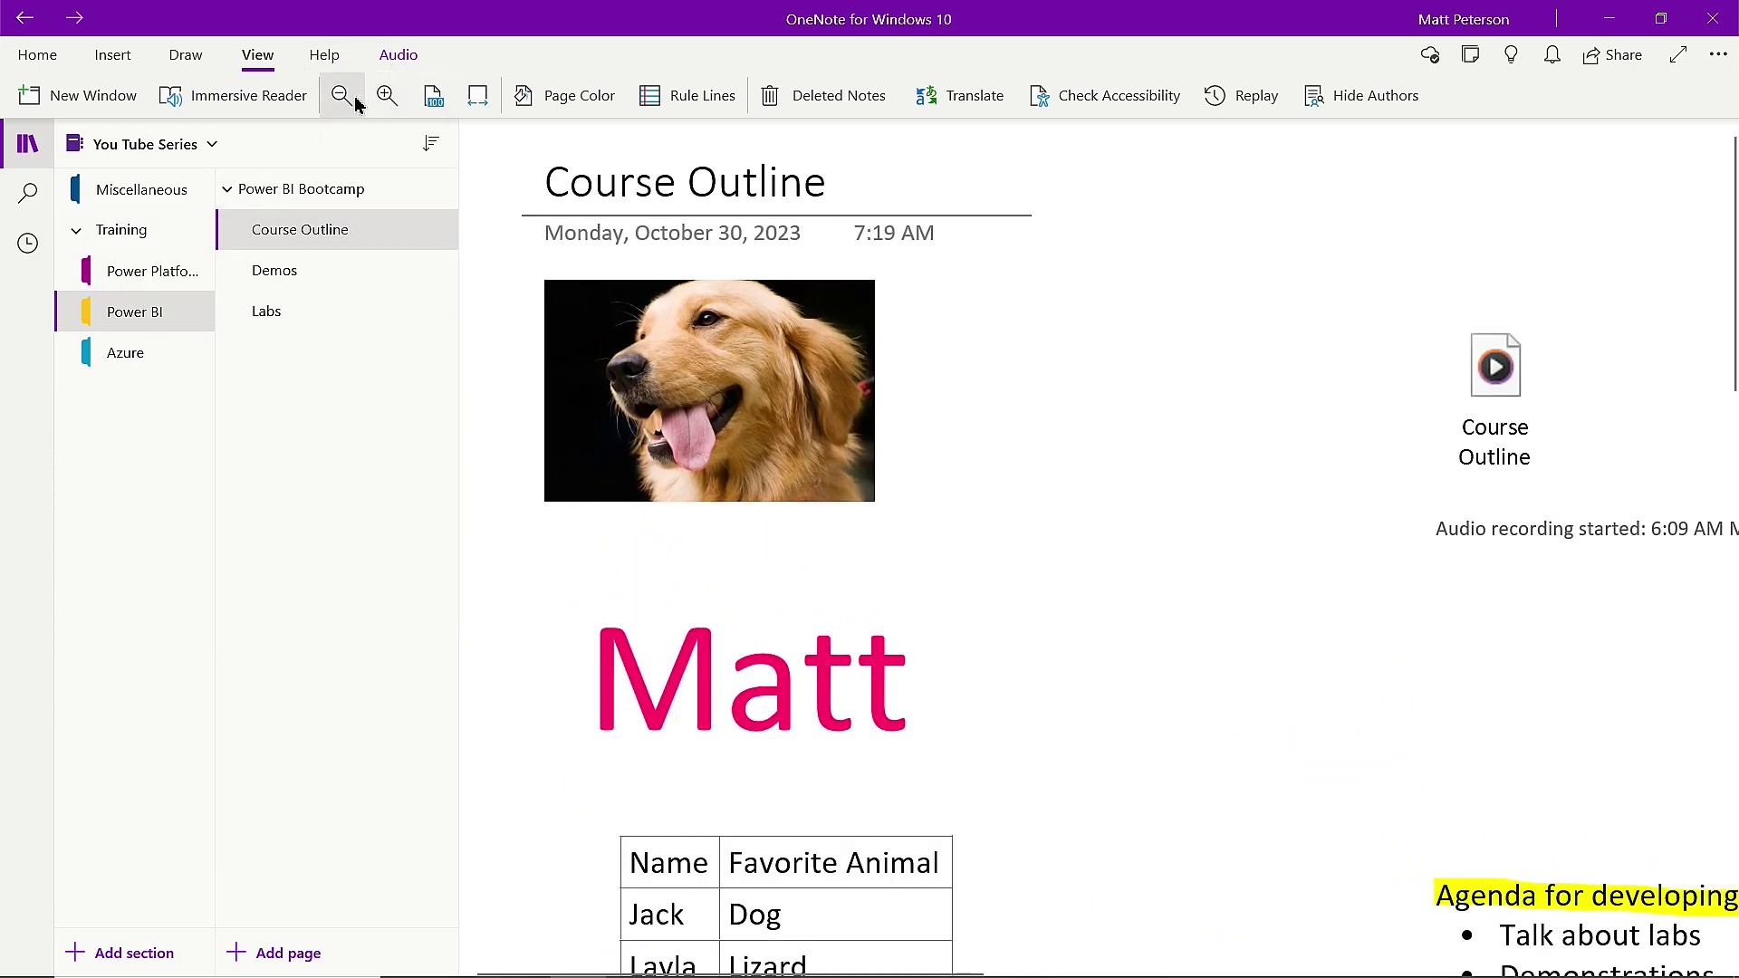
click(354, 102)
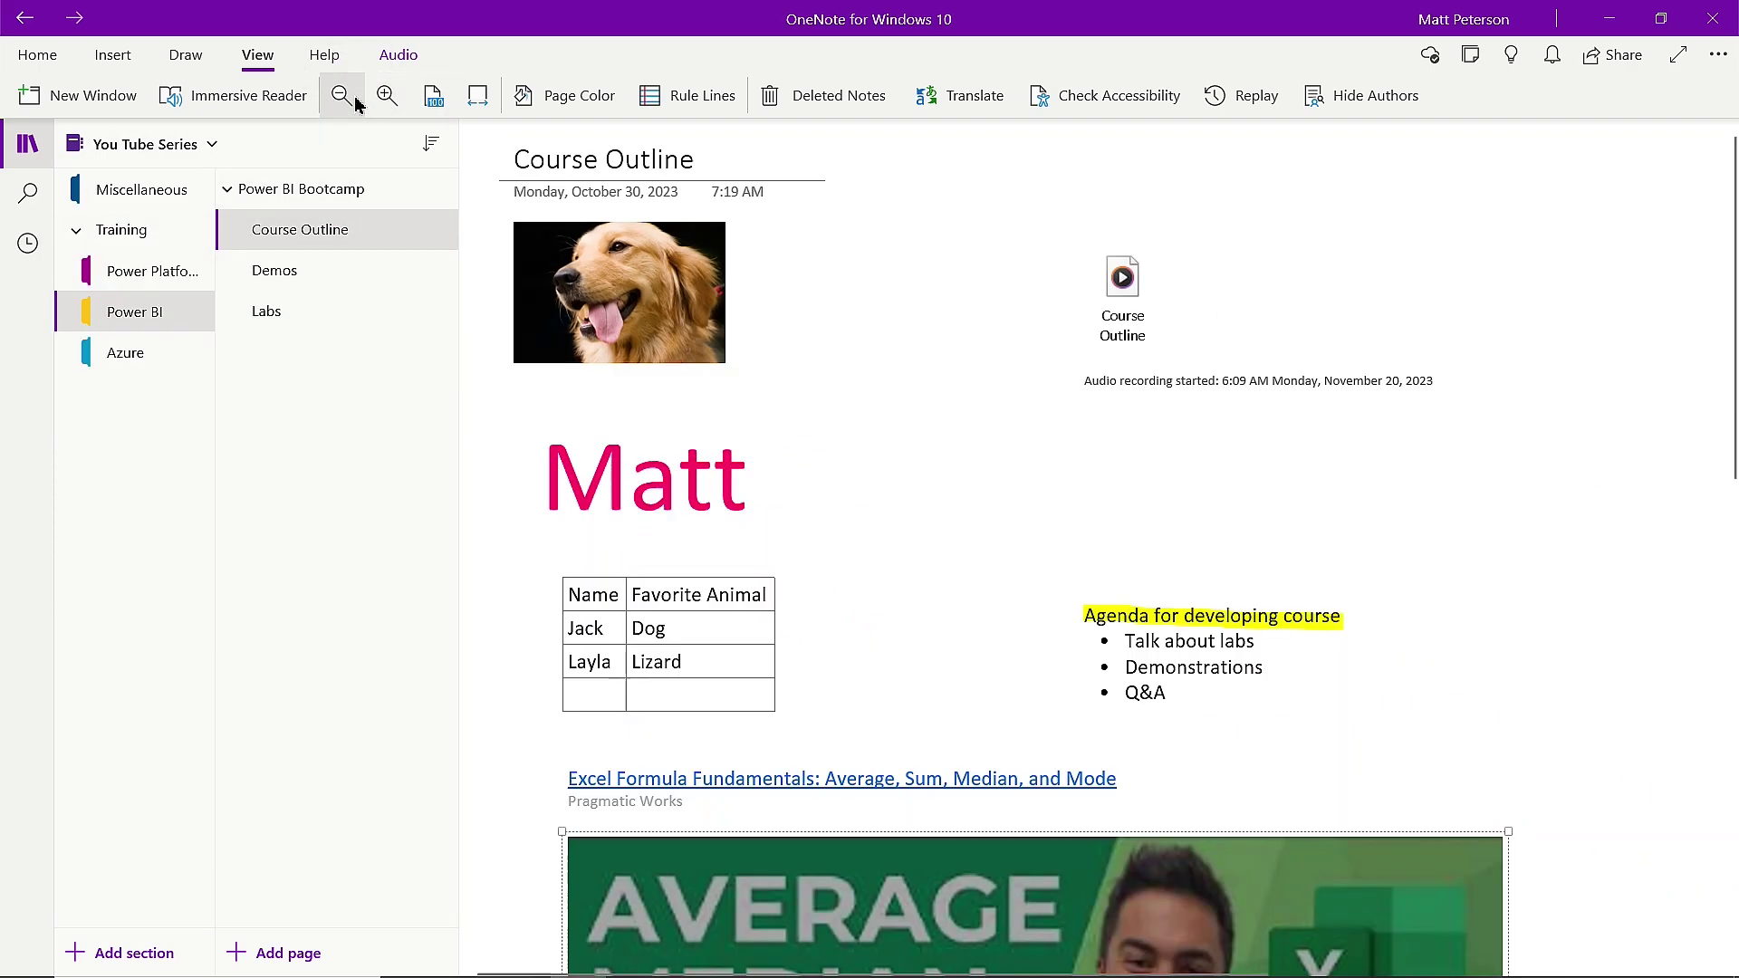
click(434, 98)
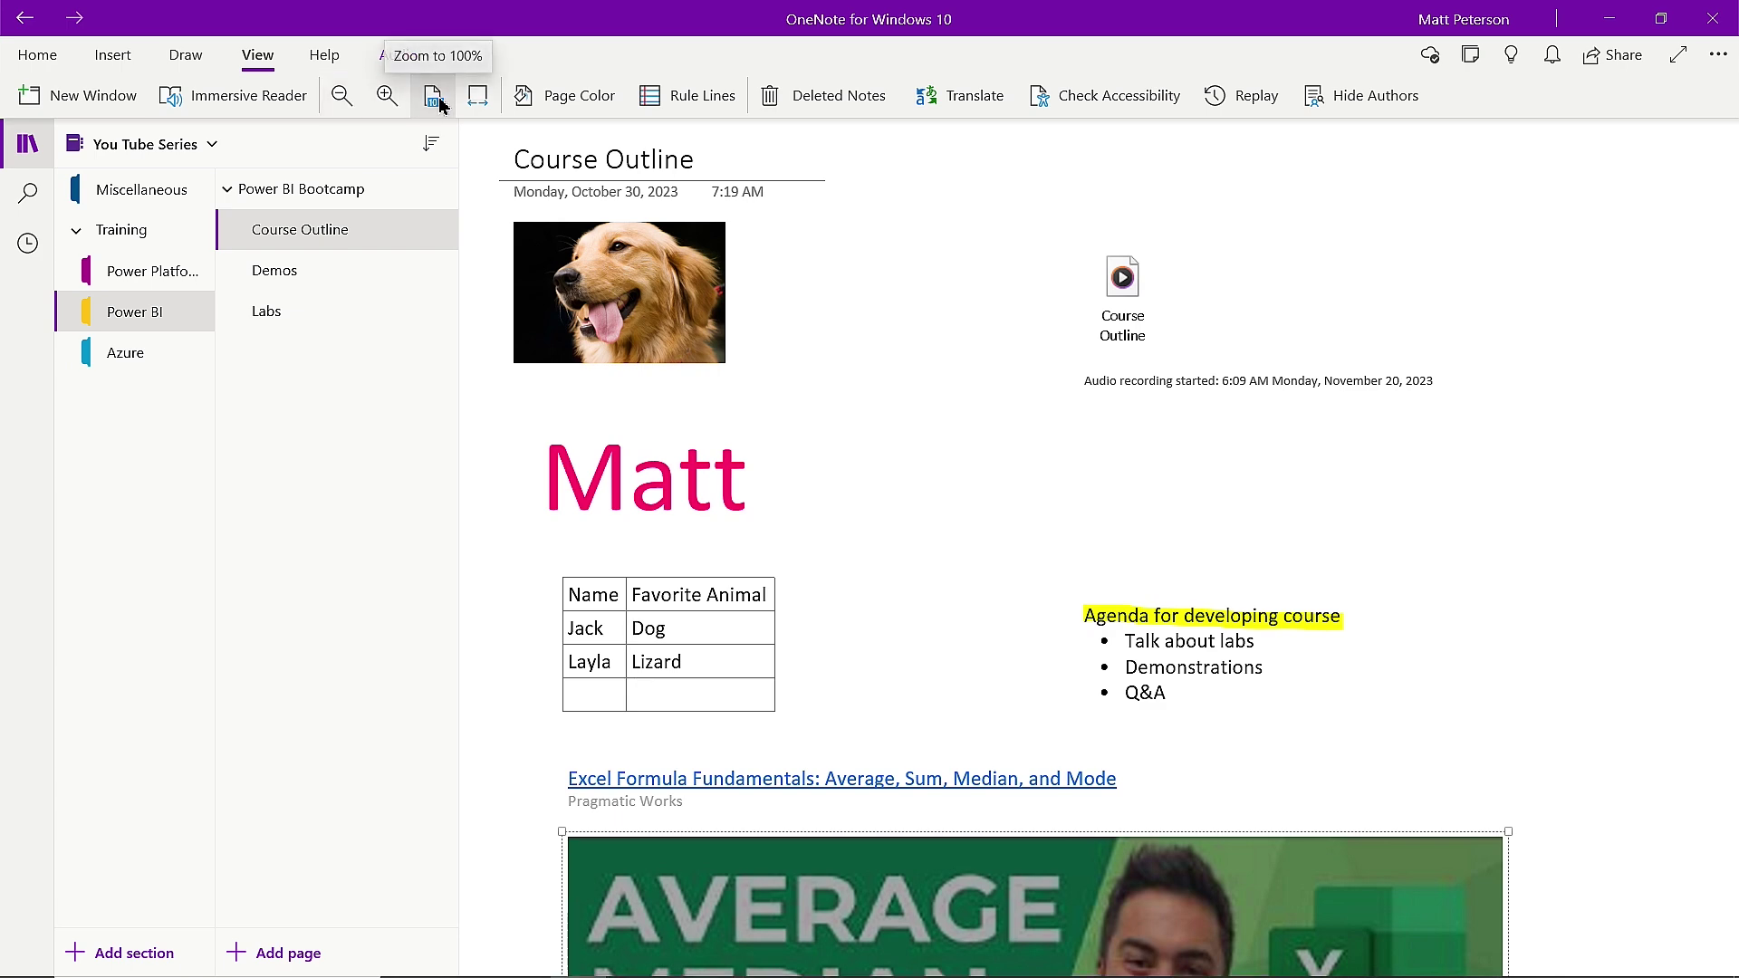
click(386, 97)
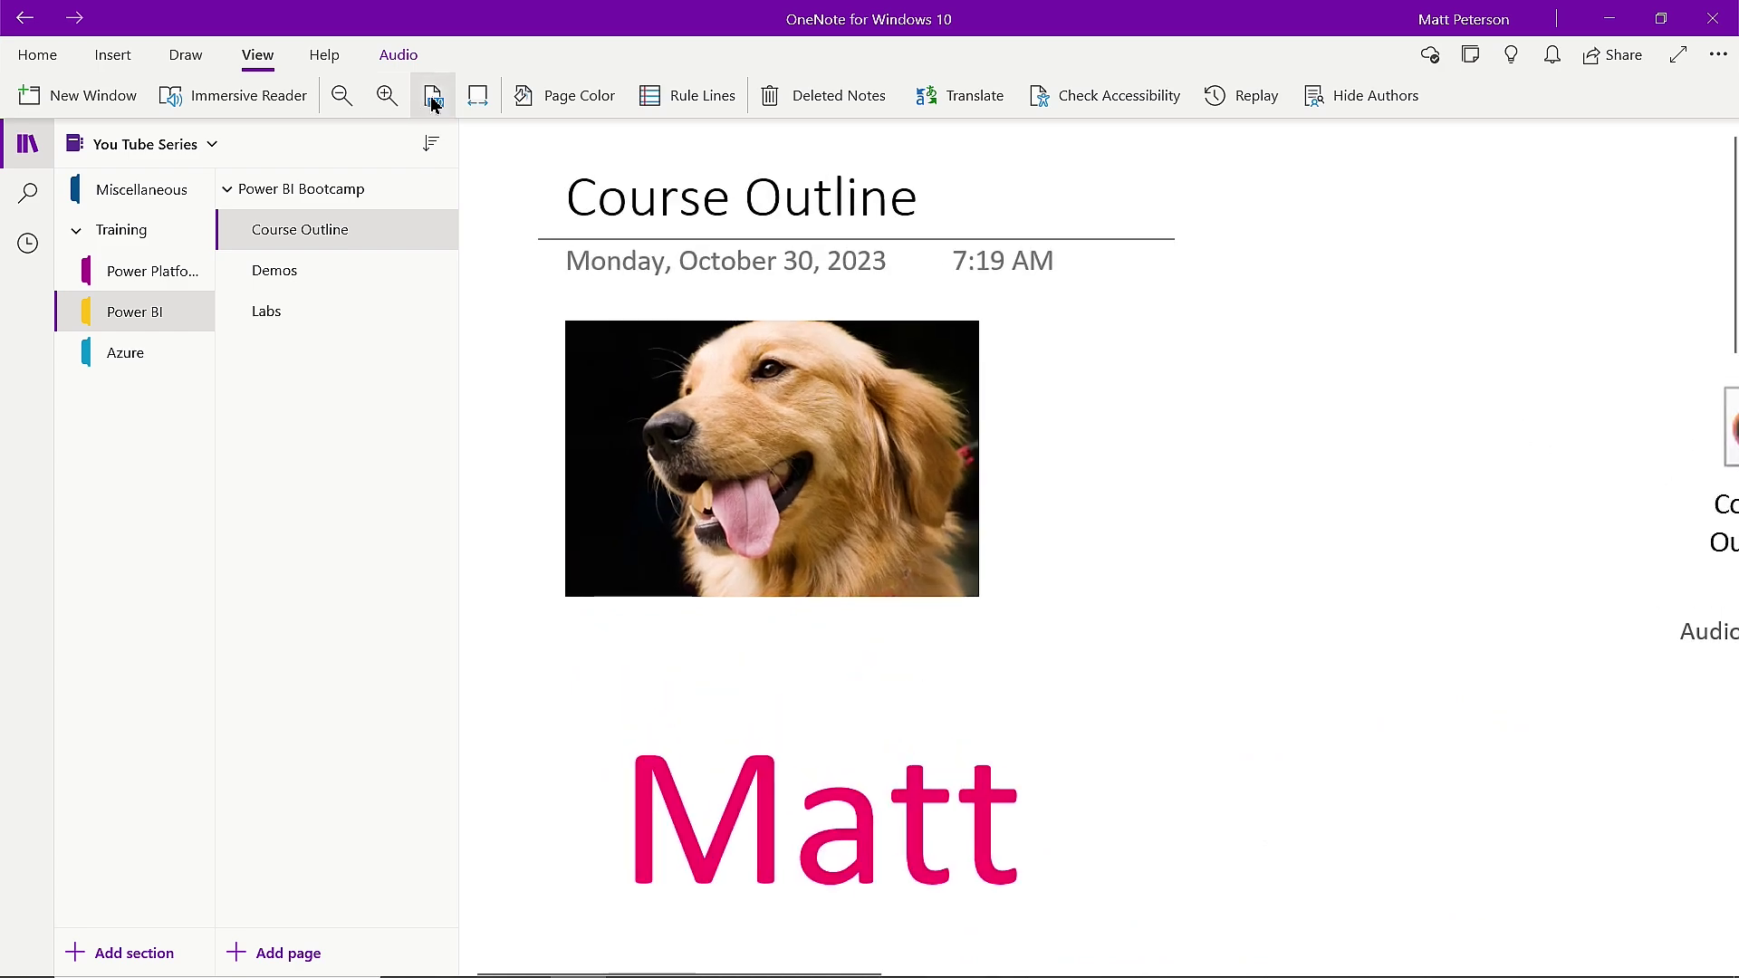
click(433, 100)
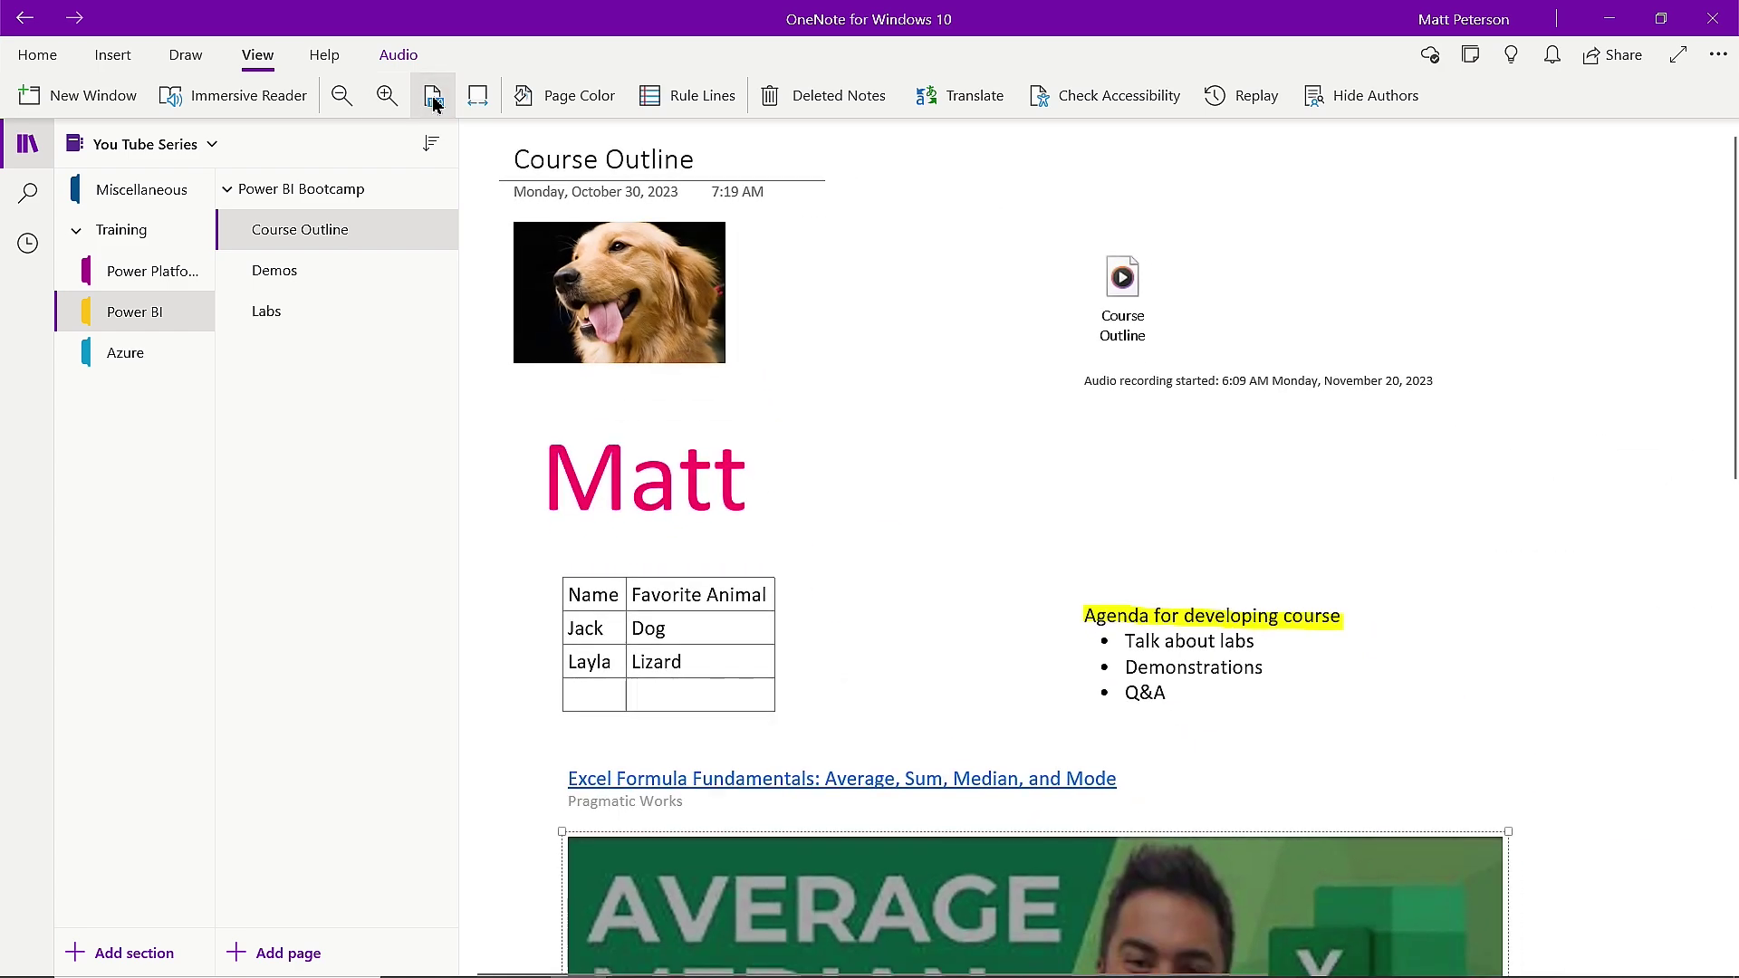
click(478, 98)
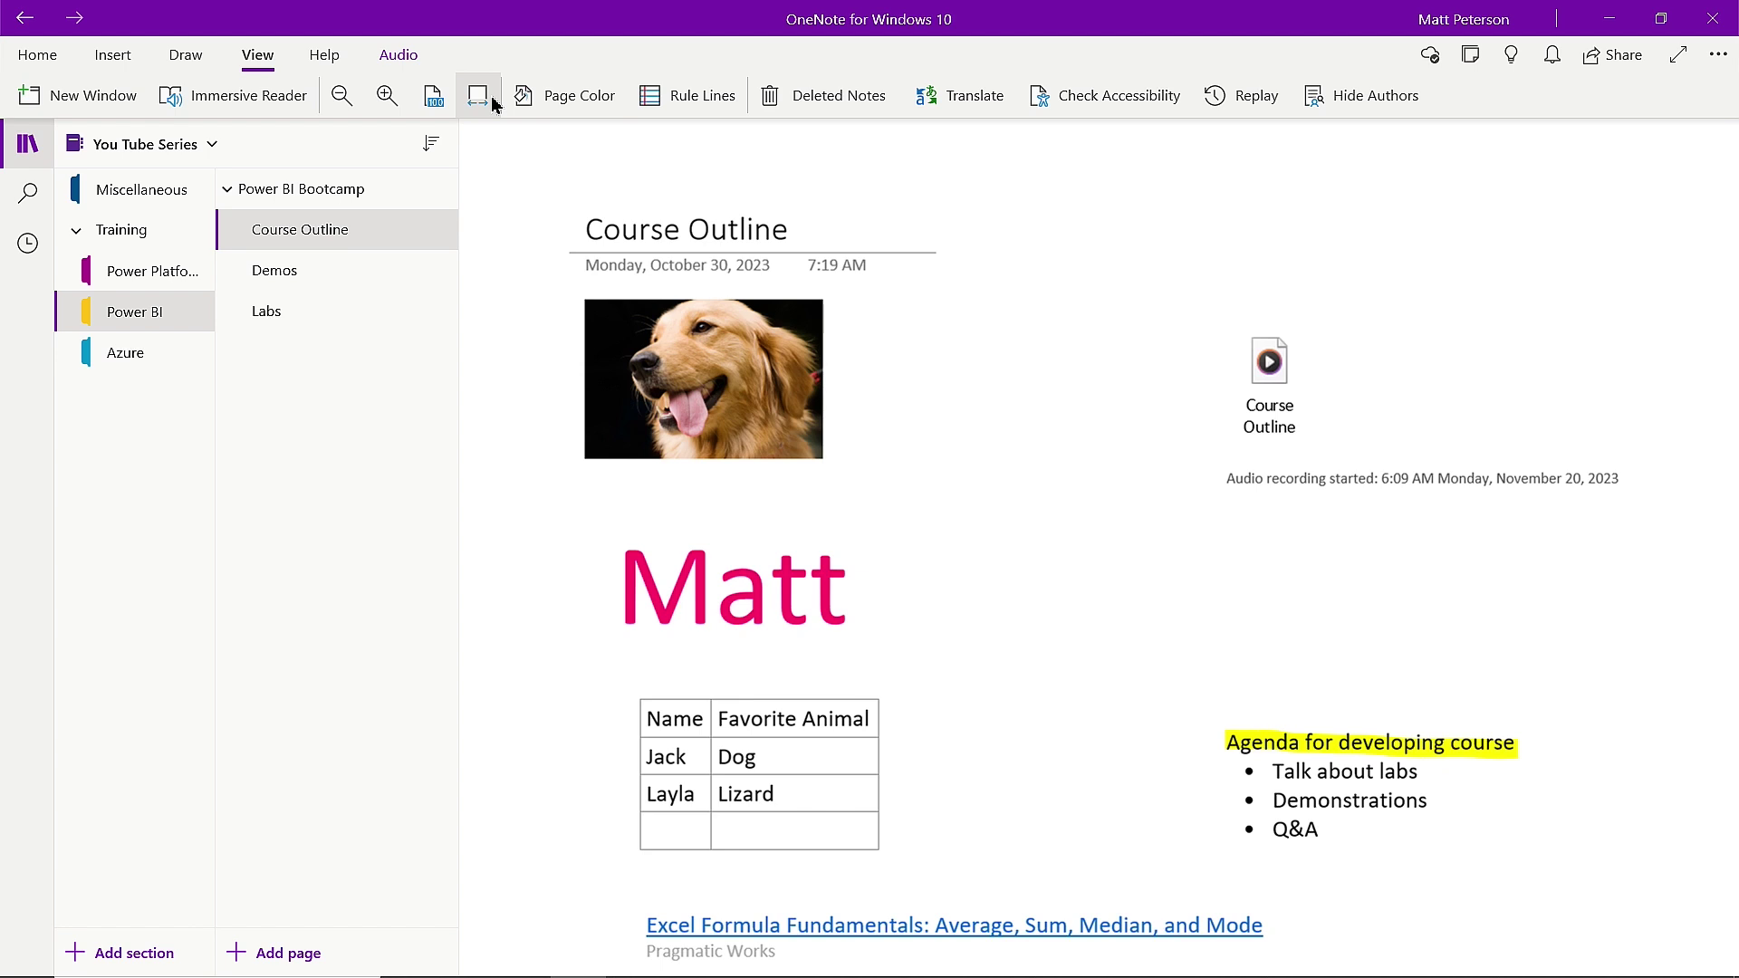
Add a new blank page after Labs and set its page colour to Dark Blue, Lighter 40%.
click(360, 316)
click(292, 953)
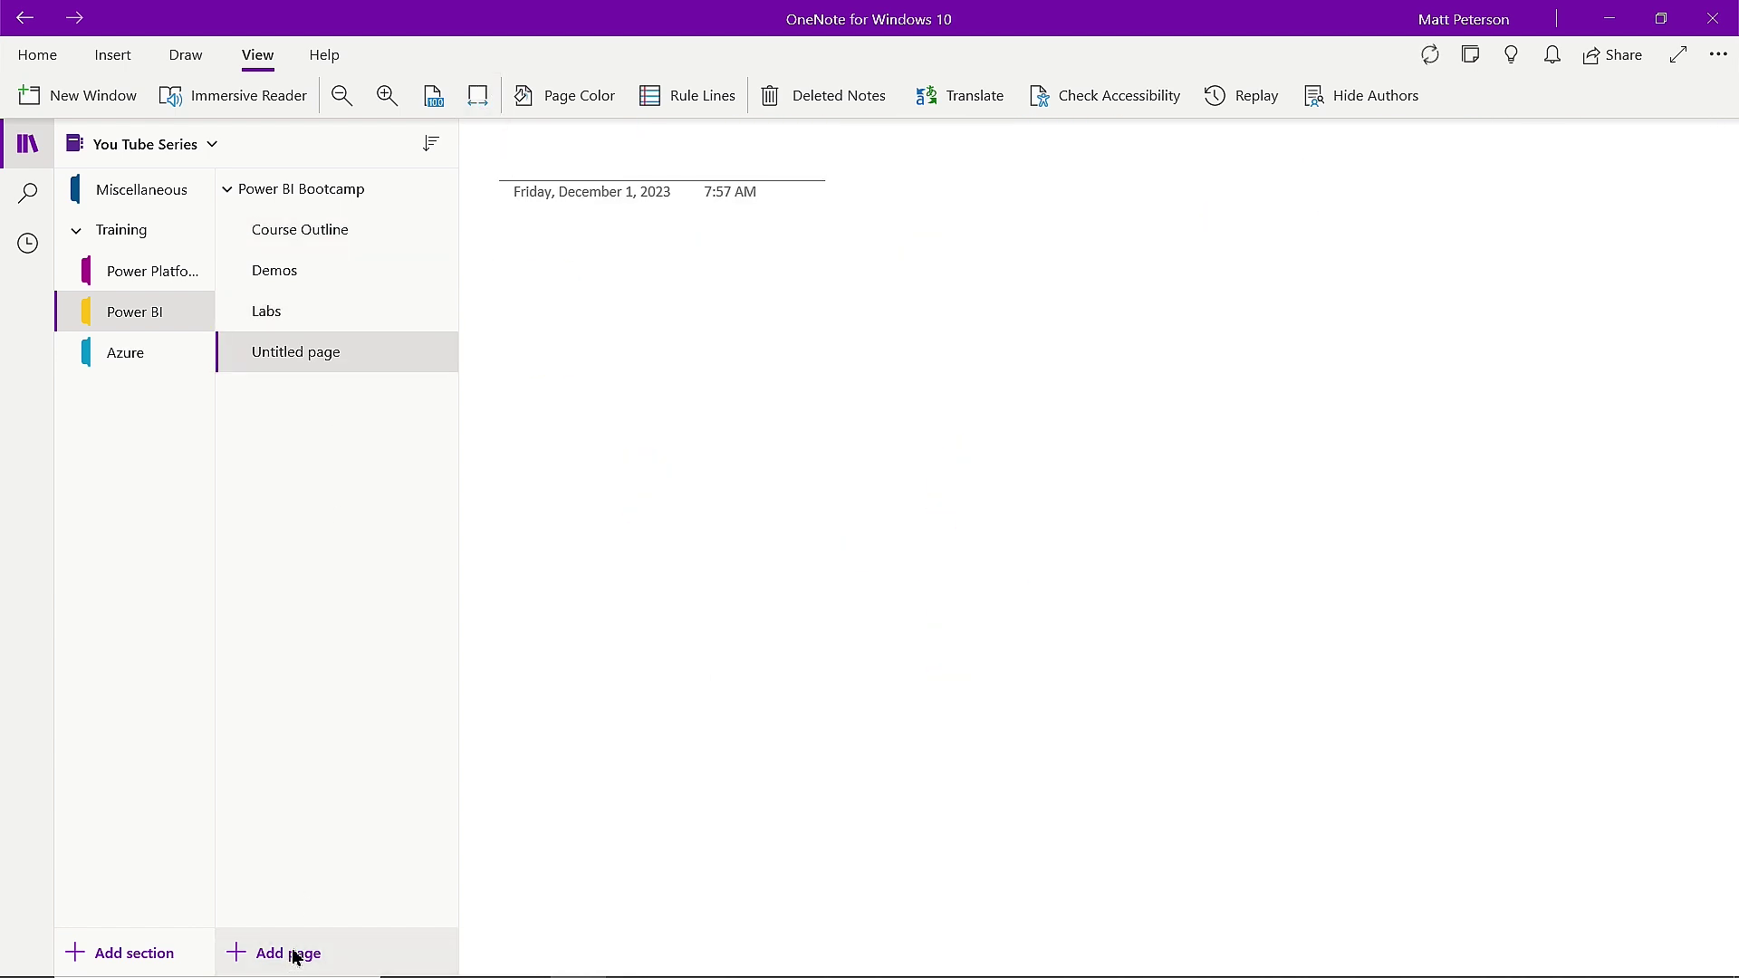
click(547, 98)
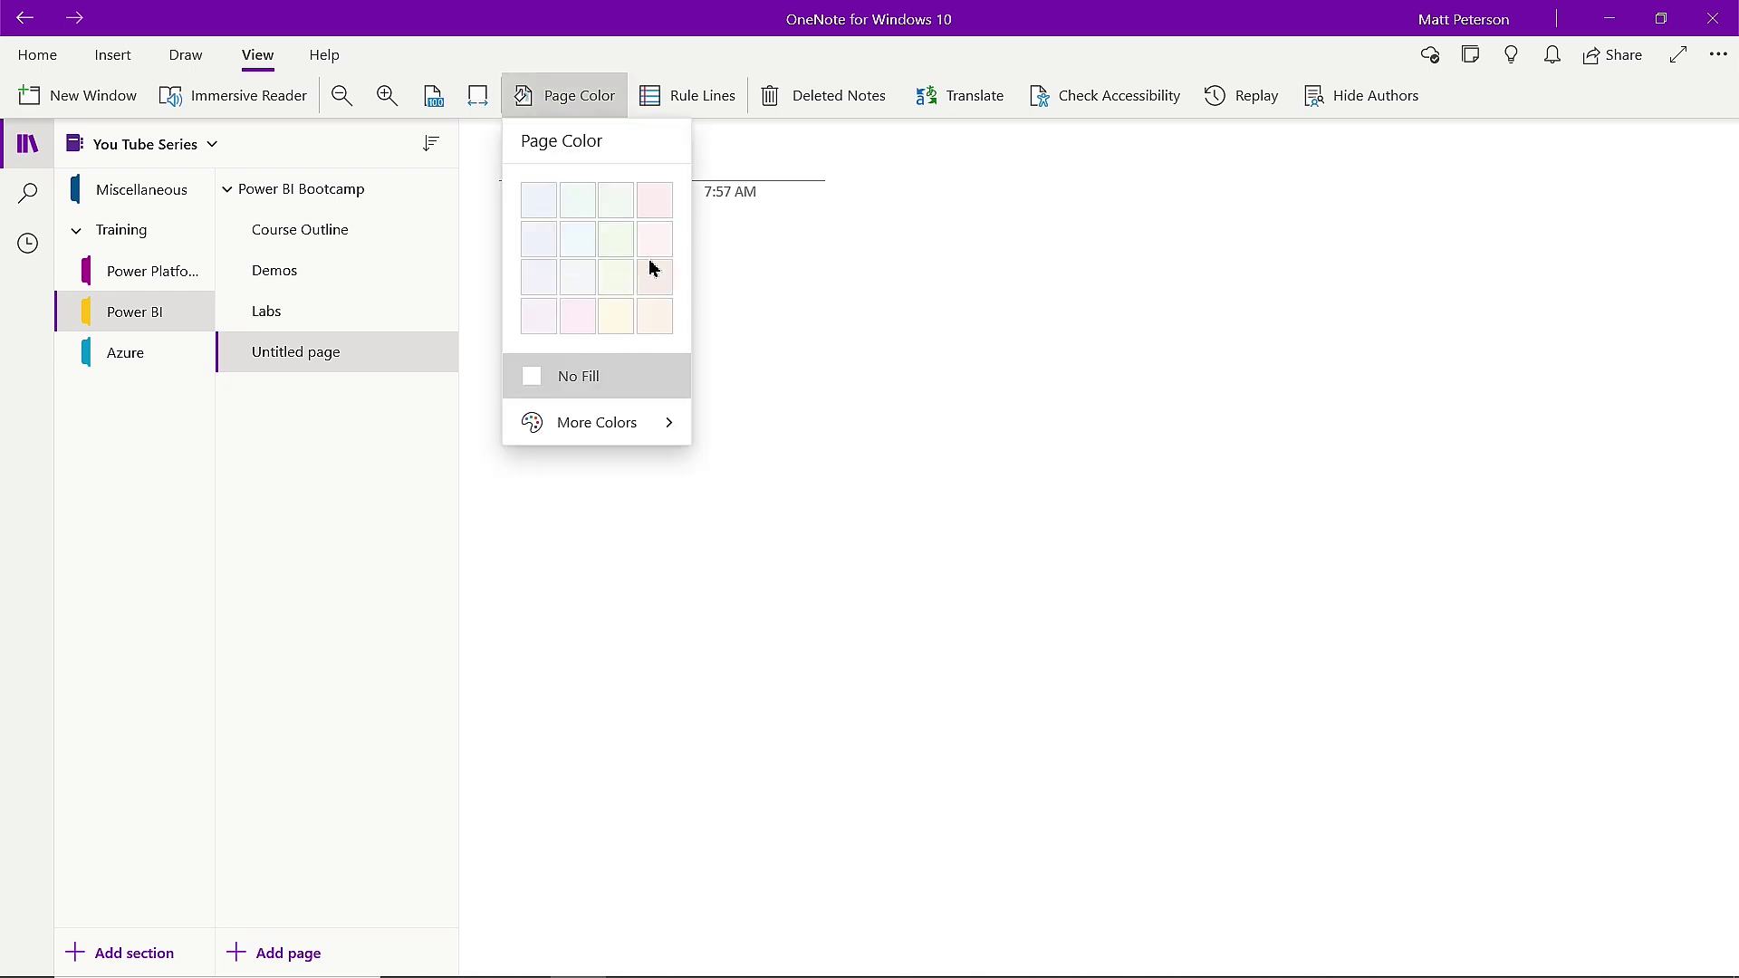
click(656, 421)
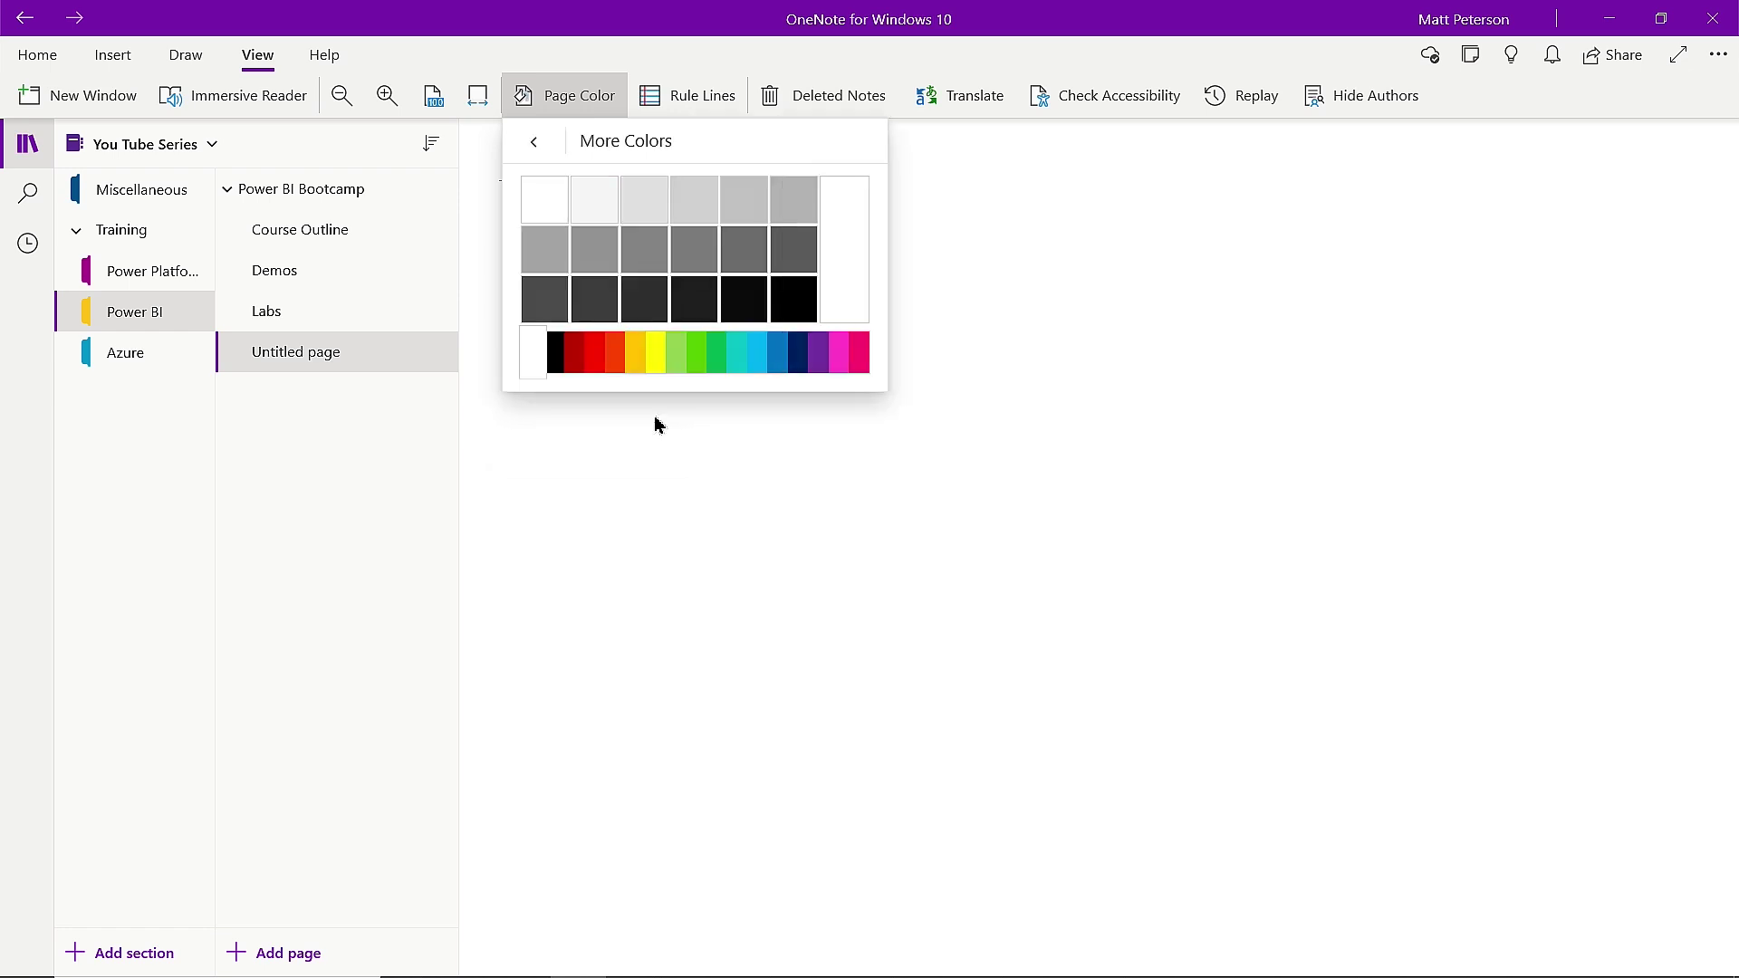
click(783, 359)
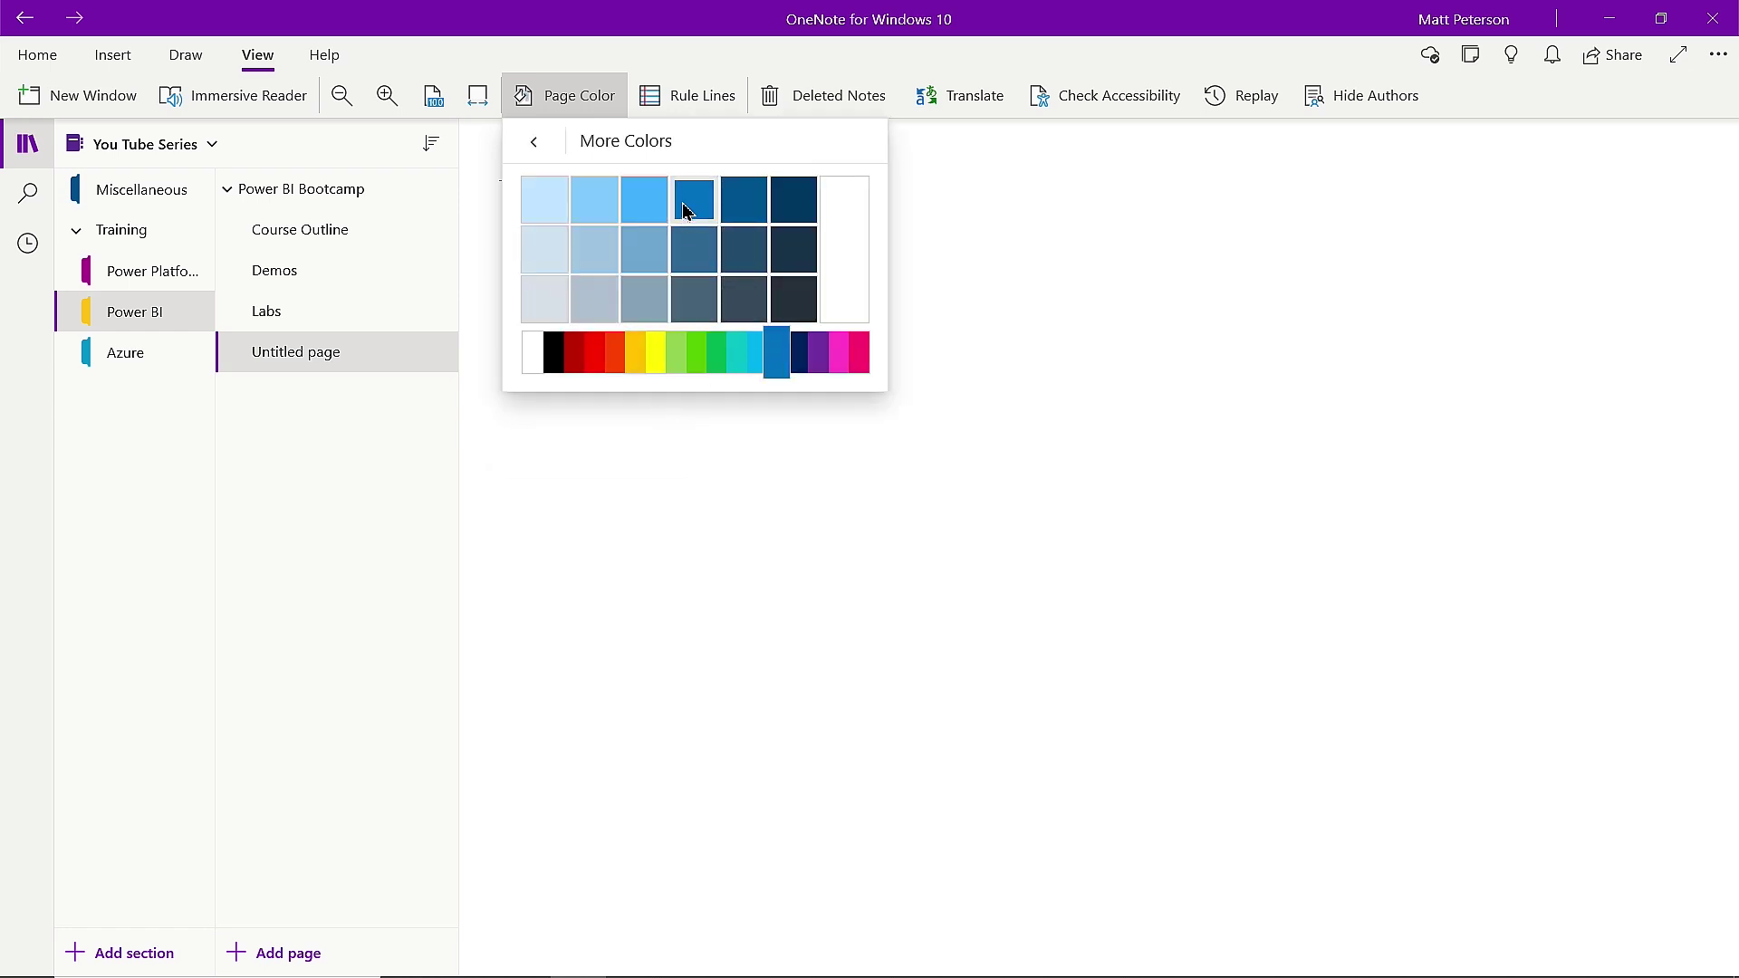
click(649, 214)
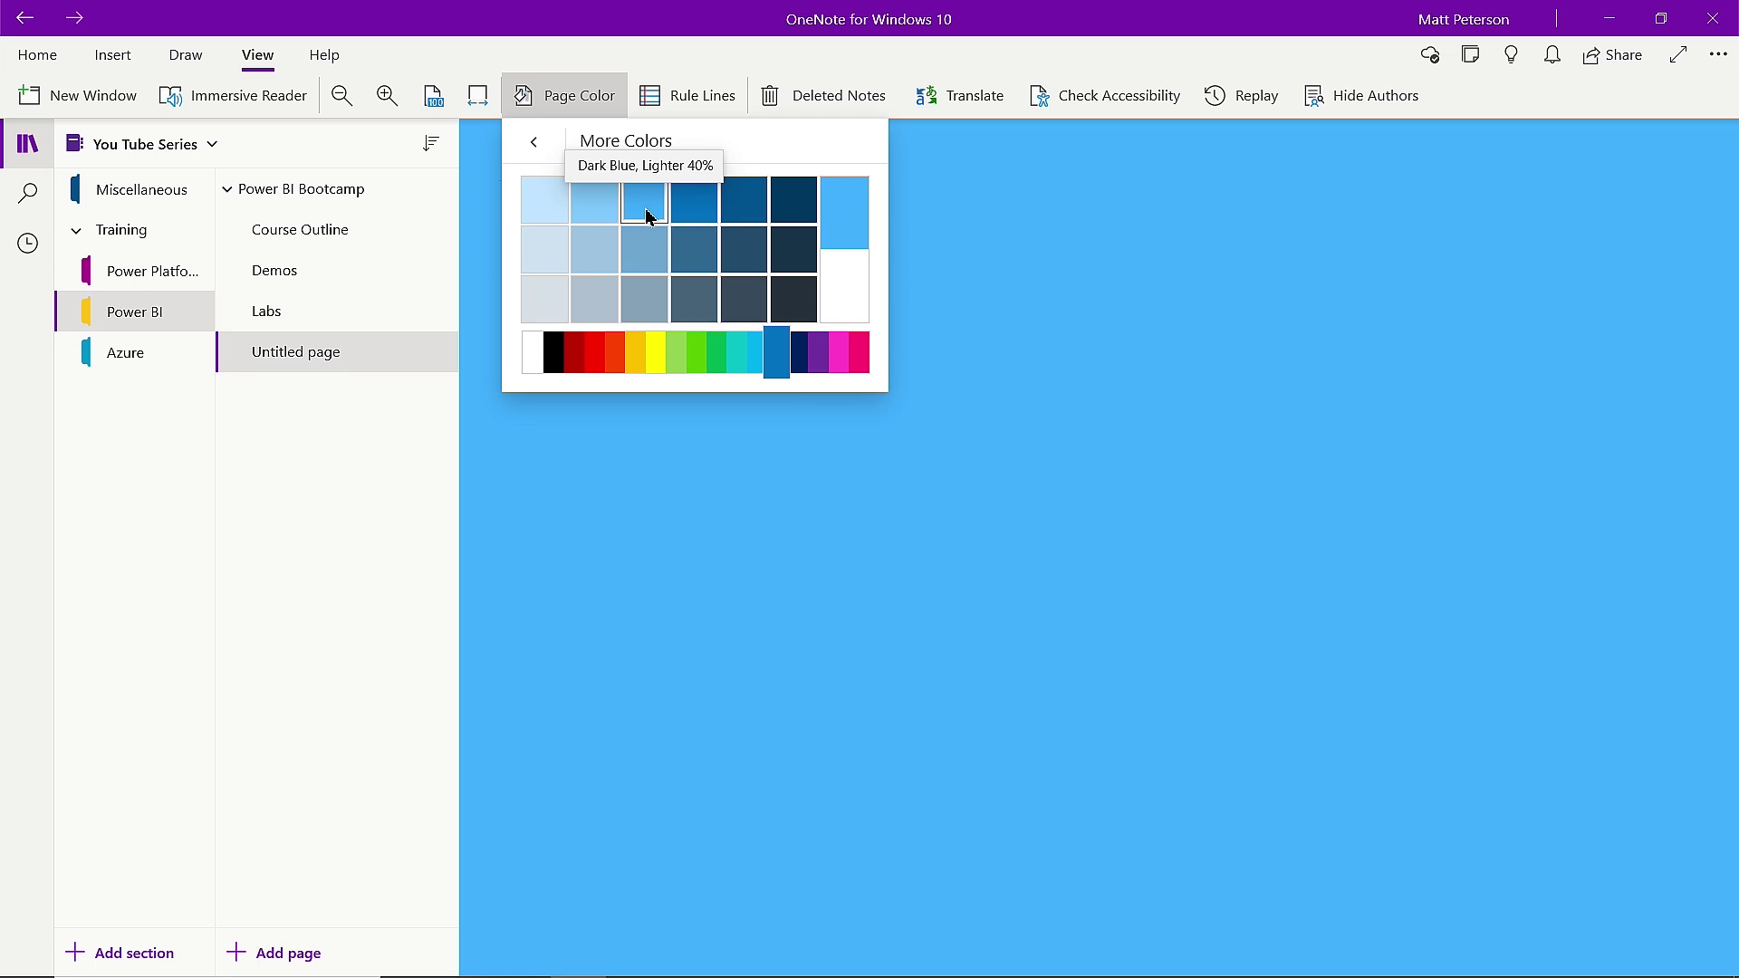
Cover the new page with Large Grid rule lines.
click(996, 416)
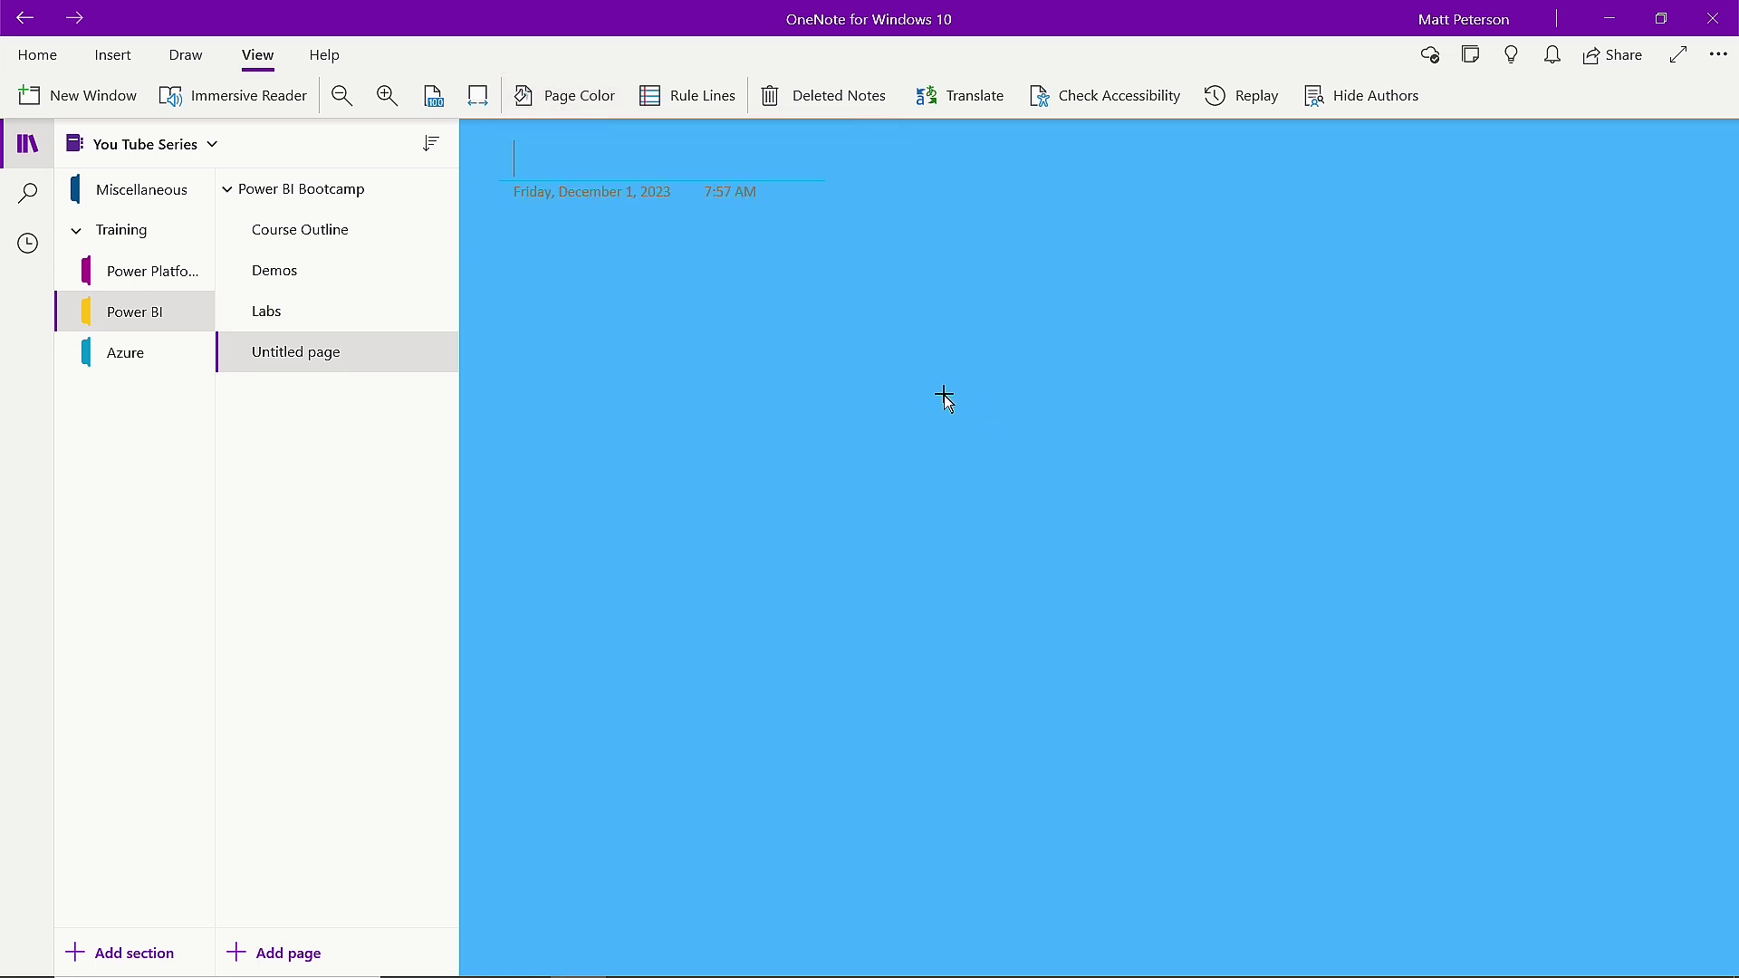
click(713, 102)
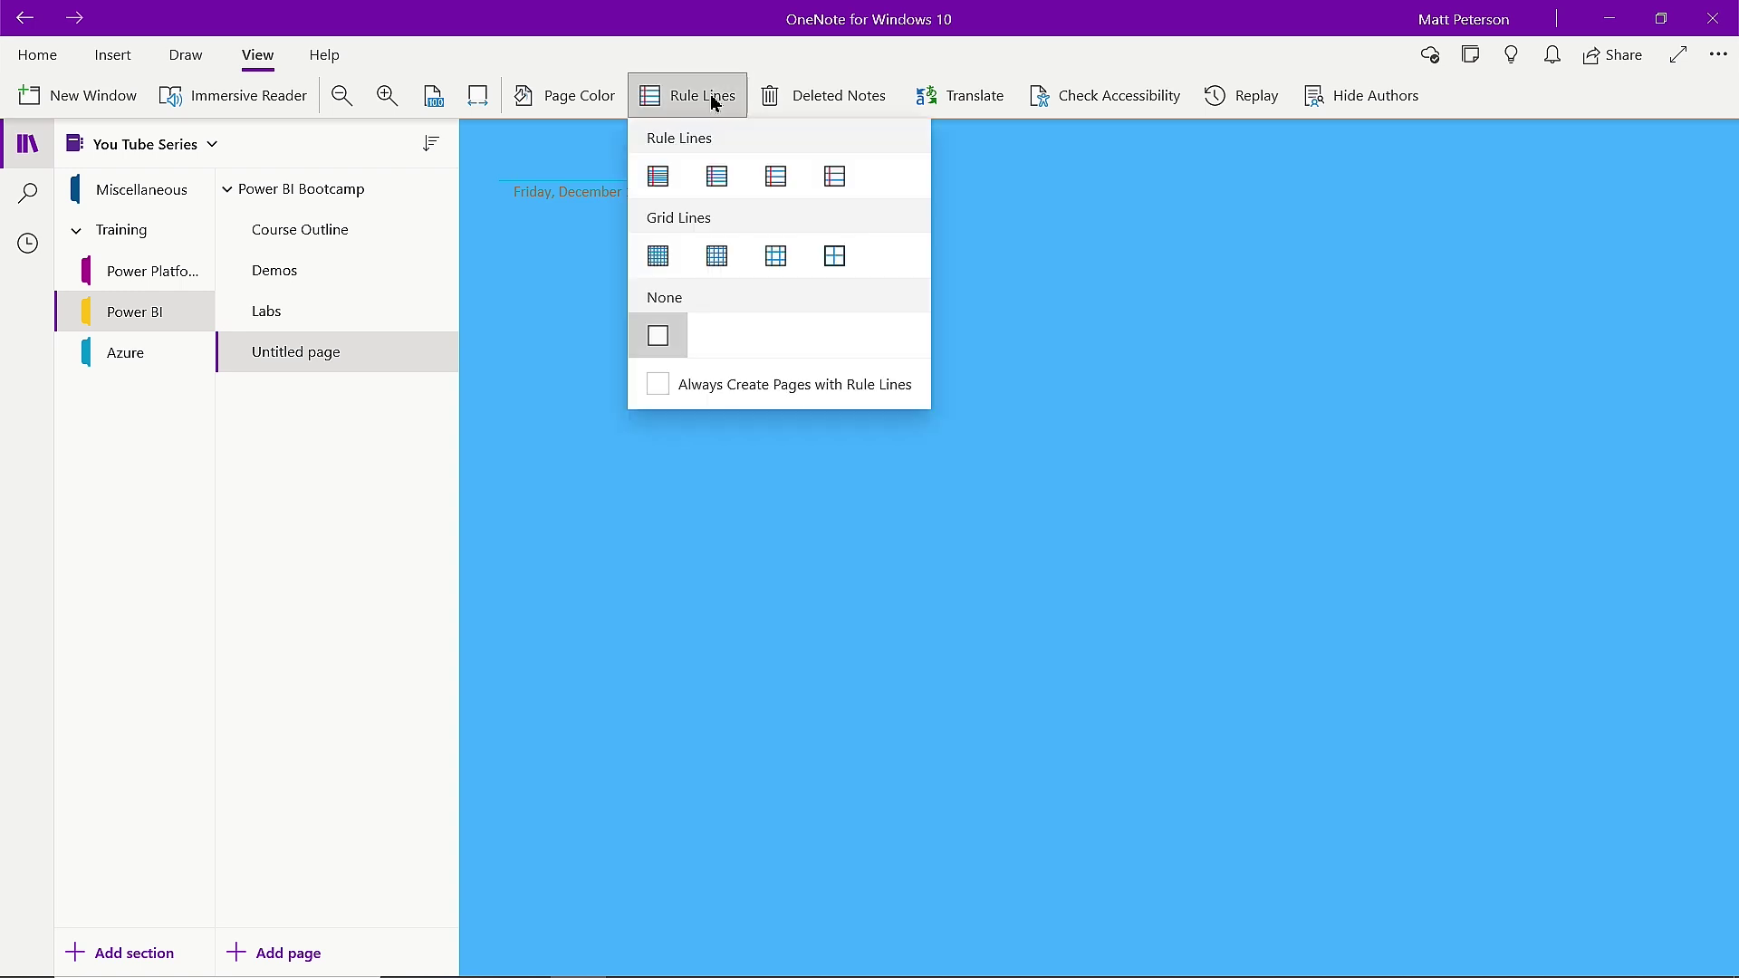
click(774, 257)
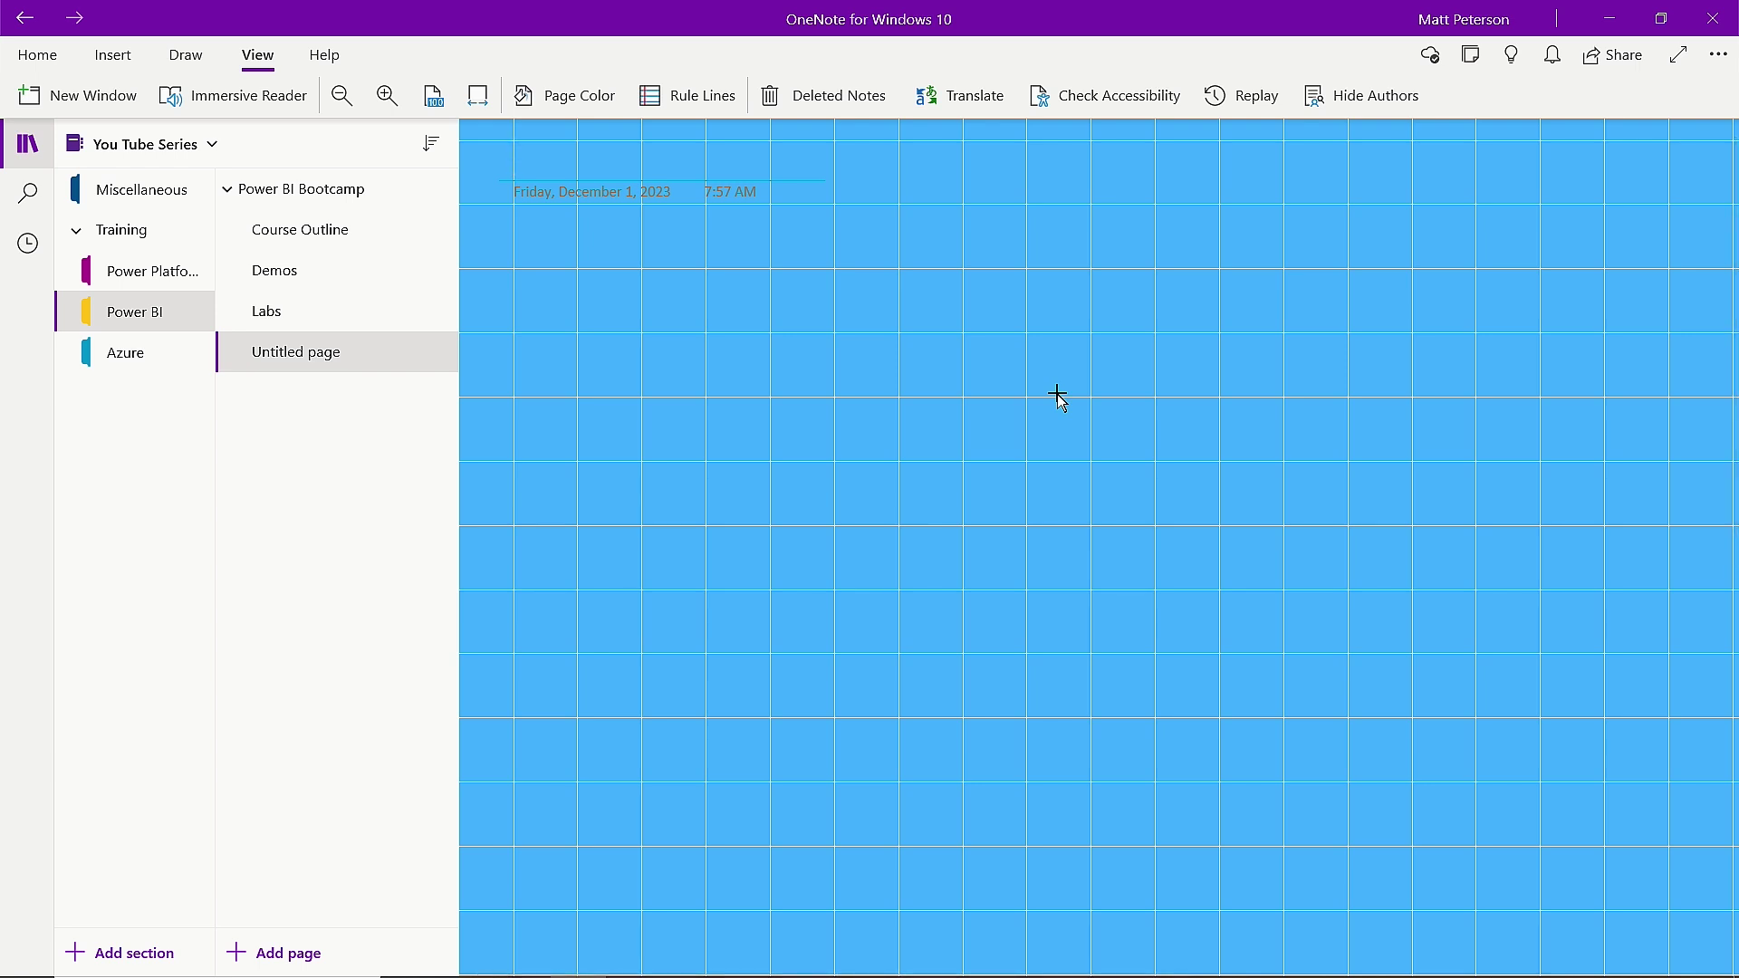
Set the blue grid page as the Power BI default template and add a new Power BI page.
right_click(337, 361)
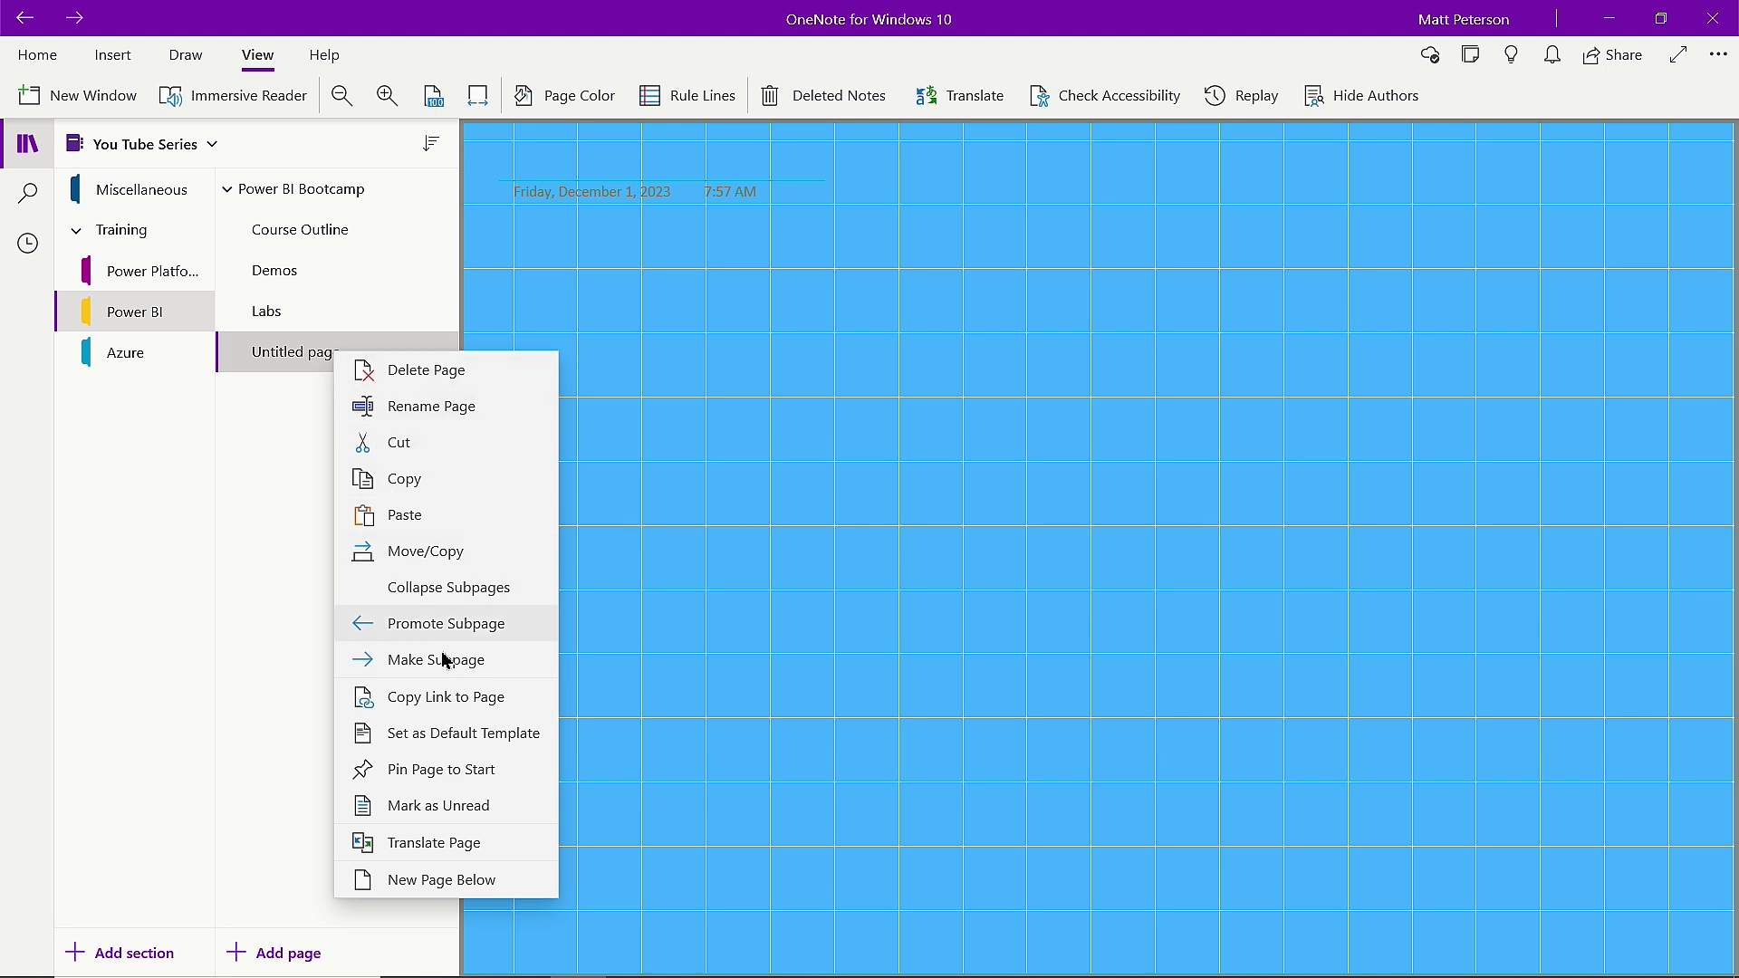
click(475, 741)
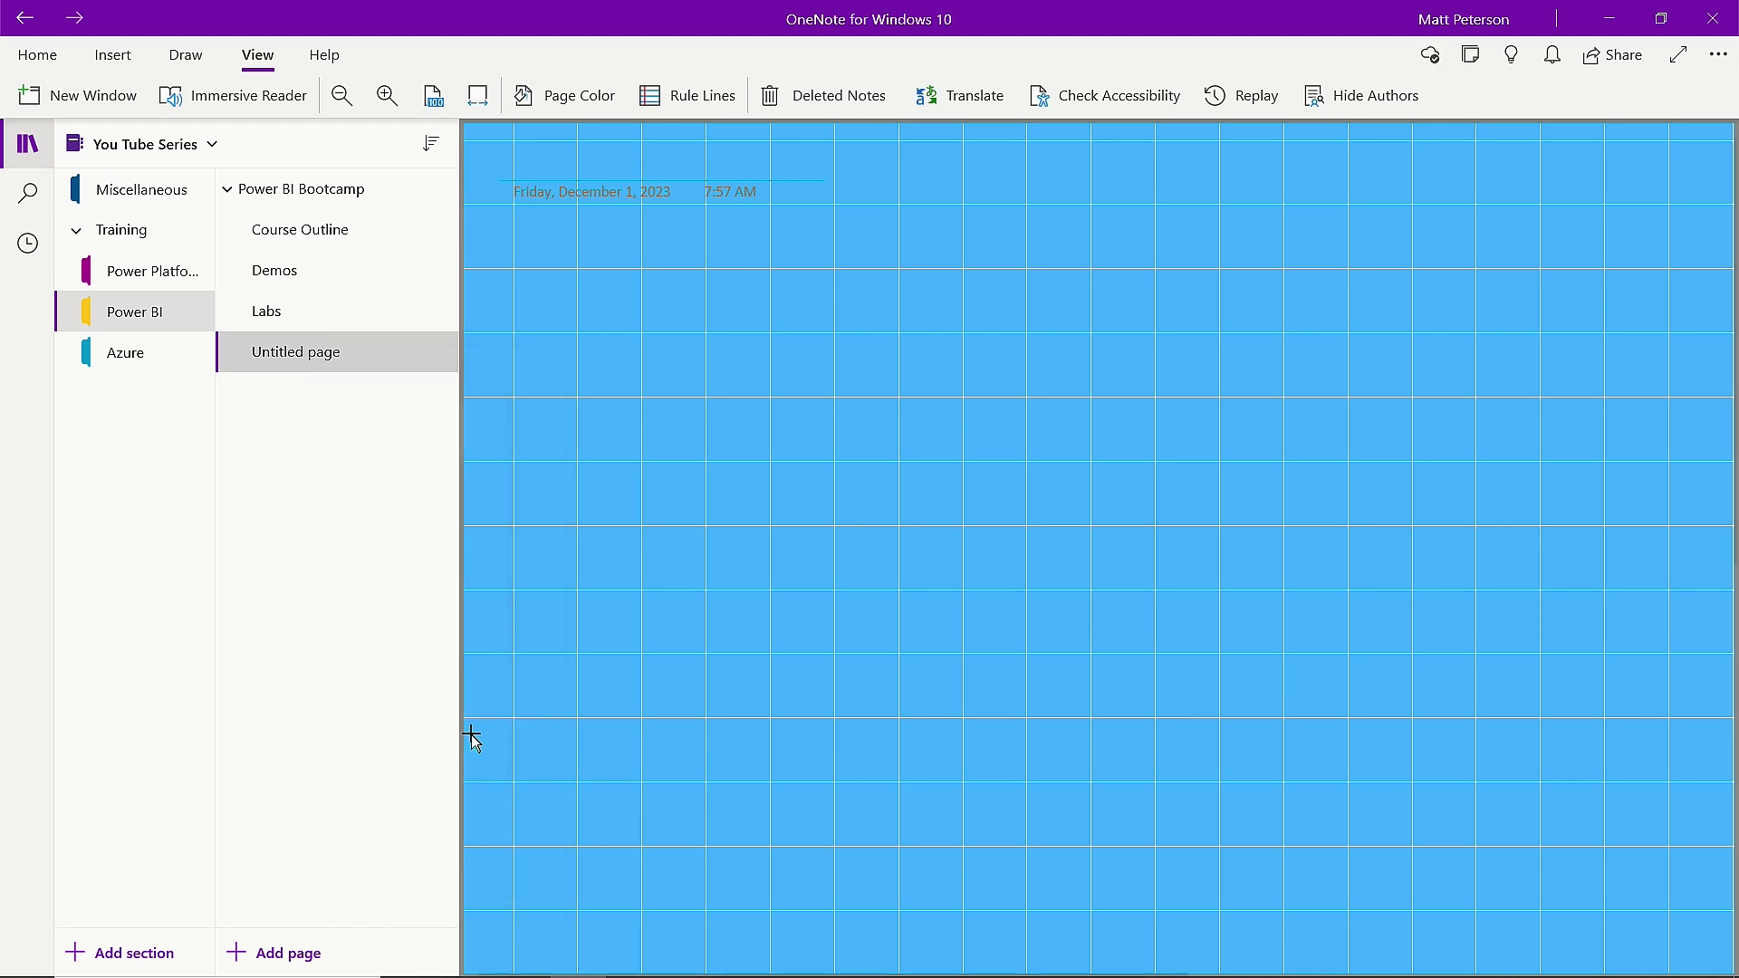
click(366, 952)
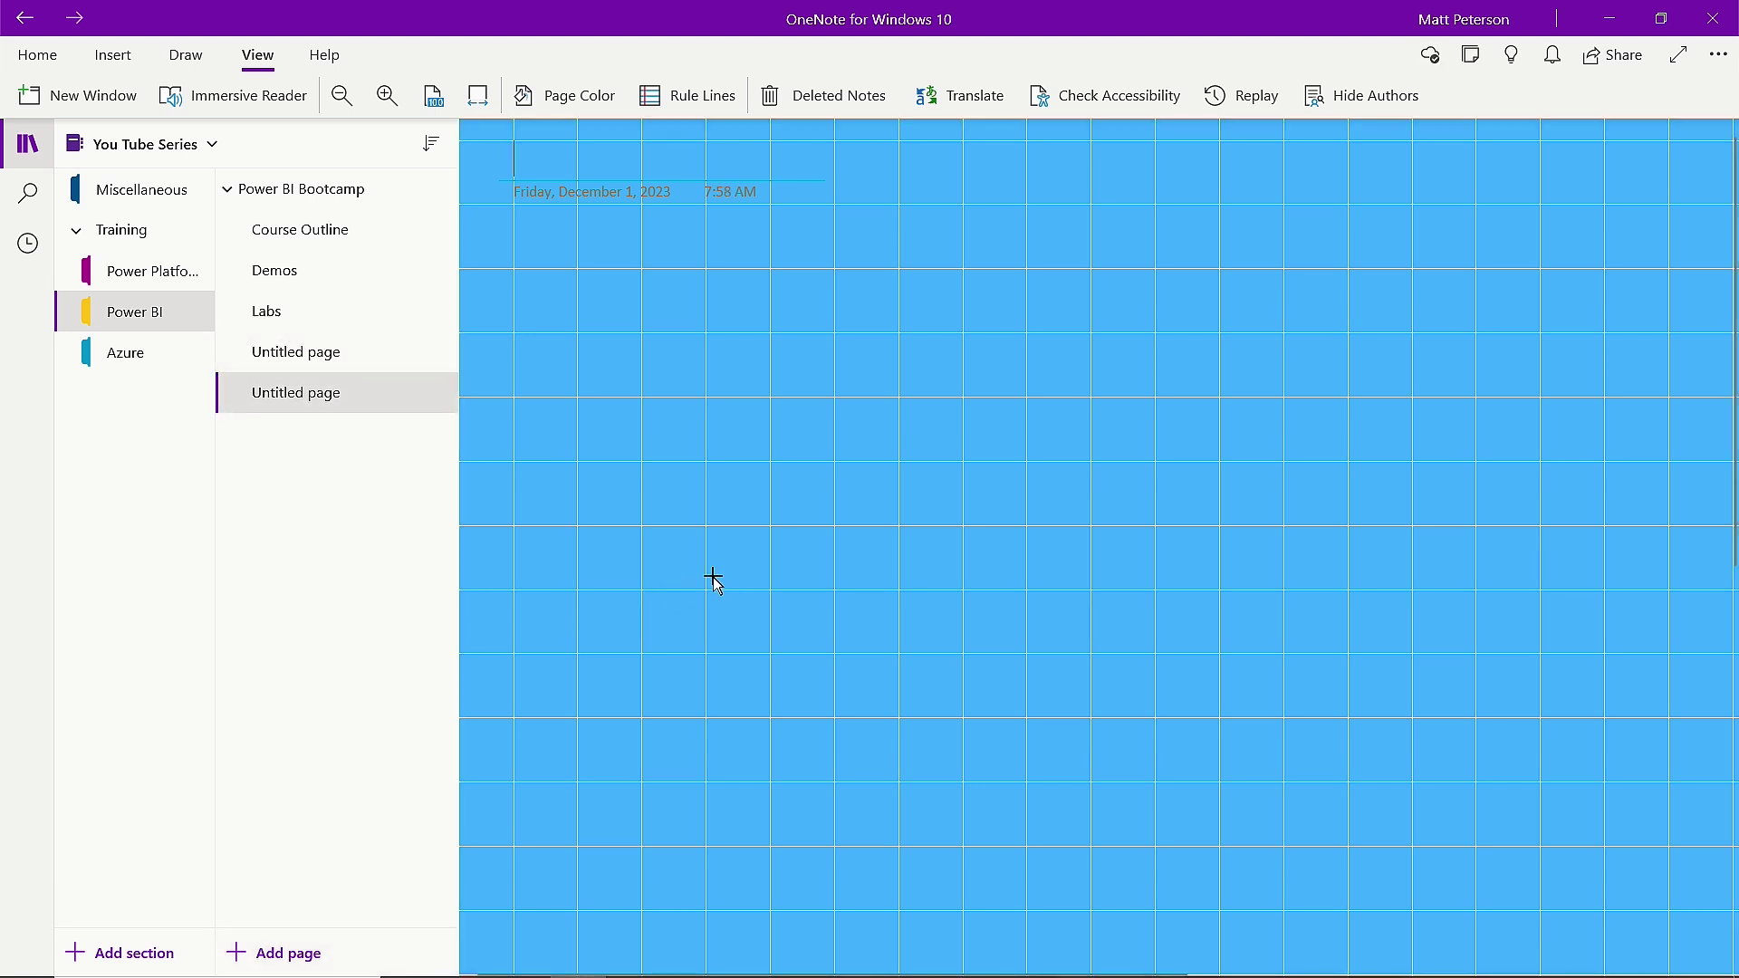
Add a new page to the Power Platform section and end up back in that section.
click(162, 289)
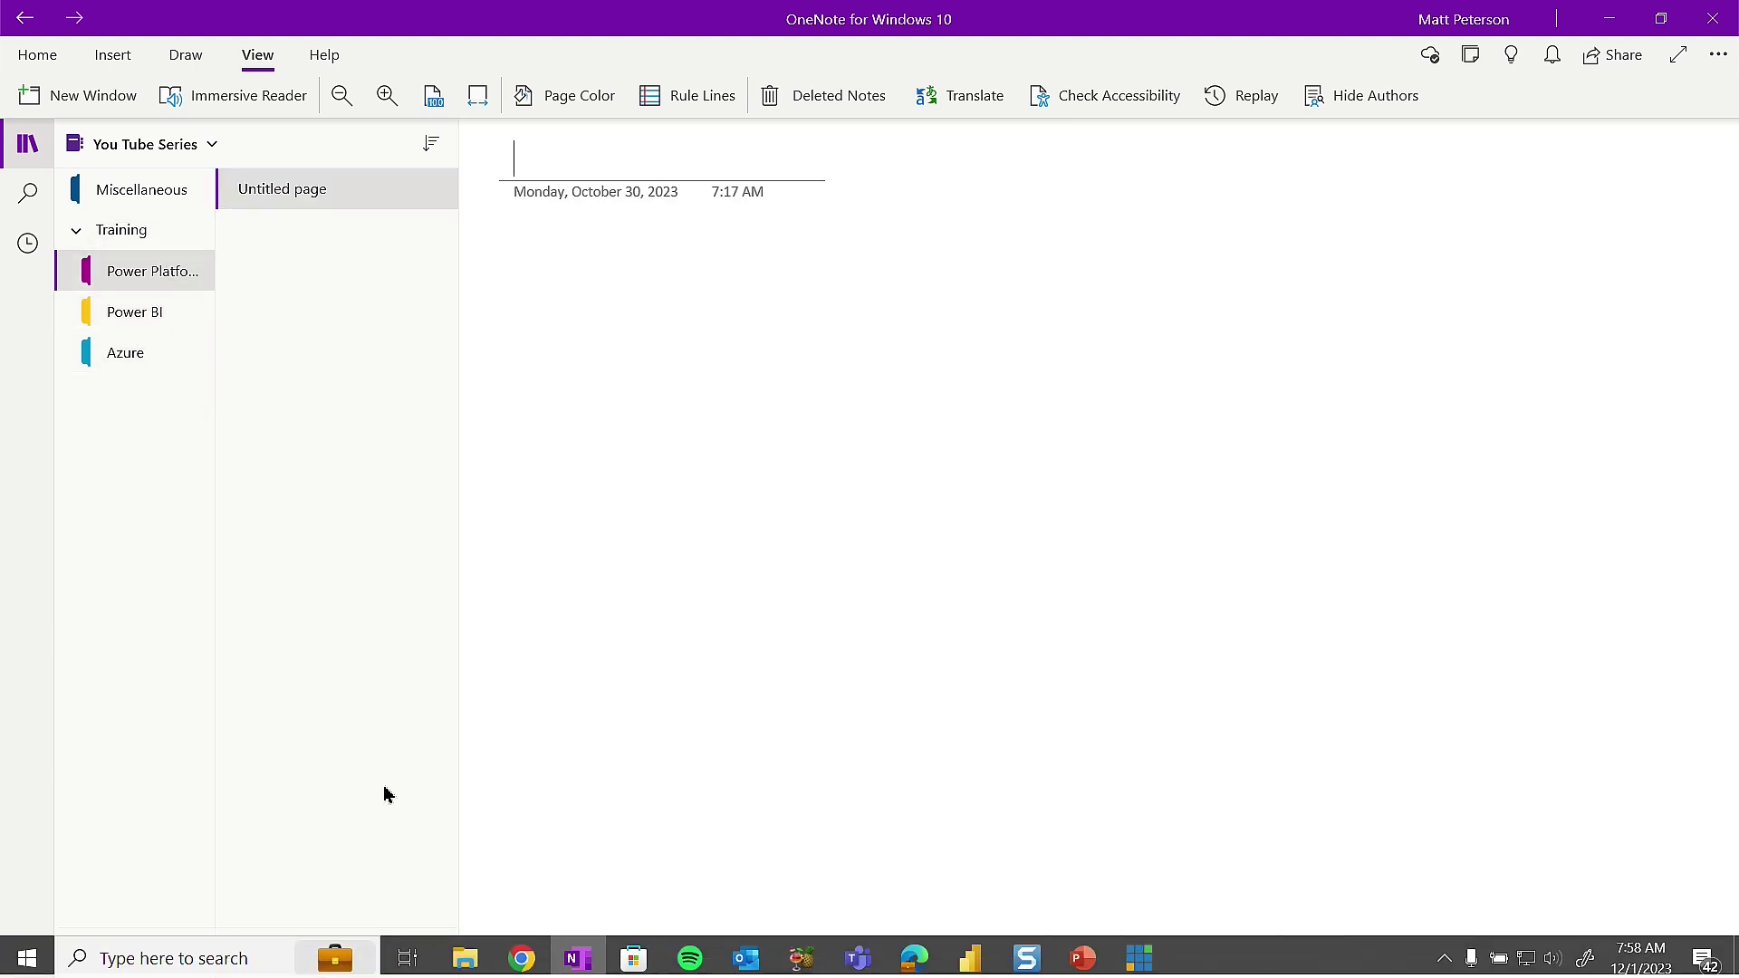
click(333, 955)
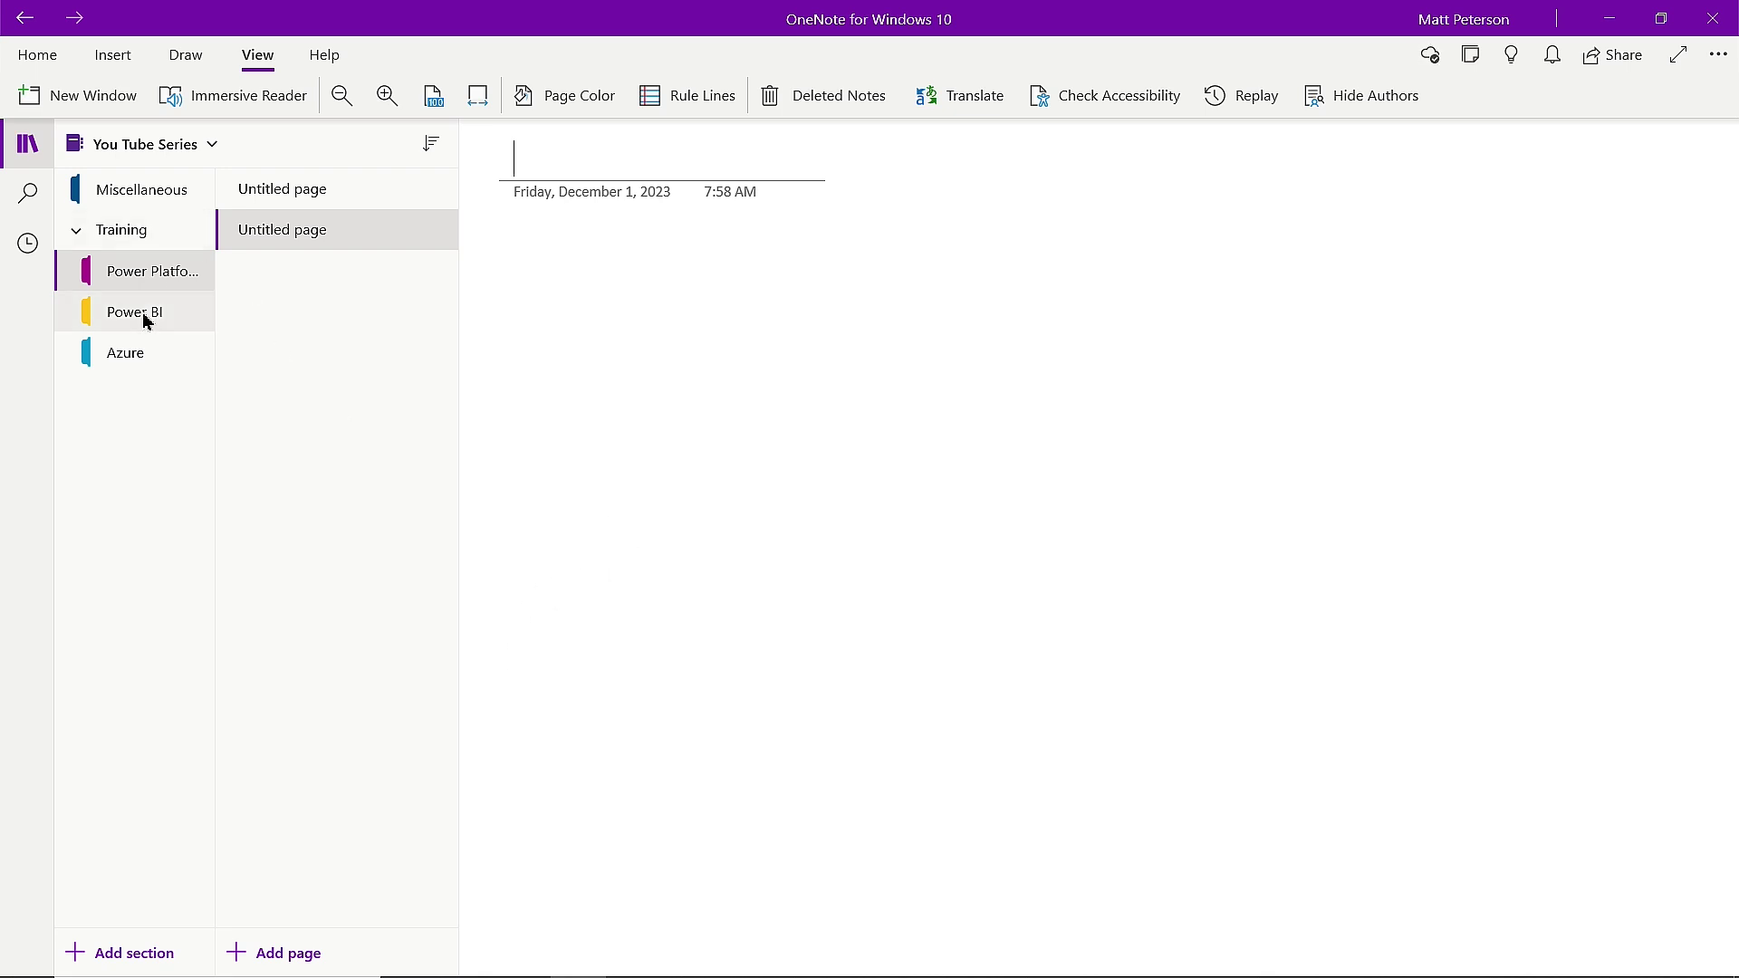
click(154, 345)
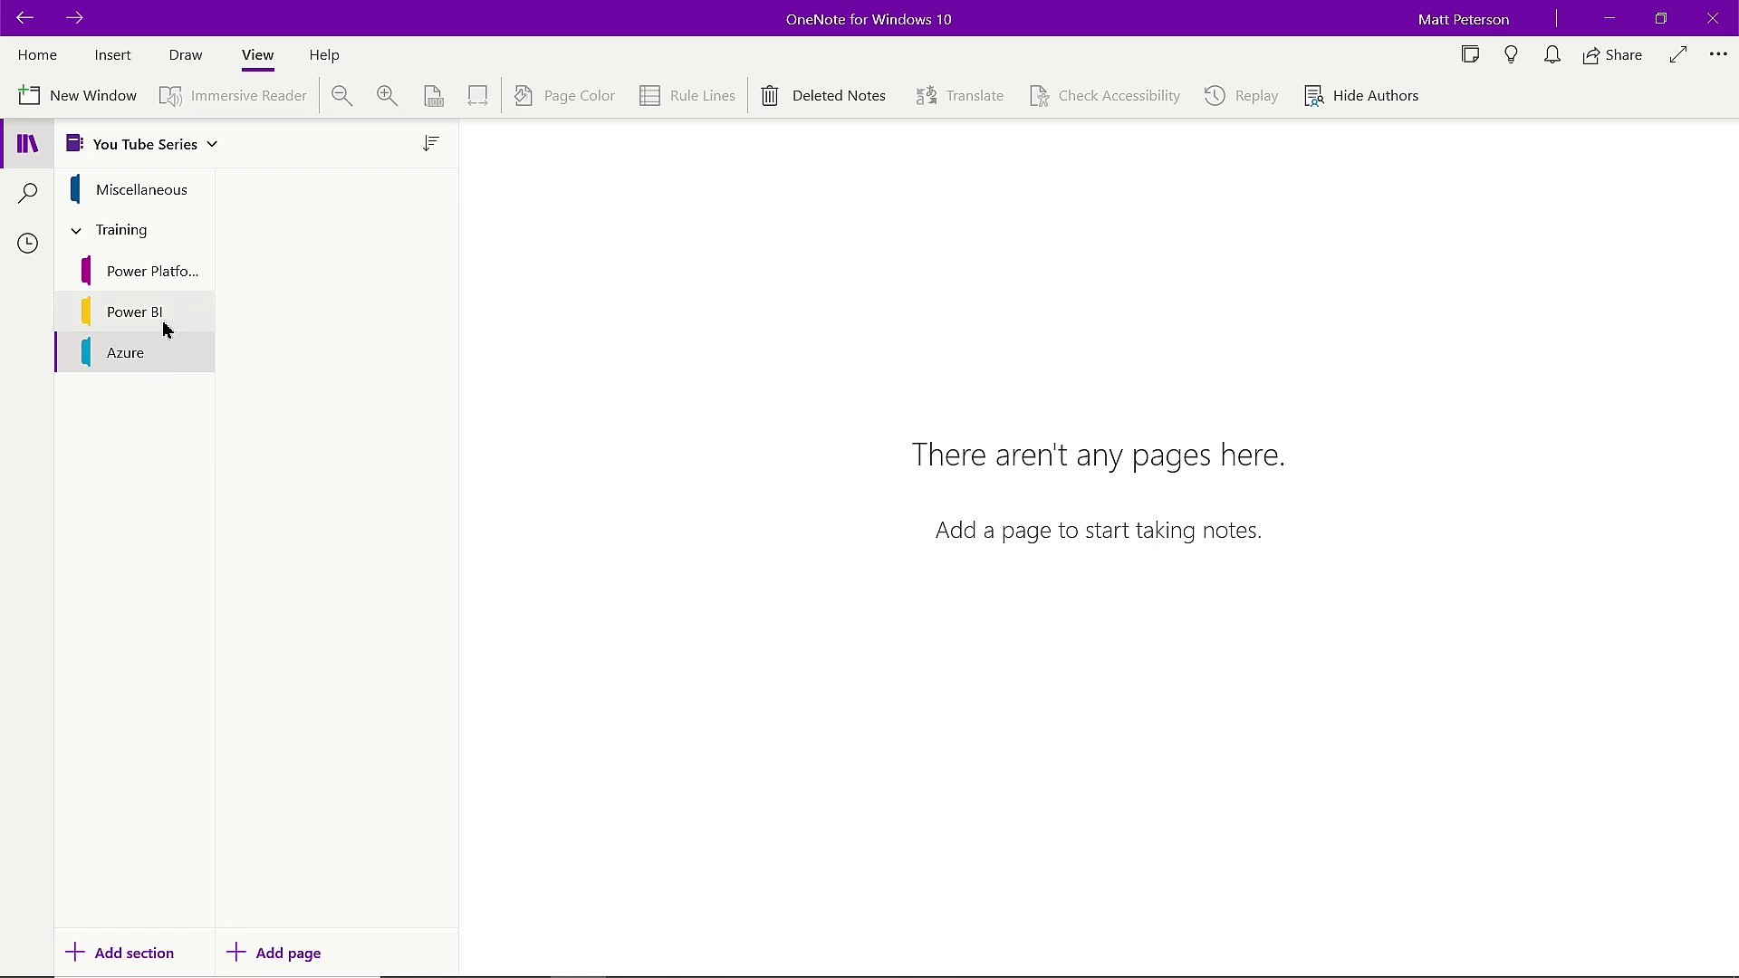
click(165, 326)
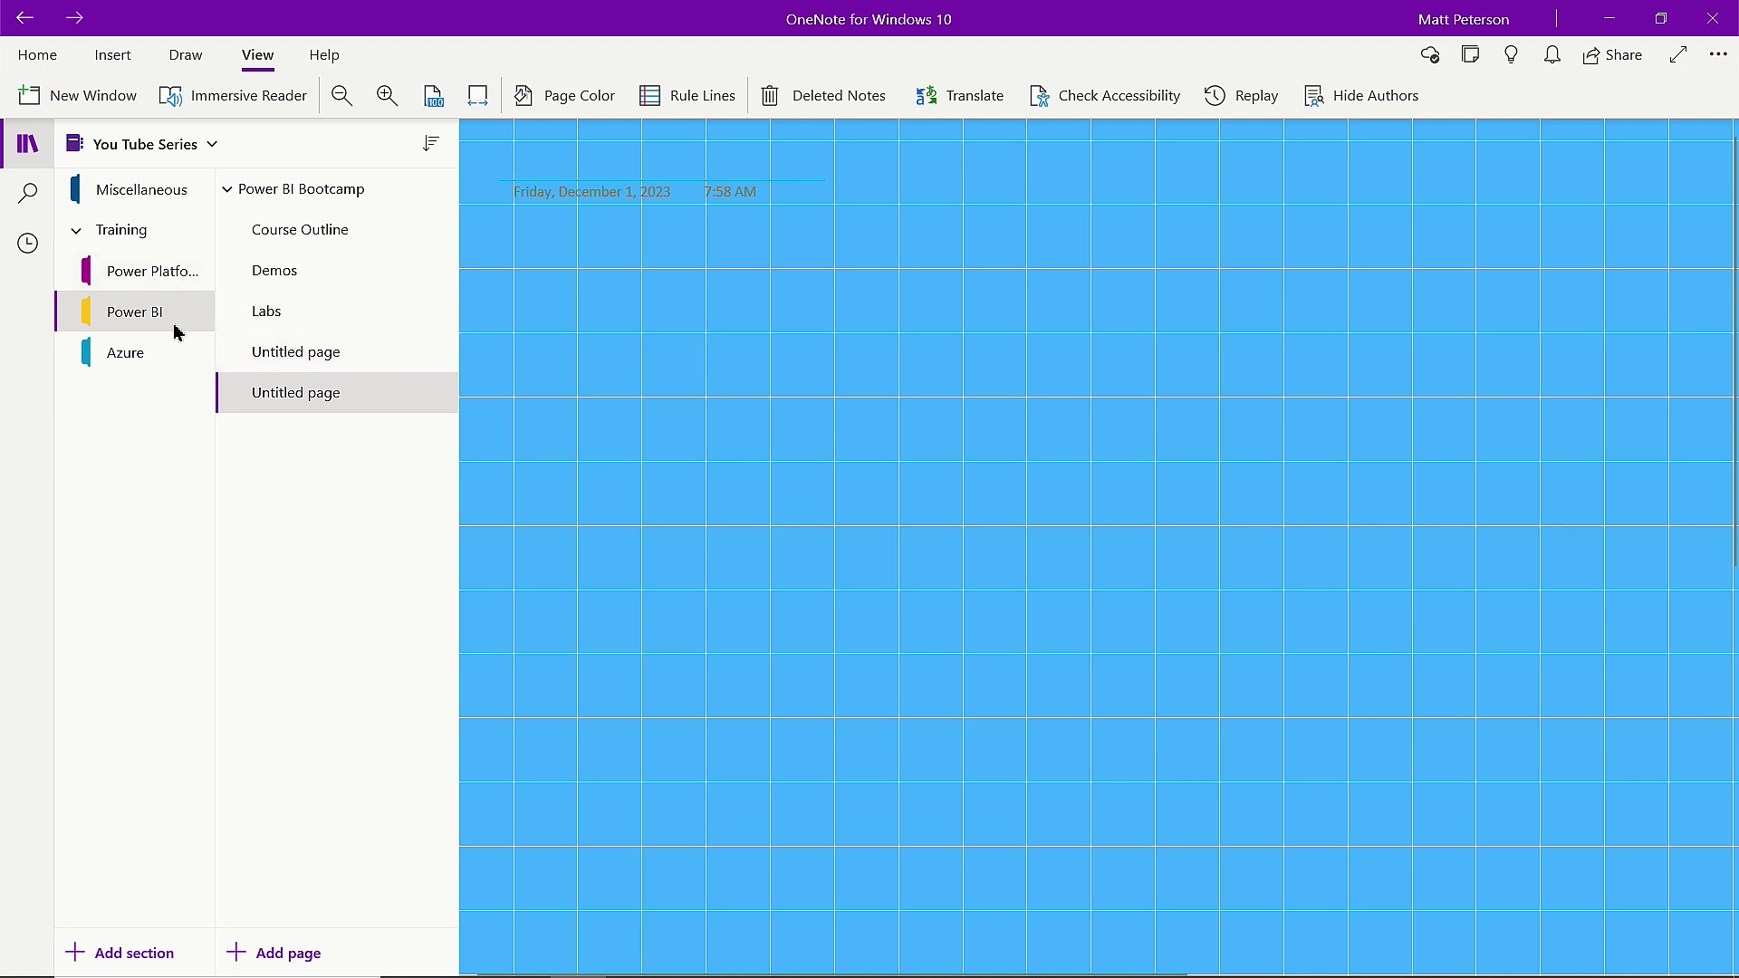
click(158, 288)
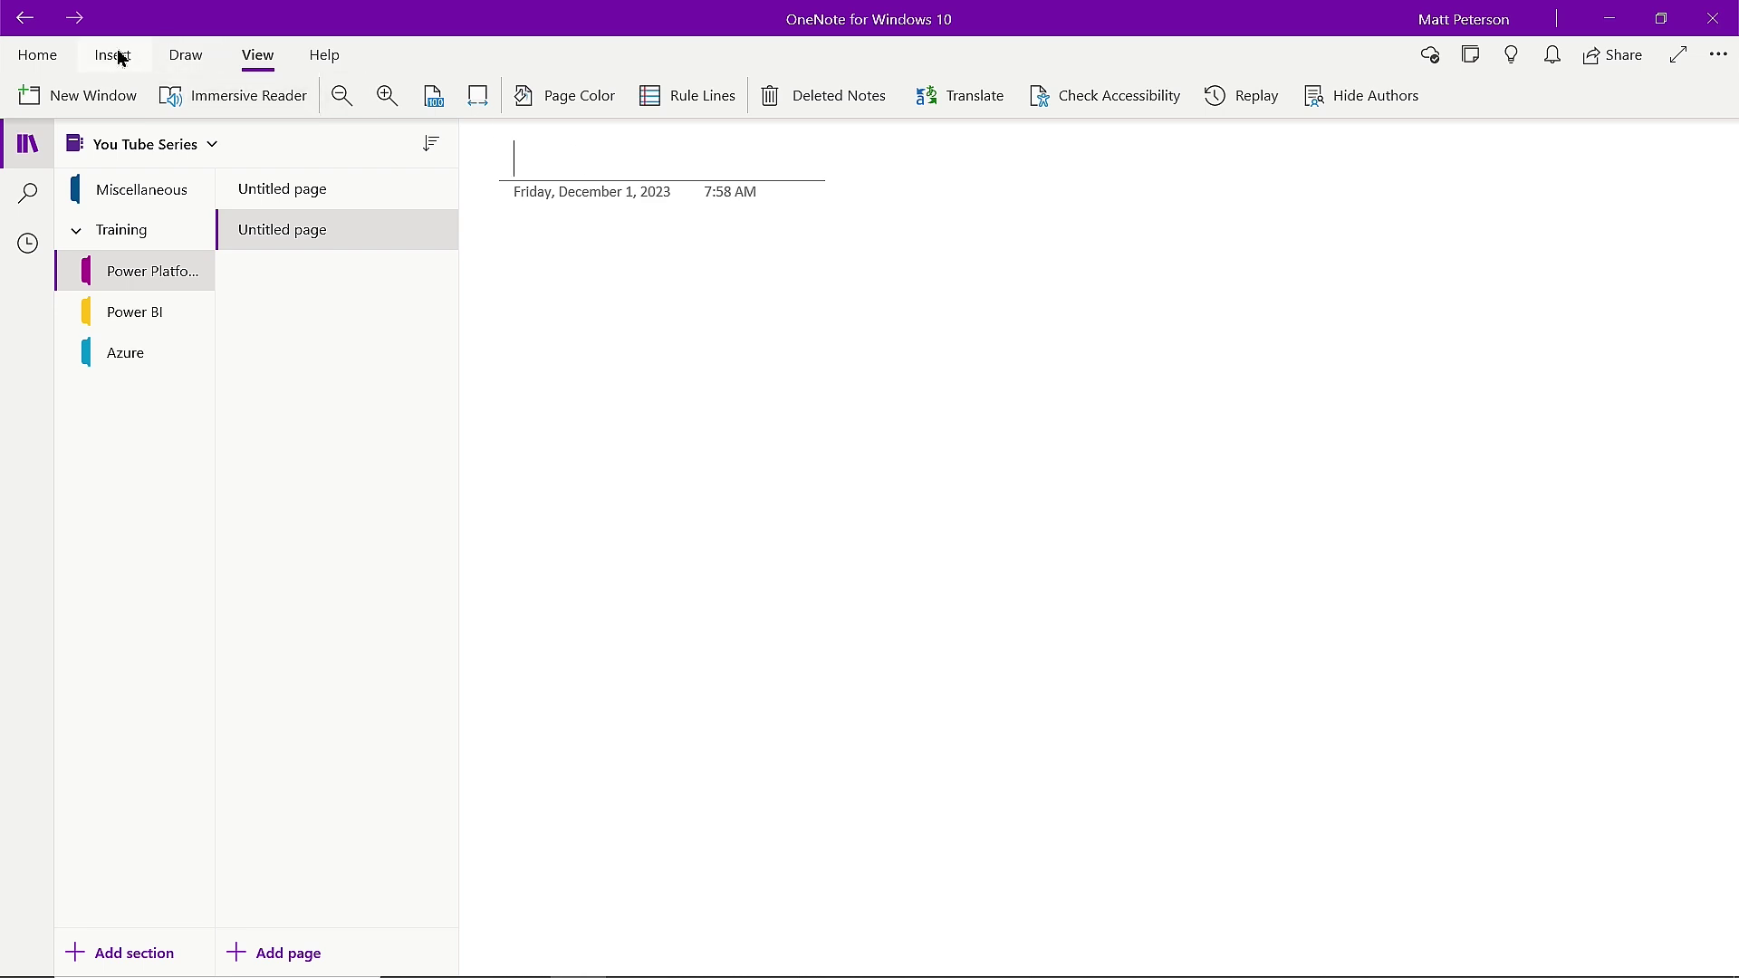
Title the new page 'Tags' and type 'Study for the PL-300 Exam' below the date.
click(187, 55)
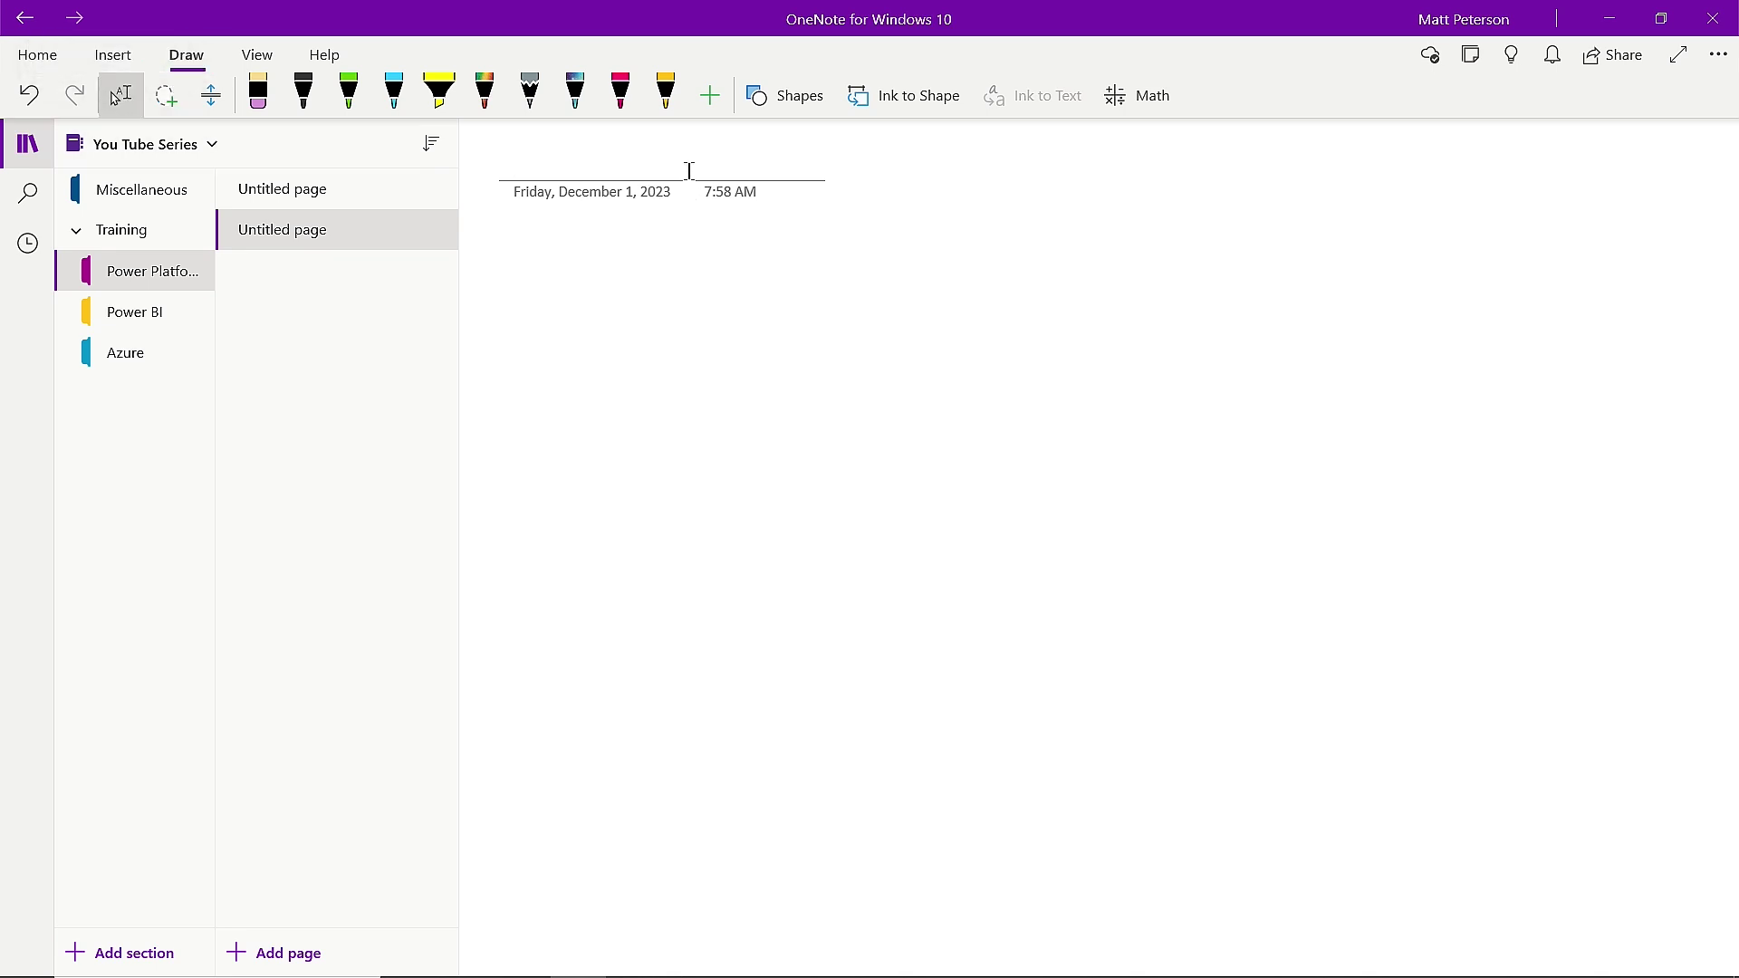
text(Tags)
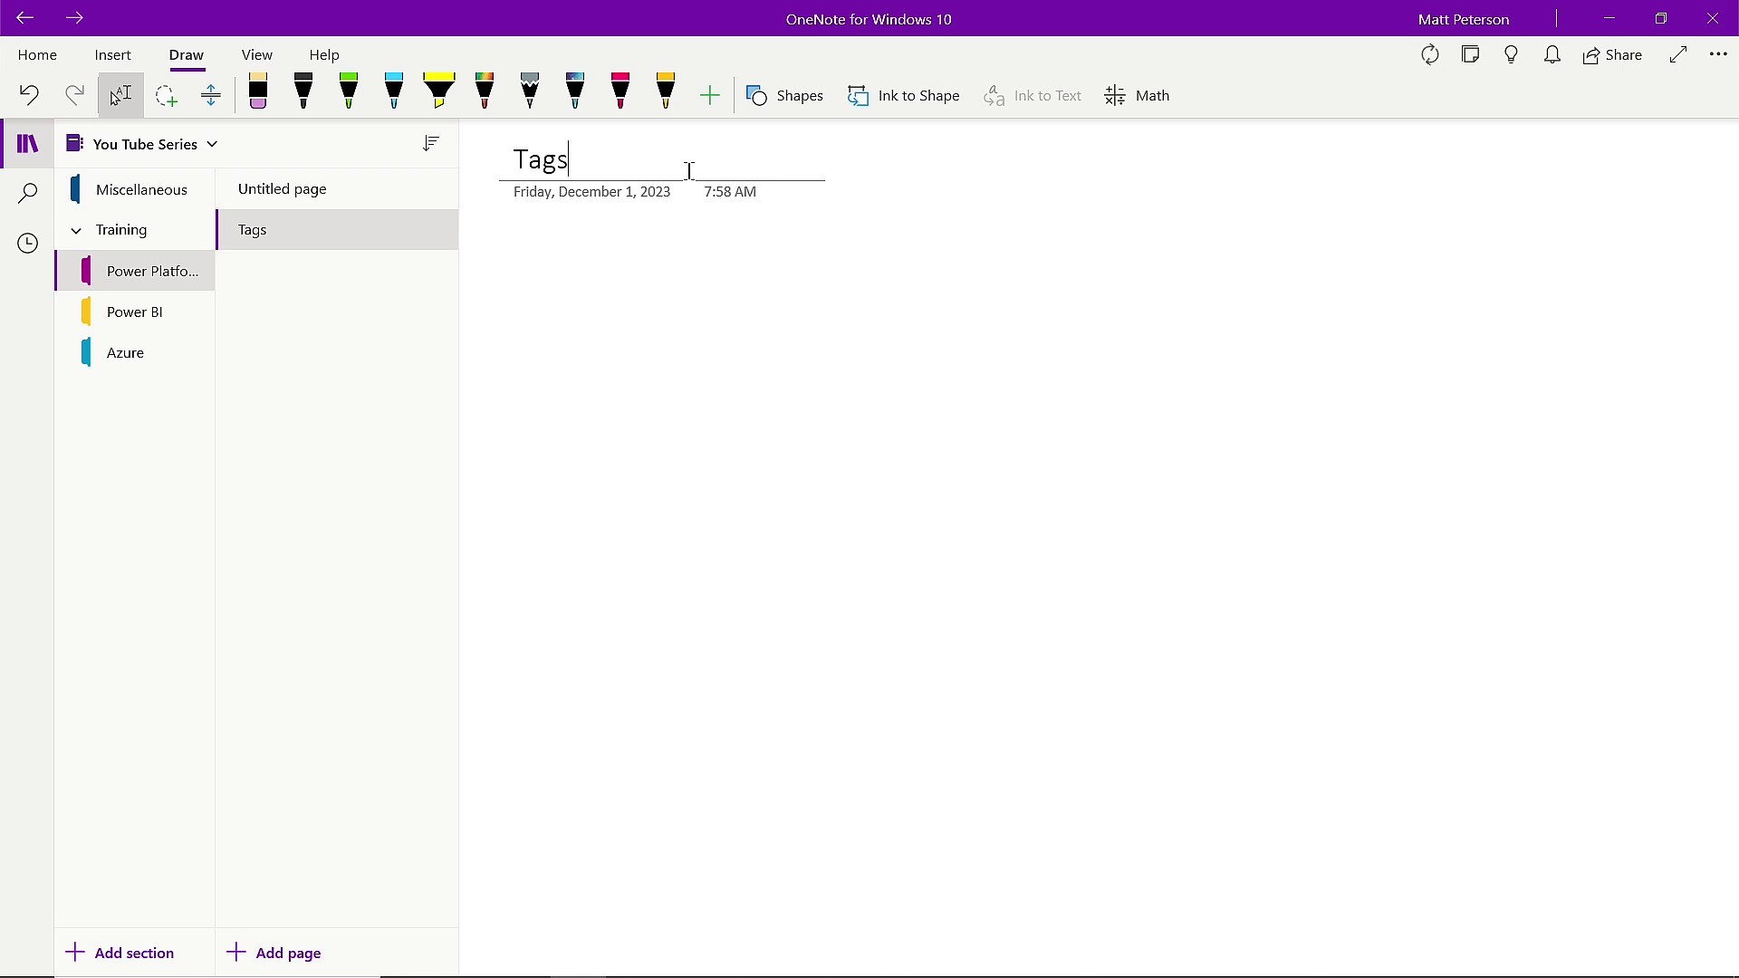
click(533, 239)
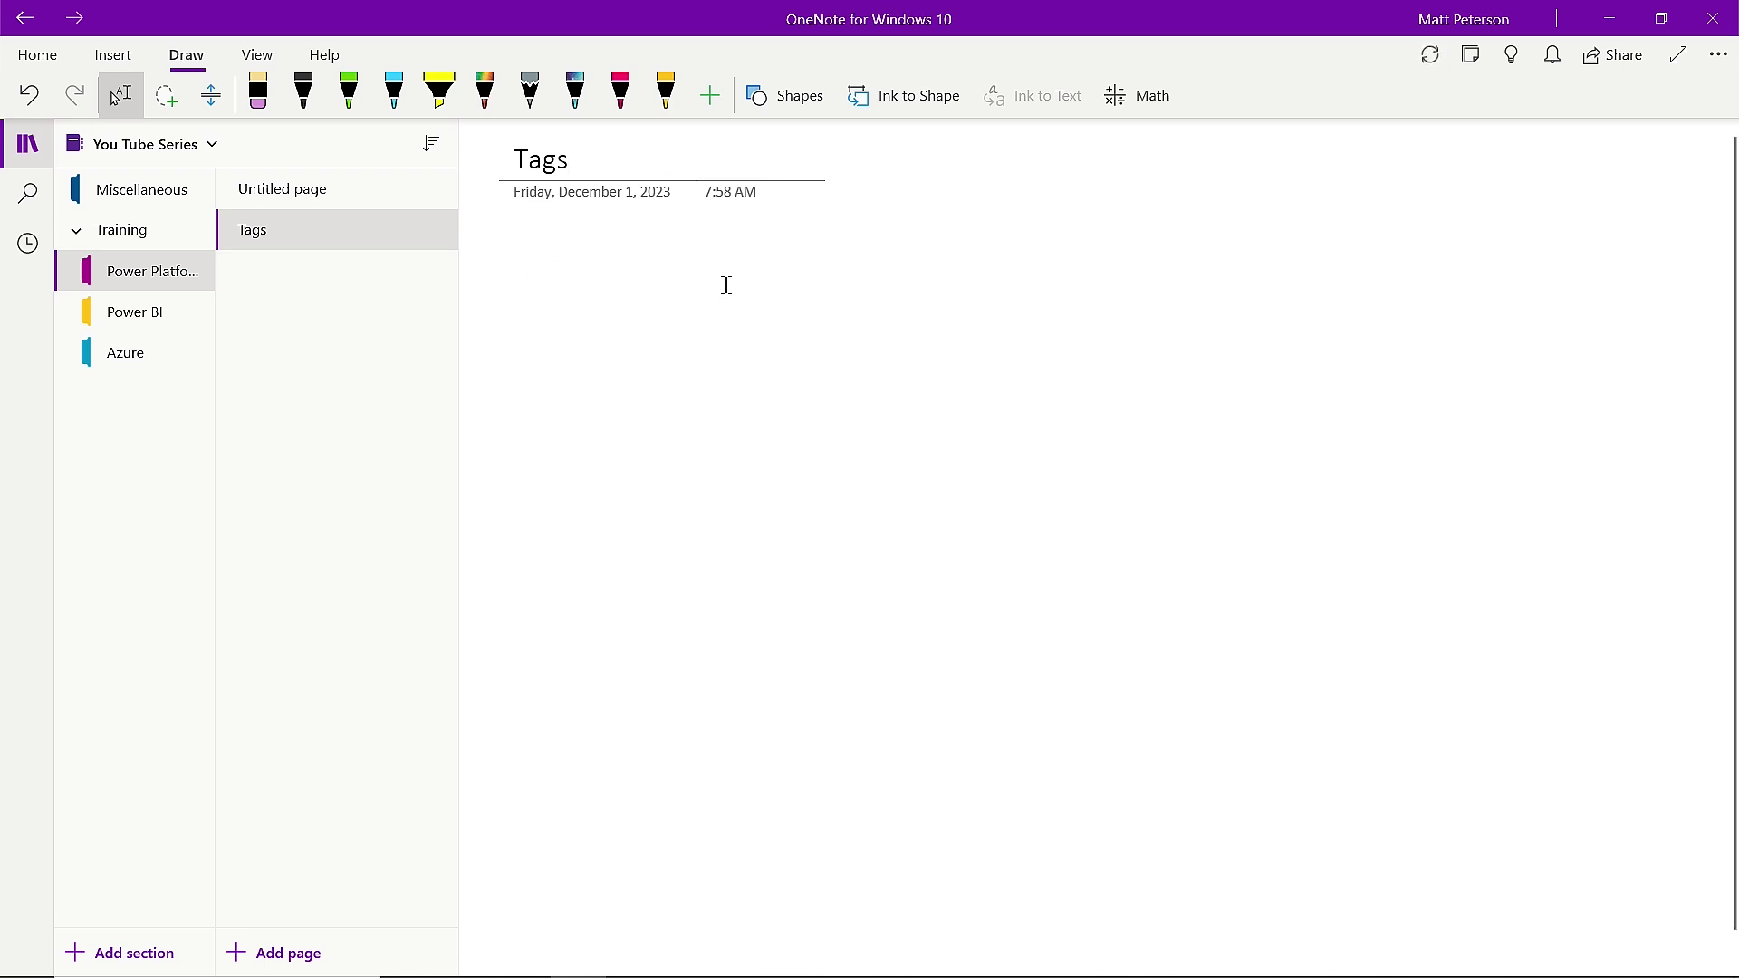
text(Study for)
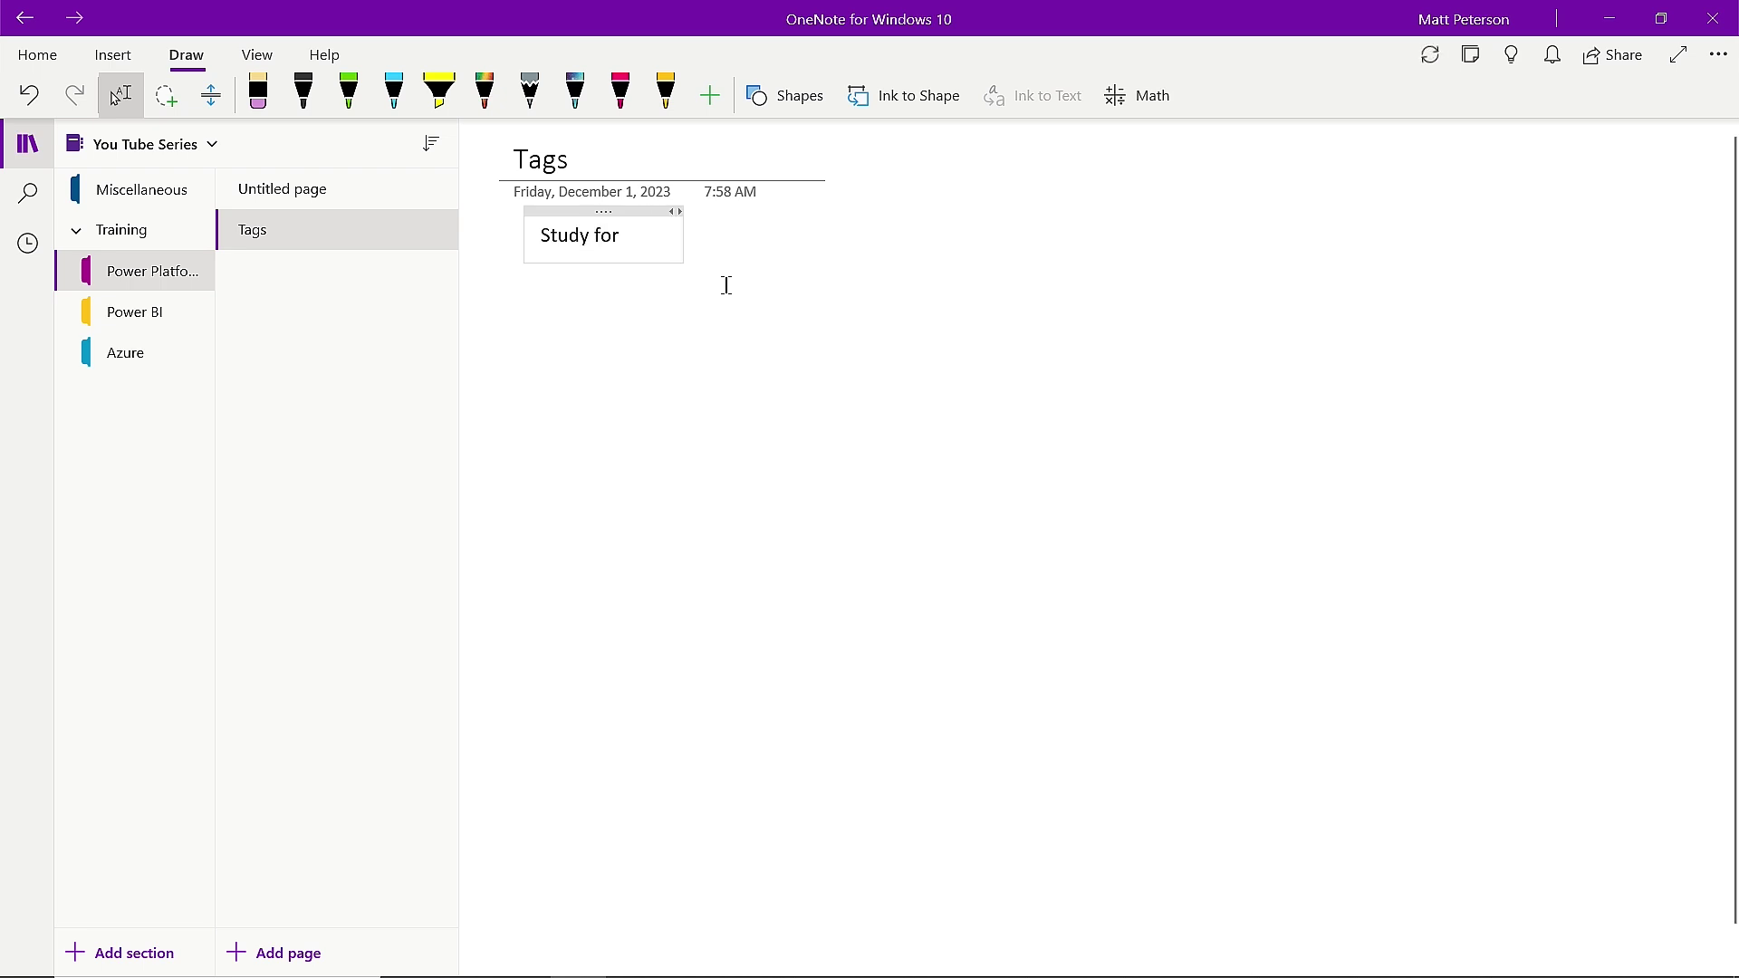
text( the PL-300 Exam)
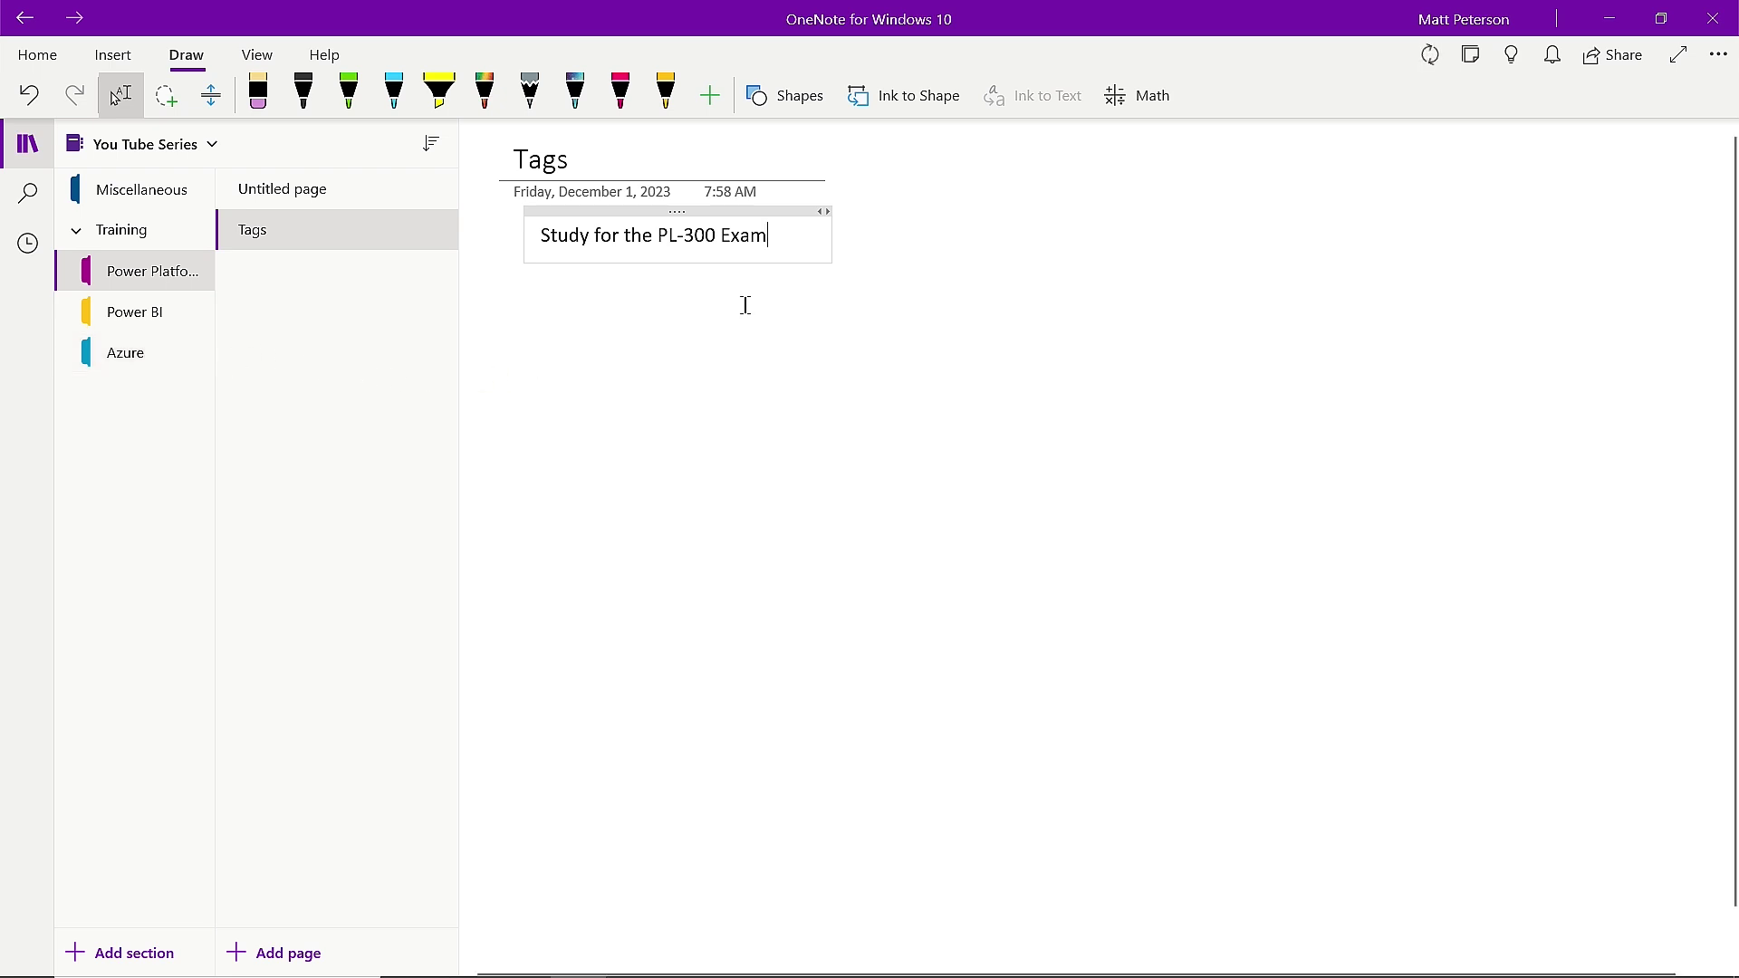
From the Home tab's Tags list, create 'YouTube Tag' with a lightbulb icon and close the panel.
click(37, 56)
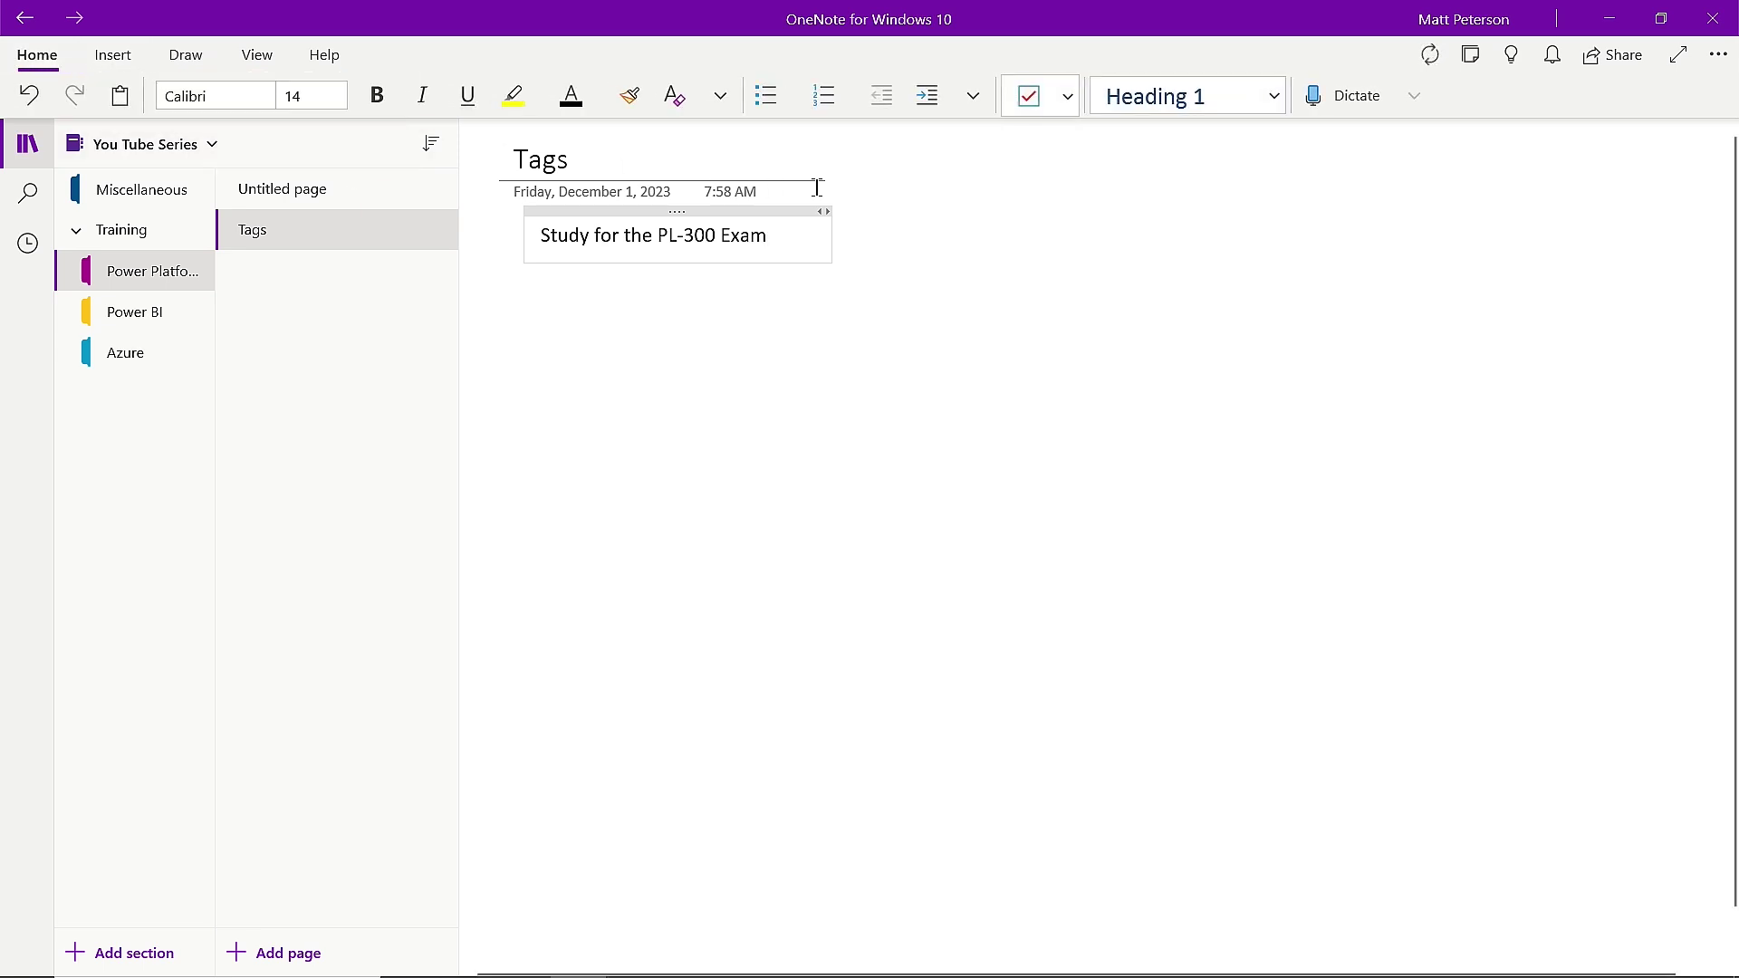
click(1067, 96)
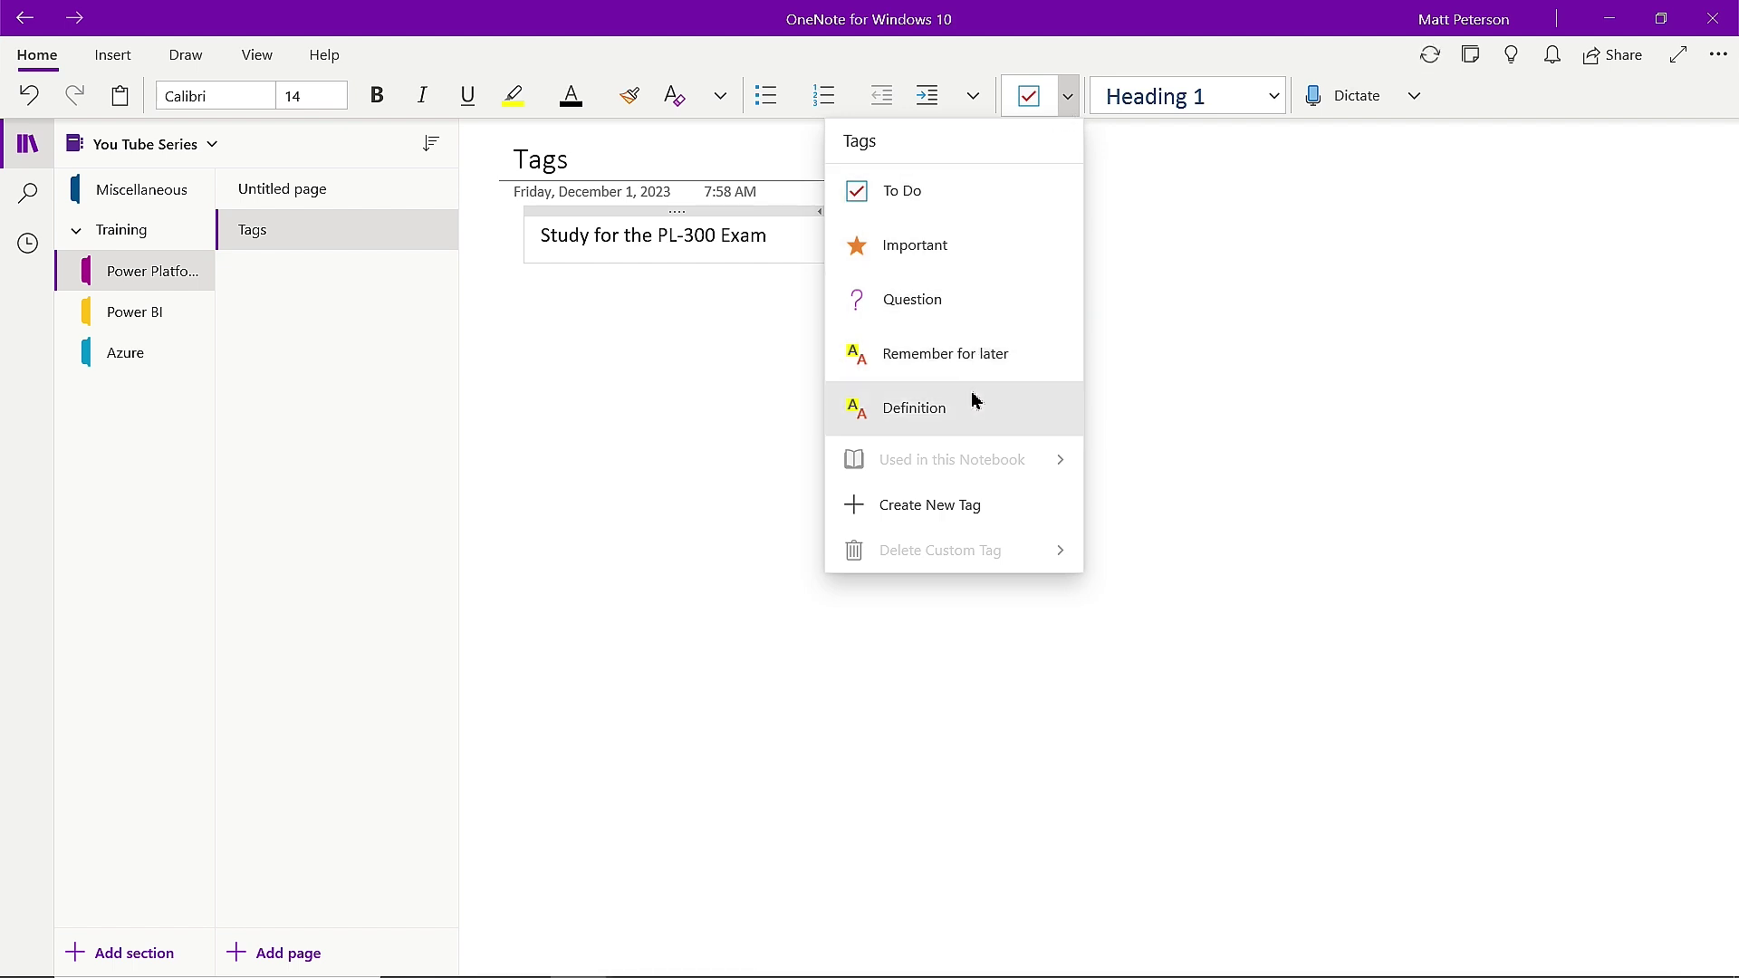
click(988, 531)
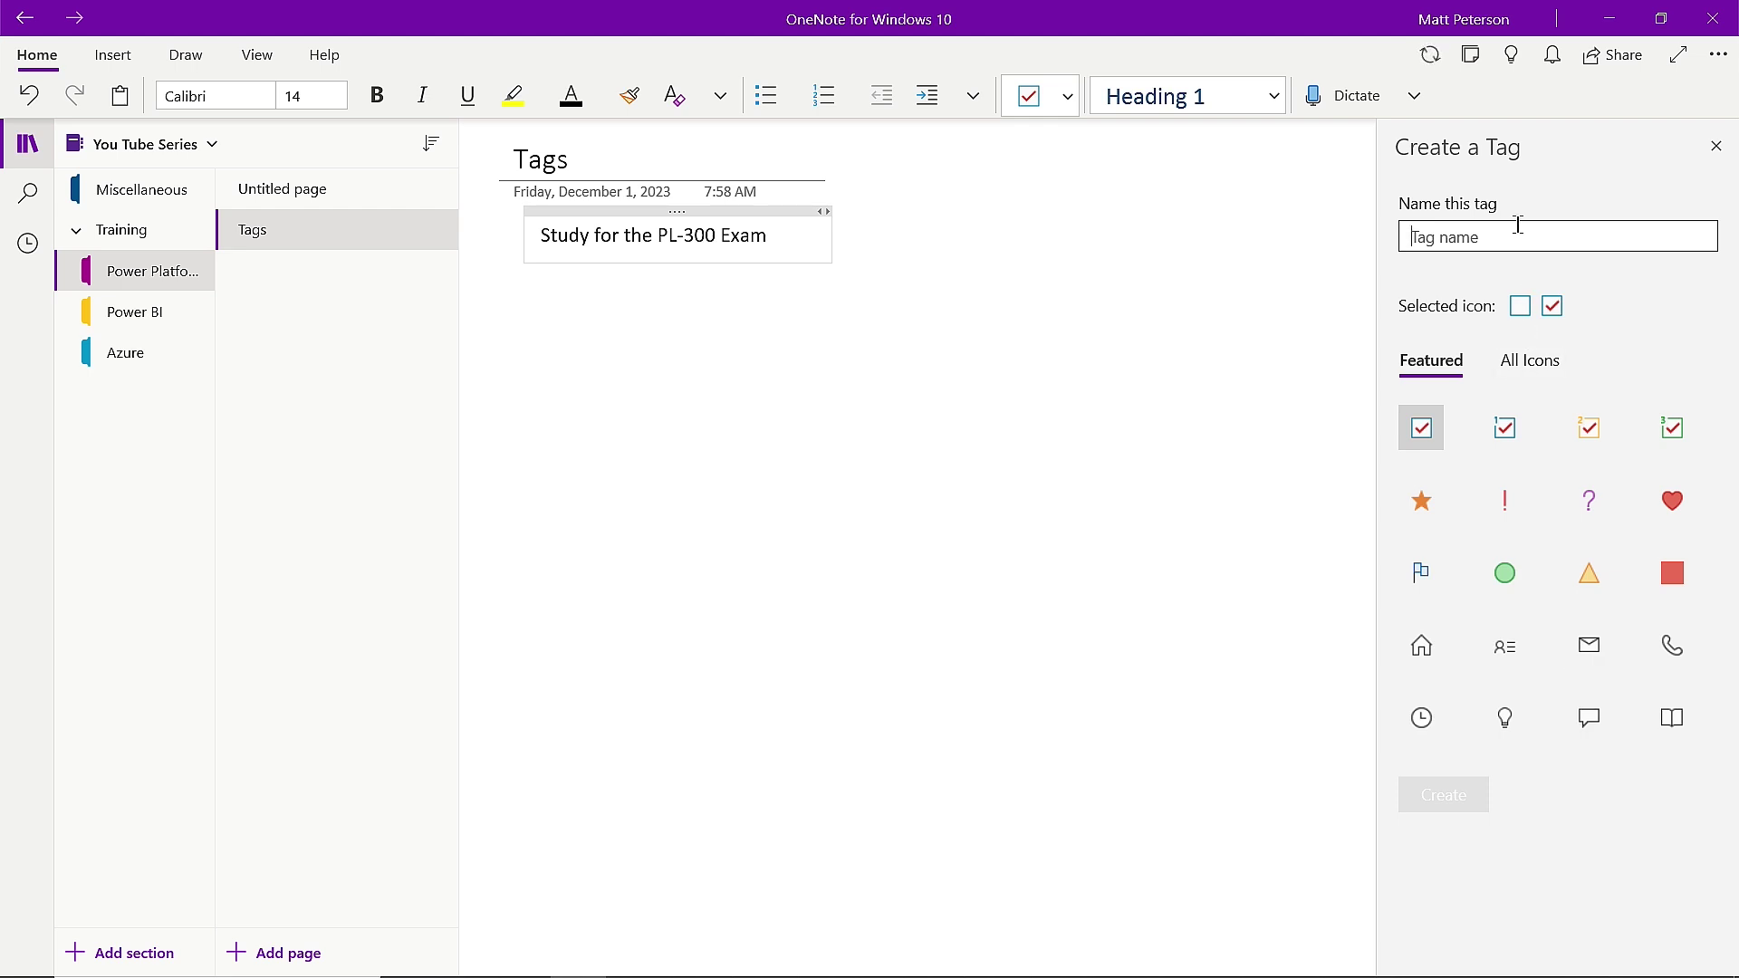
text(YouTube Tag)
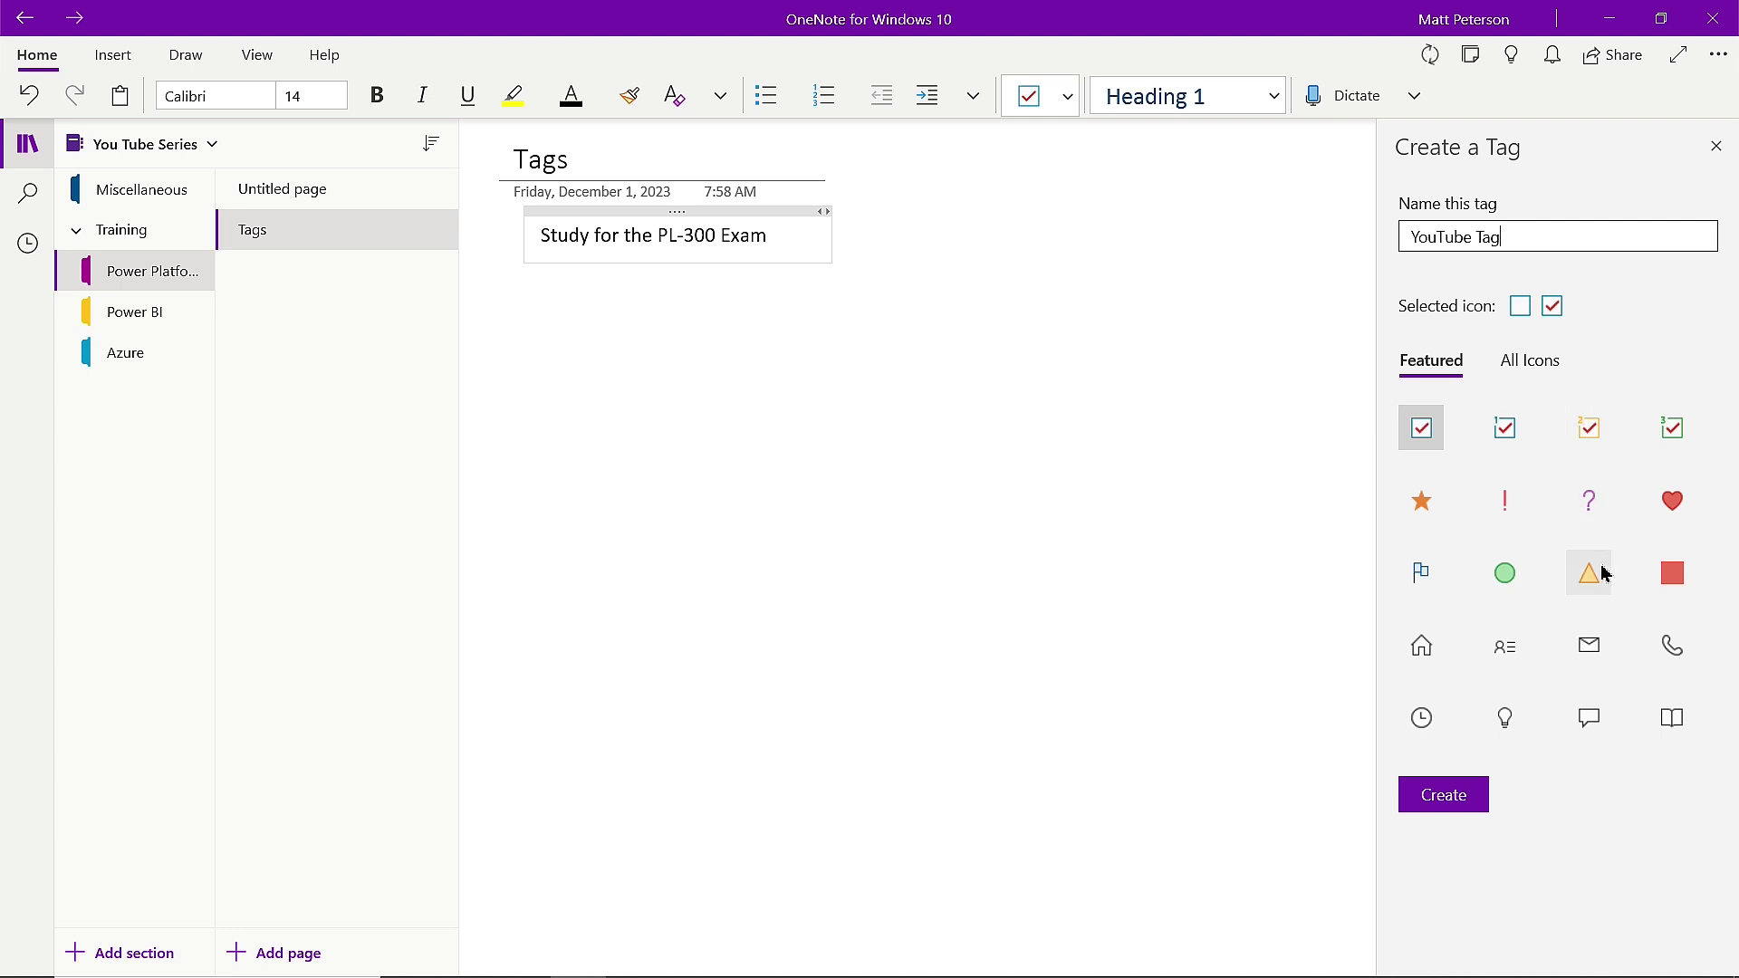
click(1505, 722)
click(1472, 806)
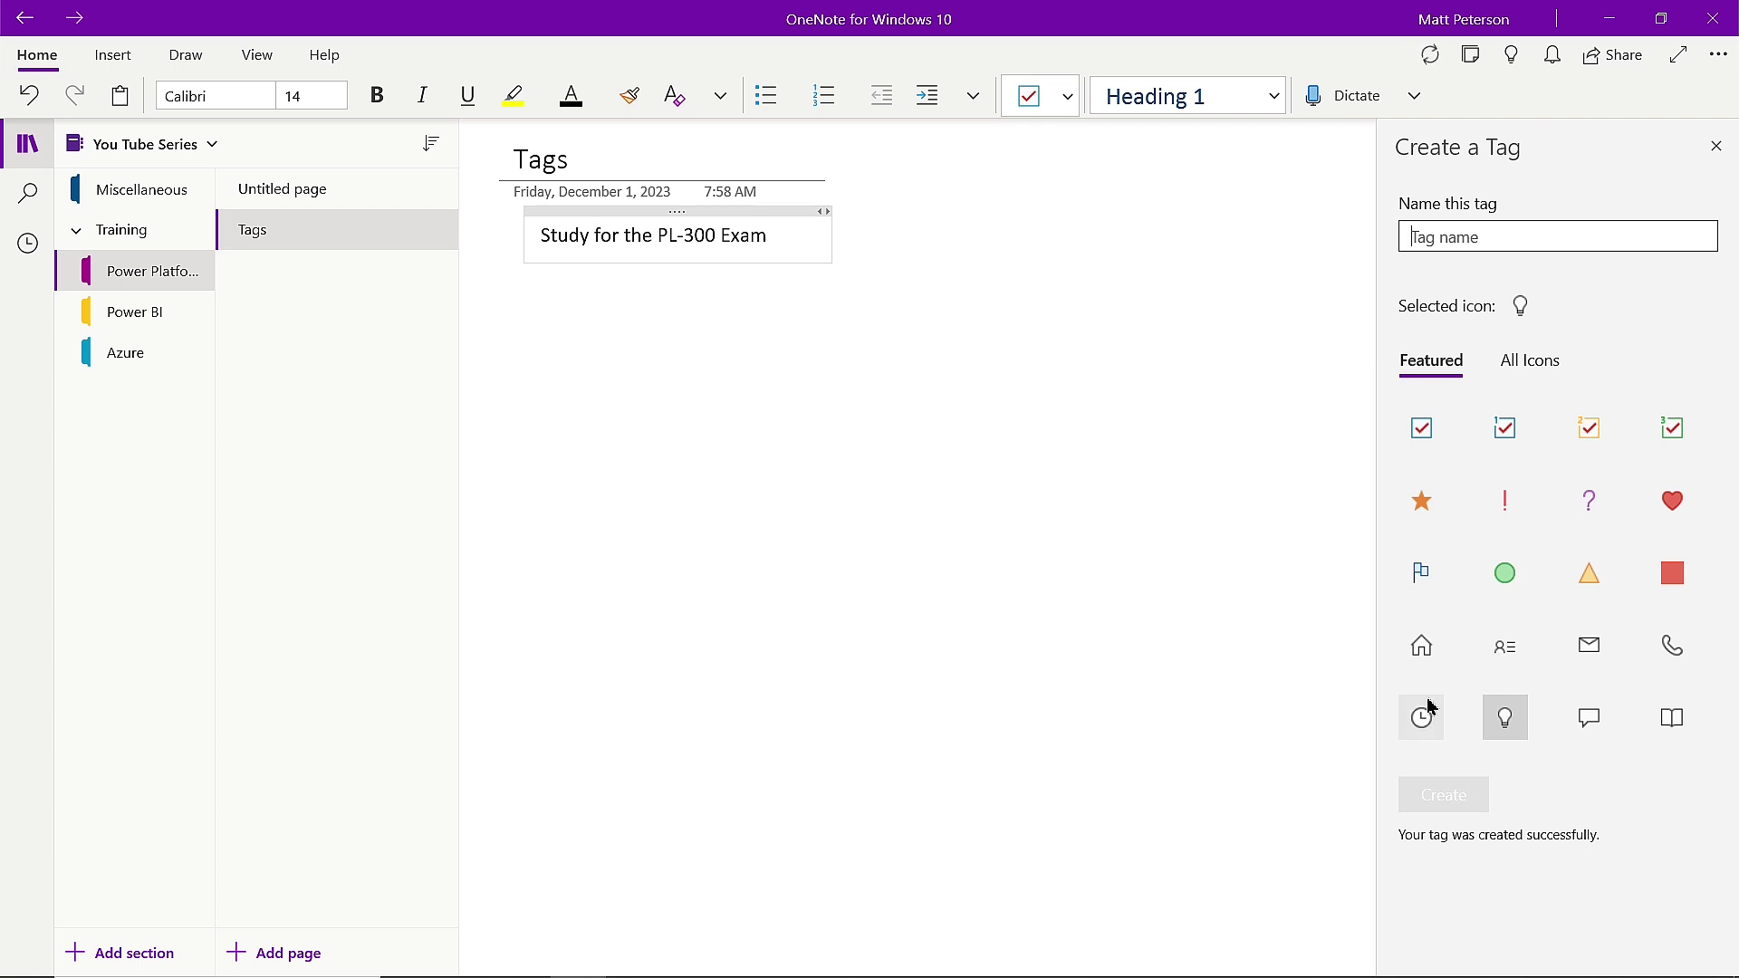
click(1716, 148)
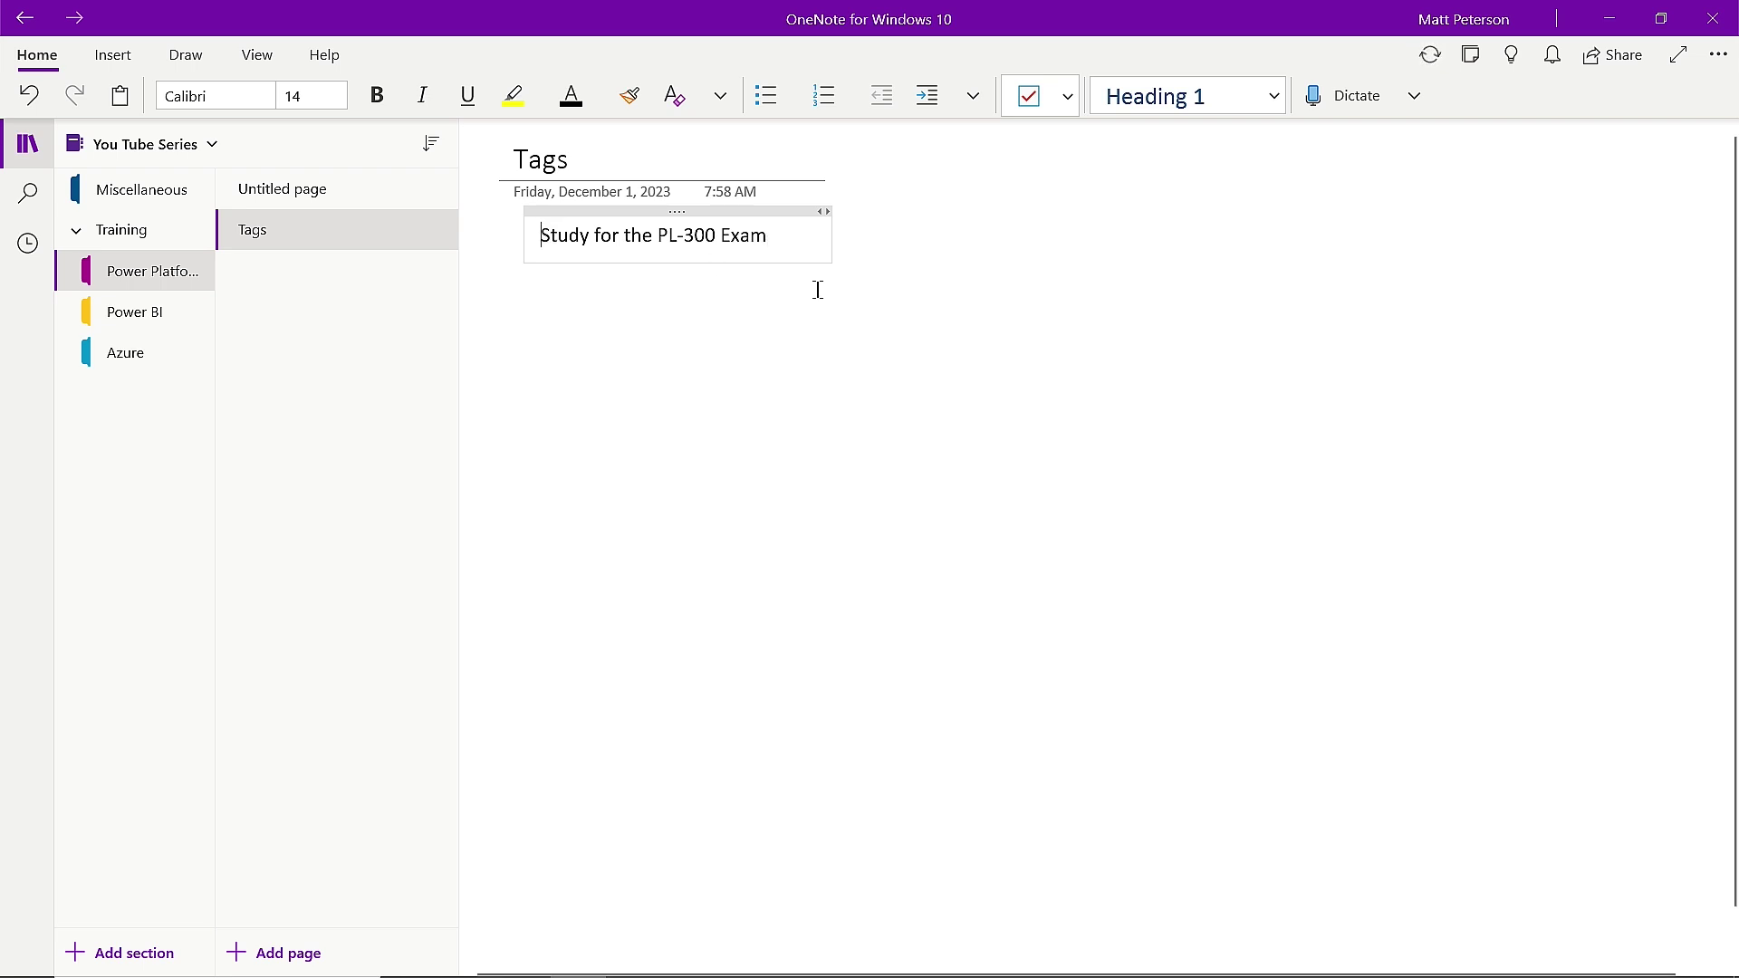
Tag the PL-300 exam note with YouTube Tag and open search across all notebooks.
click(1068, 98)
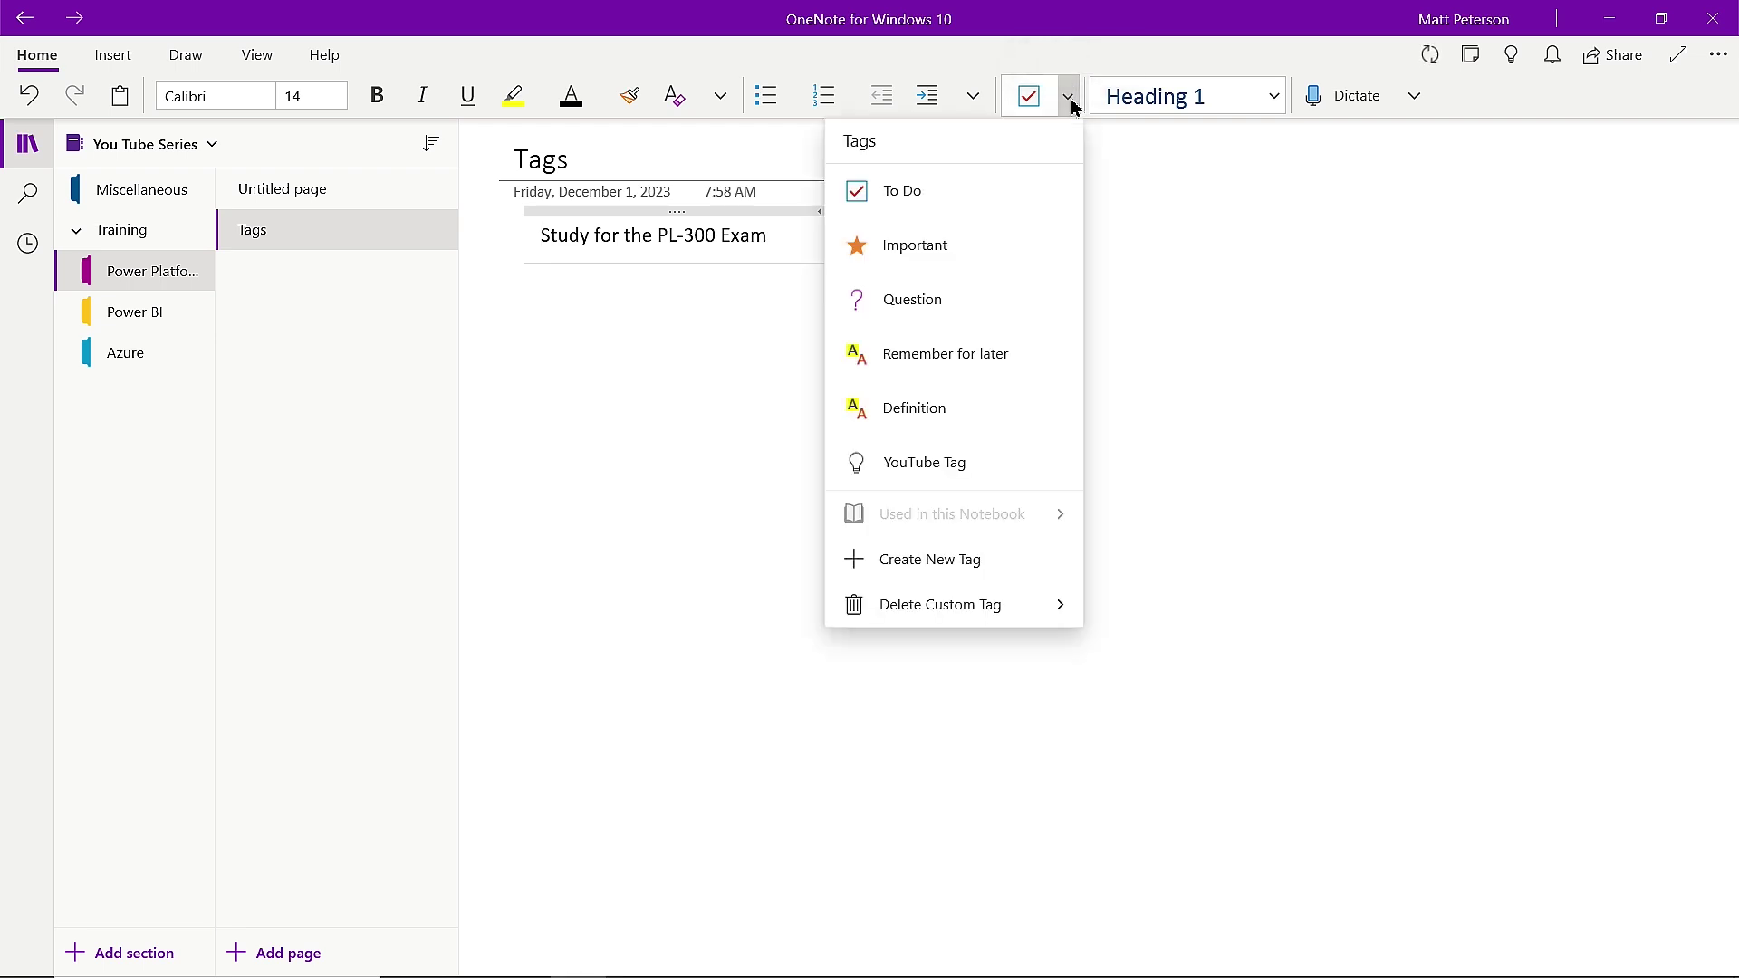
click(962, 464)
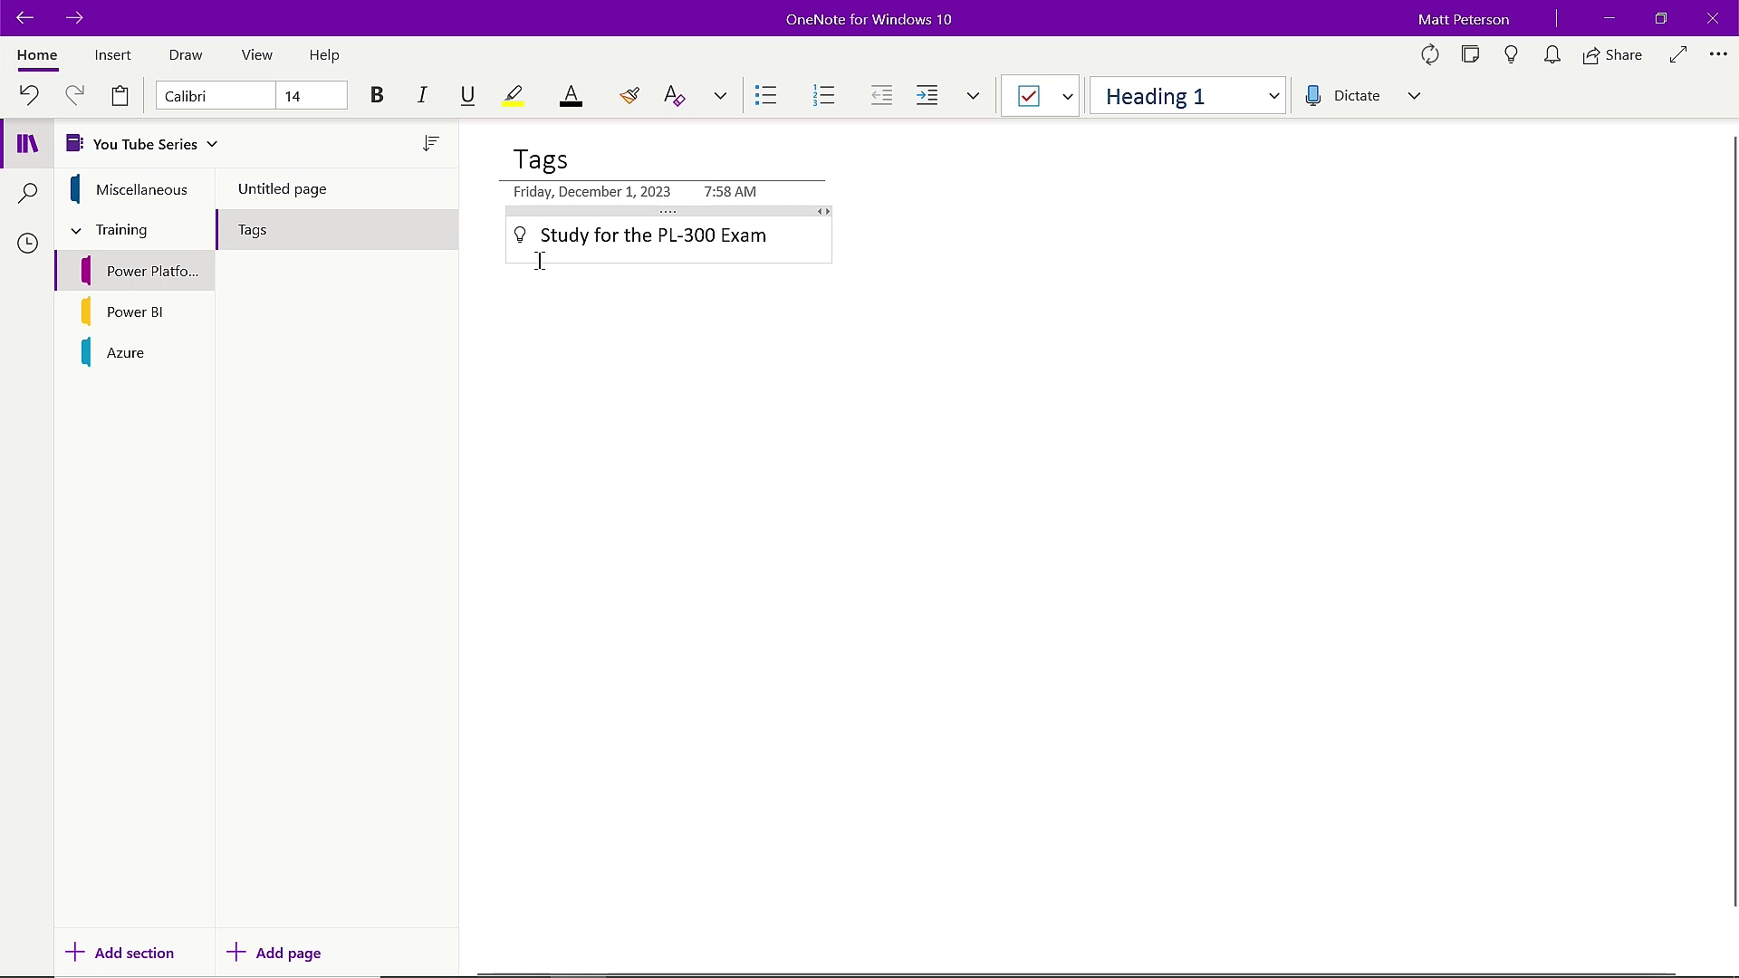
click(28, 197)
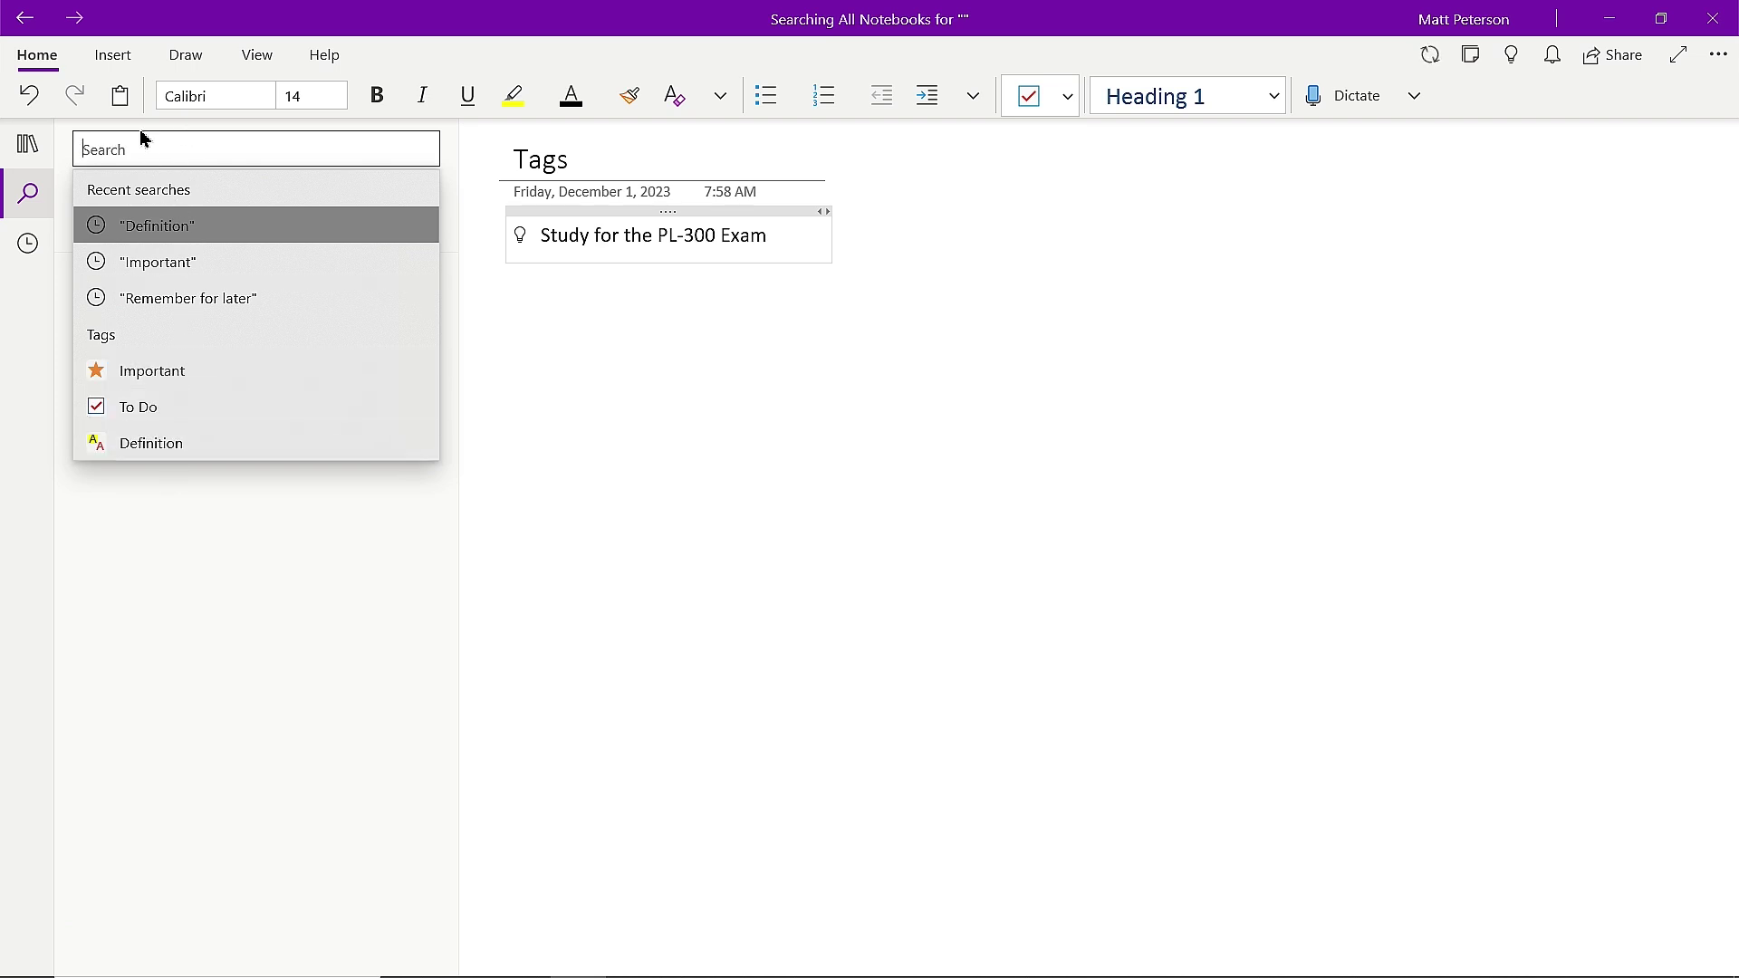
Rerun the recent 'youtube' search and show only tagged notes in the results.
text(youtube)
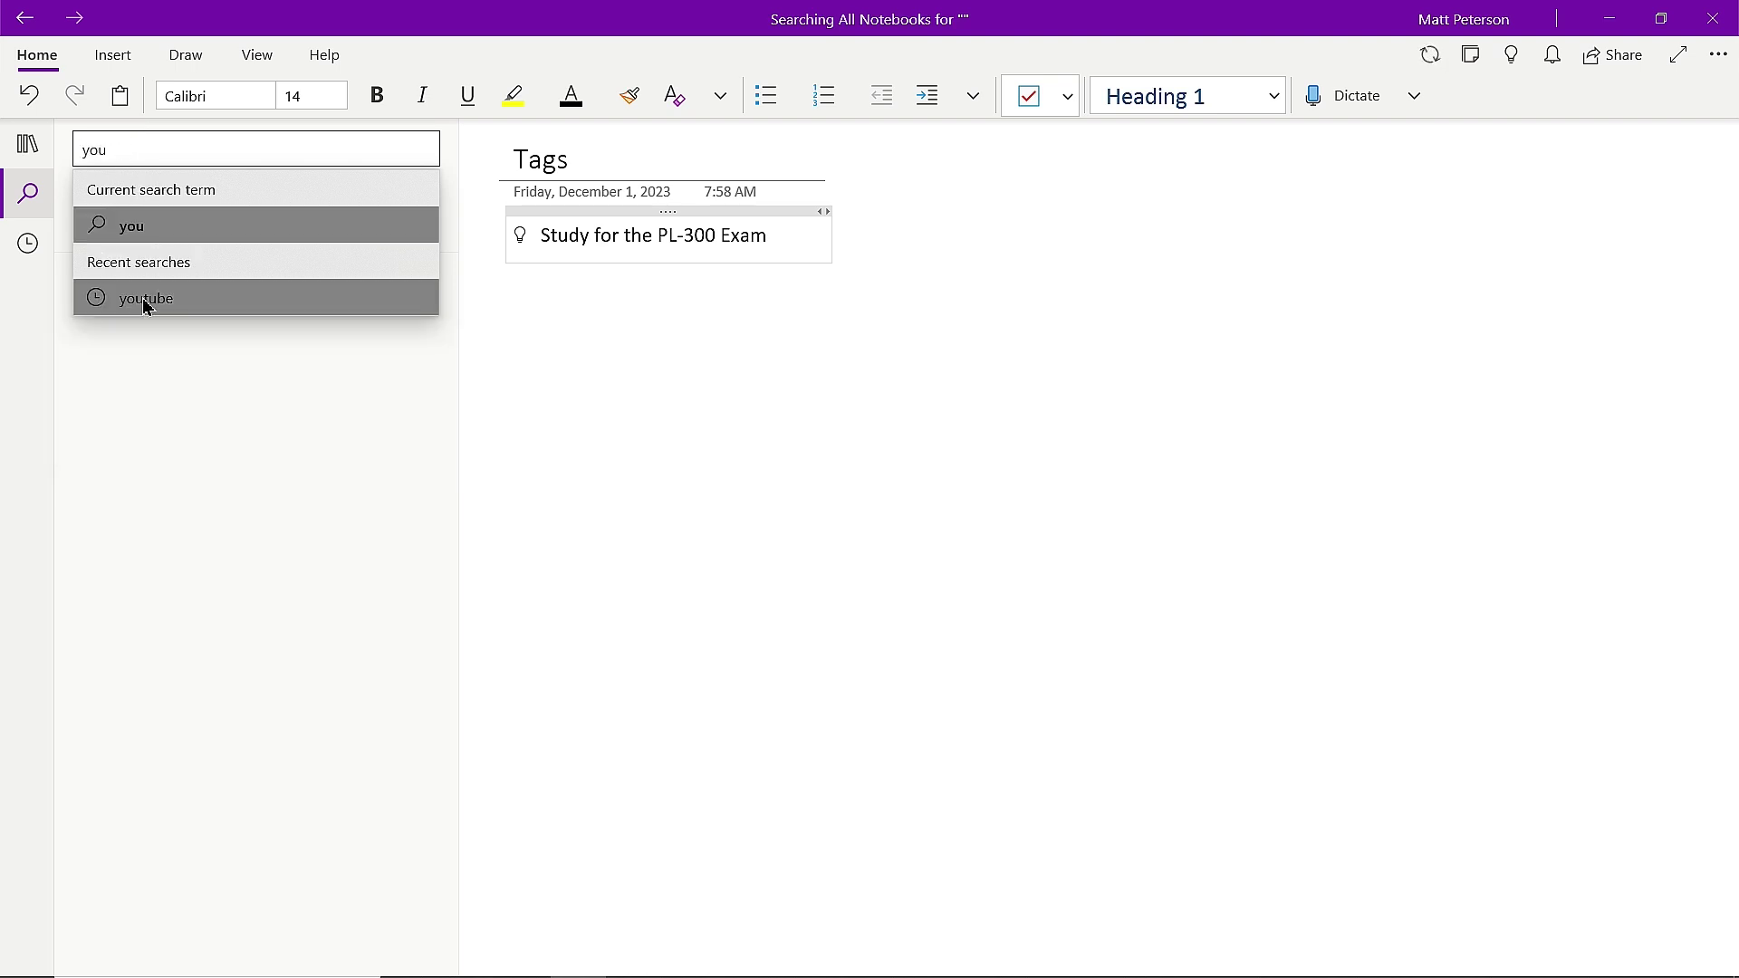
click(145, 299)
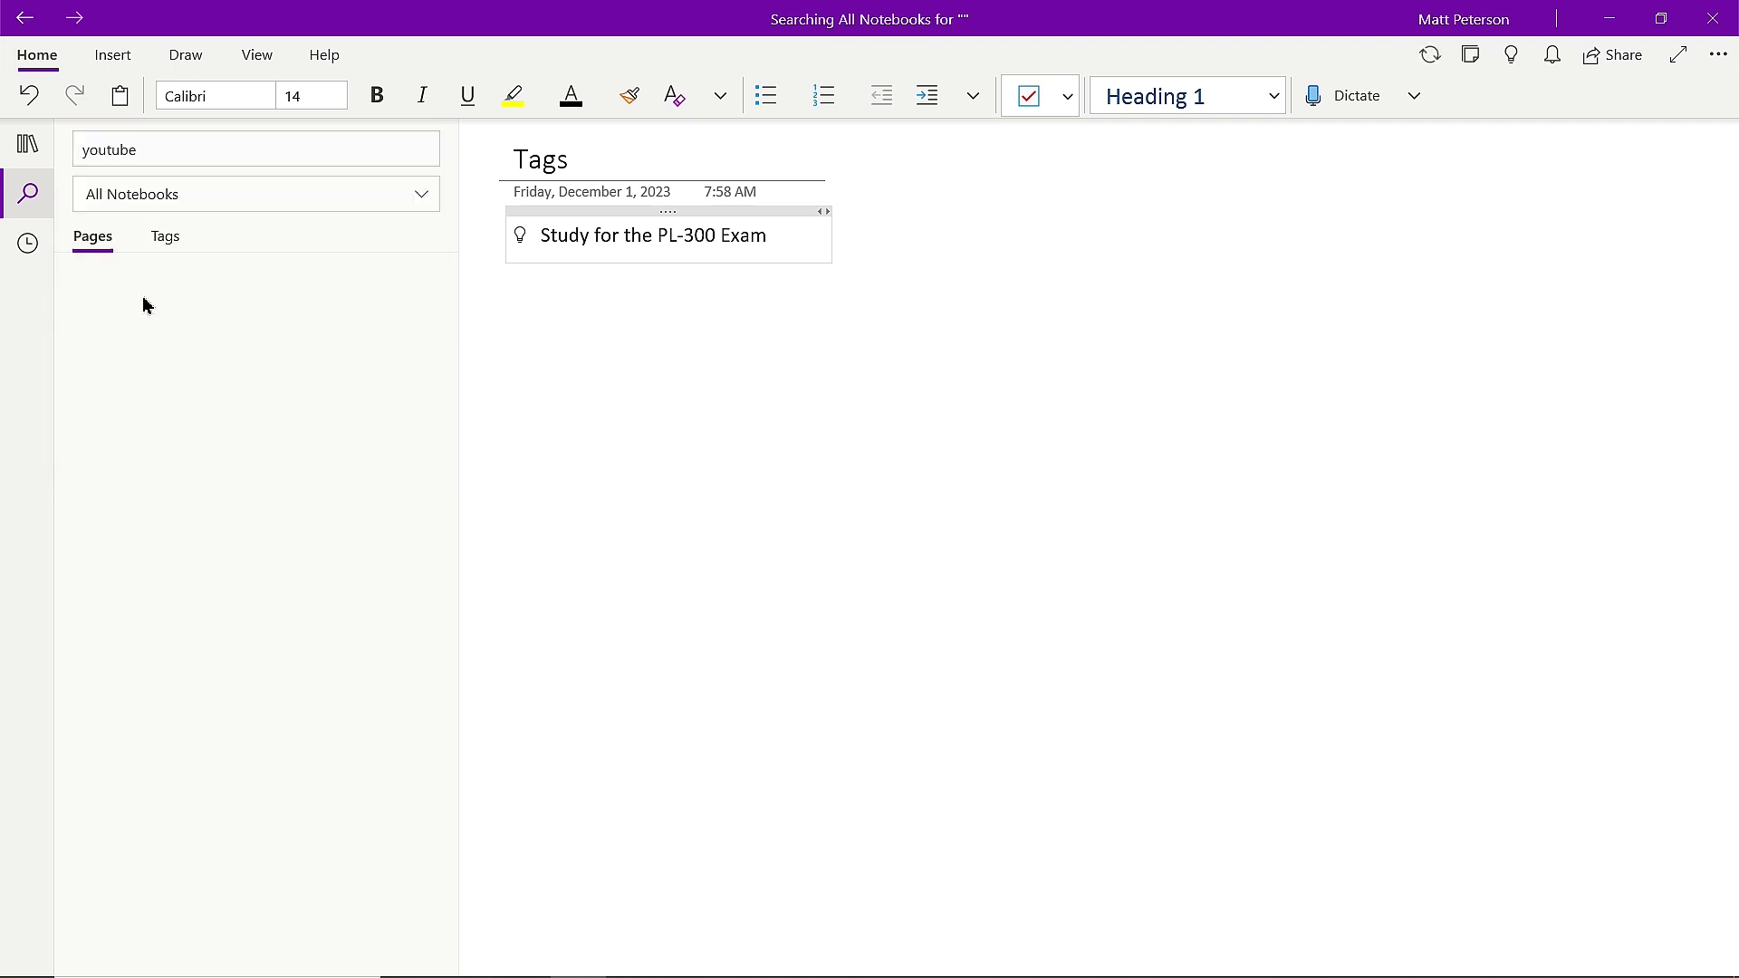
click(180, 243)
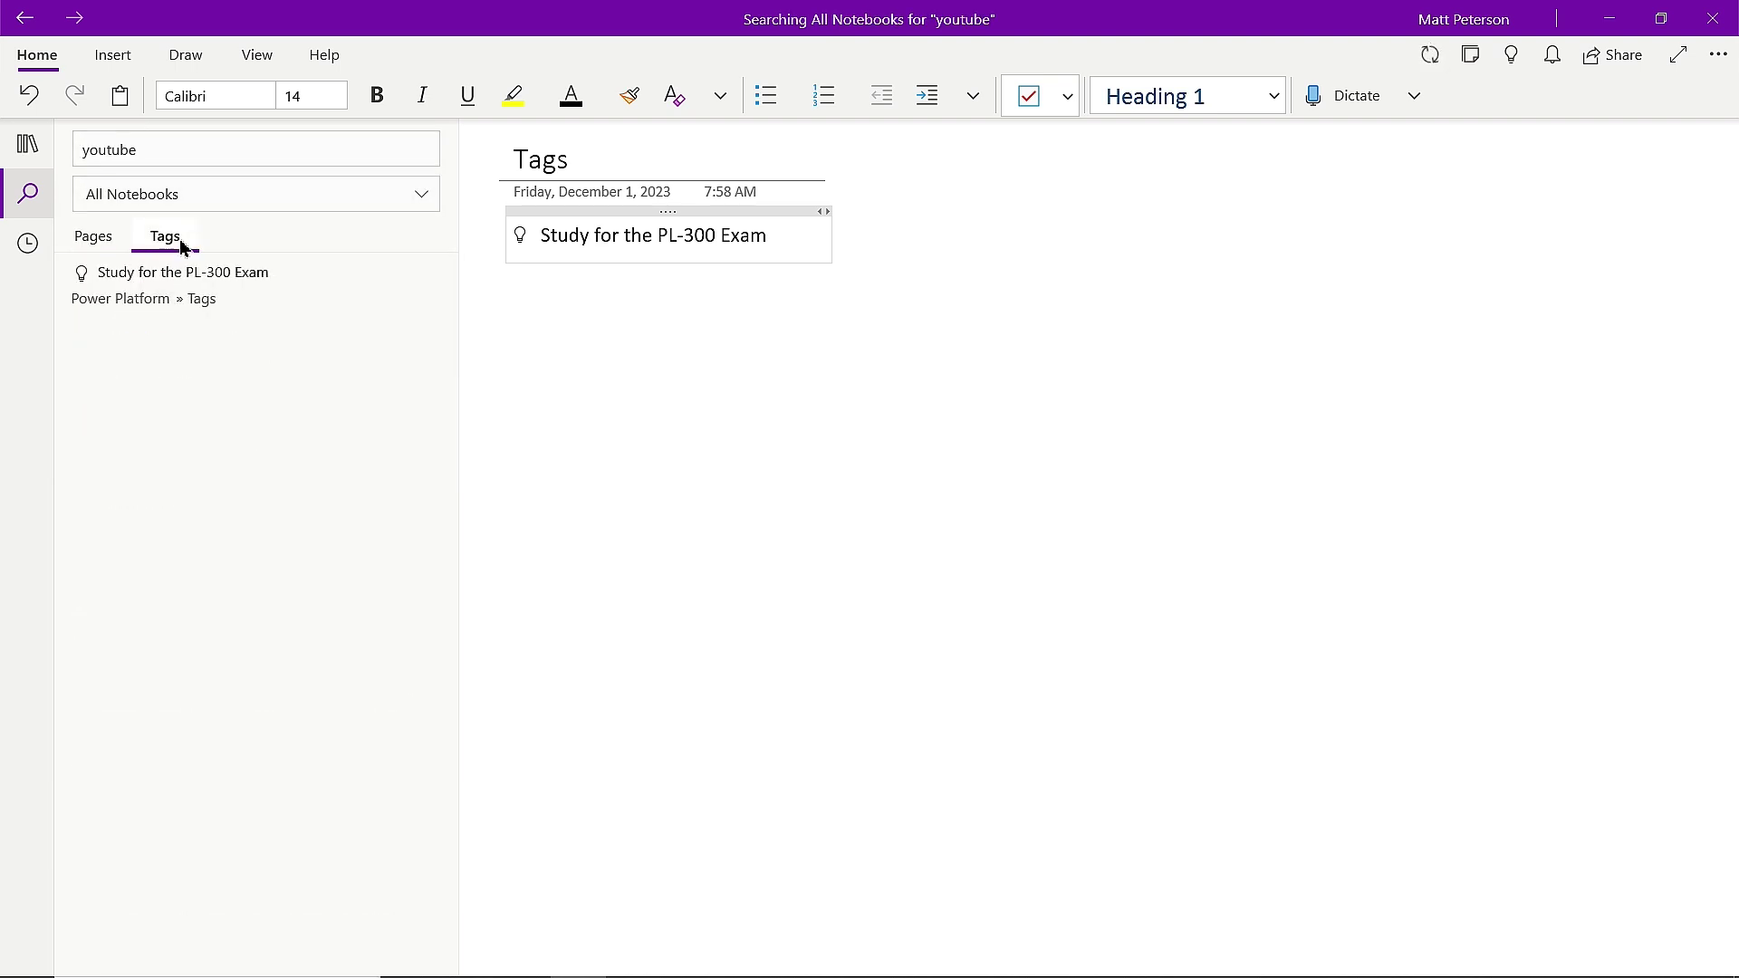
click(401, 205)
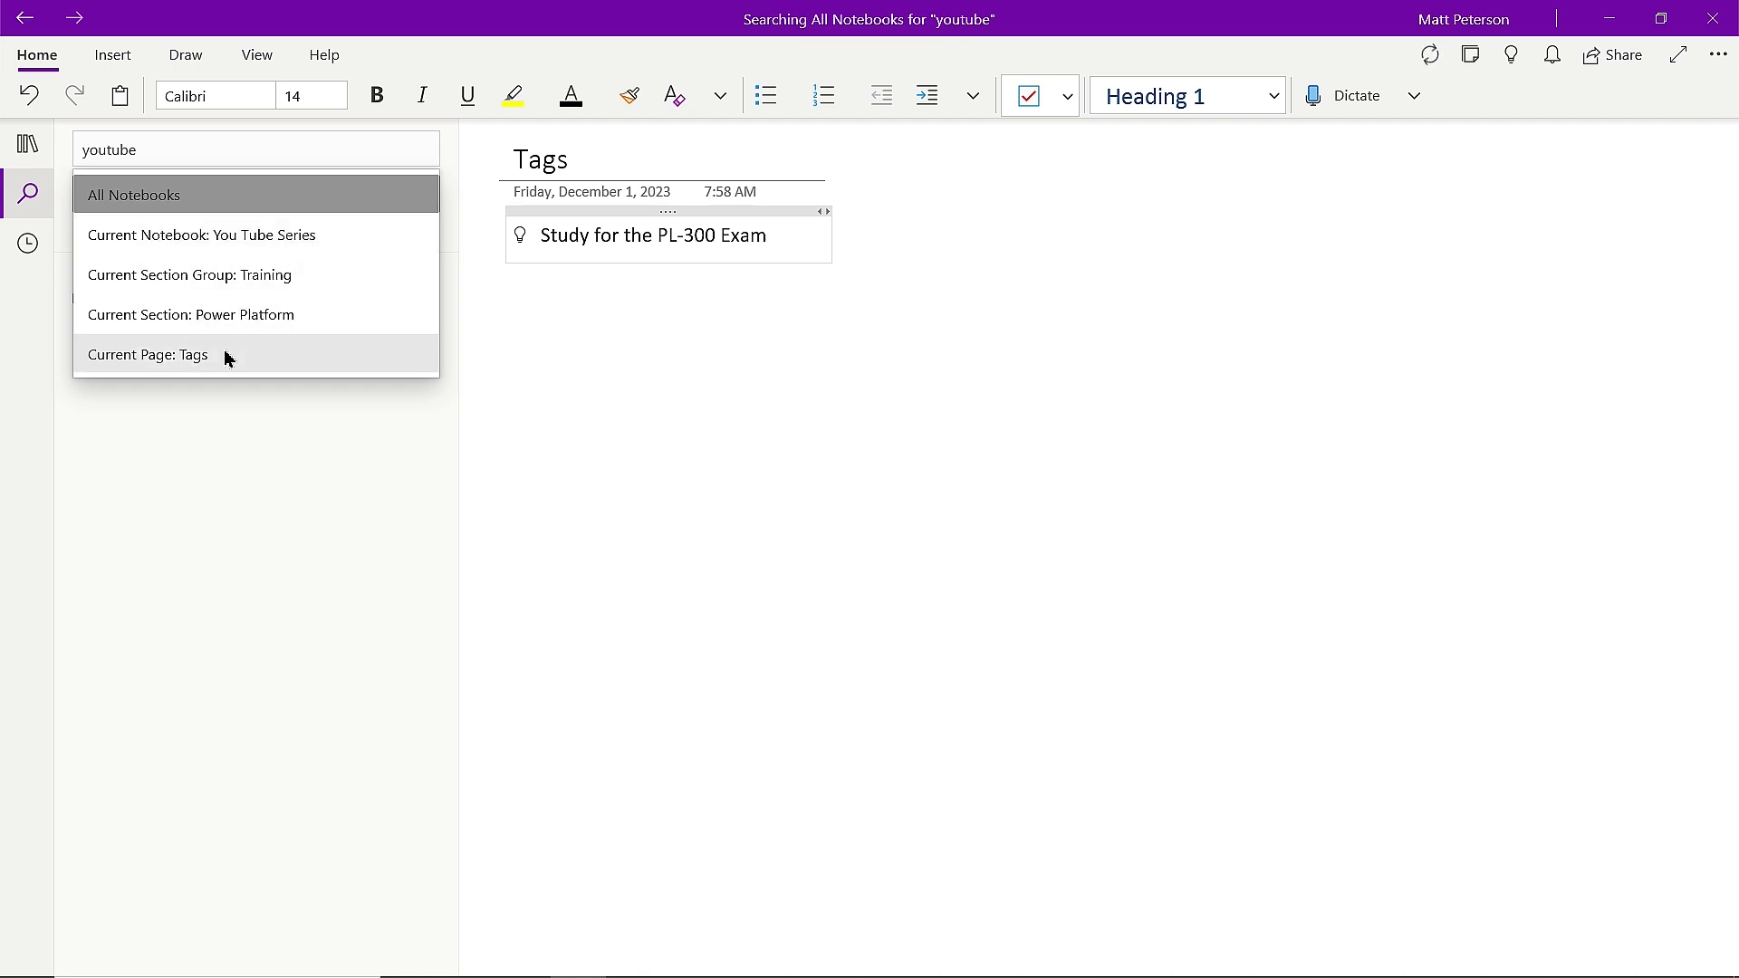
Limit the search scope to the You Tube Series notebook and open the 'Study for the PL-300 Exam' note.
click(132, 201)
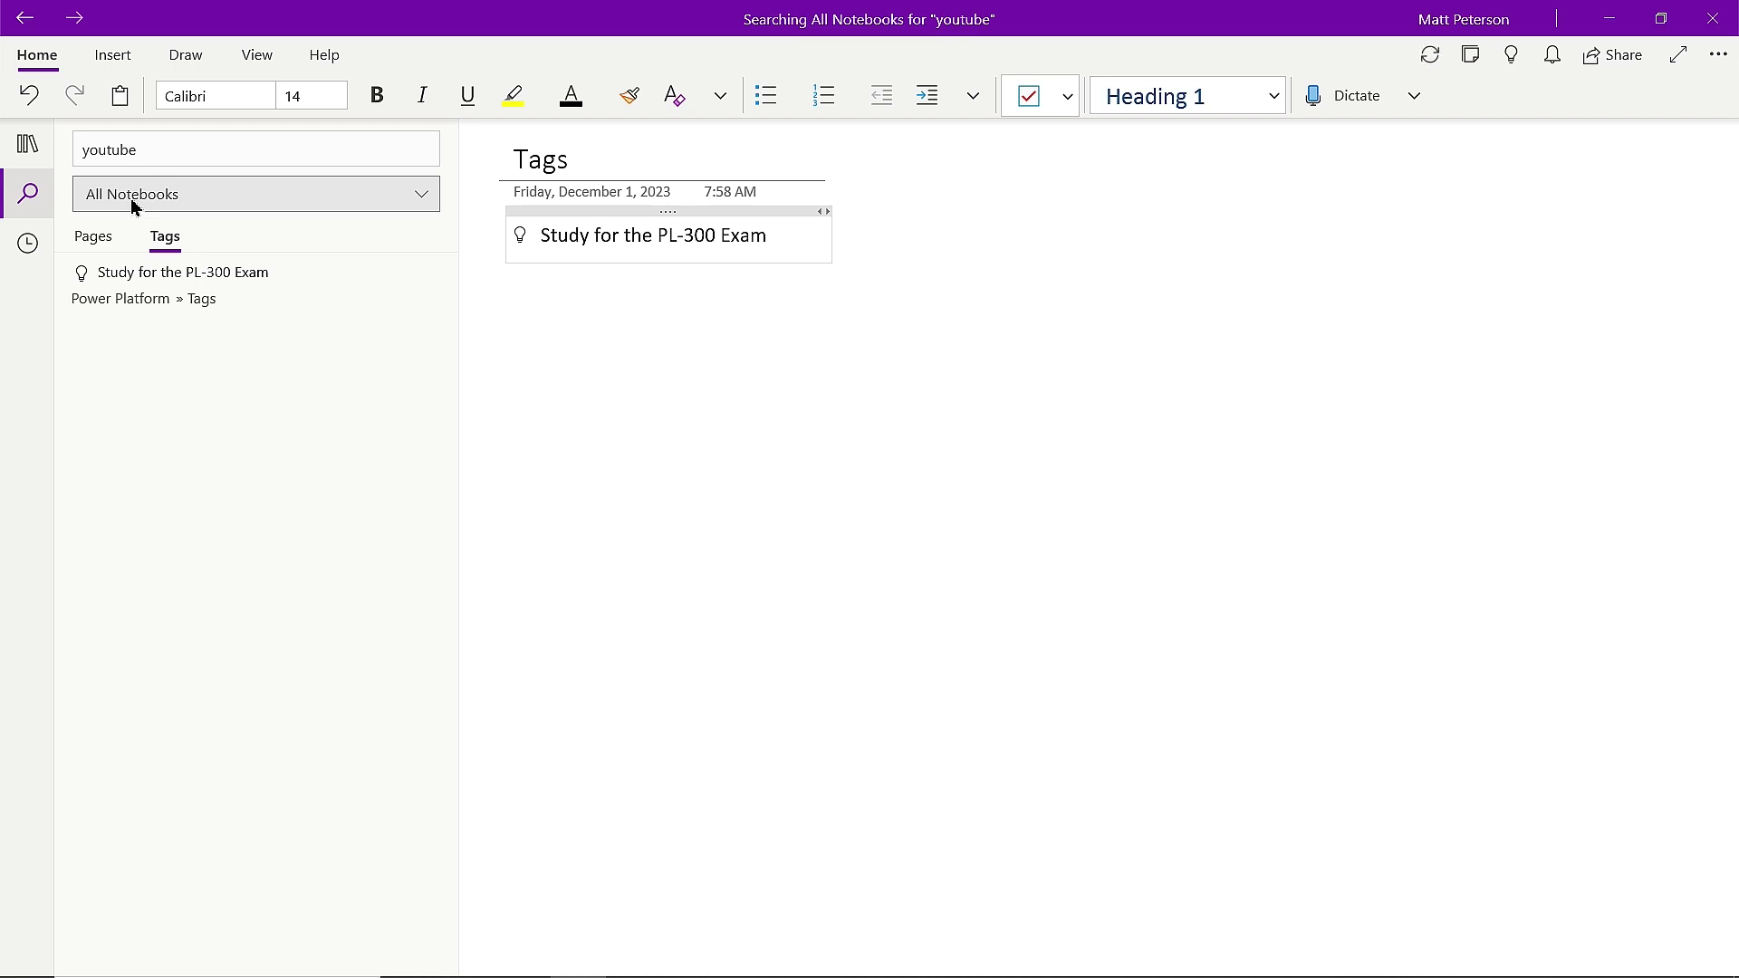
click(426, 205)
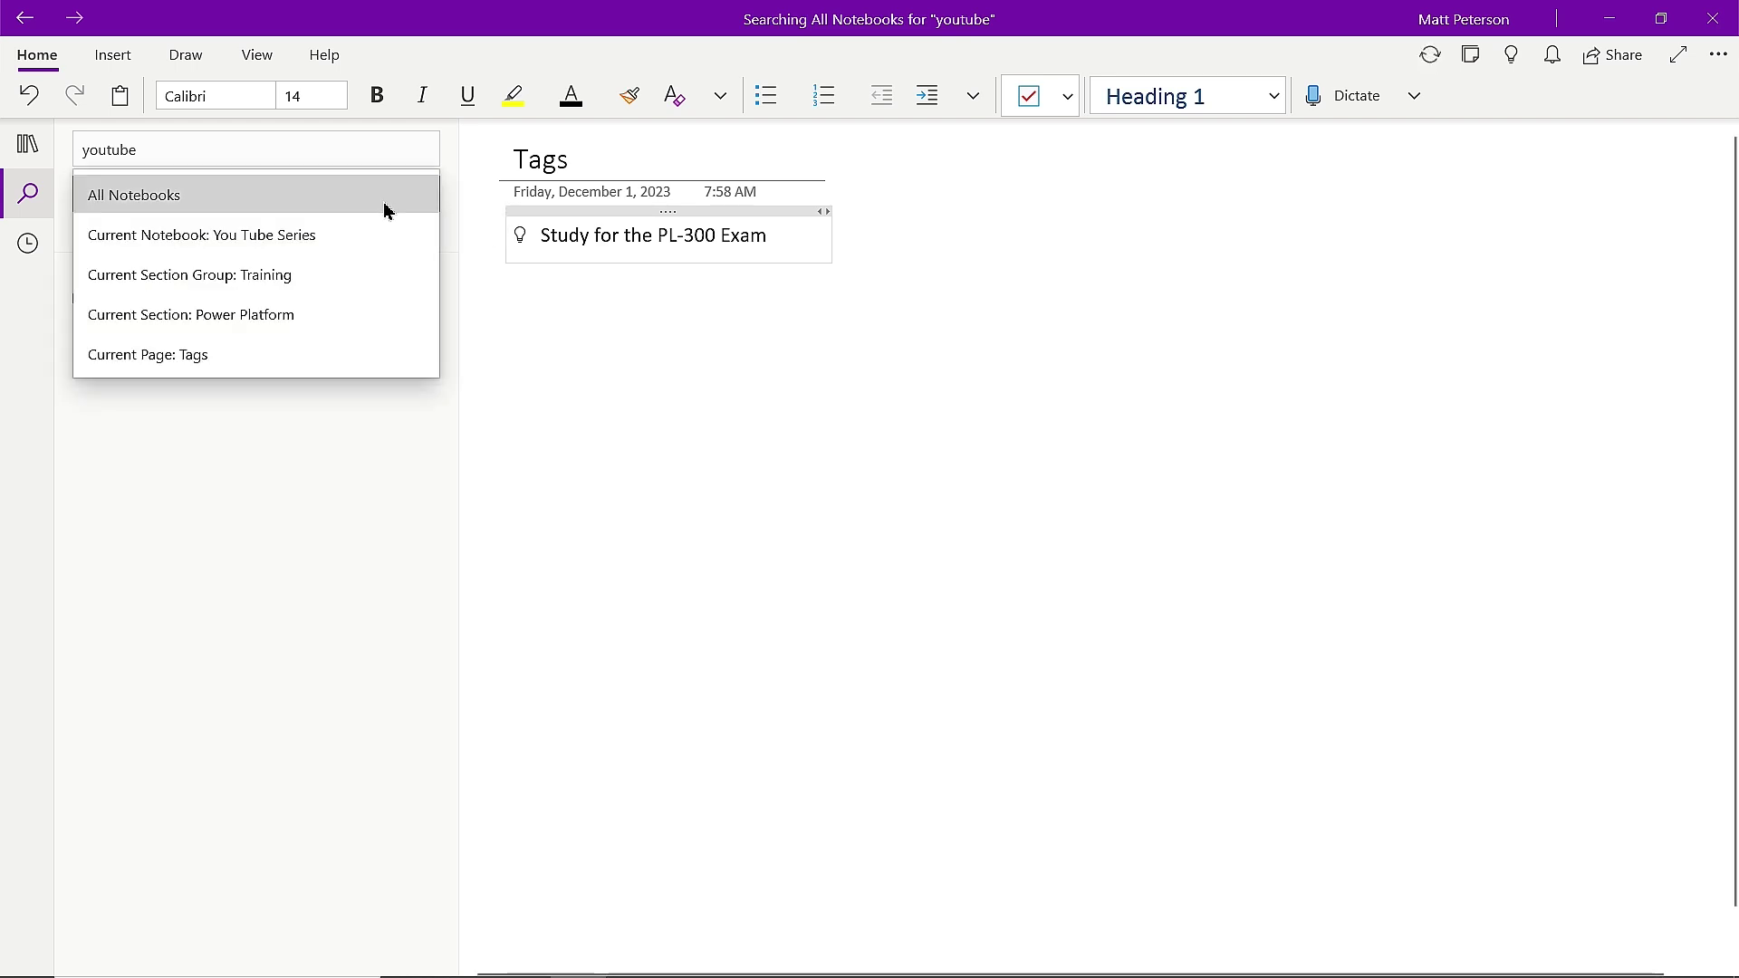
click(273, 238)
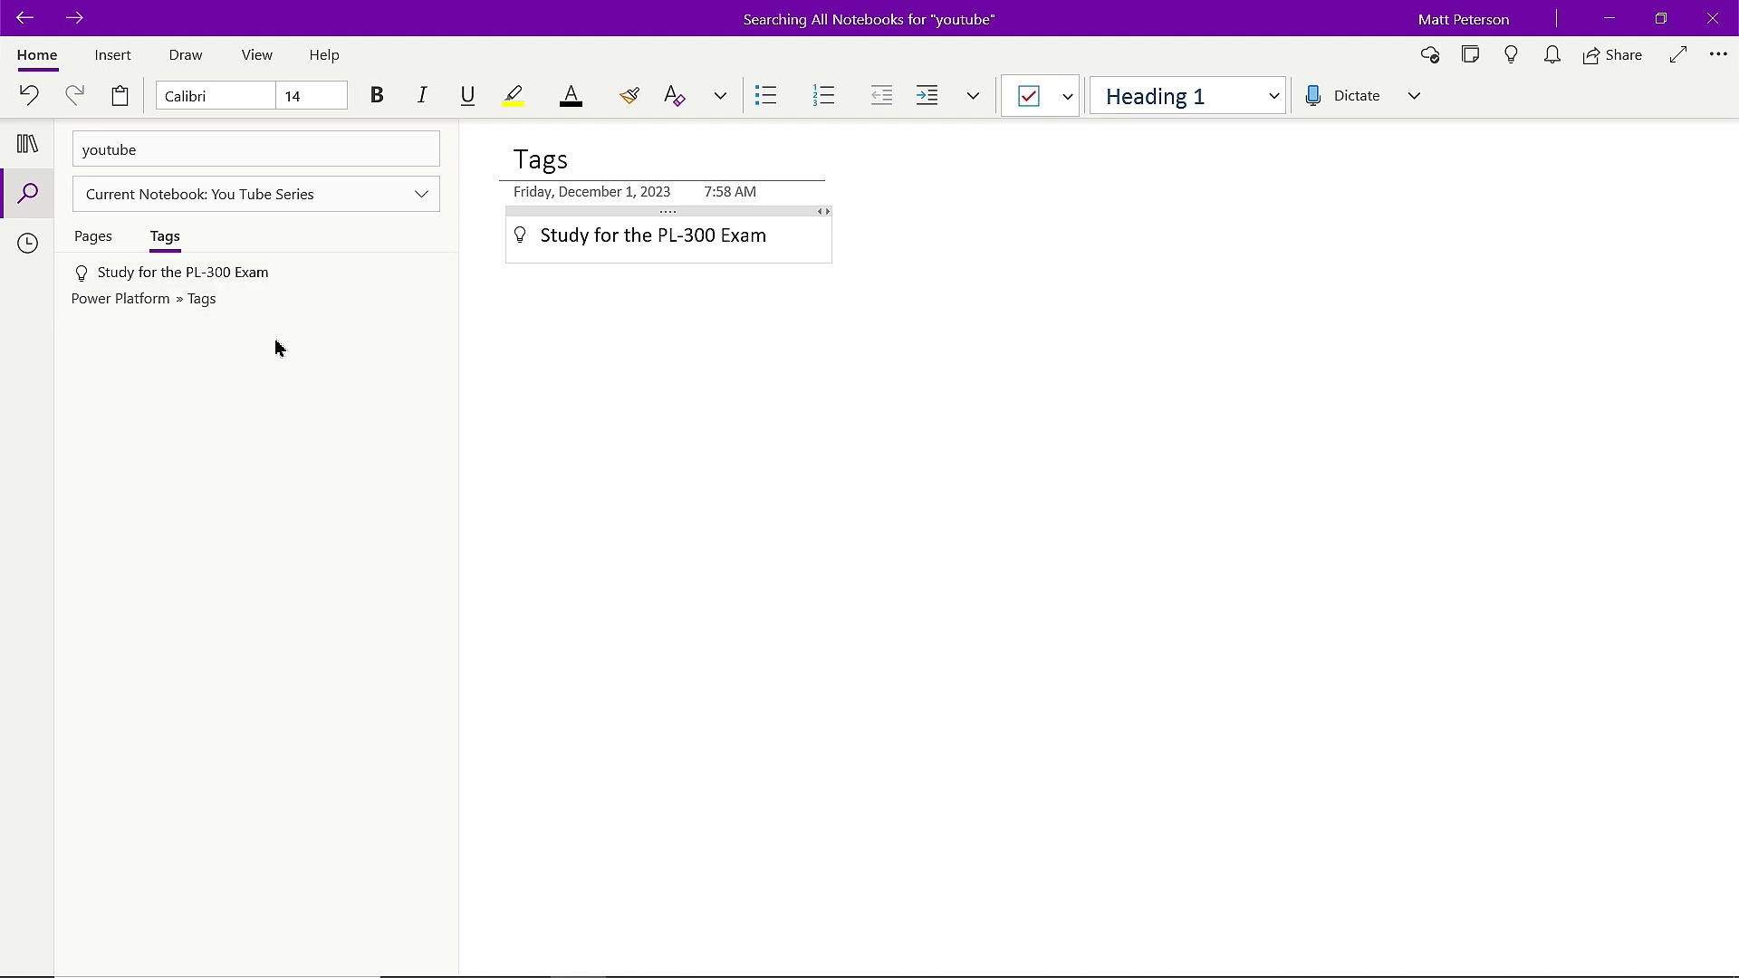
click(208, 295)
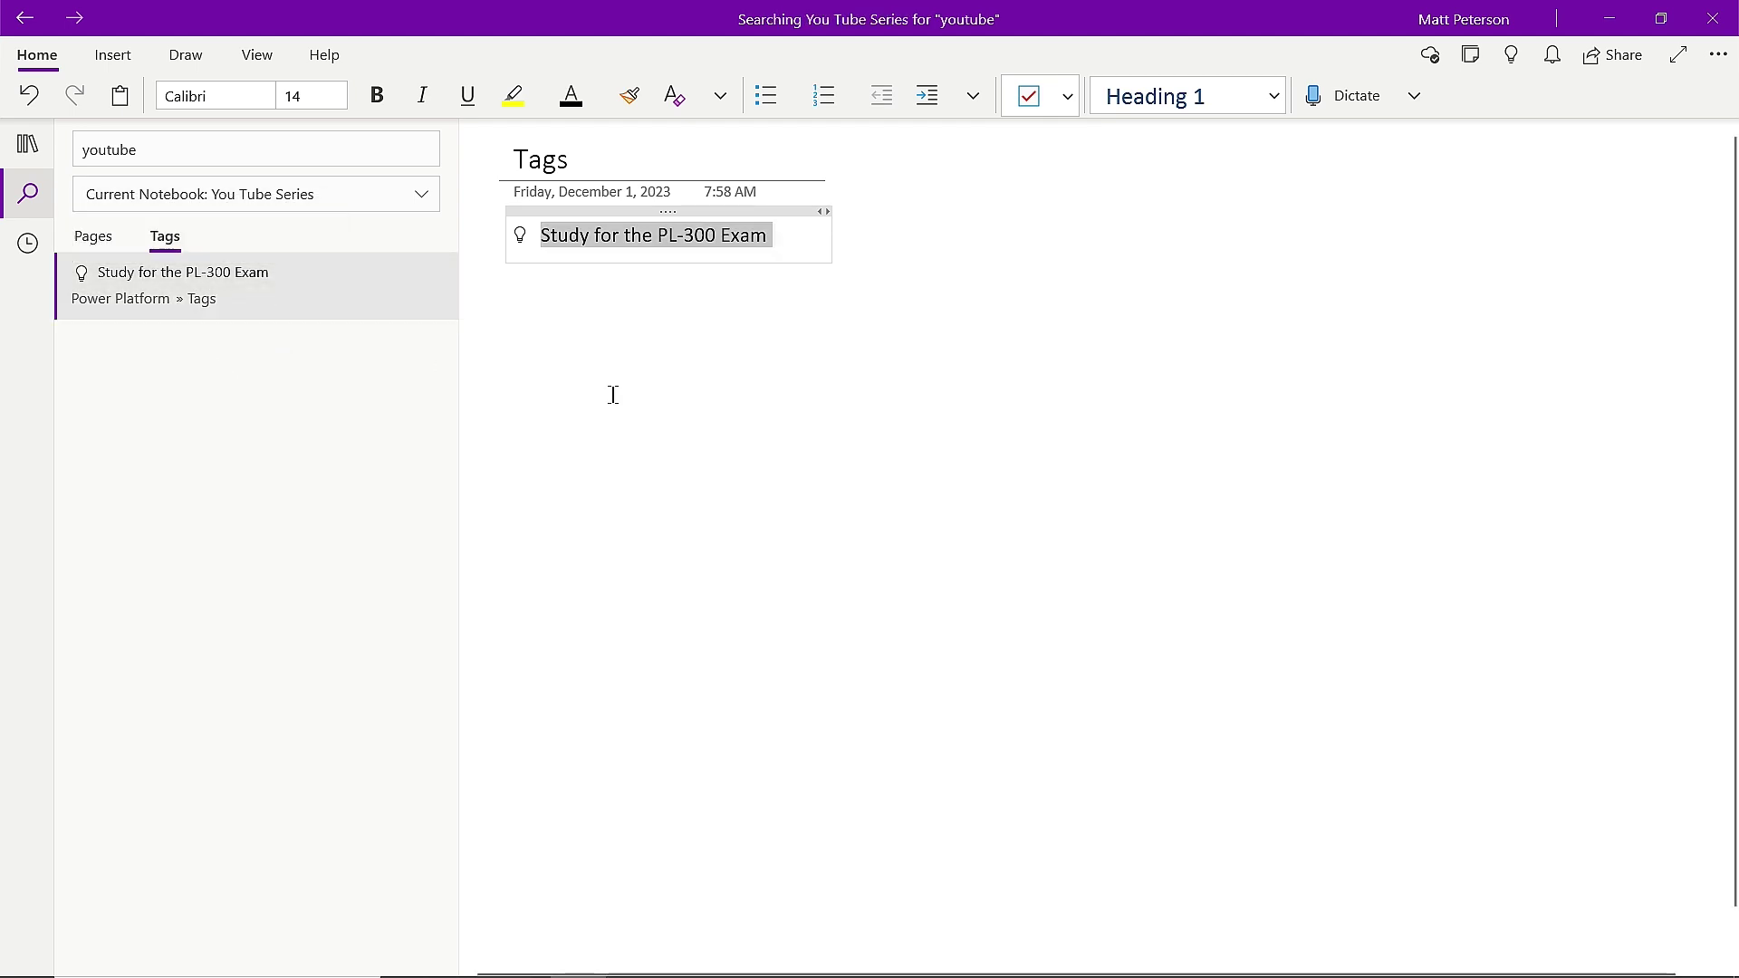
Browse to the Power BI section, then return to the youtube search results.
click(30, 142)
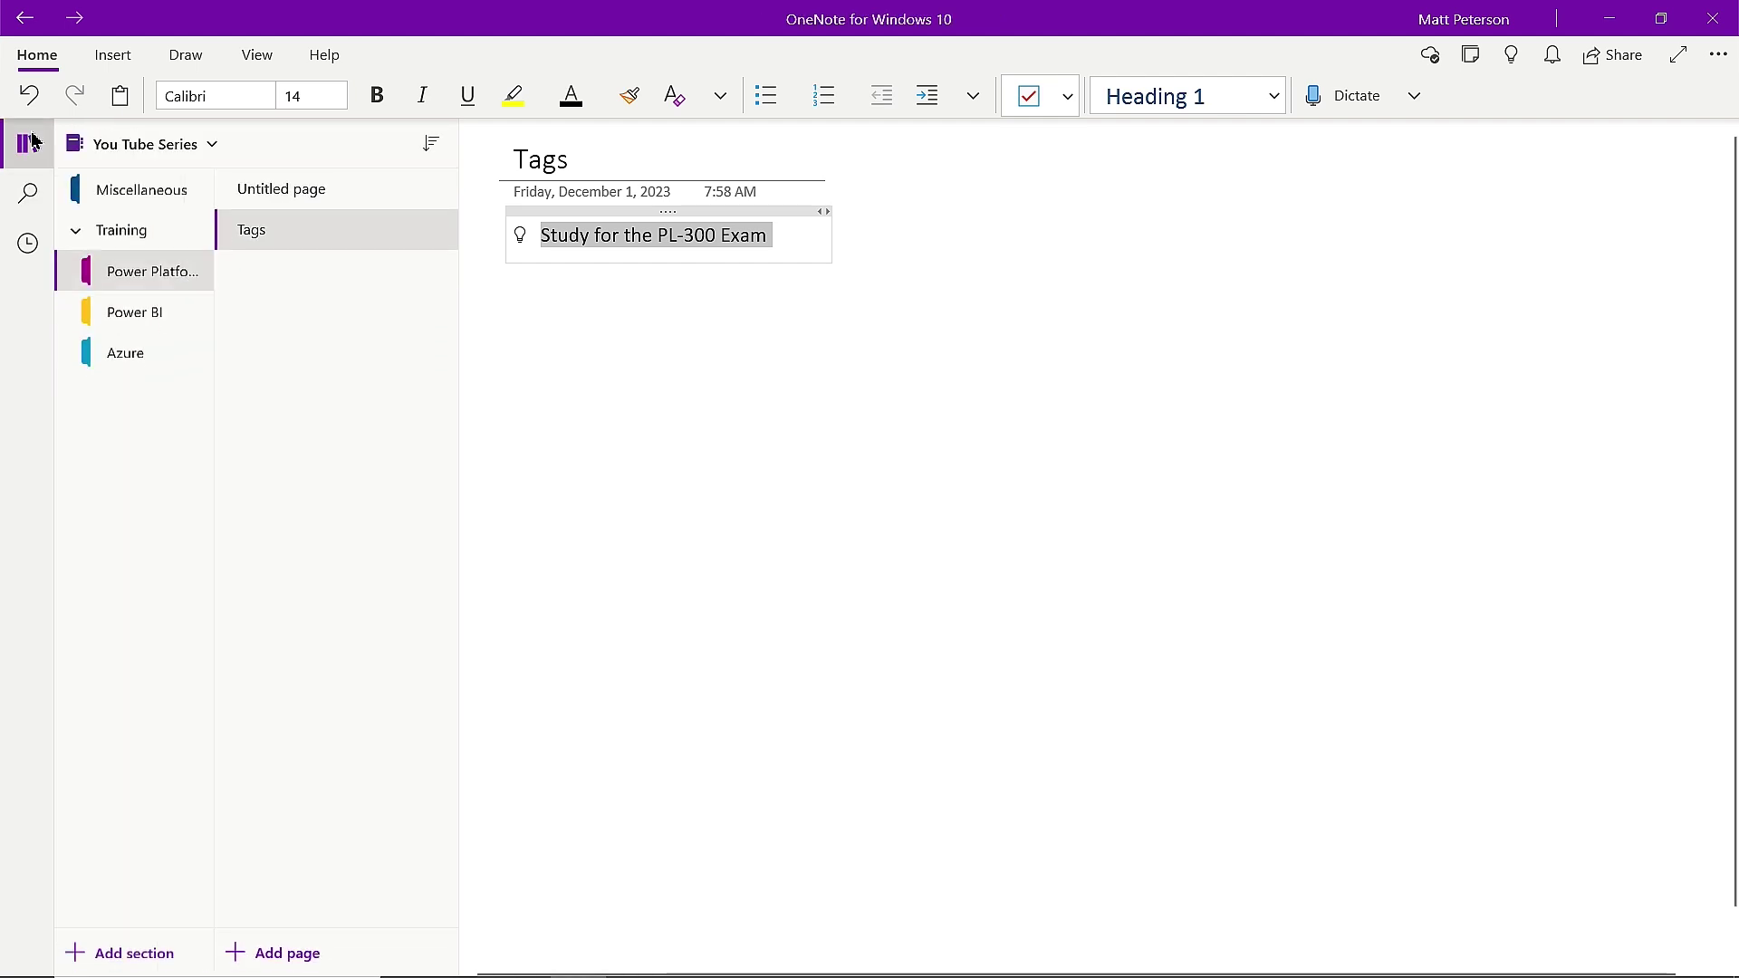
click(152, 311)
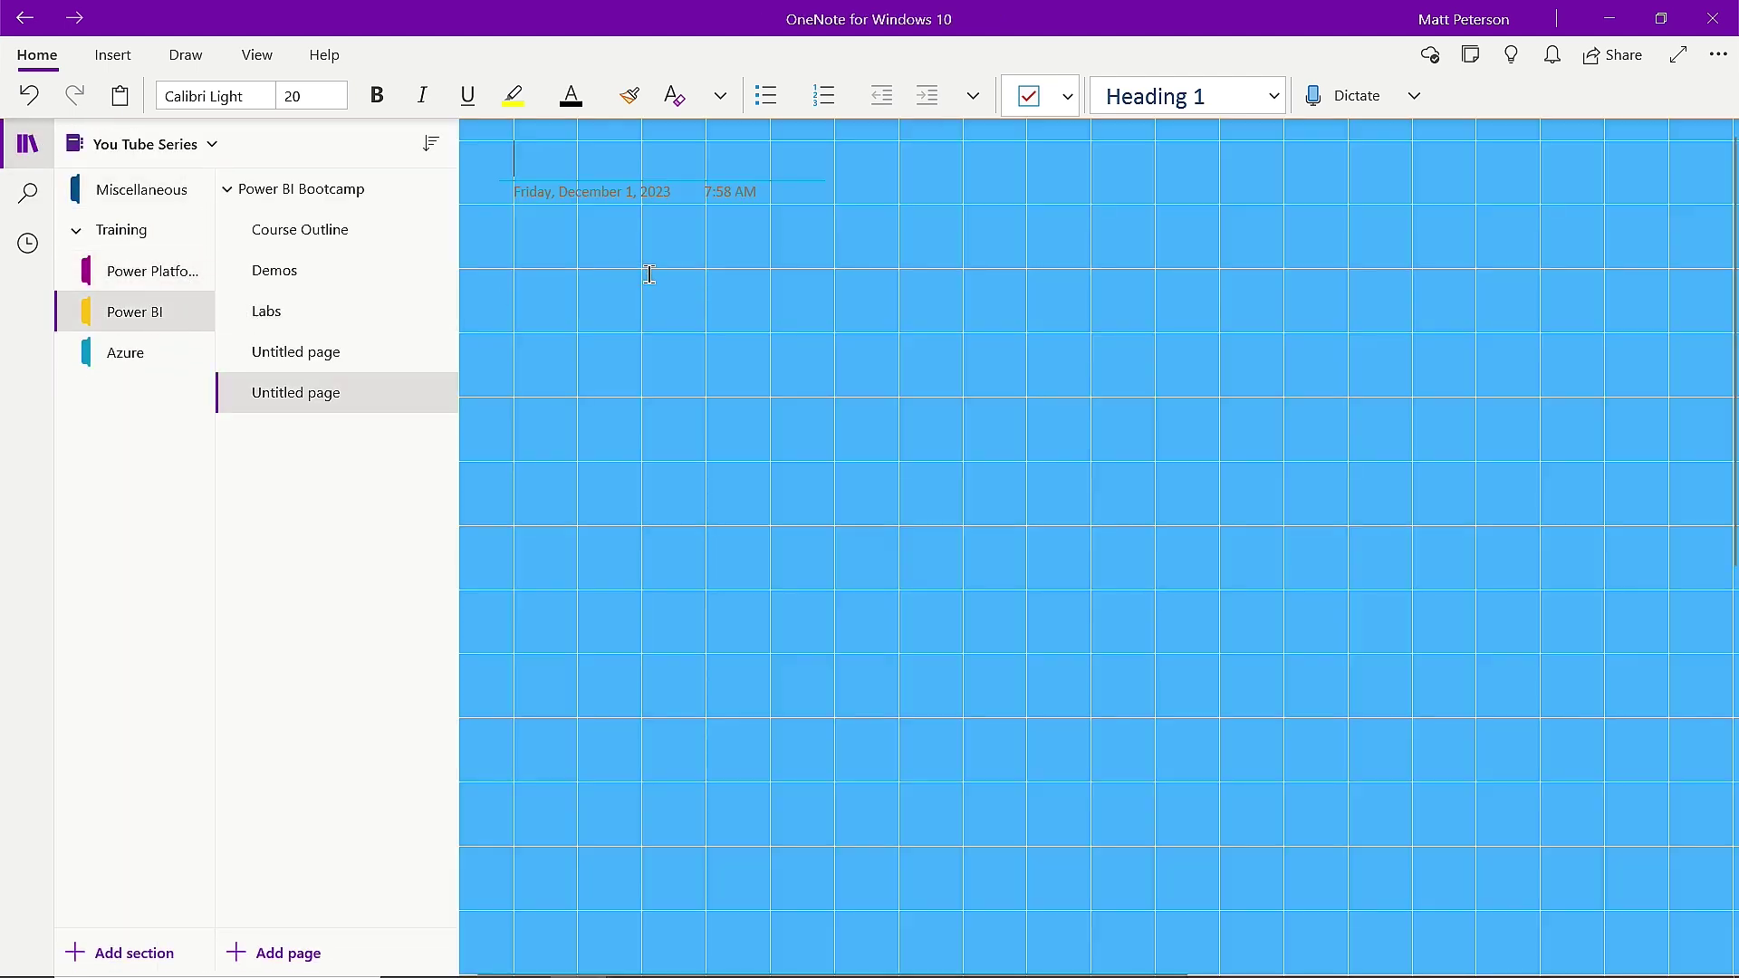
click(30, 194)
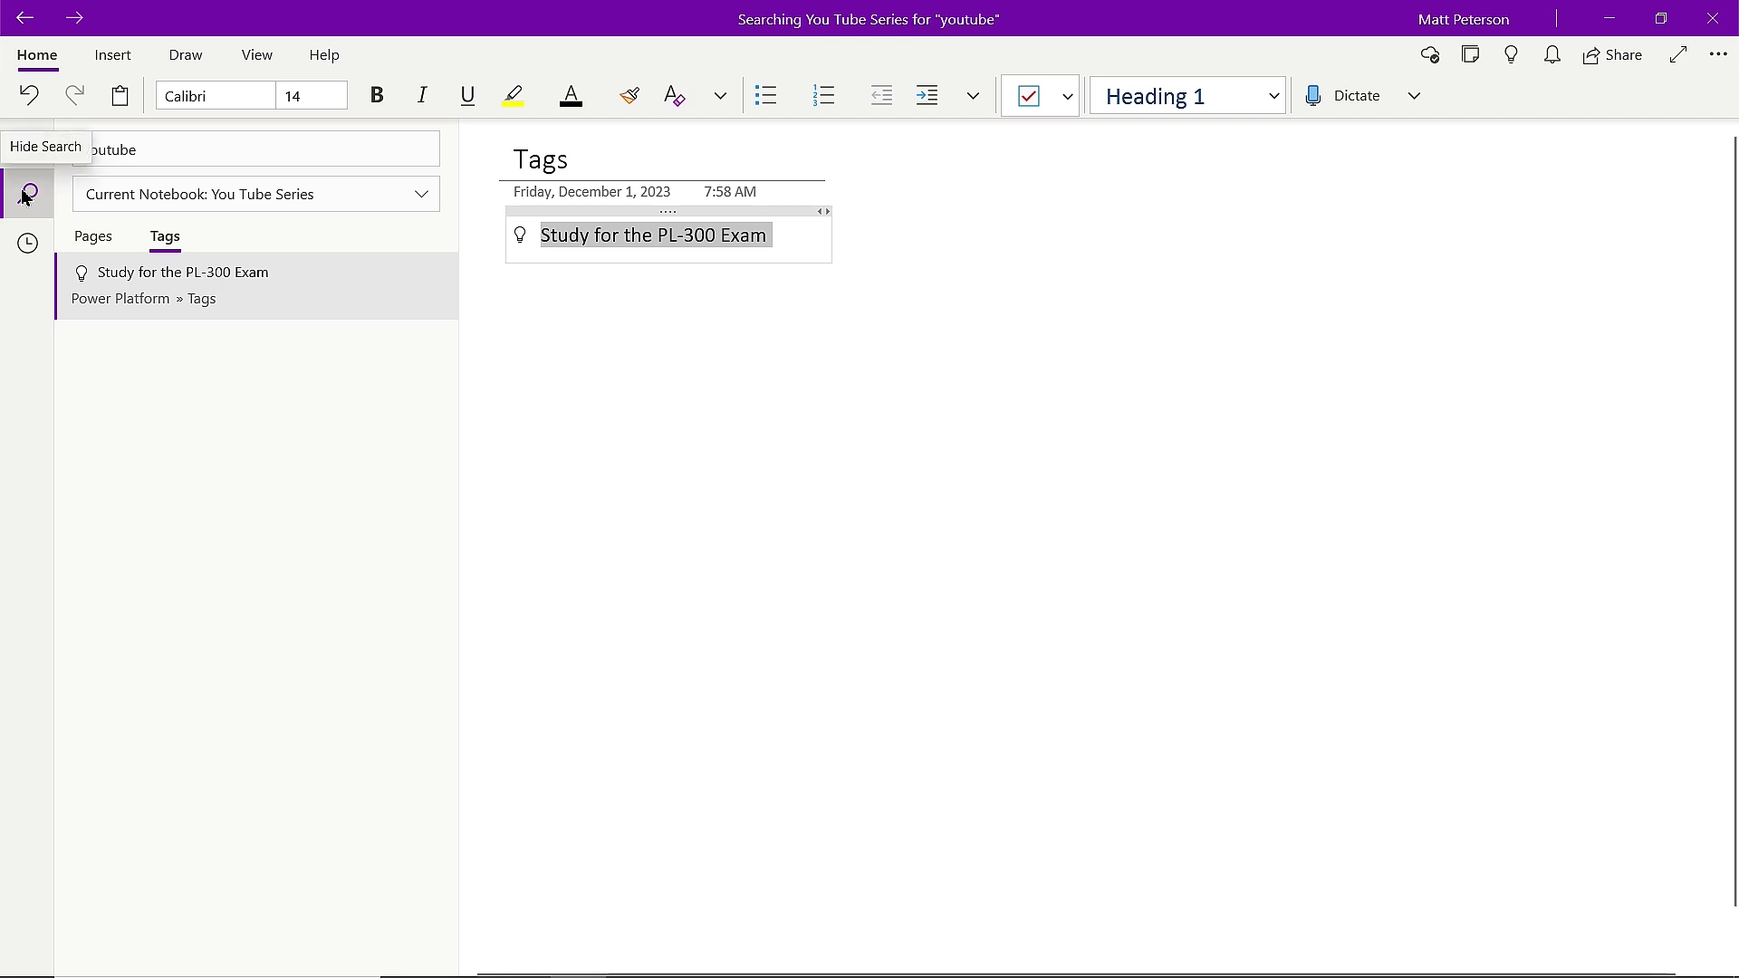
Search the page results for 'power apps' instead of 'youtube'.
click(108, 243)
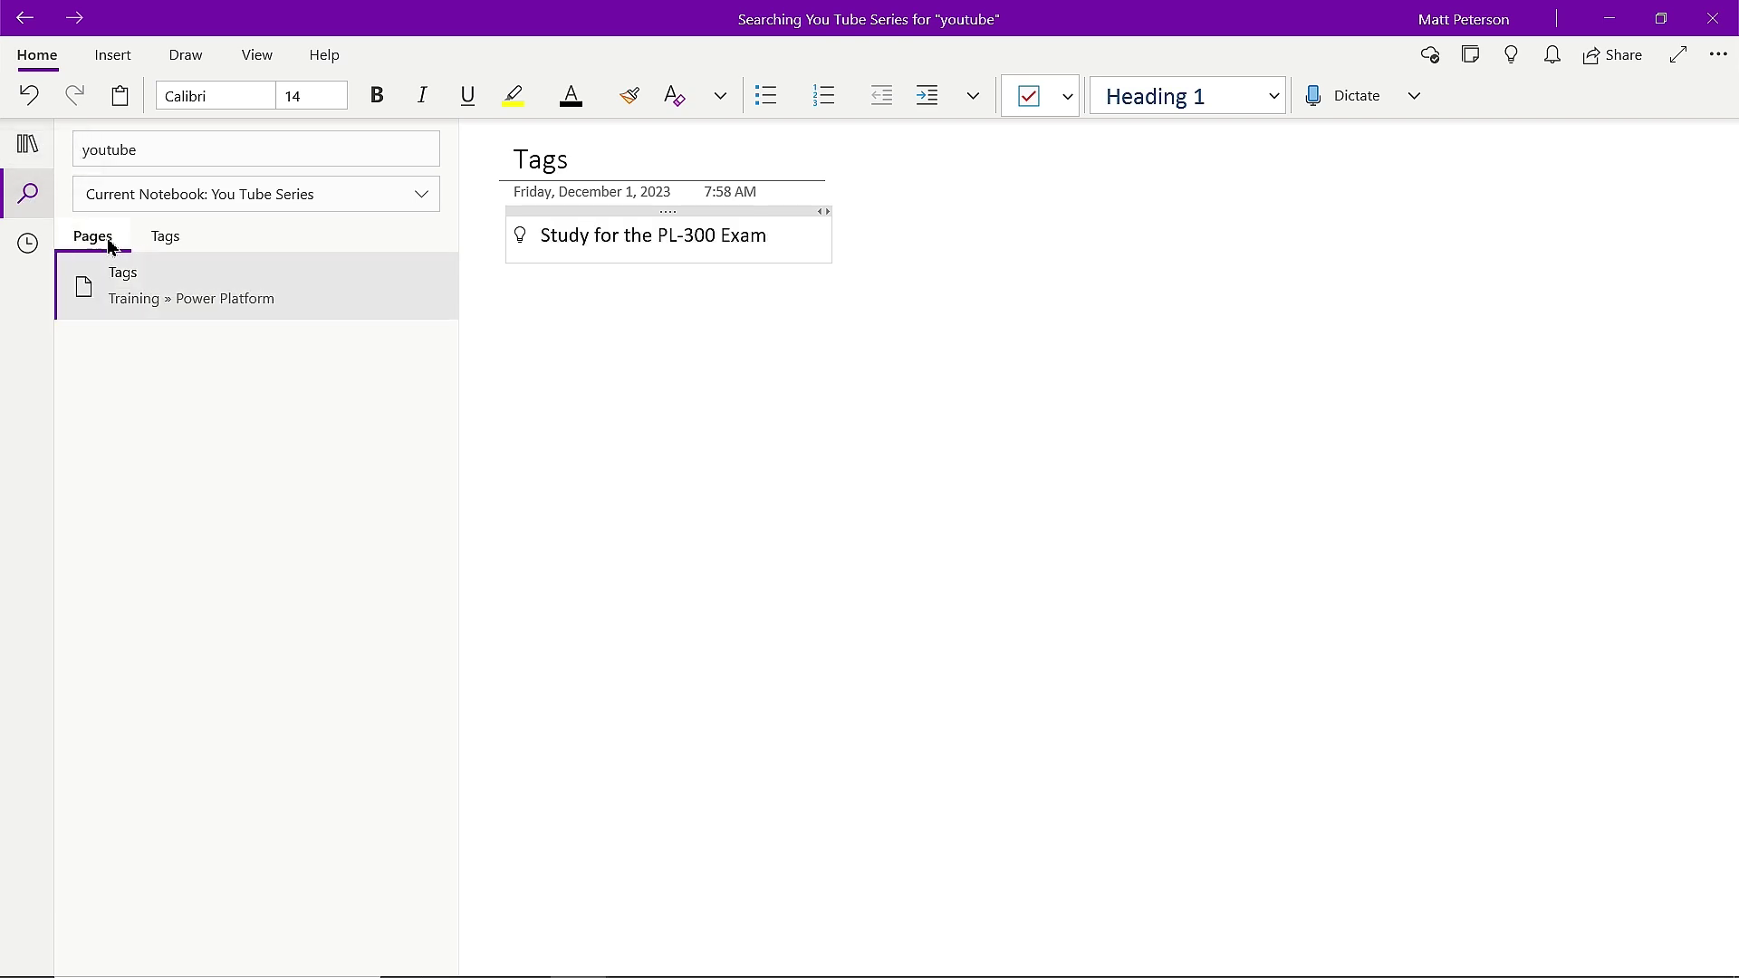
click(213, 152)
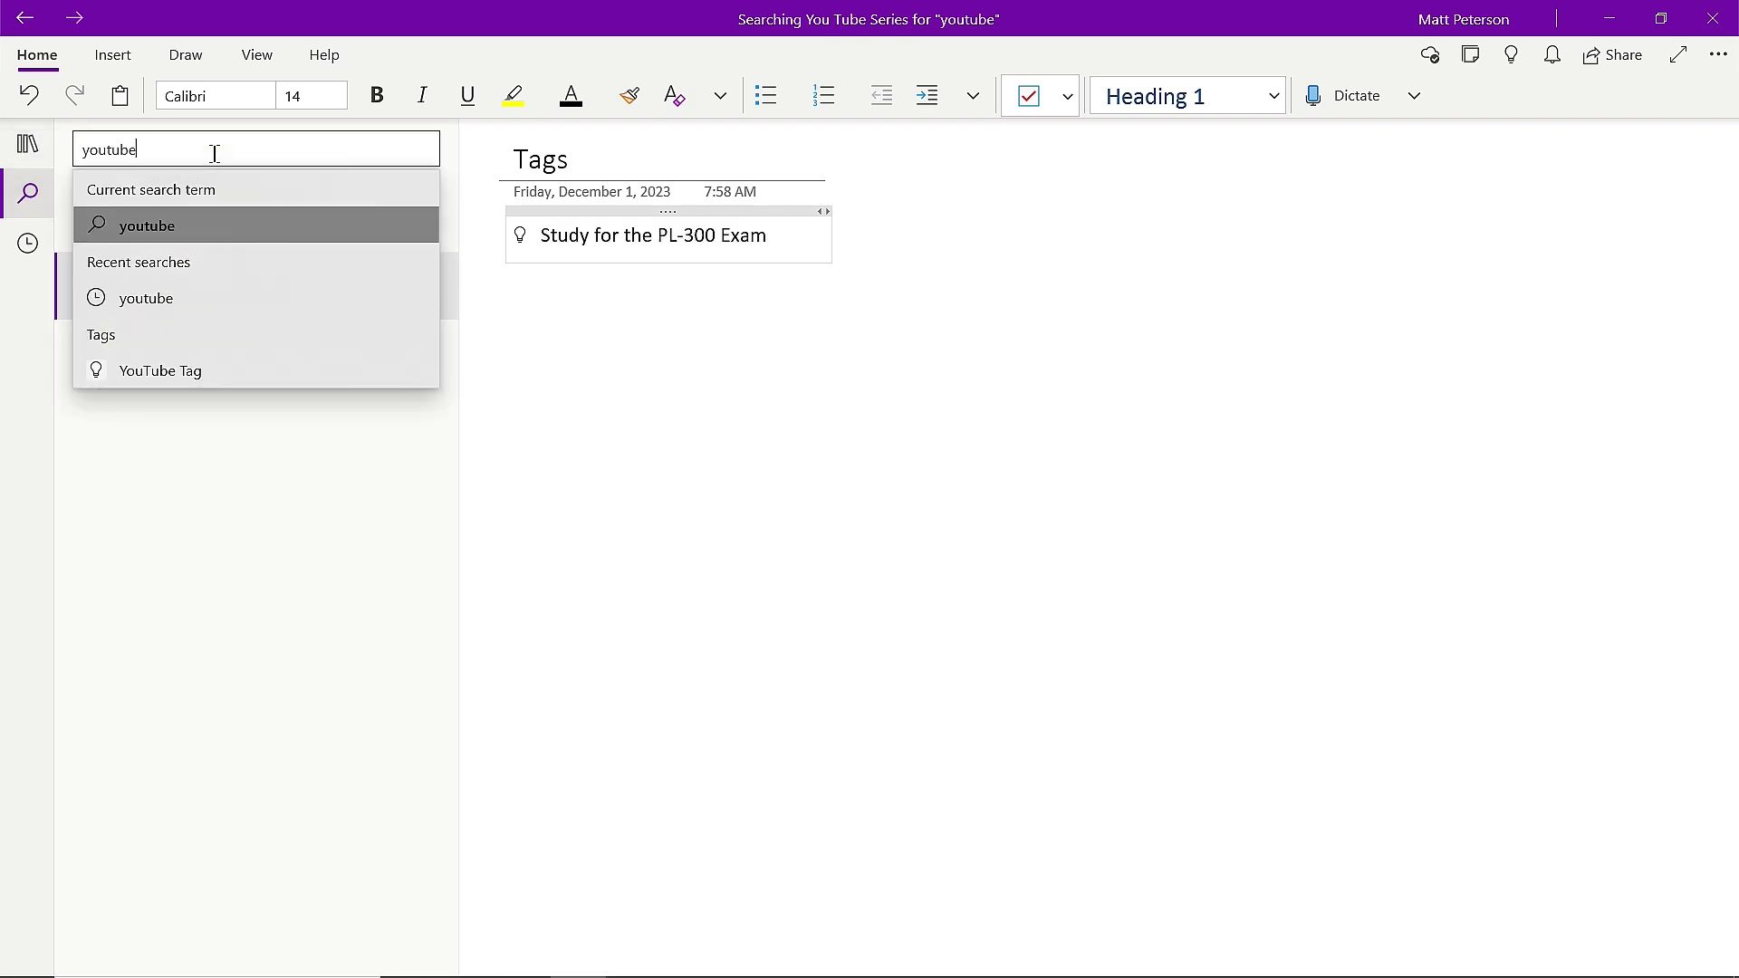
key(BackSpace)
key(BackSpace)
key(BackSpace)
key(BackSpace)
key(BackSpace)
key(BackSpace)
key(BackSpace)
text(power apps)
key(Return)
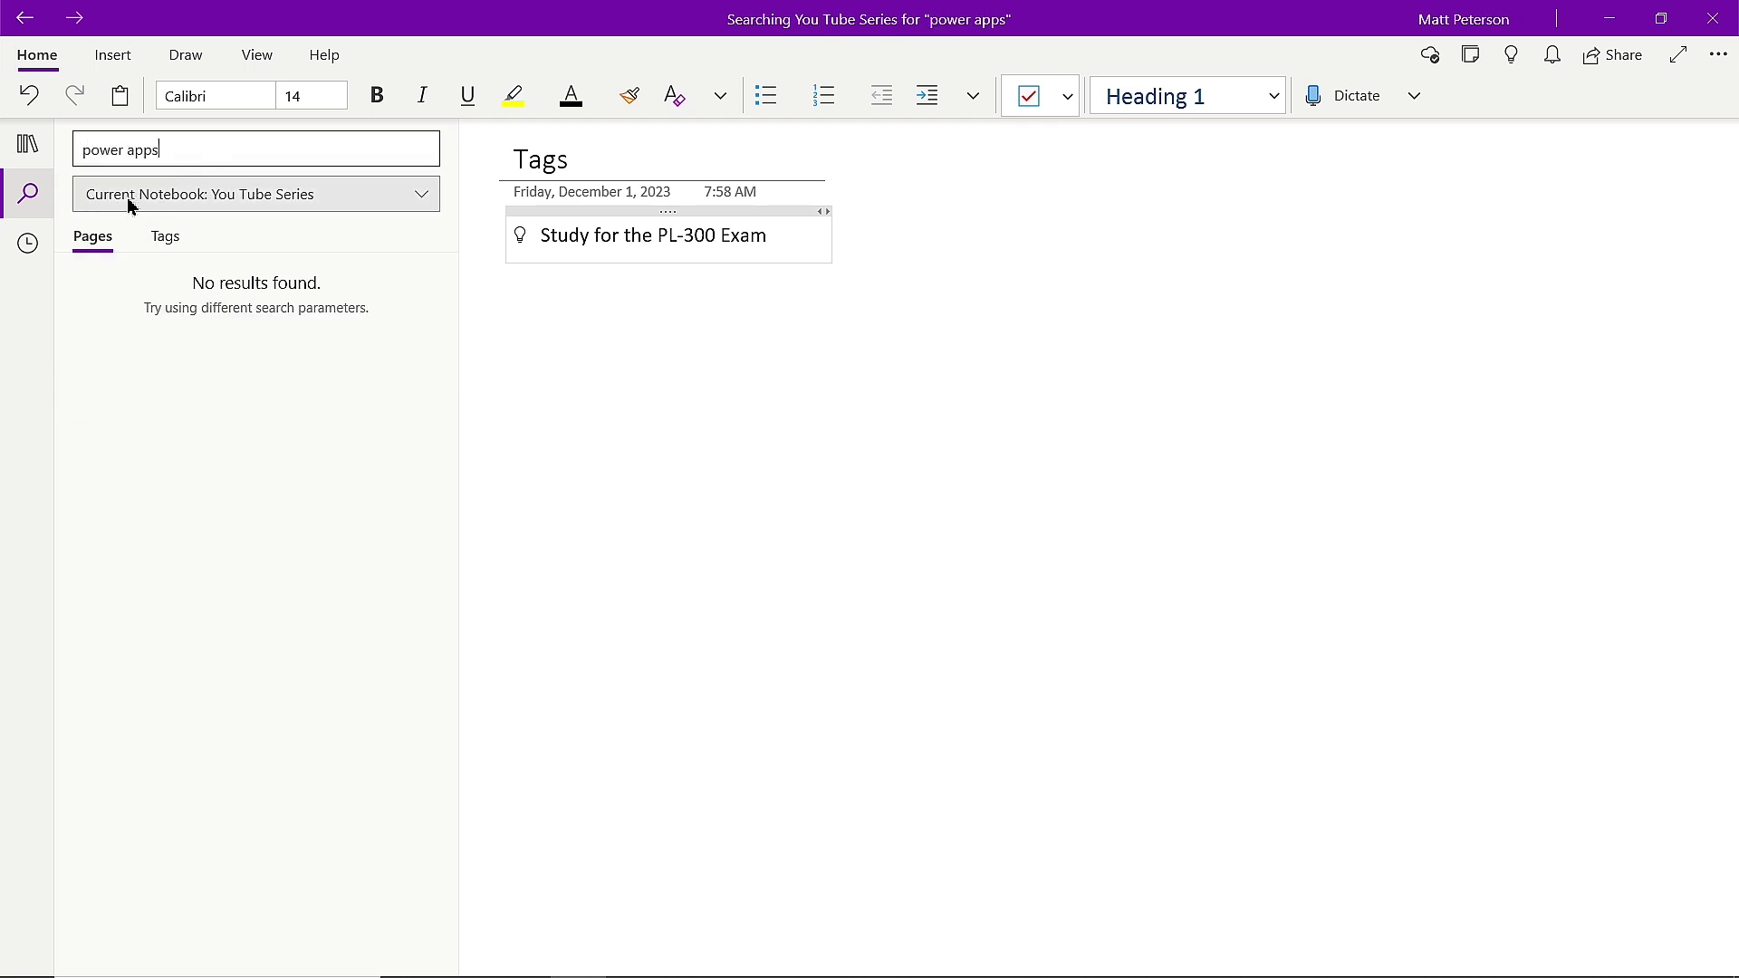
Widen the search scope to All Notebooks, then go back to the notebook's sections and pages.
click(268, 207)
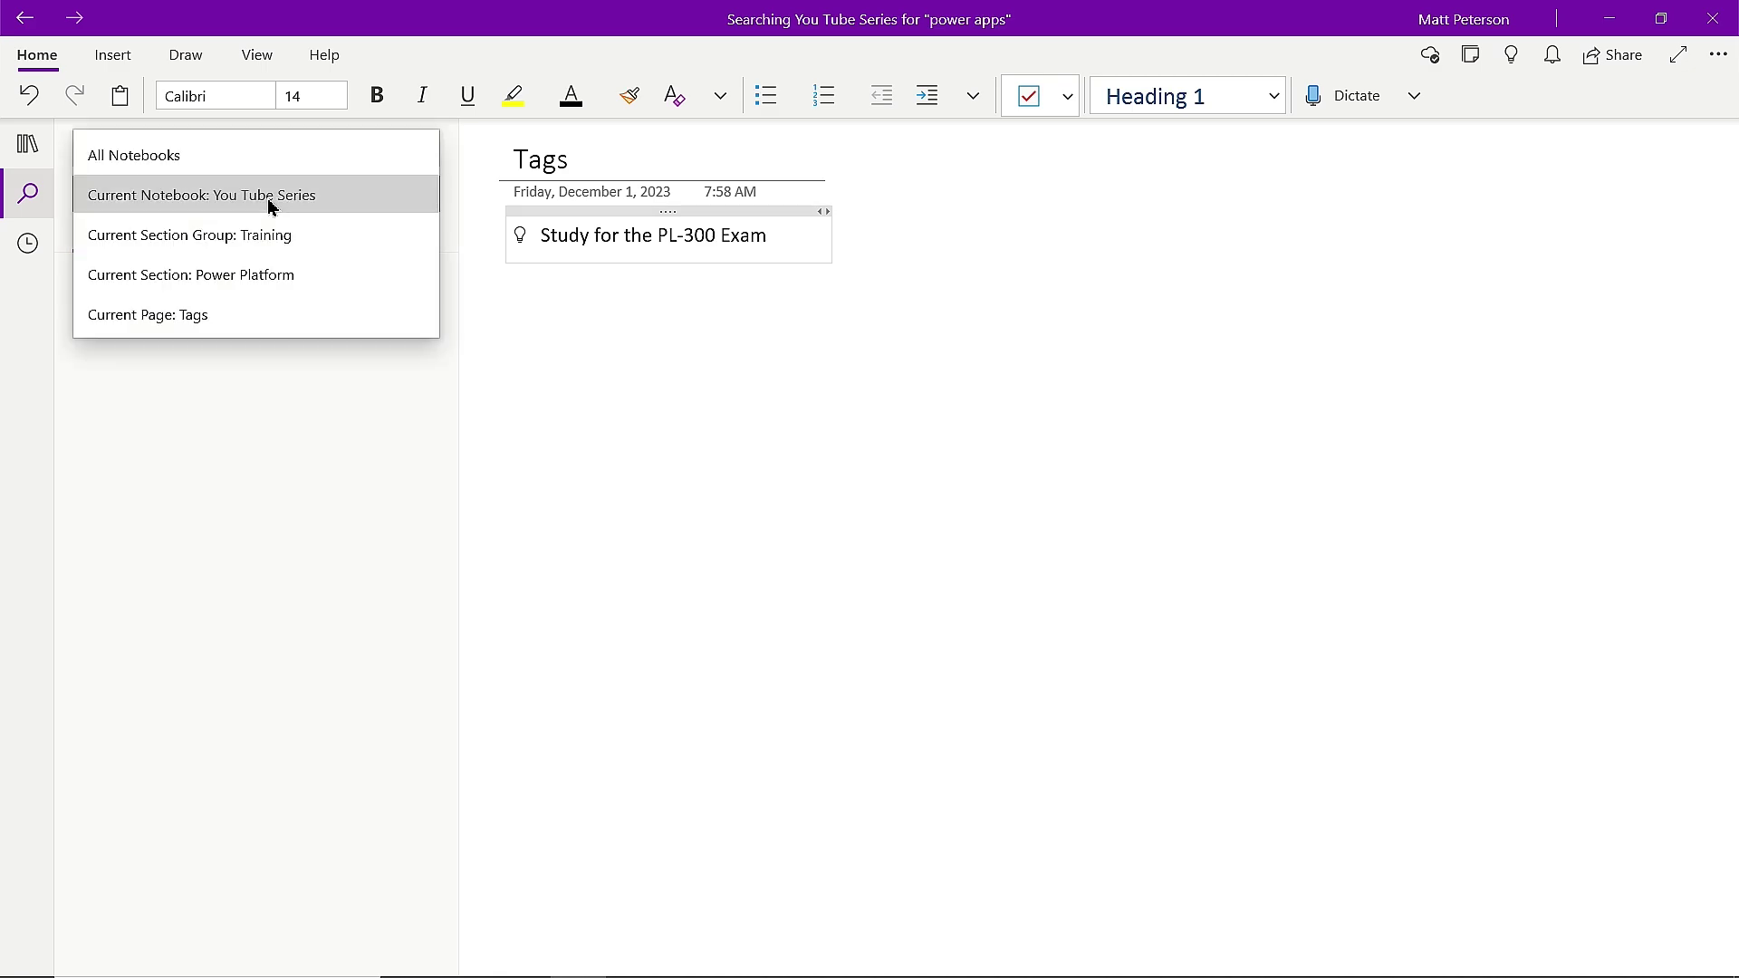
click(208, 156)
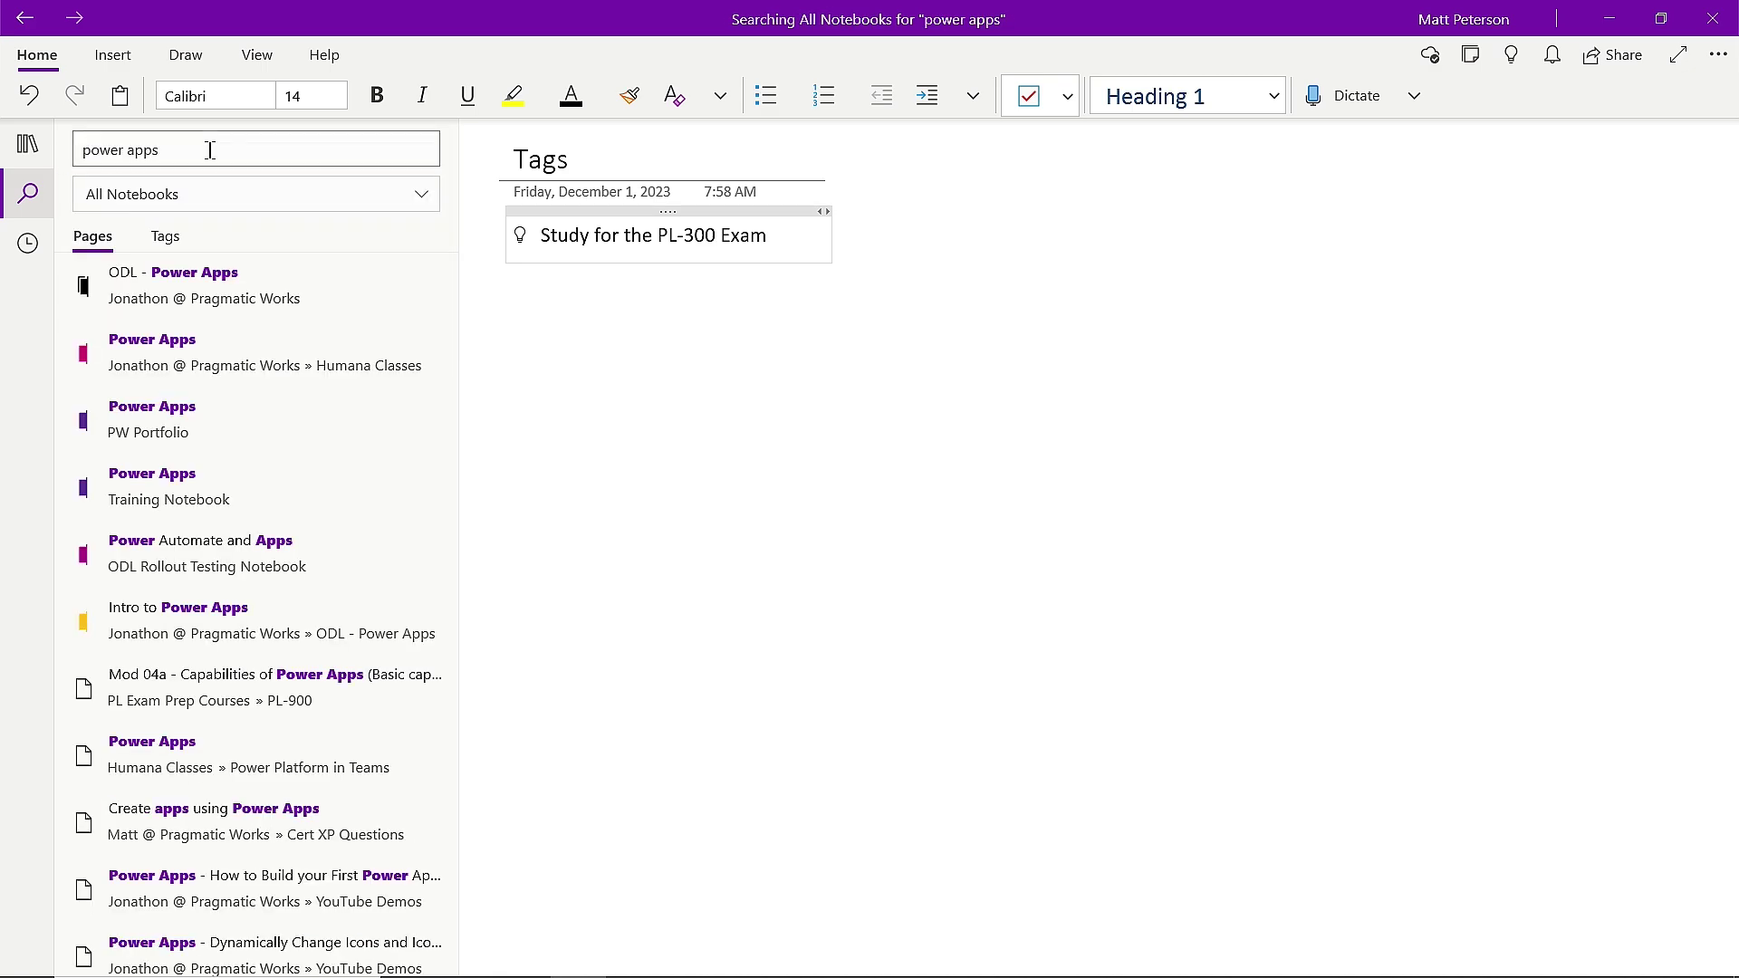
scroll(222, 508, down, 4)
scroll(217, 589, up, 1)
scroll(217, 588, up, 3)
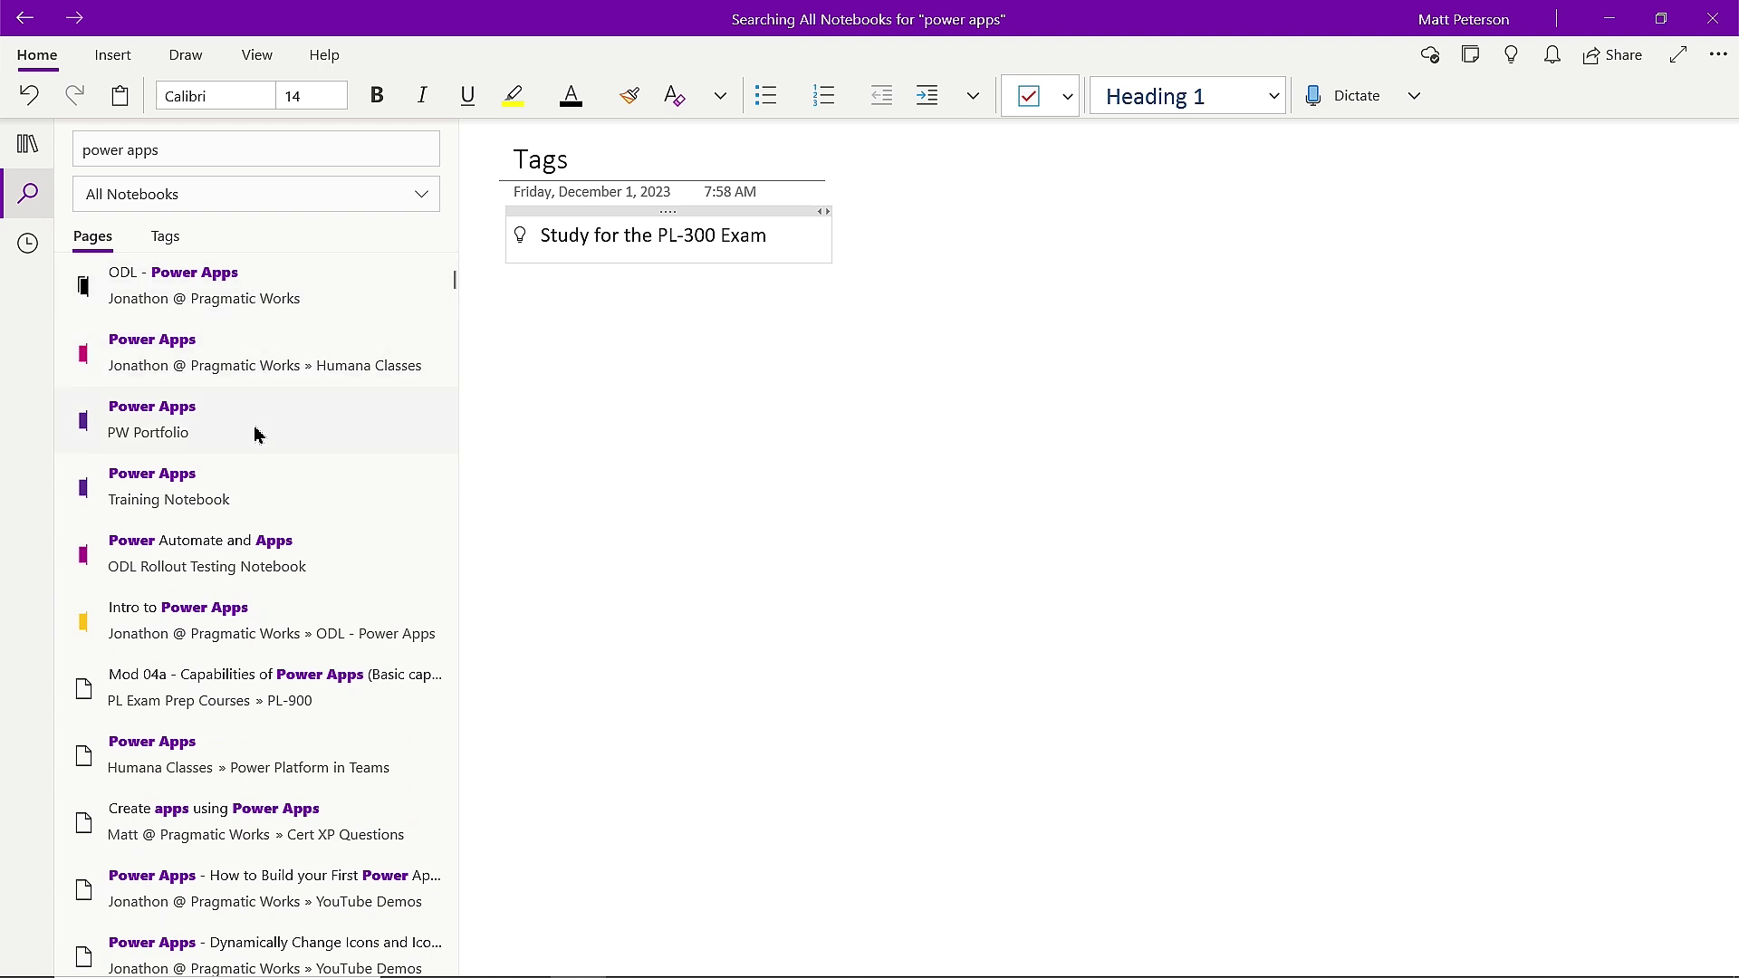
click(28, 145)
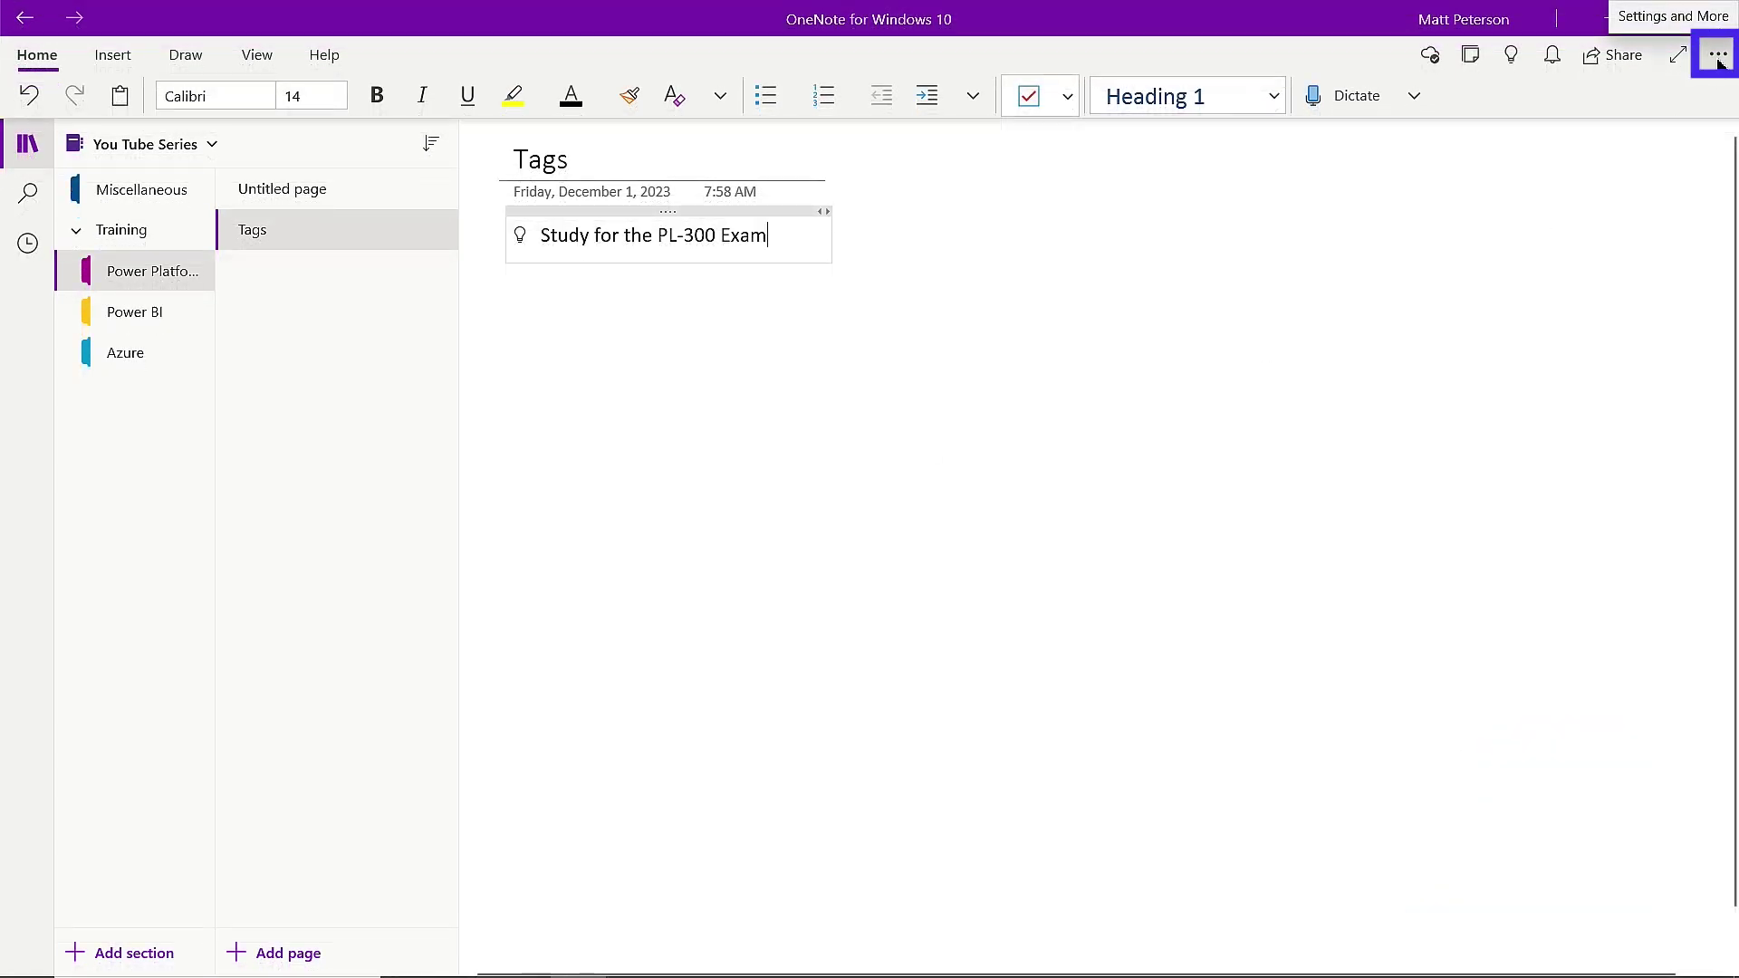
Print the Tags page, checking printer (Microsoft Print to PDF), current-page-only and scaling options.
click(1717, 56)
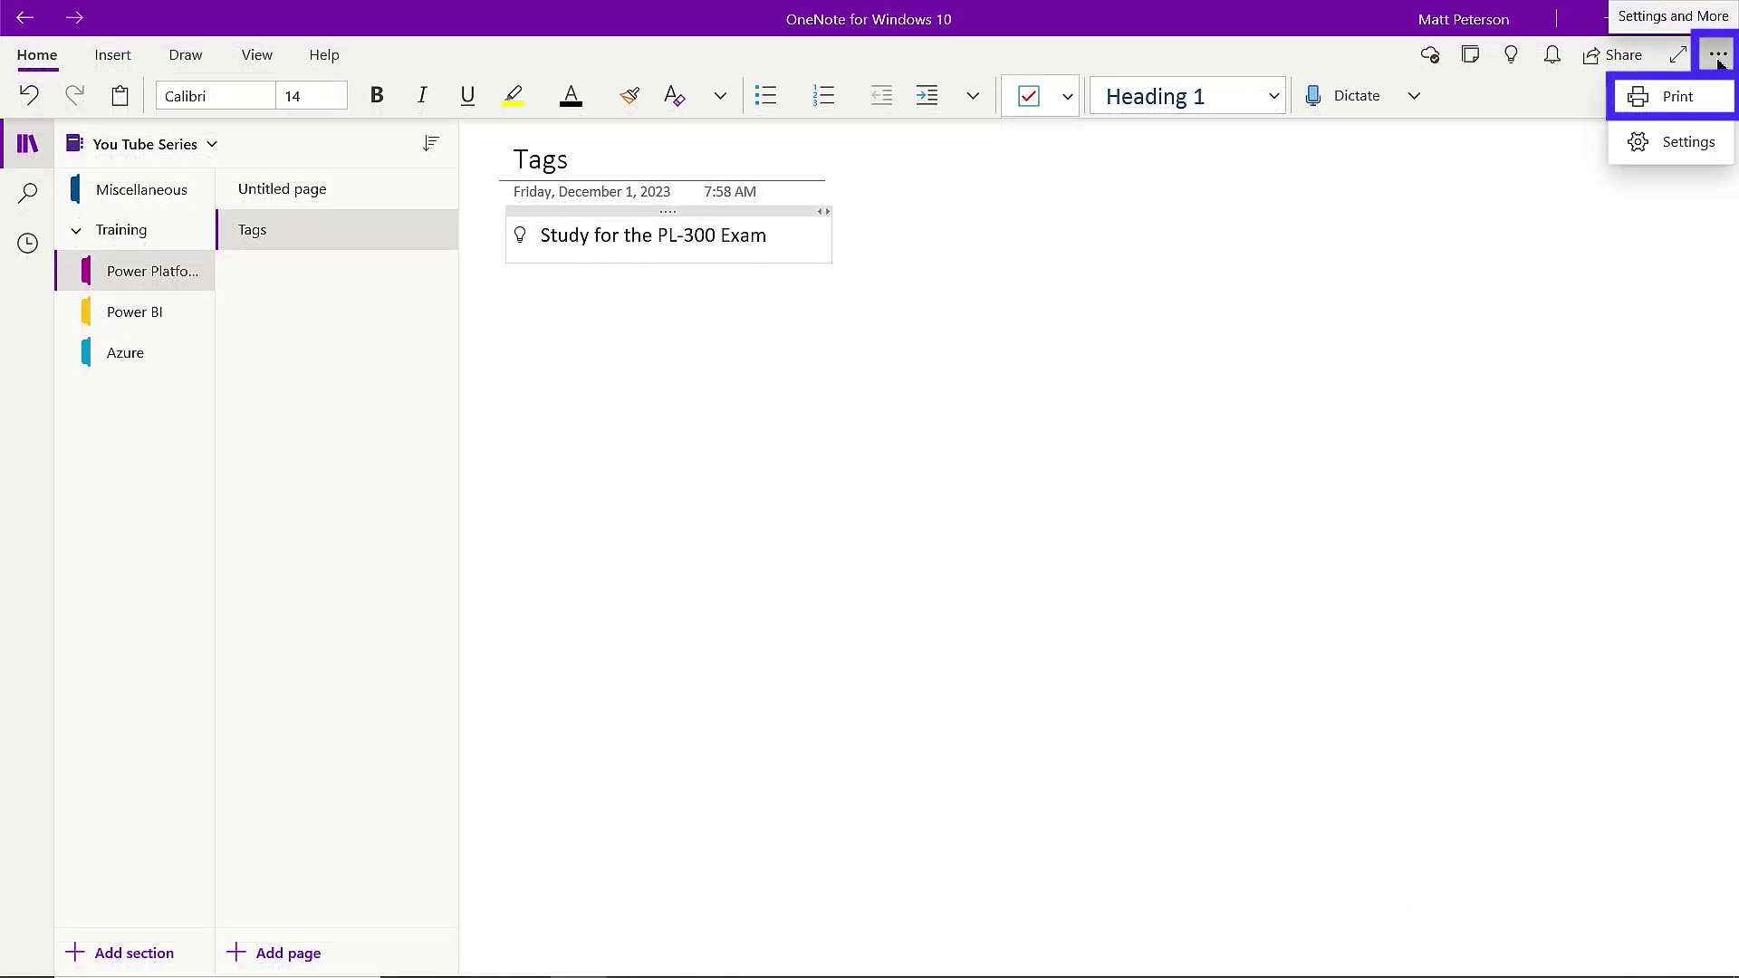
click(1675, 98)
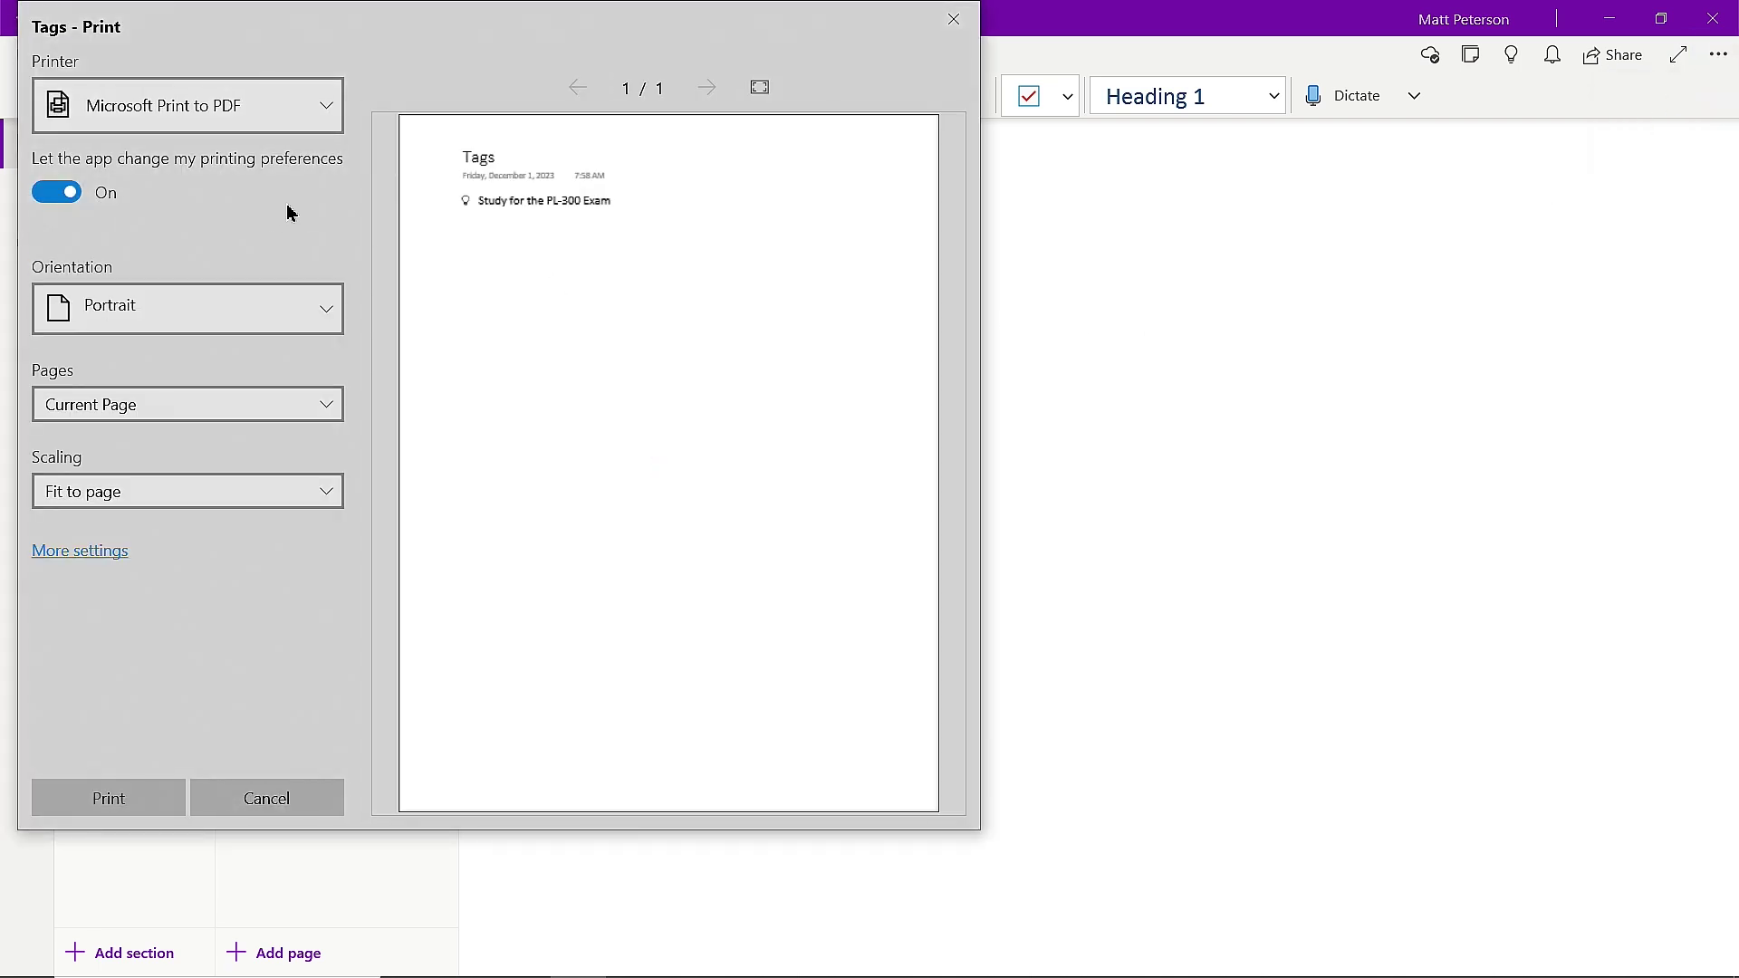
click(325, 118)
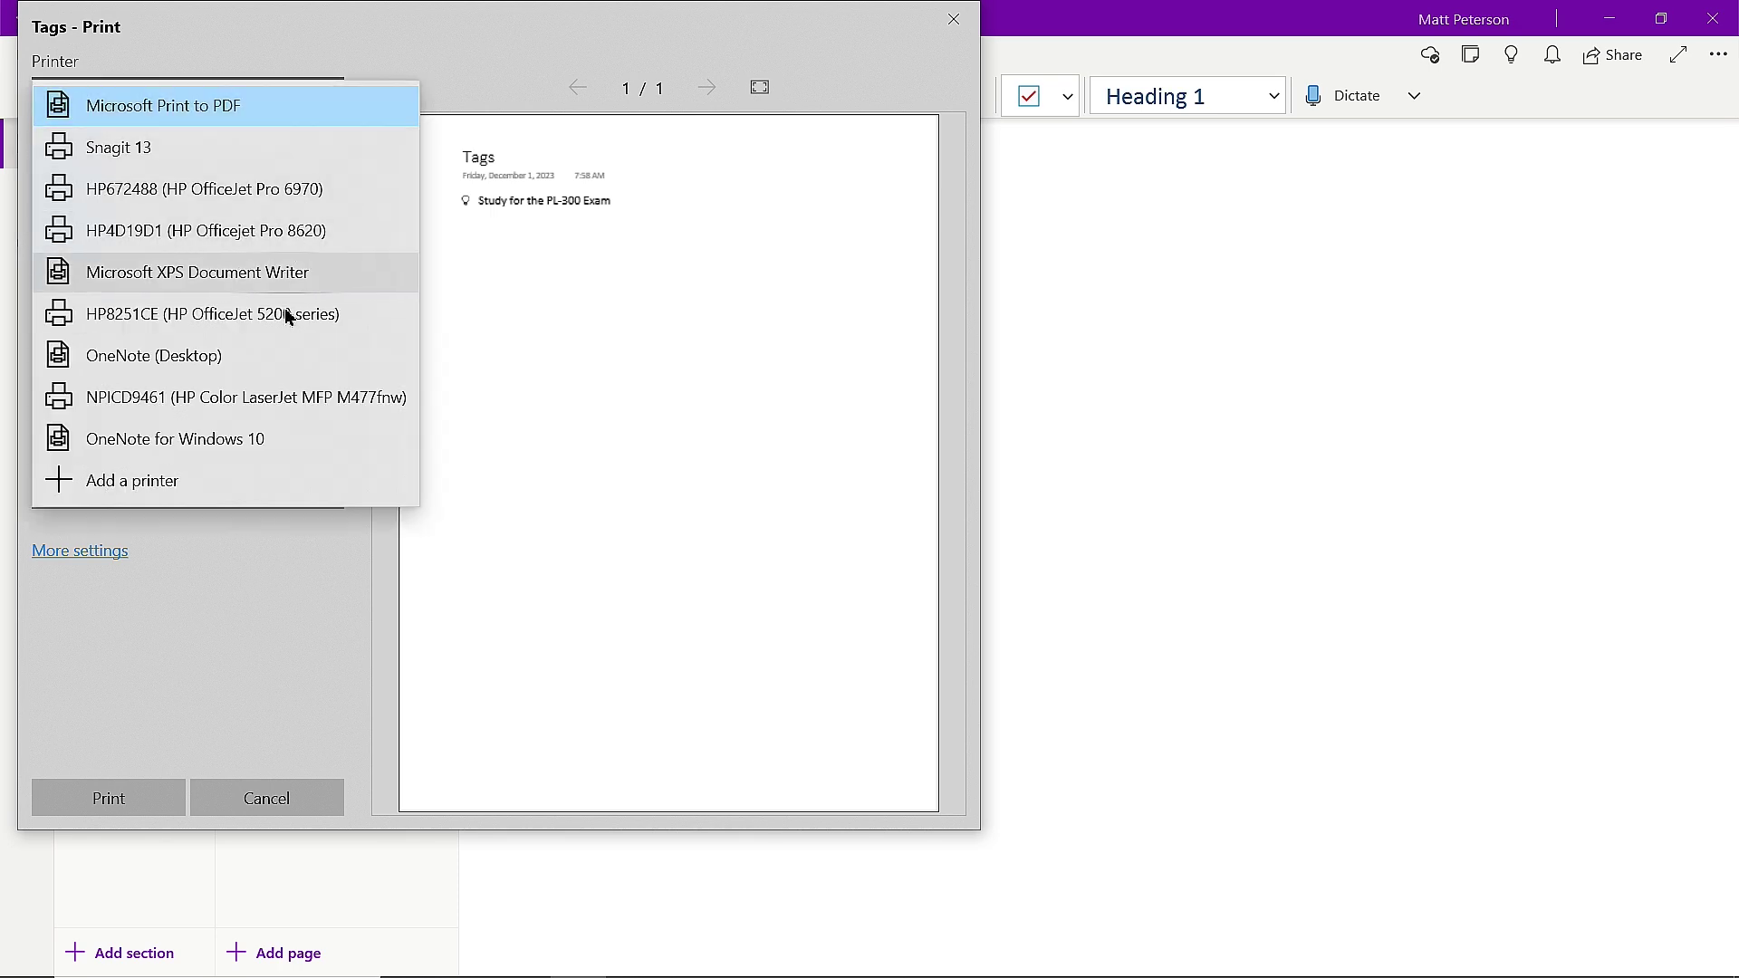
click(447, 58)
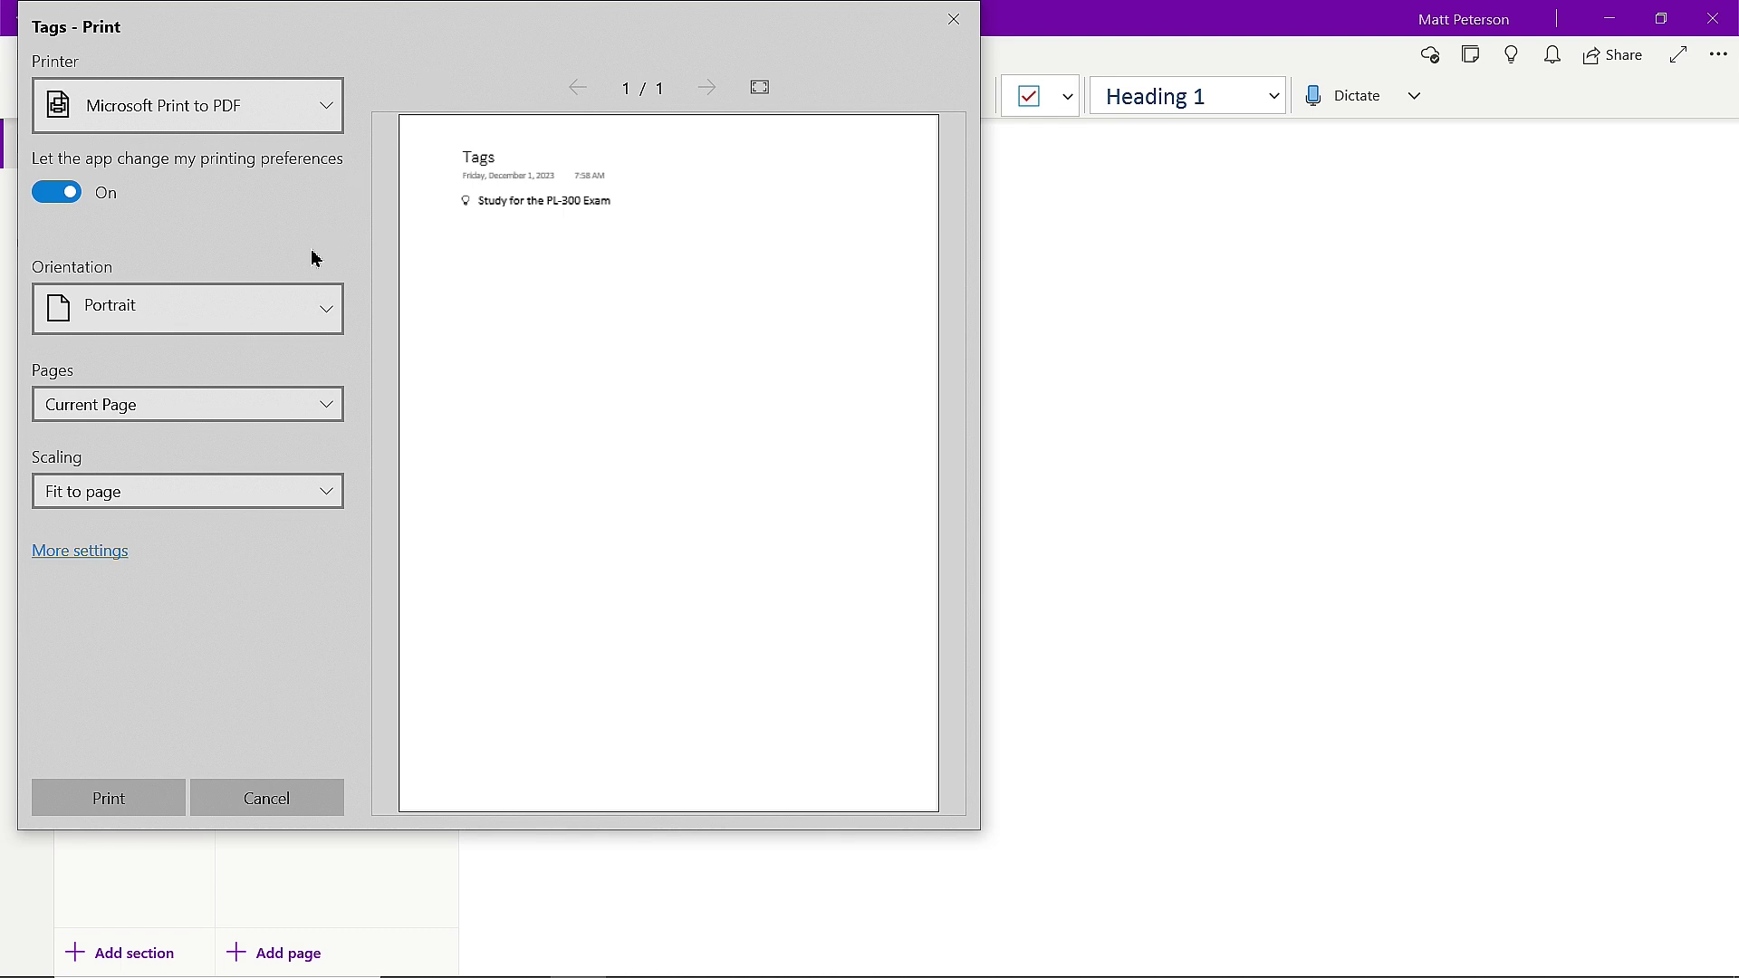
click(331, 406)
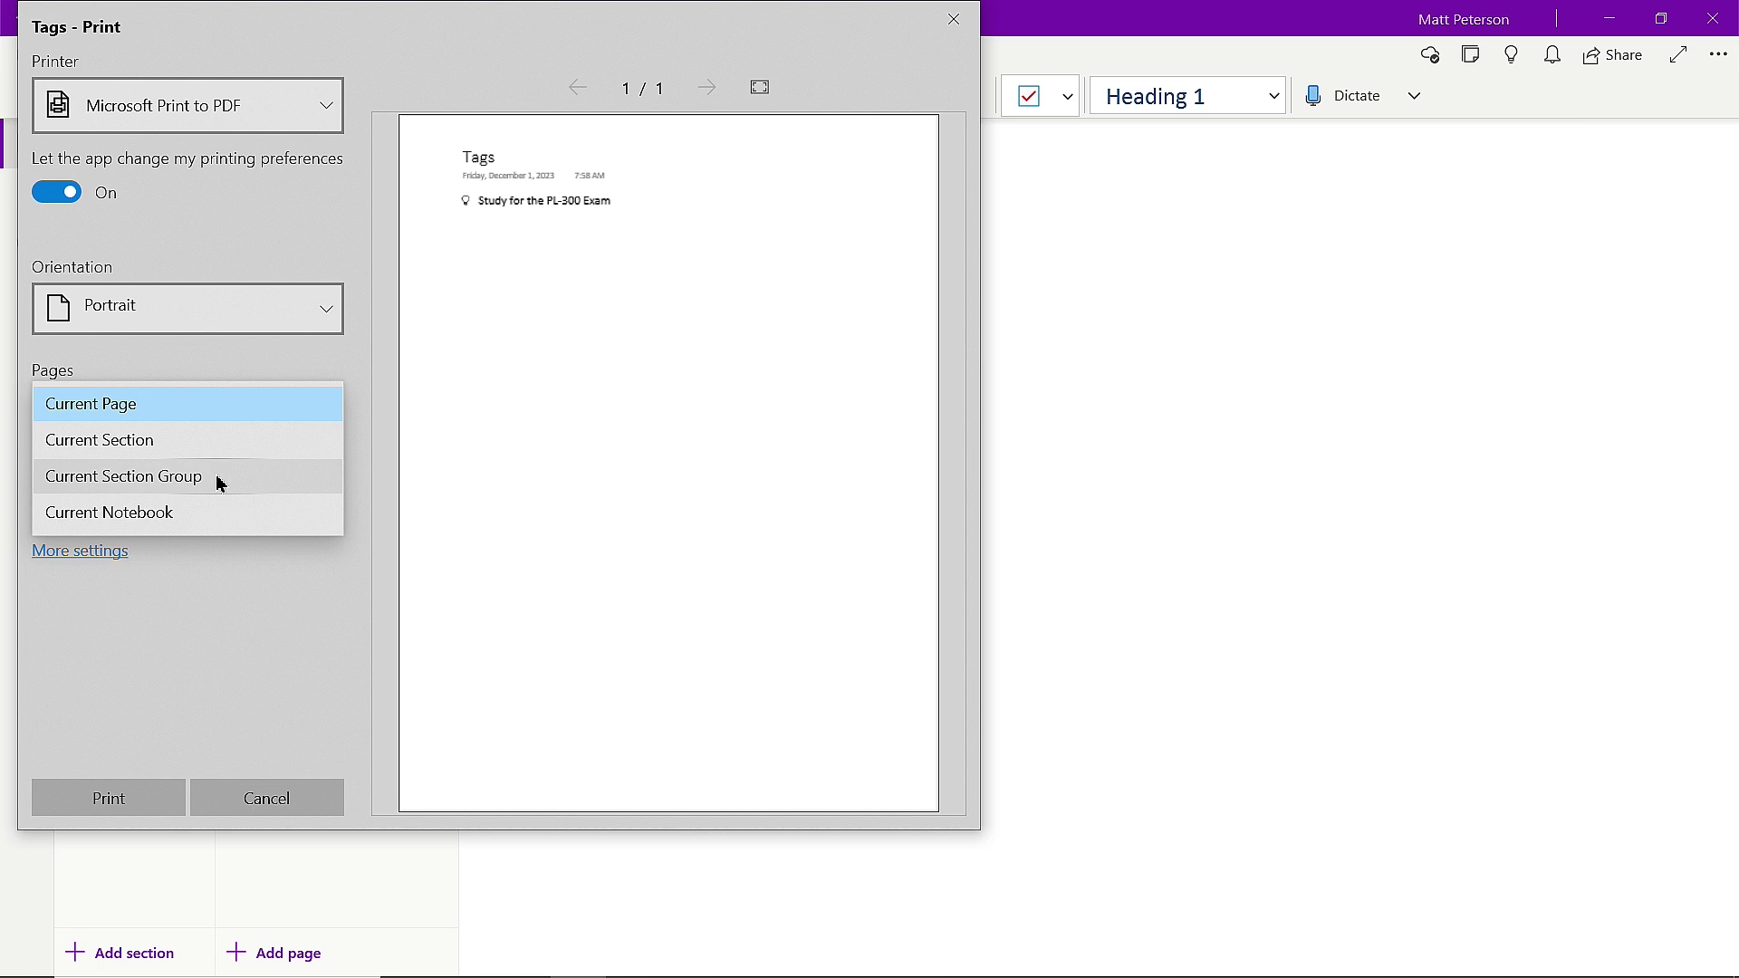
click(227, 608)
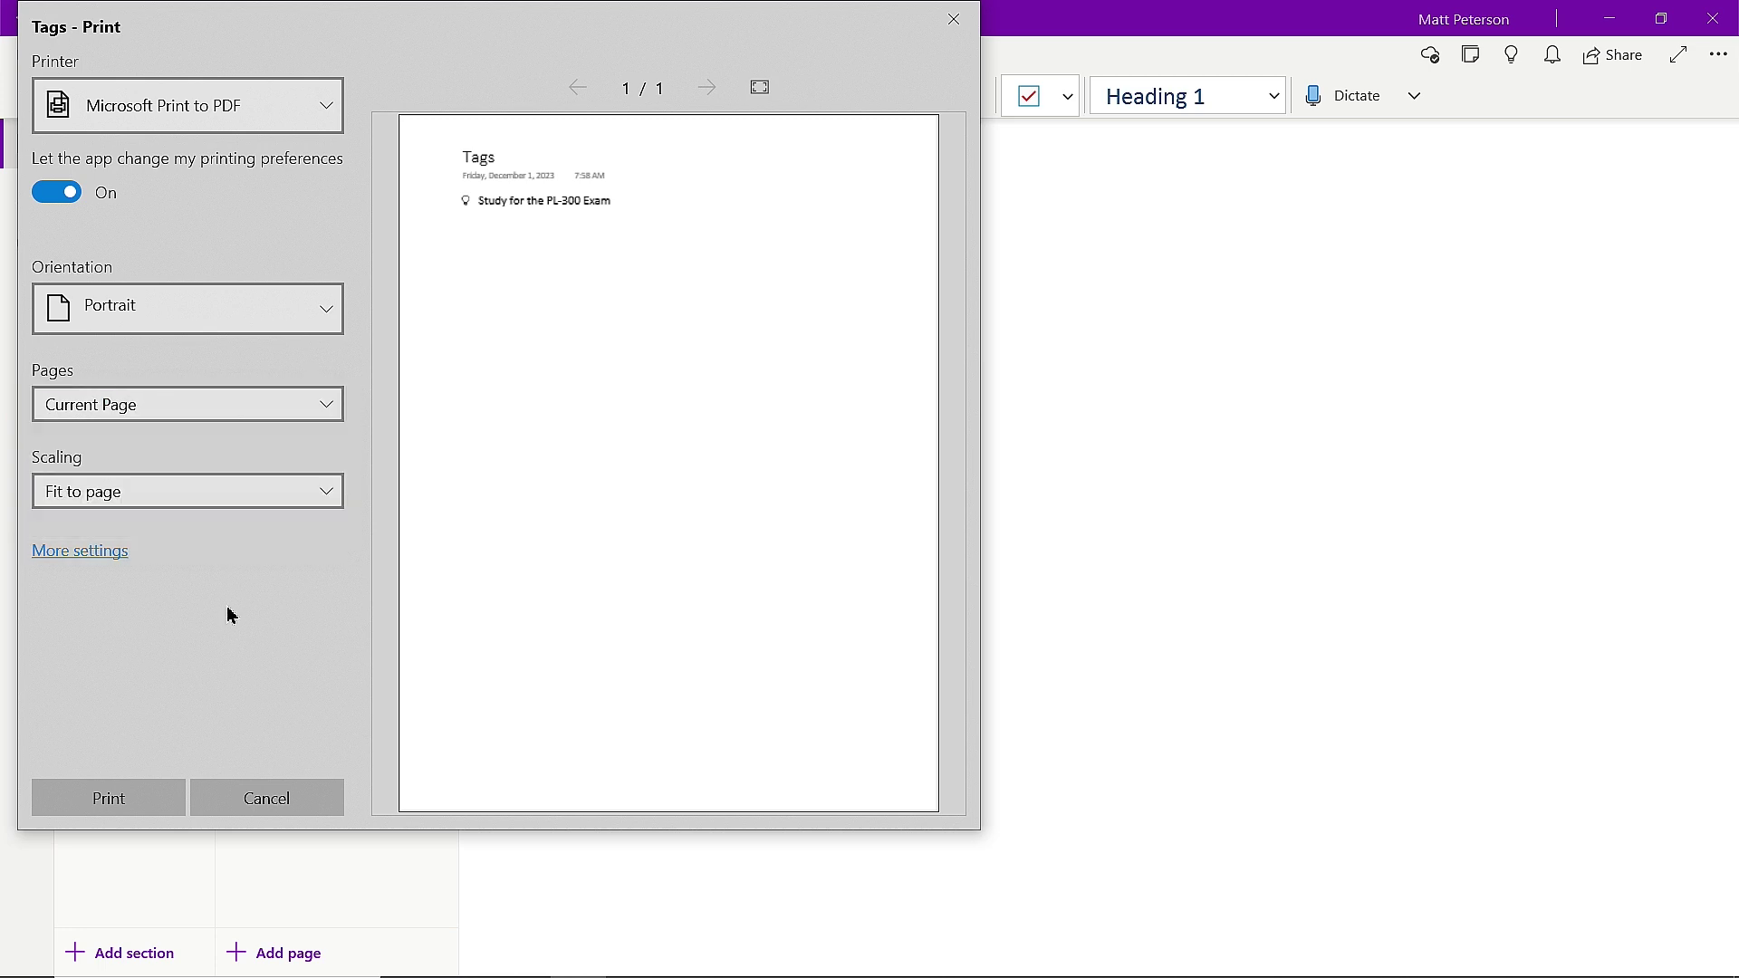
click(275, 494)
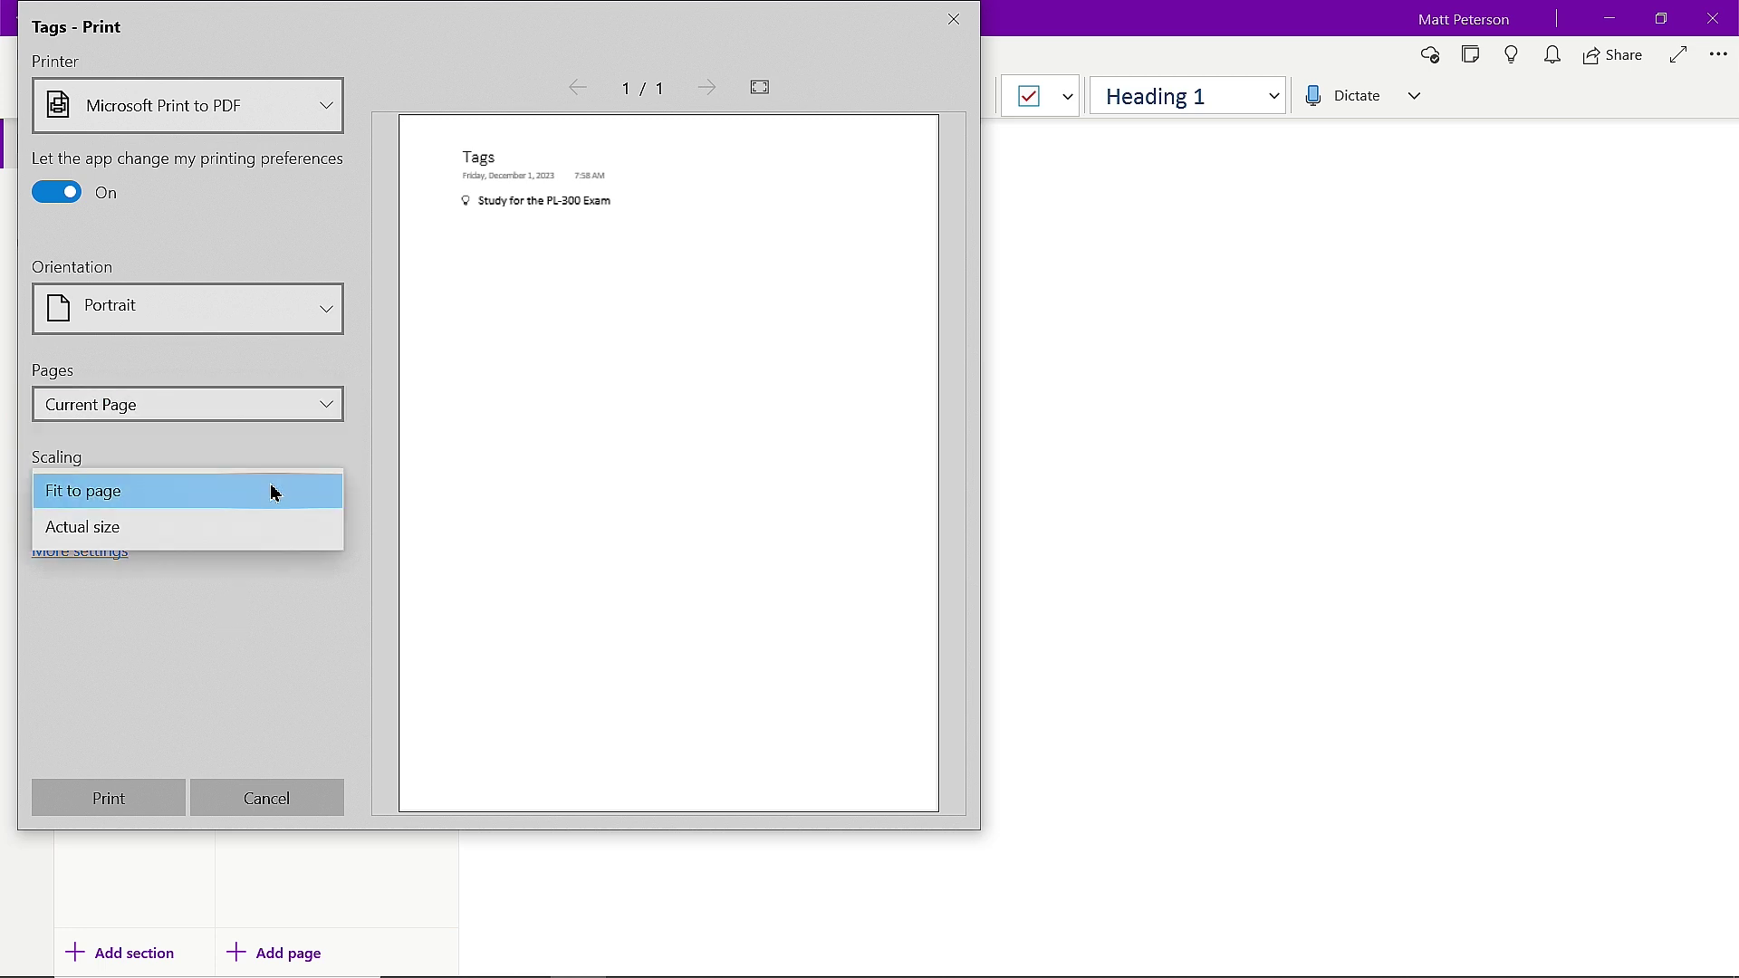
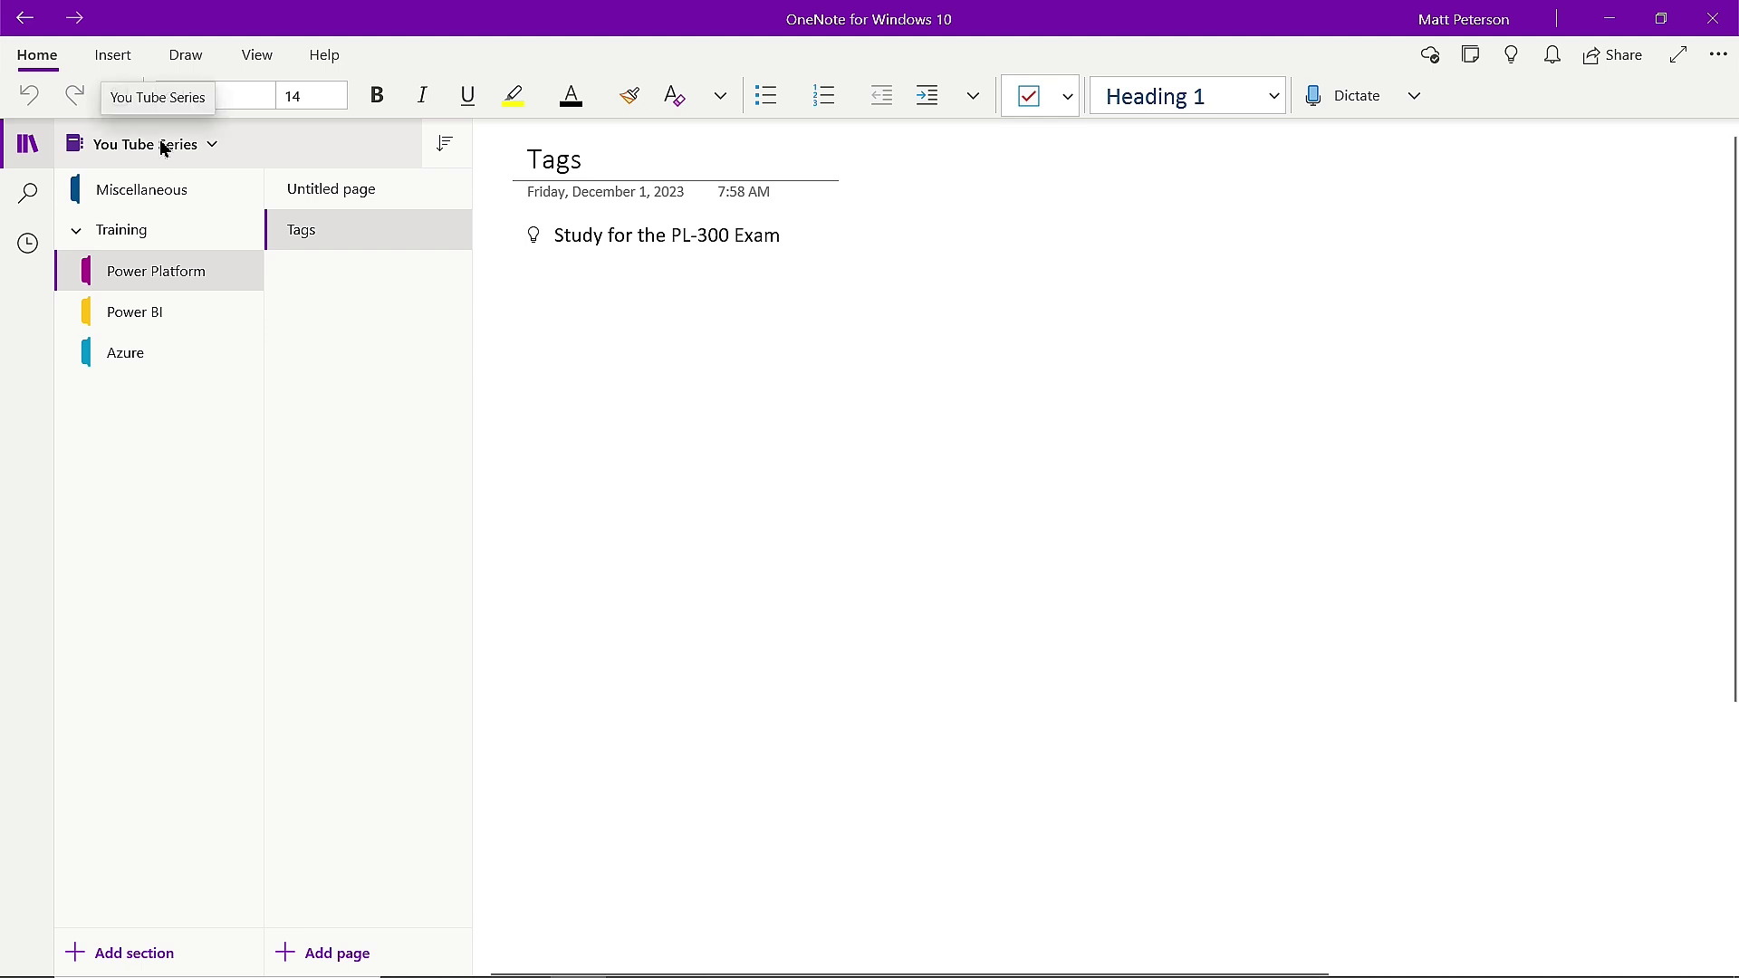
Browse the notebook list, view a notebook's colour choices, and open PW Portfolio.
click(163, 149)
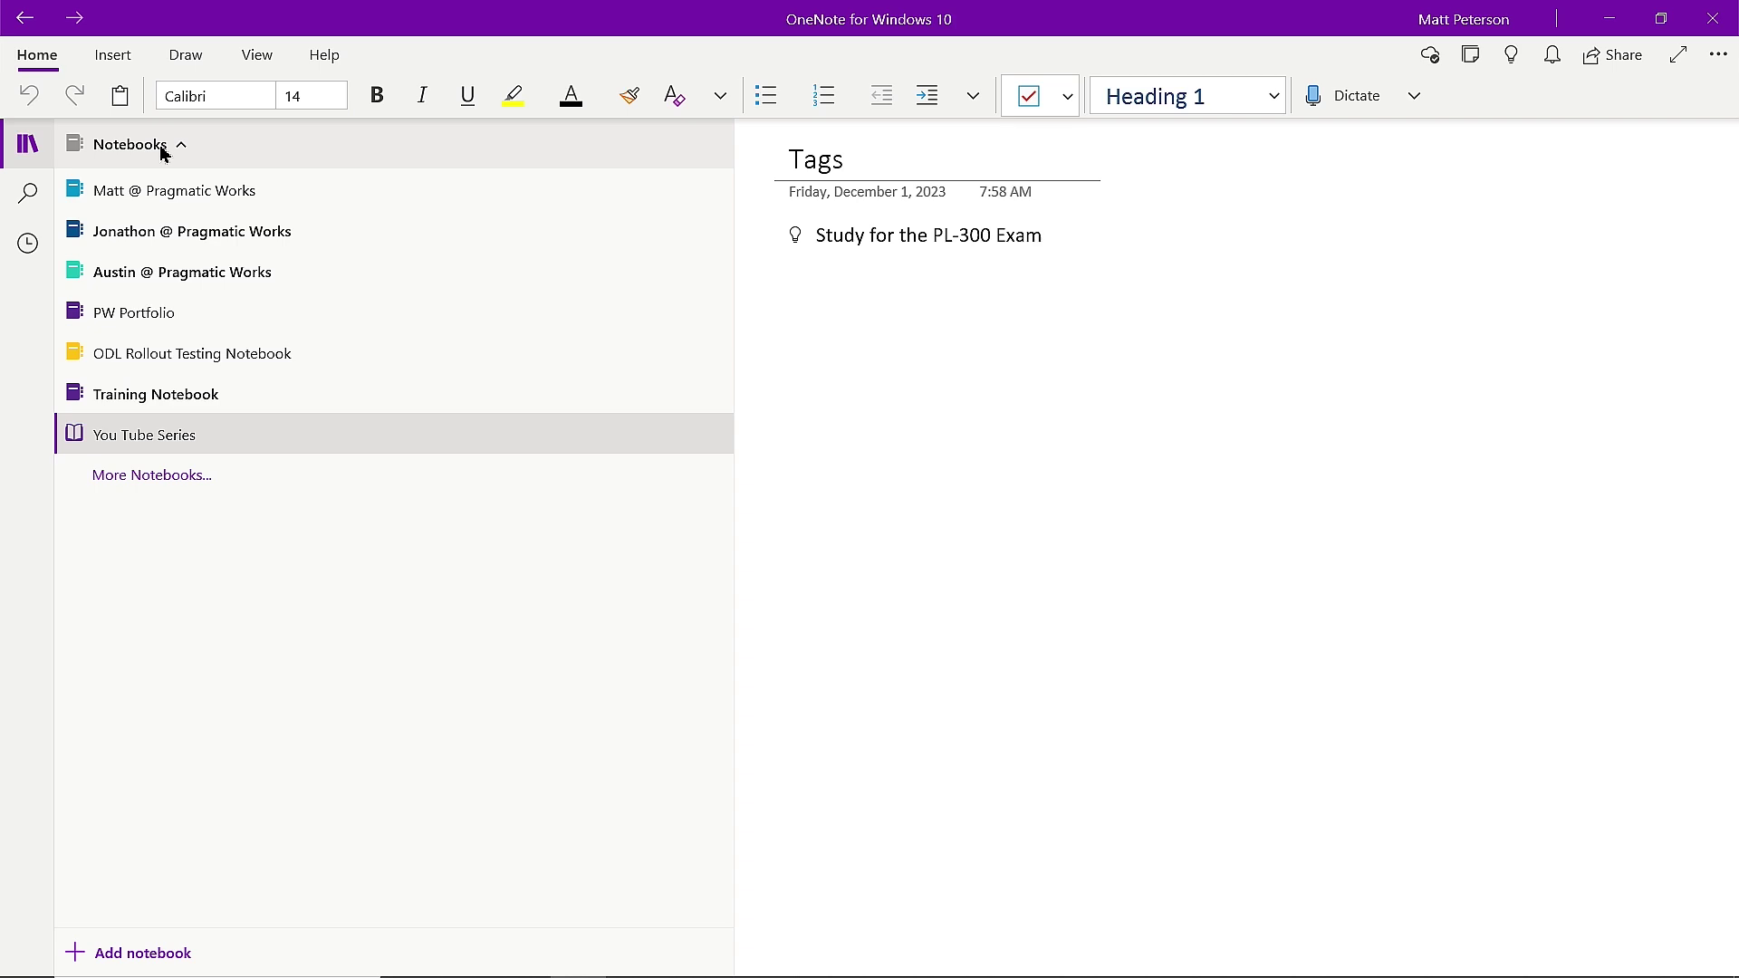
right_click(142, 192)
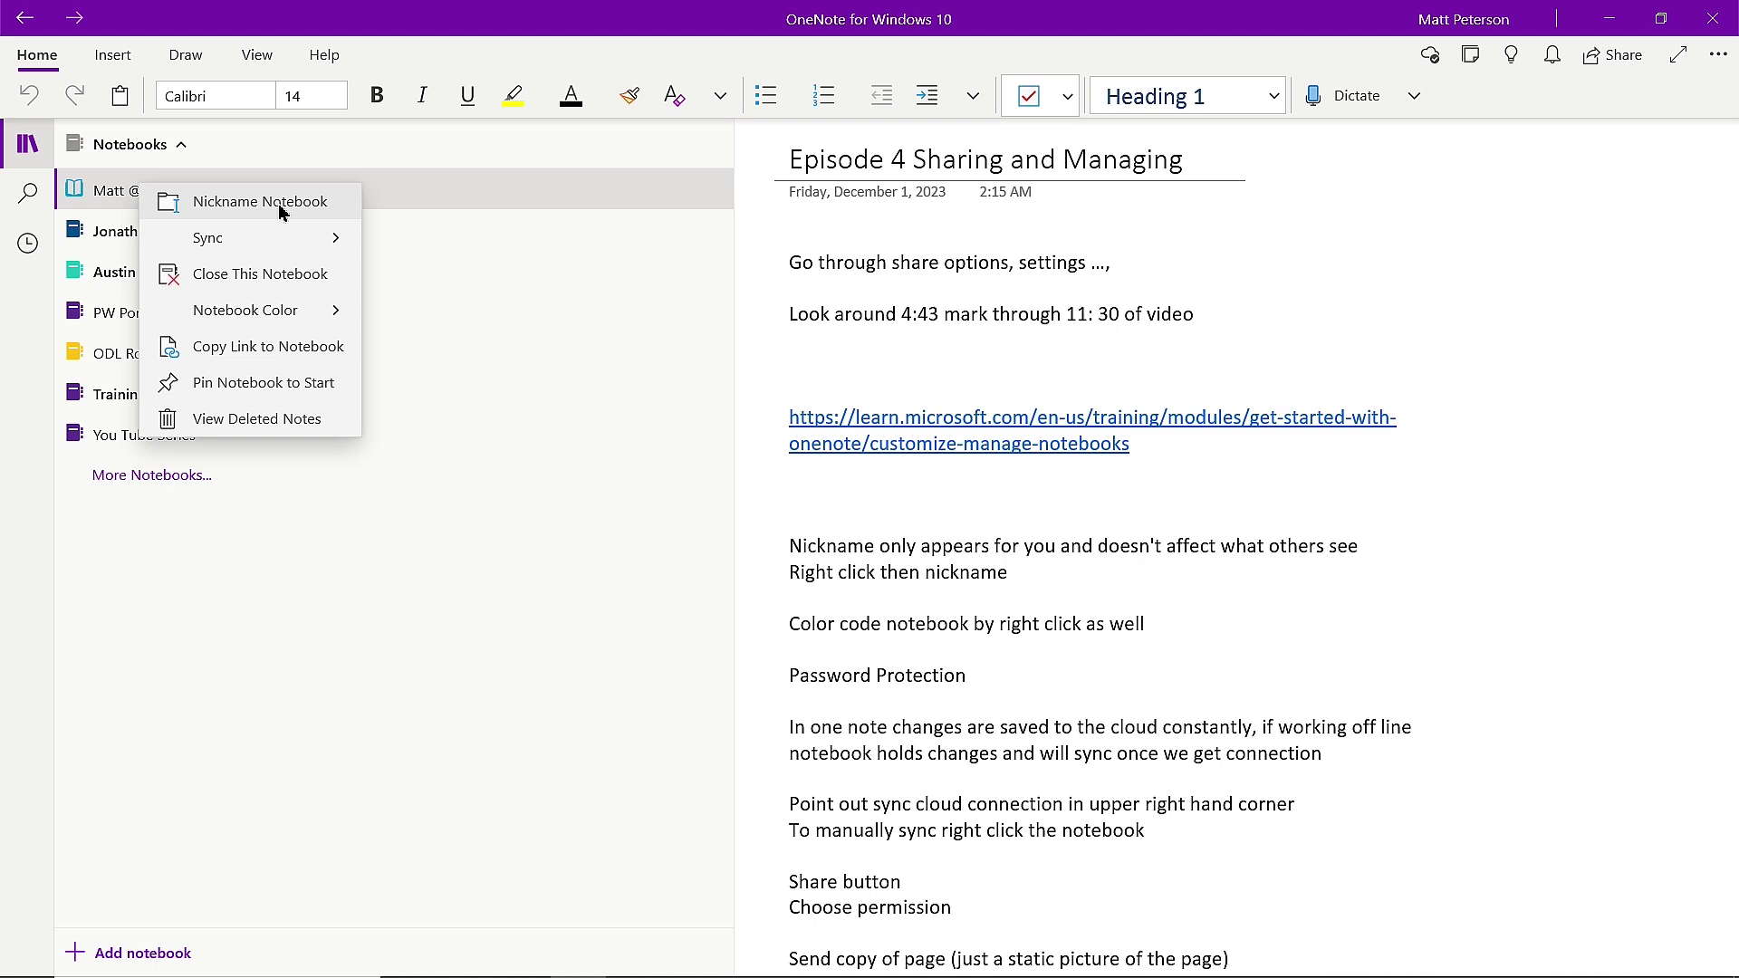
click(310, 317)
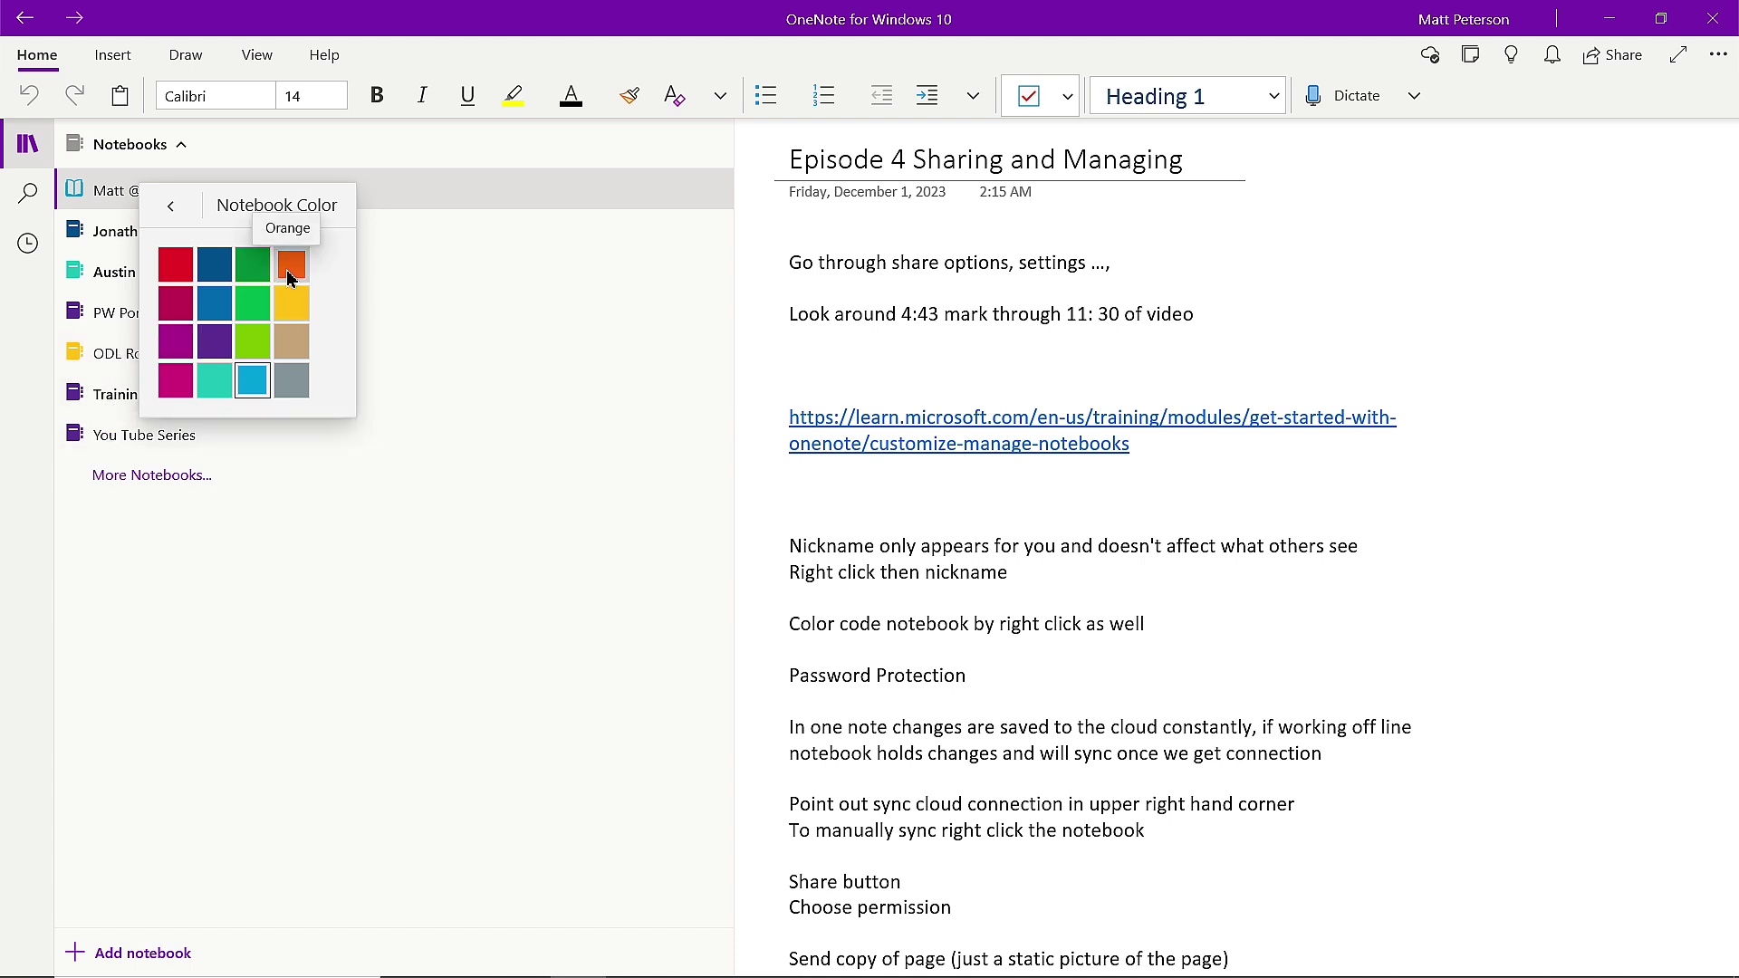
click(543, 326)
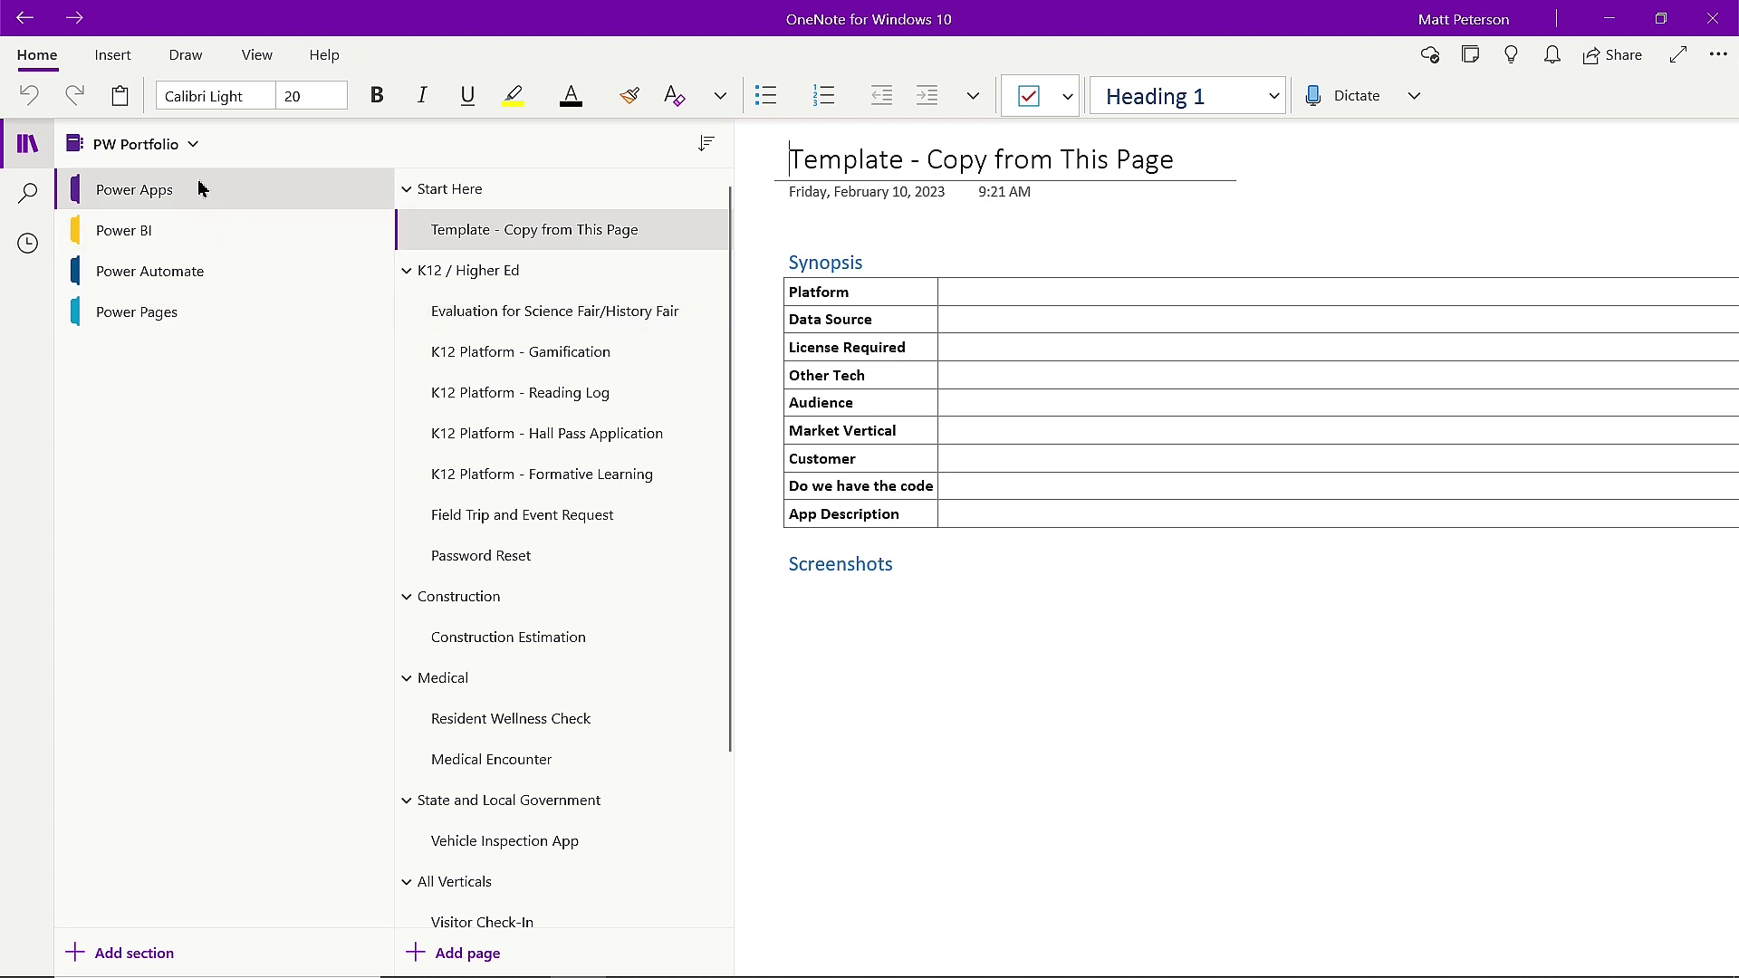
Switch to the You Tube Series notebook and open its Power BI section.
click(175, 145)
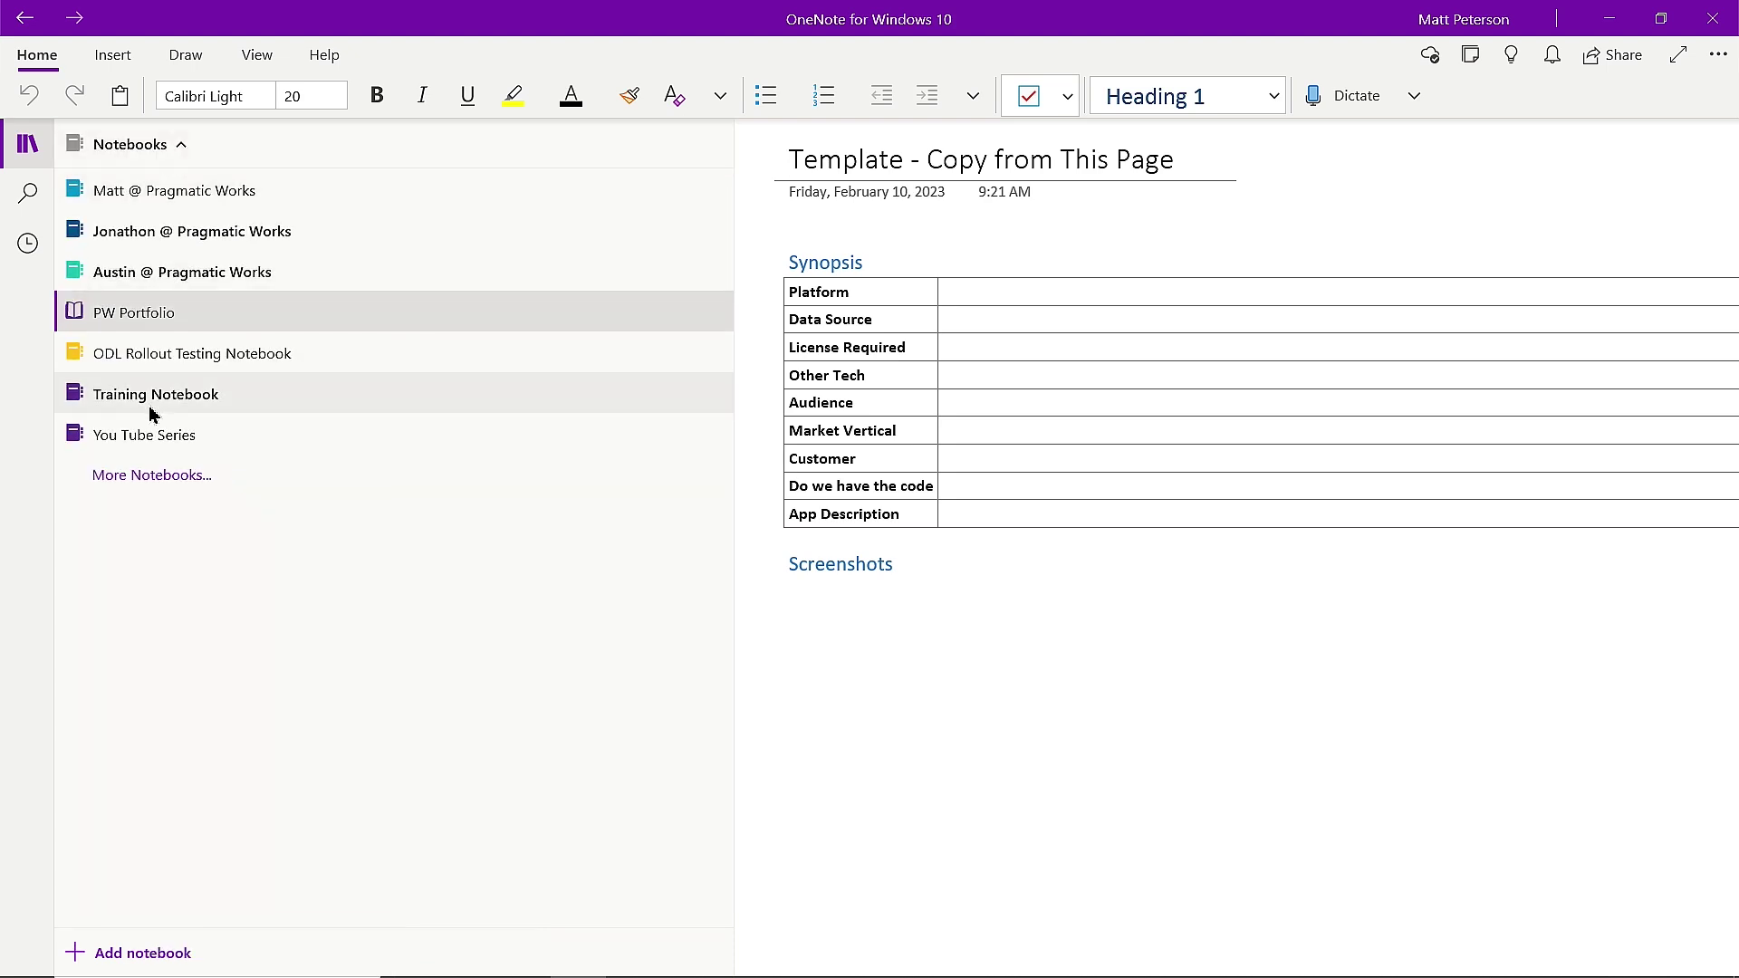
click(148, 435)
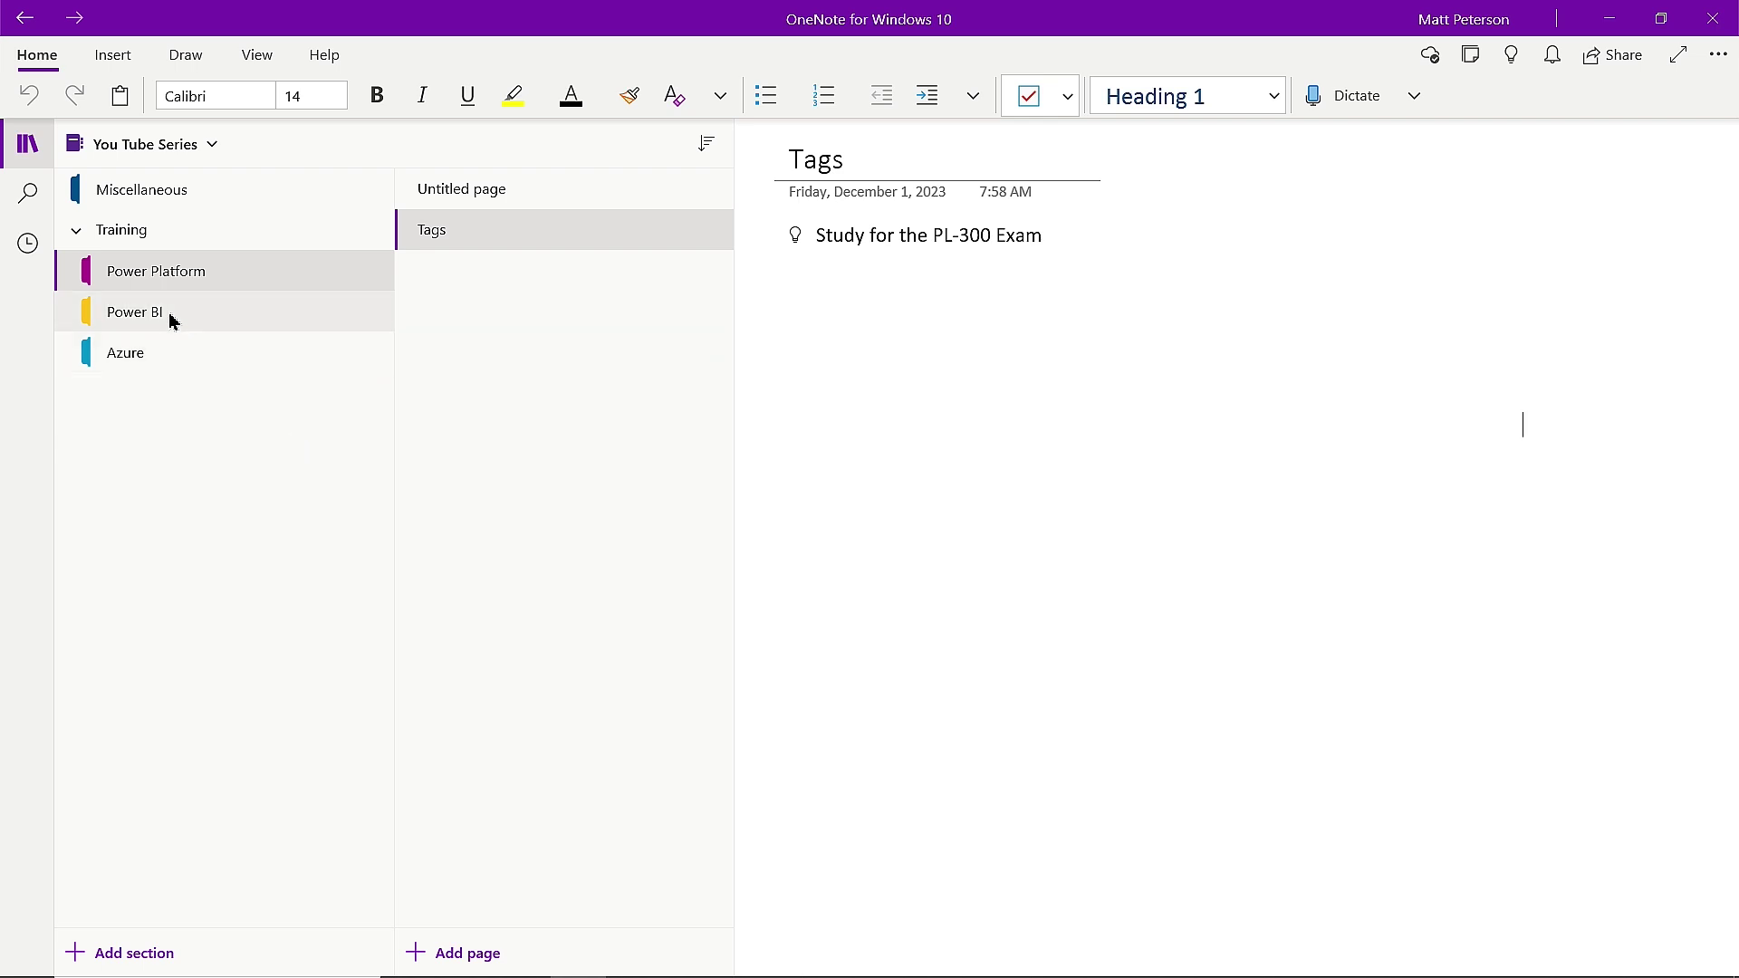
click(154, 315)
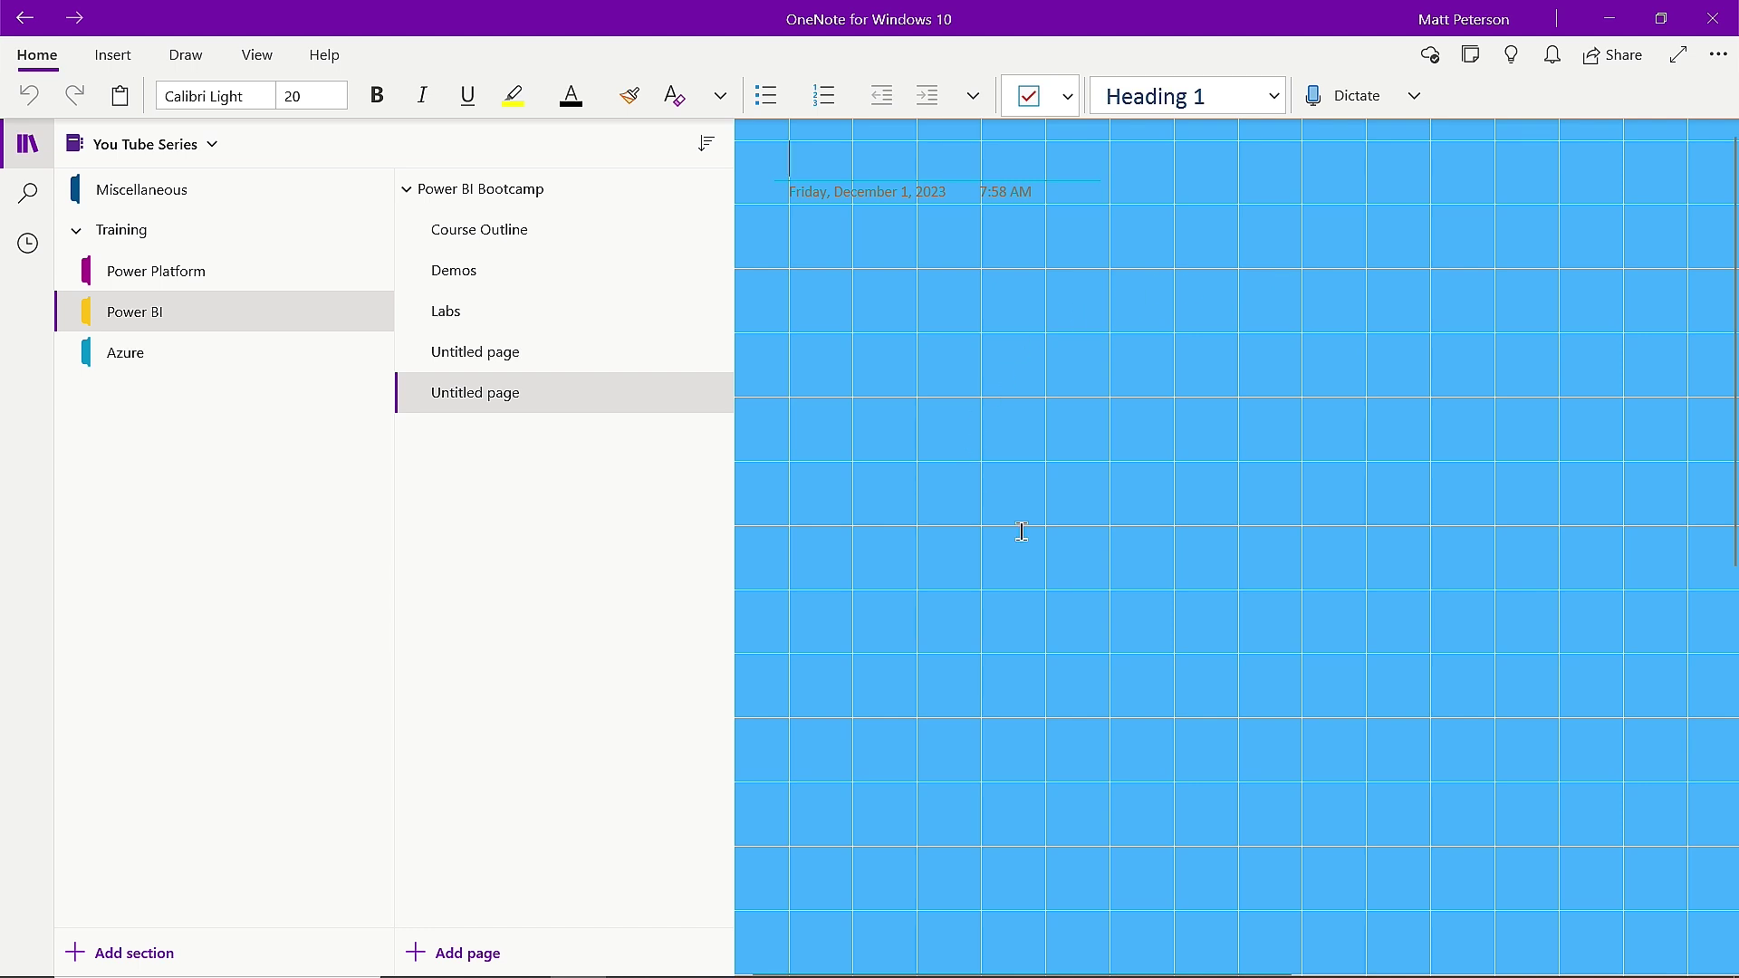
Add a password to the Power BI section through Password Protection, entering and confirming it.
right_click(166, 317)
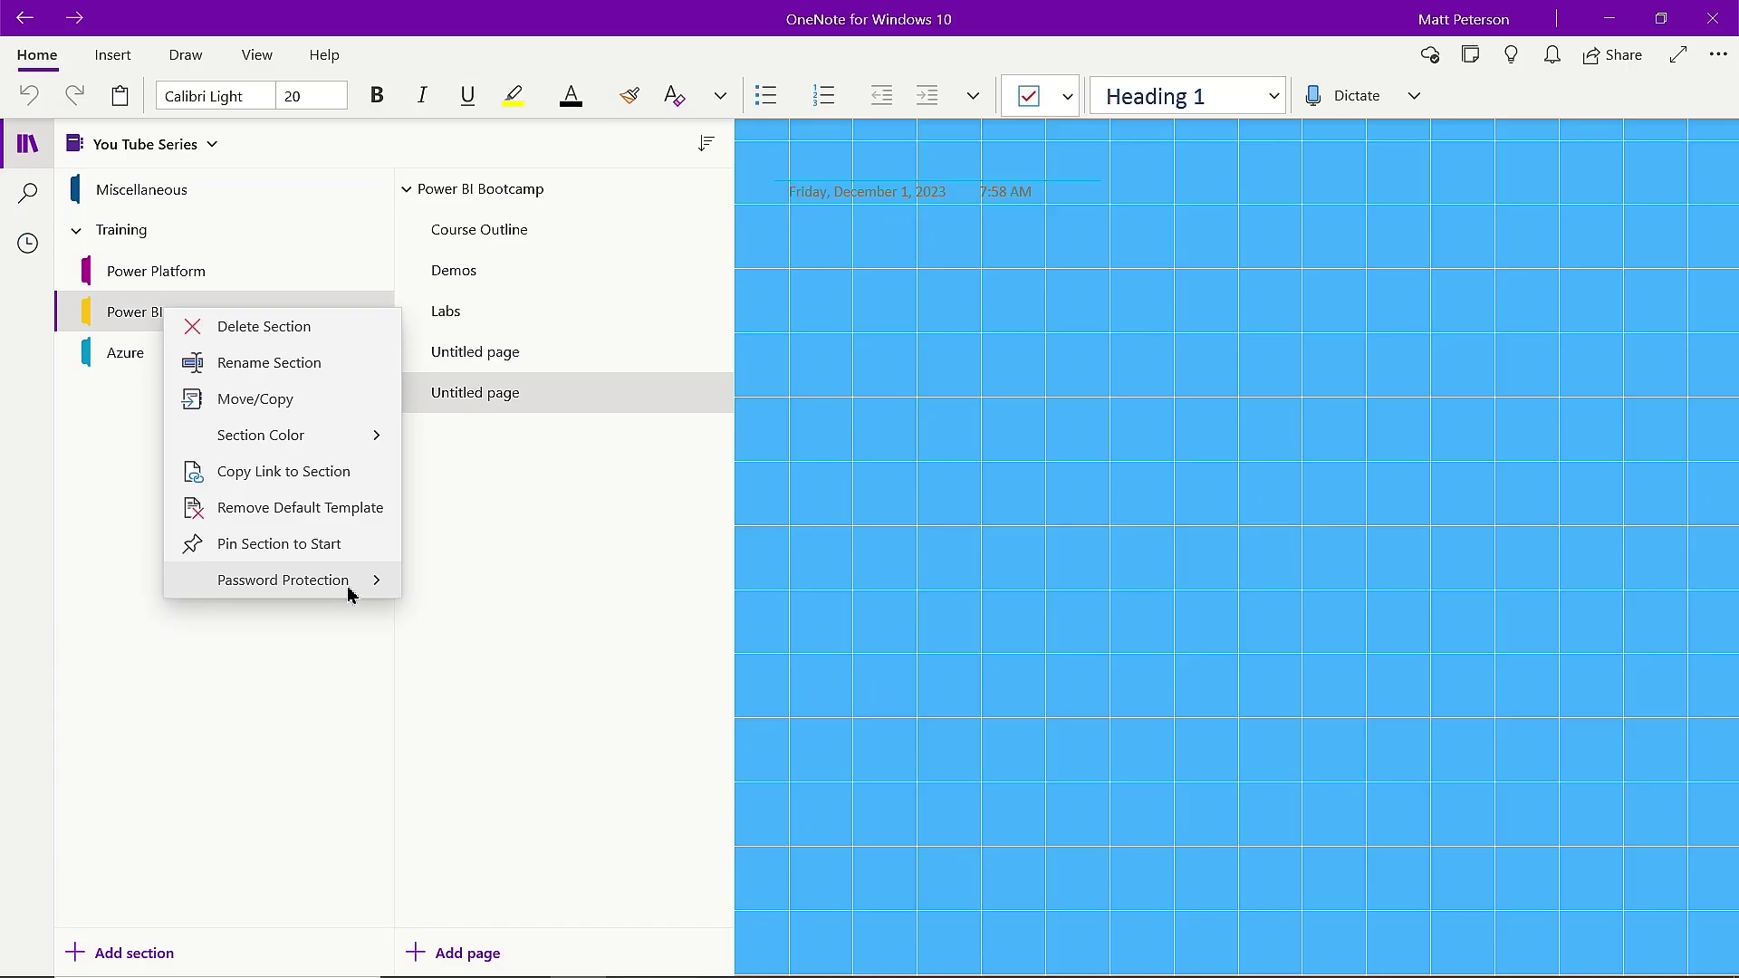
click(349, 590)
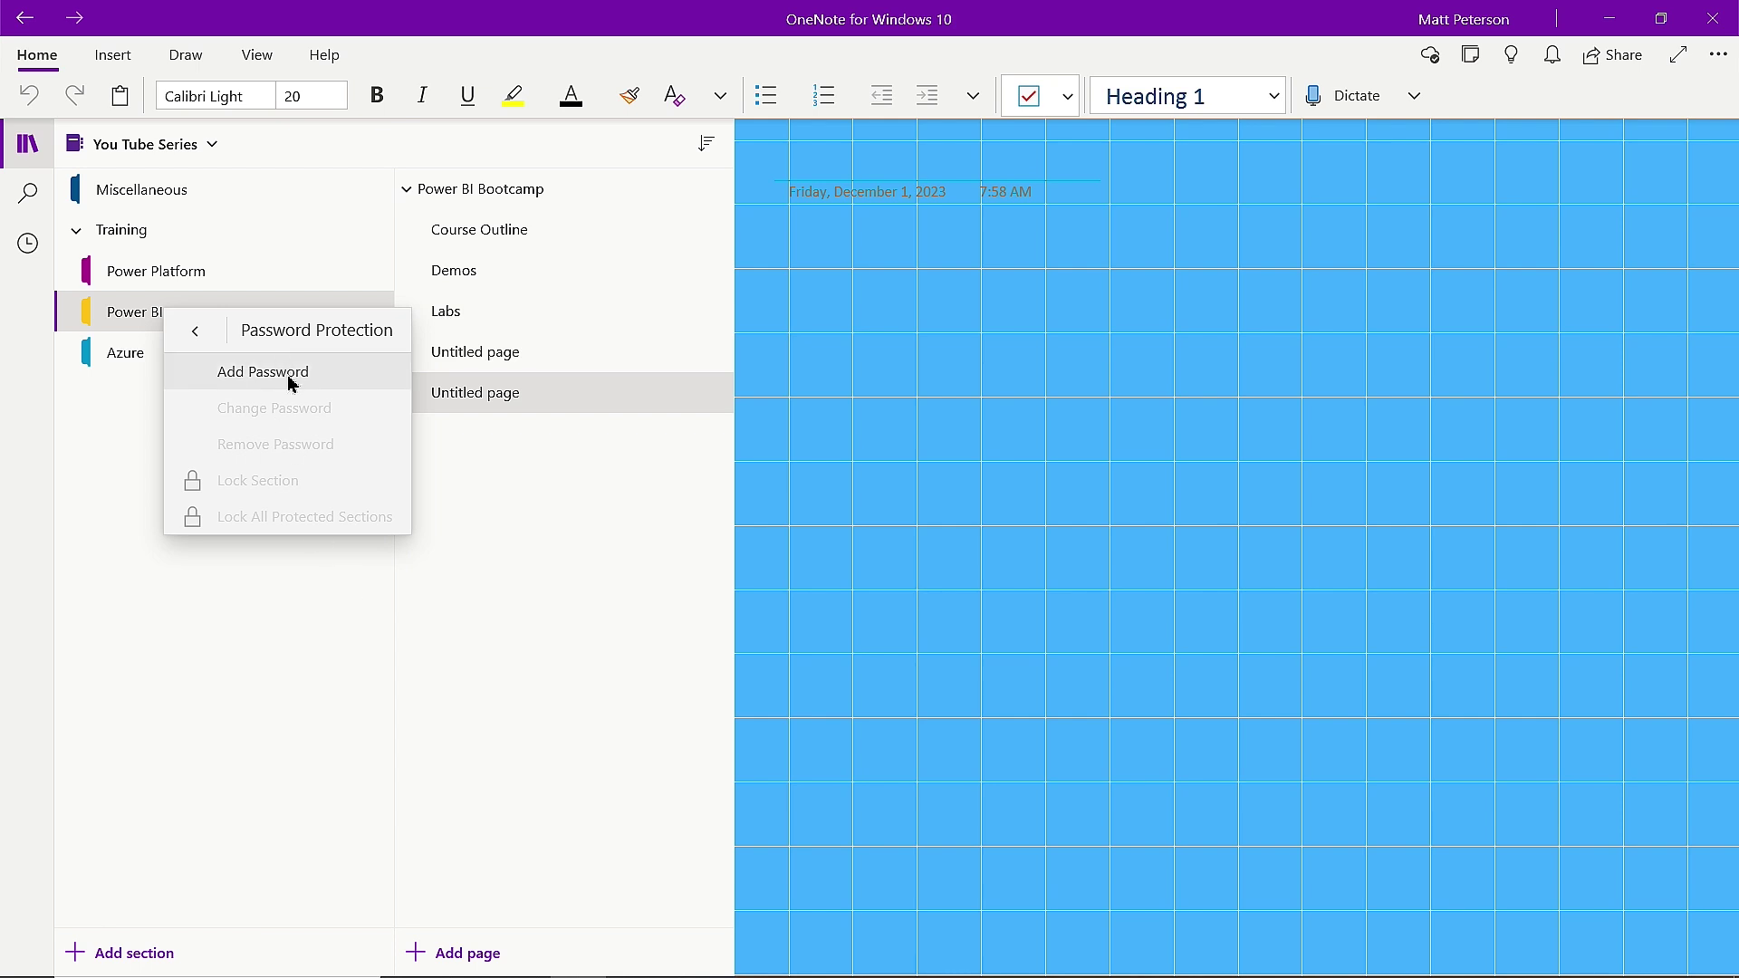
click(291, 384)
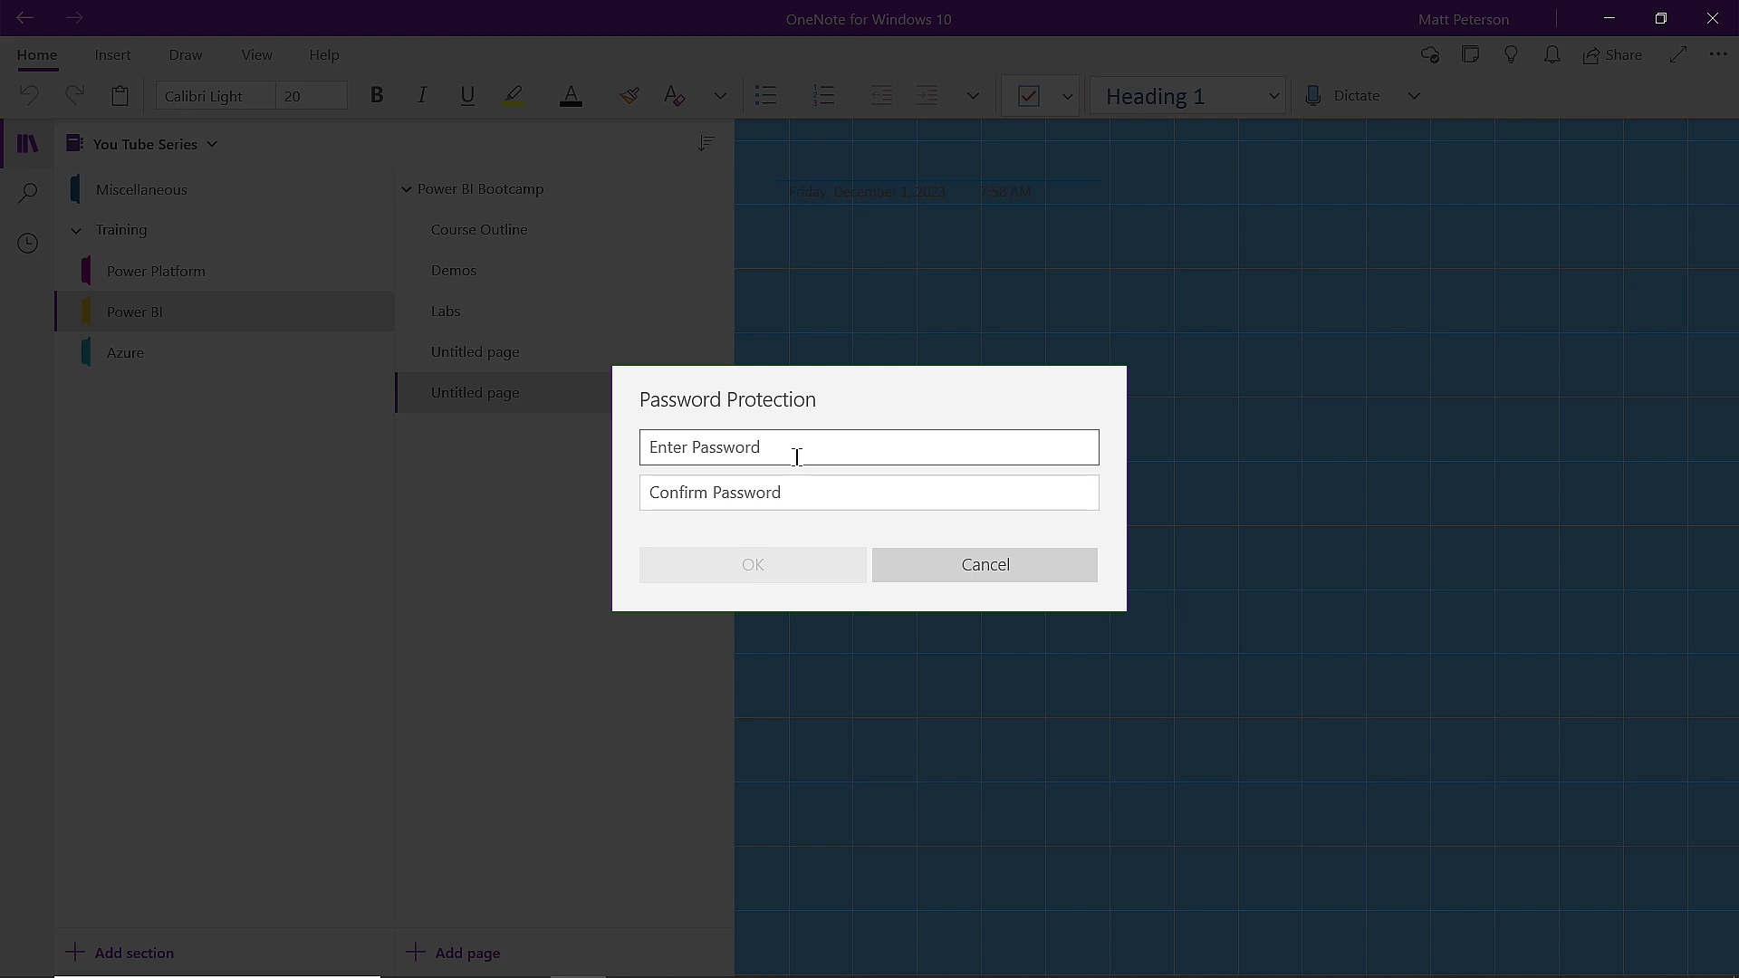
text(1234)
click(817, 494)
text(1234)
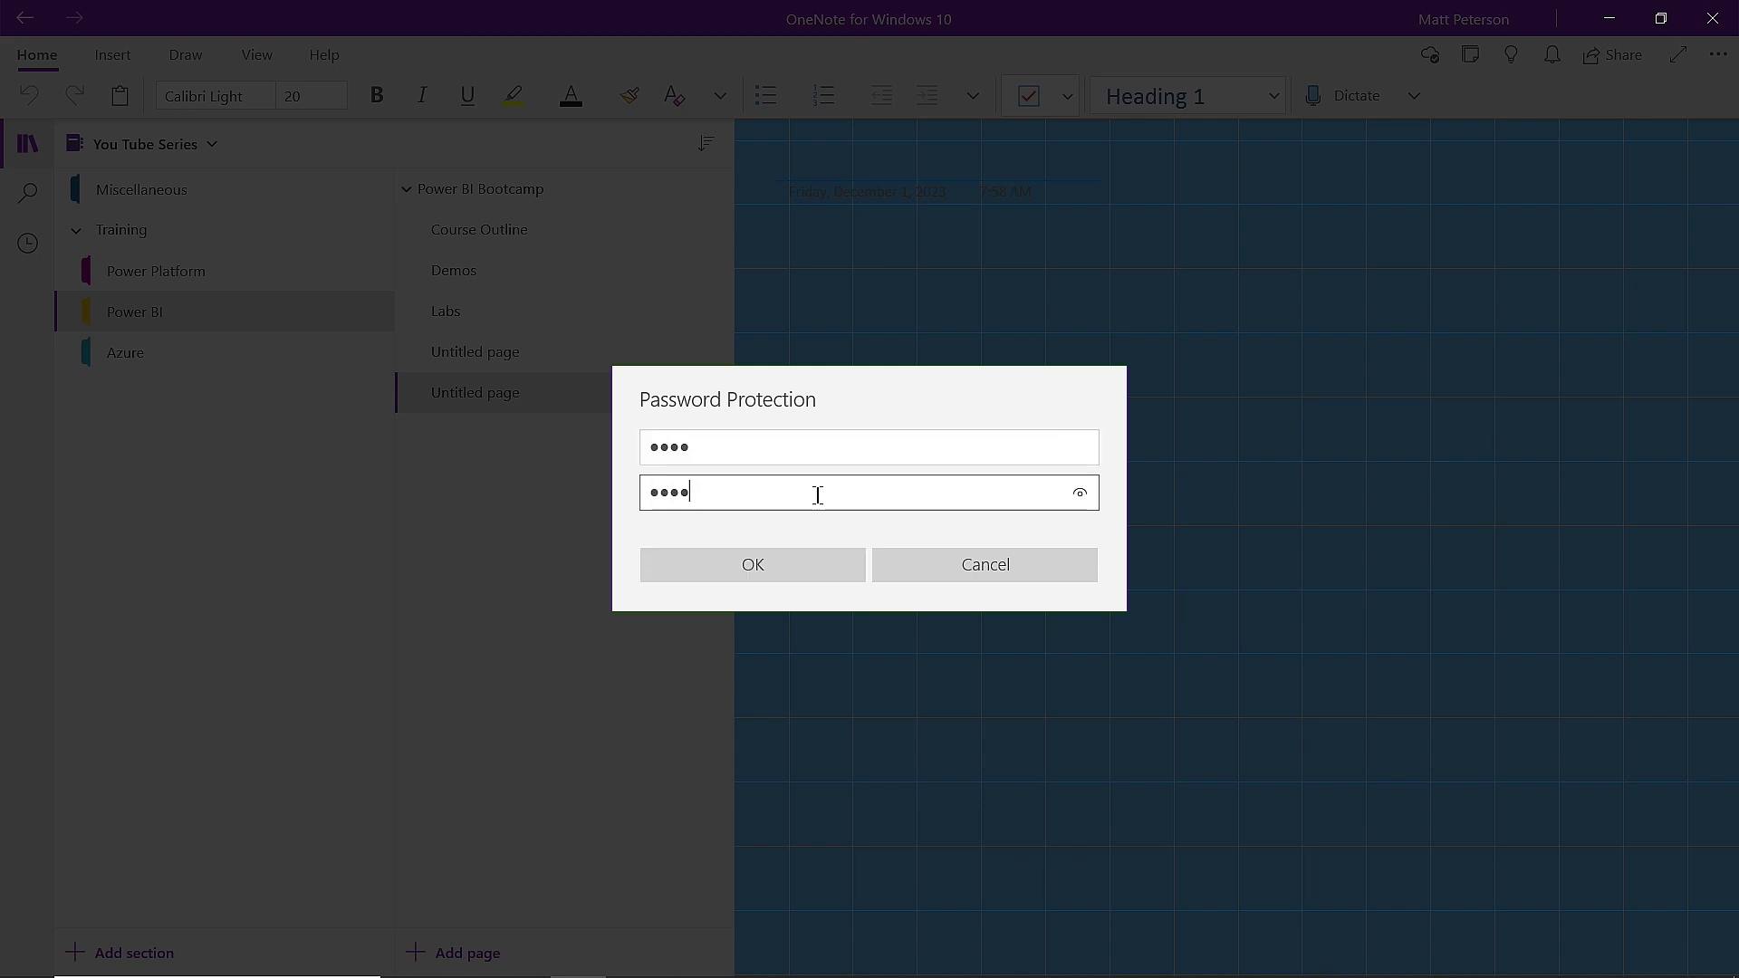
click(815, 555)
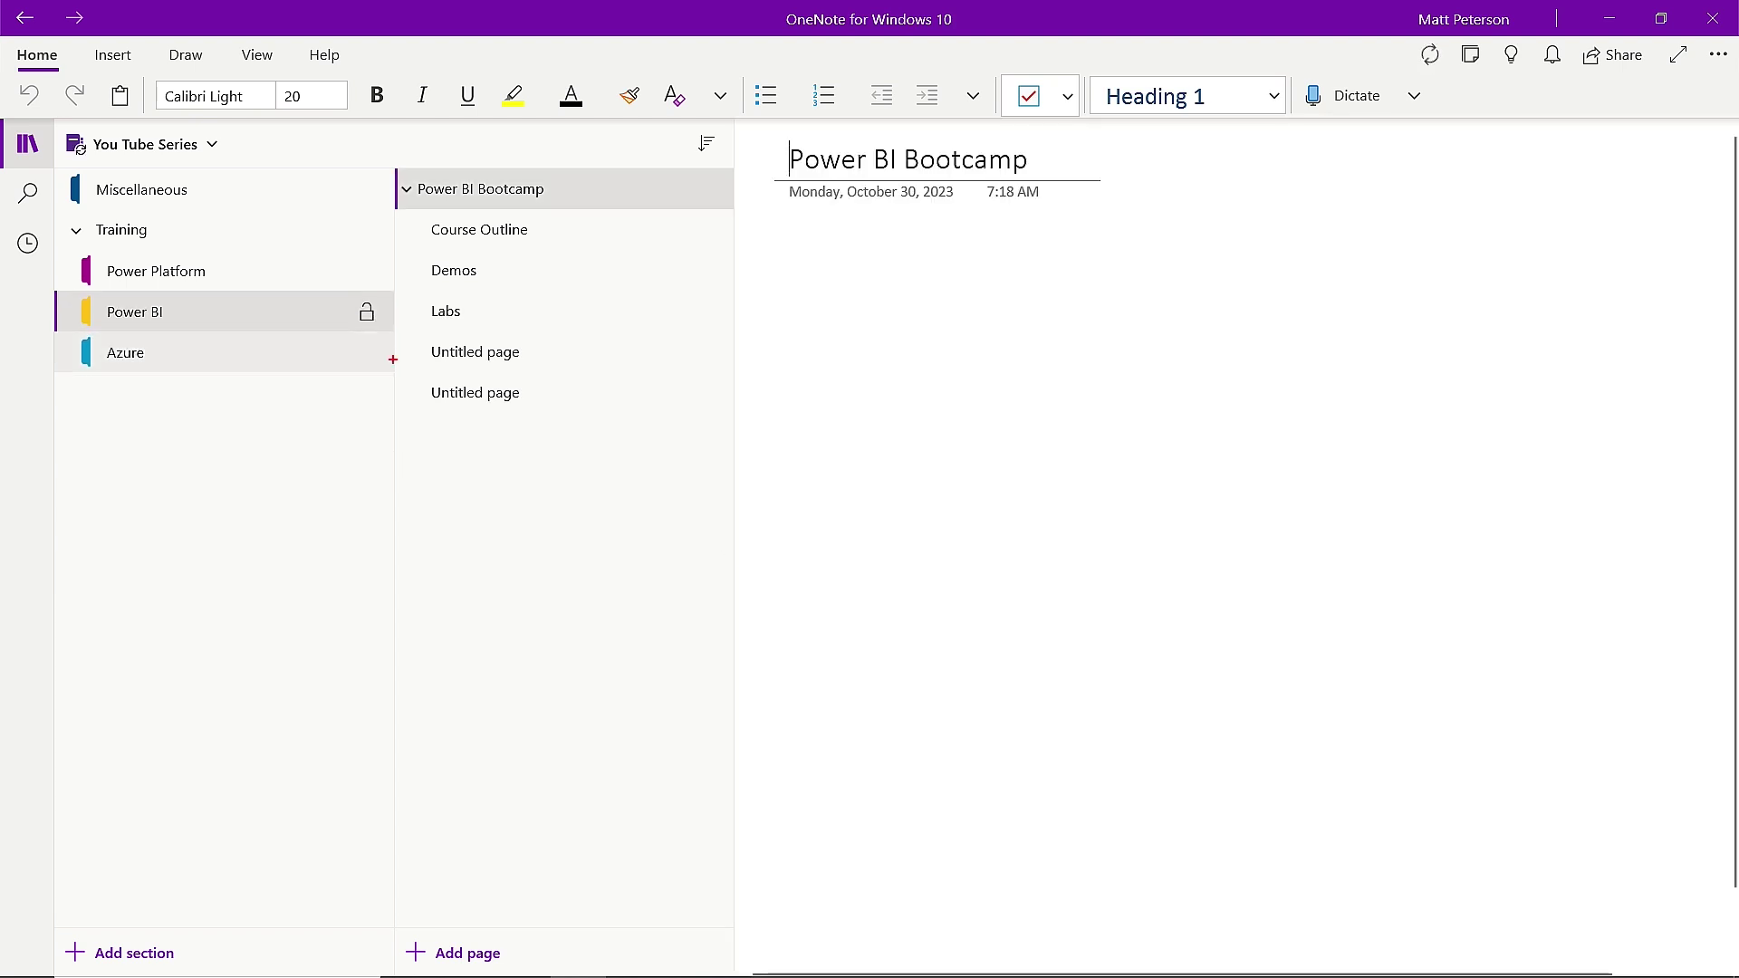
drag(381, 318, 722, 646)
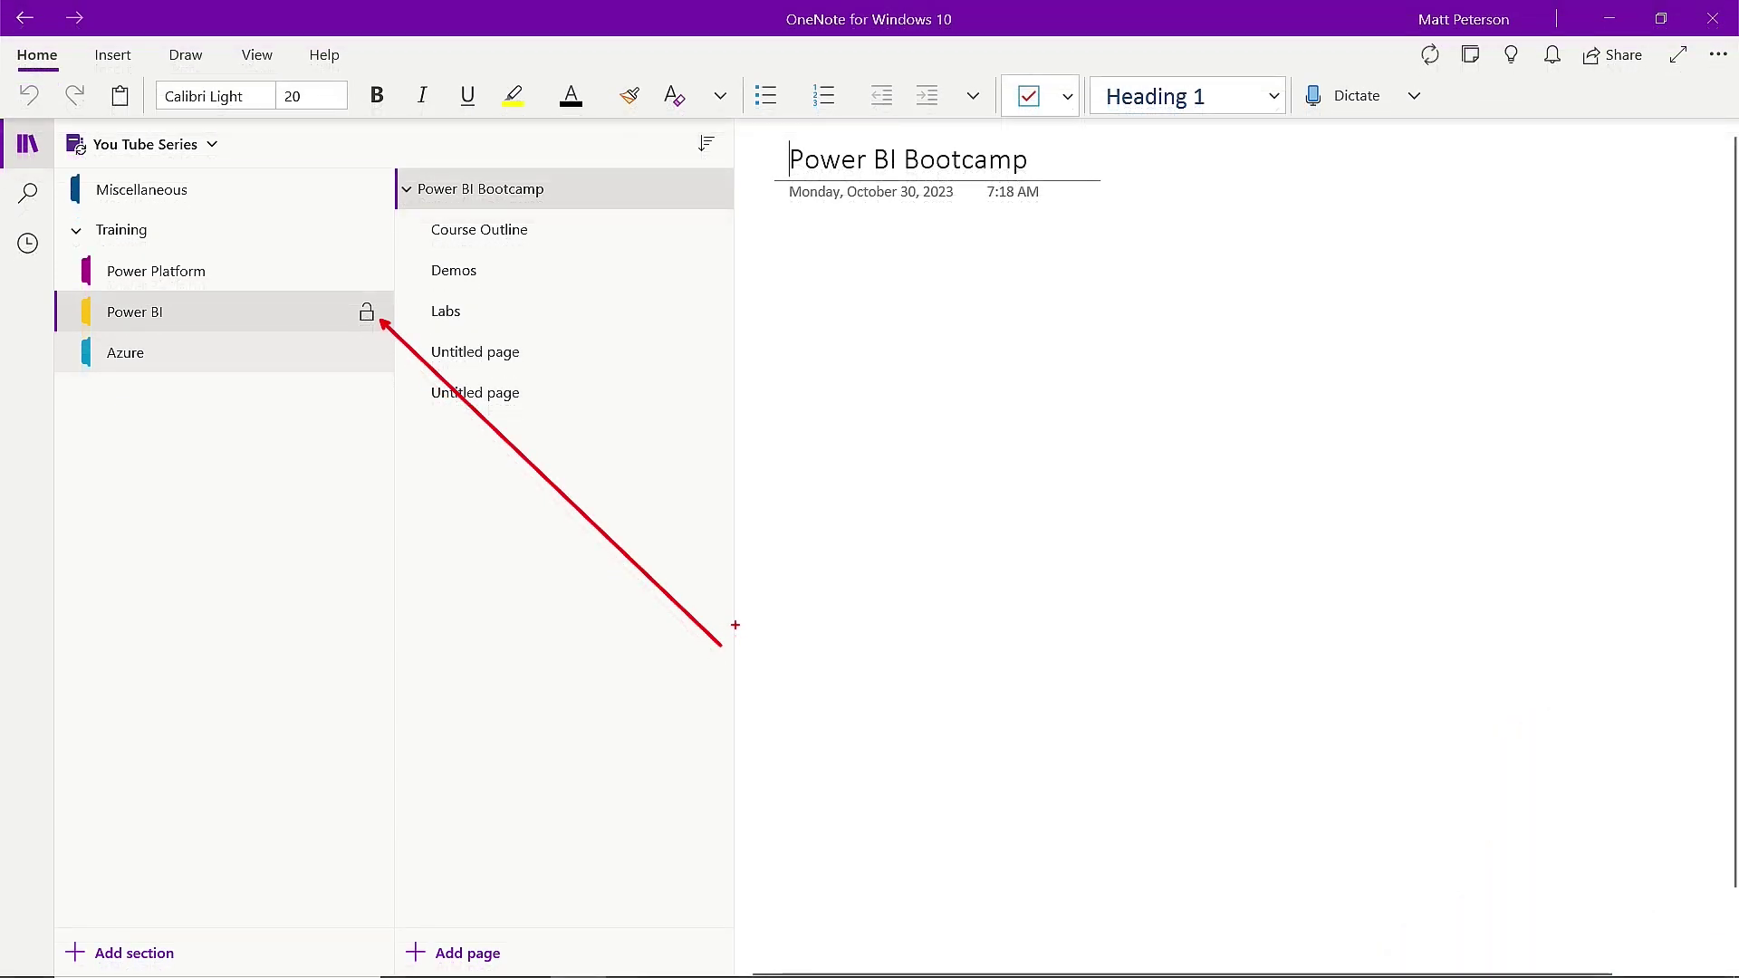
key(Return)
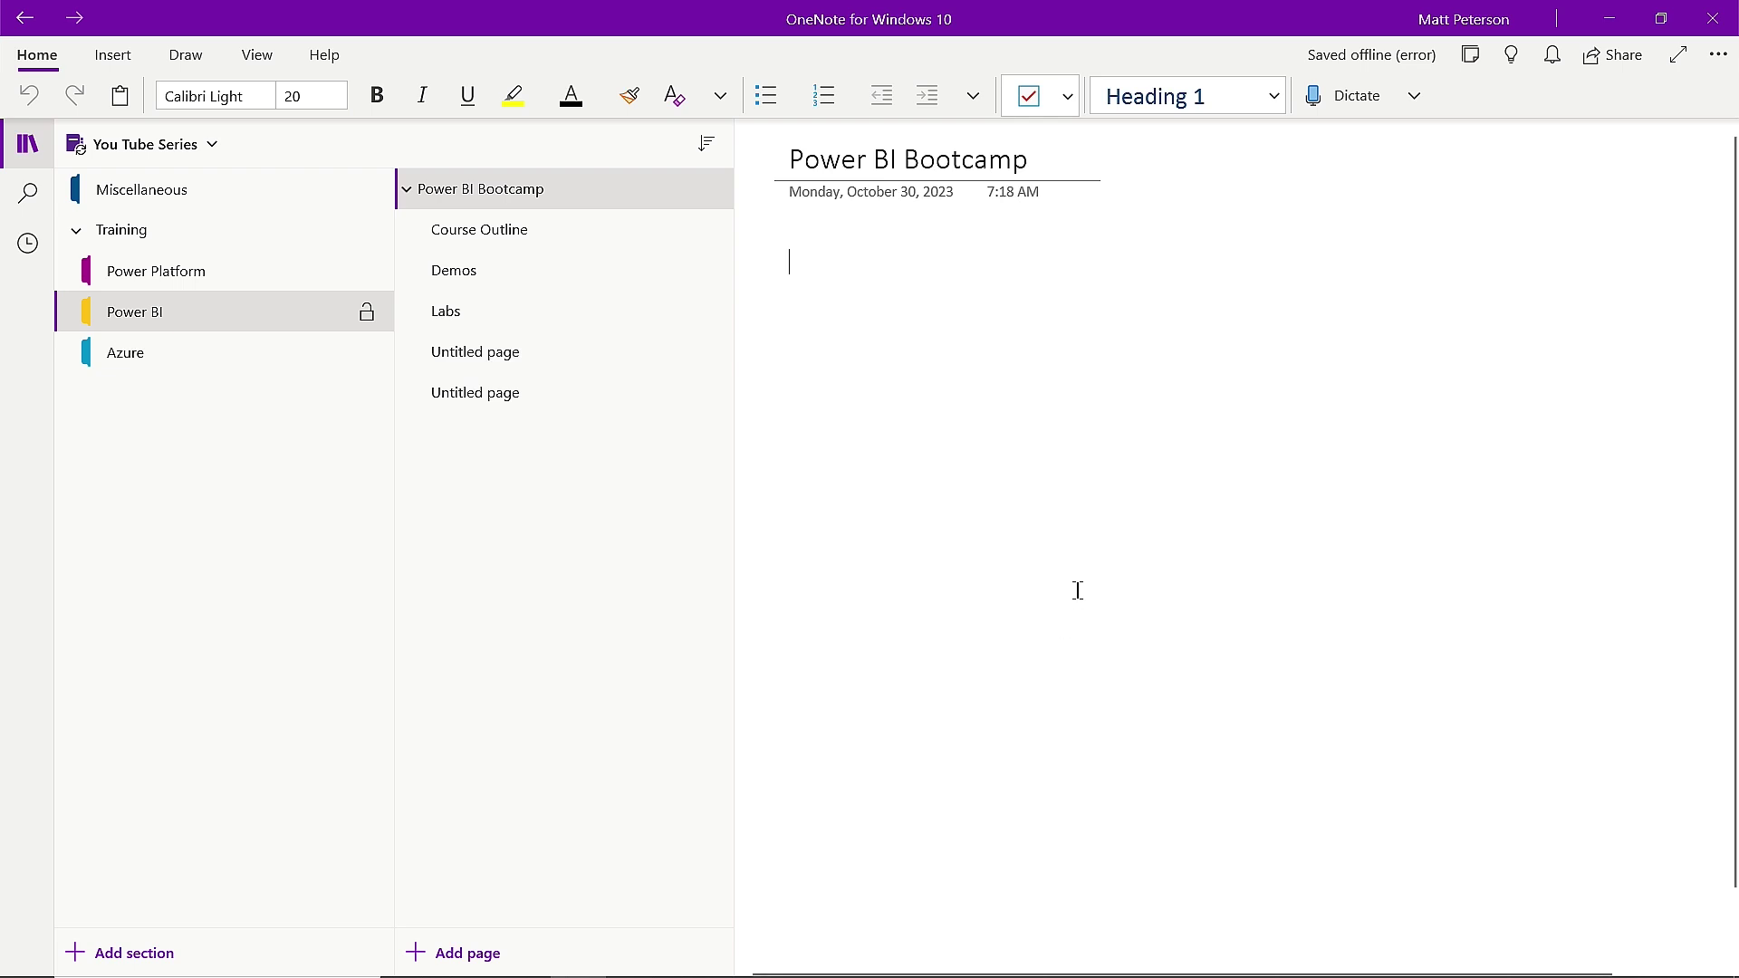
click(1394, 60)
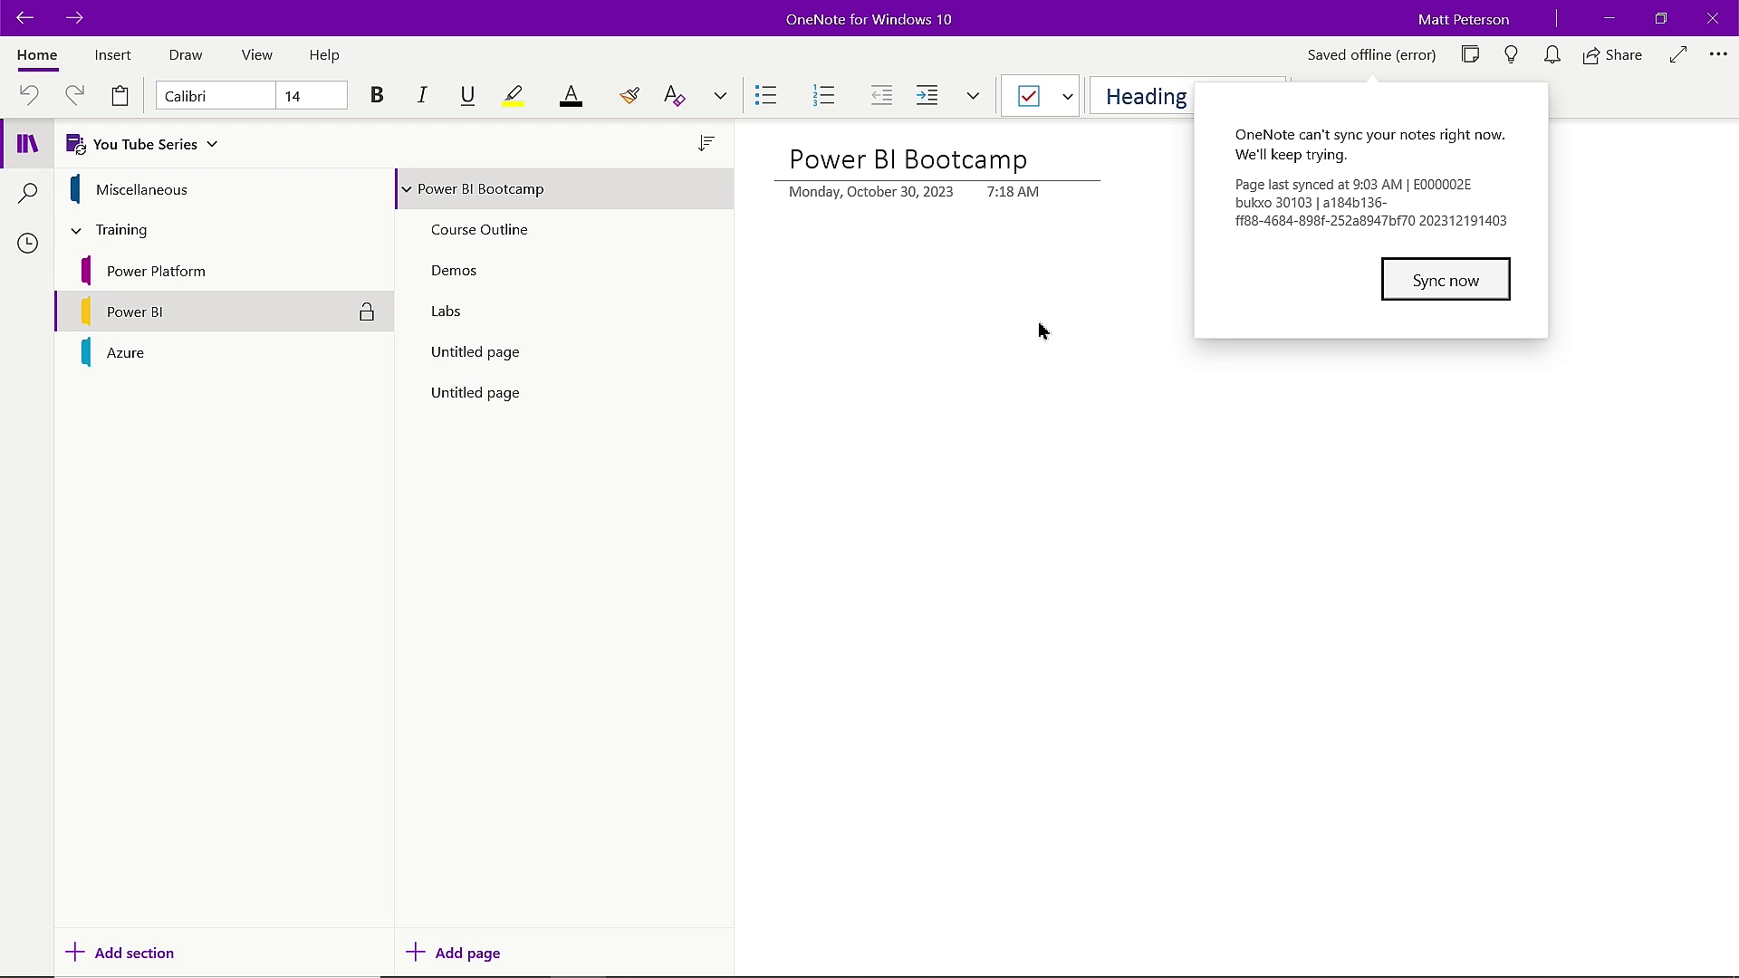
click(1067, 319)
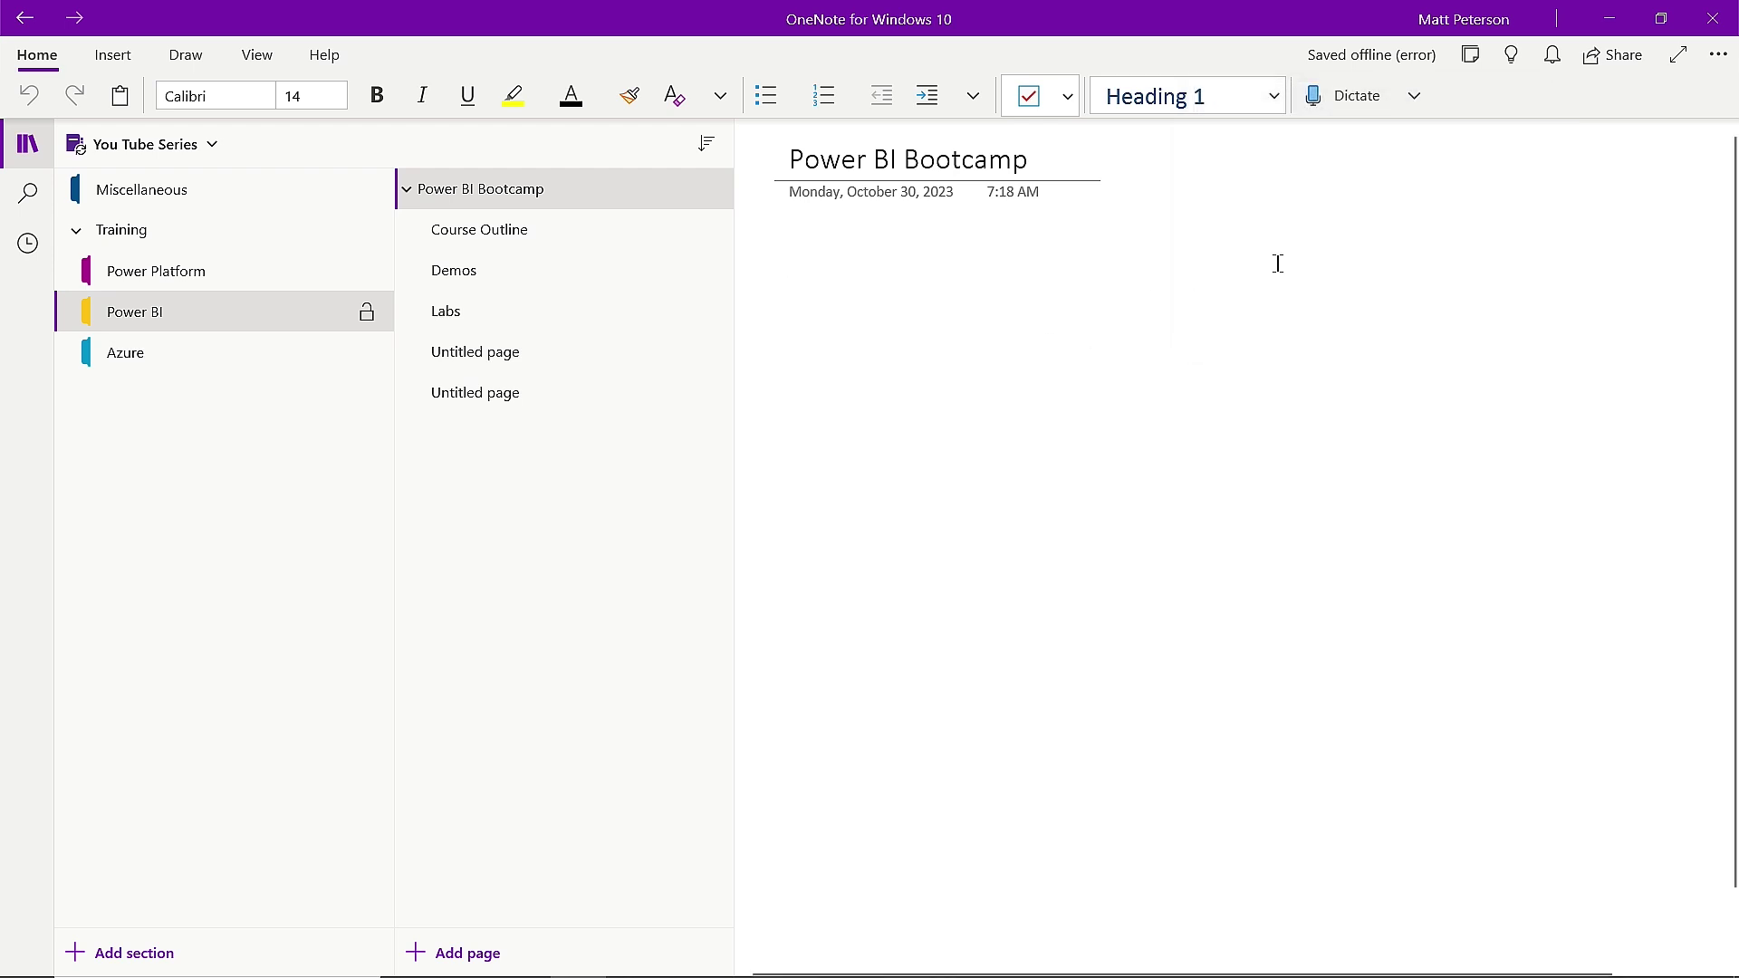
Run Sync This Notebook on the You Tube Series notebook.
right_click(100, 154)
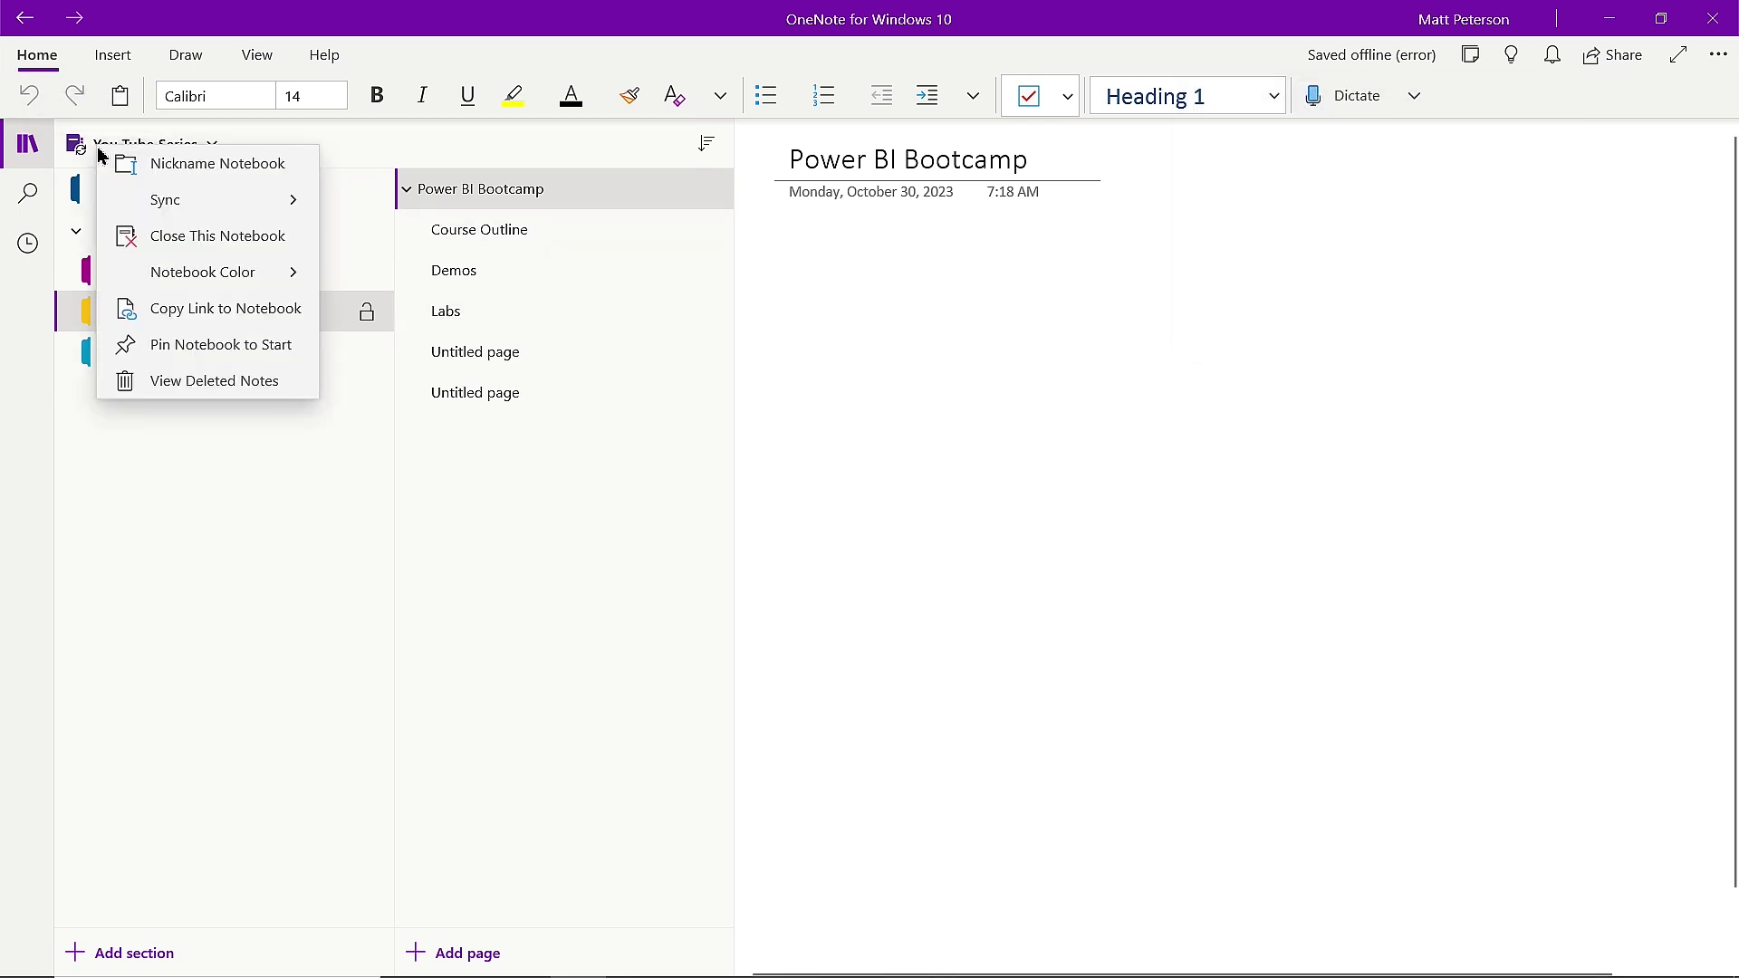
click(264, 212)
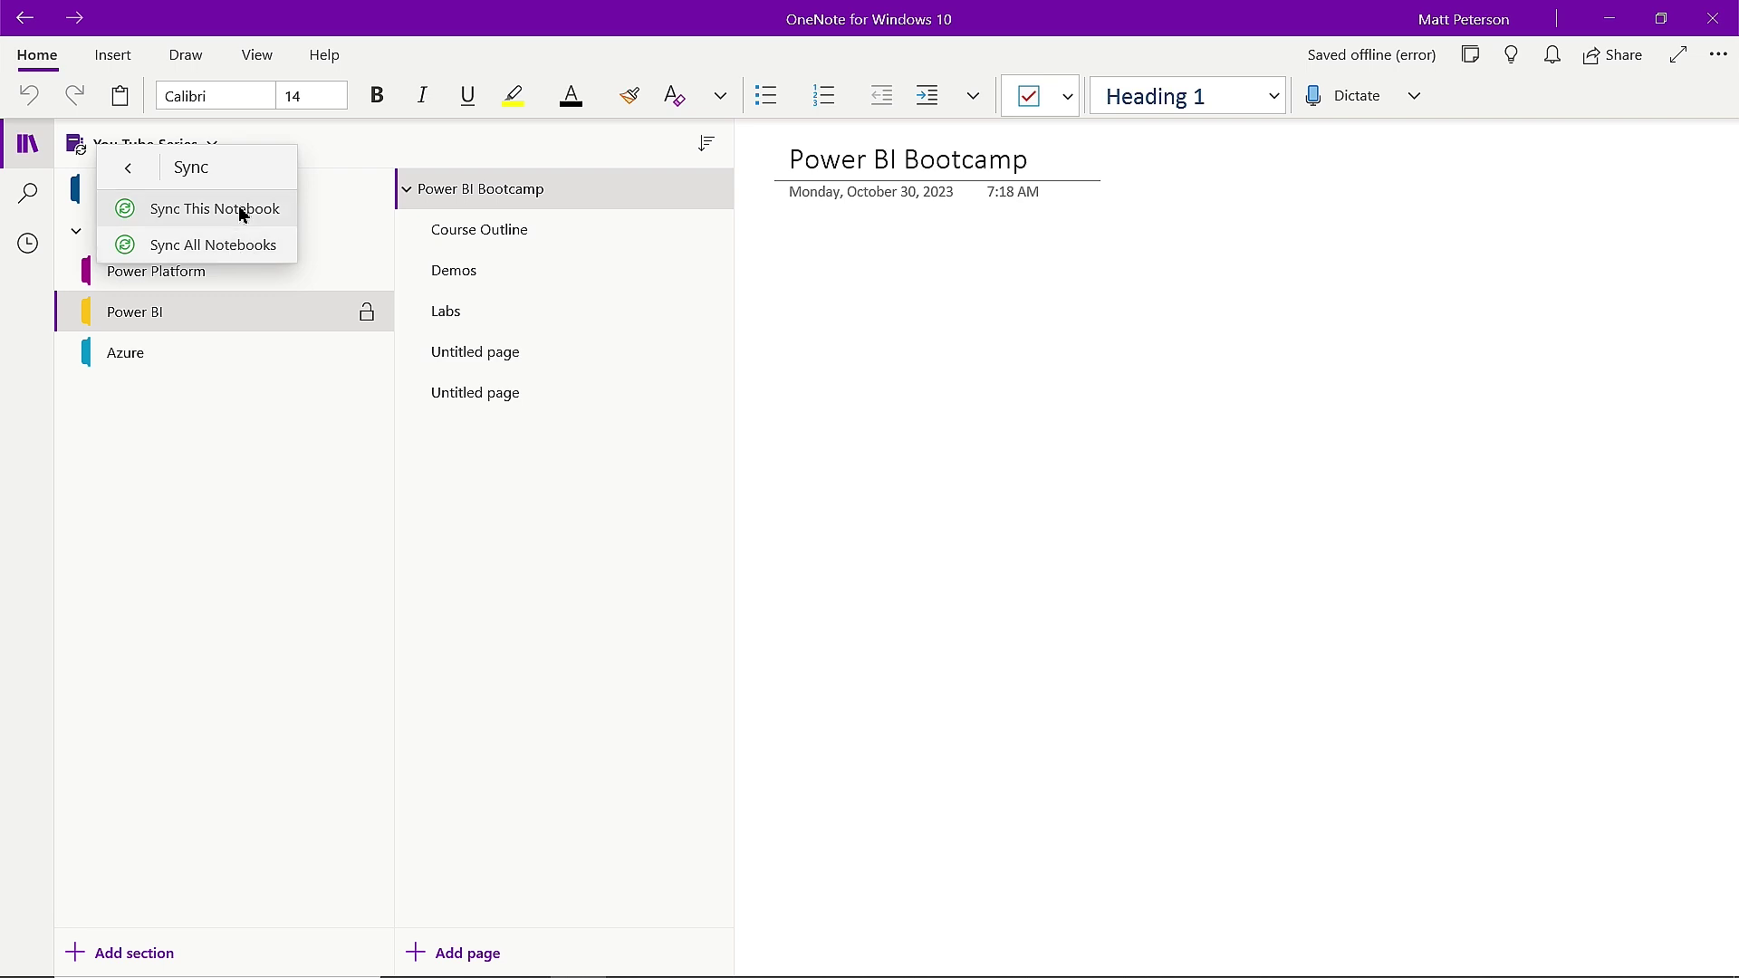
click(241, 214)
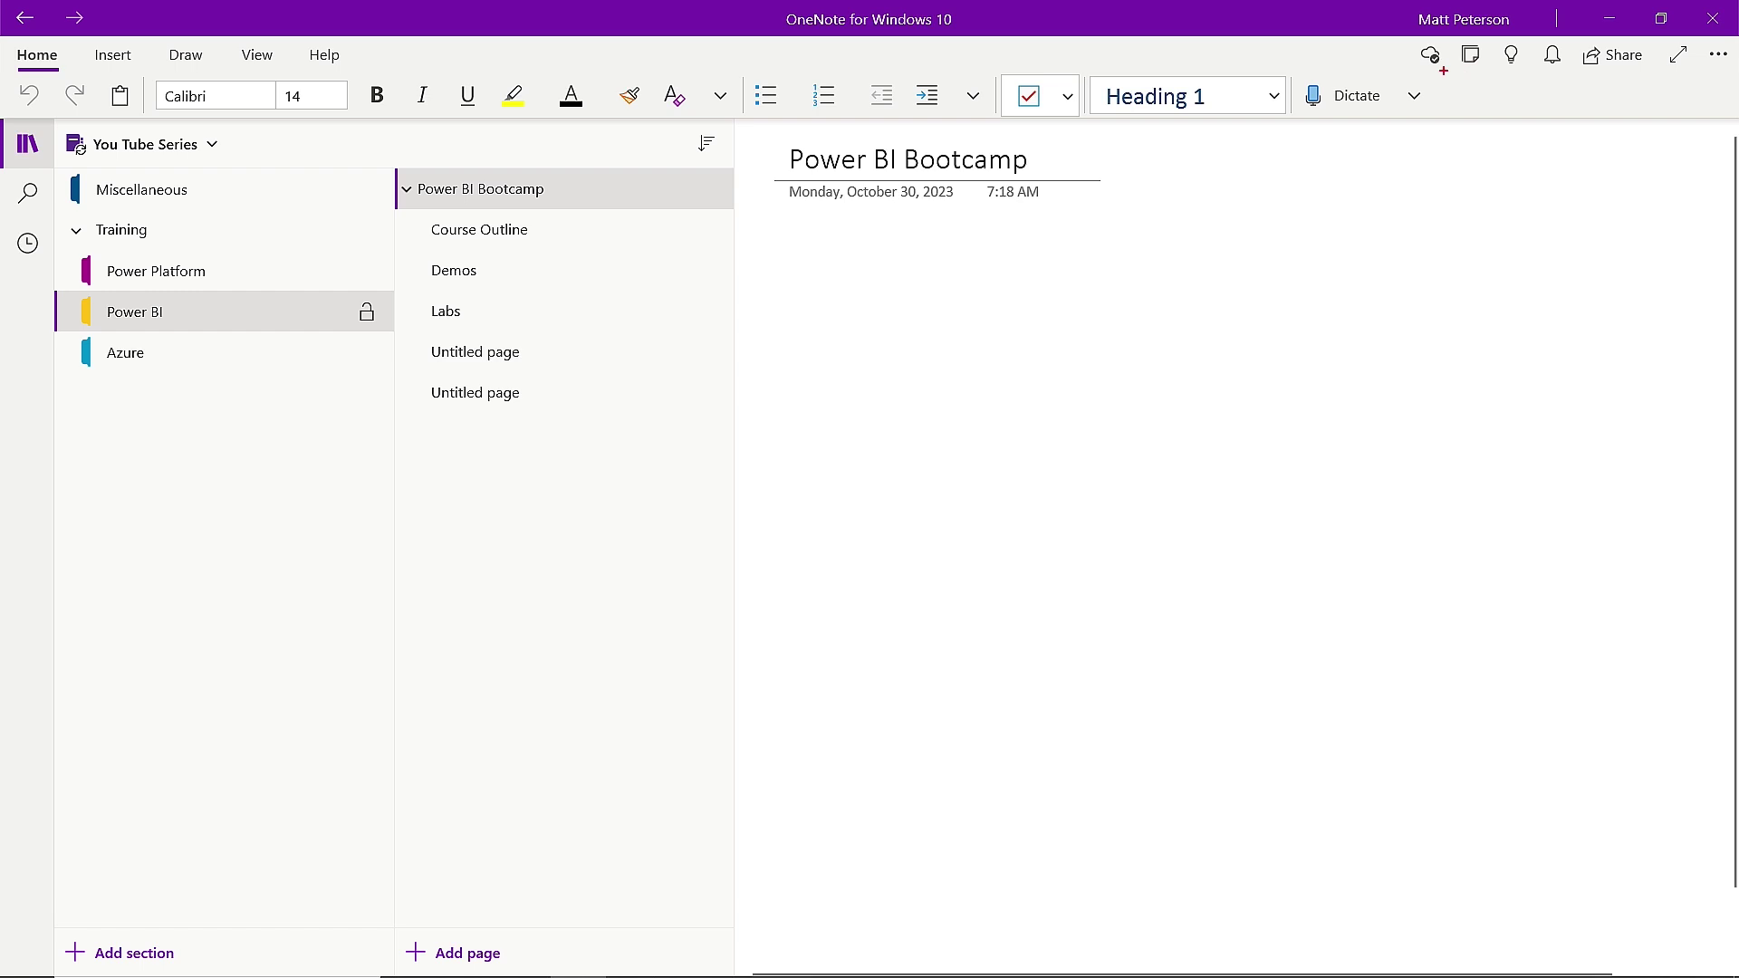
Mark up parts of the screen, then bring up the Share pane for You Tube Series.
drag(1446, 73, 1616, 217)
key(Escape)
key(ctrl+2)
drag(1581, 70, 1330, 374)
key(Escape)
click(1622, 60)
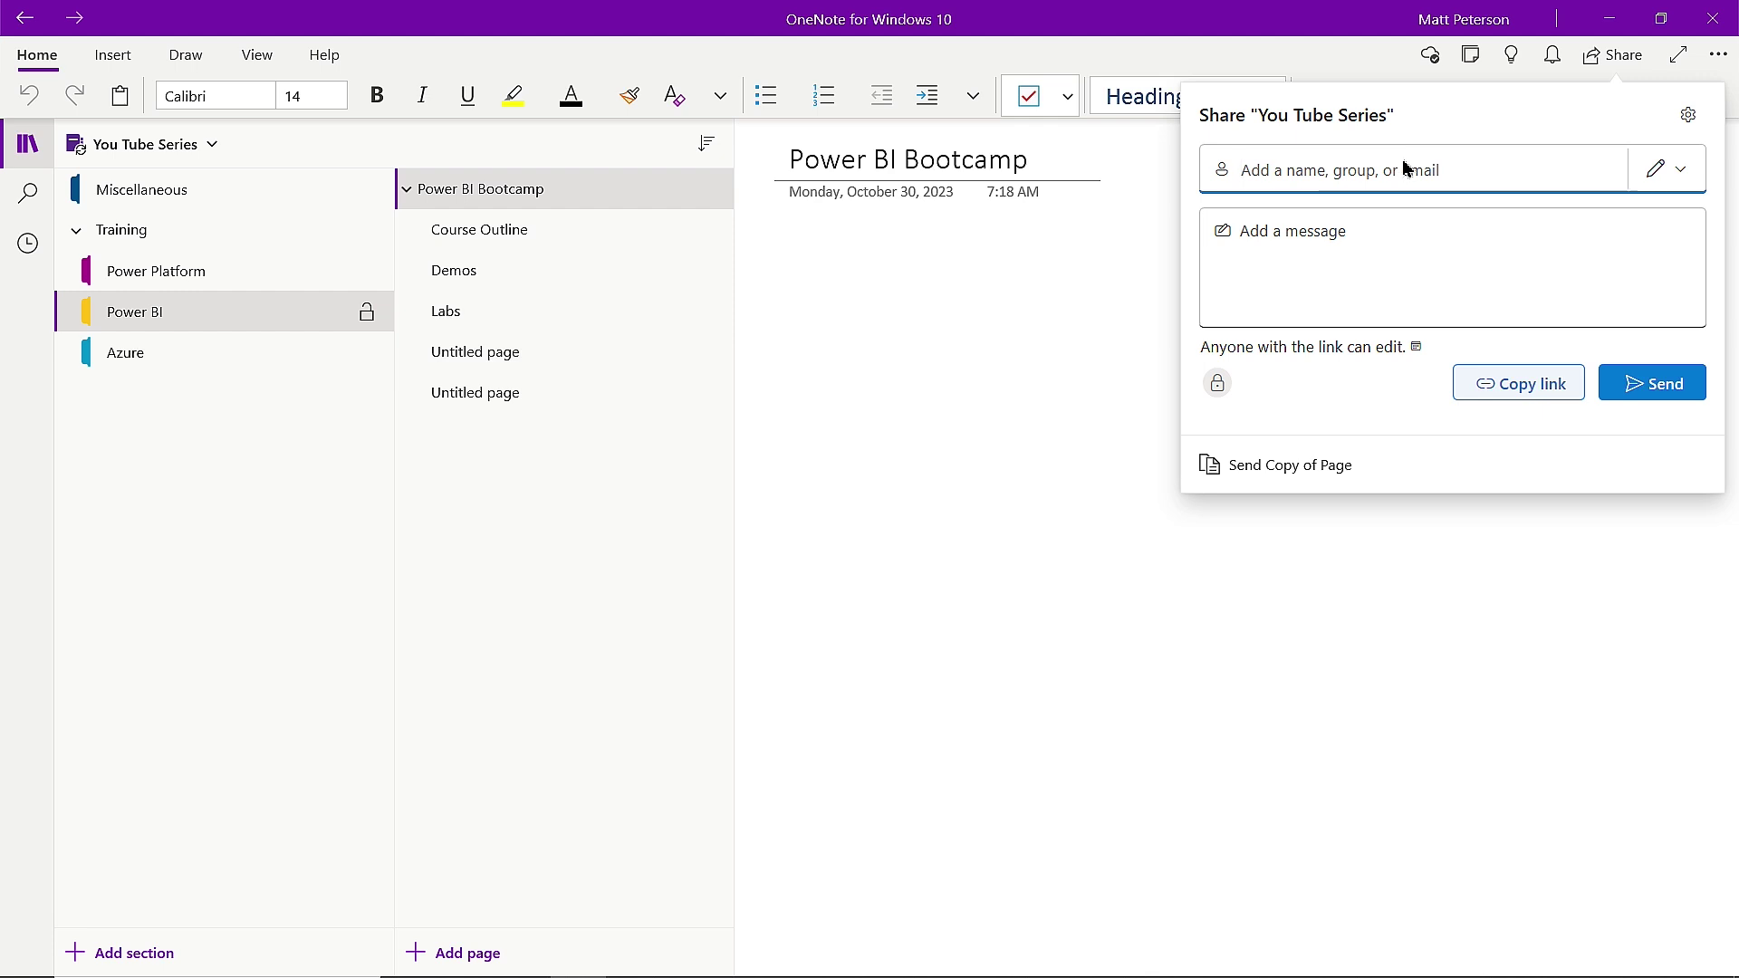
Enter a colleague's name, add the suggested person as recipient, and move to the message box.
text(allison)
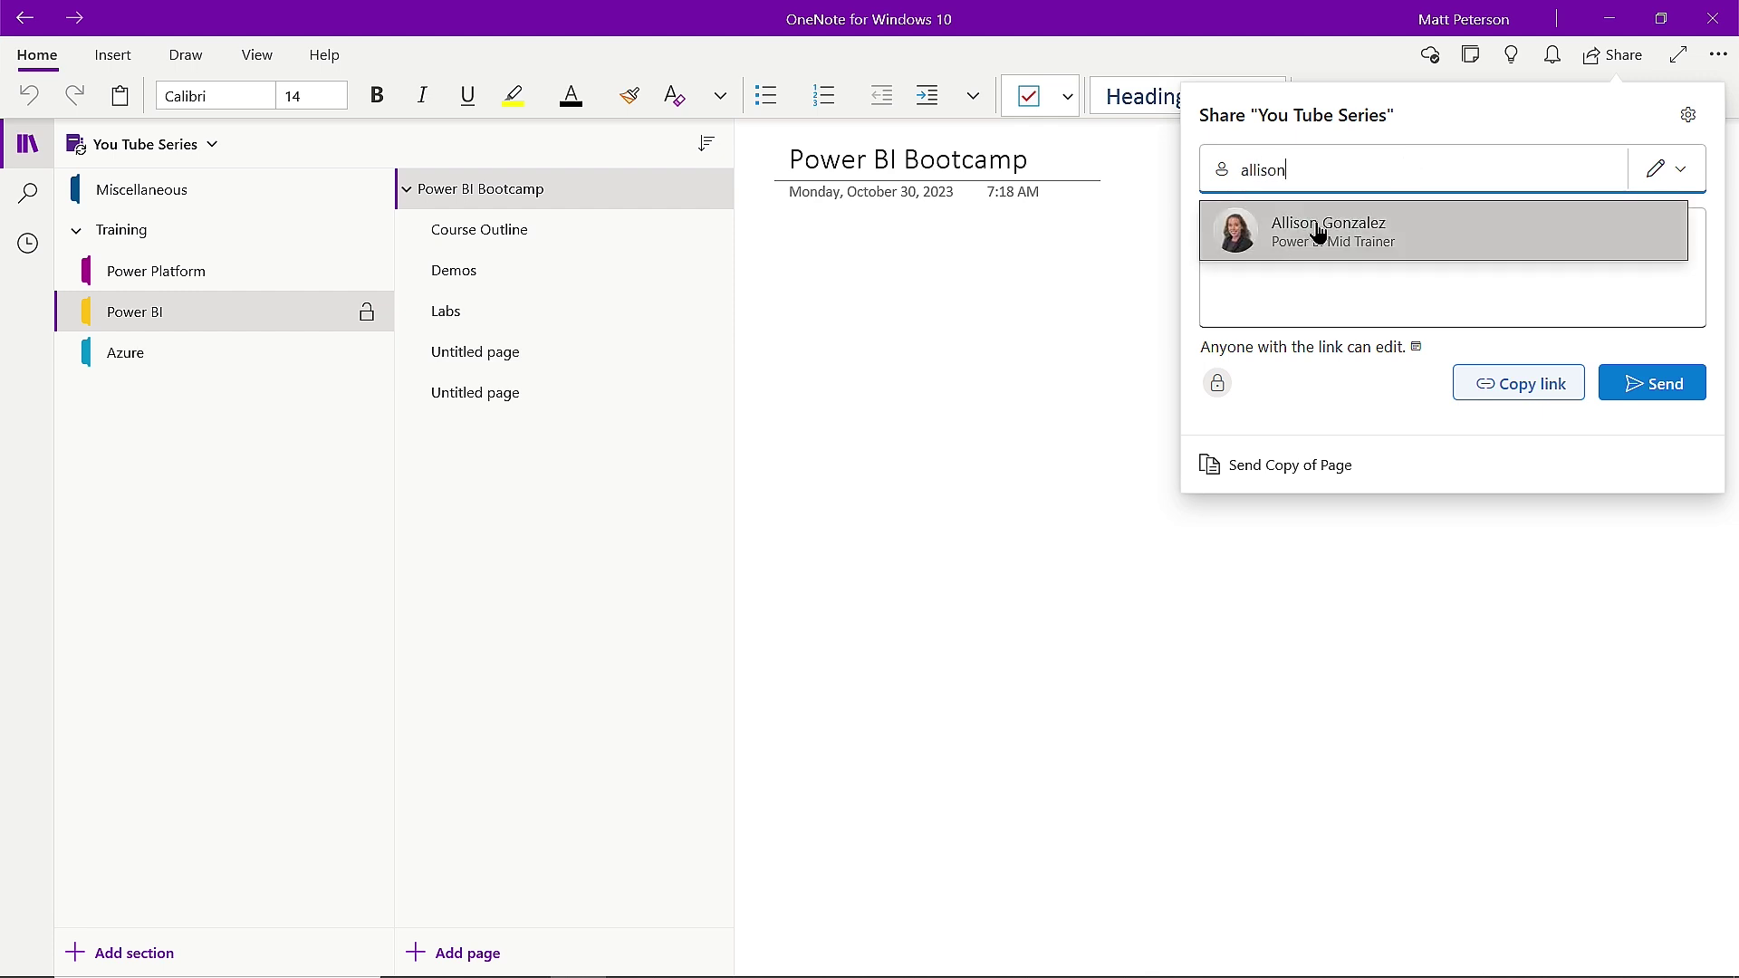
click(1317, 234)
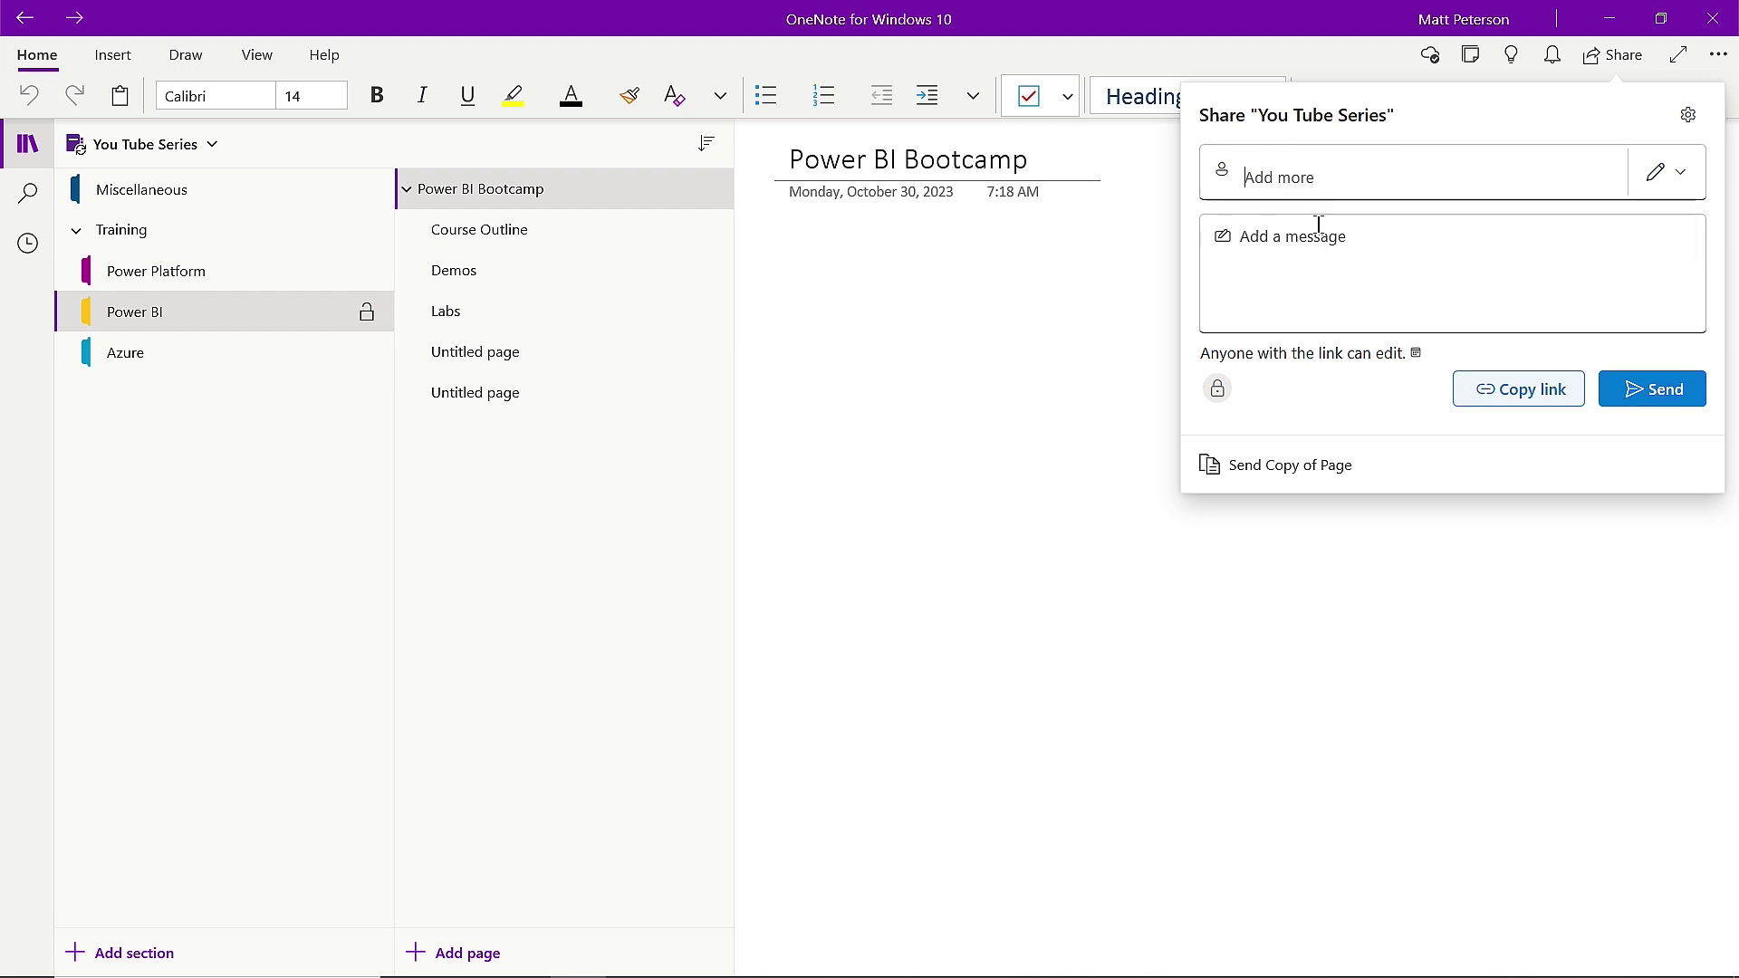
click(1352, 278)
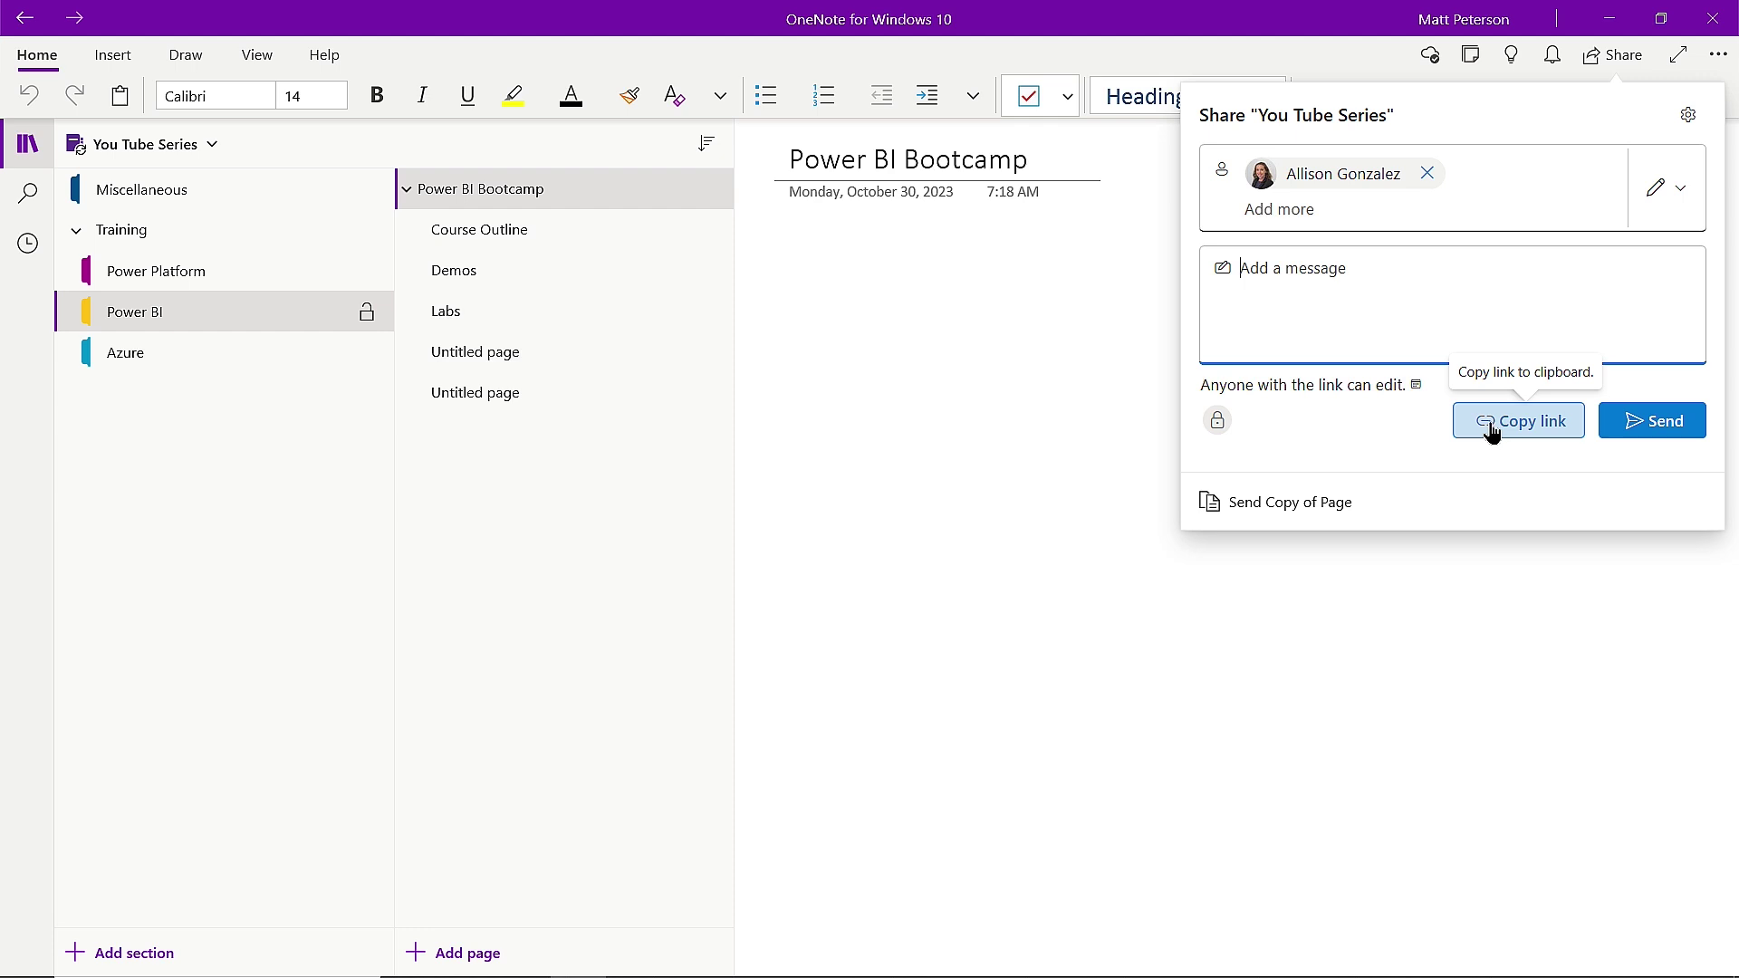
Compare the link audience options and restrict the sharing link to People you choose.
click(1365, 389)
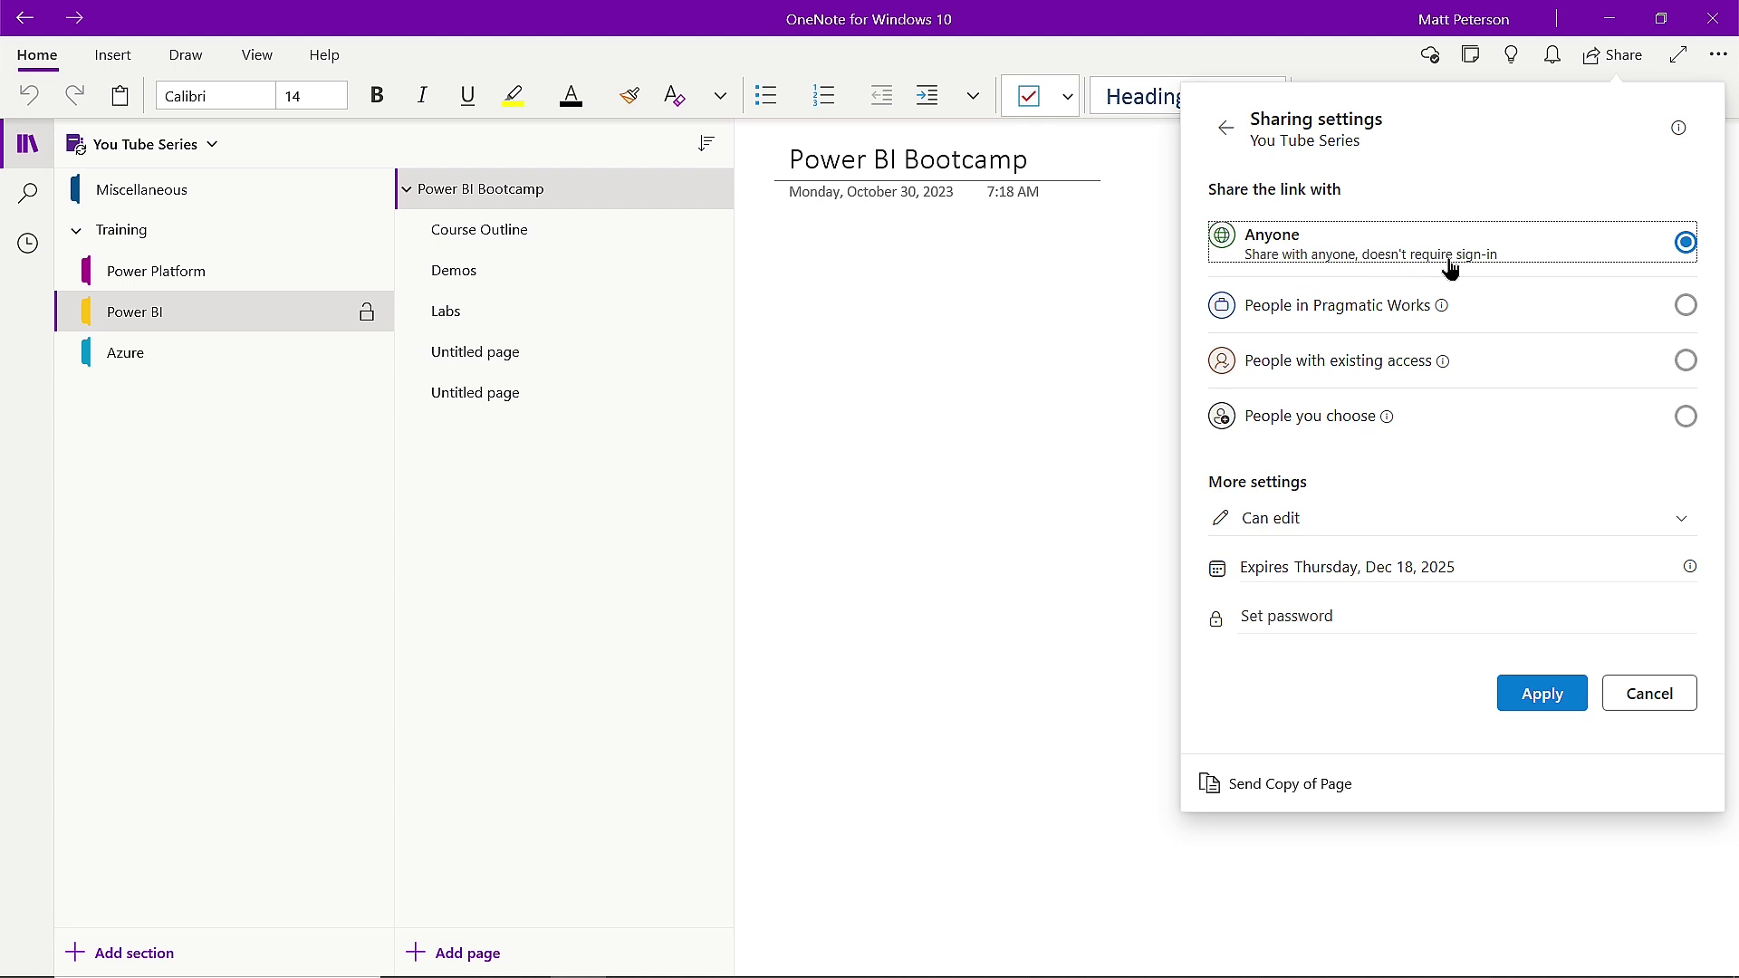
click(1306, 312)
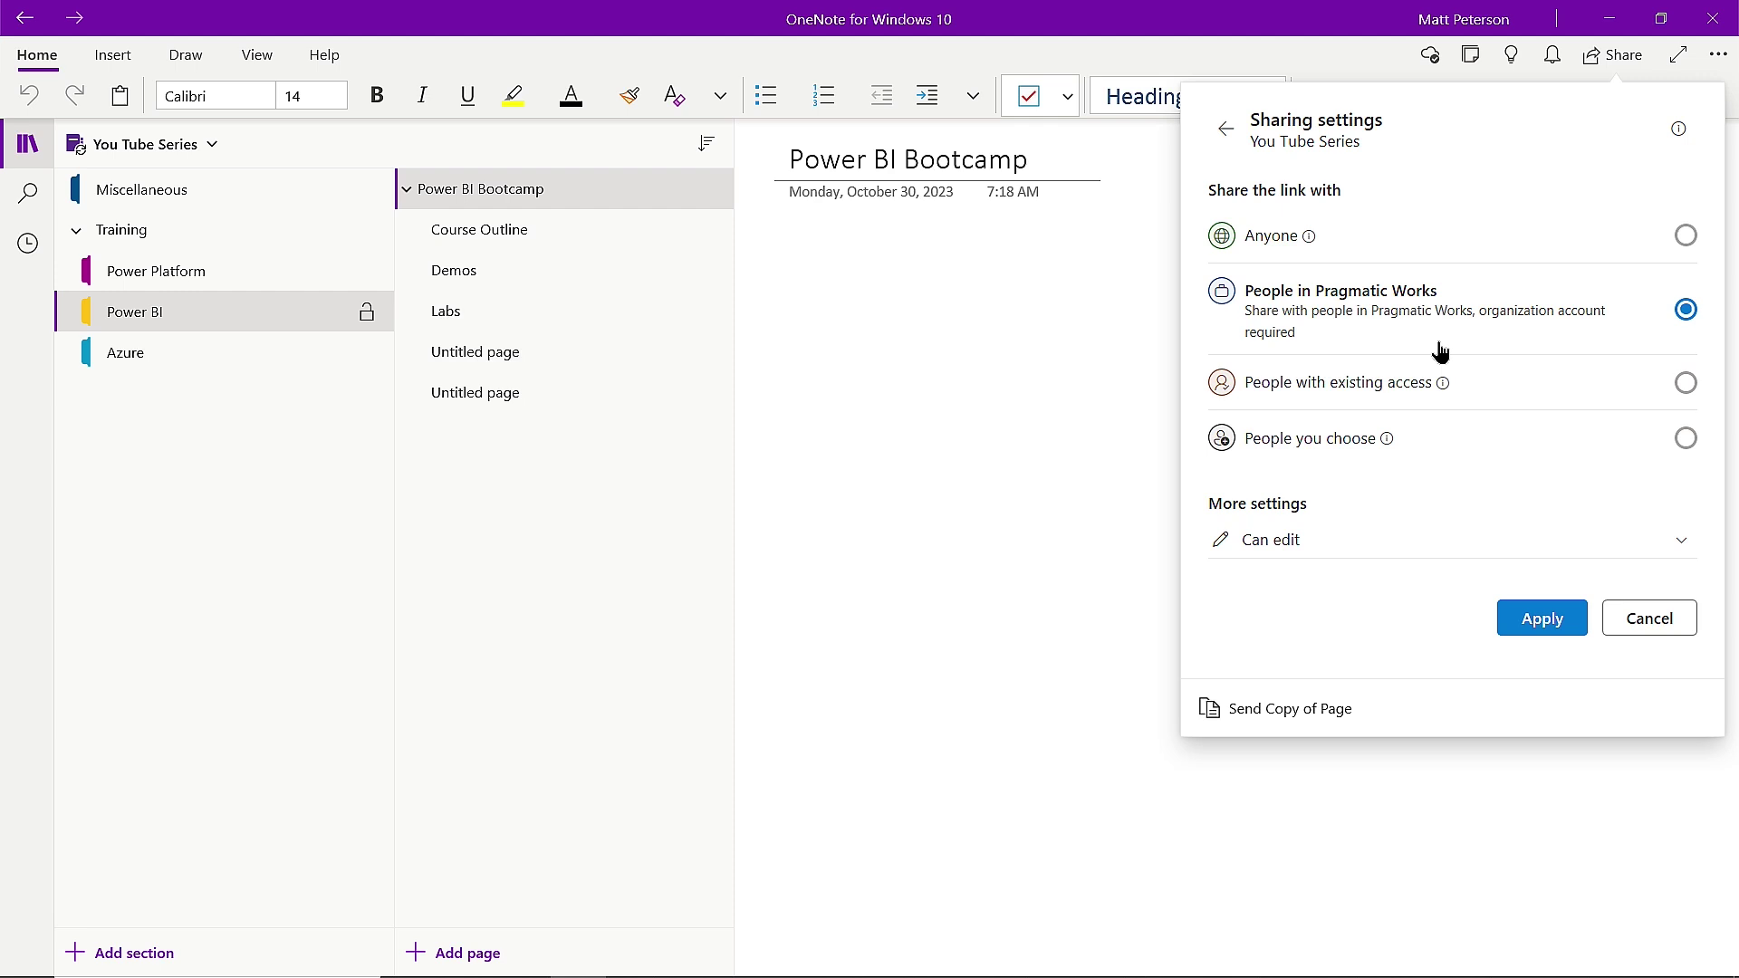
click(1415, 398)
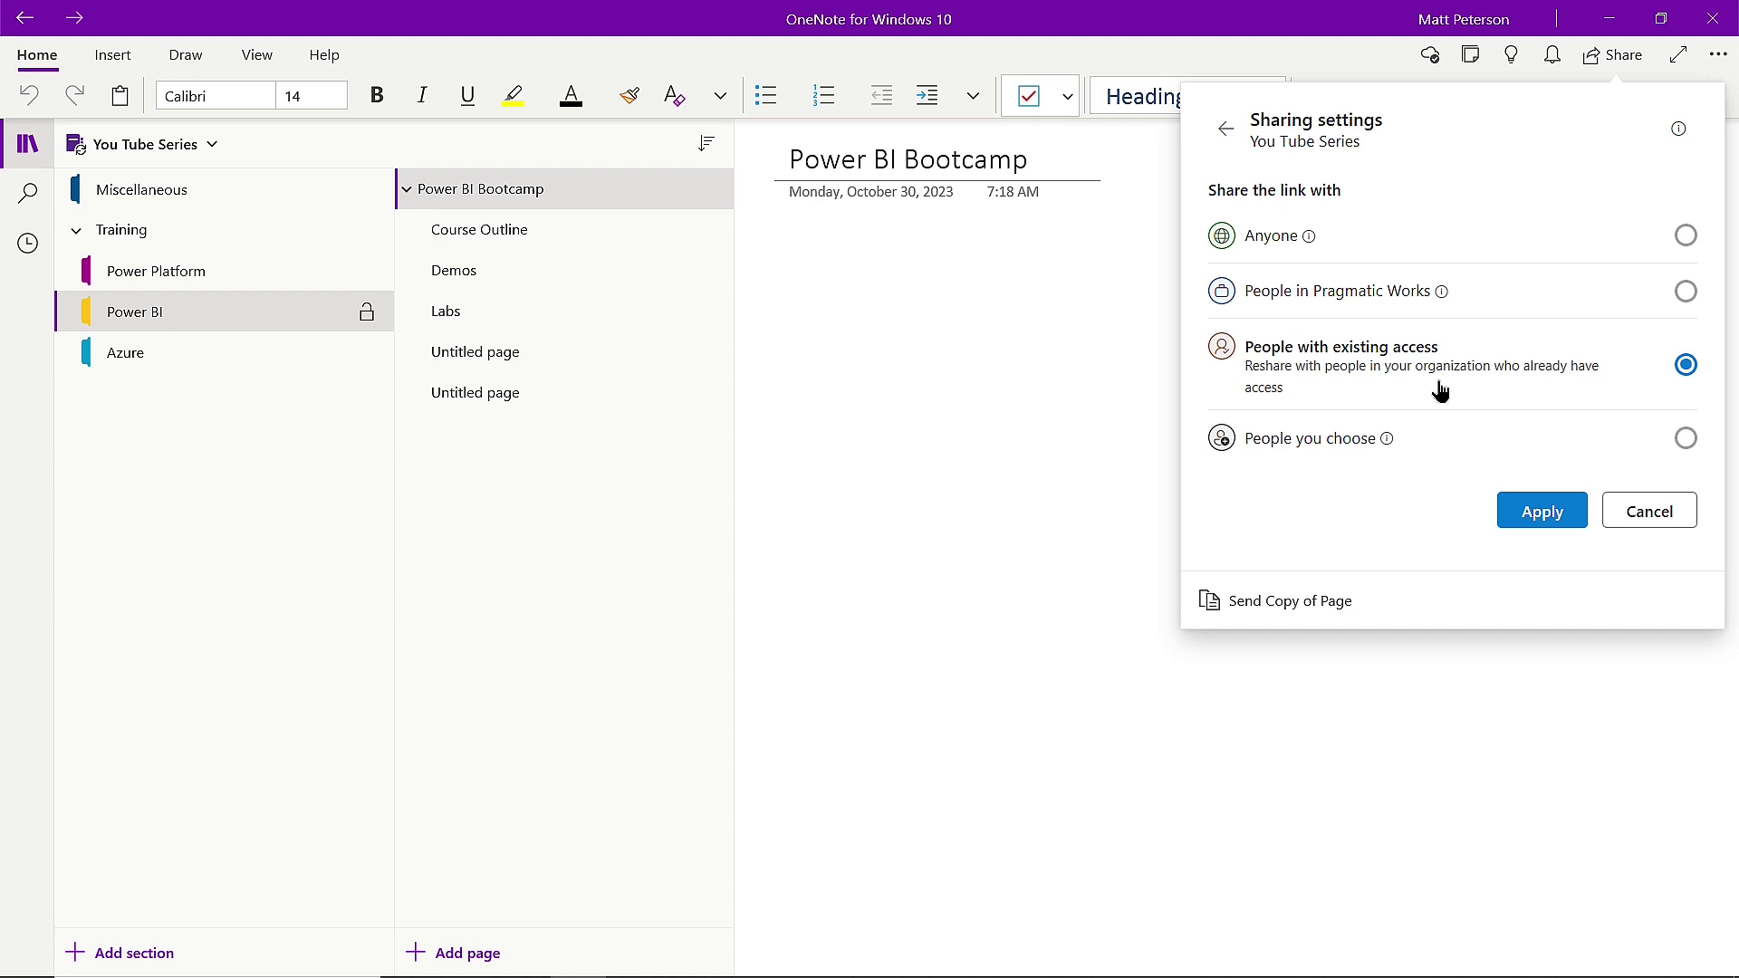
click(1355, 444)
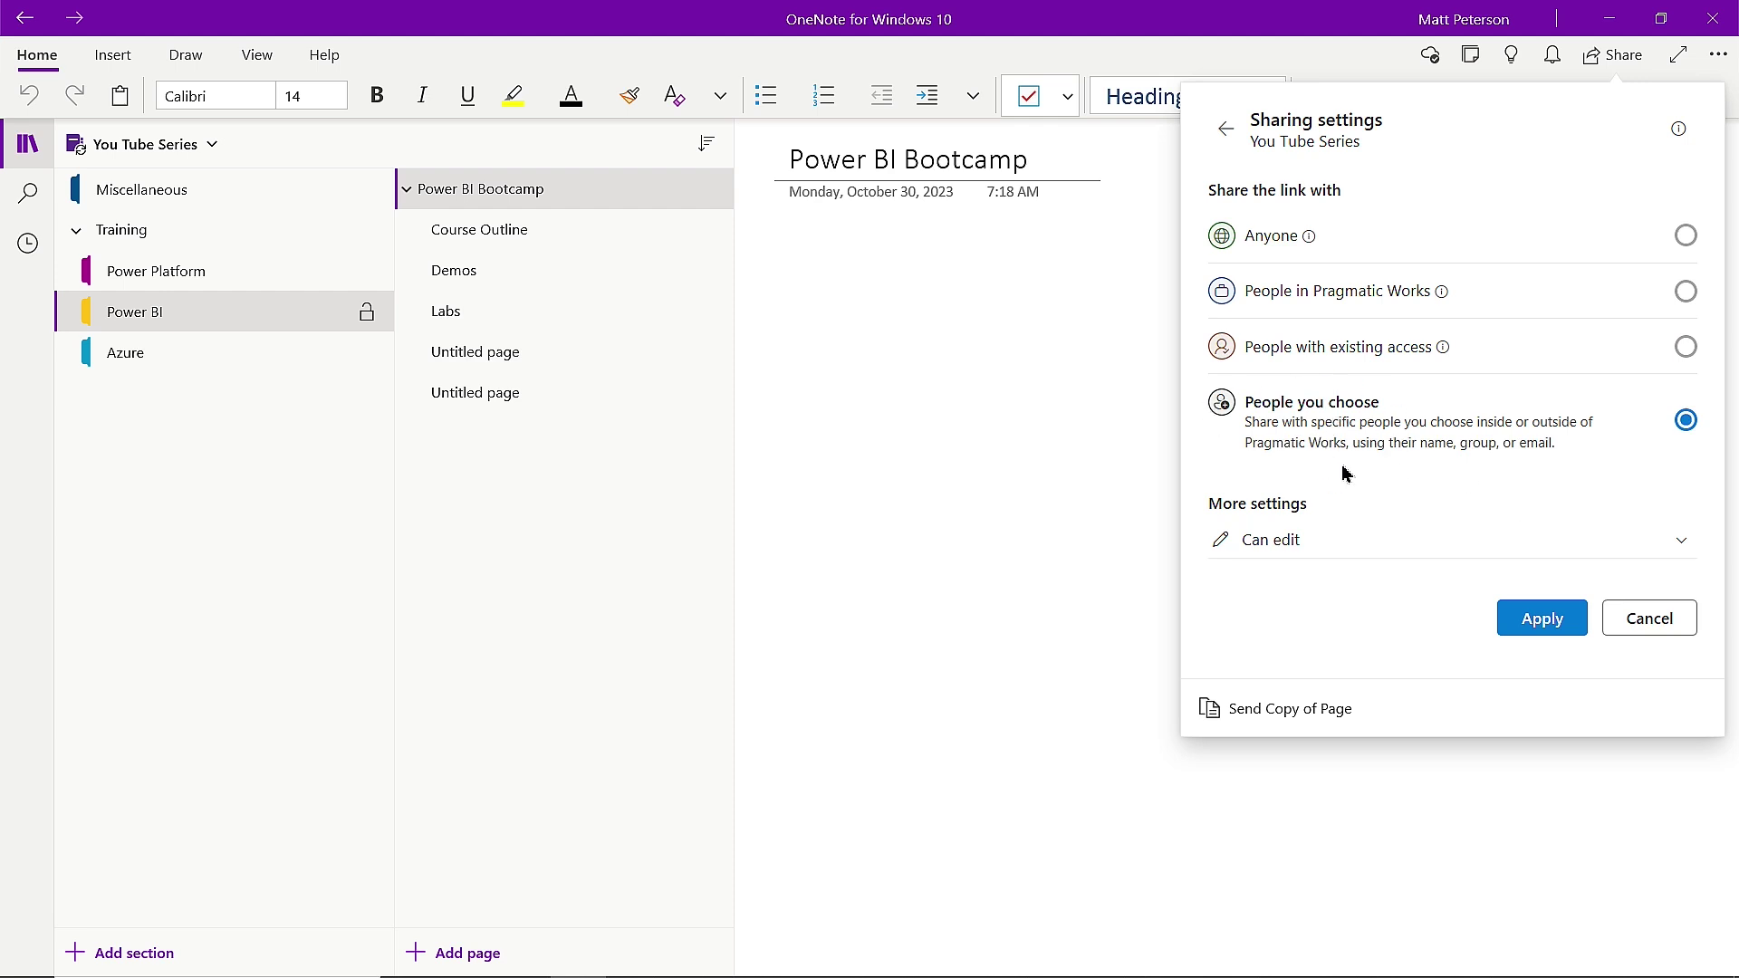
Change the link permission from Can edit to view-only.
click(1687, 544)
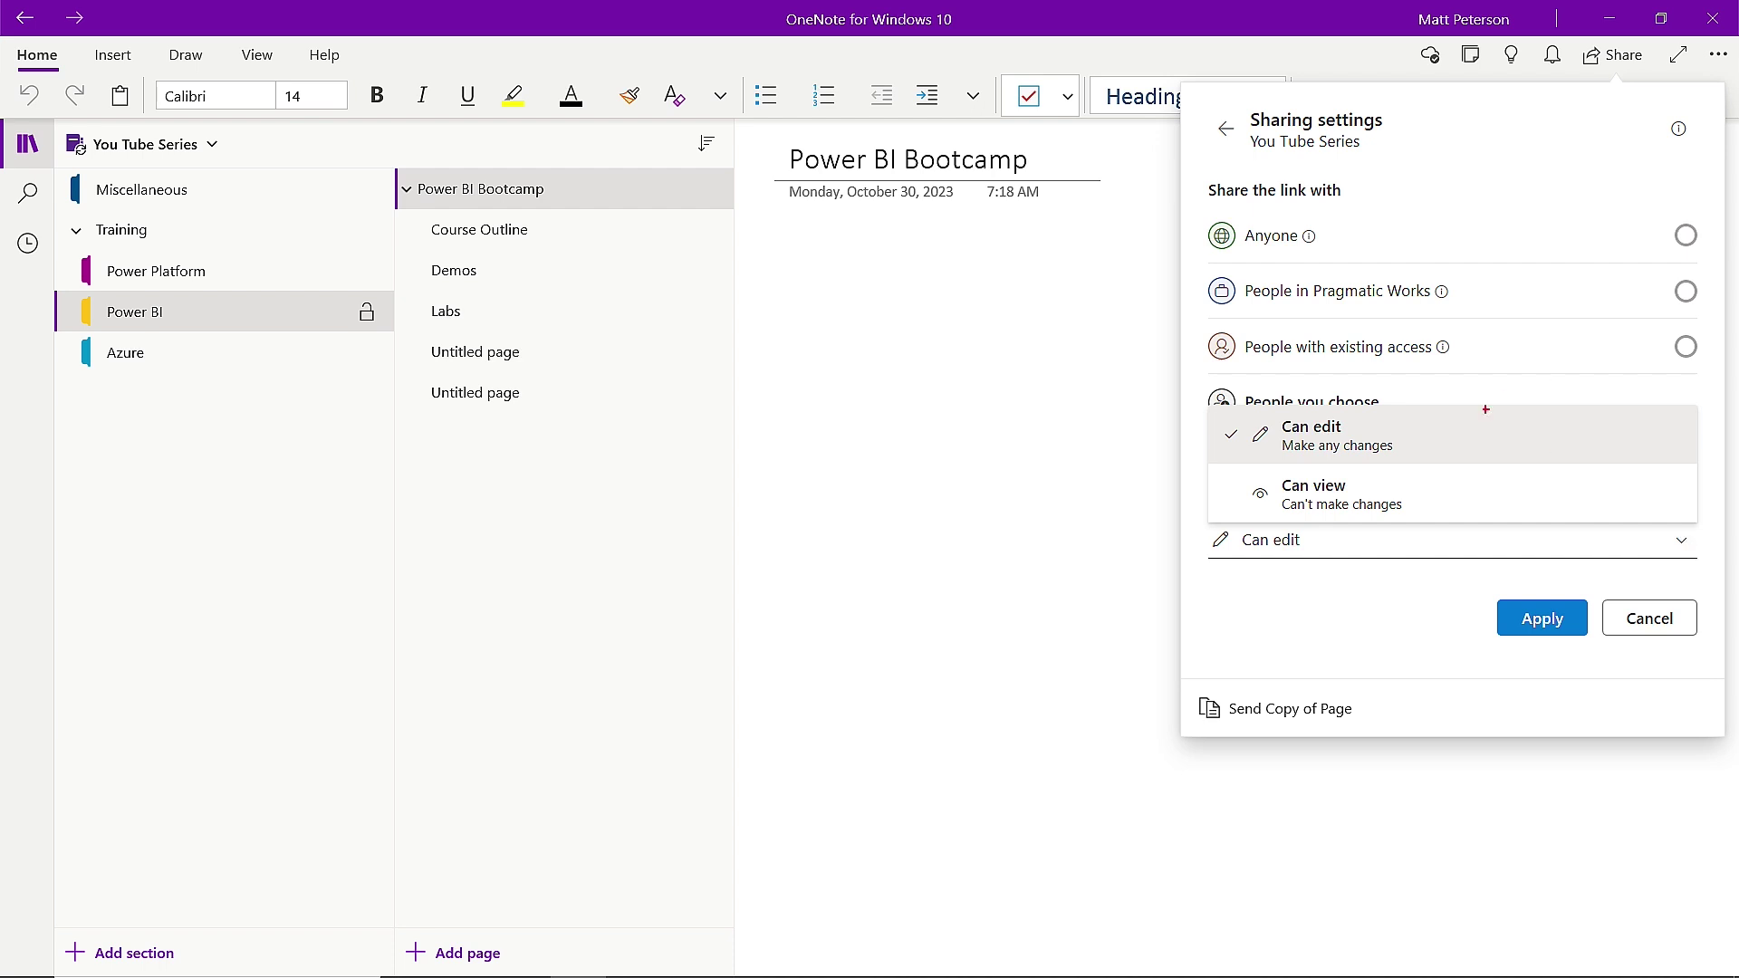
drag(1396, 432, 1654, 432)
click(1370, 609)
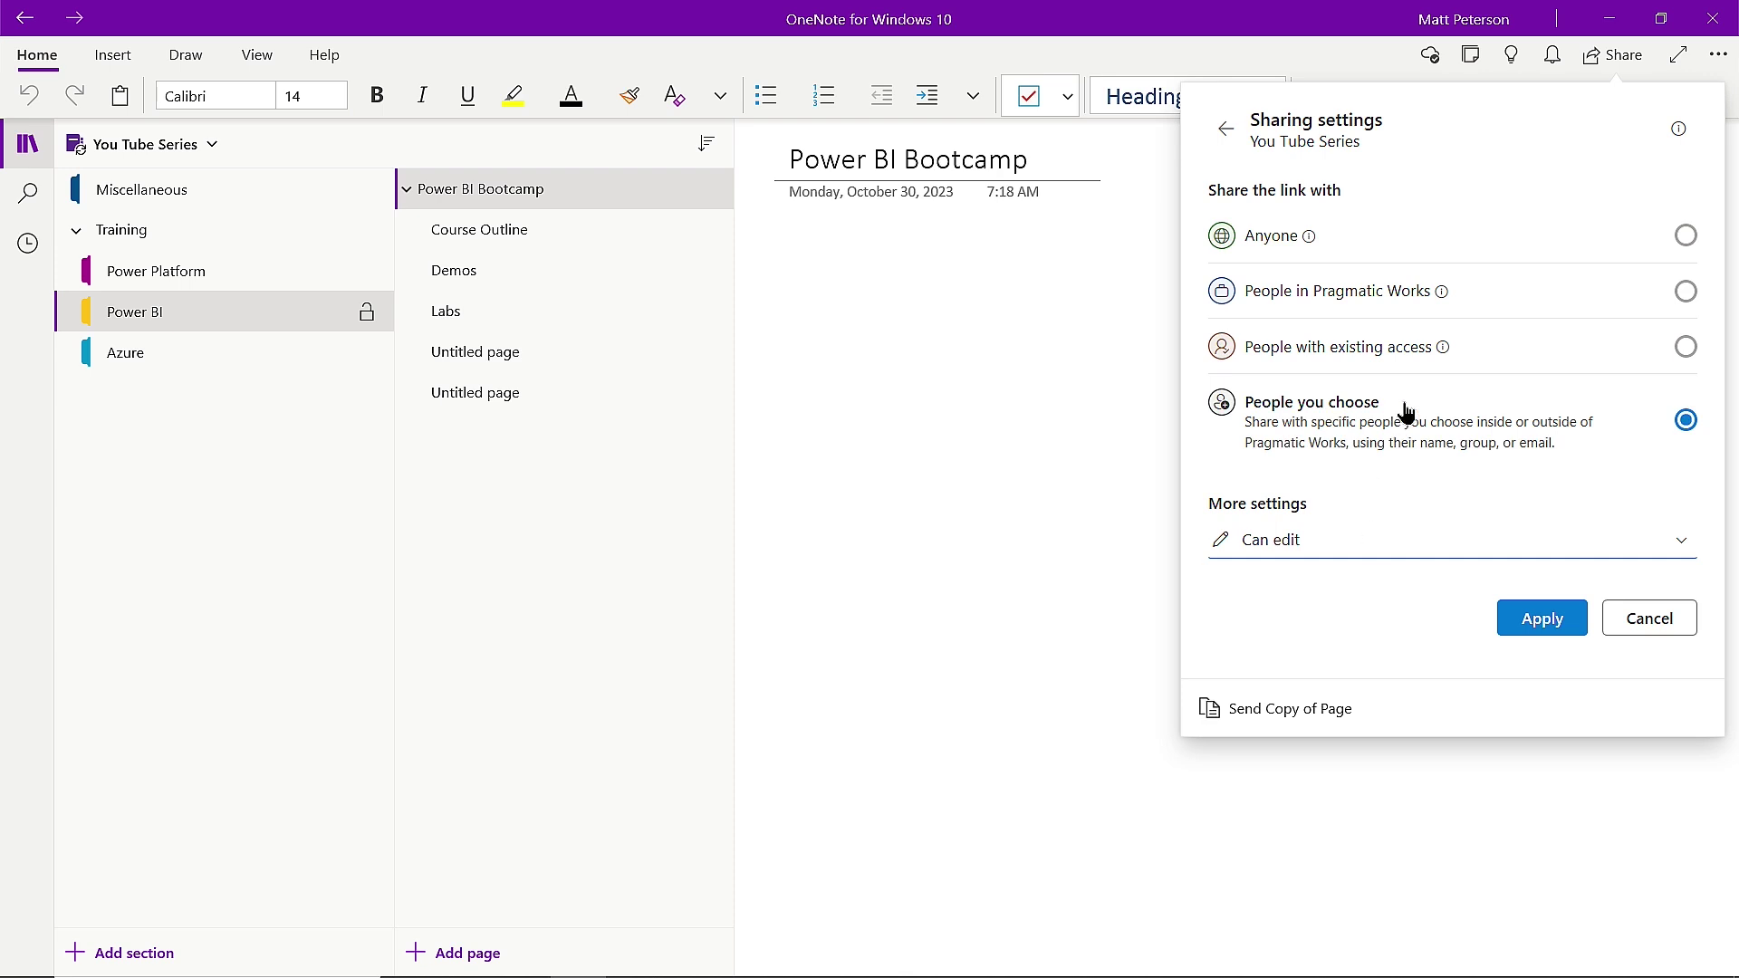
click(1327, 542)
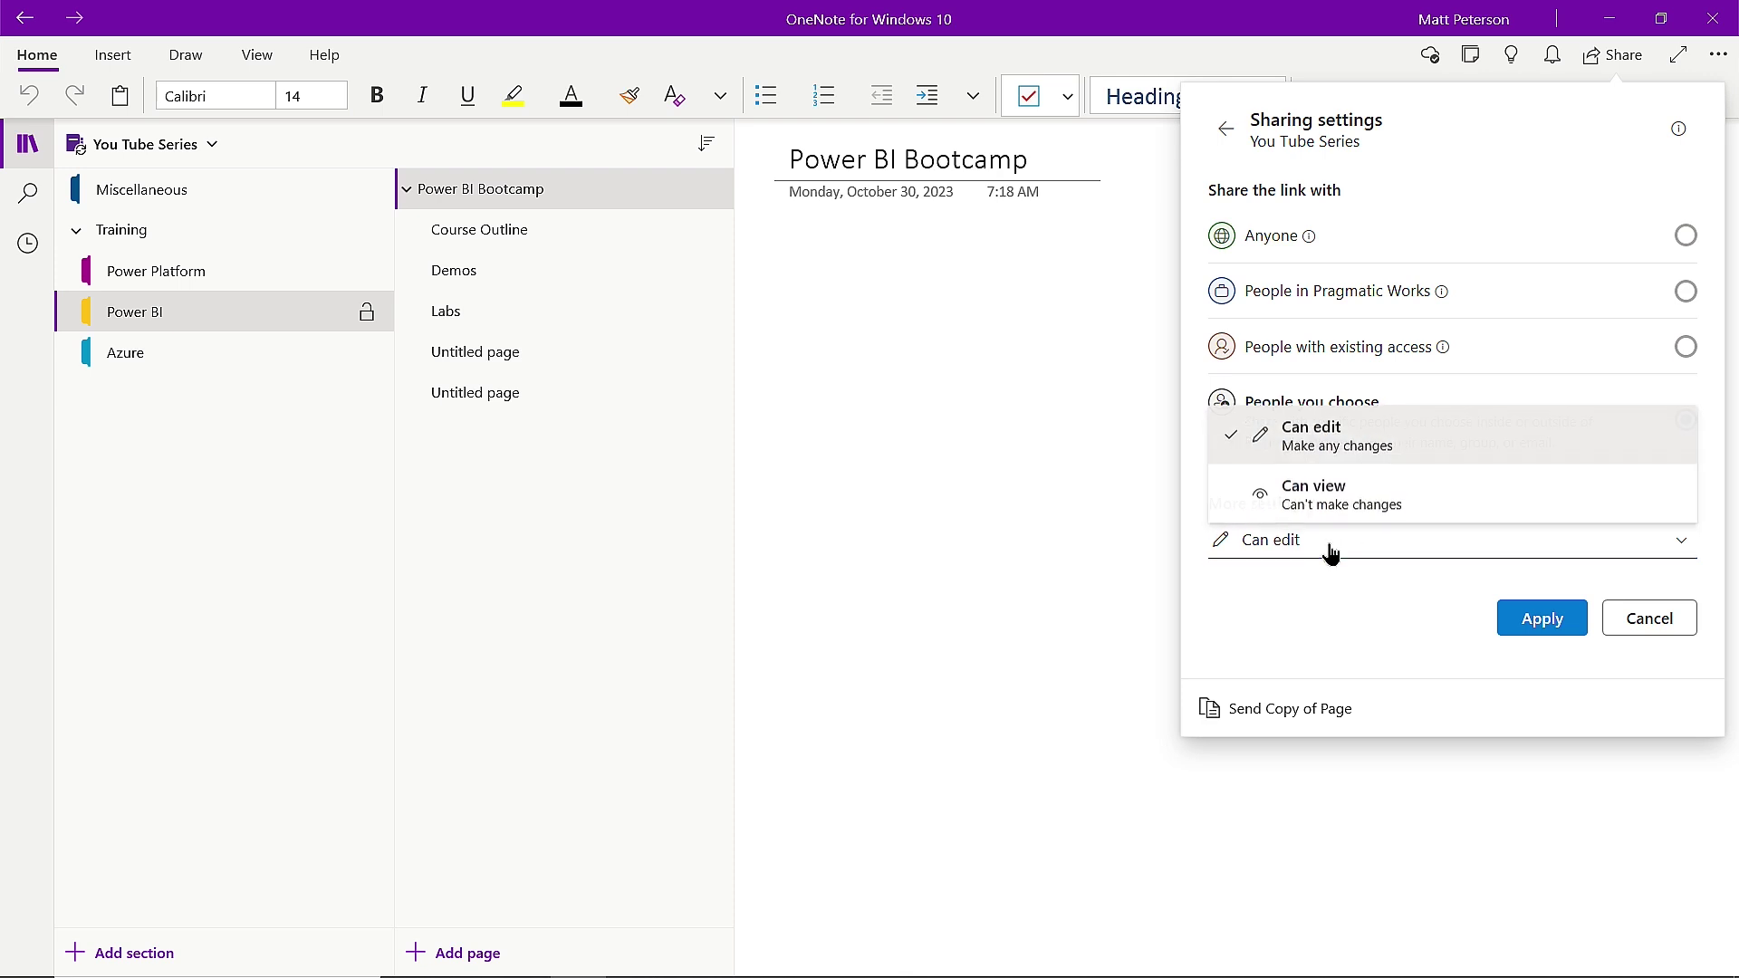
click(1346, 494)
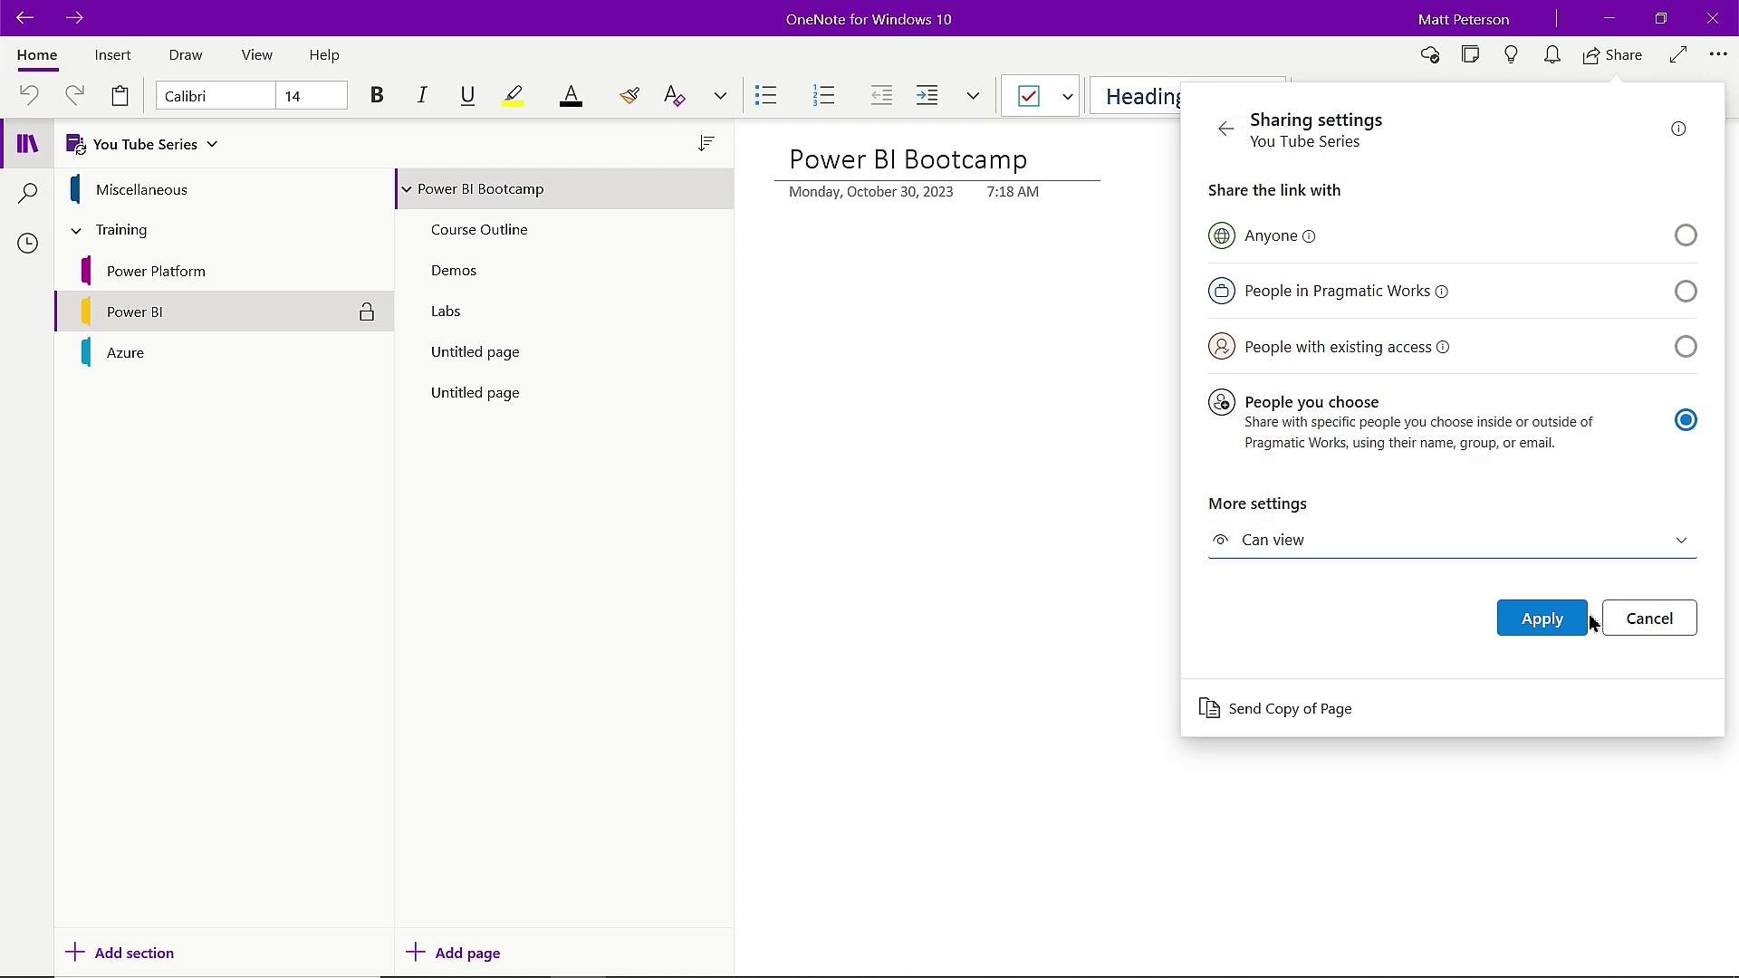
Apply the view-only chosen-people settings, send the invitation, and show the Notebooks list.
click(1559, 623)
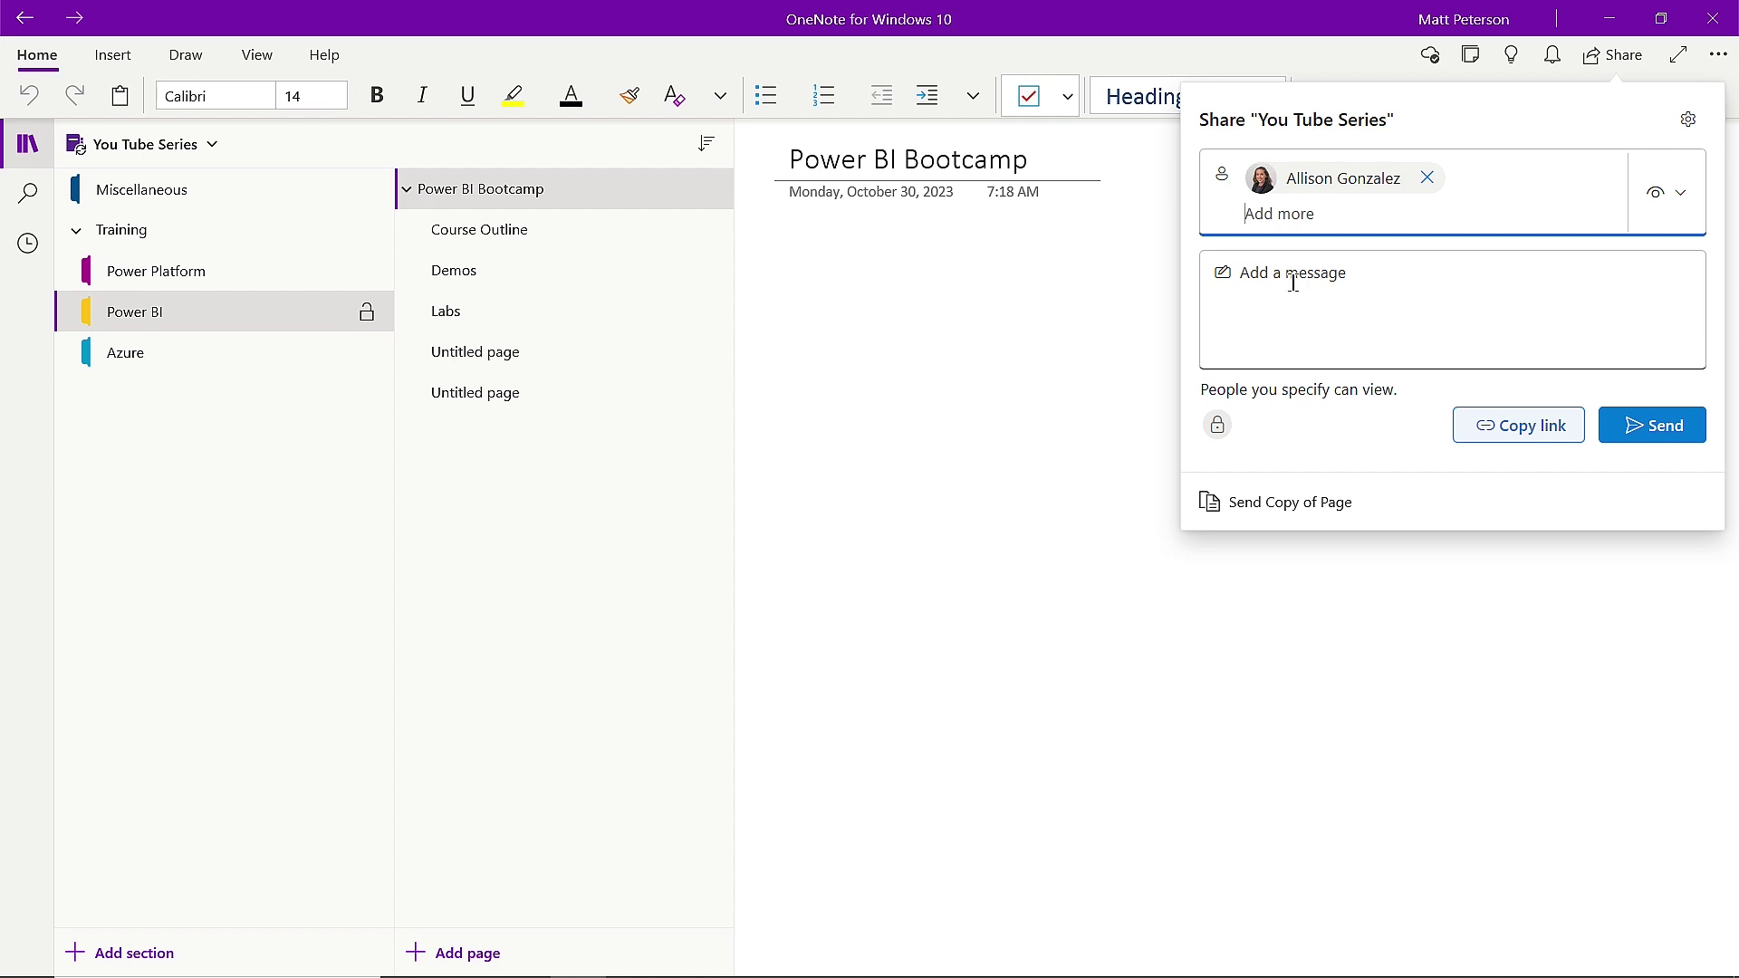
click(1675, 447)
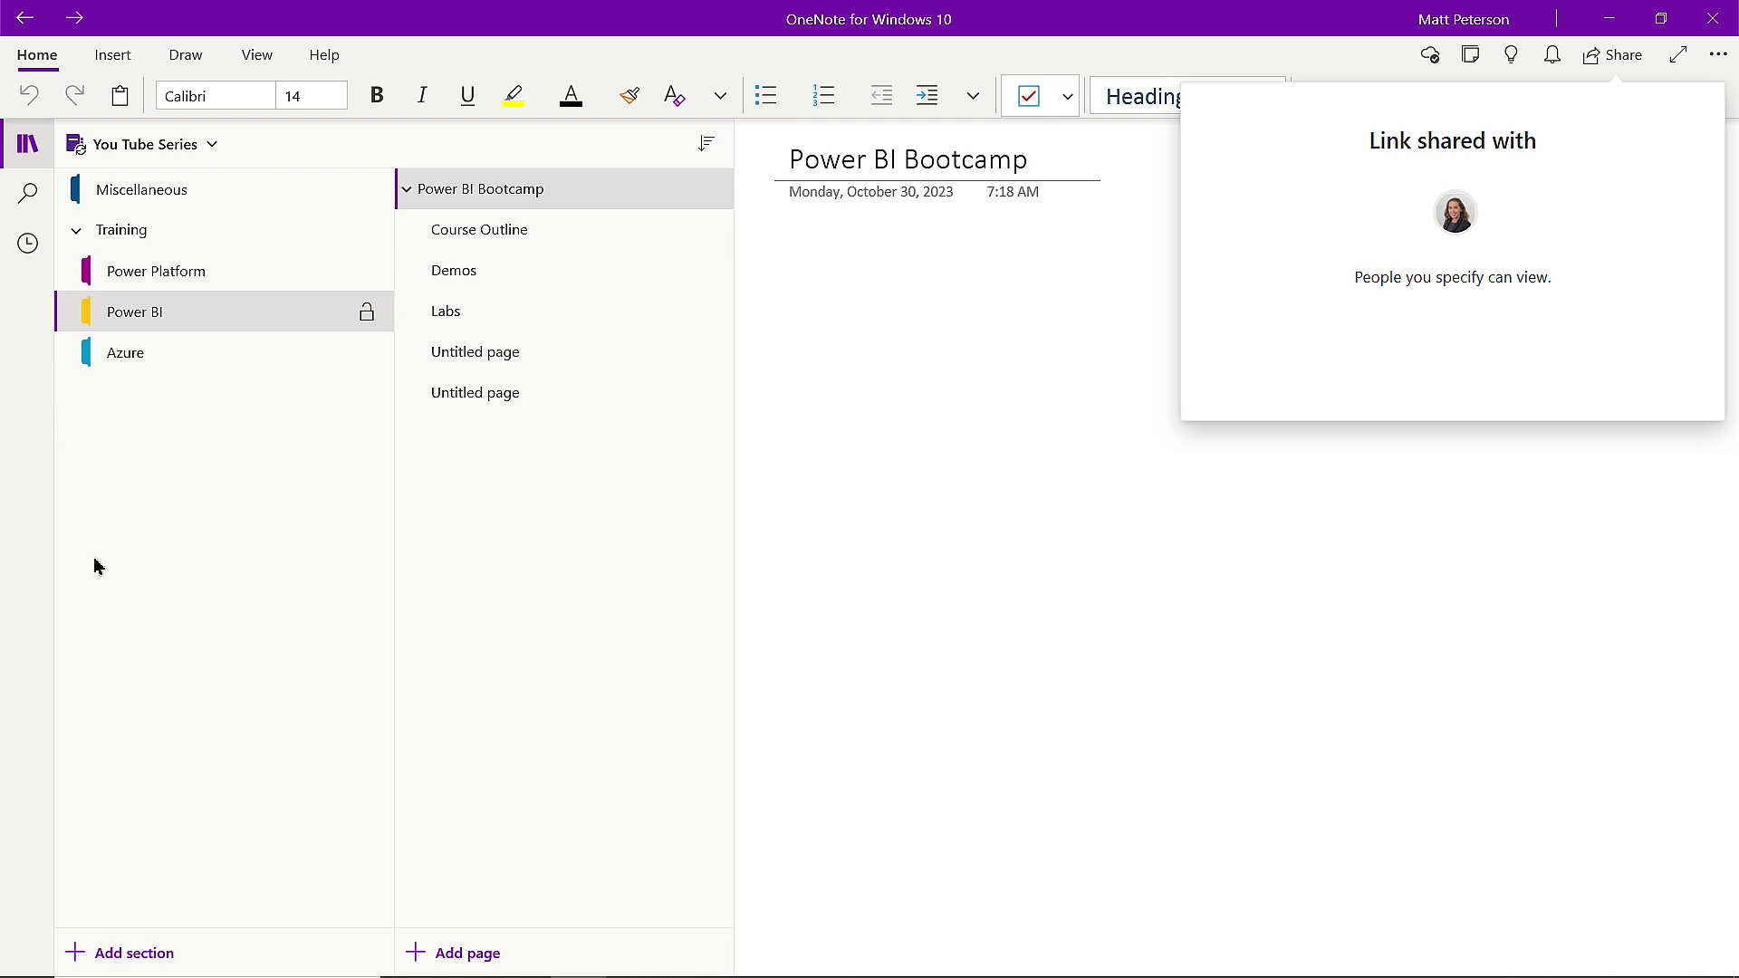
click(205, 149)
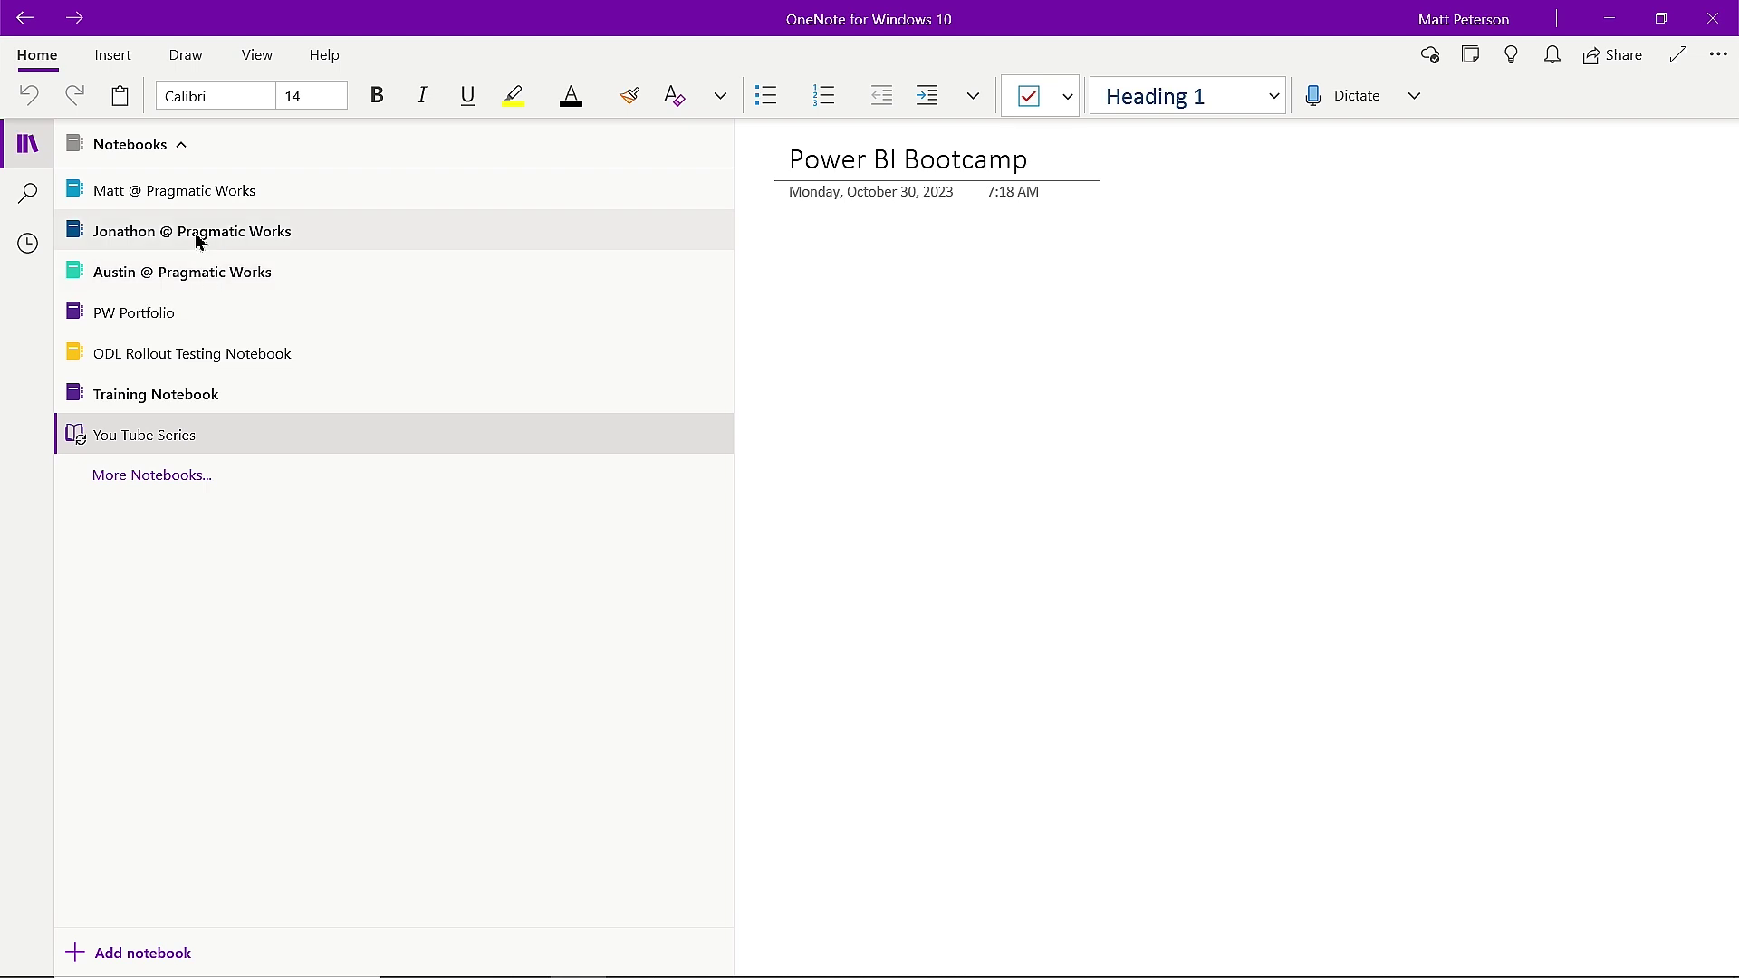
Open the Course Outline page, choose Send Copy of Page, then close the Windows share window.
click(178, 156)
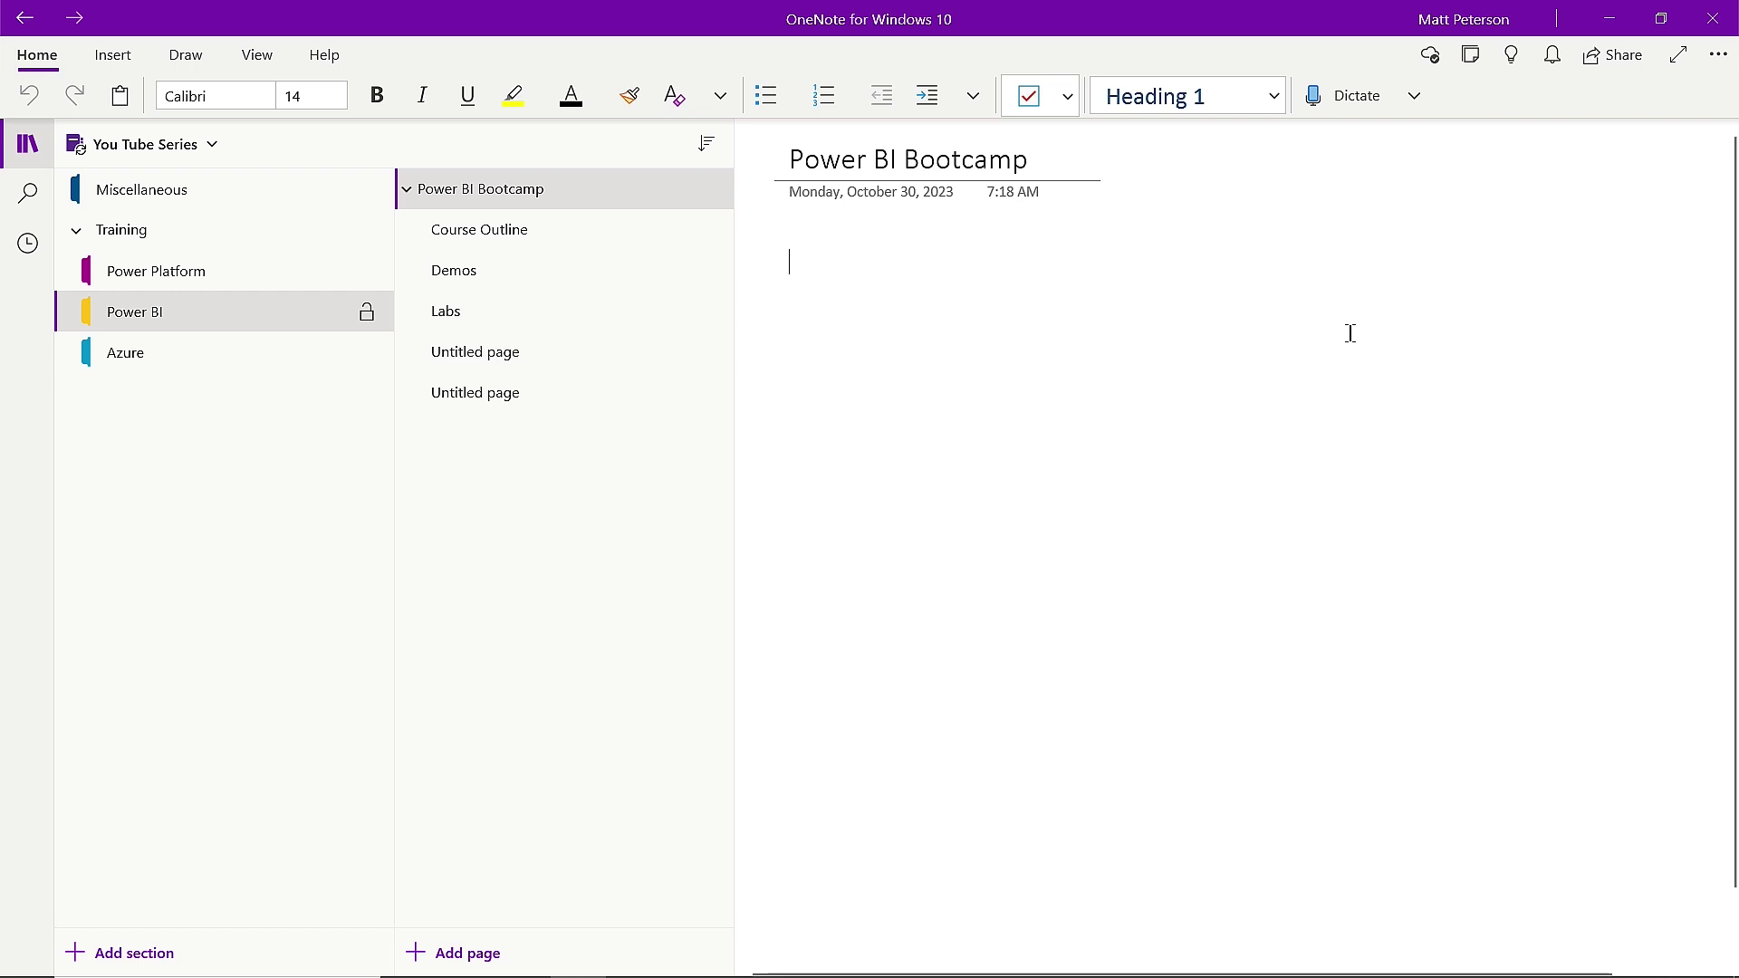
click(539, 247)
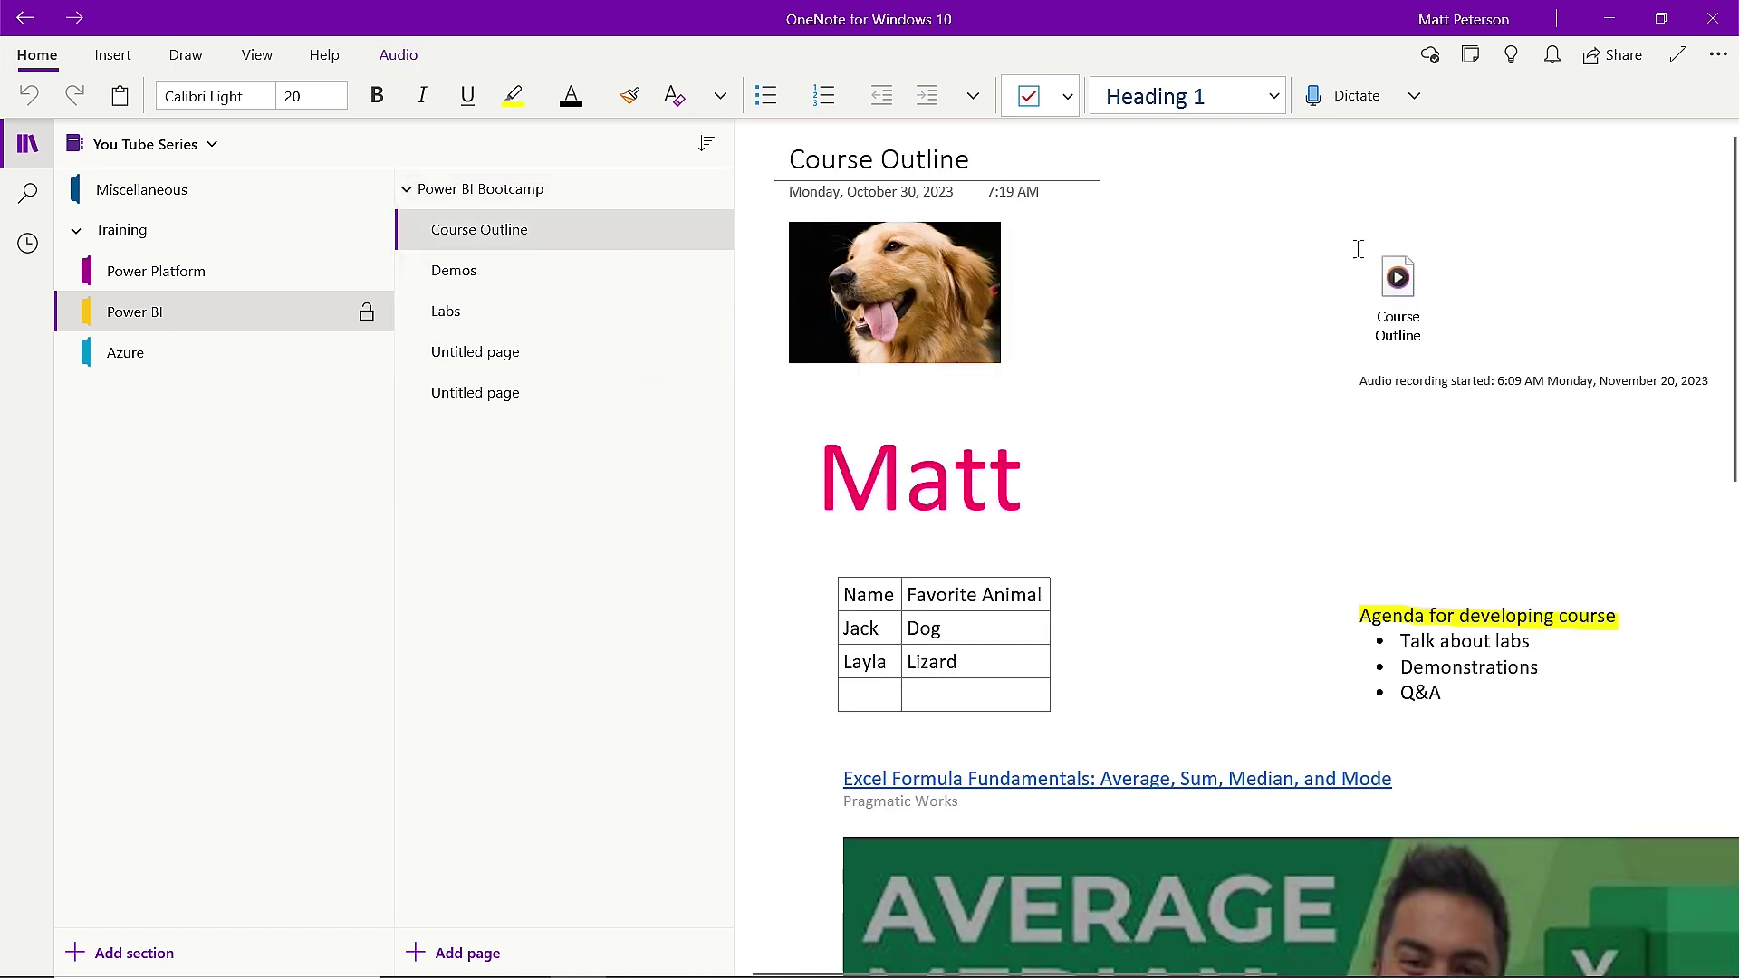
click(1627, 59)
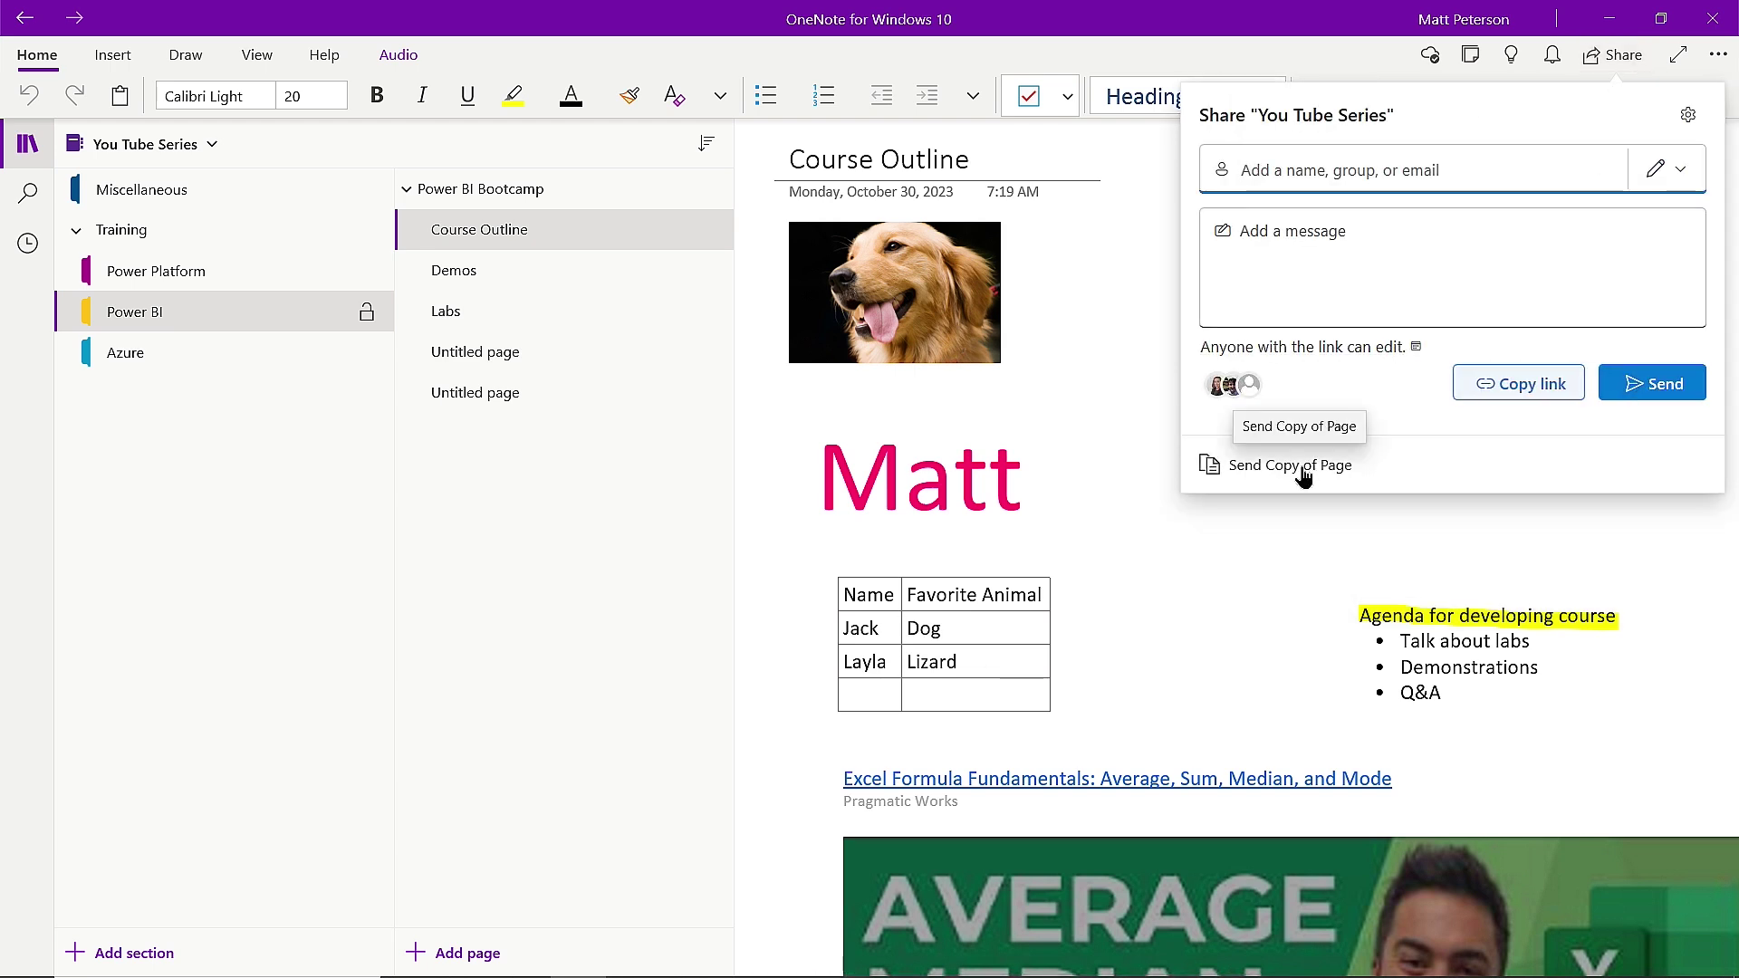
click(1289, 466)
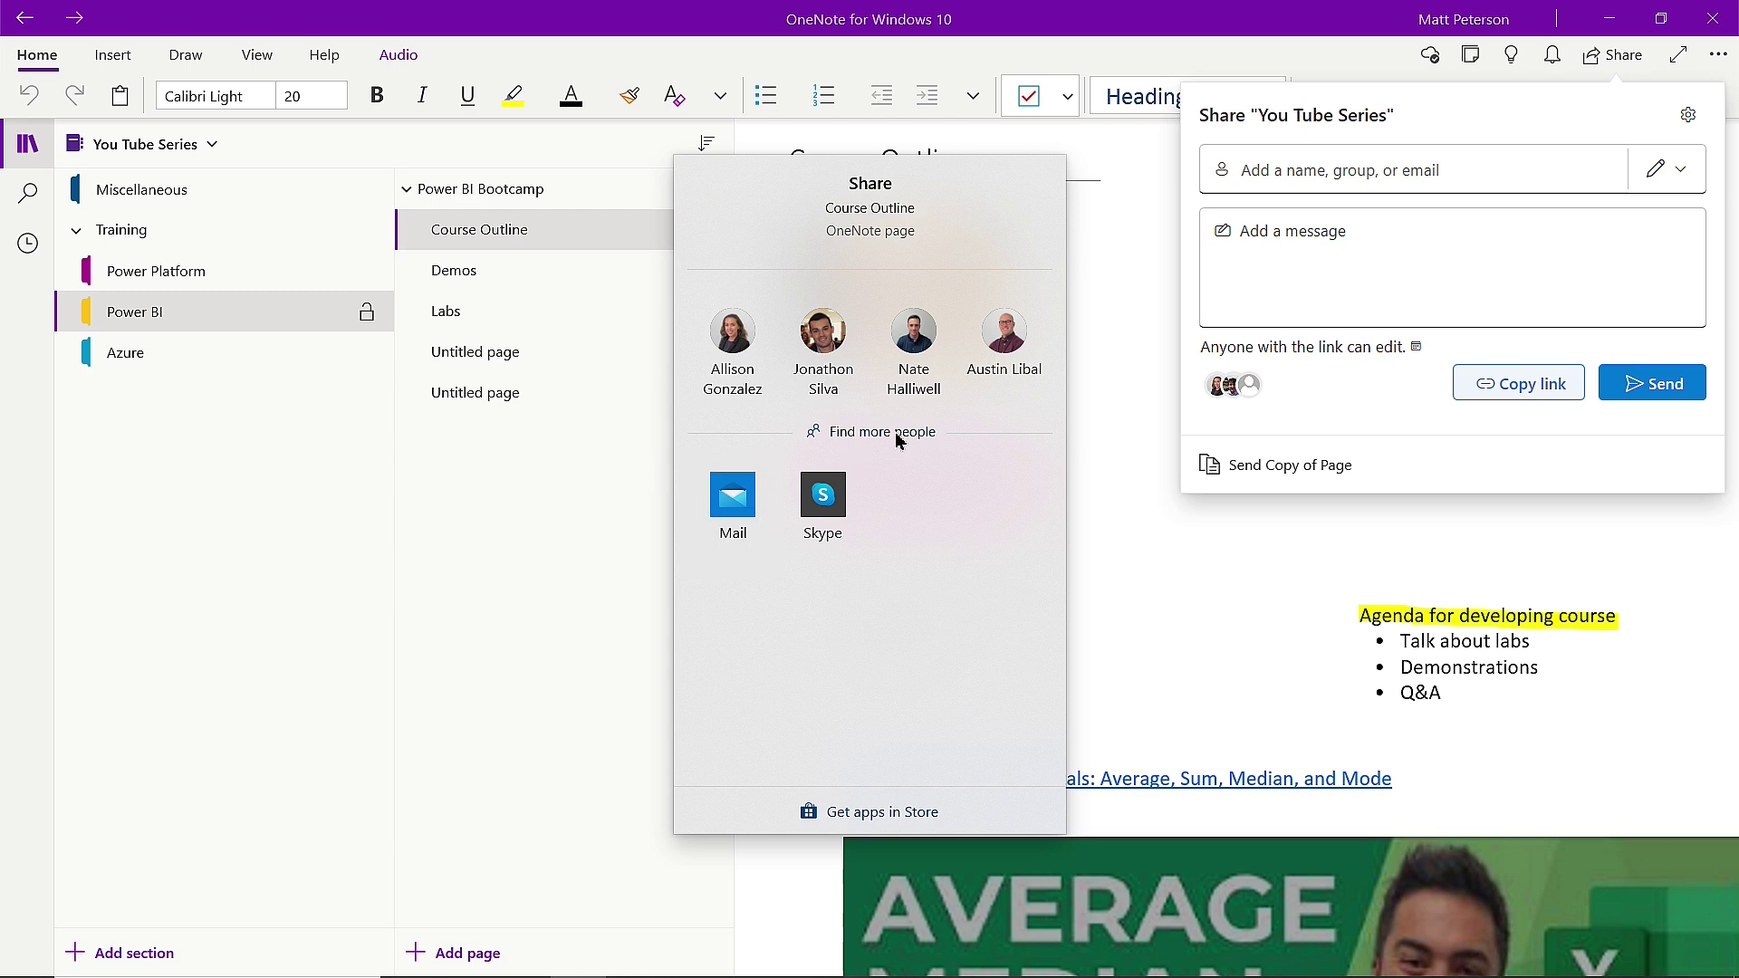
click(1232, 556)
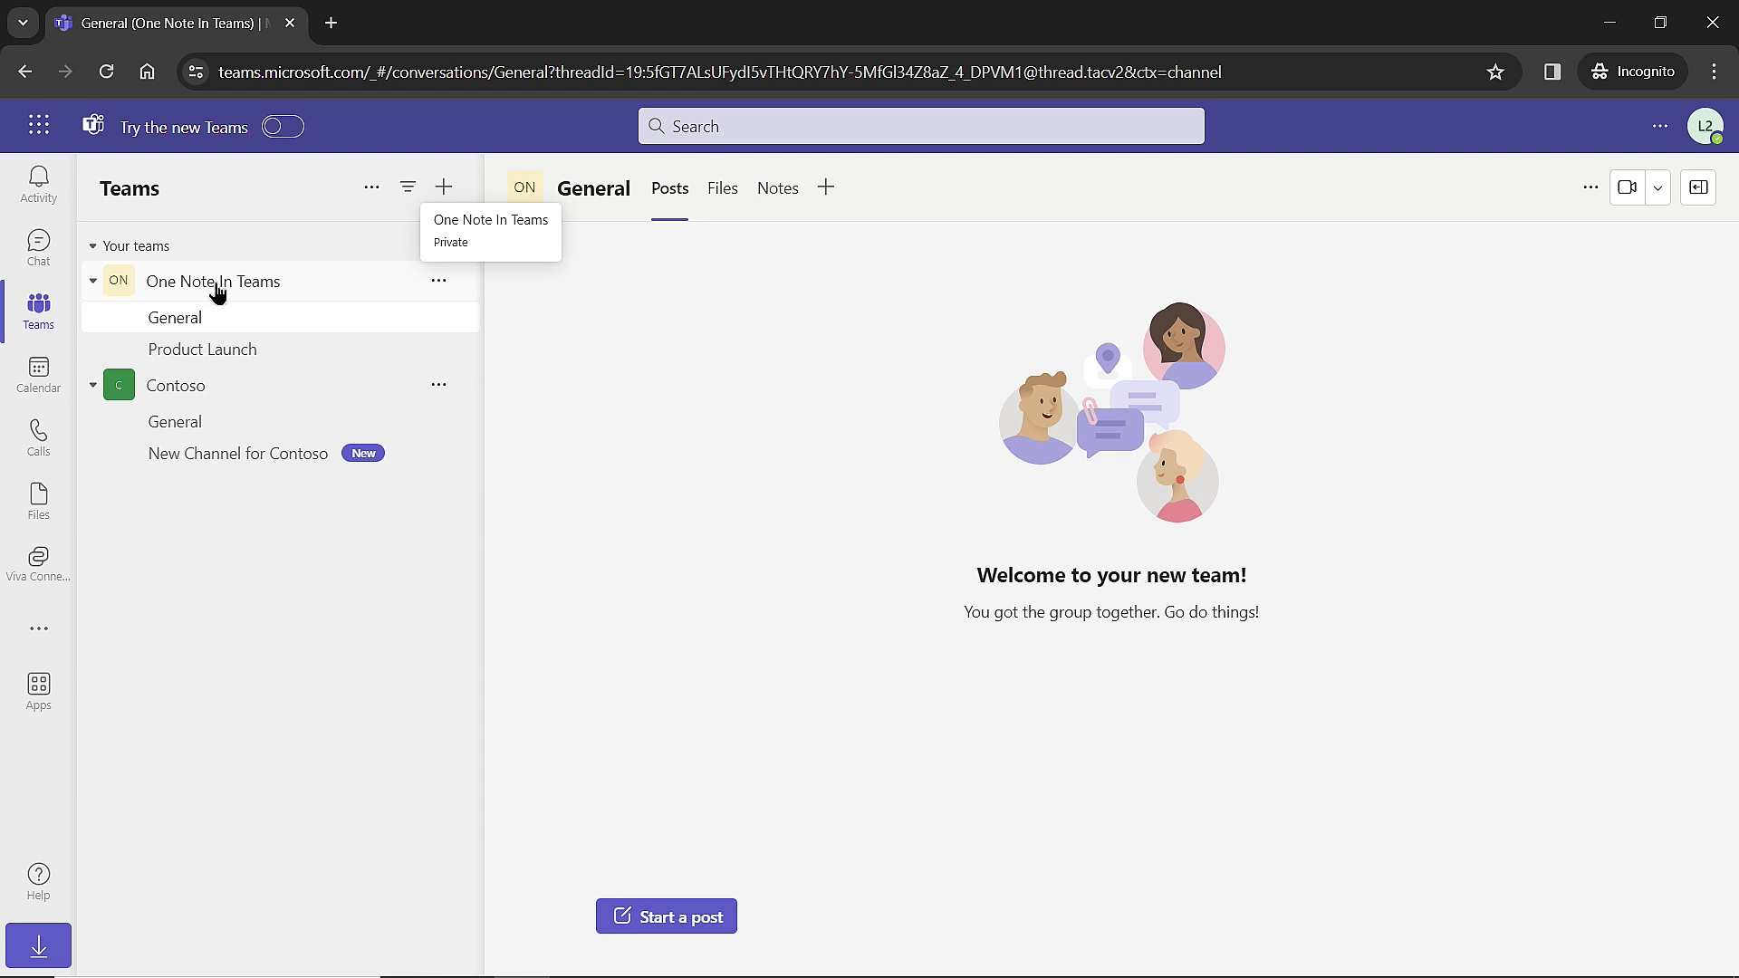
Title the General notes page 'Hello' and type the body line 'this is my gen'.
click(780, 190)
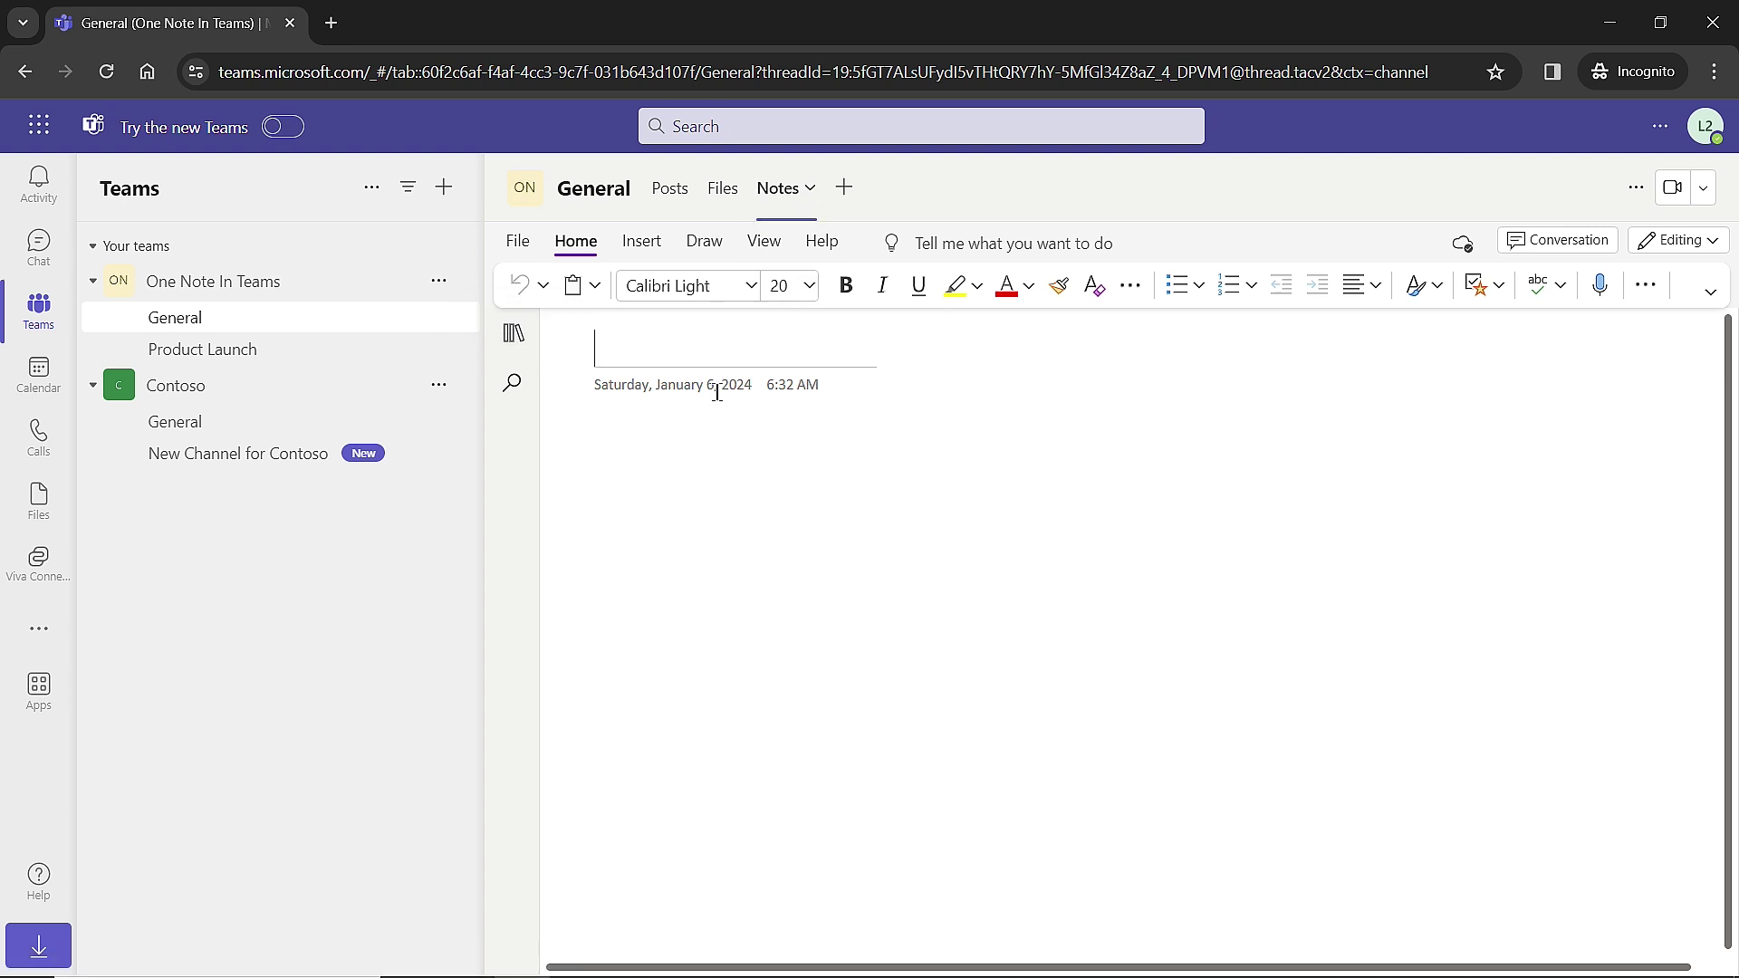
click(513, 334)
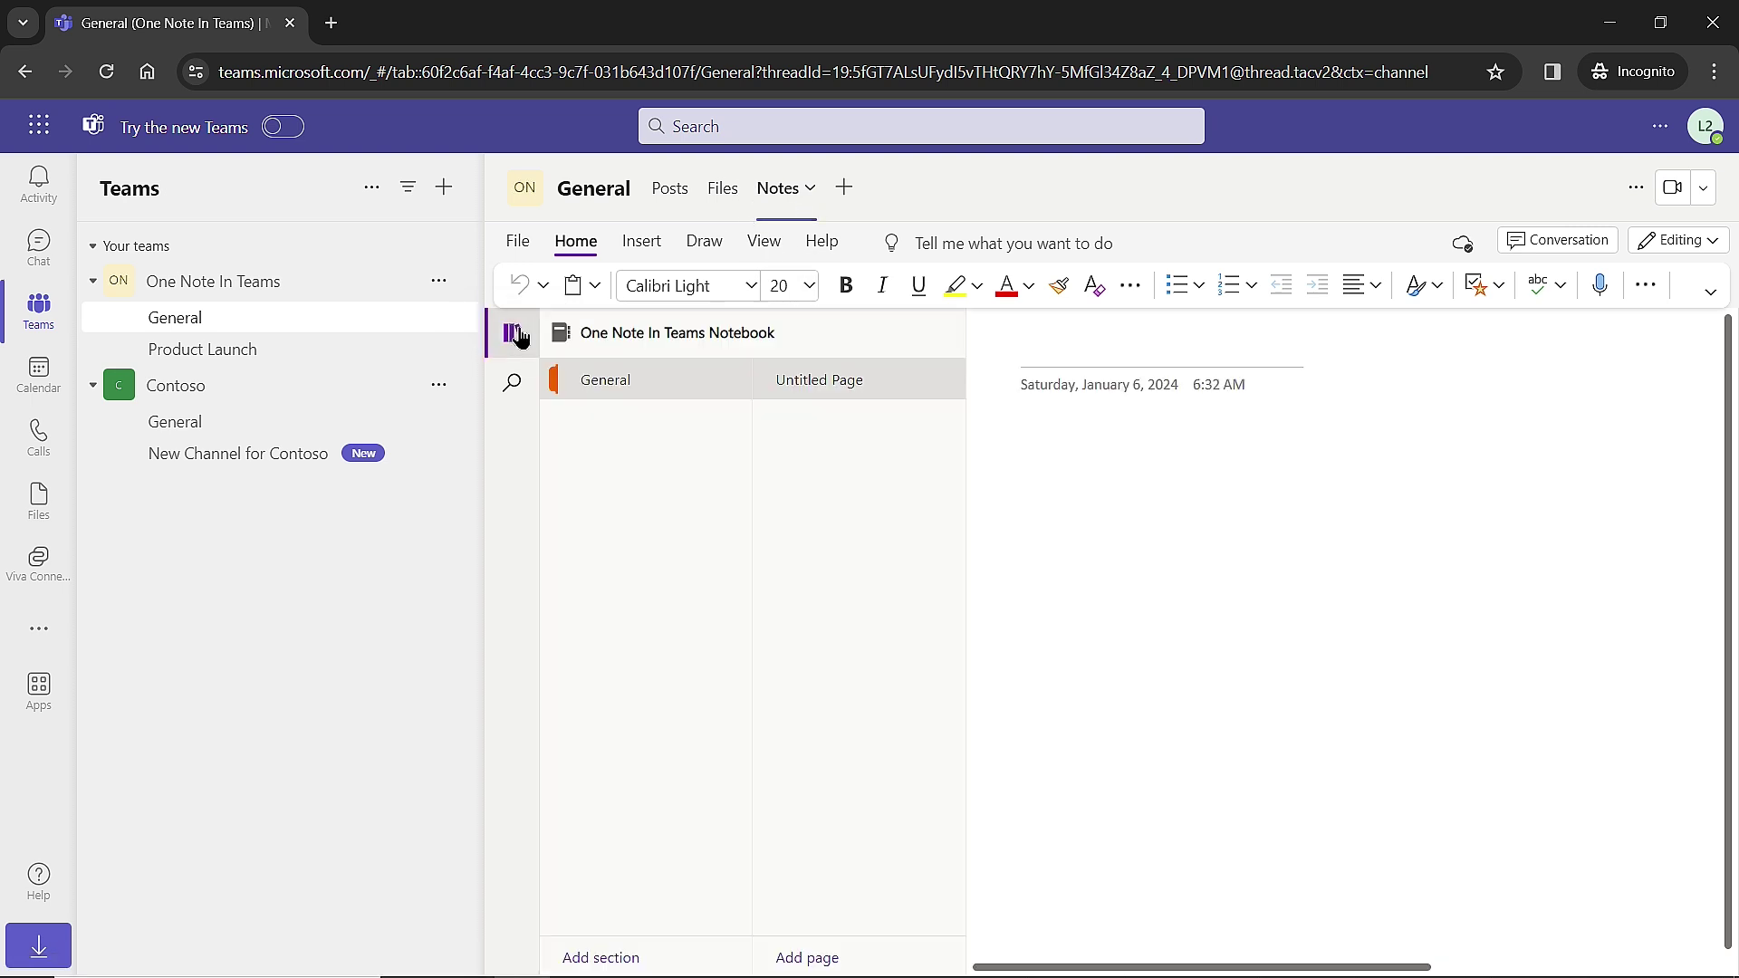
click(1103, 356)
text(Hello)
key(Return)
text(this is my gen)
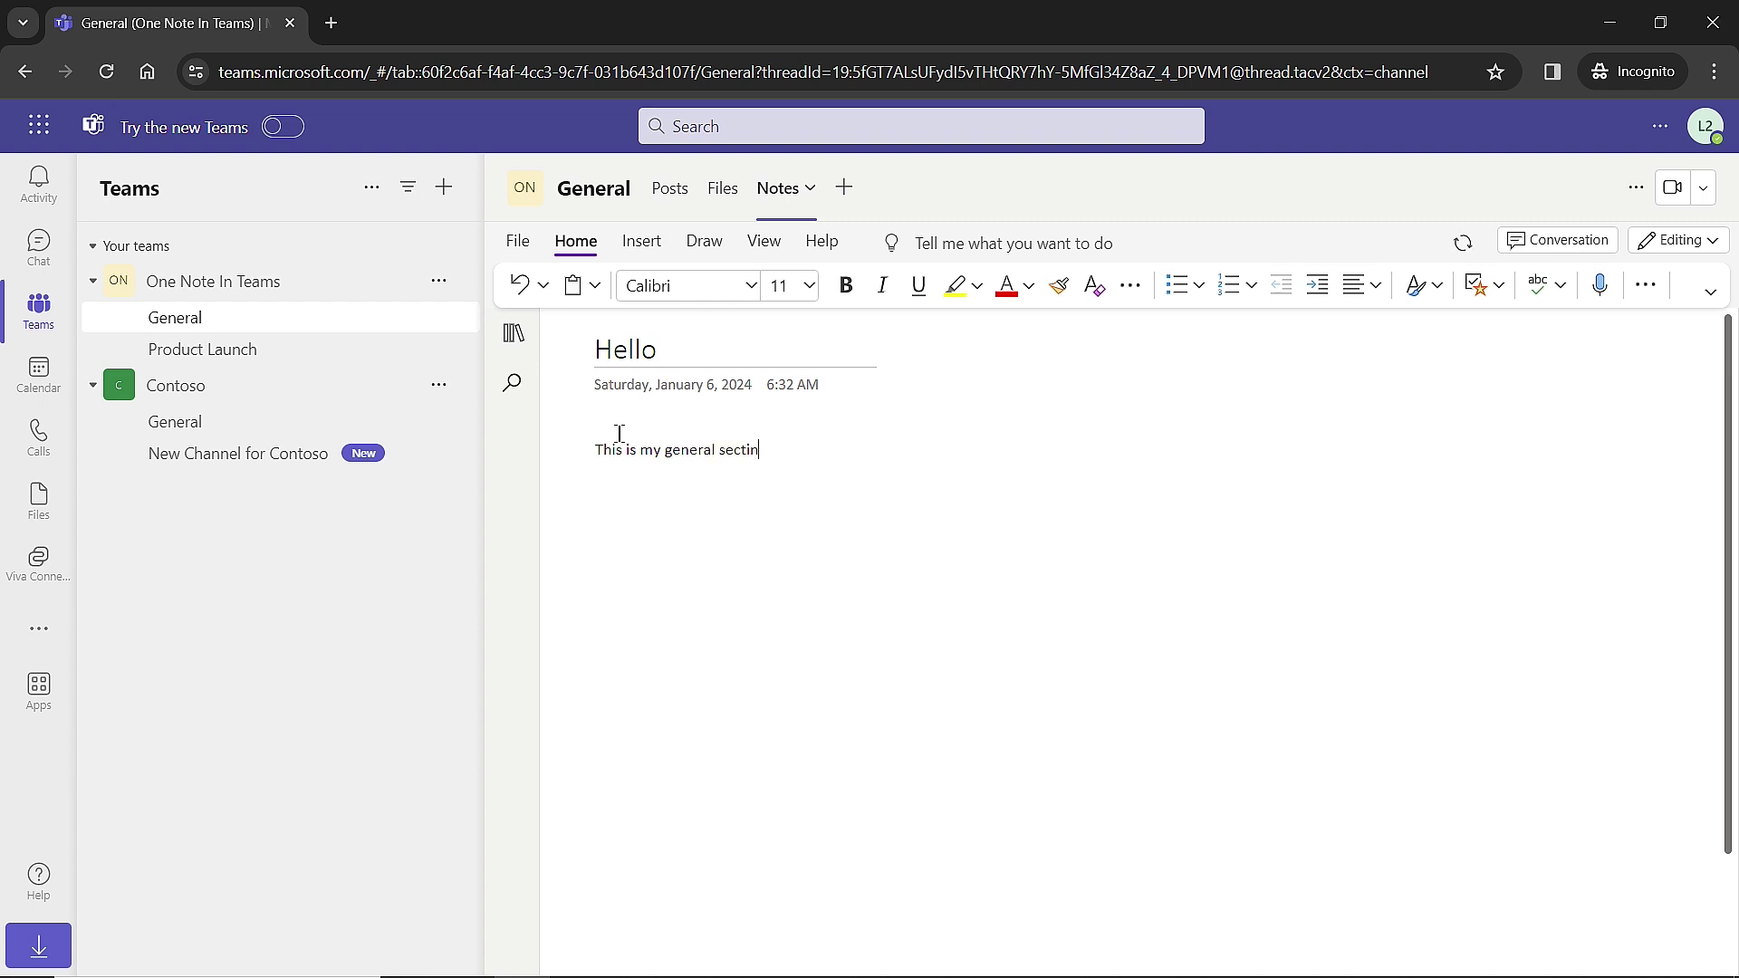
Add a Product Launch section, then maximize the second private browser window running Teams.
click(513, 337)
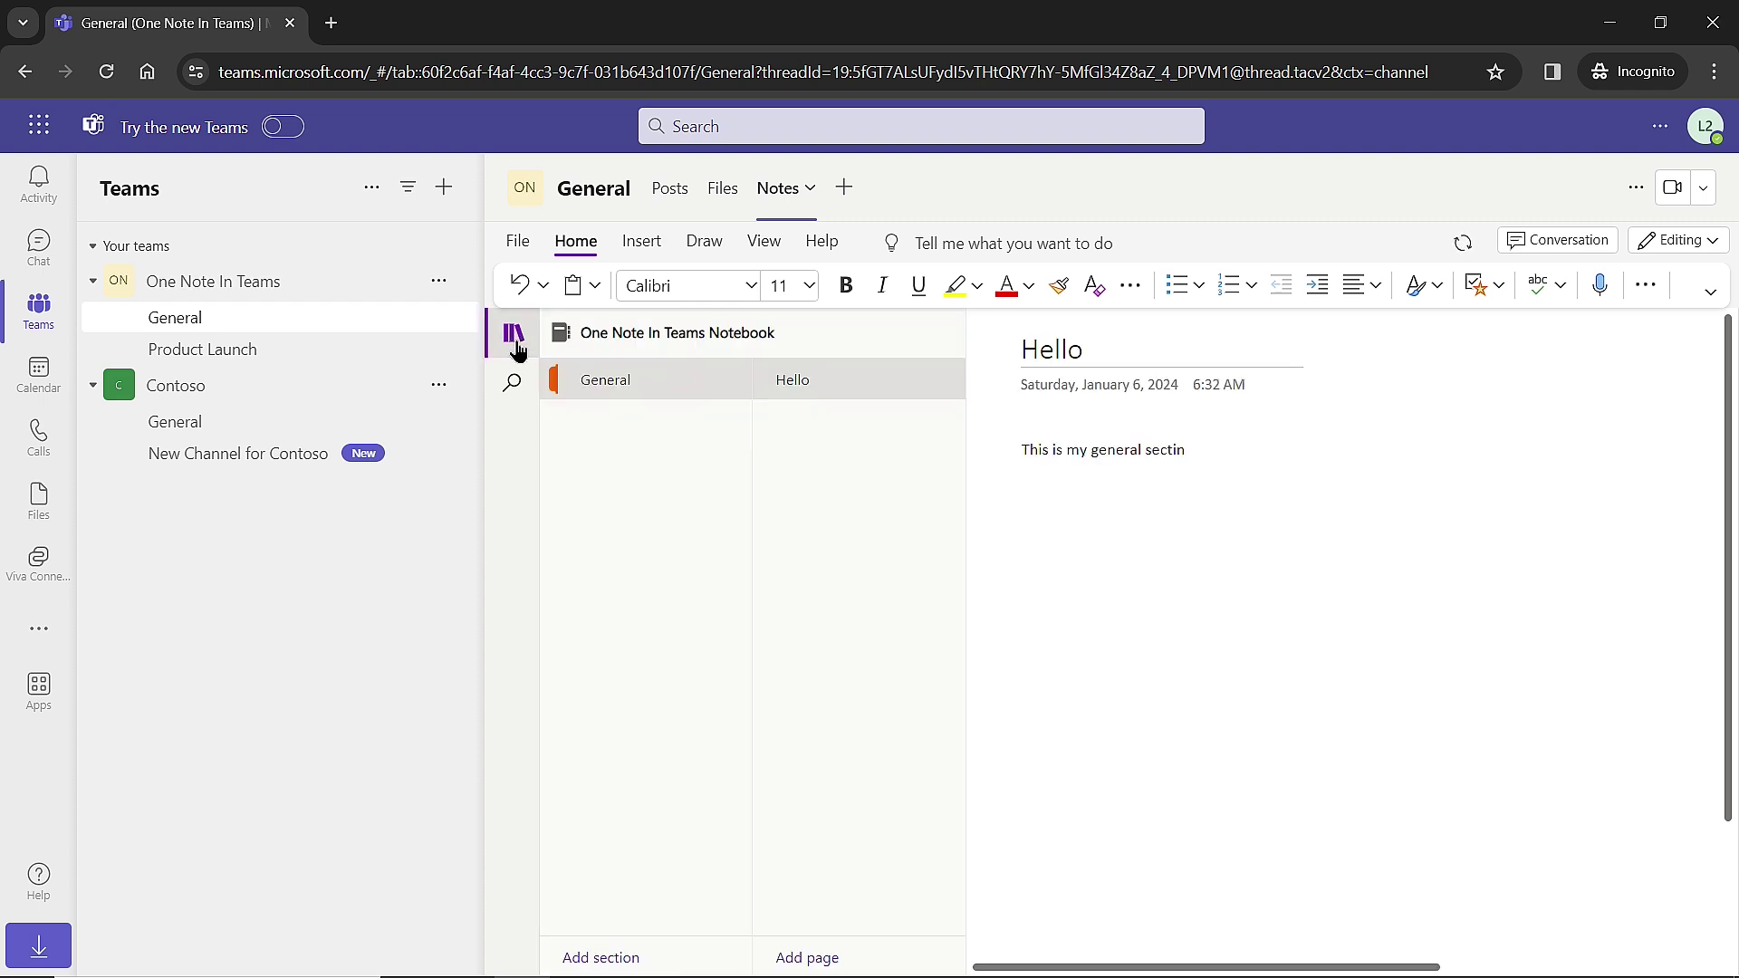
click(629, 958)
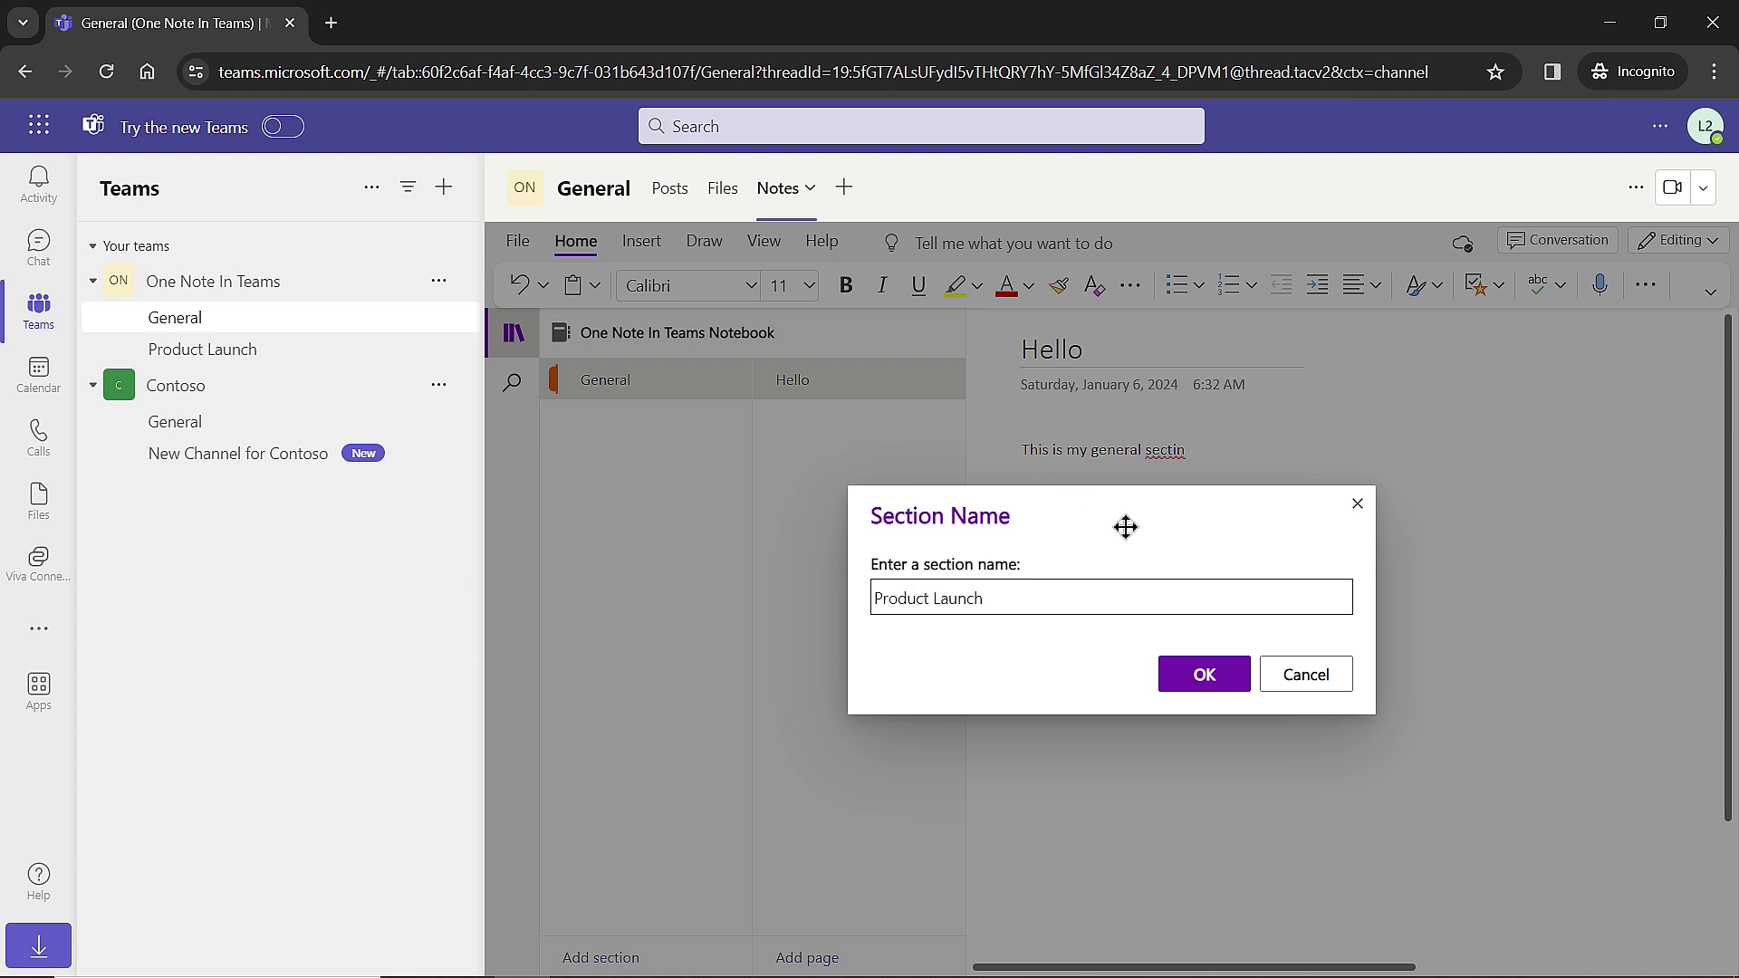
click(1205, 677)
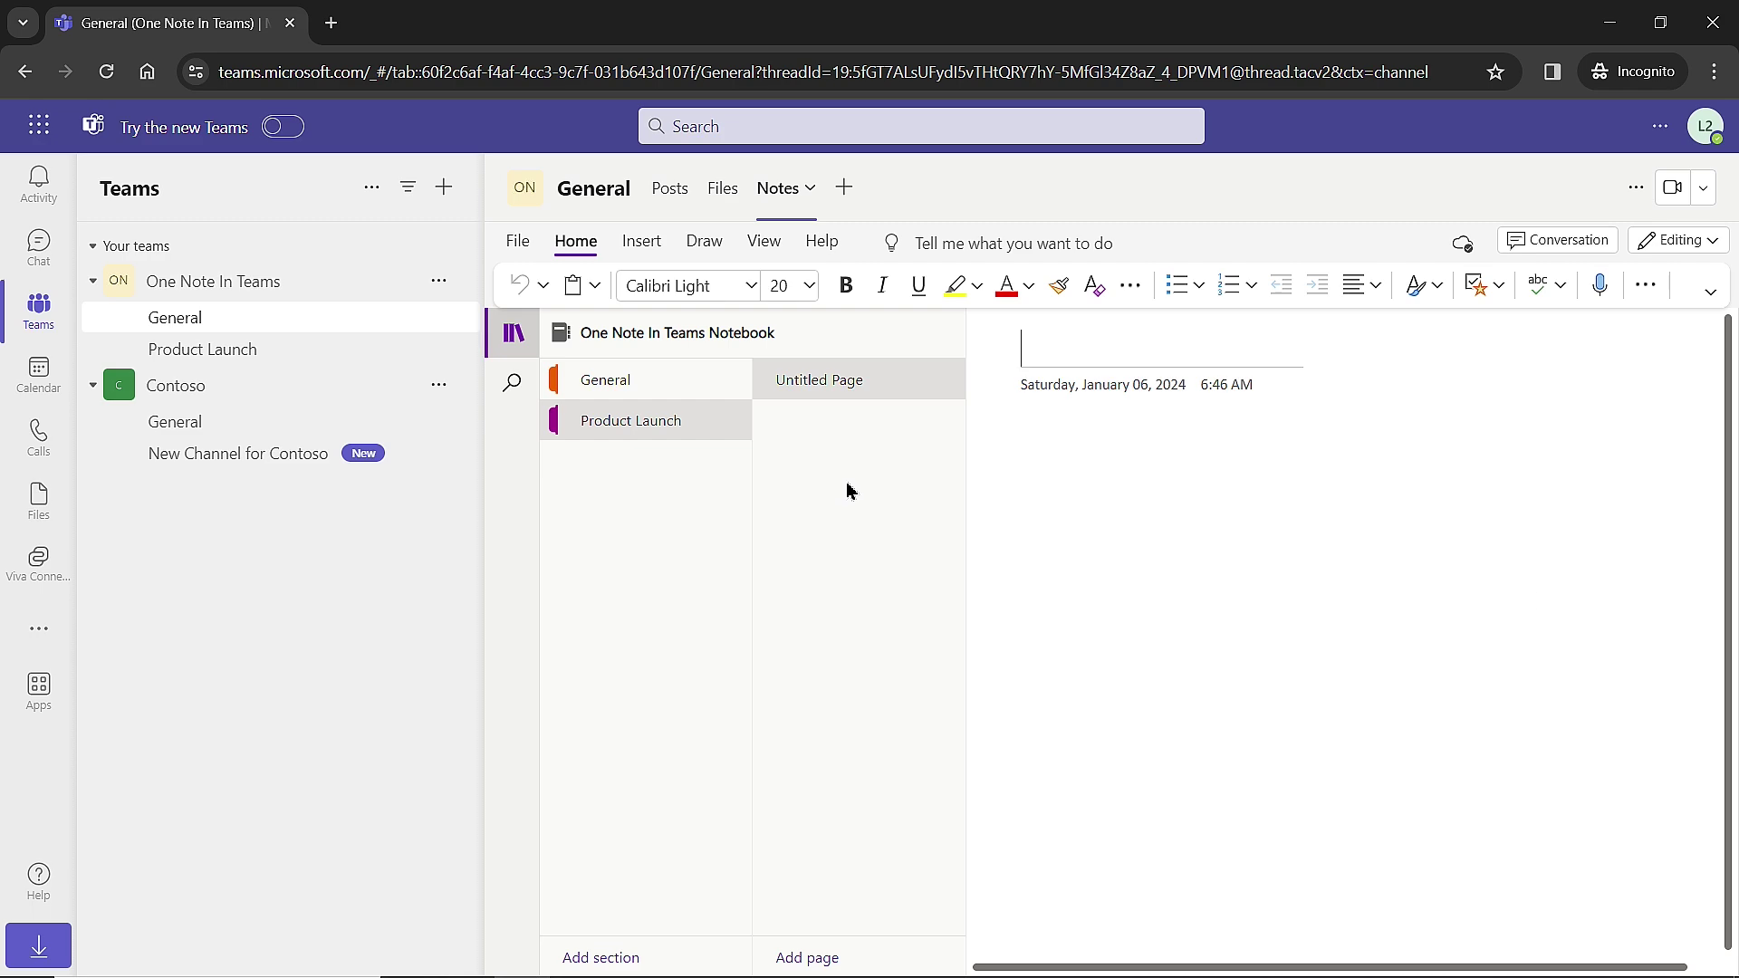
drag(1737, 91, 842, 63)
click(1455, 53)
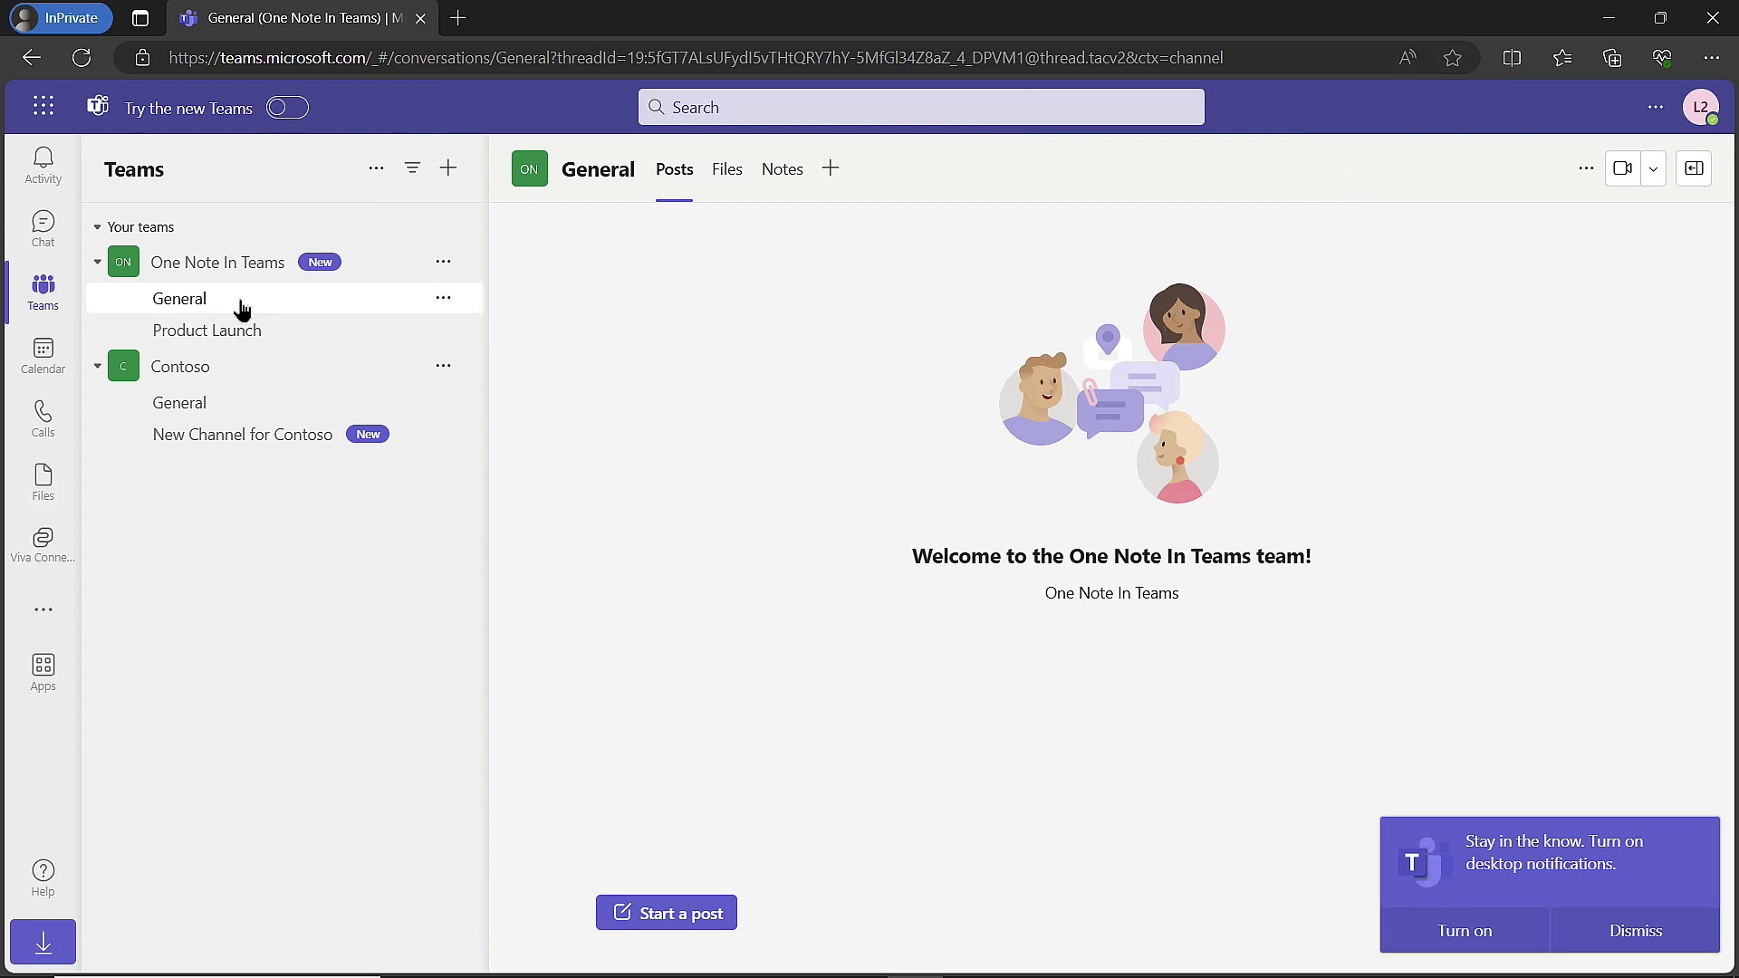
Show the General channel's Notes in the private window and dismiss the notifications prompt.
click(780, 179)
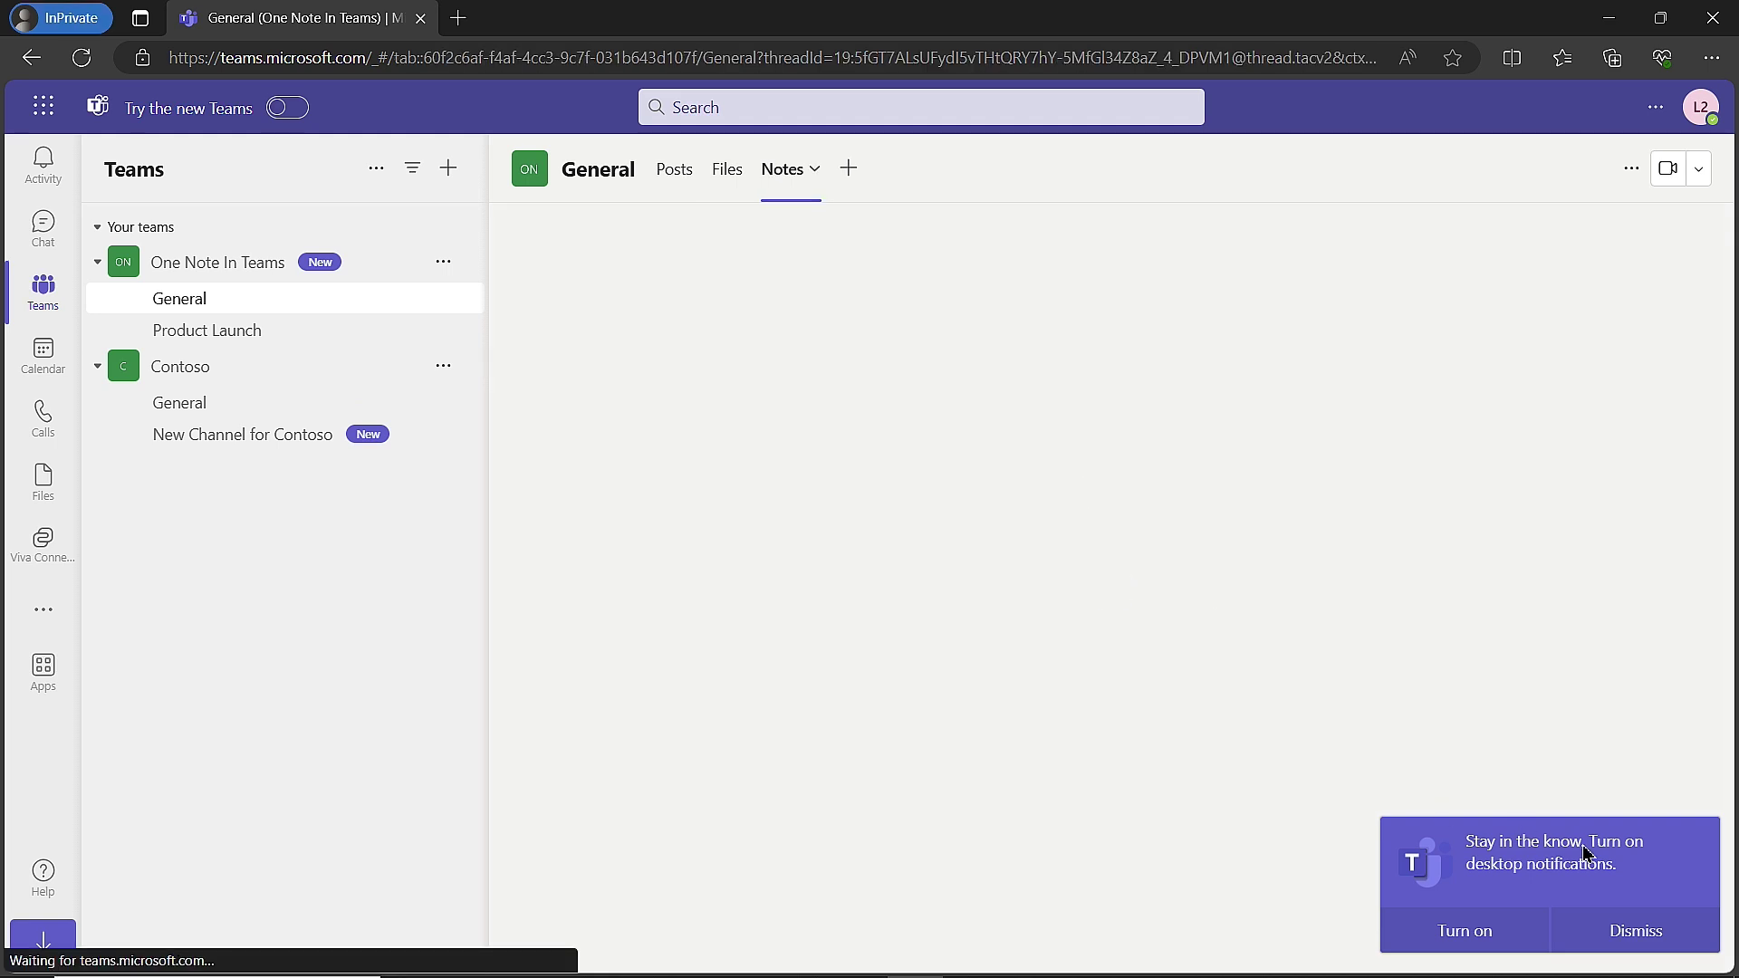
click(1649, 934)
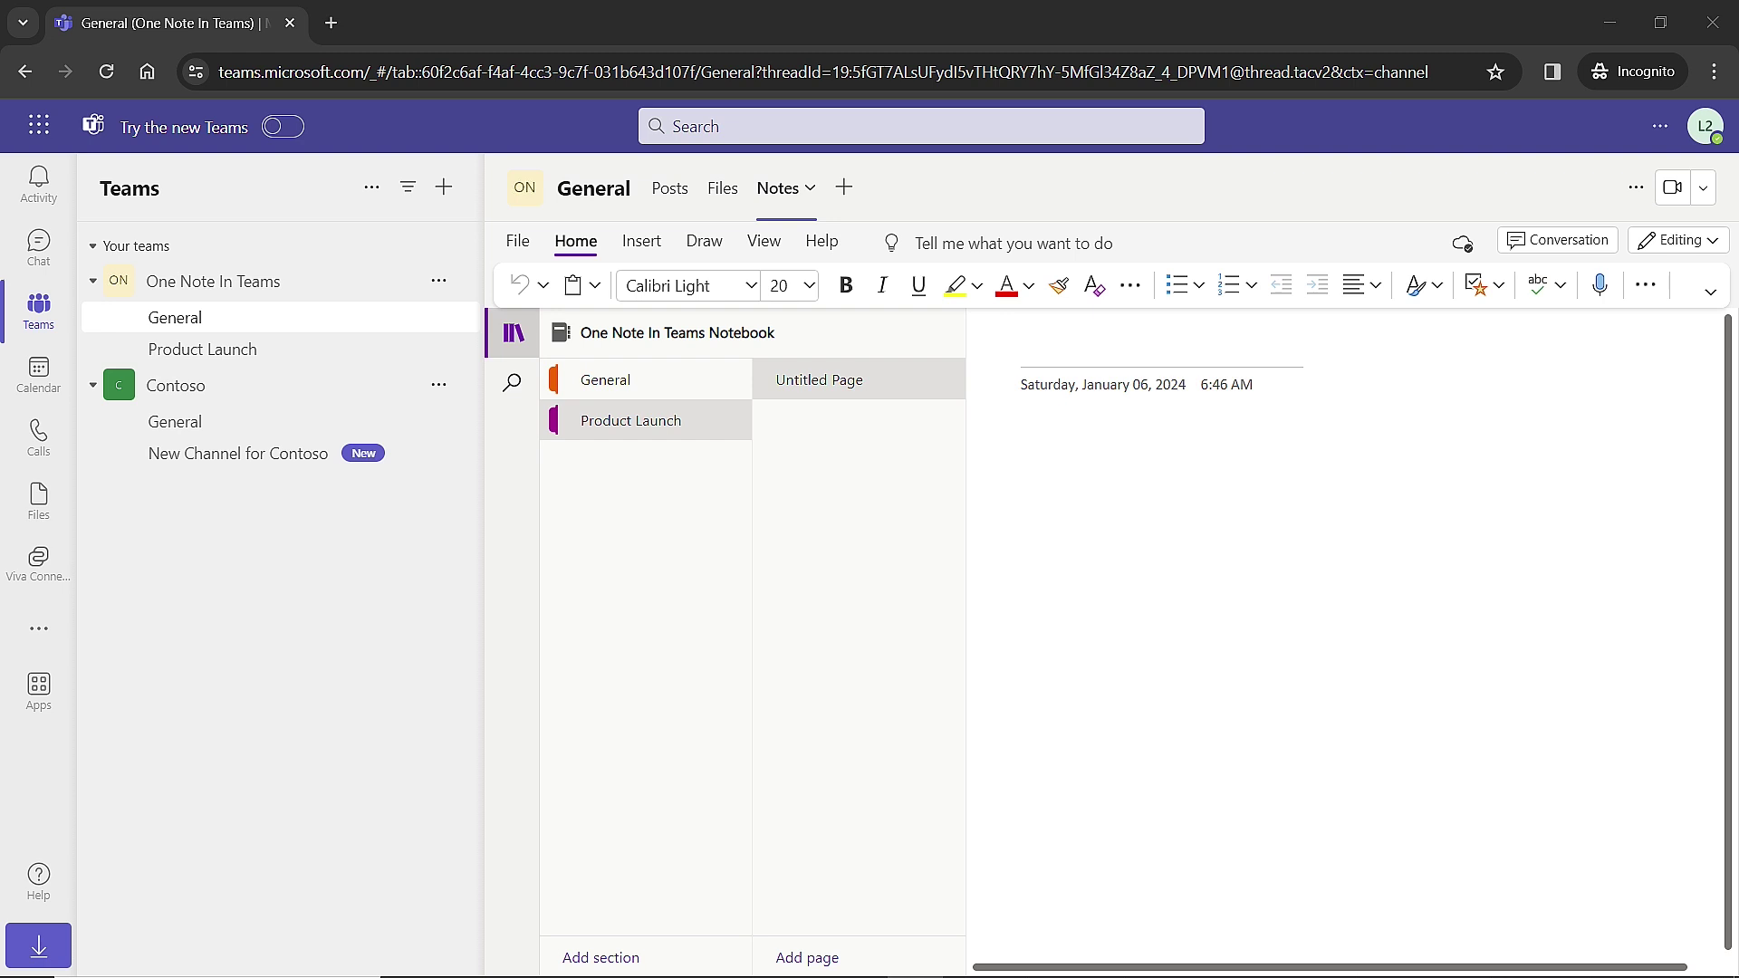
Add a OneNote tab to the Product Launch channel pointing at the notebook's Product Launch section.
click(237, 356)
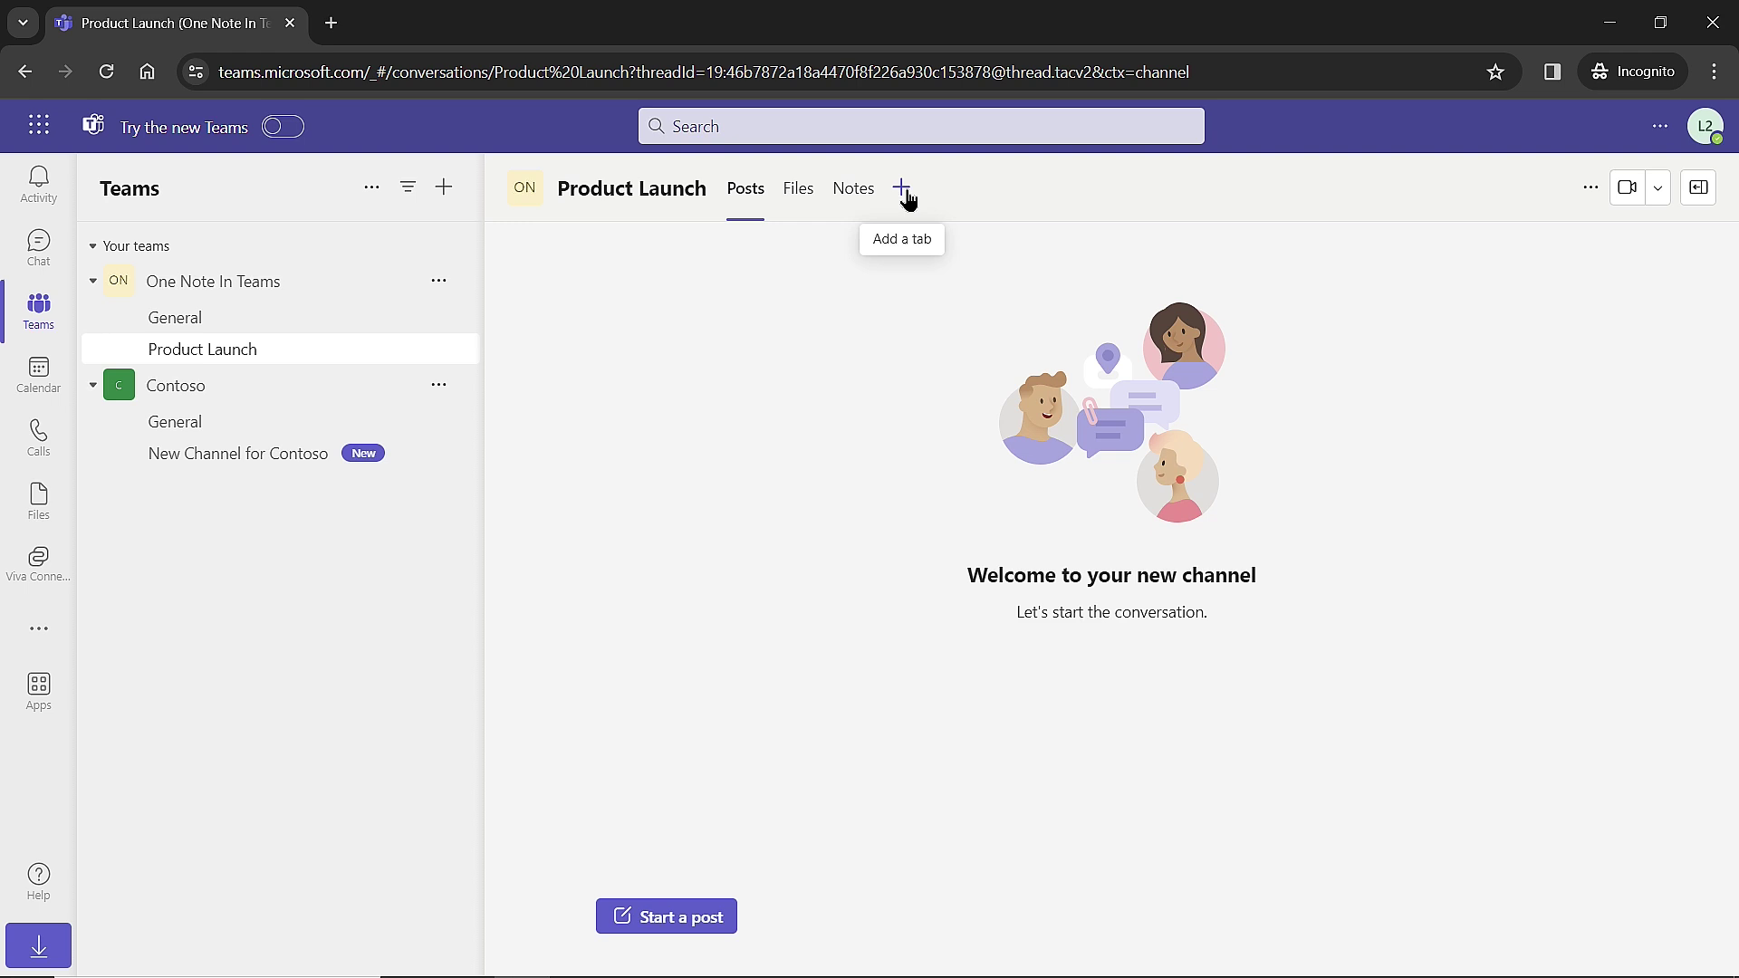
click(902, 189)
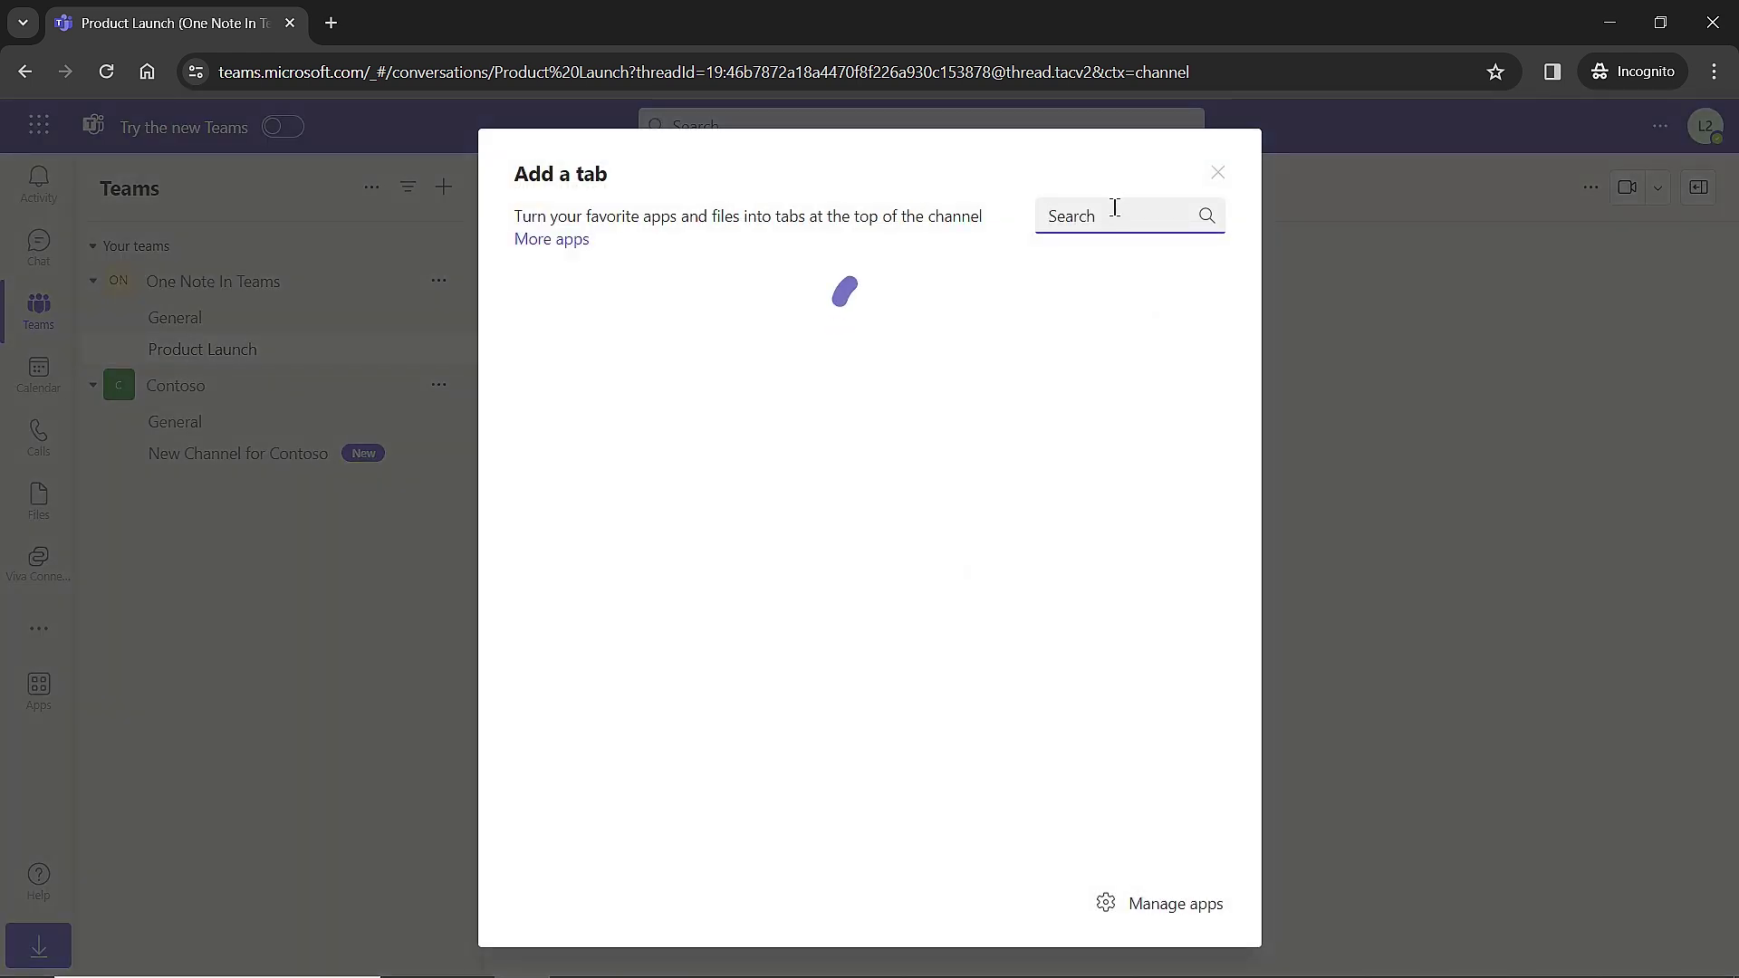
text(onenote)
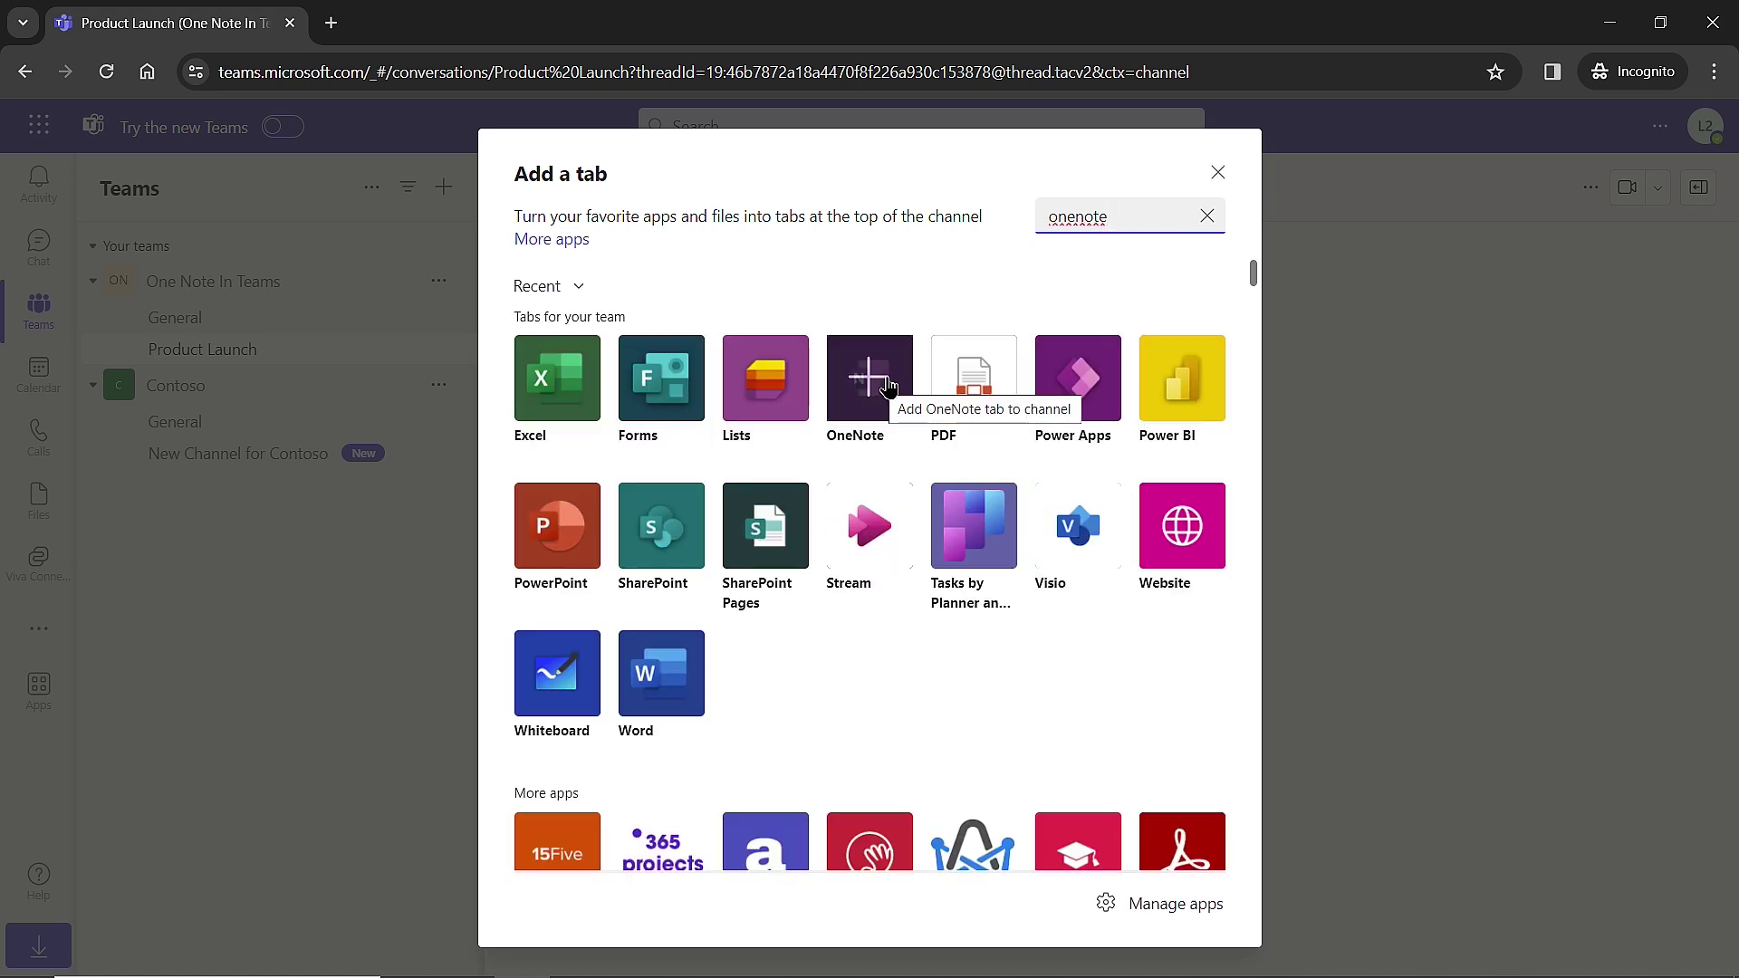
click(884, 388)
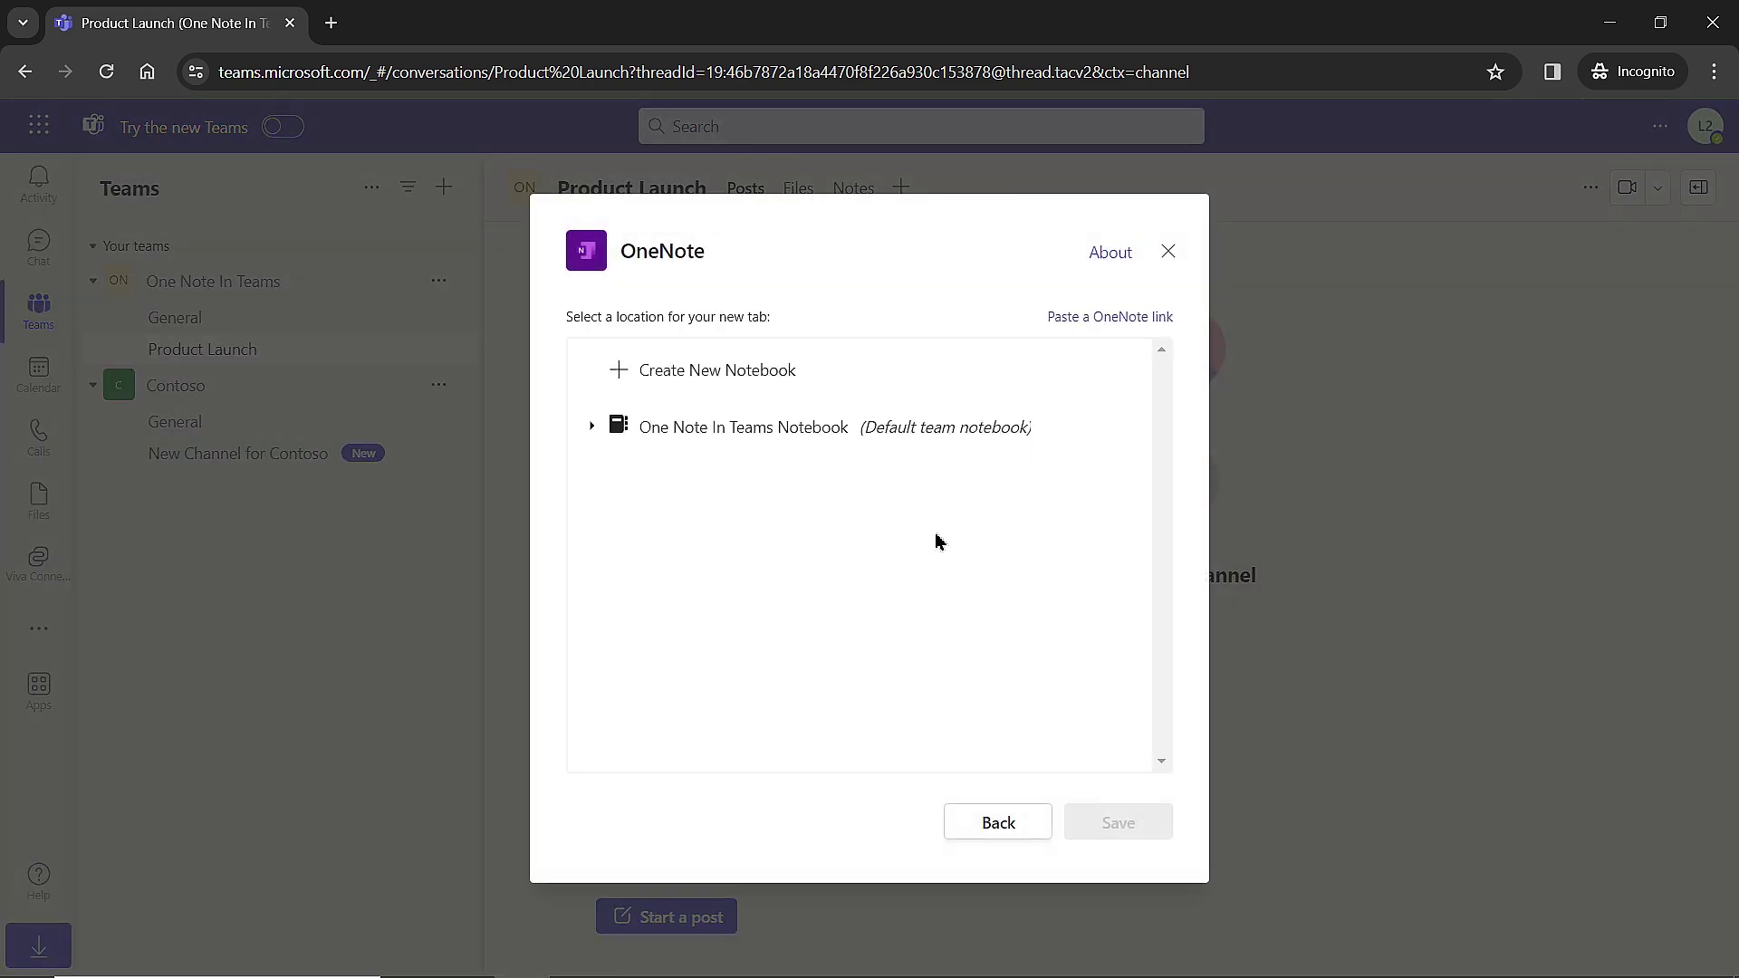
click(679, 448)
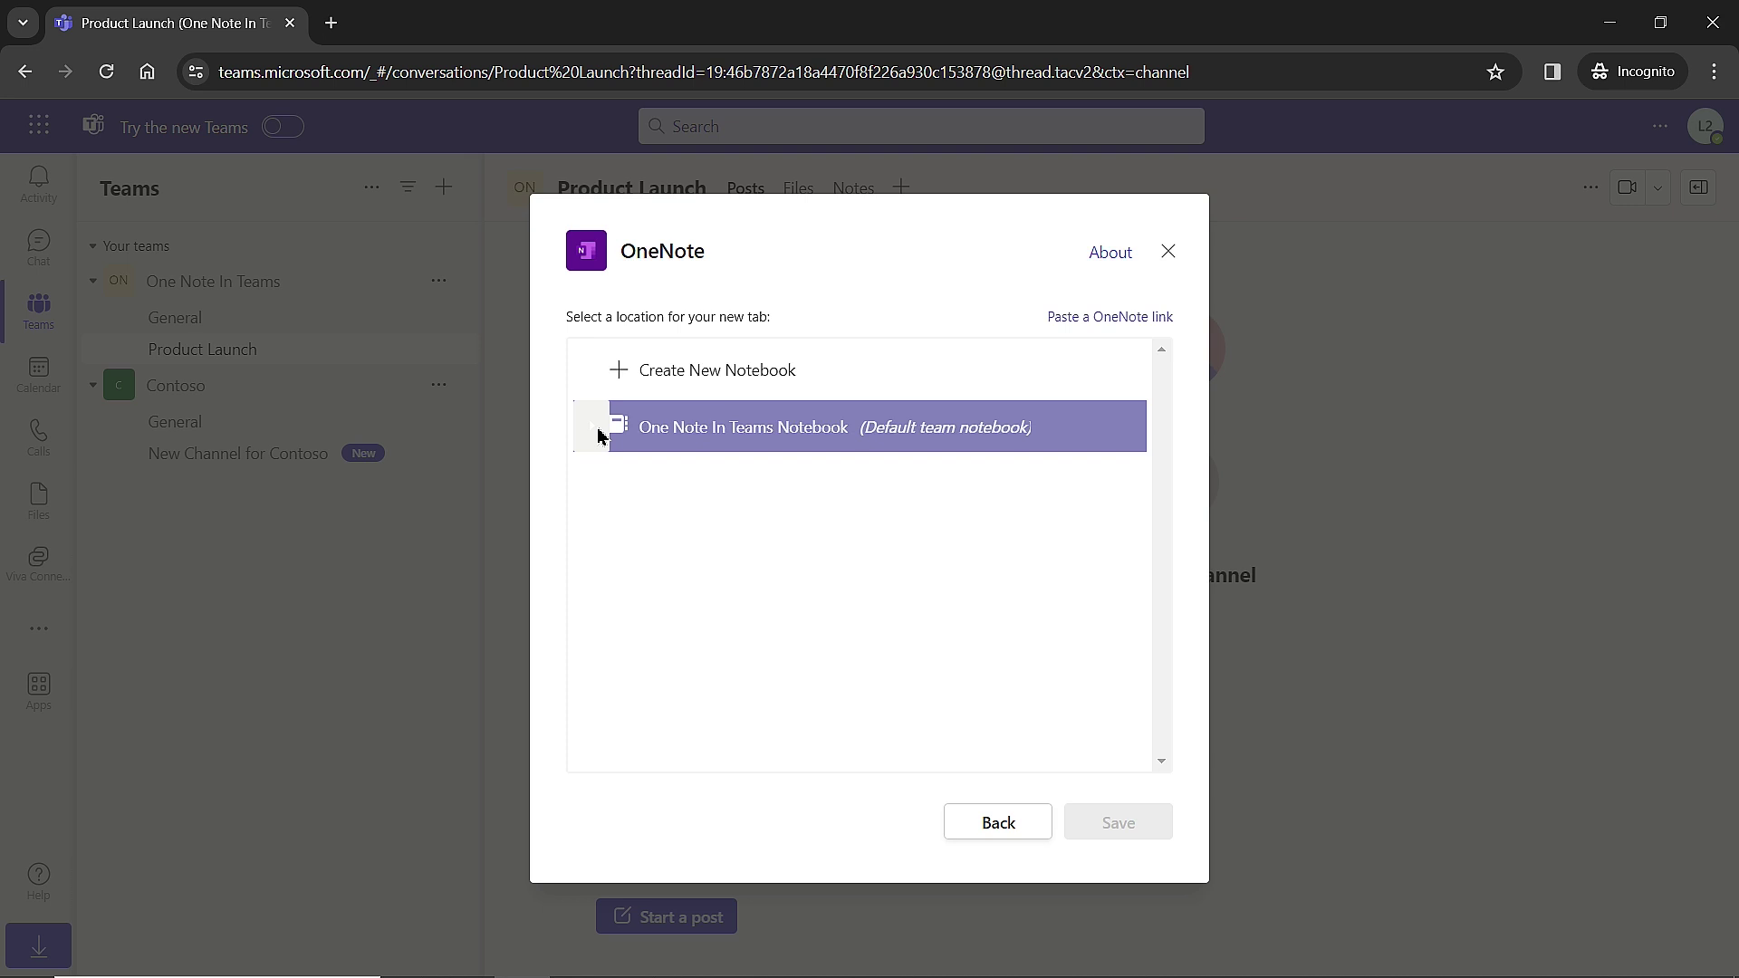
click(593, 426)
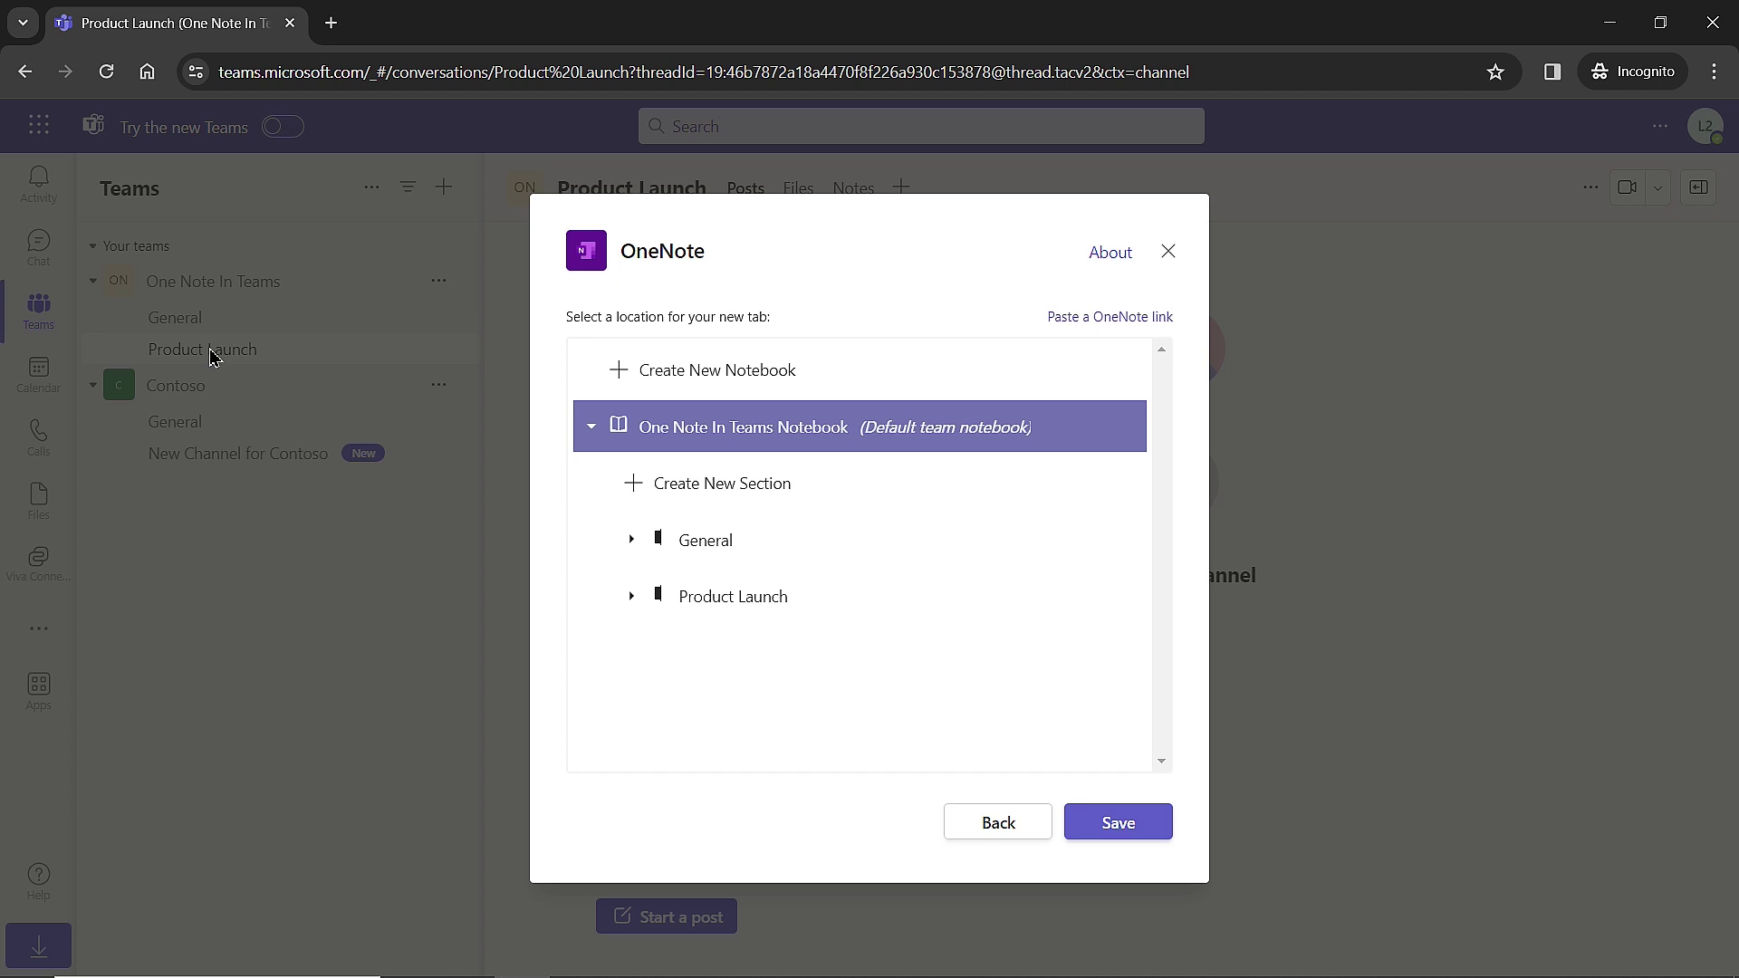
click(751, 601)
click(1118, 822)
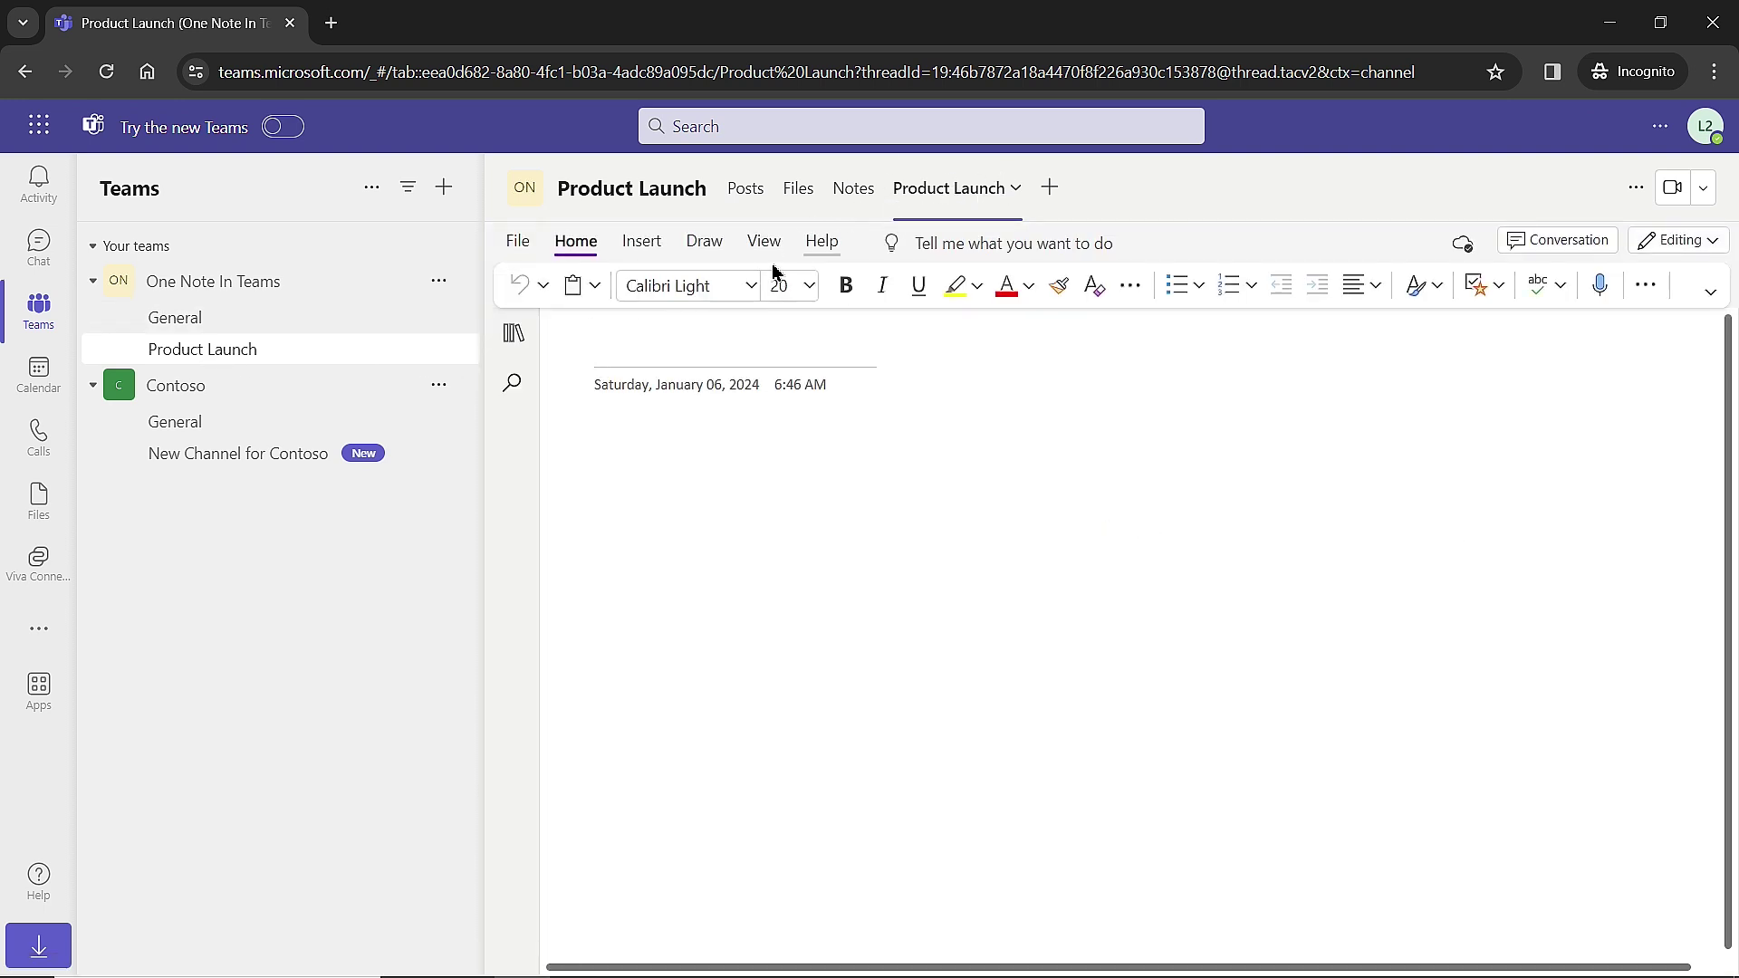
Title the Product Launch page 'New Page' and add the line 'Product launch information'.
click(512, 333)
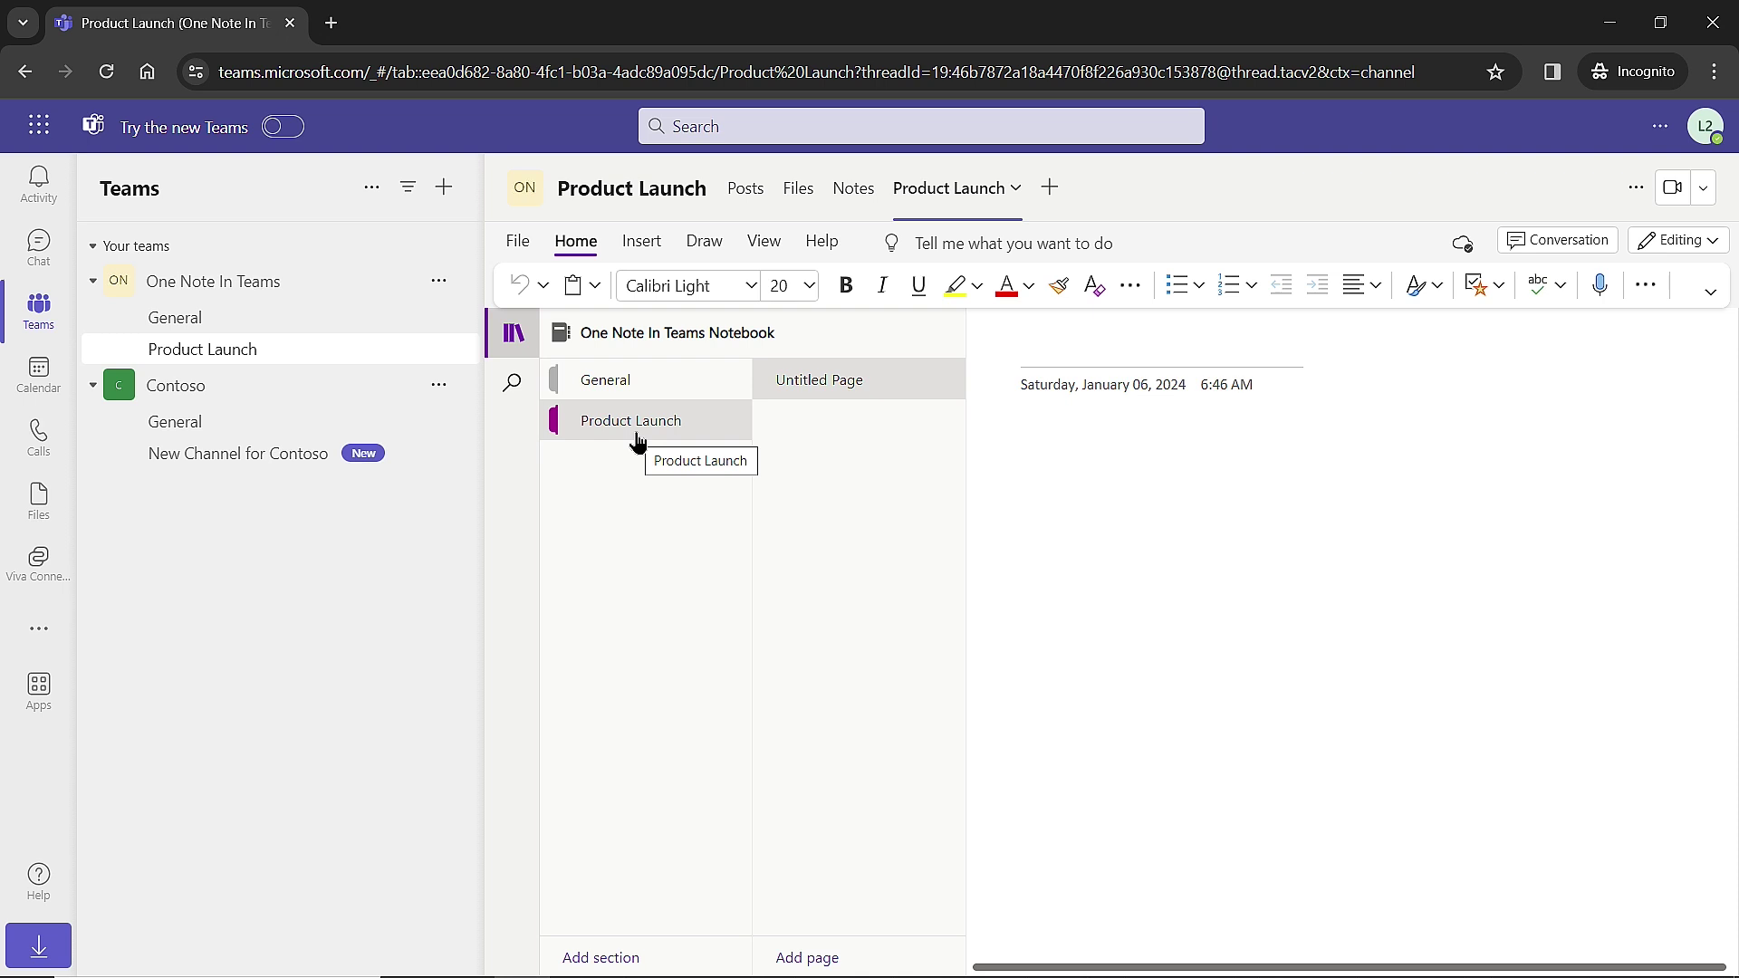
click(1092, 355)
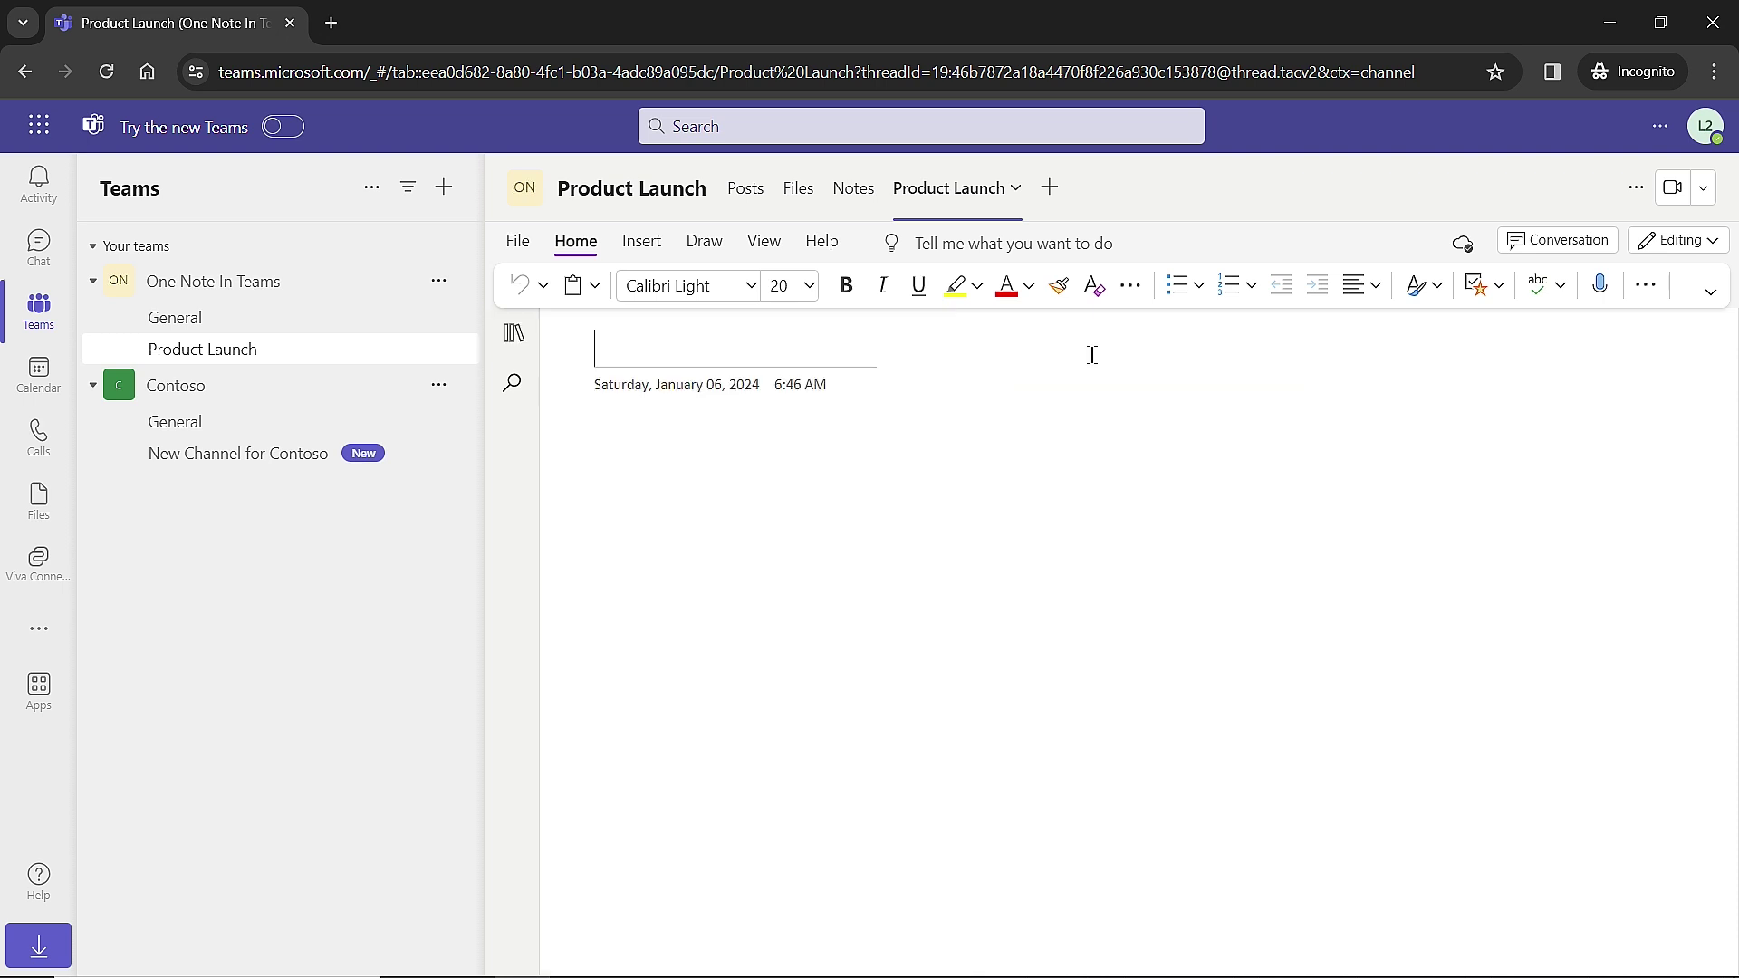
text(New Page)
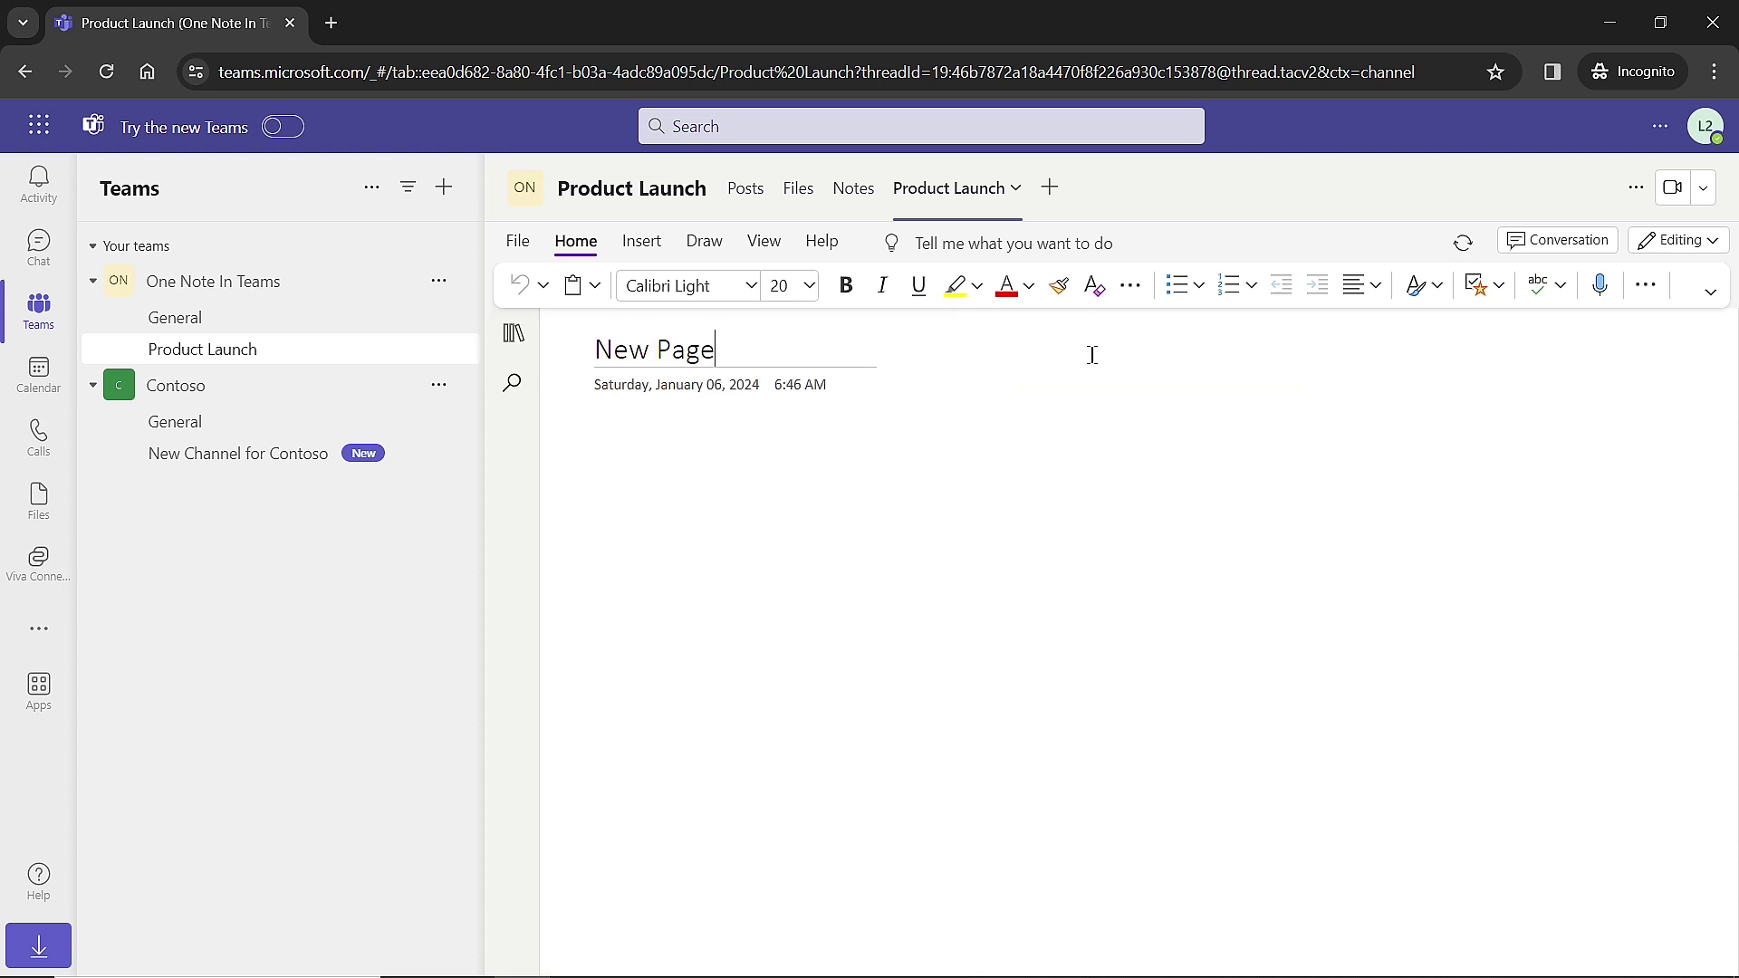
key(Return)
text(Product la)
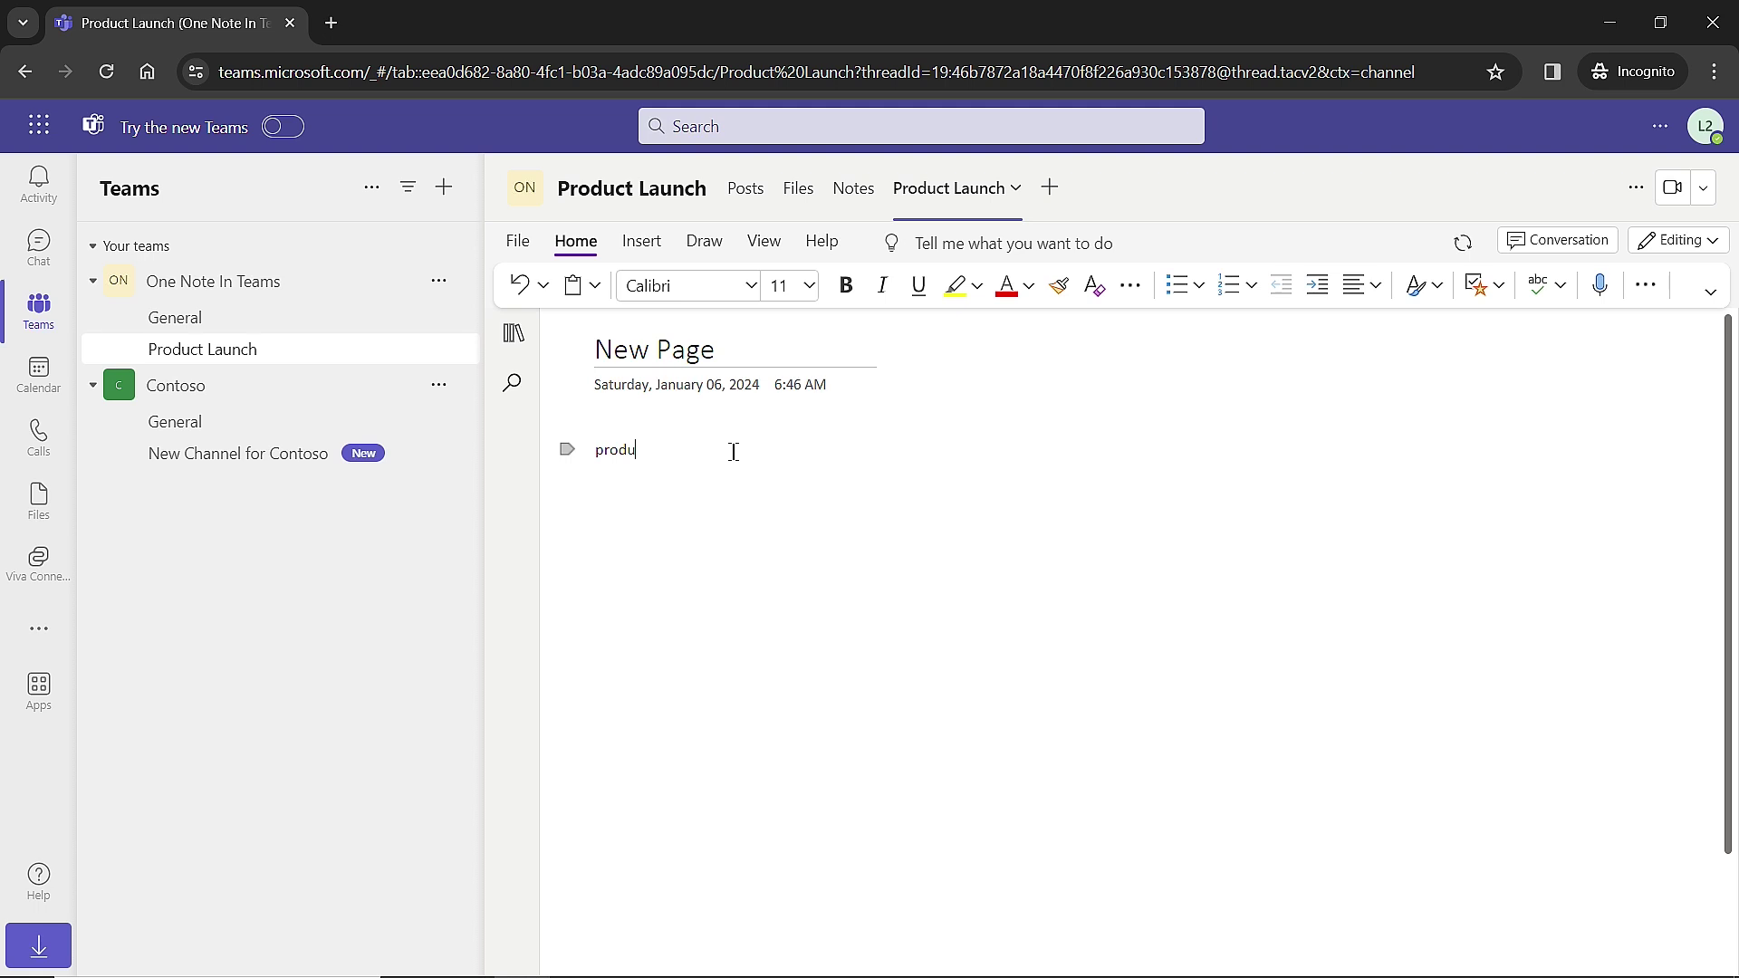
text(unch information)
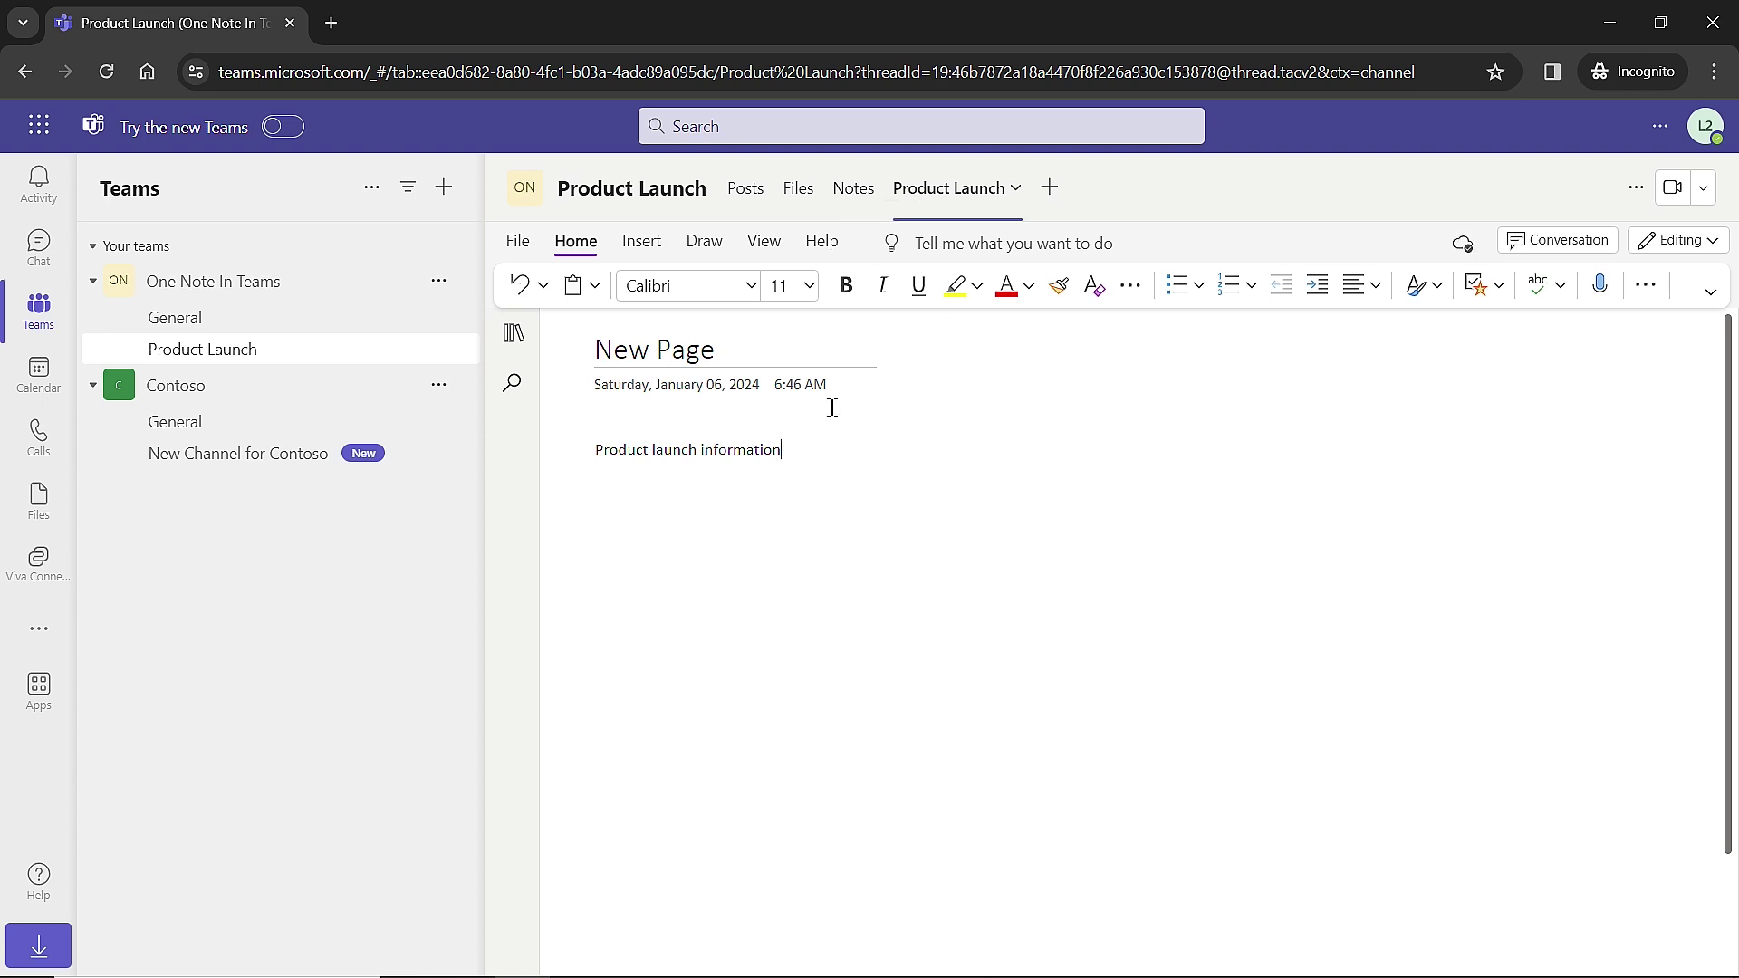
click(643, 243)
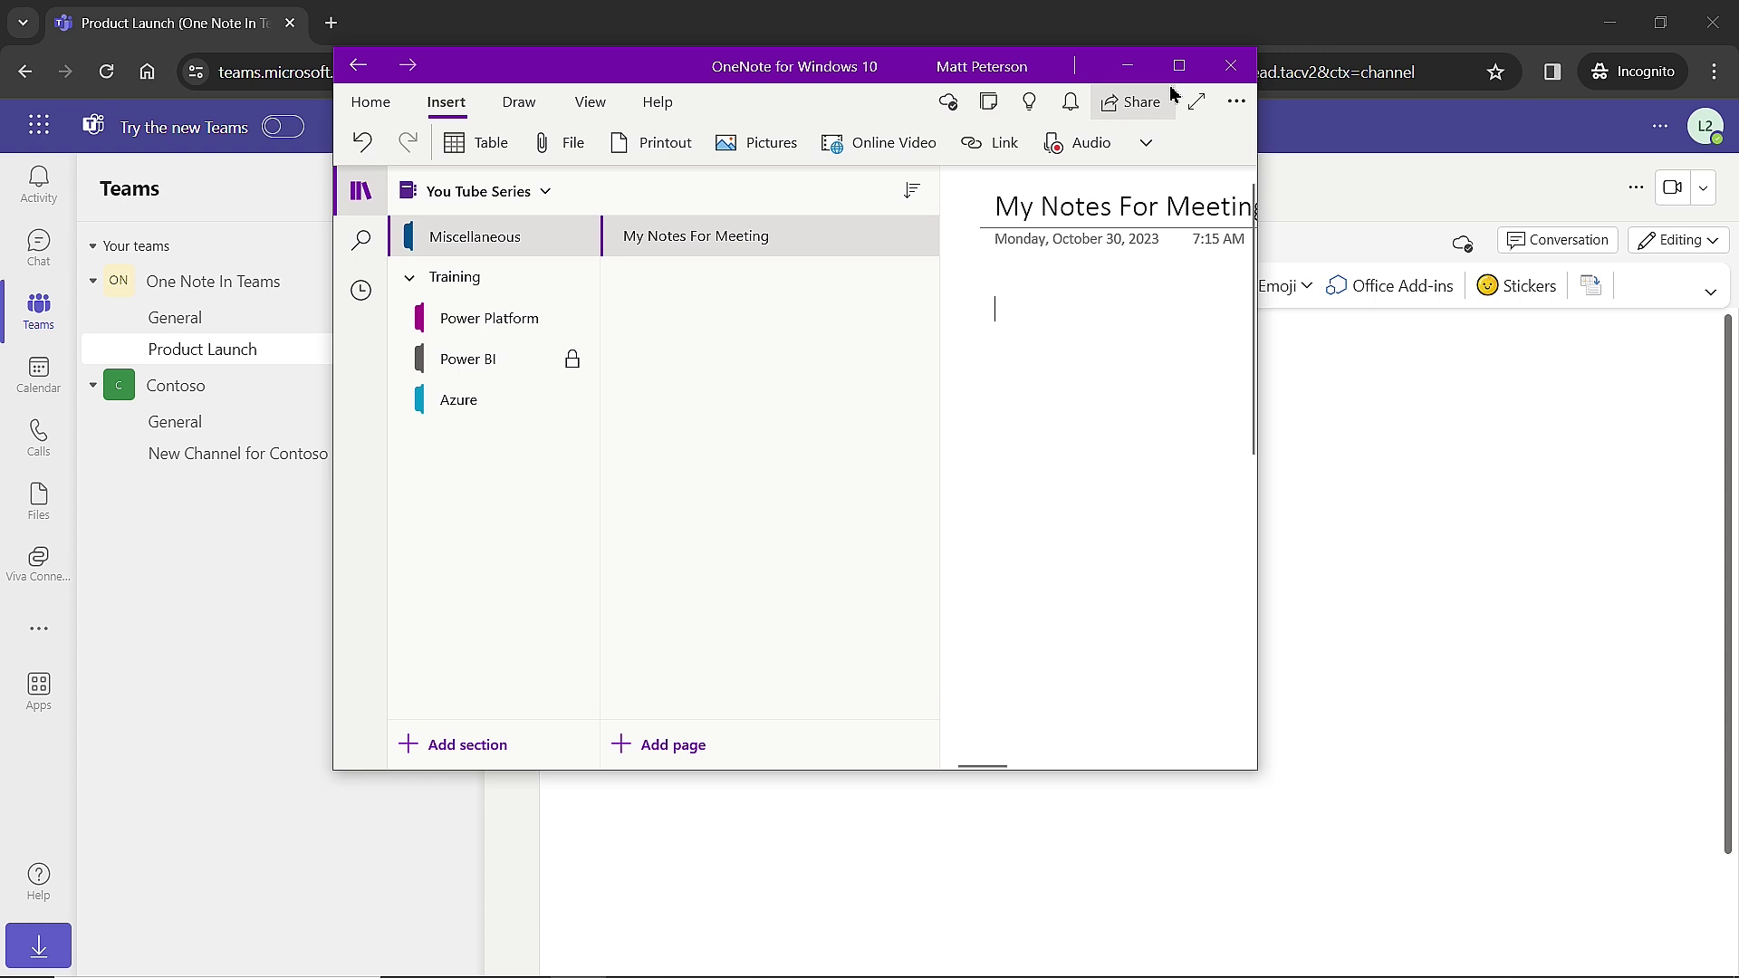
Insert the [MS Event] App in a Day meeting details into the My Notes For Meeting page.
click(1182, 71)
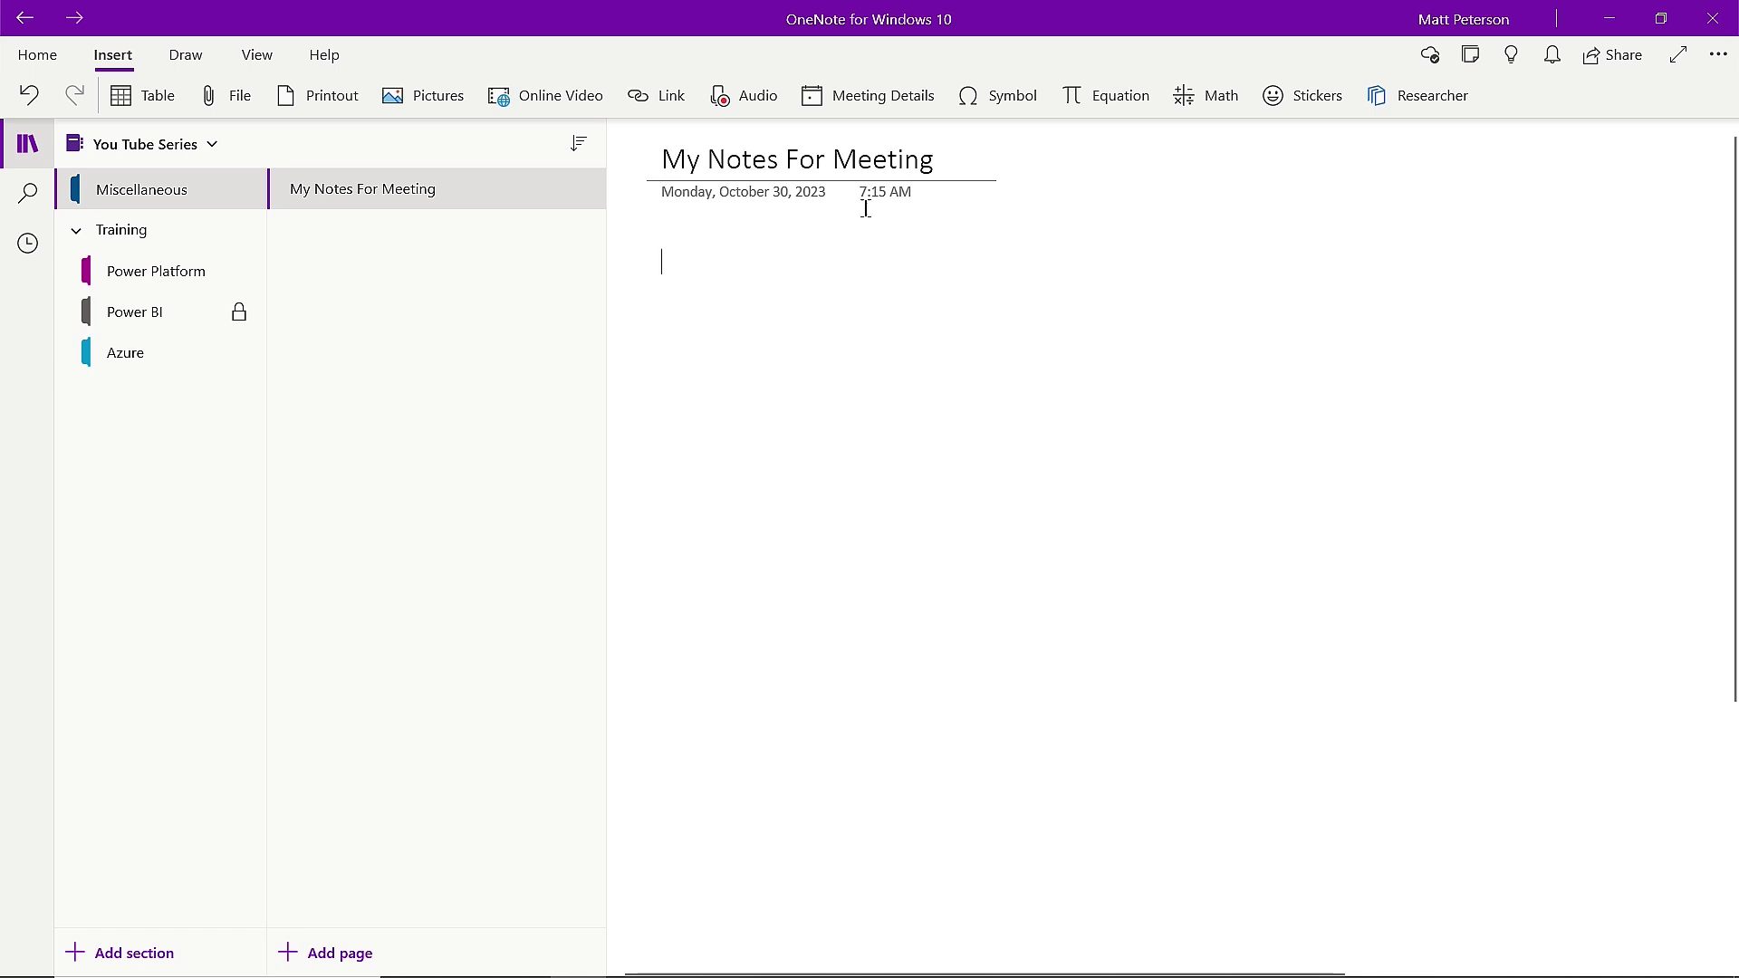
click(875, 109)
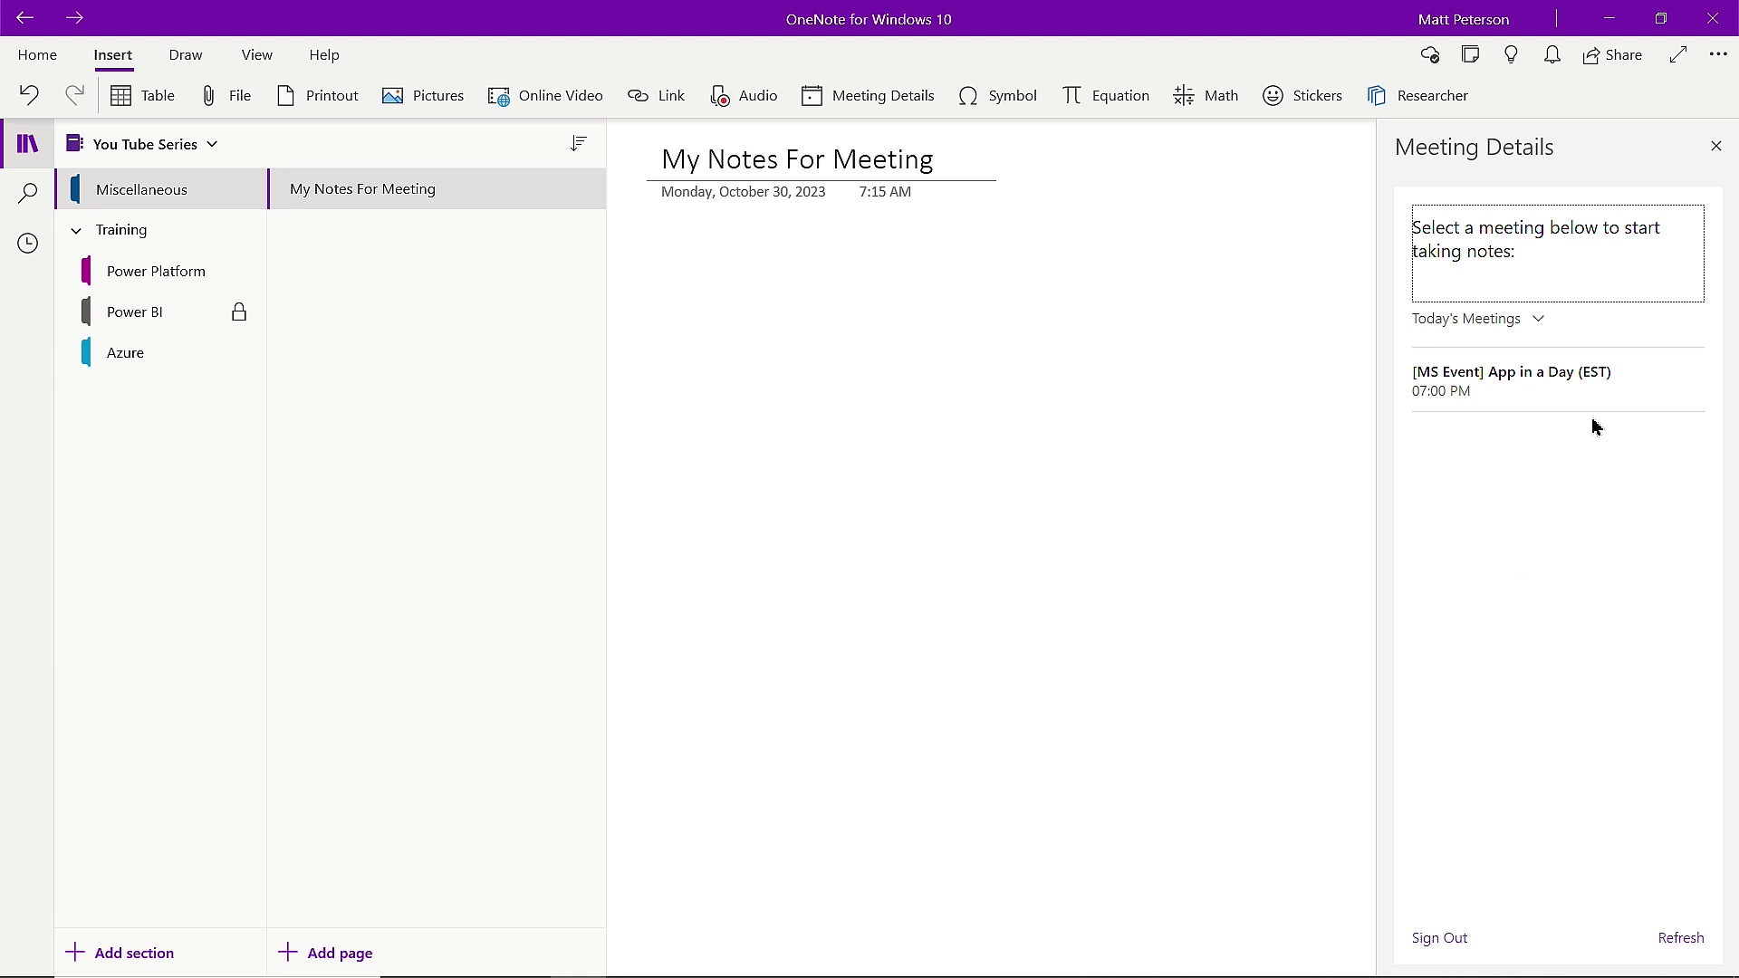
click(1495, 390)
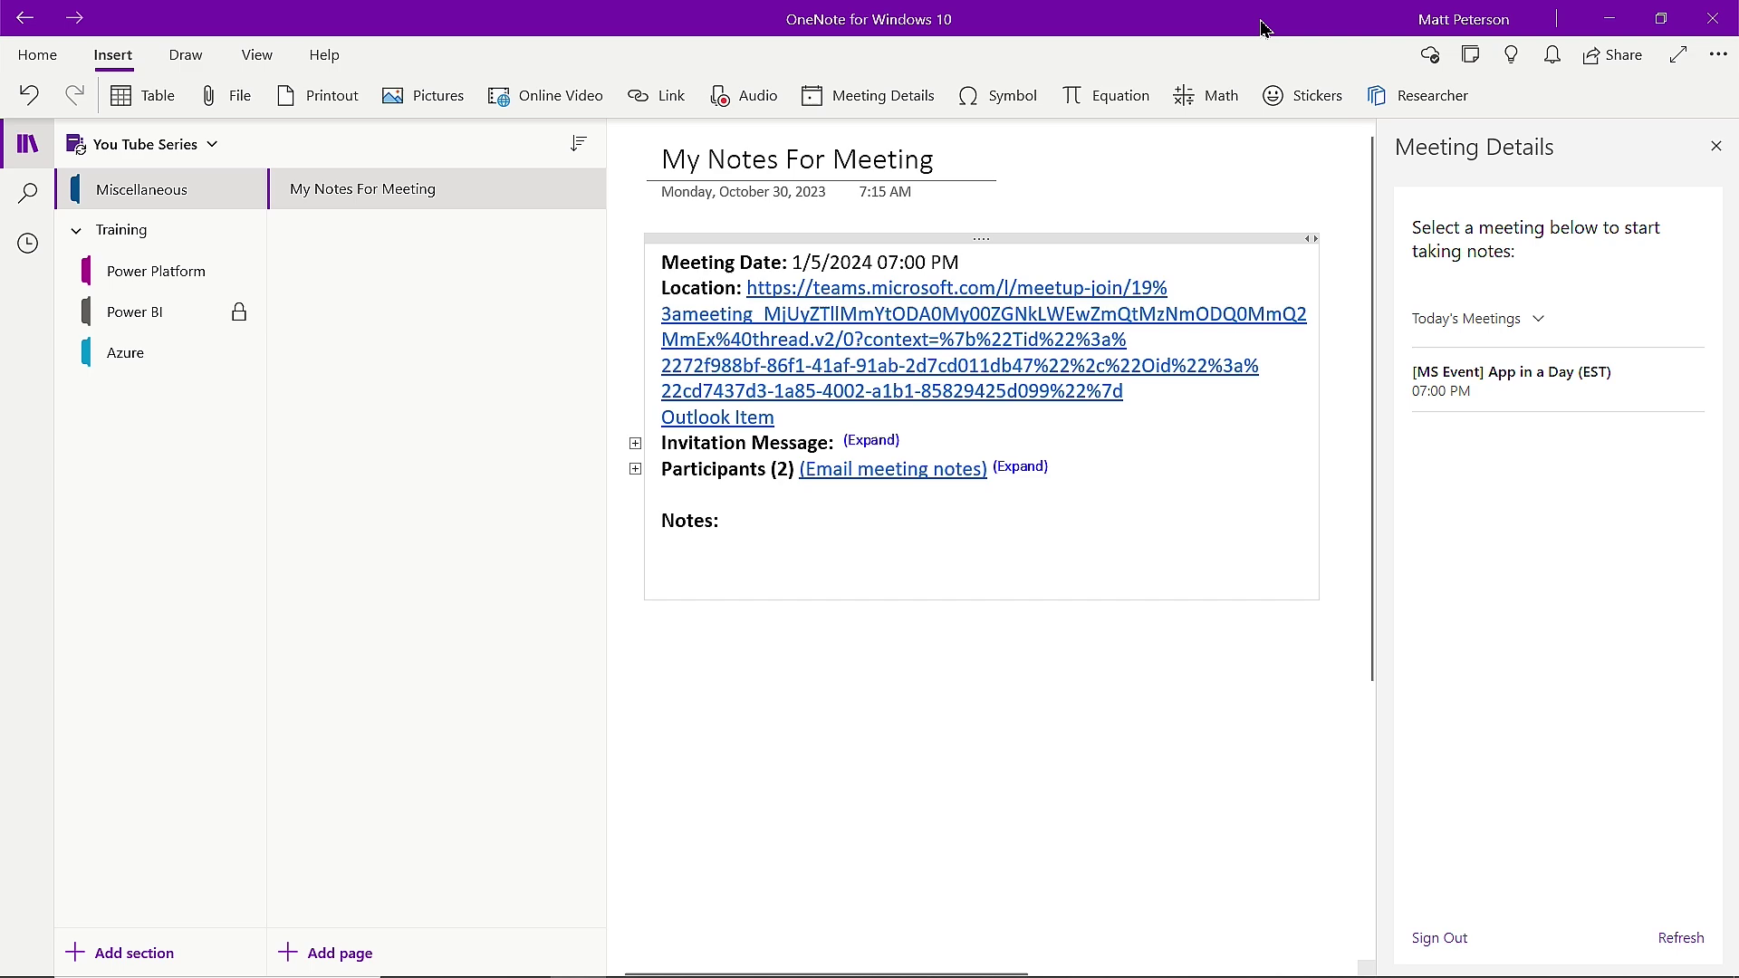
drag(1264, 28, 1427, 141)
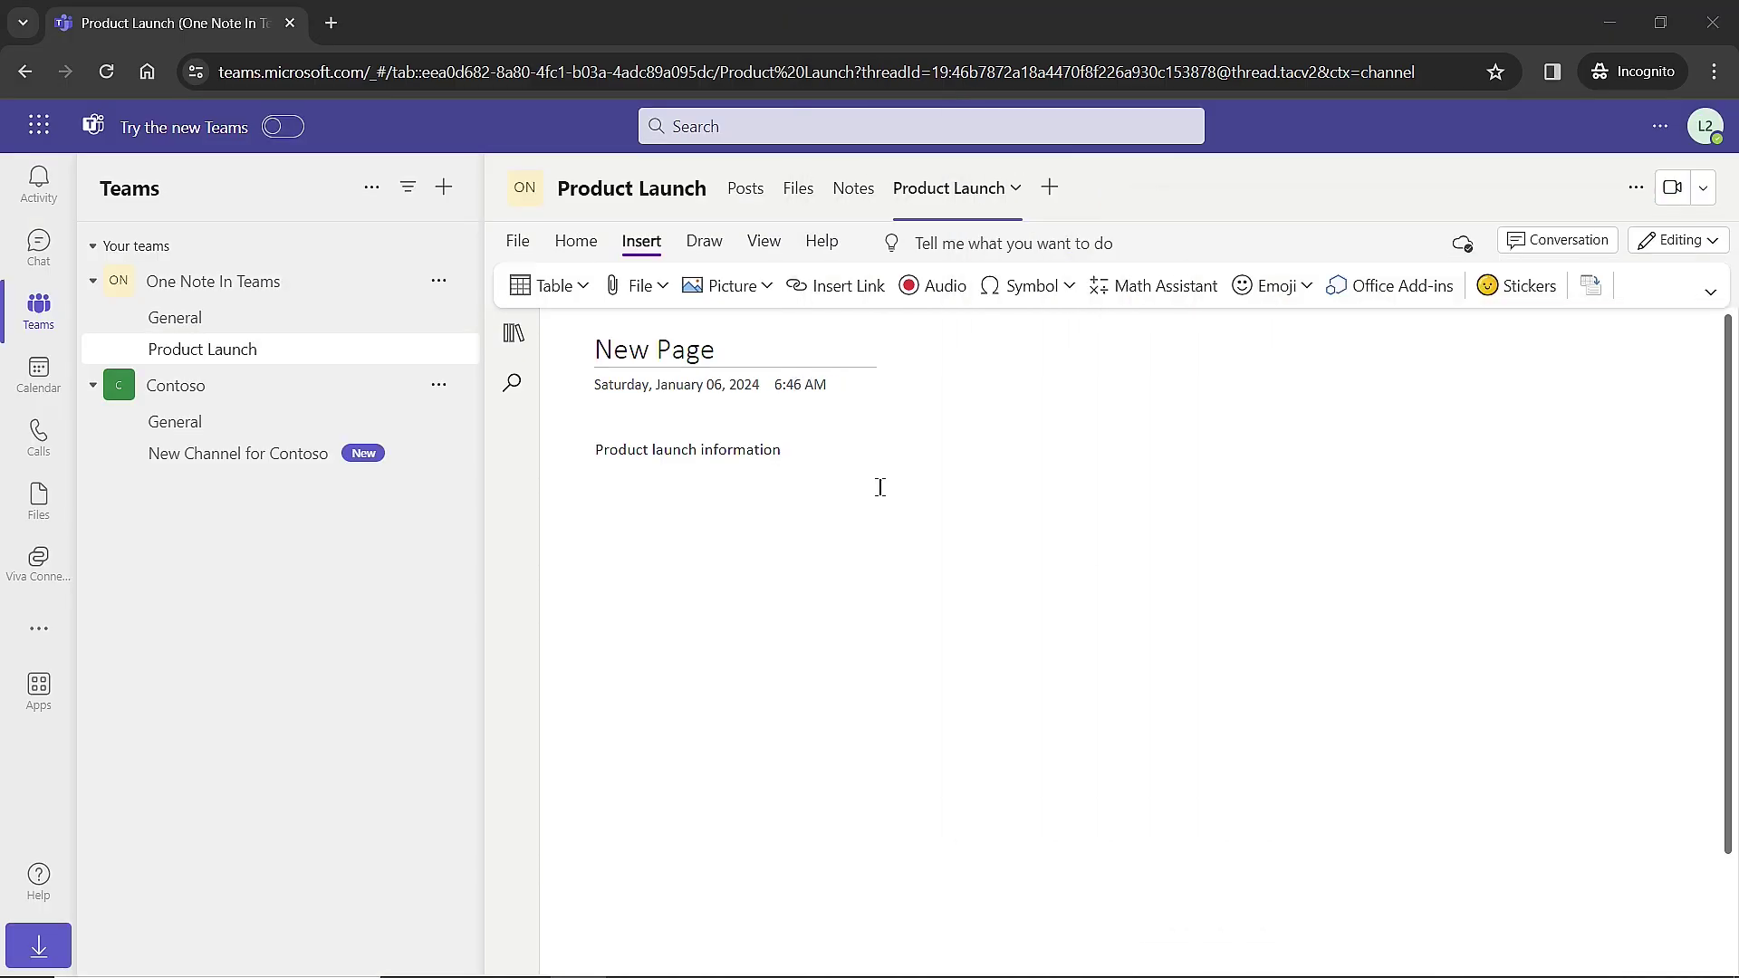
Add the line 'OUr users taking notes about the meeting' below 'Product launch information'.
click(877, 448)
key(Return)
key(Return)
key(Return)
key(Return)
text(OUr users take)
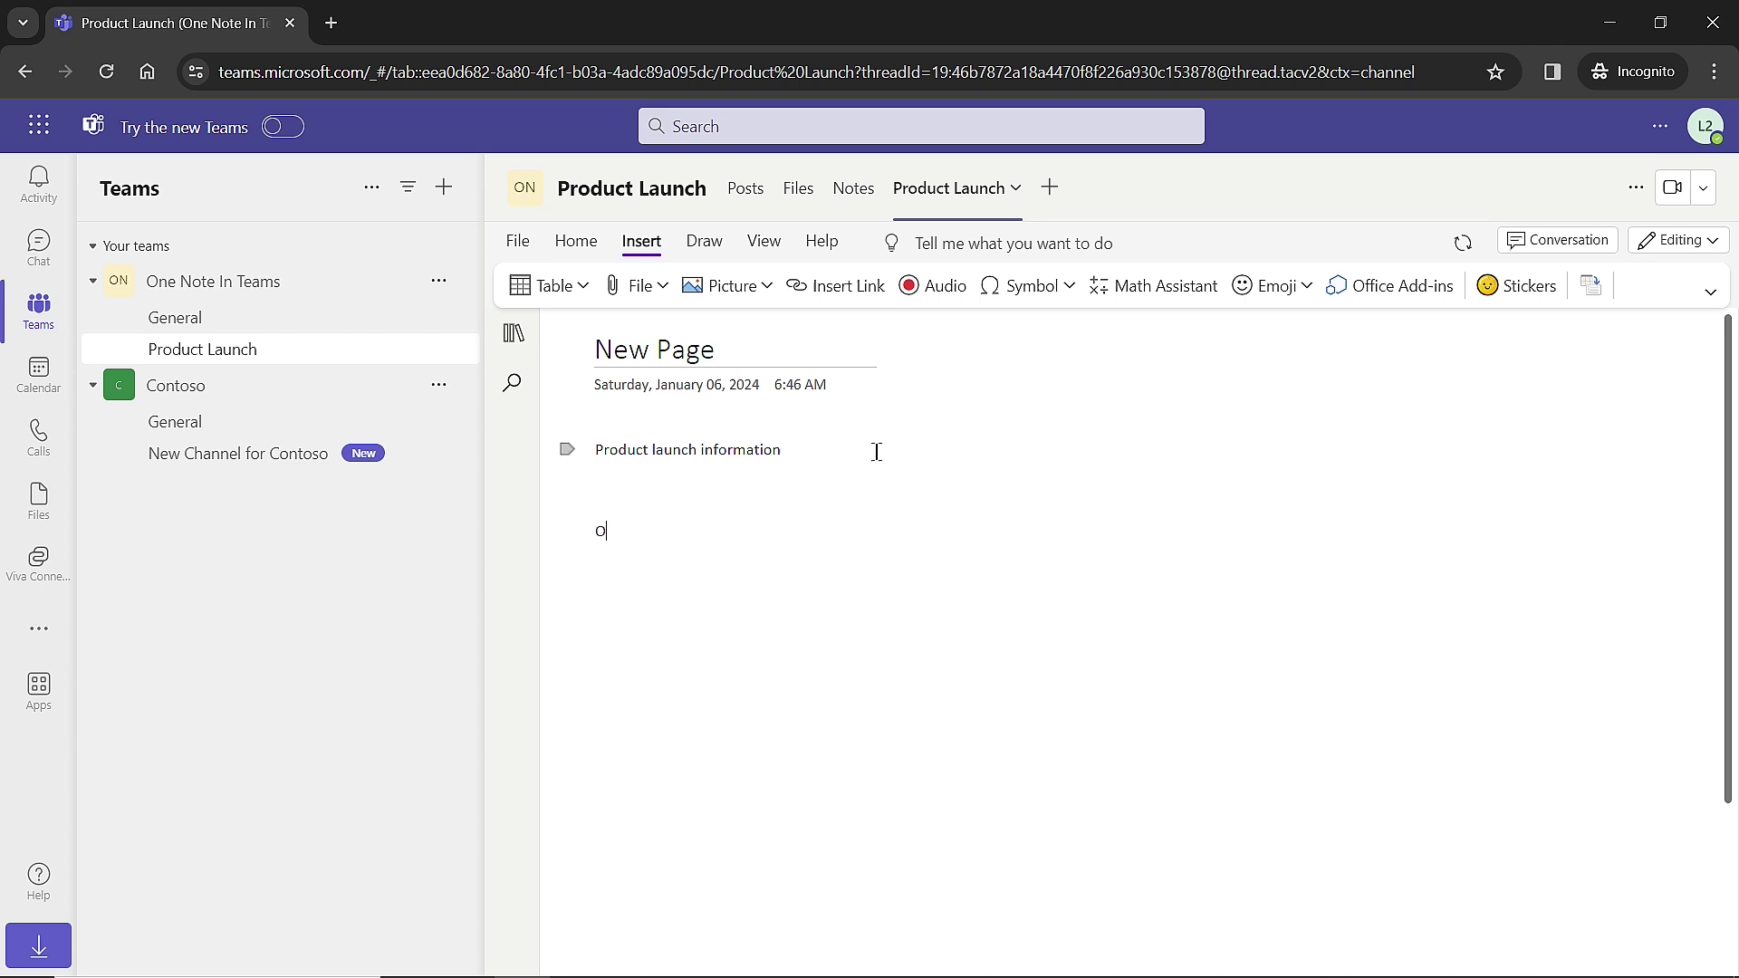
key(BackSpace)
text(ing notes about the meeting)
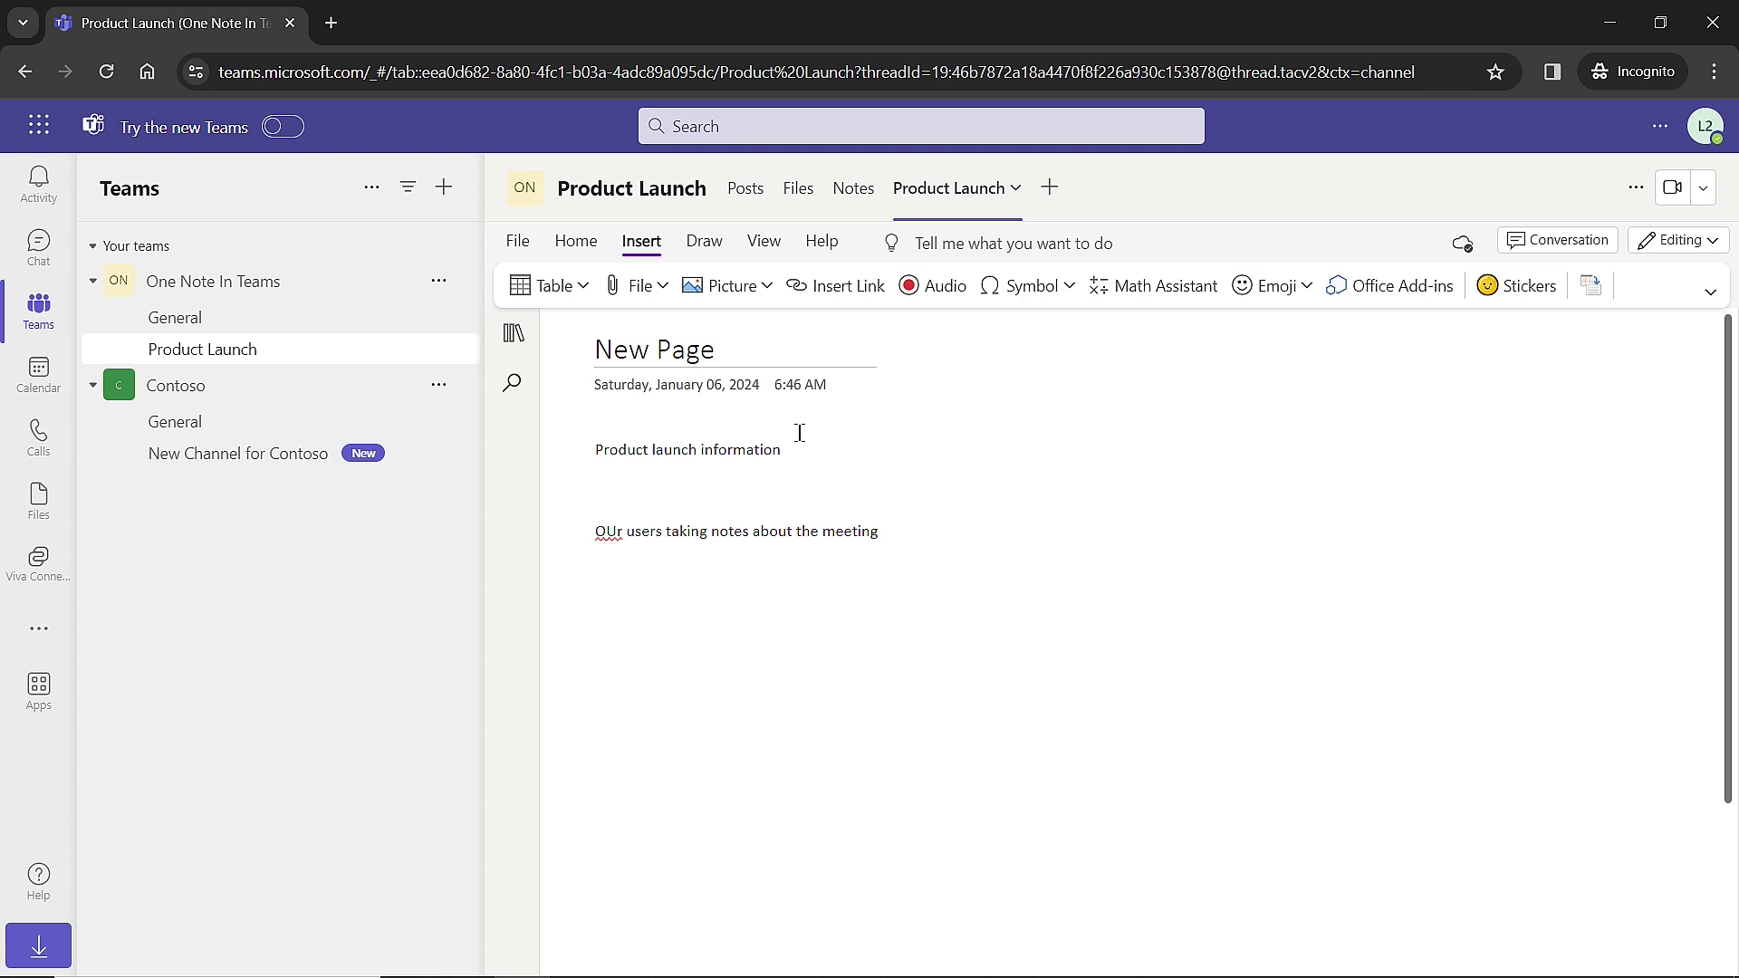
Add a standard channel named 'New Notebook Channel' to the One Note In Teams team.
click(244, 288)
click(245, 288)
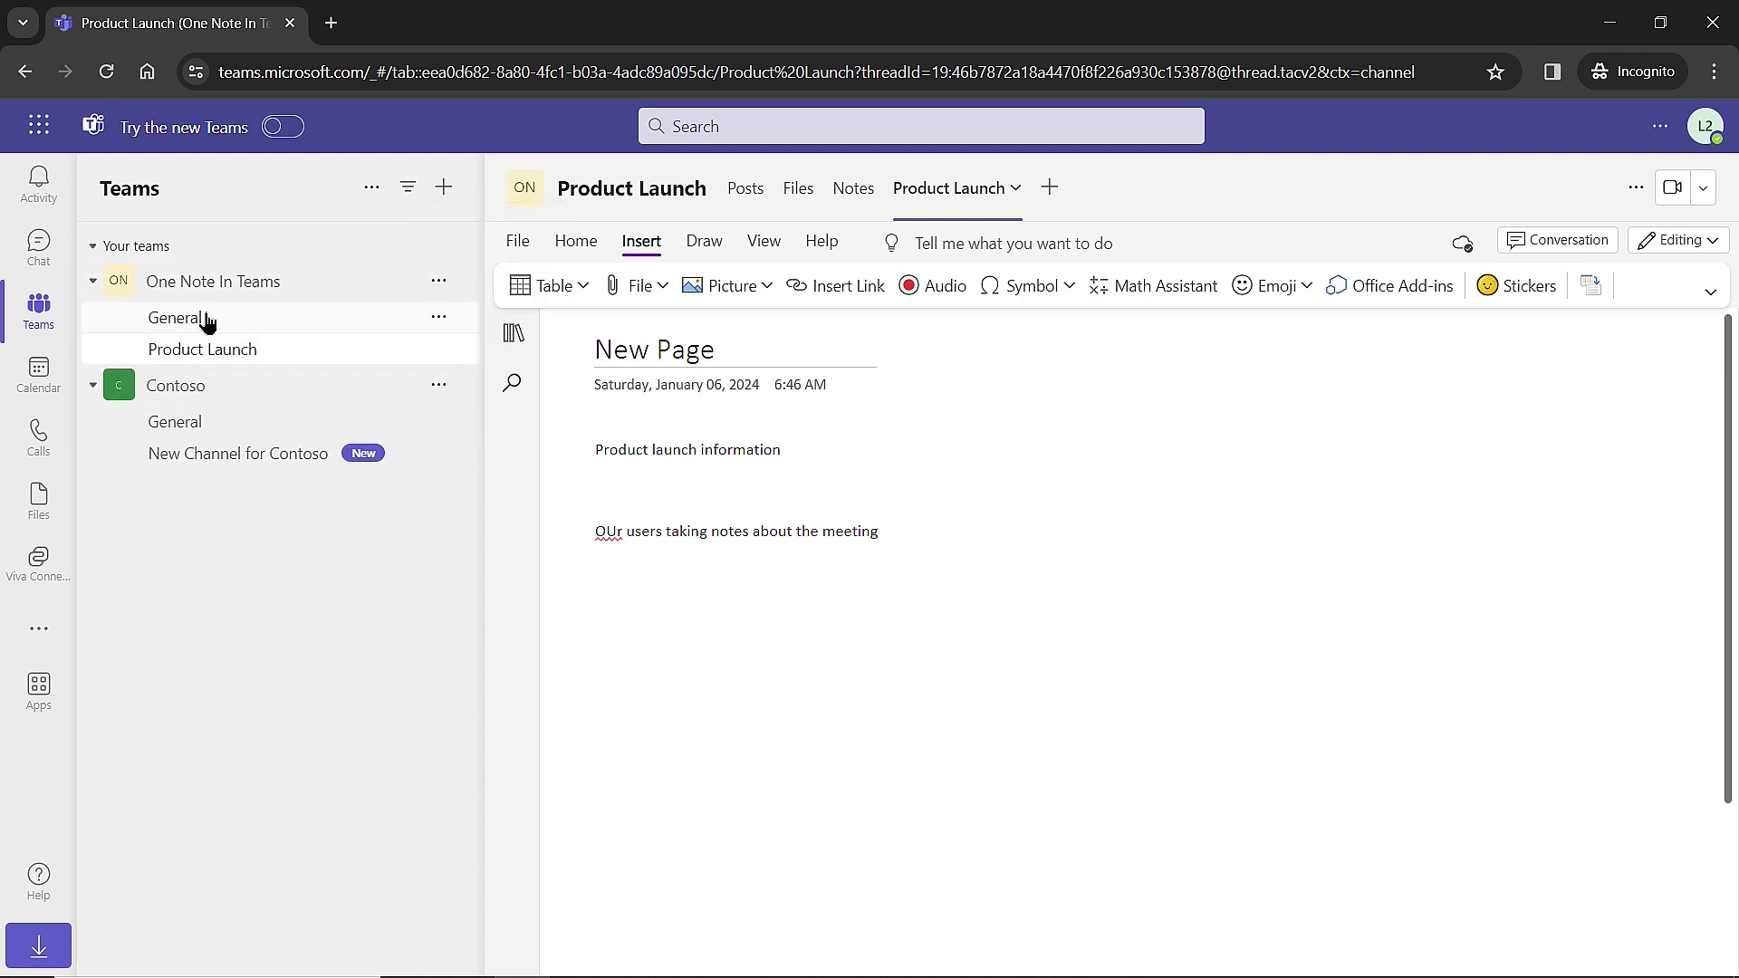
click(207, 319)
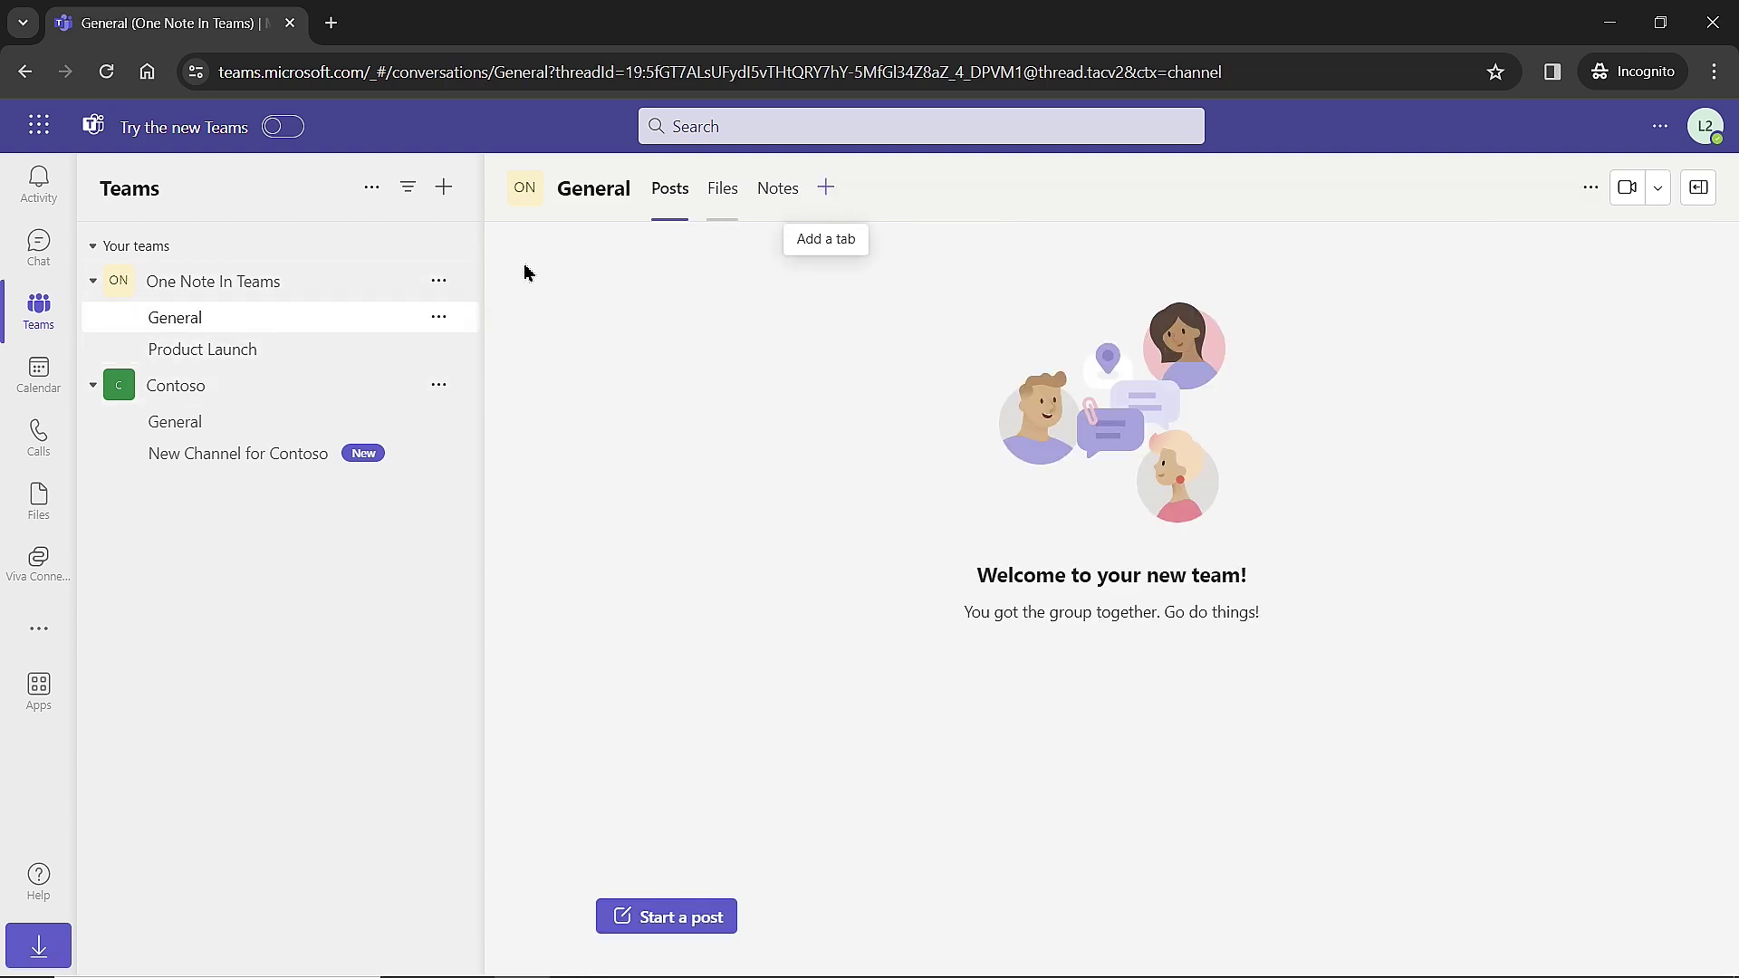
click(438, 283)
click(433, 457)
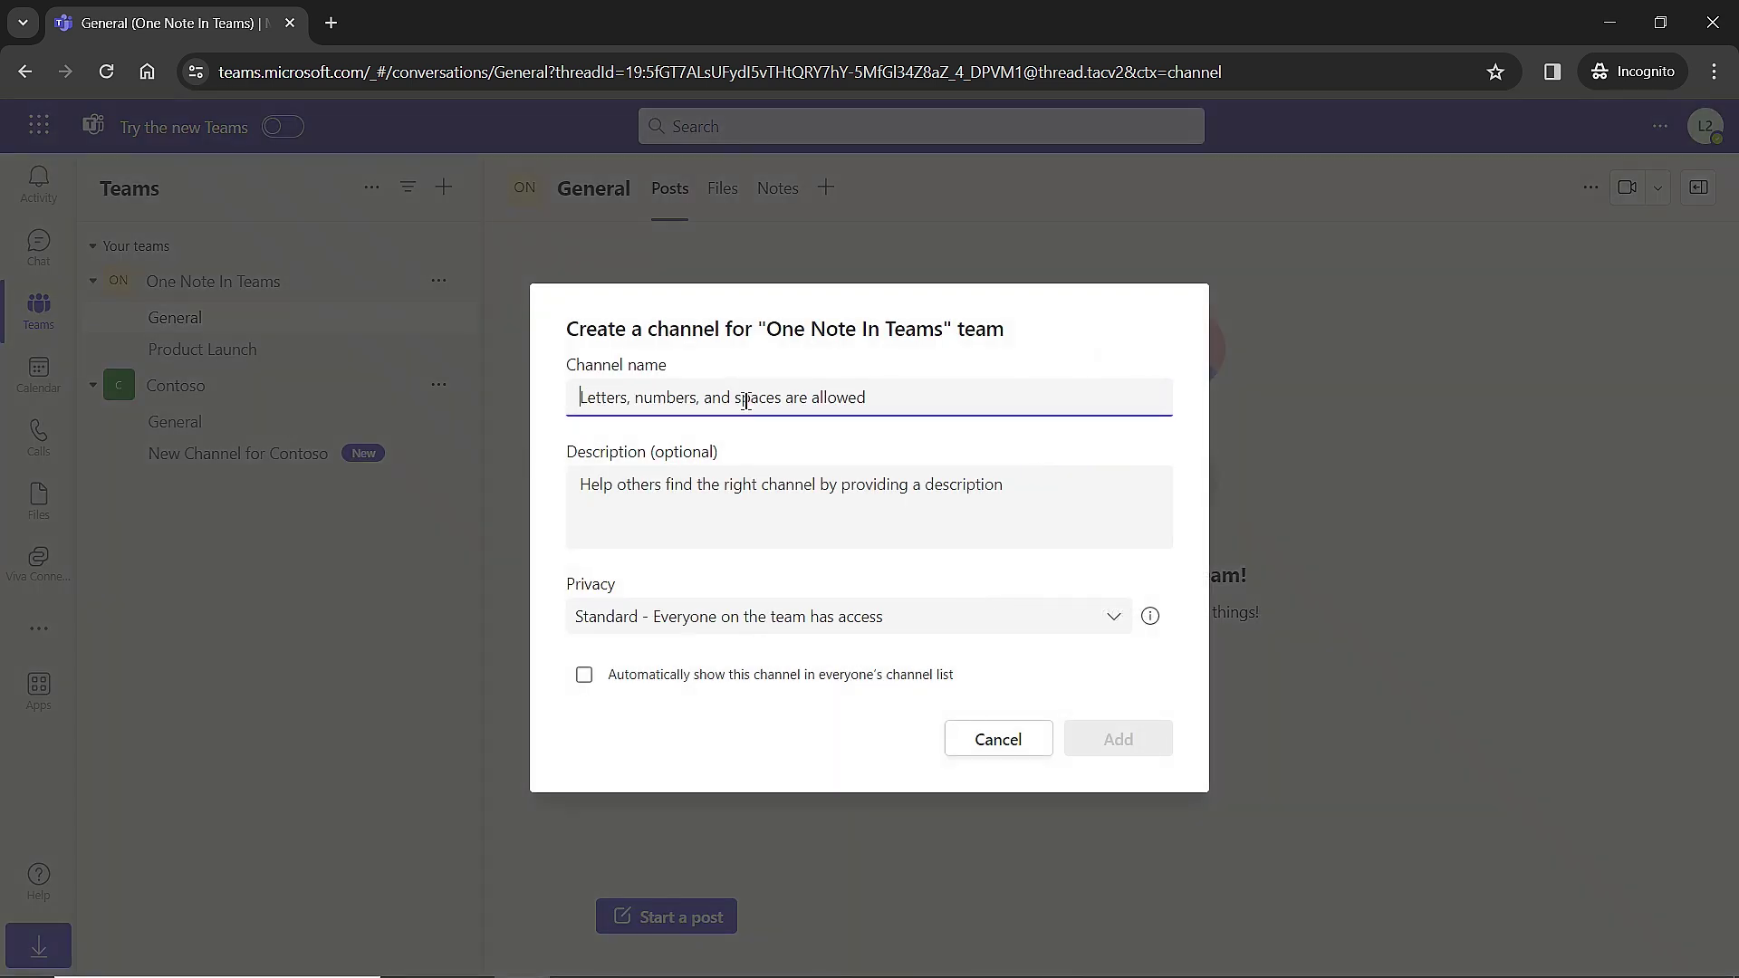
text(New Notebook Channel)
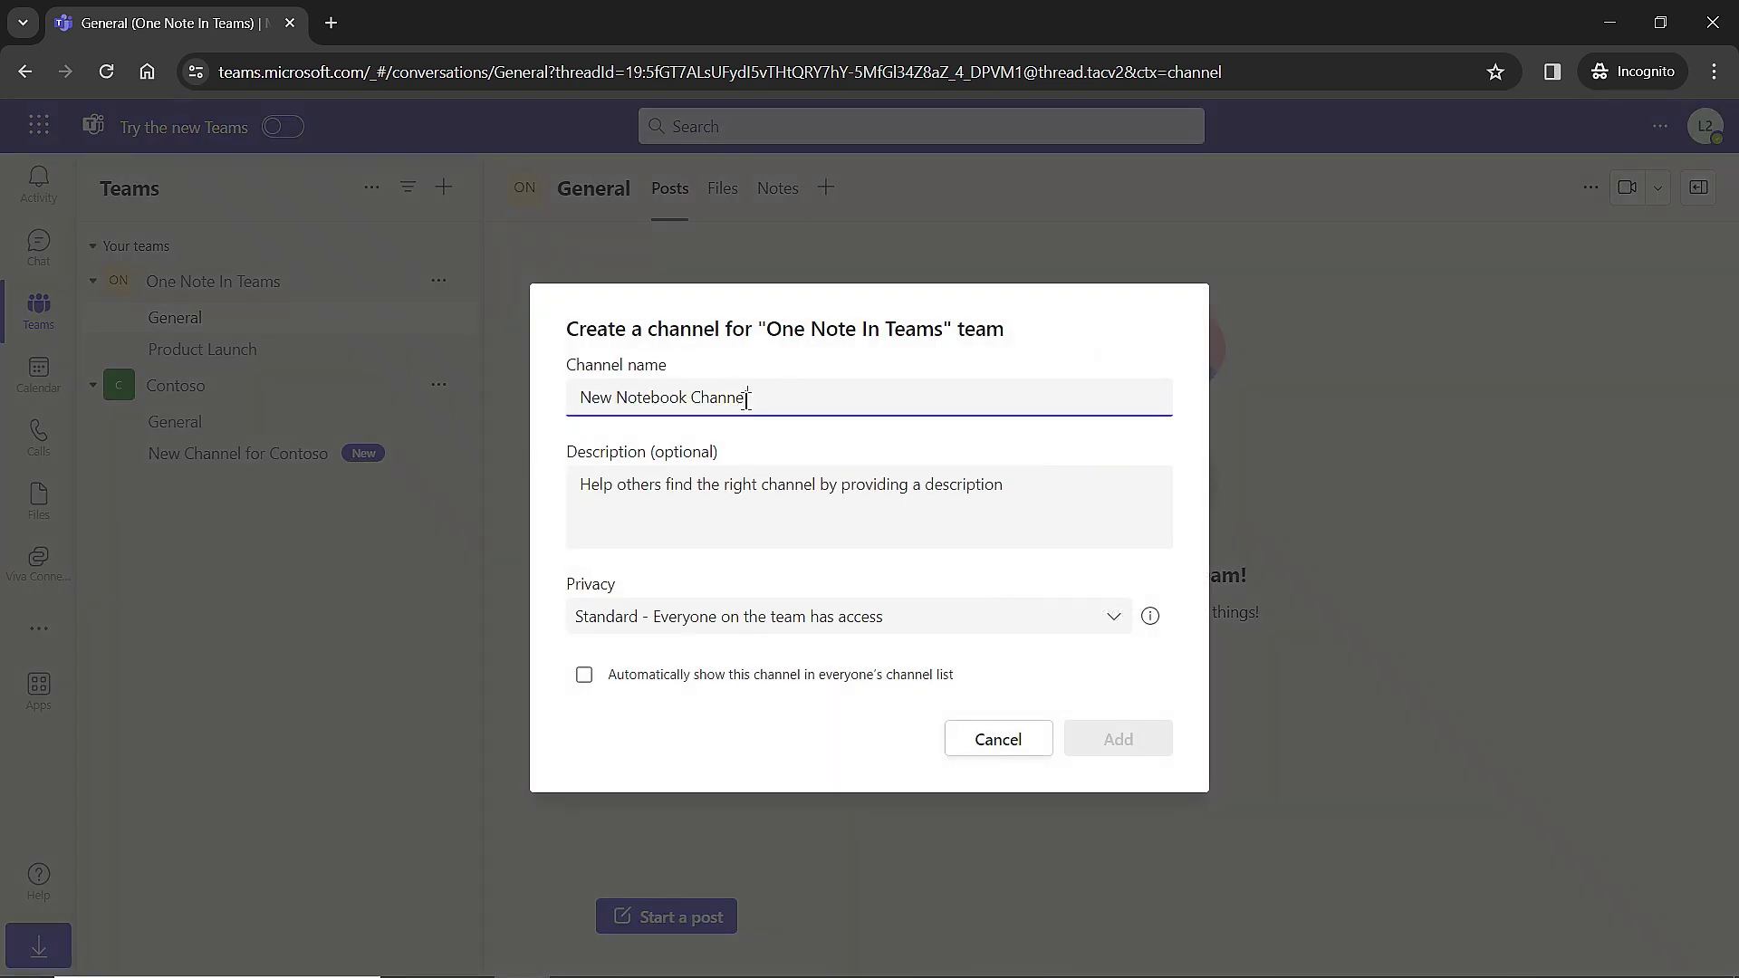
click(1162, 746)
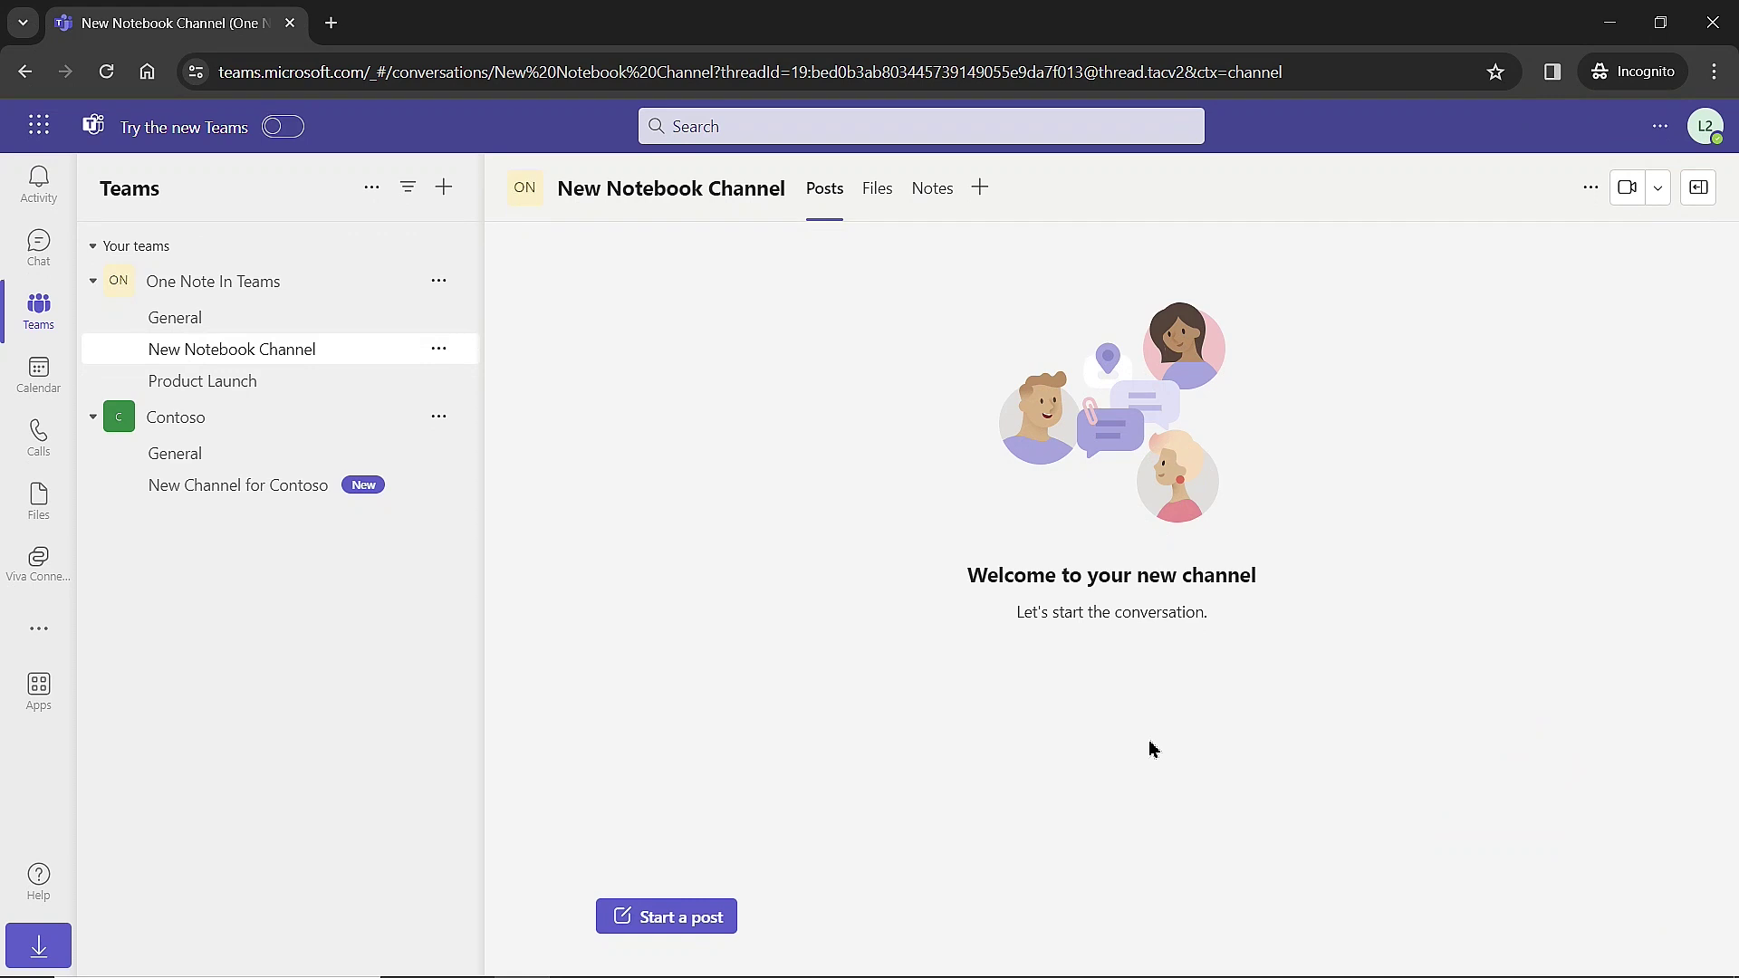
Add a OneNote tab to the channel with a new notebook named 'Security Notebook'.
click(982, 190)
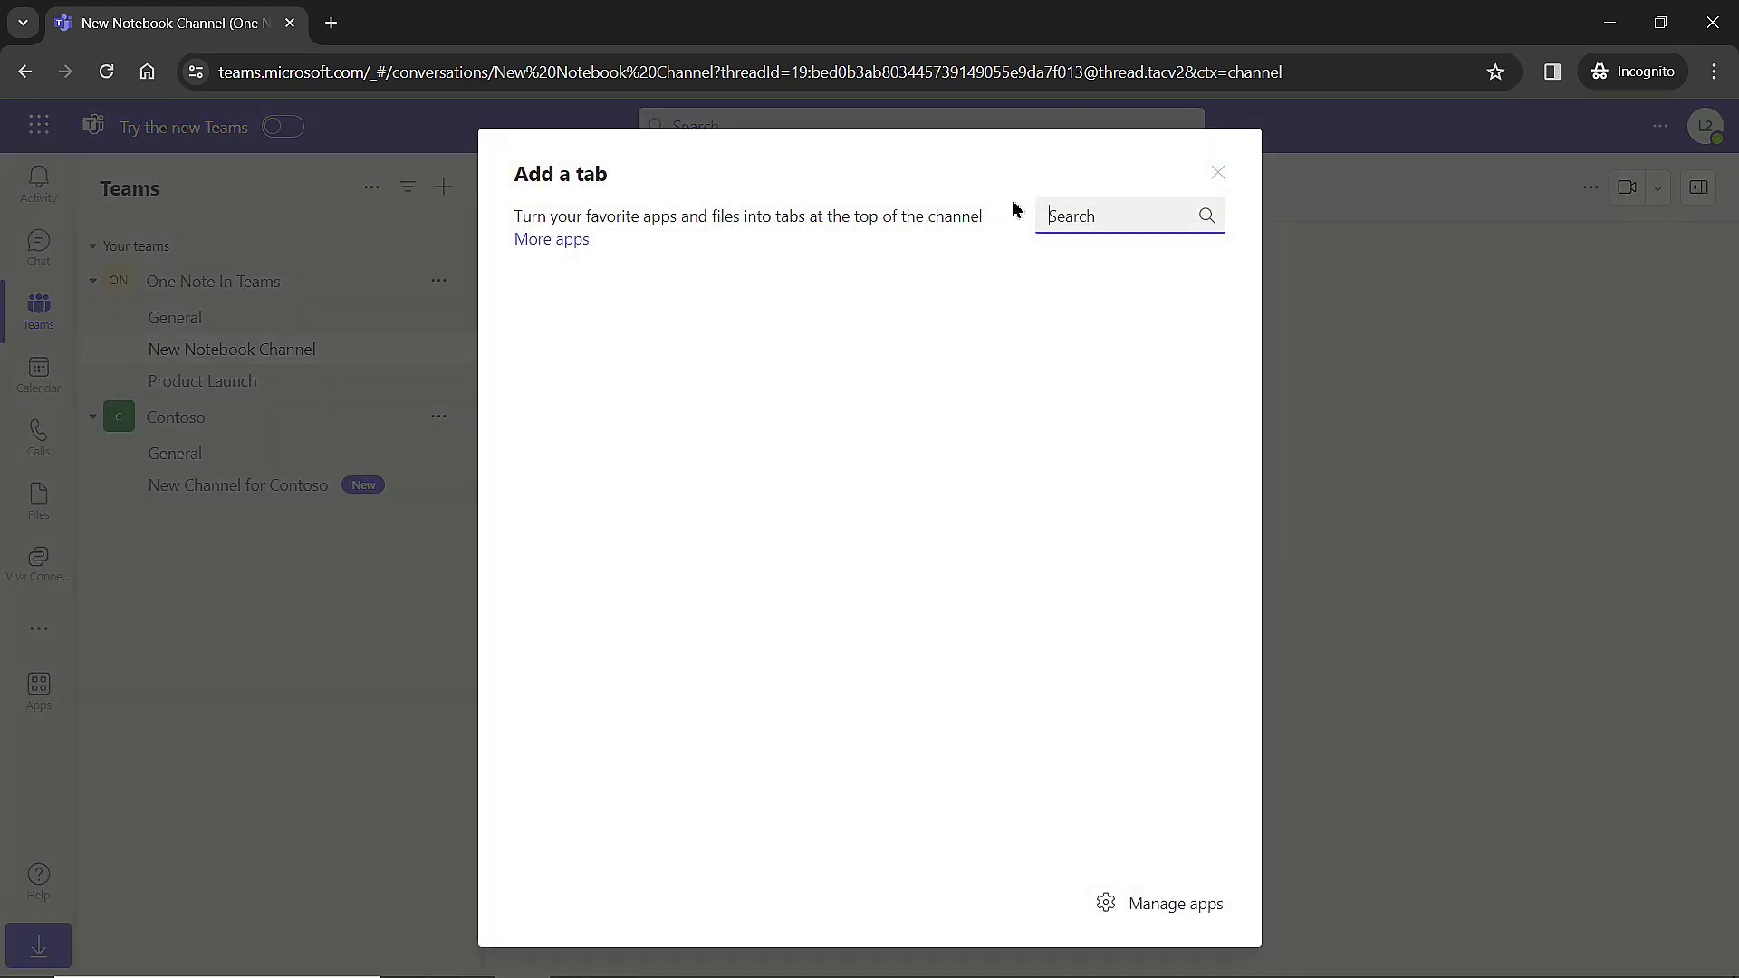
text(one)
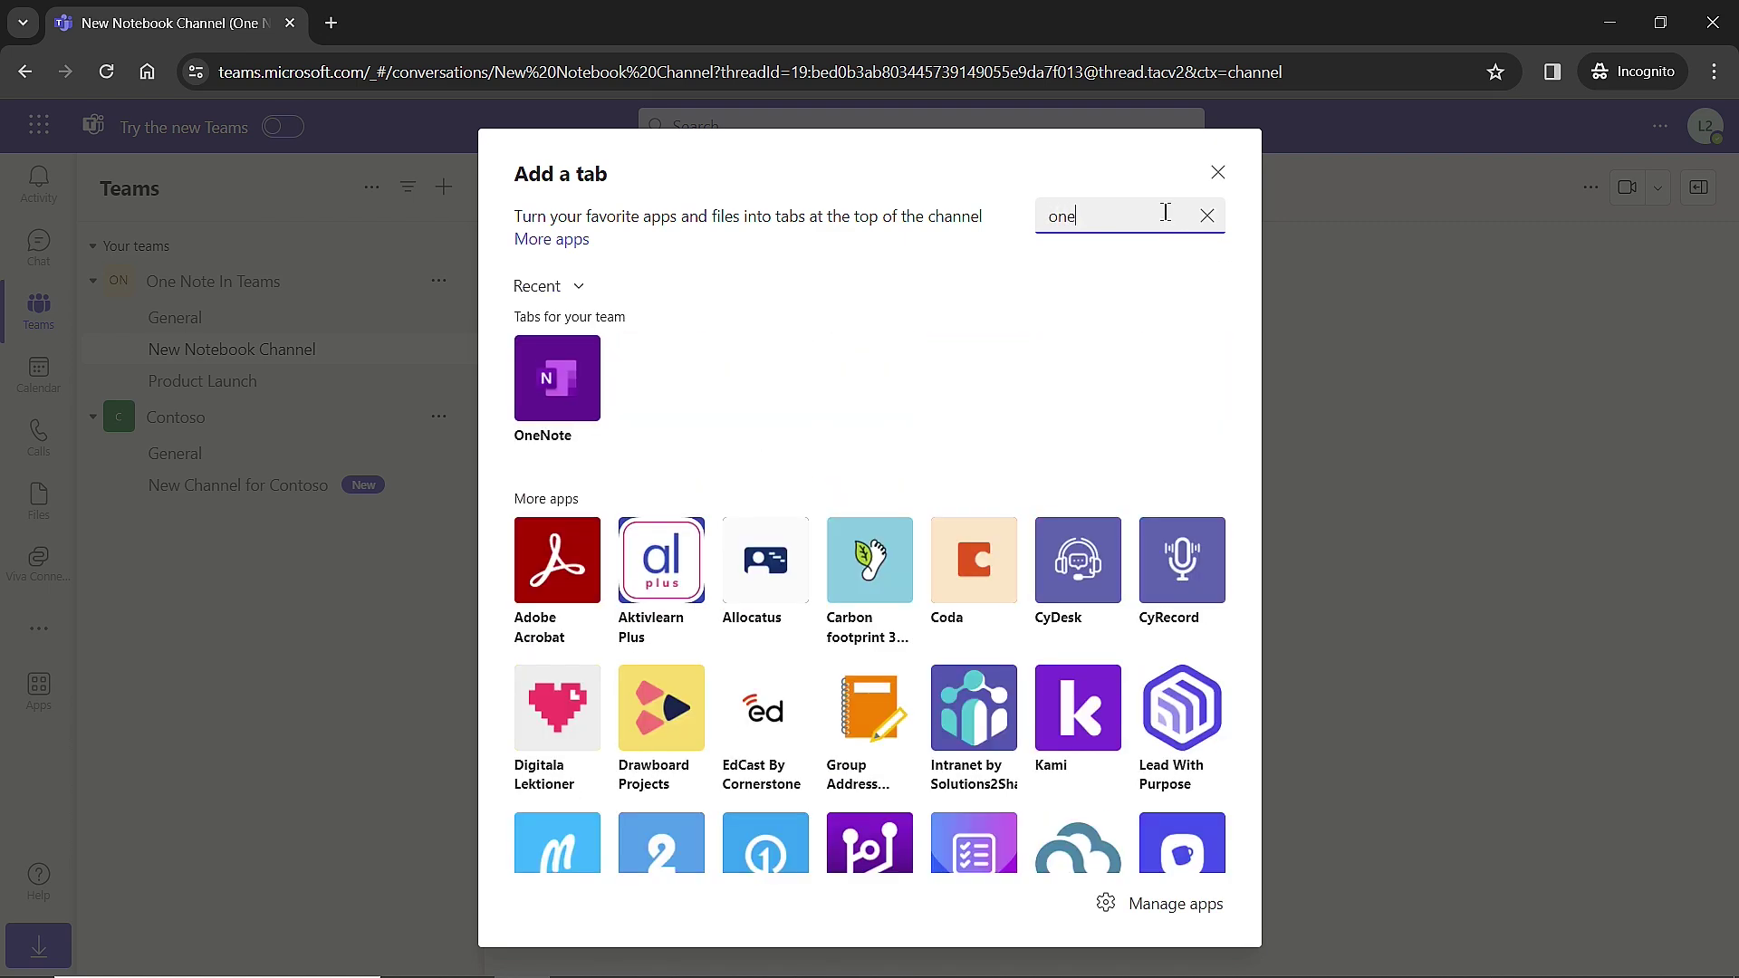
click(587, 381)
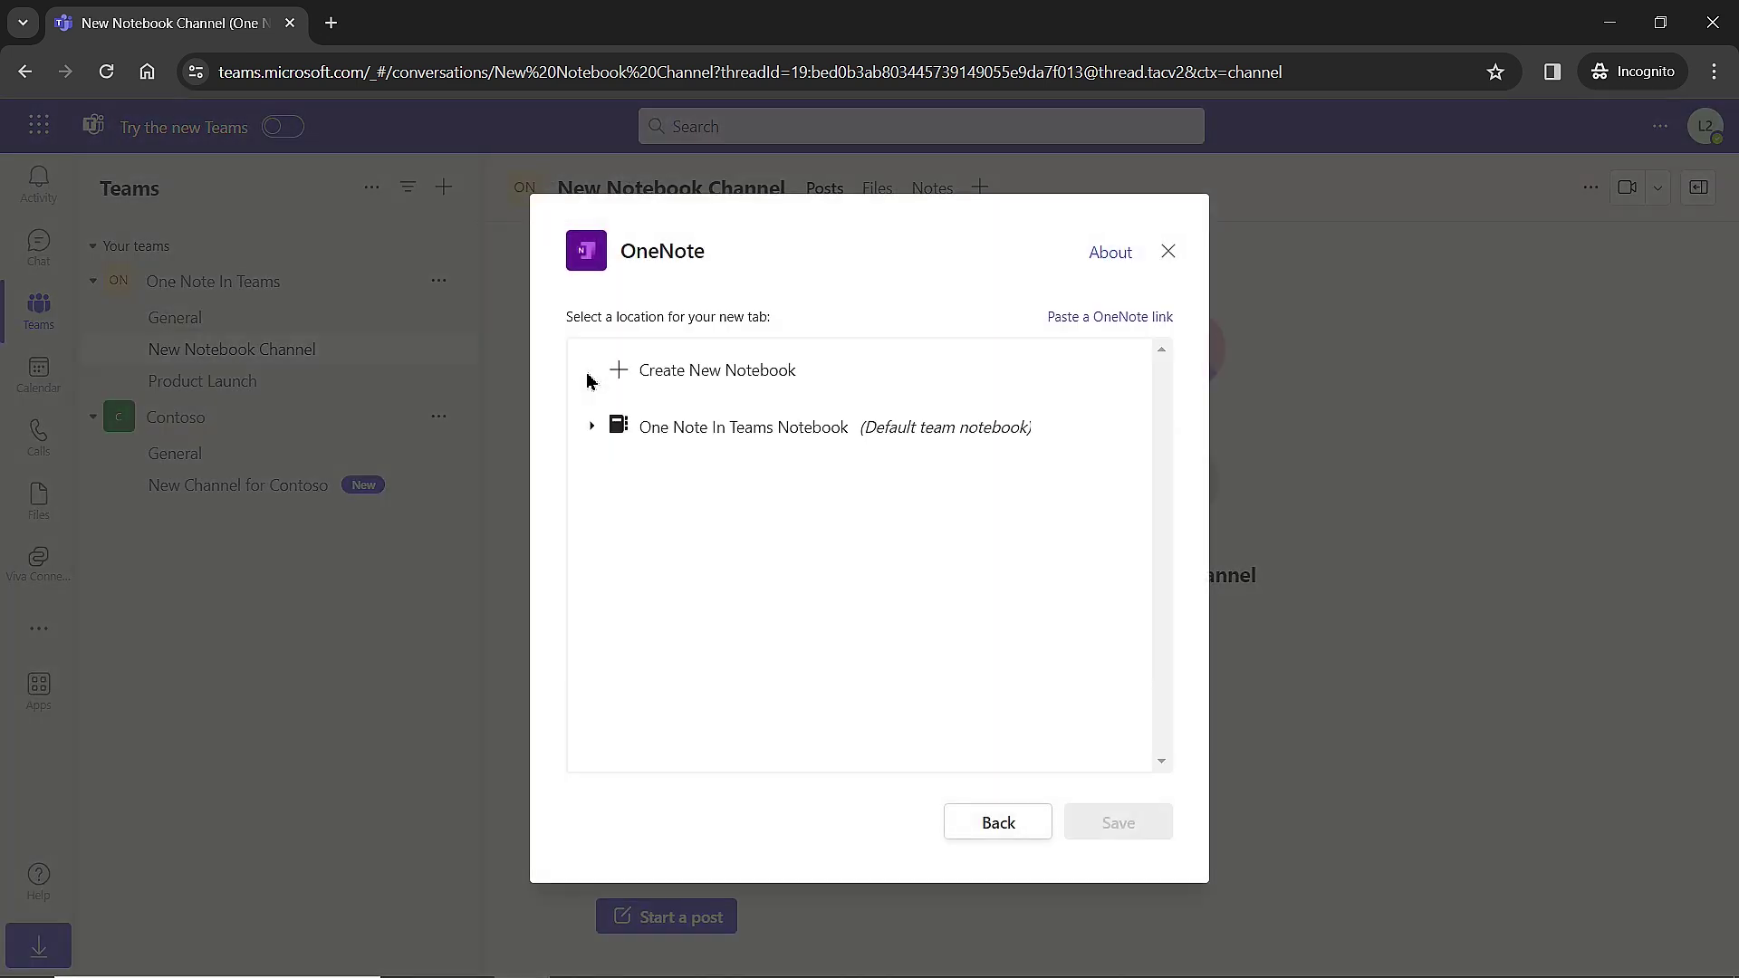
click(687, 379)
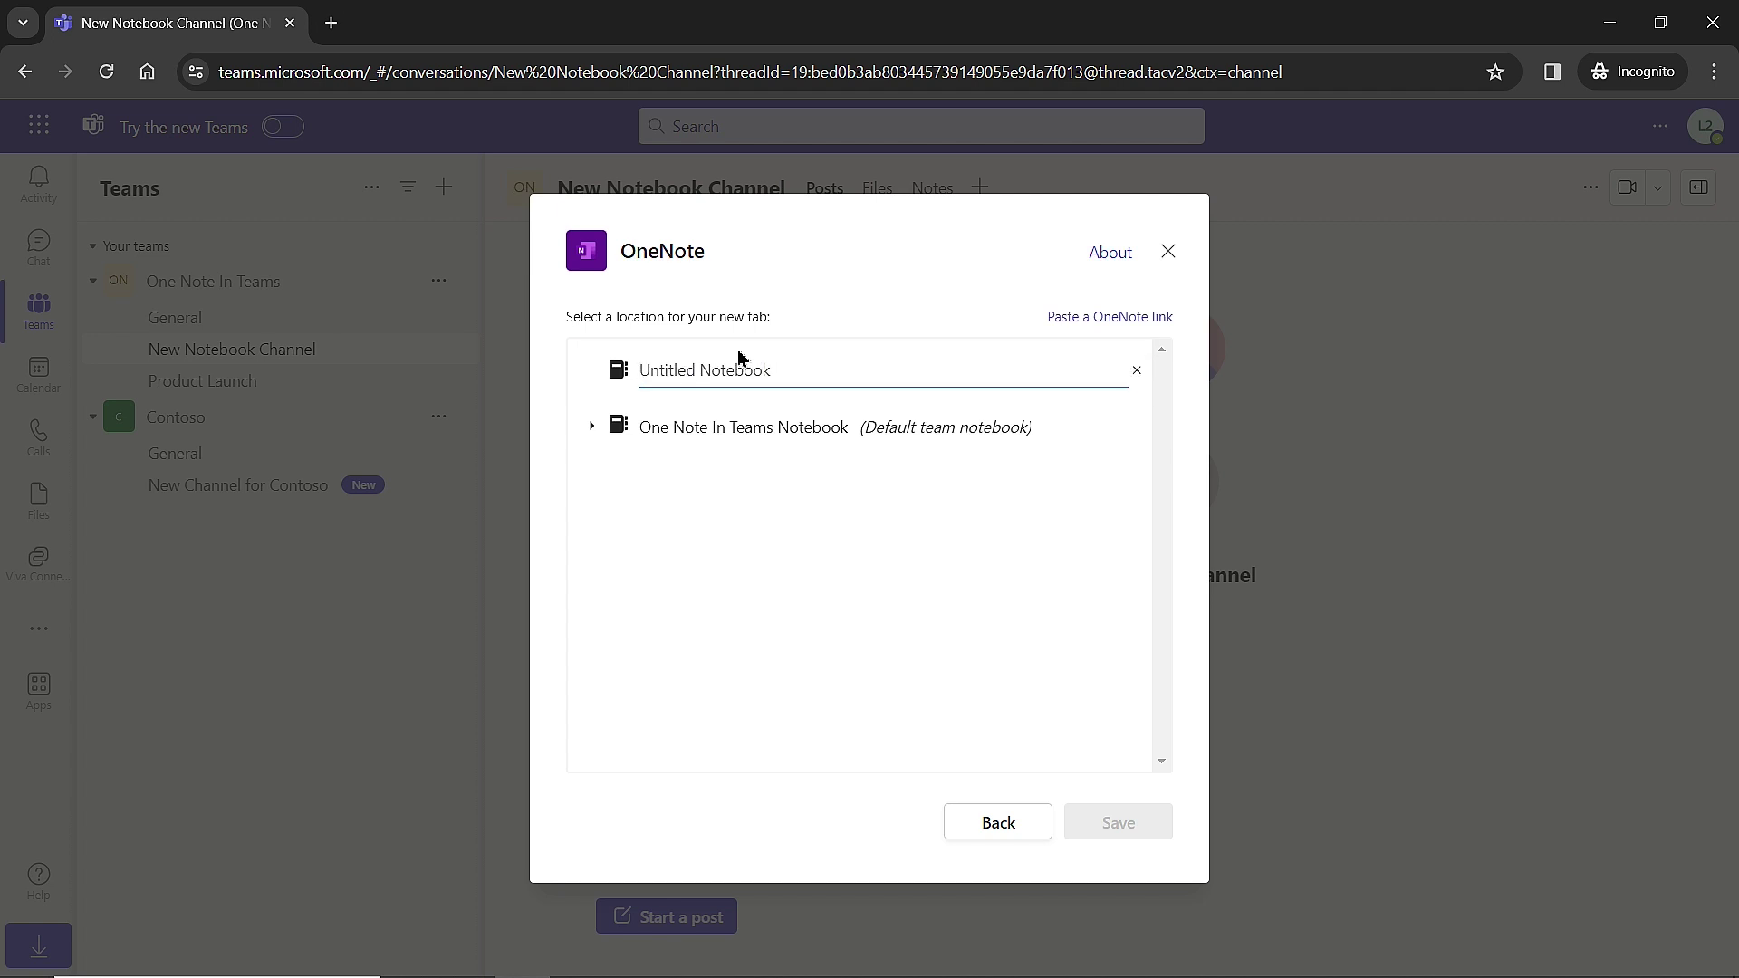
text(Securit)
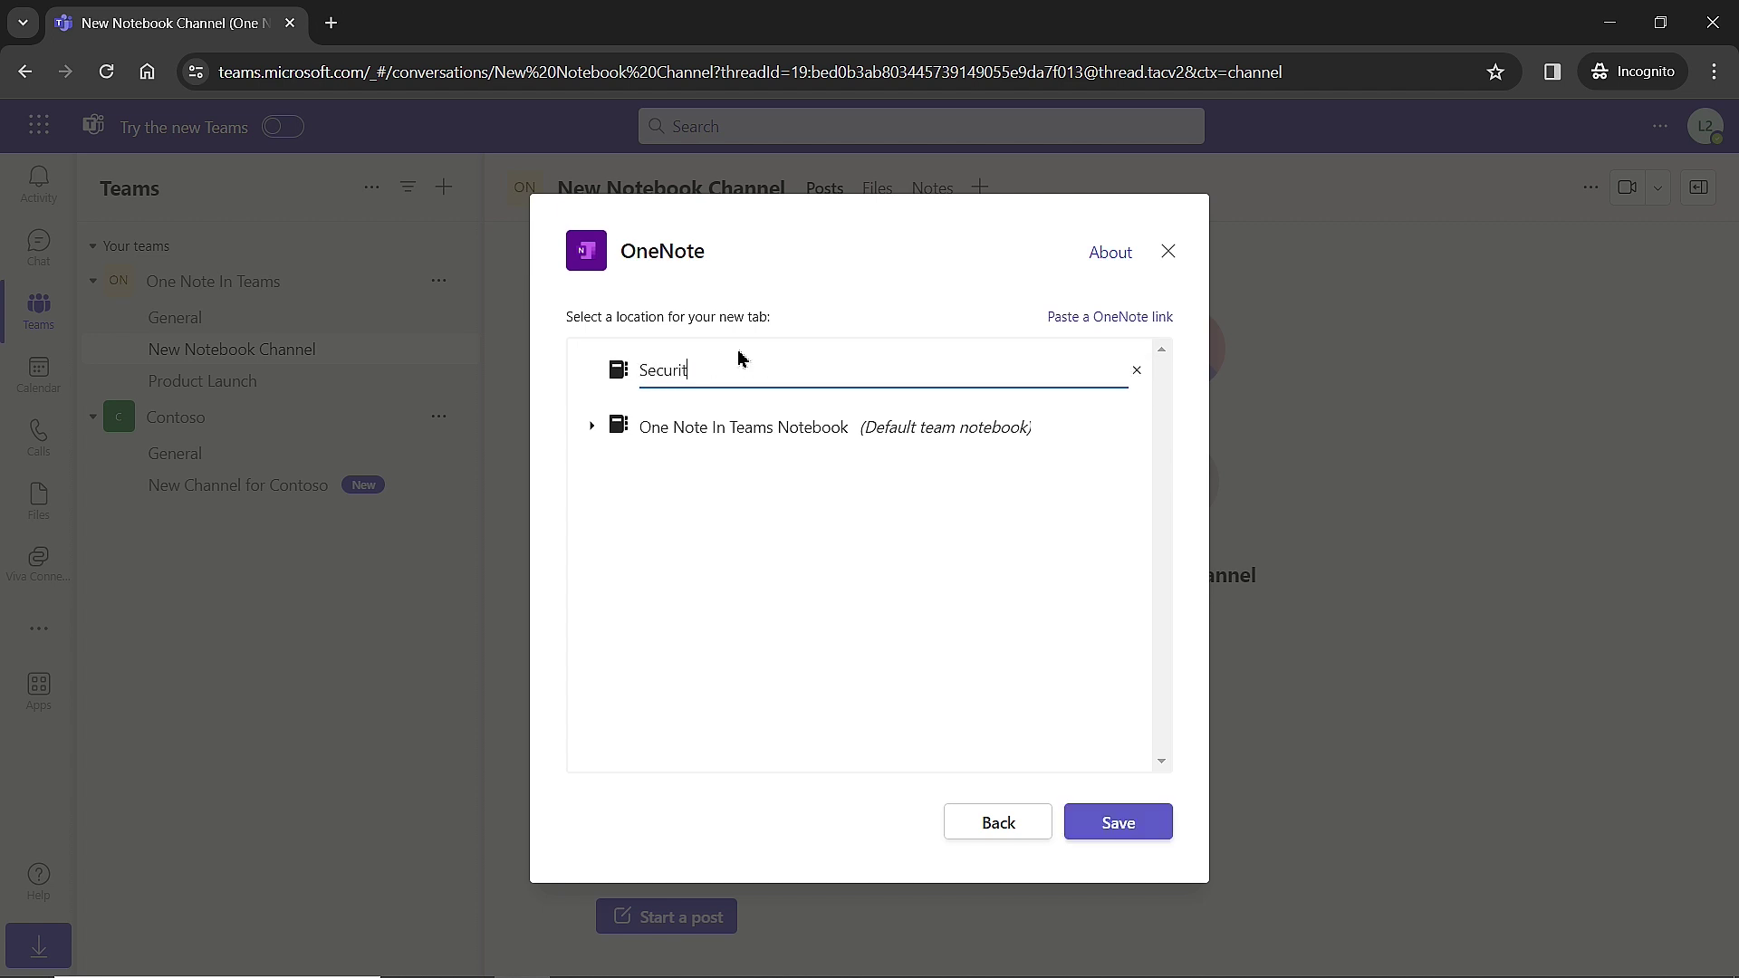
text(y Notebook)
click(859, 632)
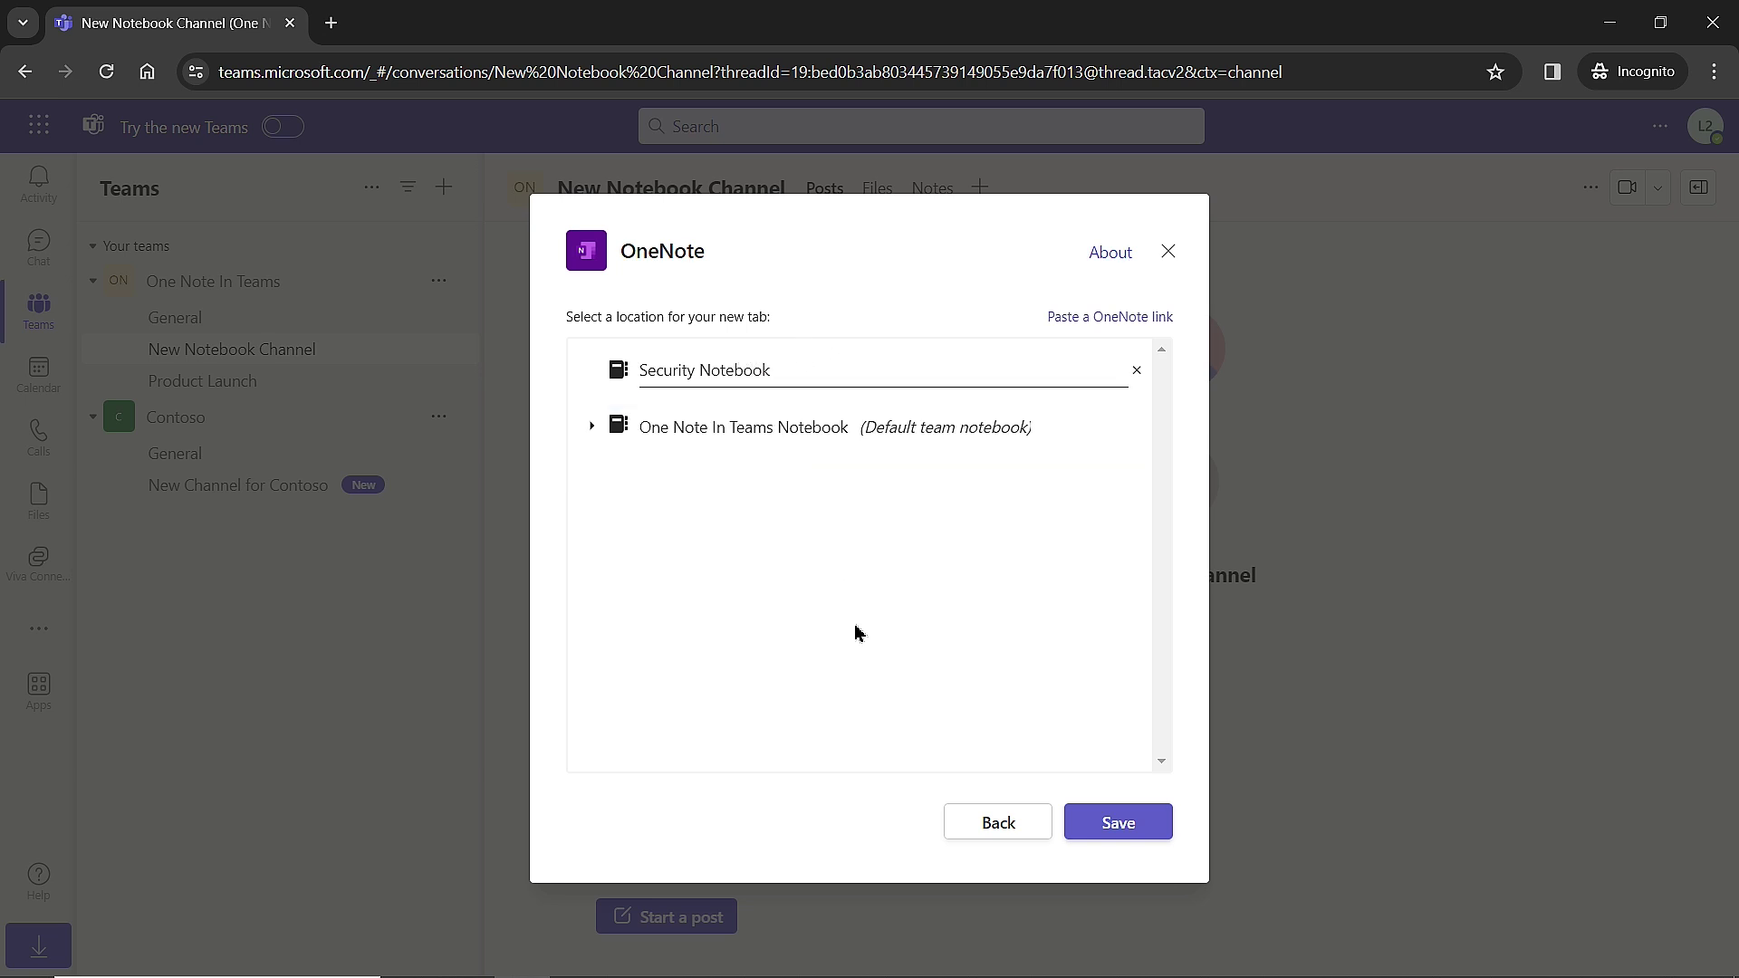
click(1147, 822)
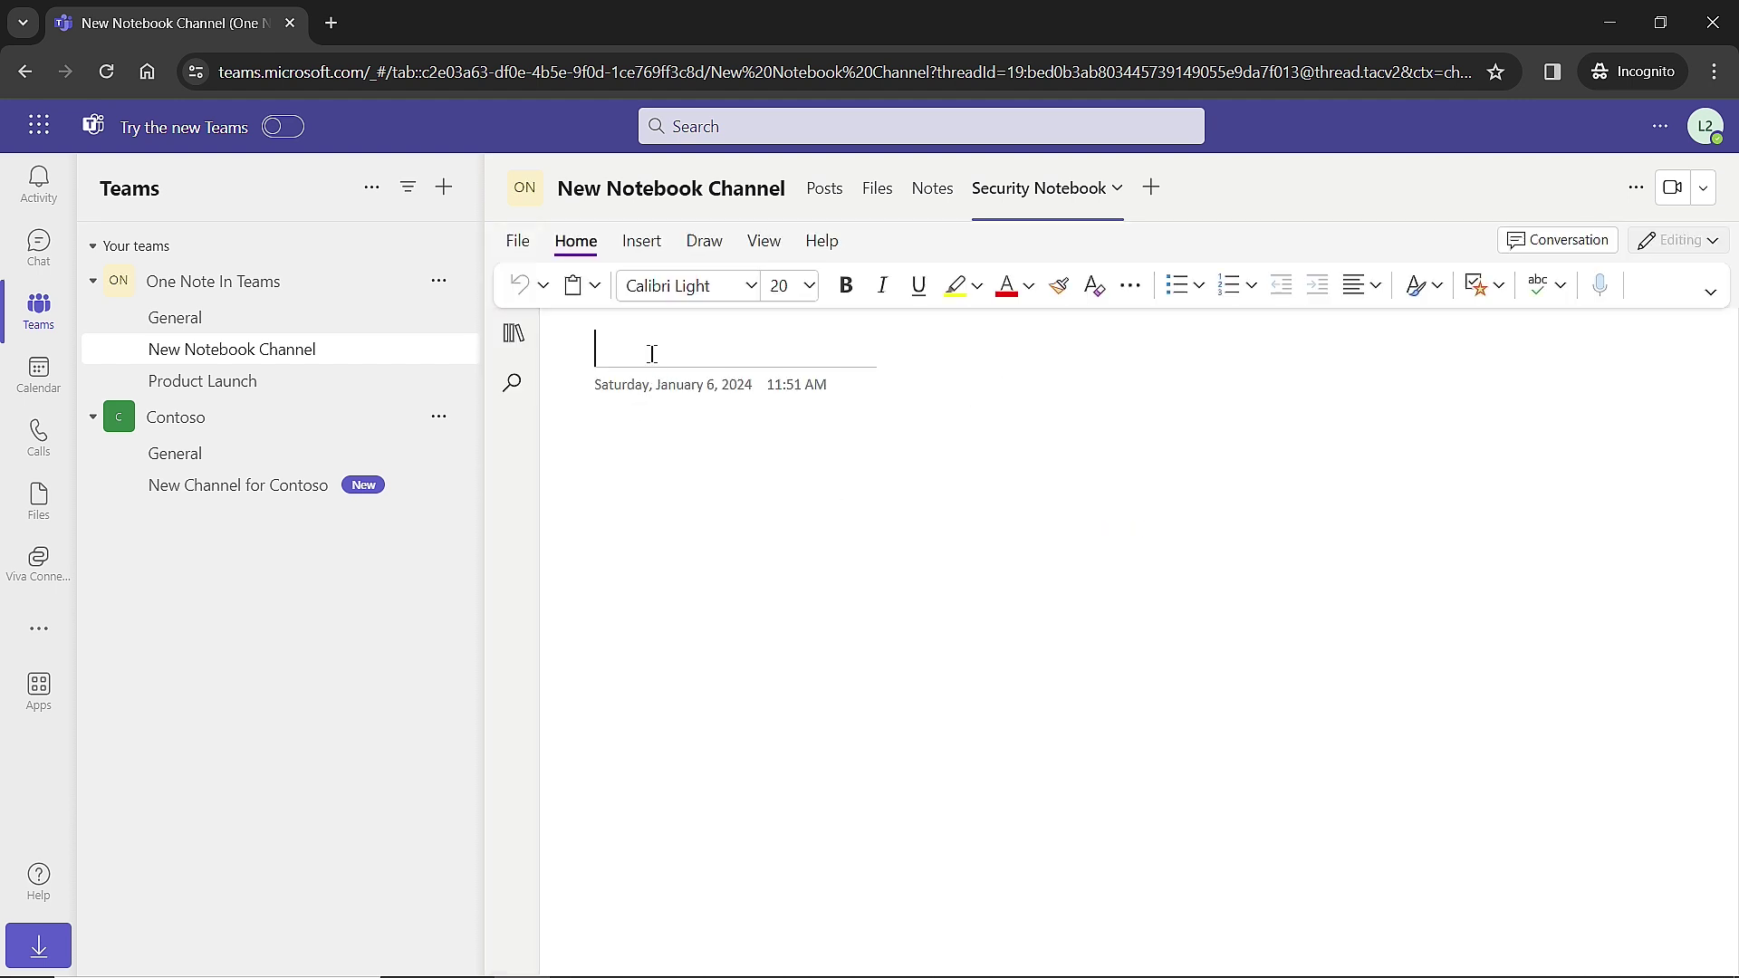
Title the notebook's first page 'Security Page'.
text(Security Page)
key(Return)
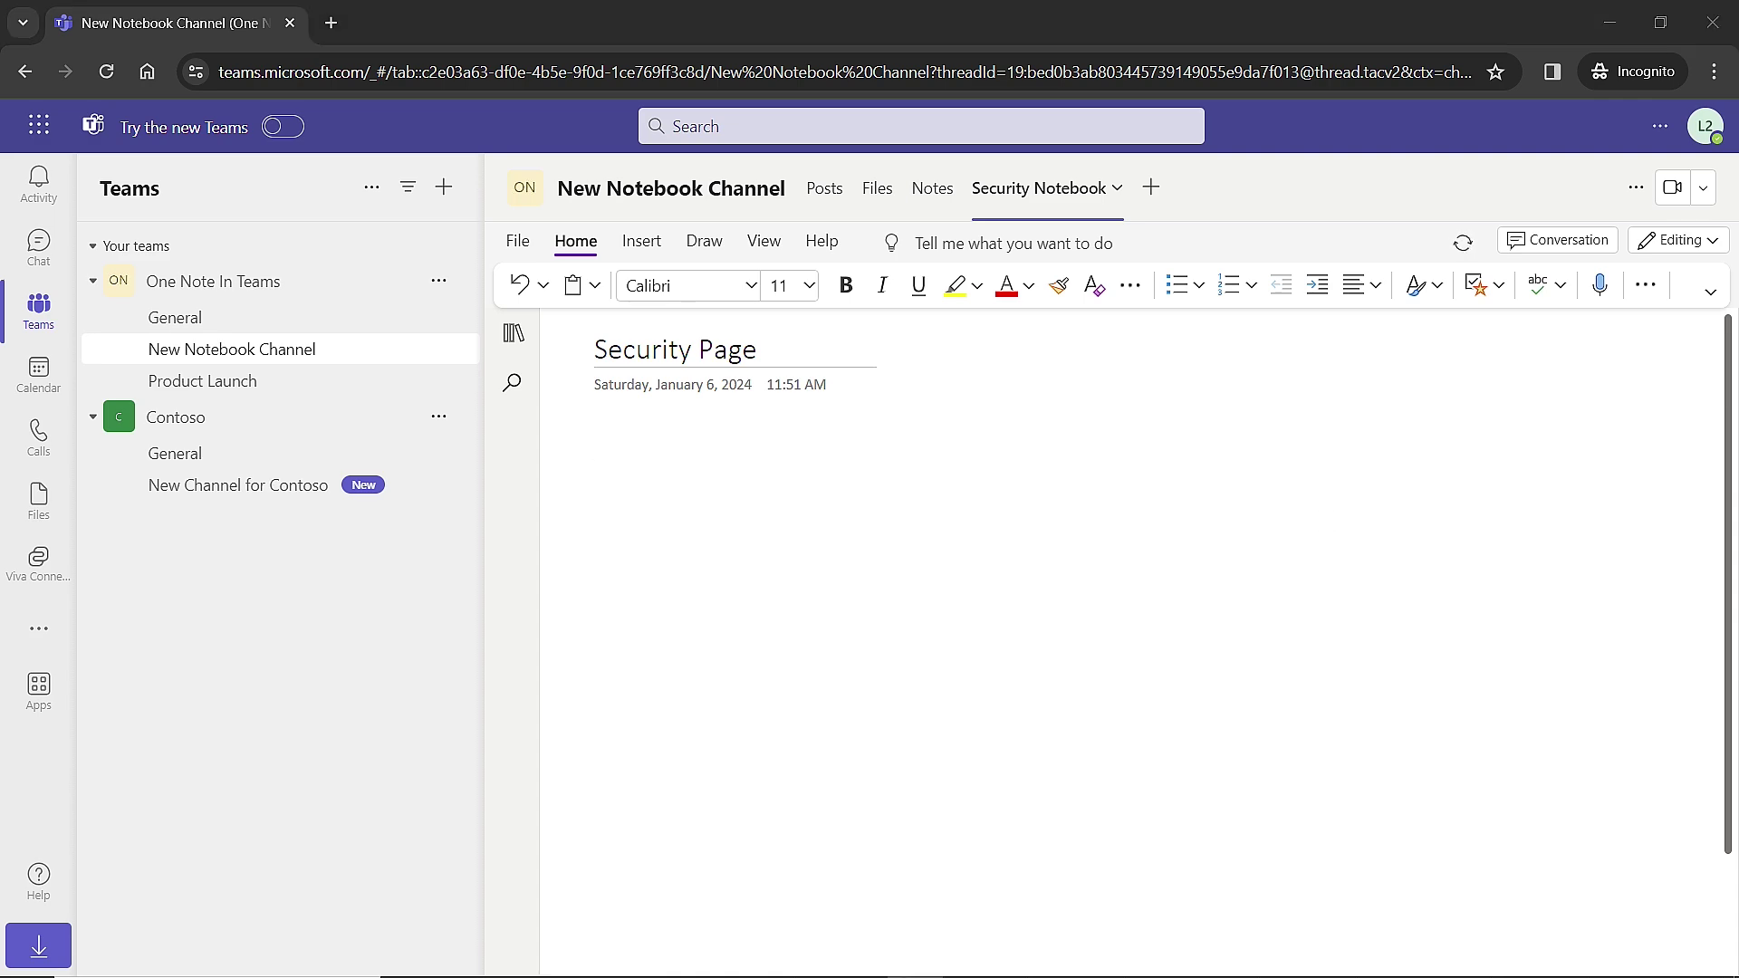
key(alt+Tab)
In the maximized second Teams window, open the Security Notebook tab and type 'Auto access to edit and view'.
drag(1675, 220, 940, 141)
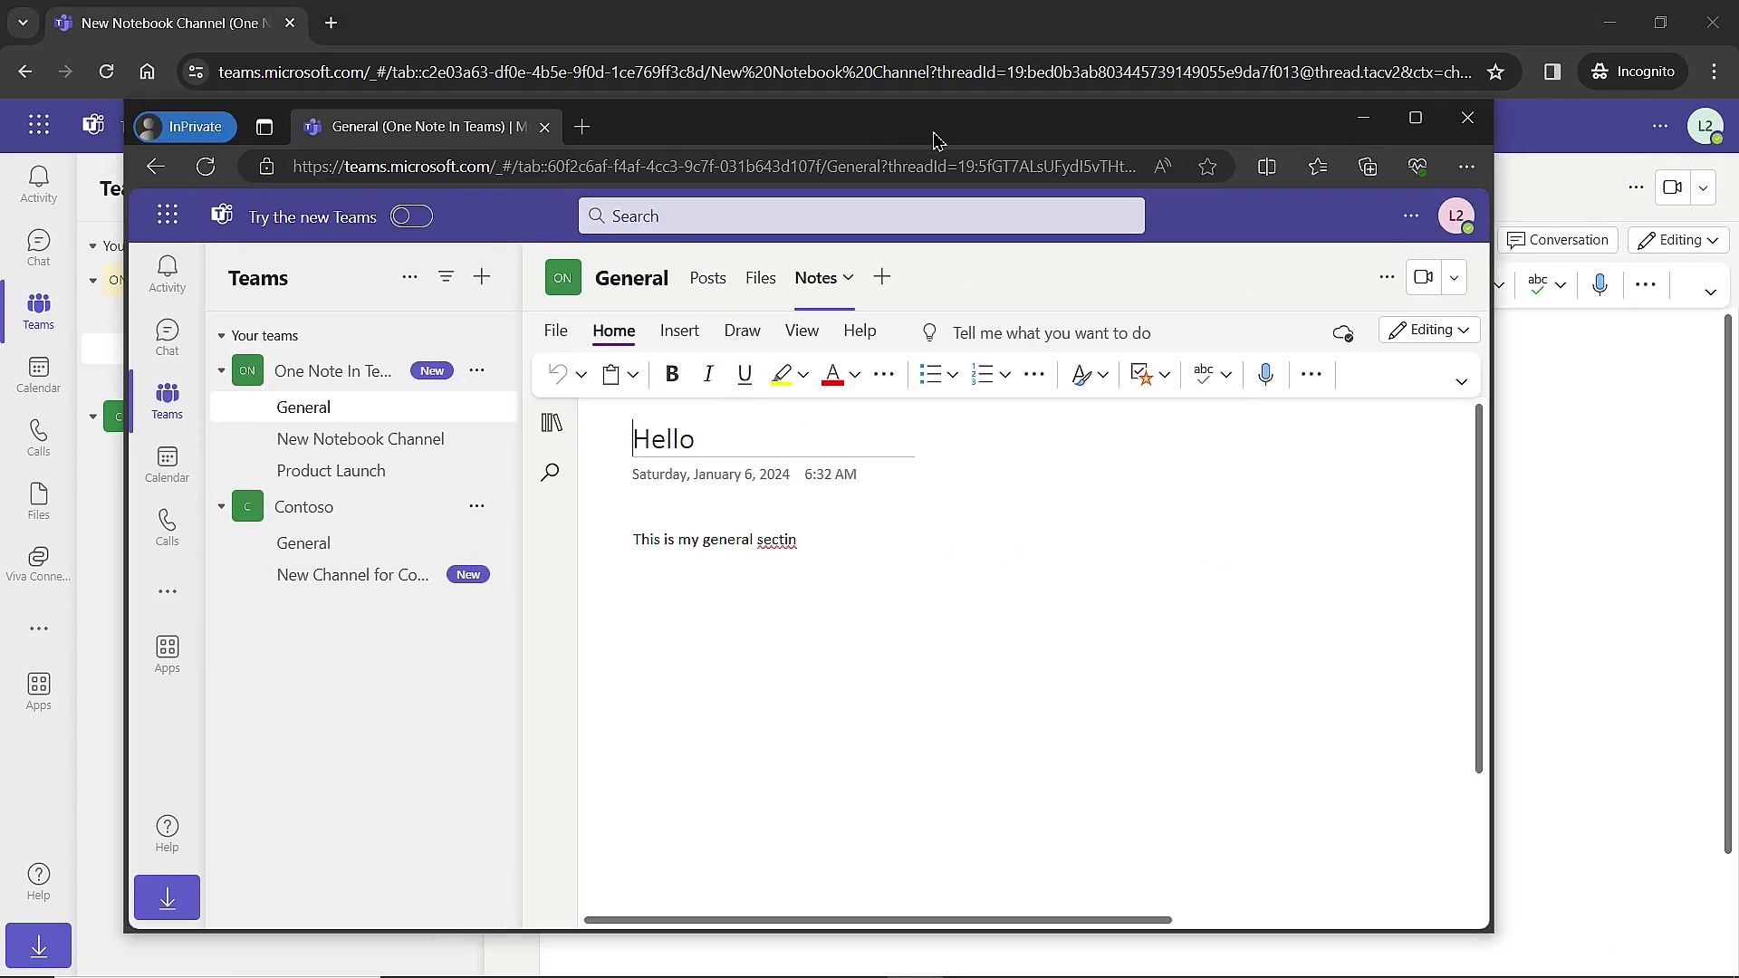
click(1417, 125)
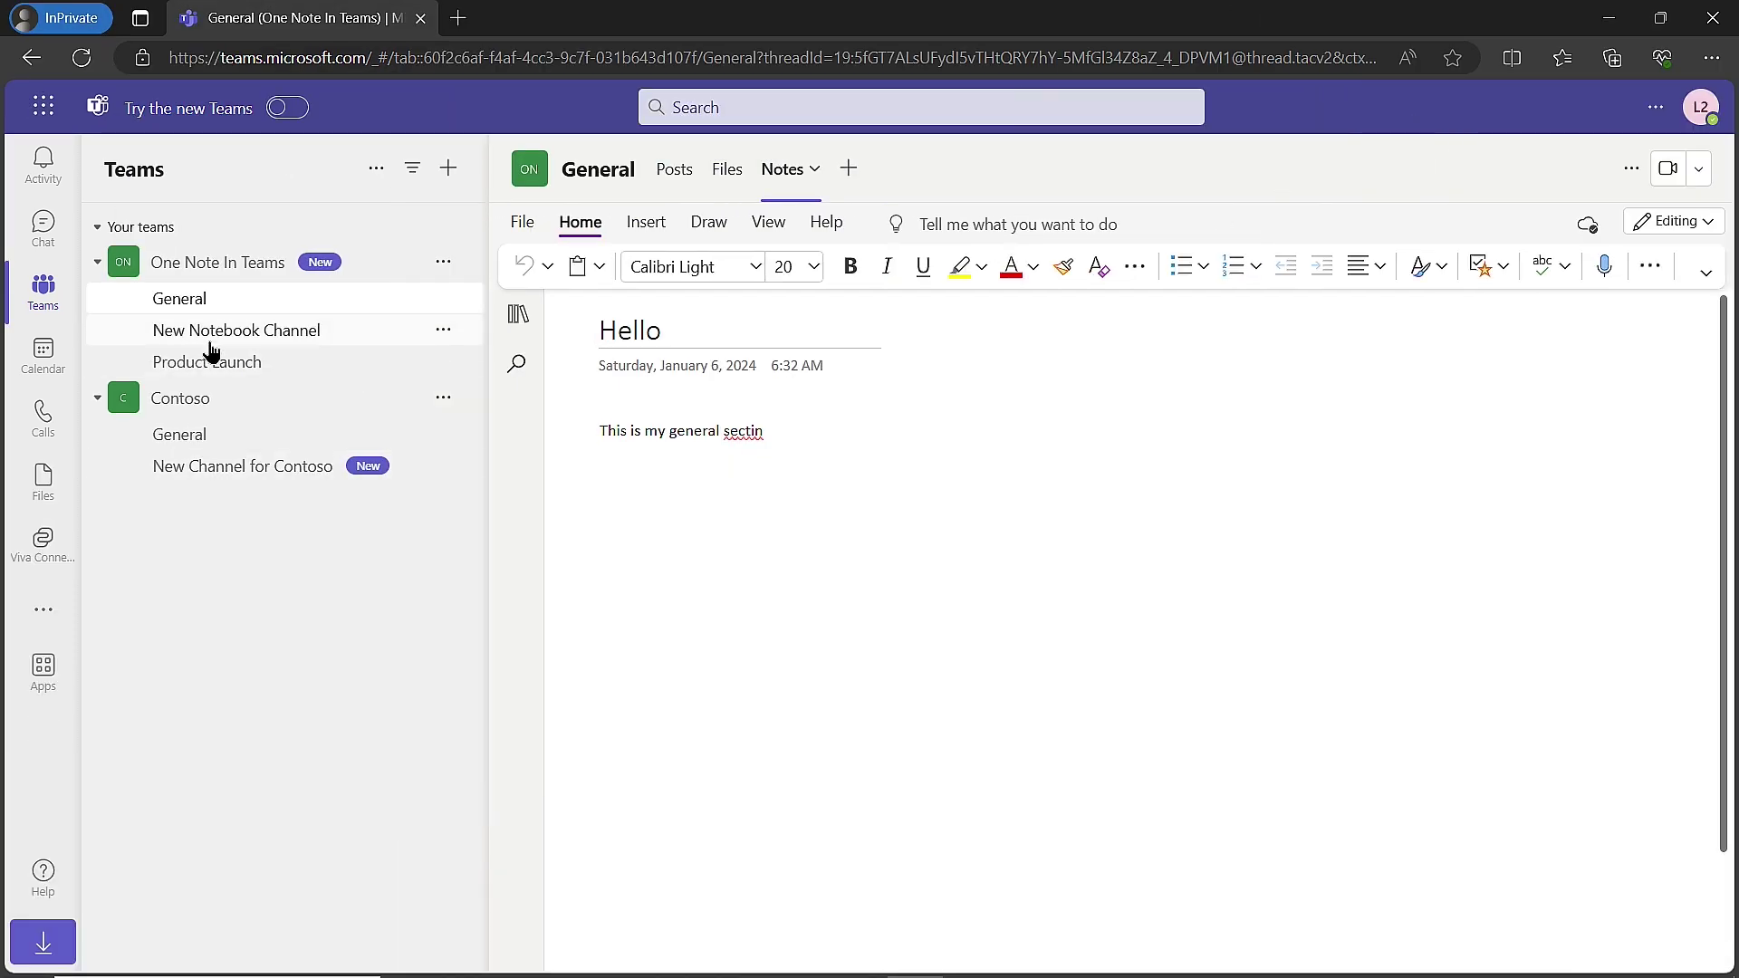
click(275, 347)
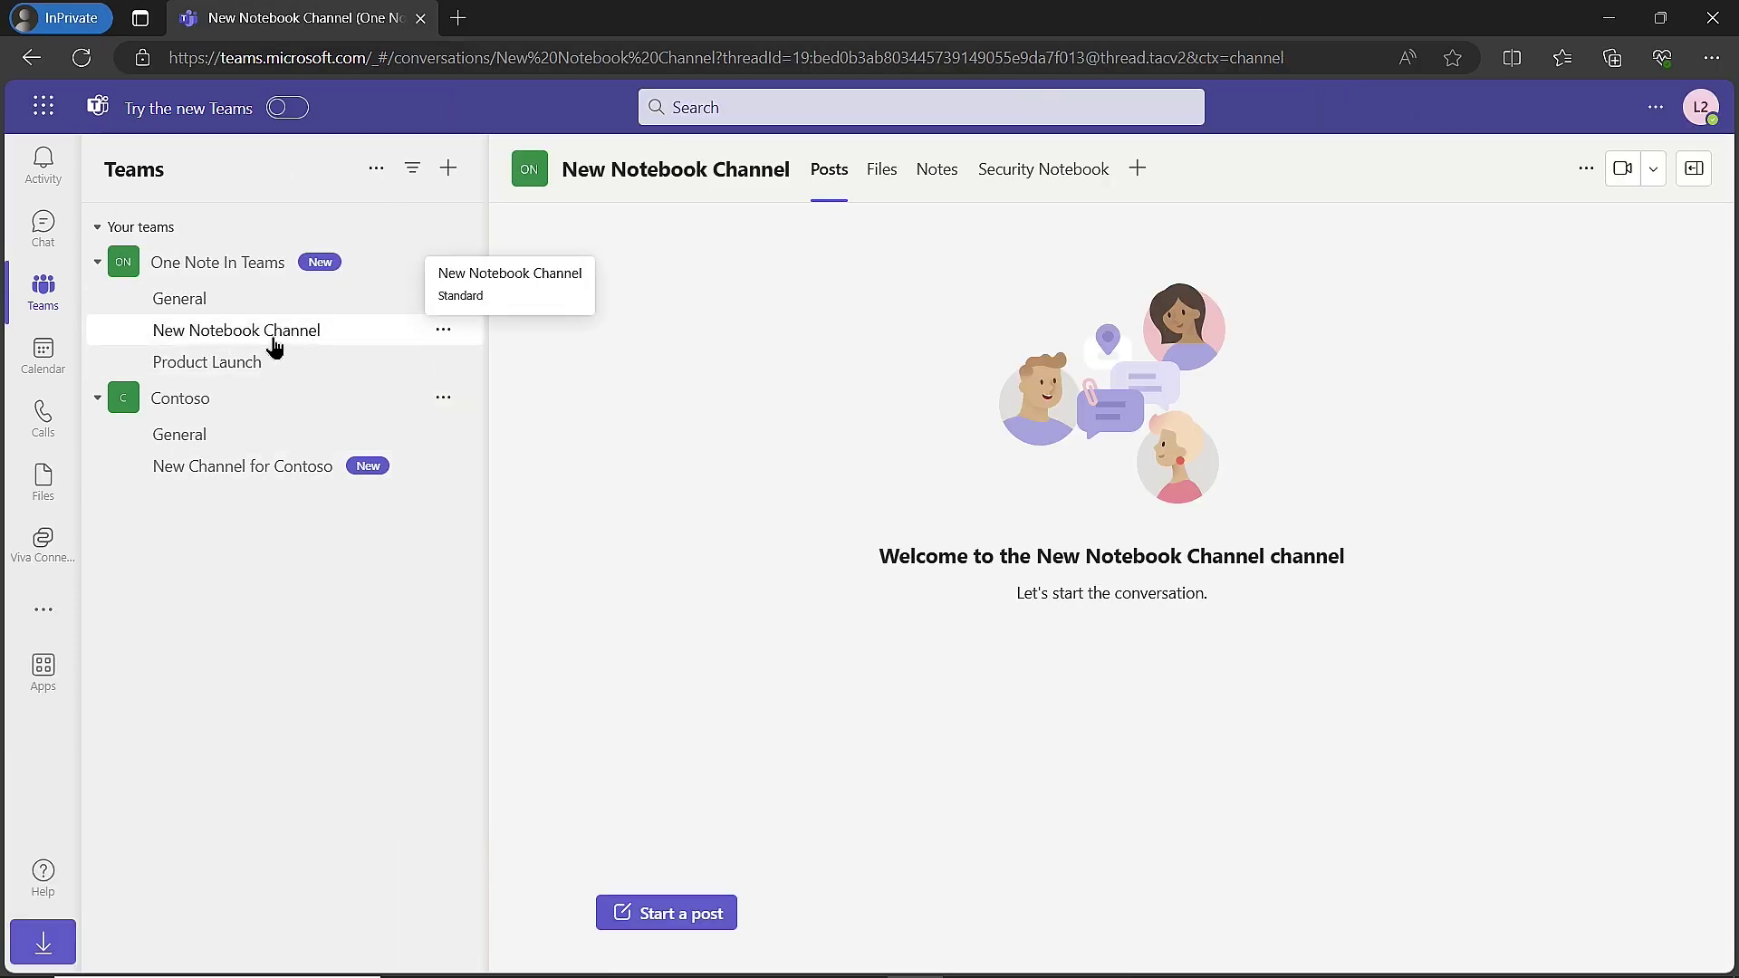
click(1071, 184)
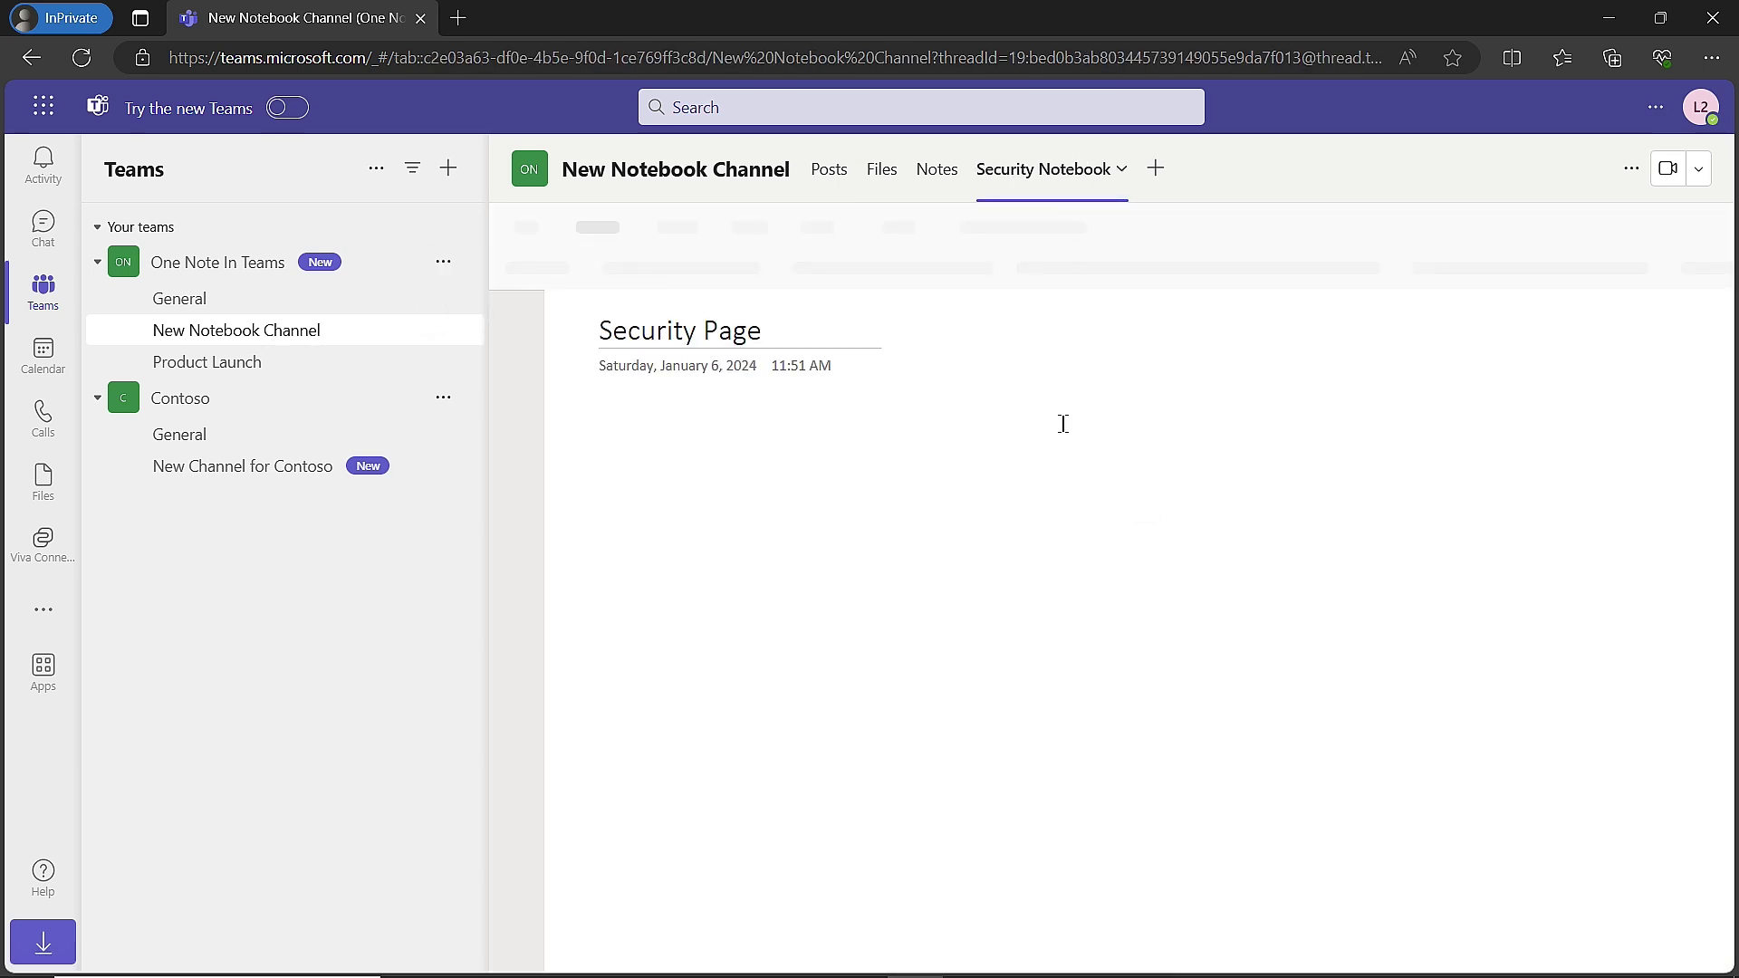
click(628, 440)
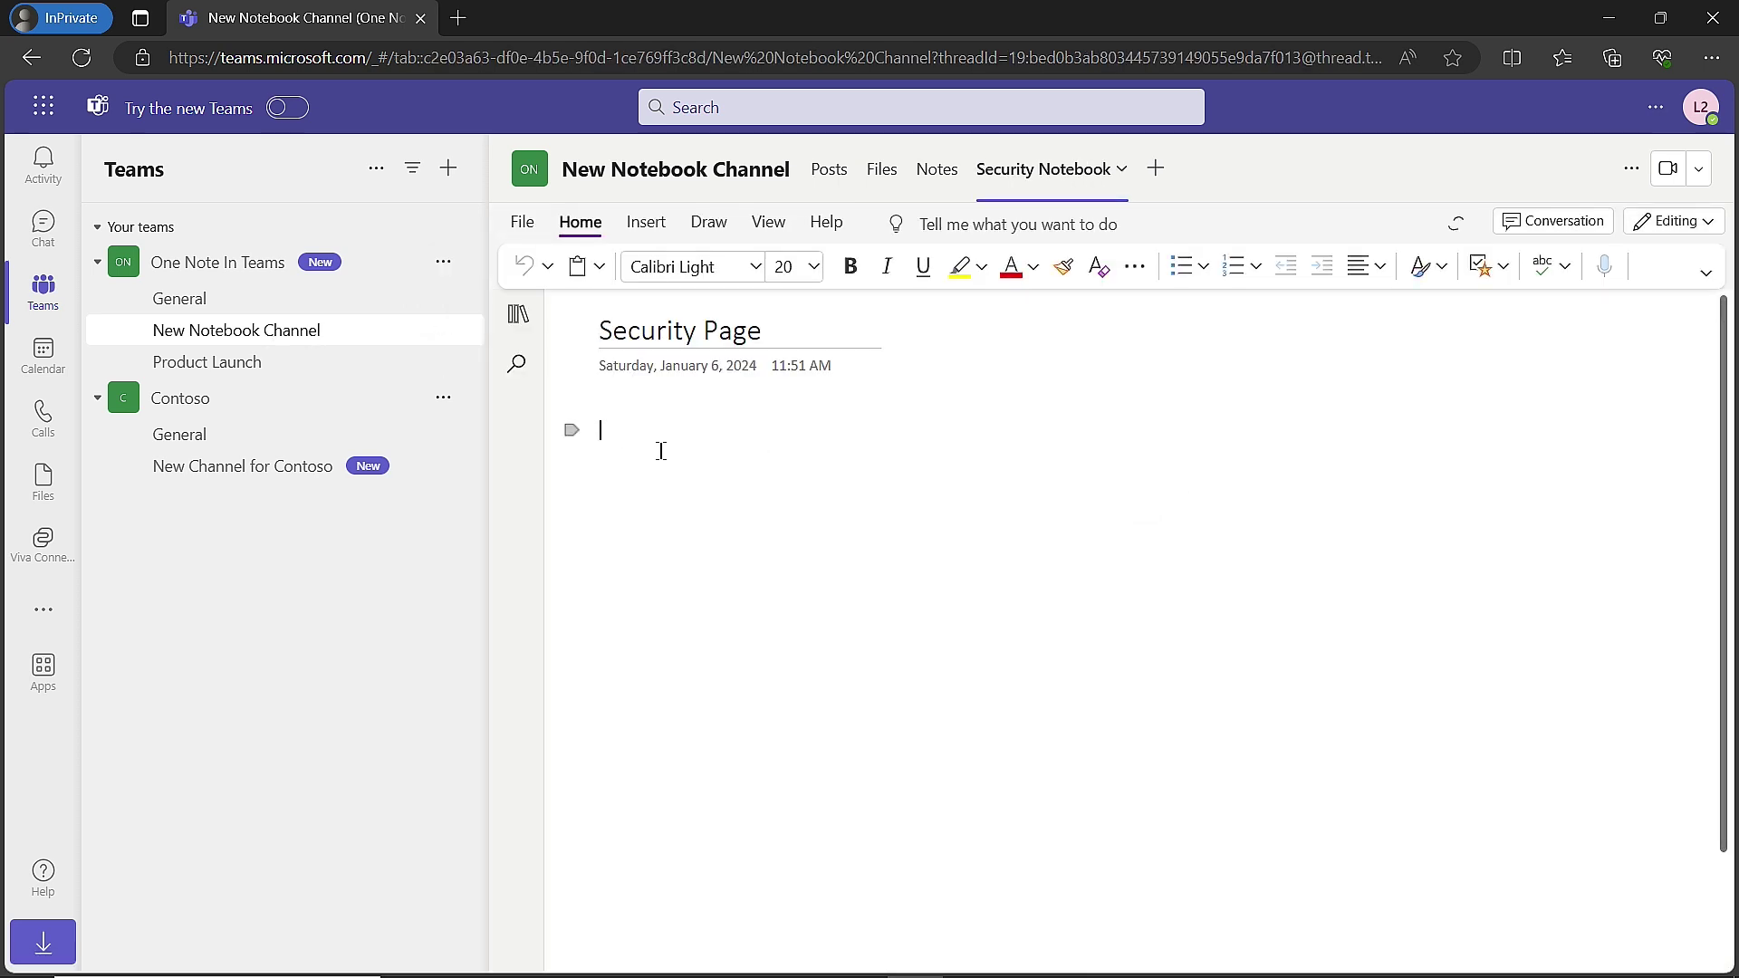
click(753, 464)
text(Auto acc)
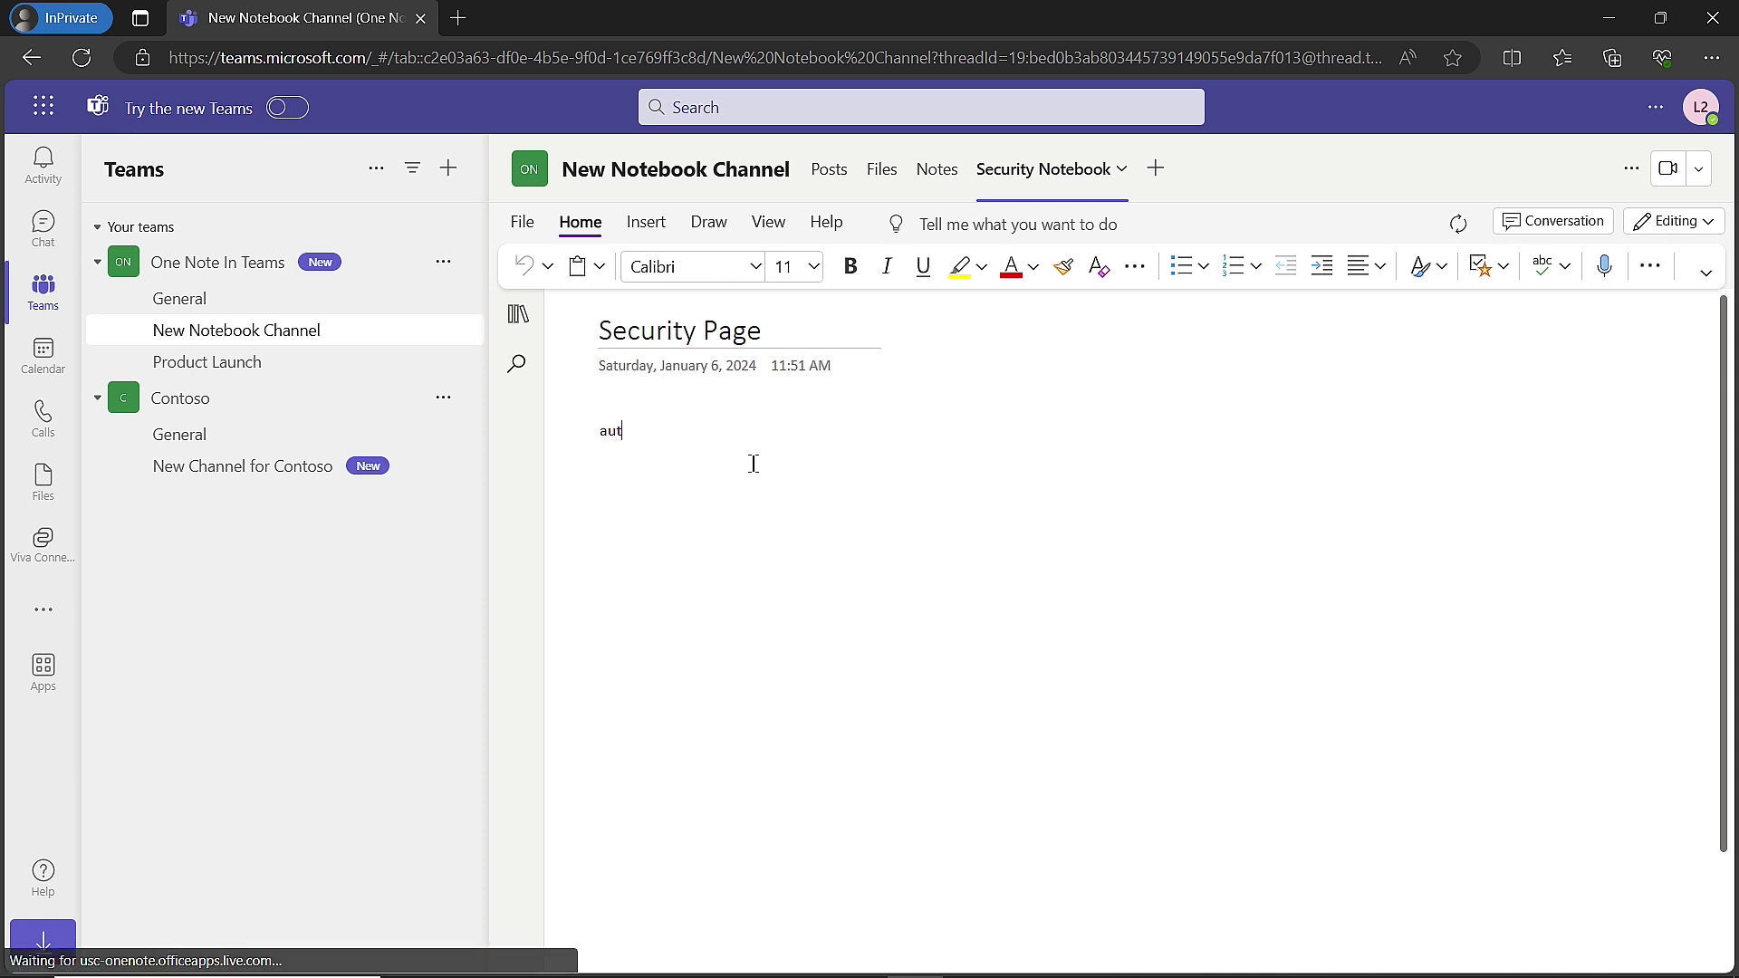
text(ess to )
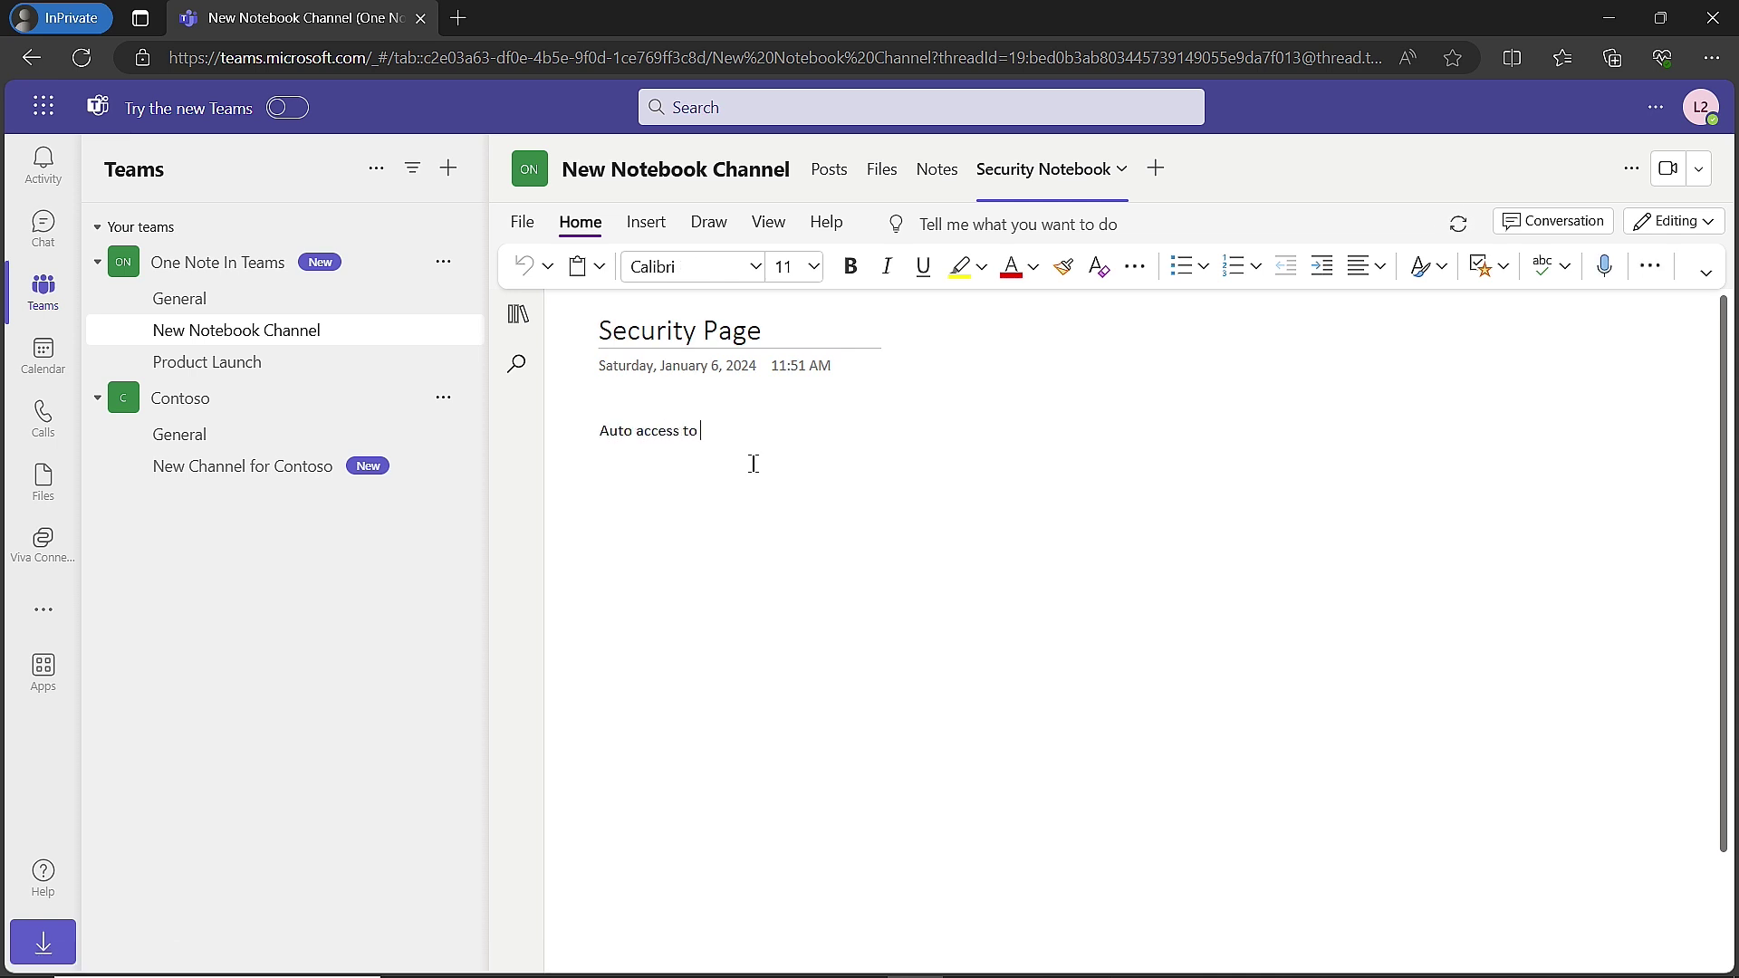
text(edit and view)
In the first Teams window, check the new Security Page line and toggle the notebook's full-width view.
key(alt+Tab)
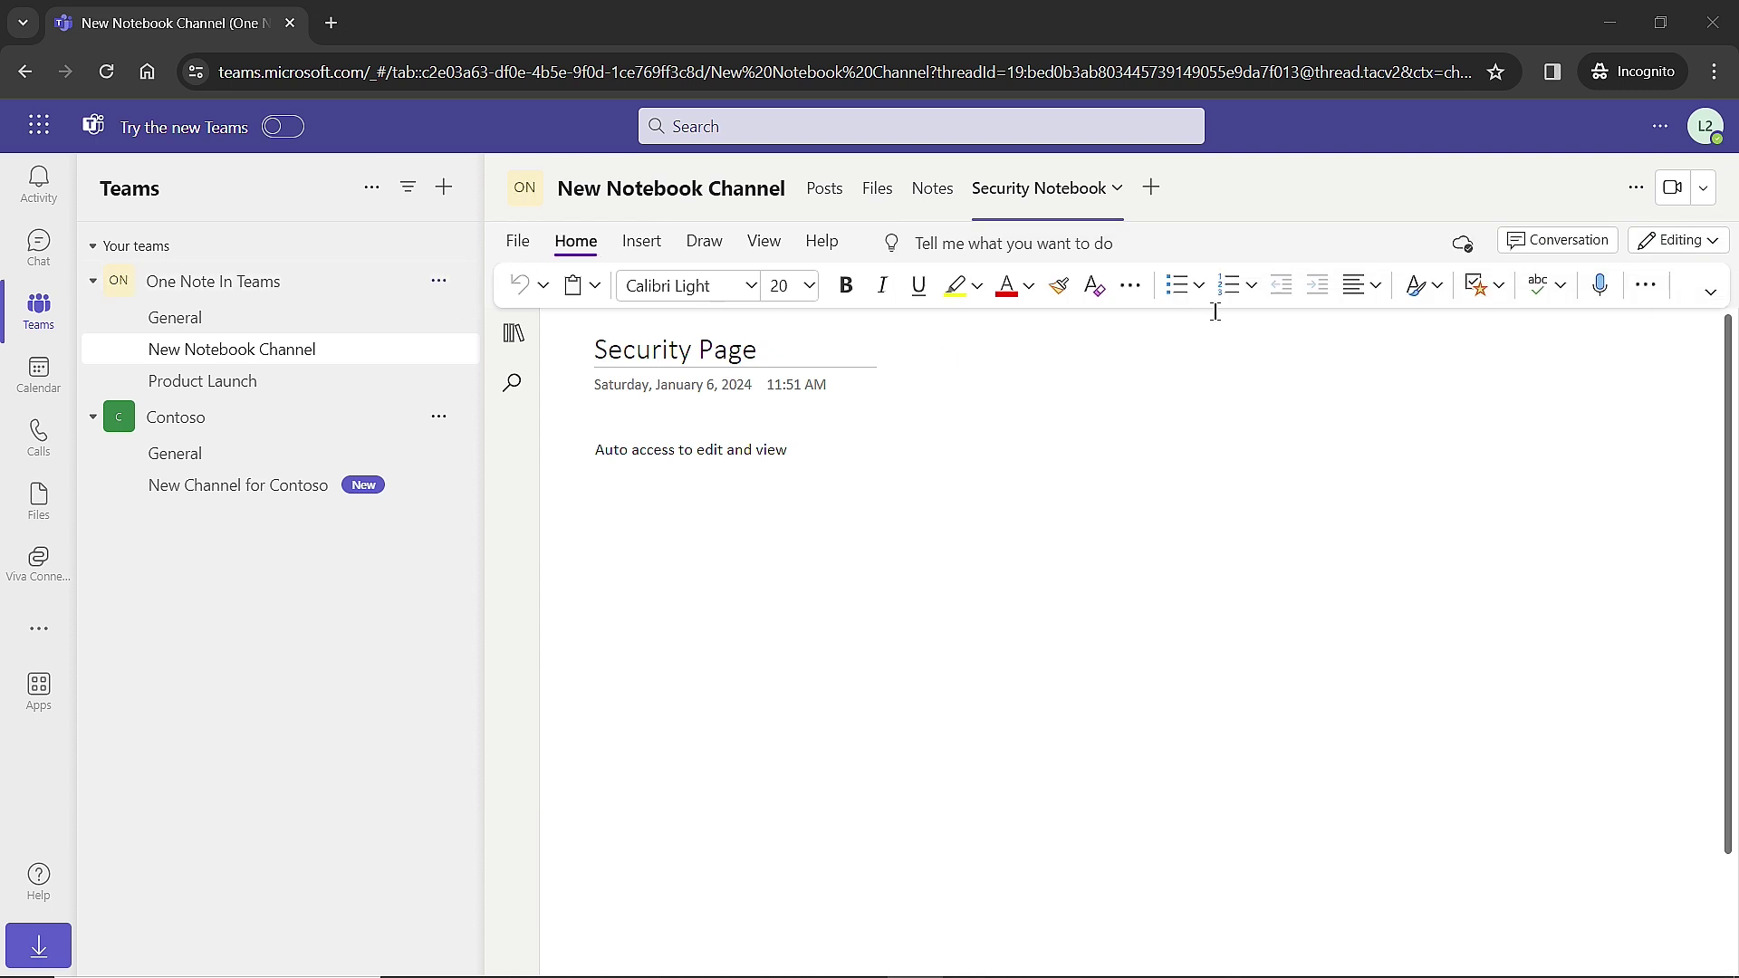
click(1128, 441)
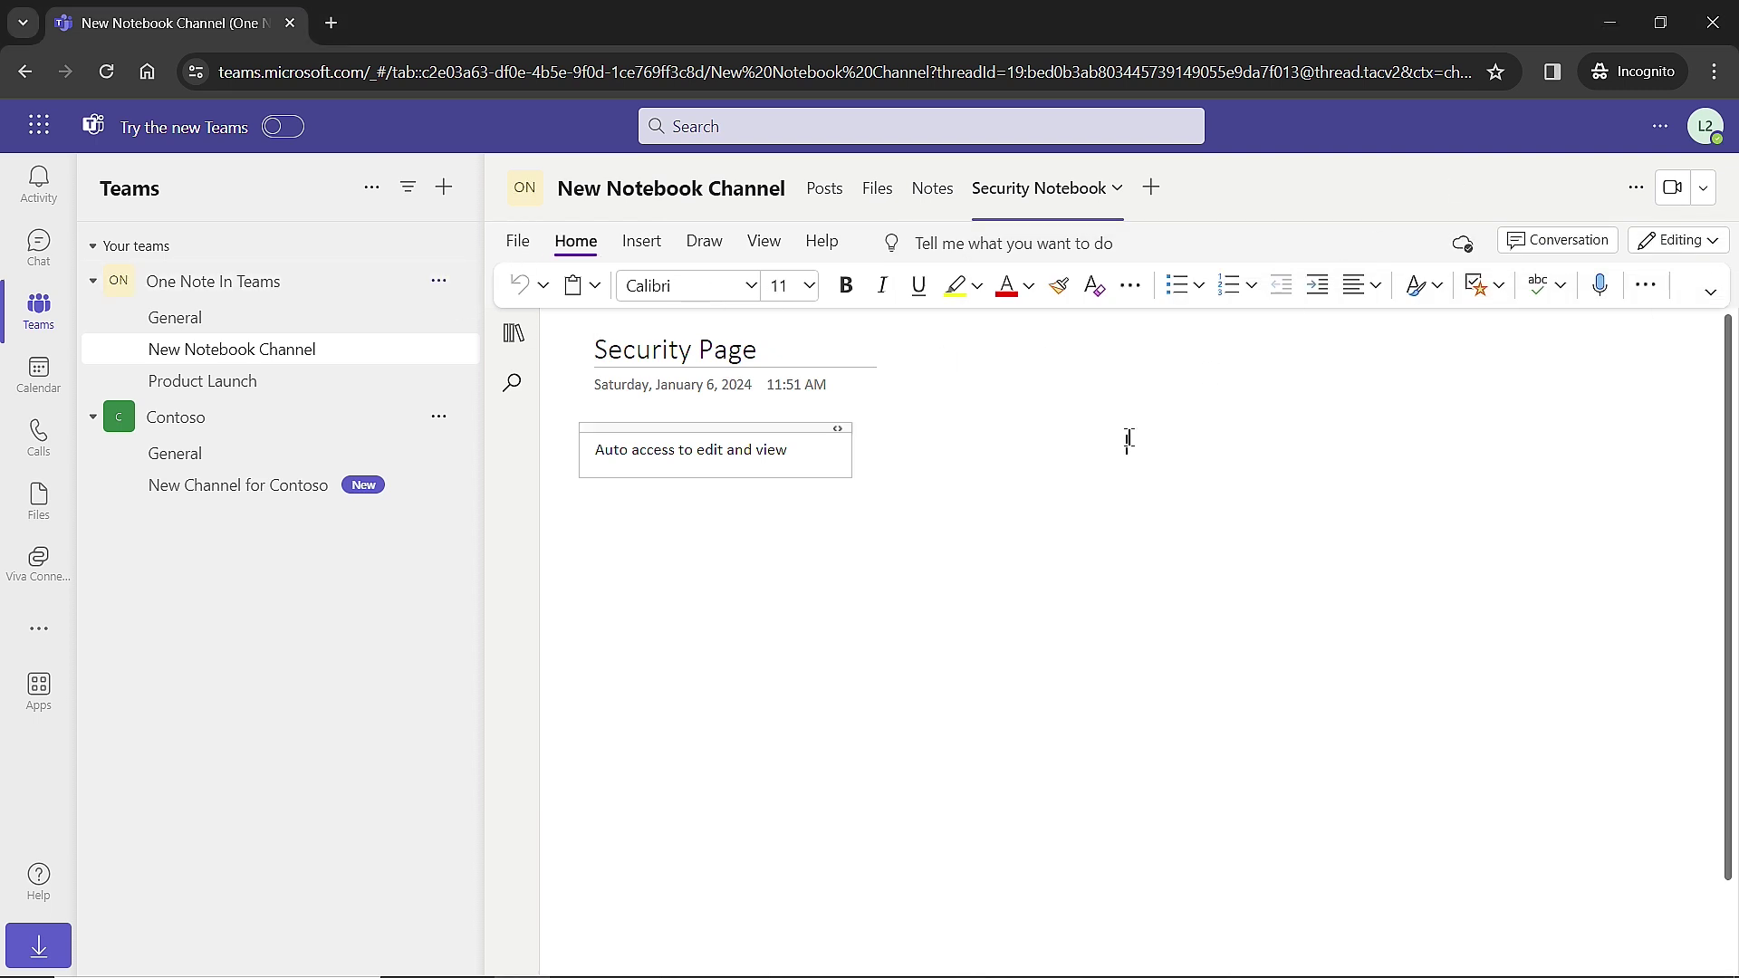
click(1119, 192)
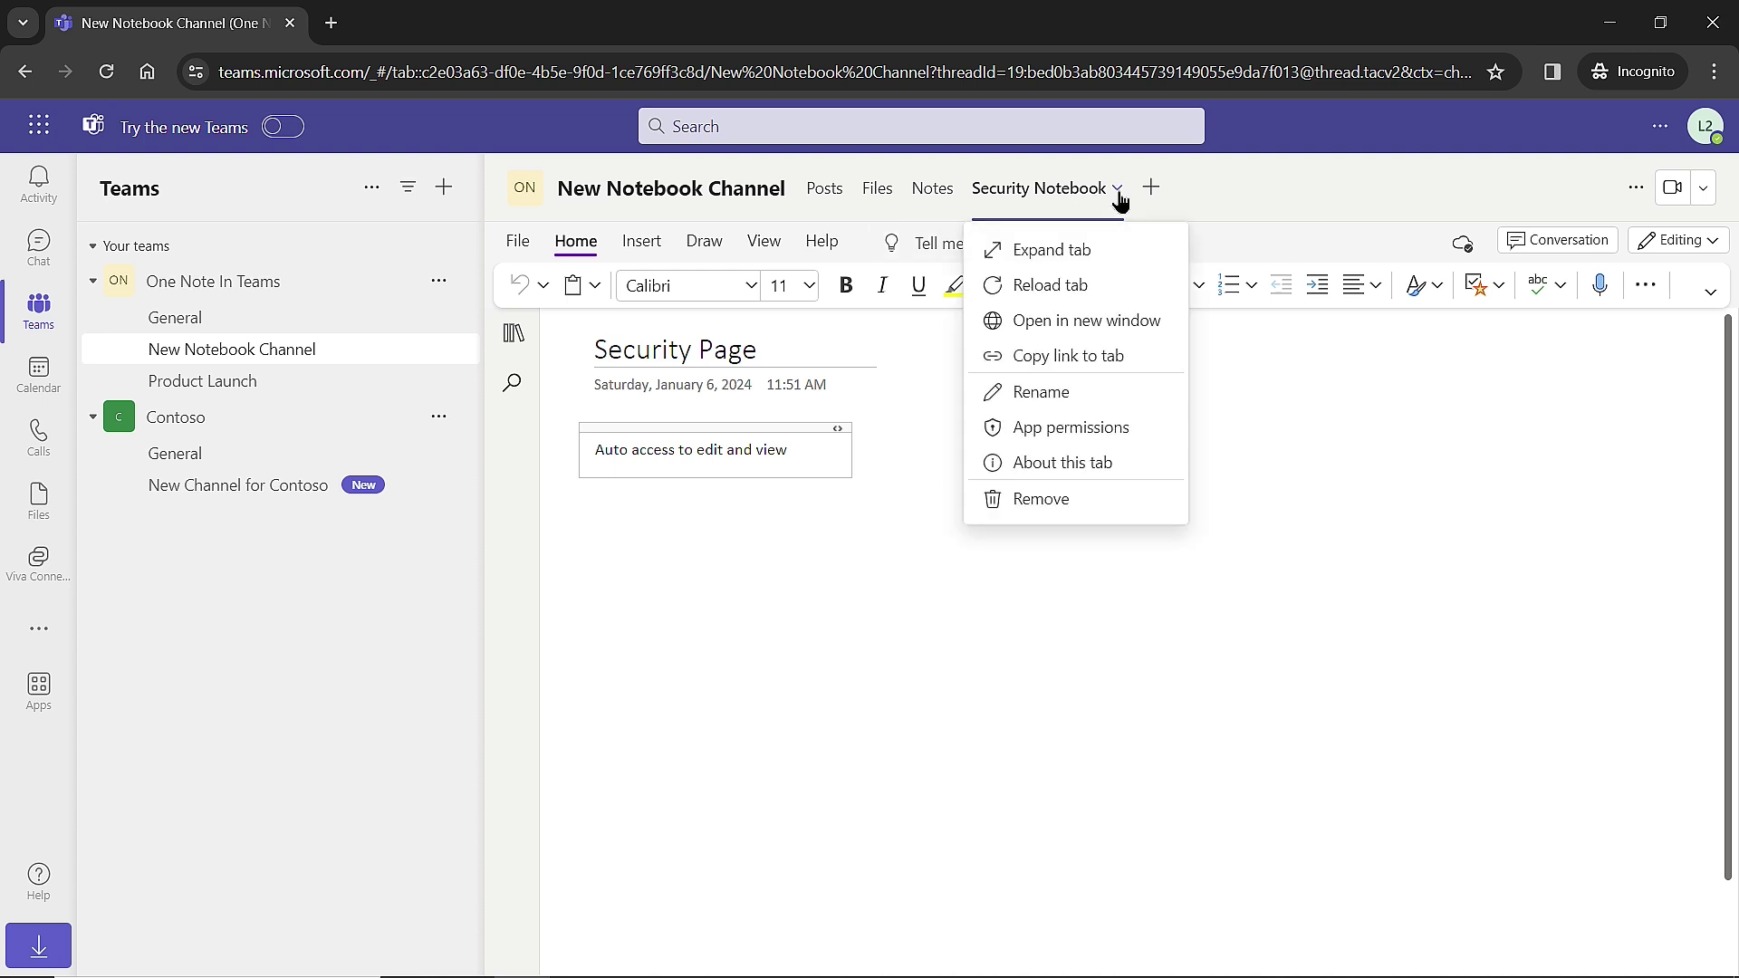
click(1035, 255)
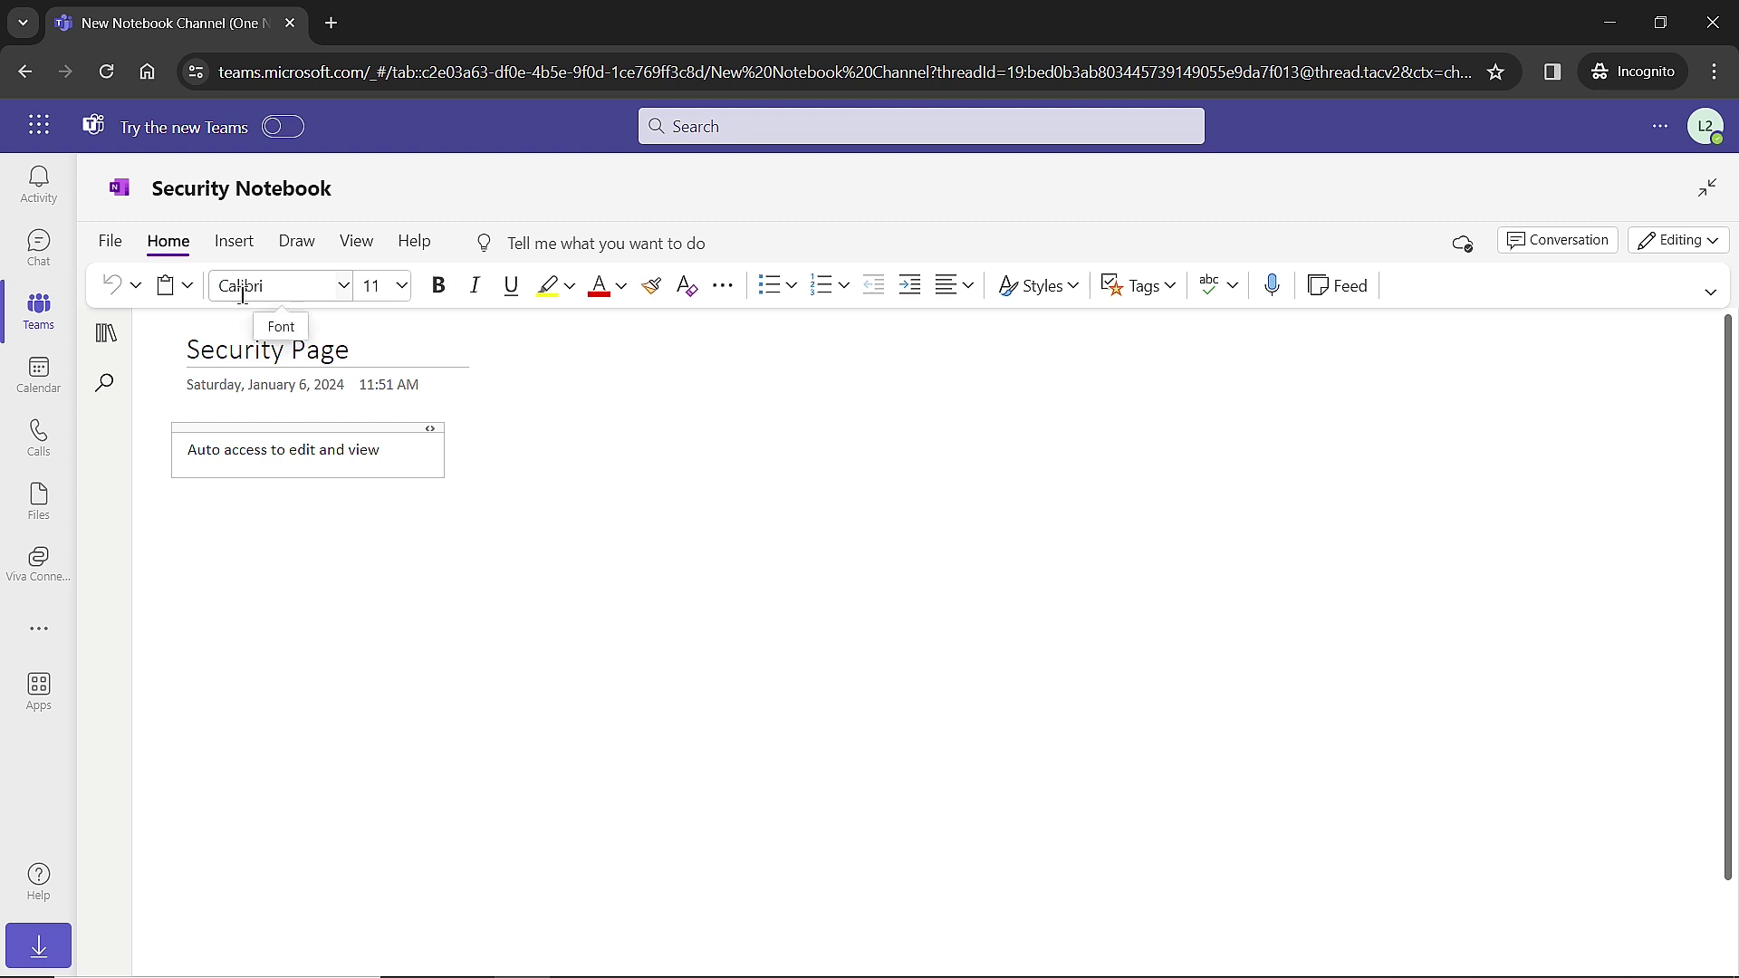
click(1705, 188)
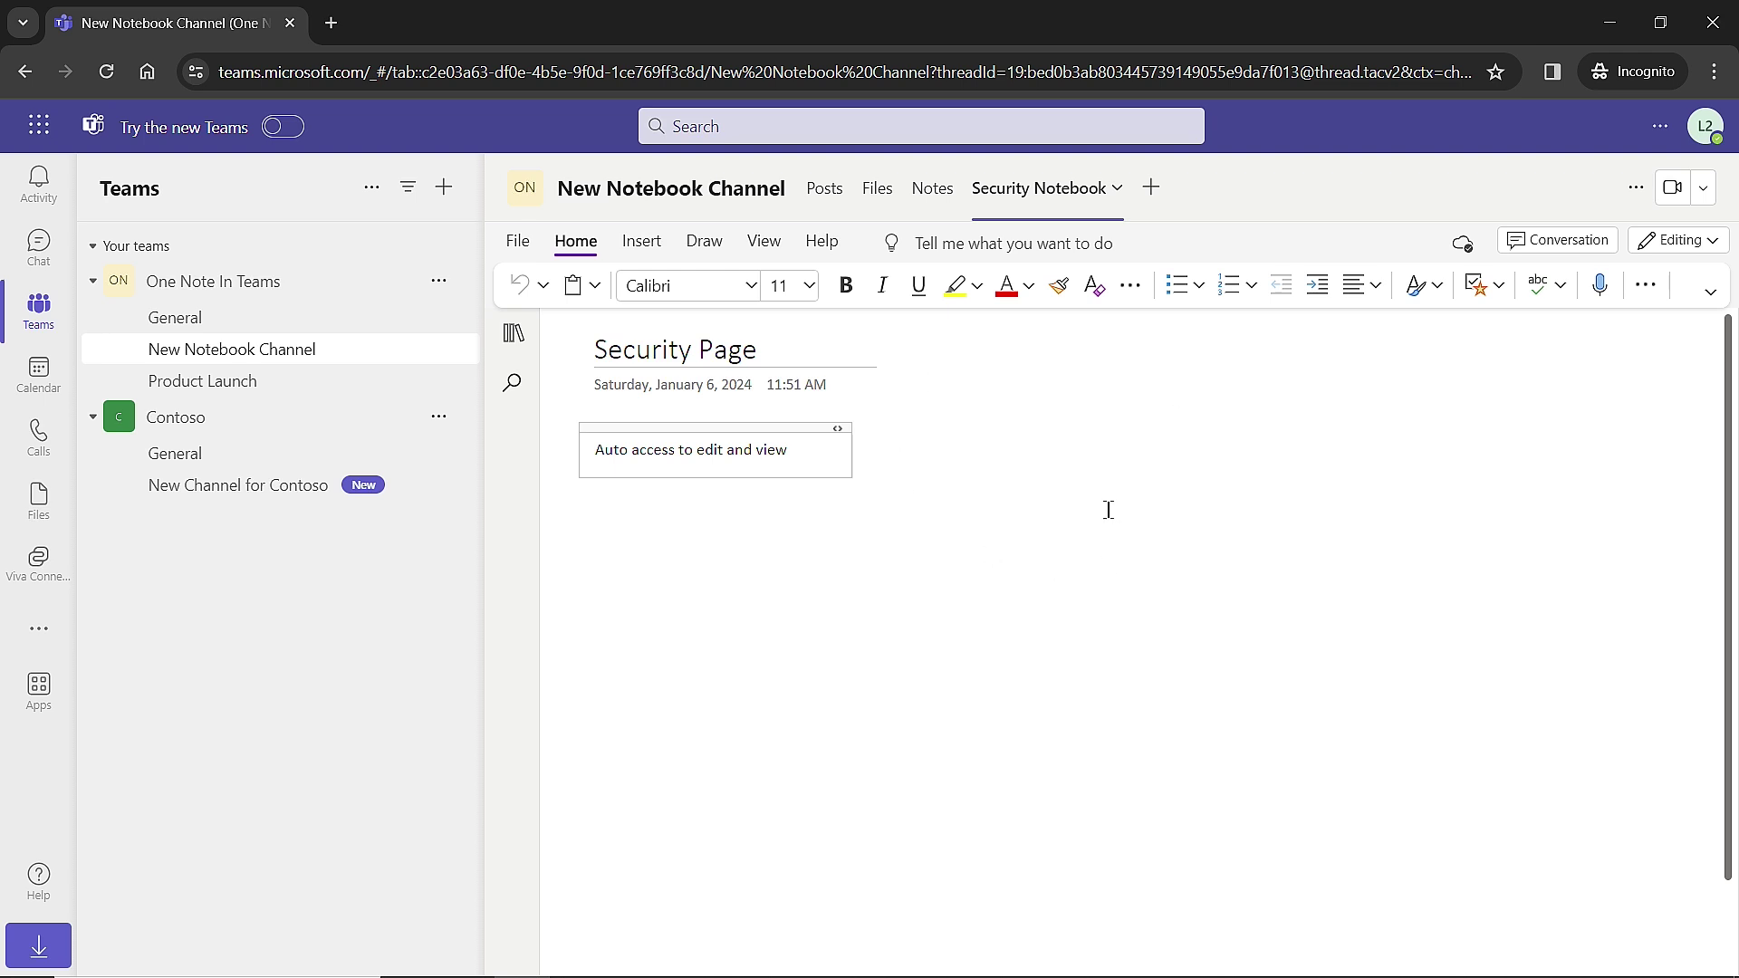
Open the Security Notebook tab in a new browser window.
click(517, 241)
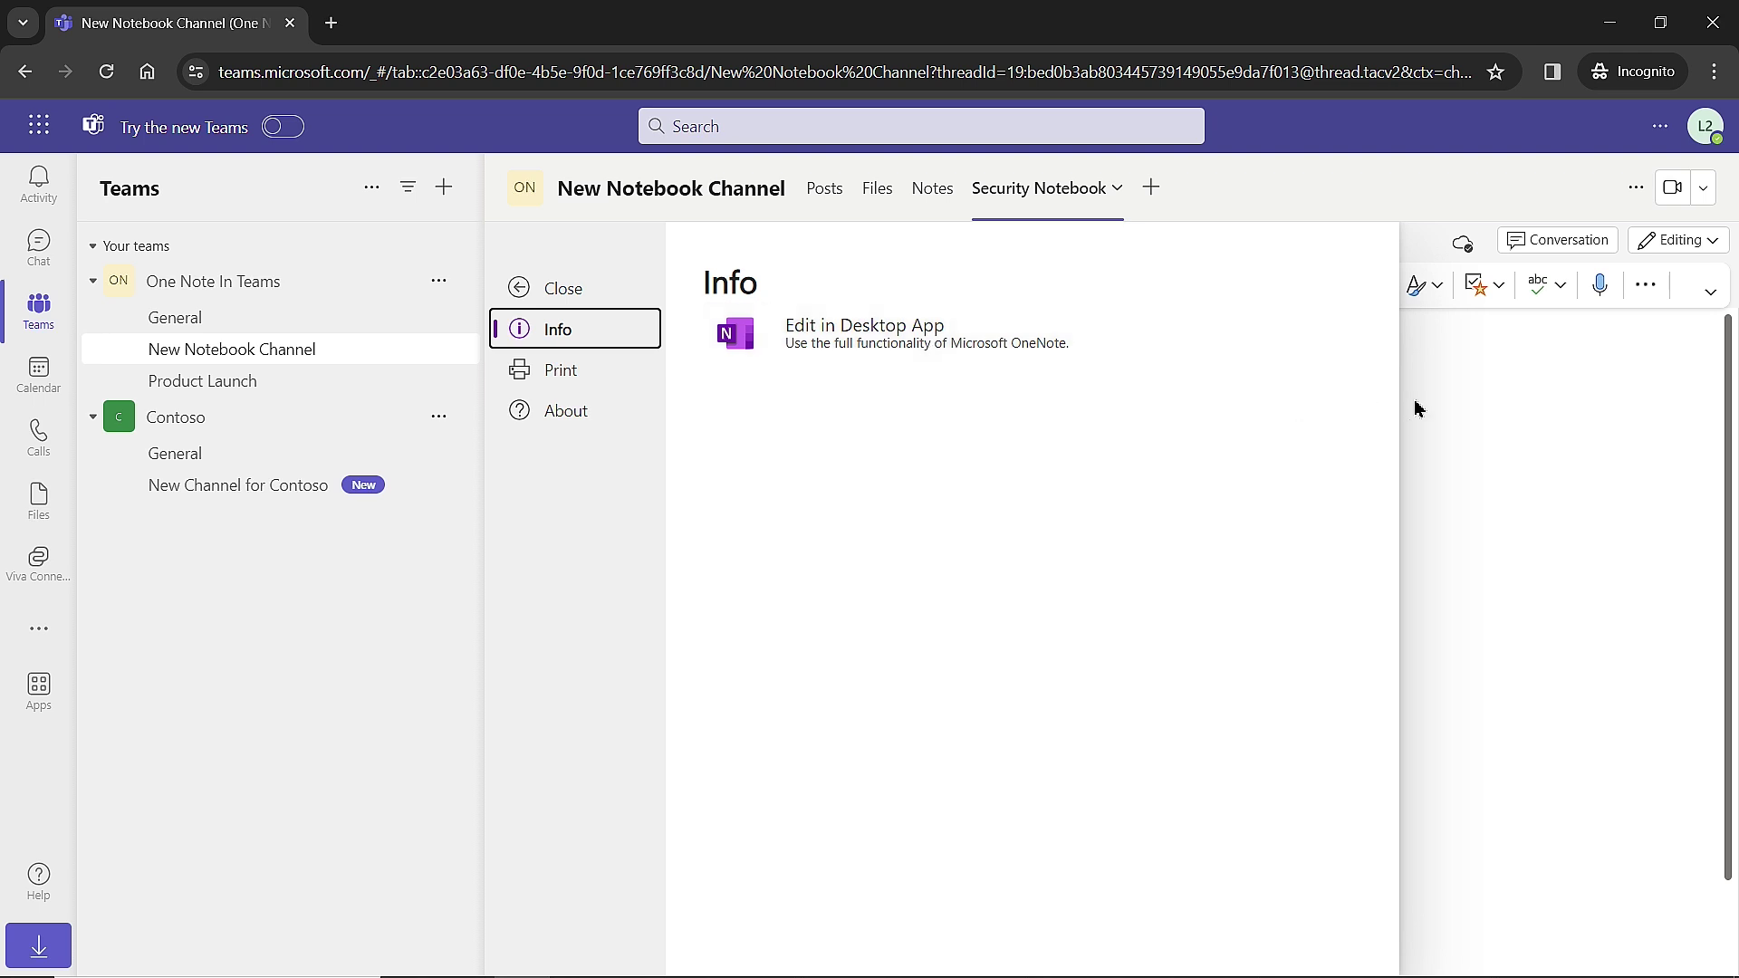
click(1475, 389)
click(1103, 204)
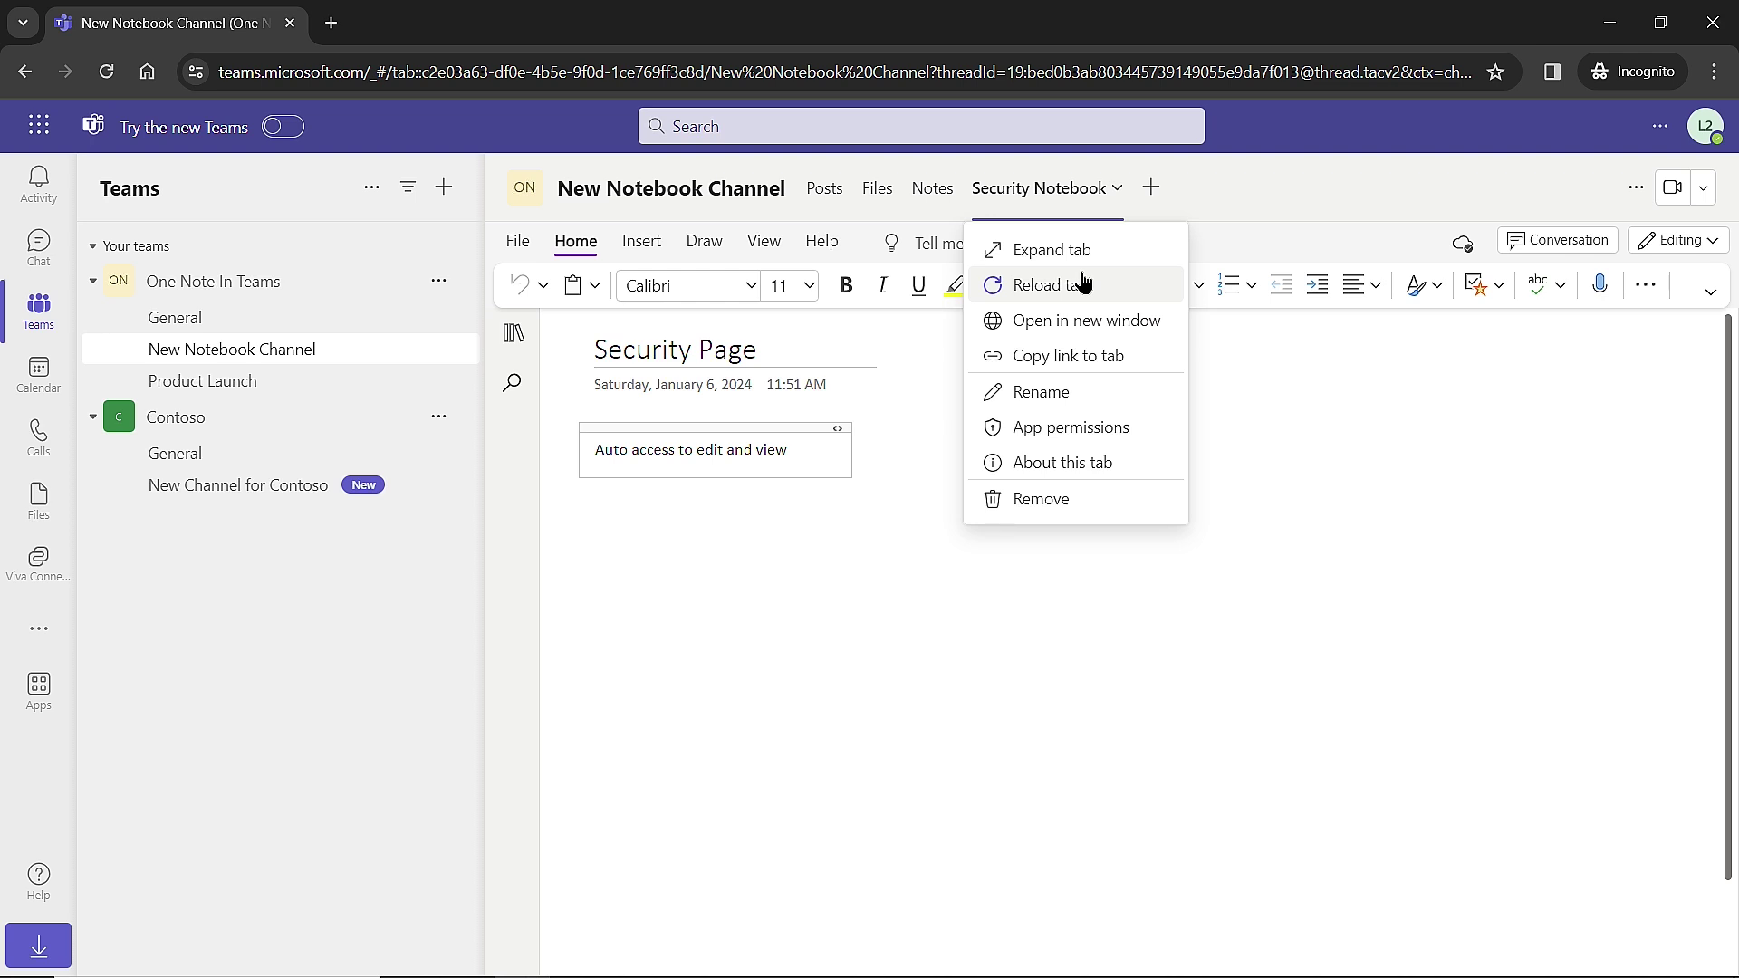
click(1089, 323)
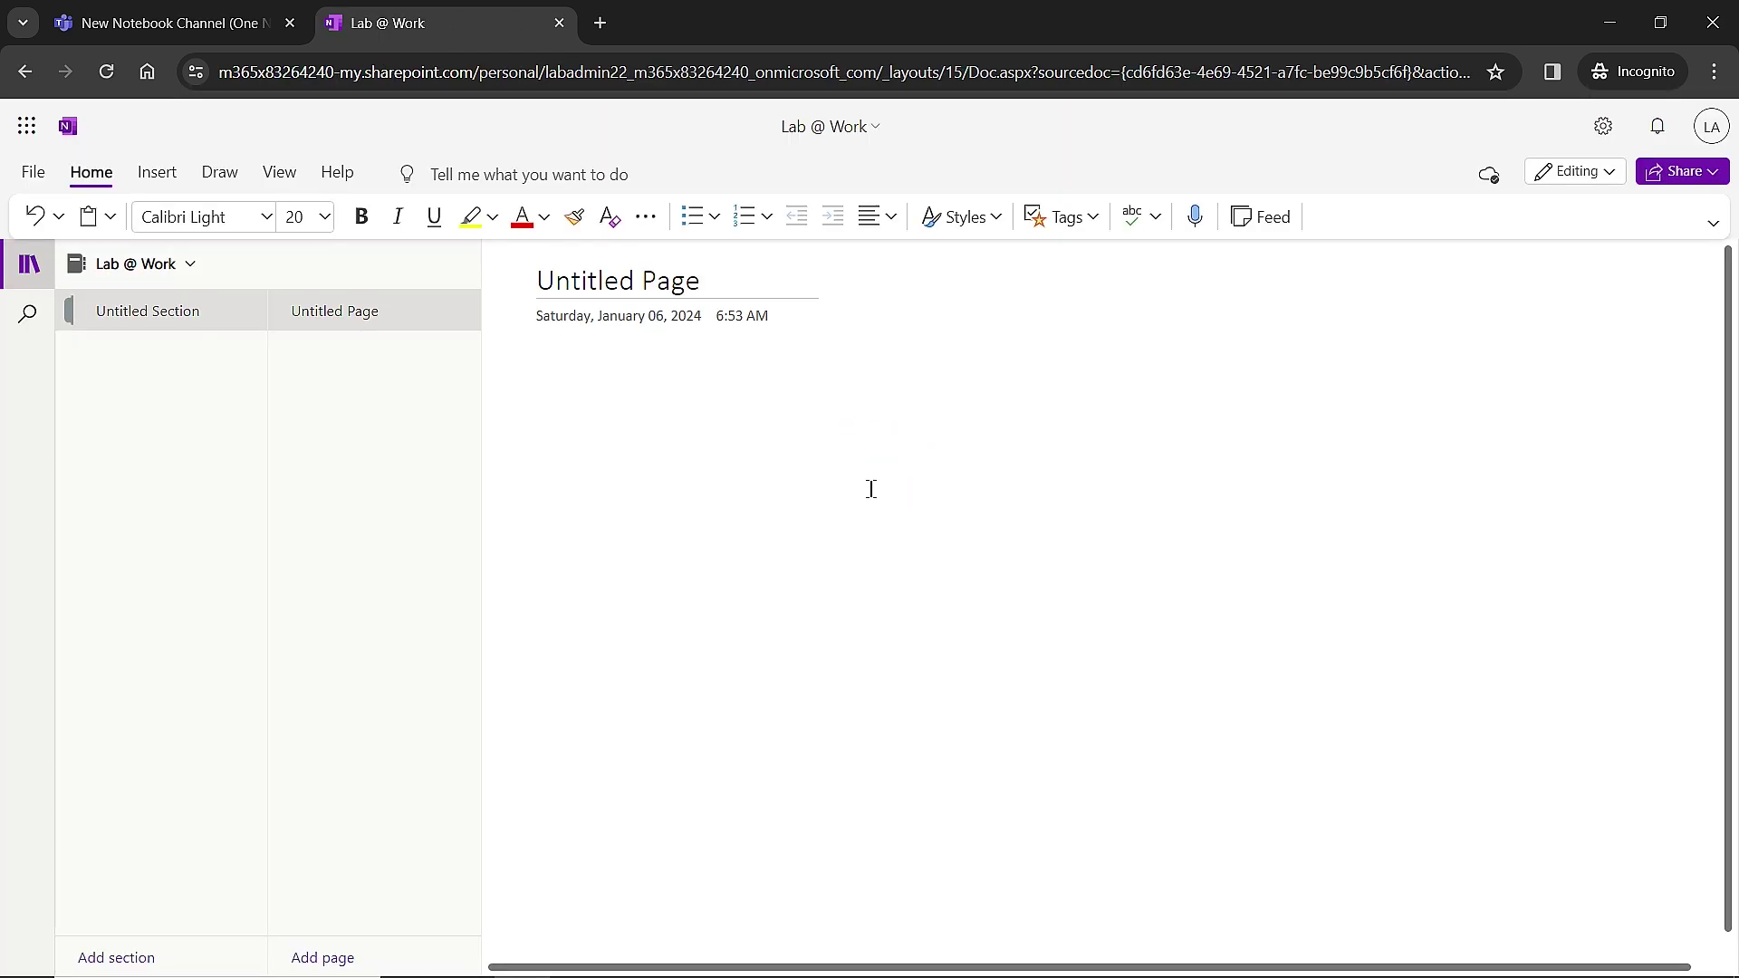
Switch from the Lab @ Work notebook to Security Notebook and click into its Security Page.
click(177, 272)
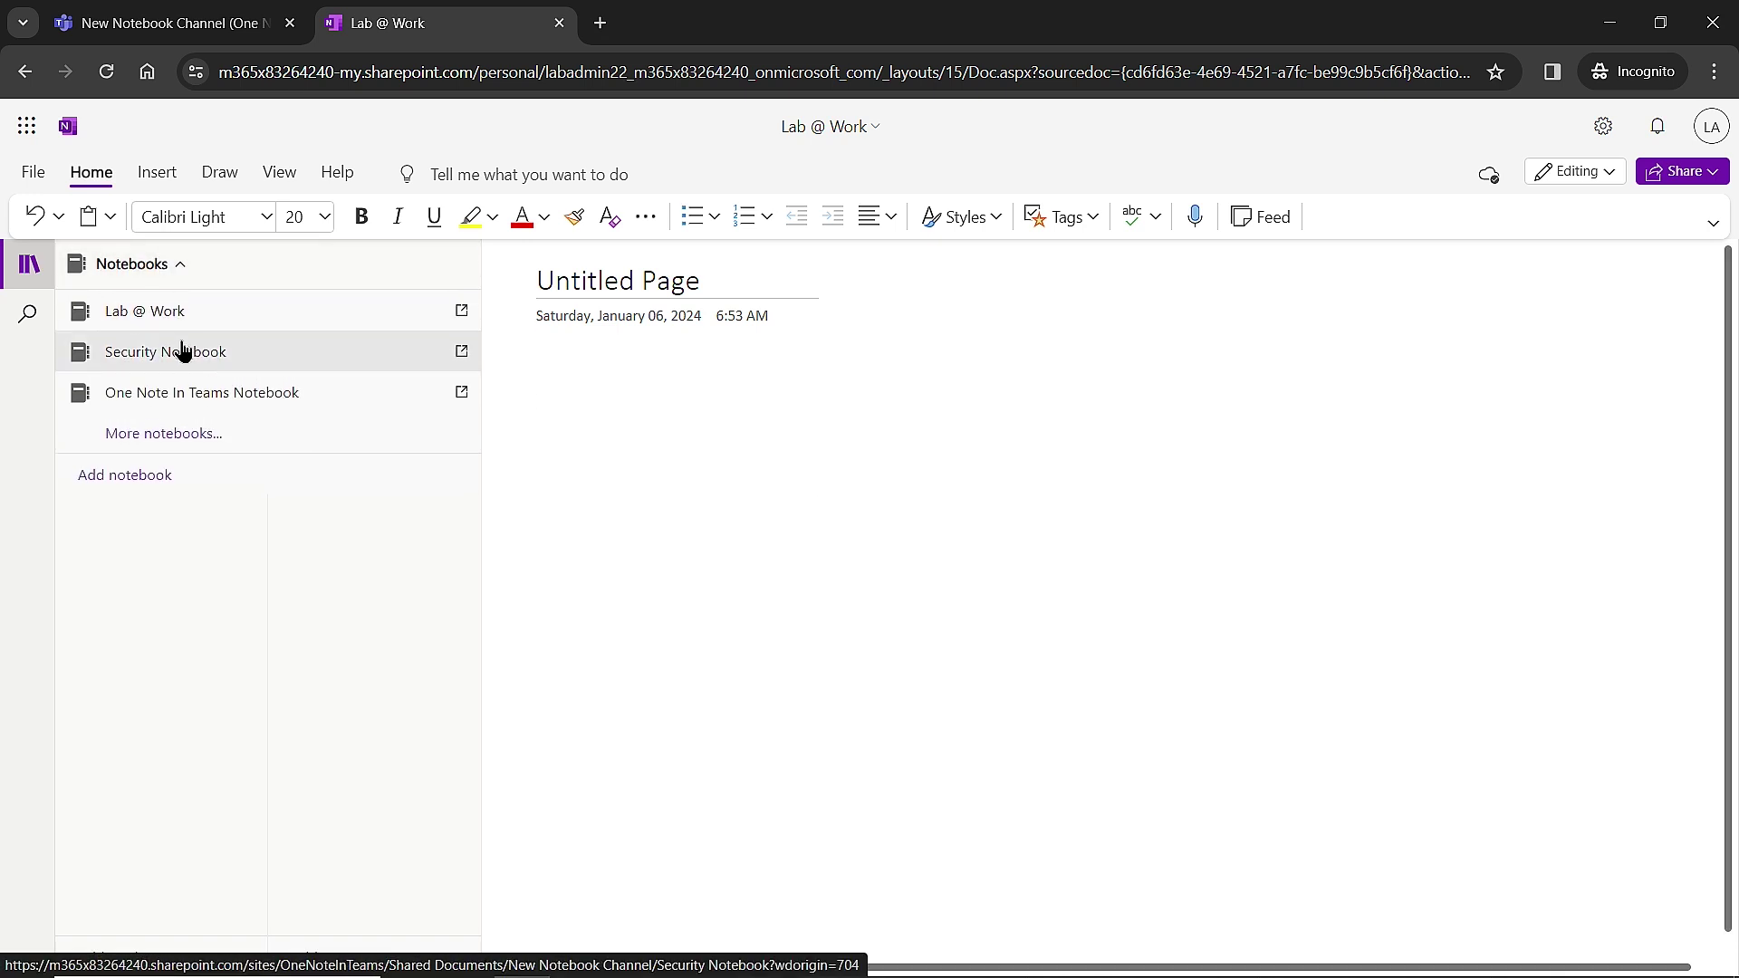
click(181, 351)
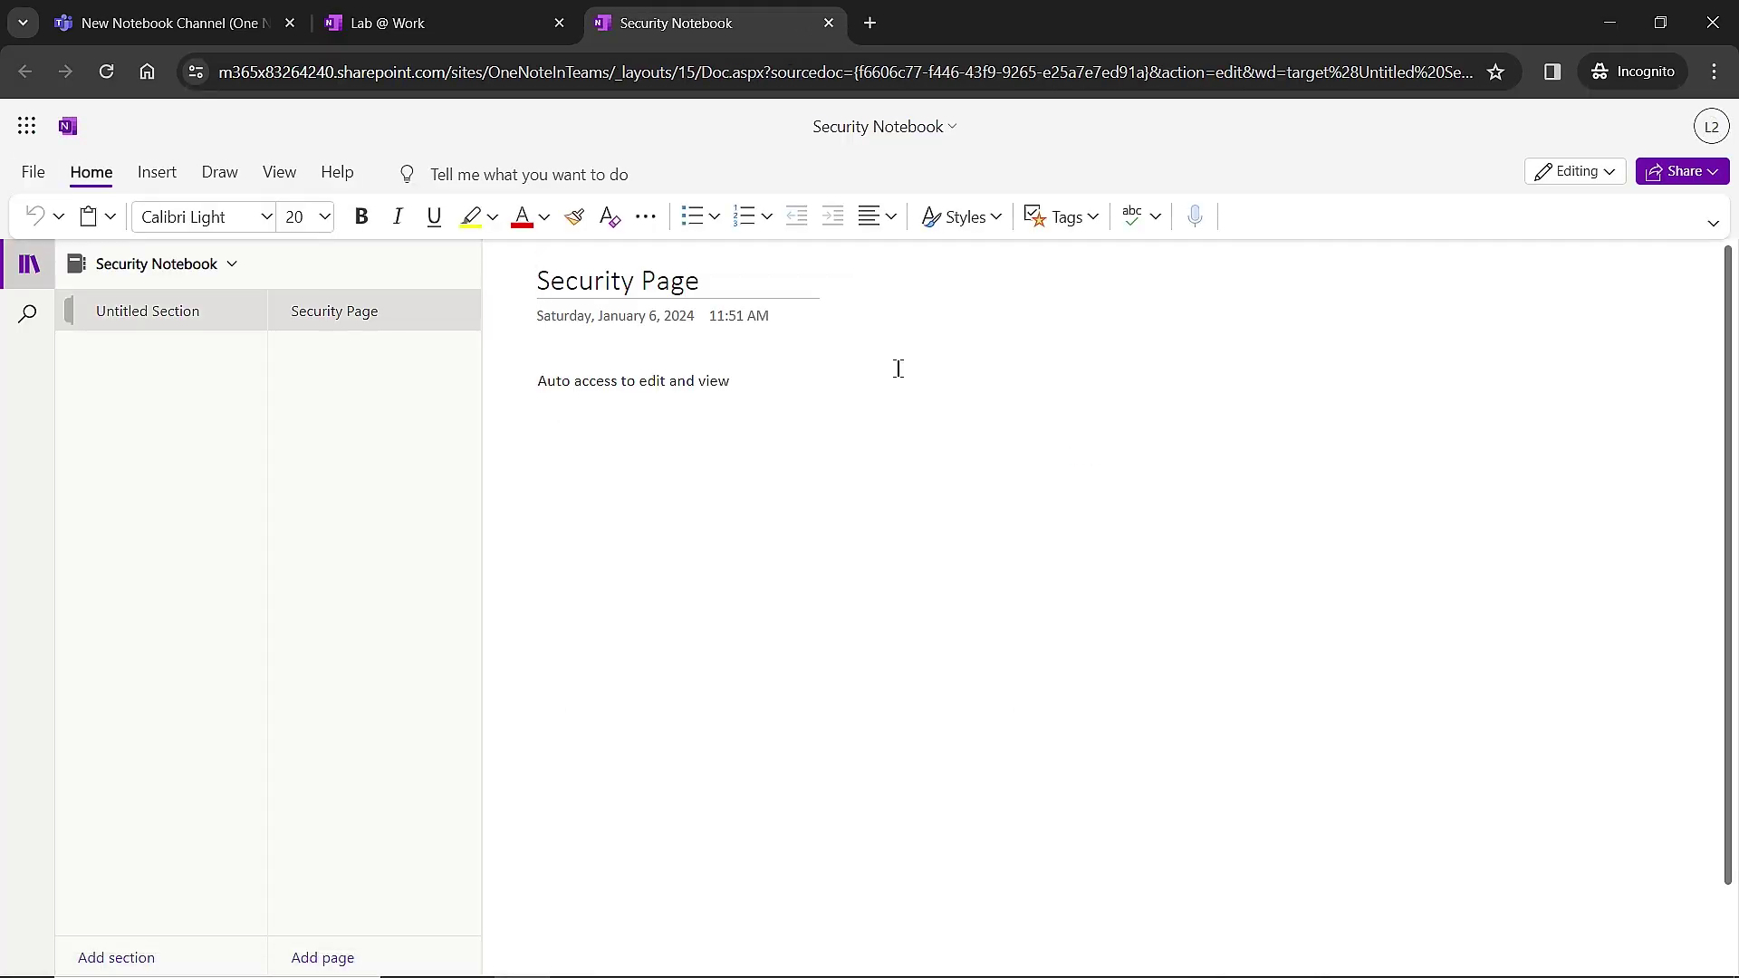
click(1054, 378)
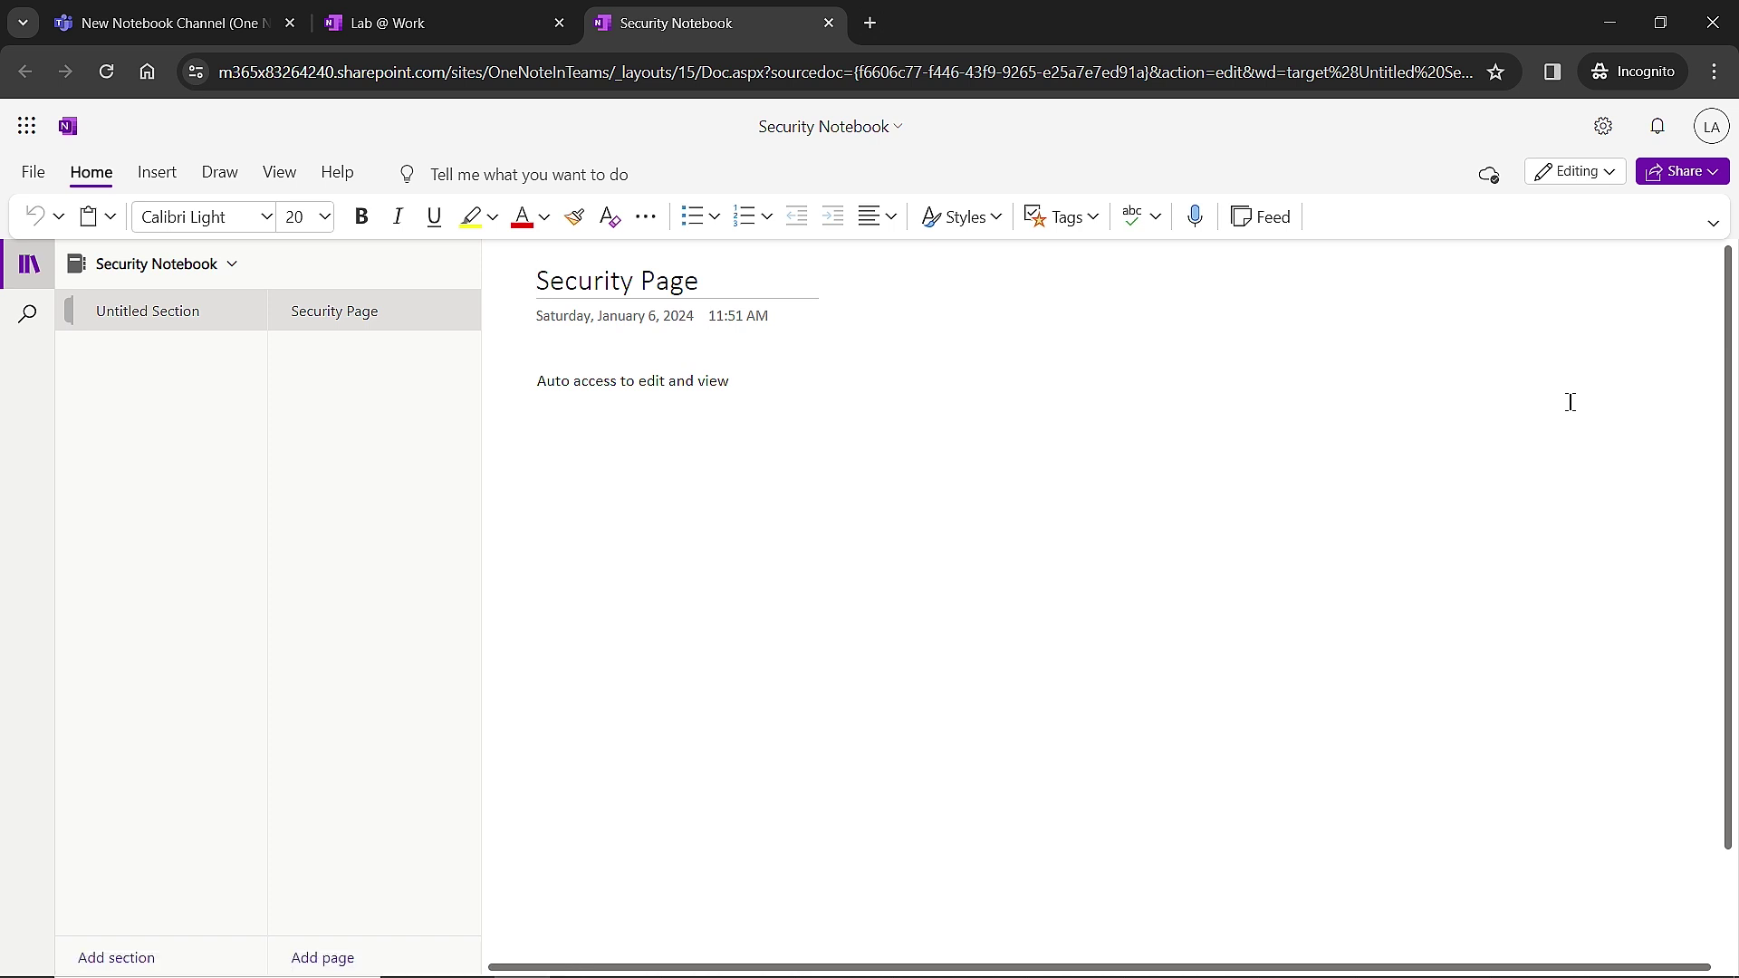
Open the notebook's Manage Access groups list, and append 'and make changes' to the Security Page line.
click(1698, 182)
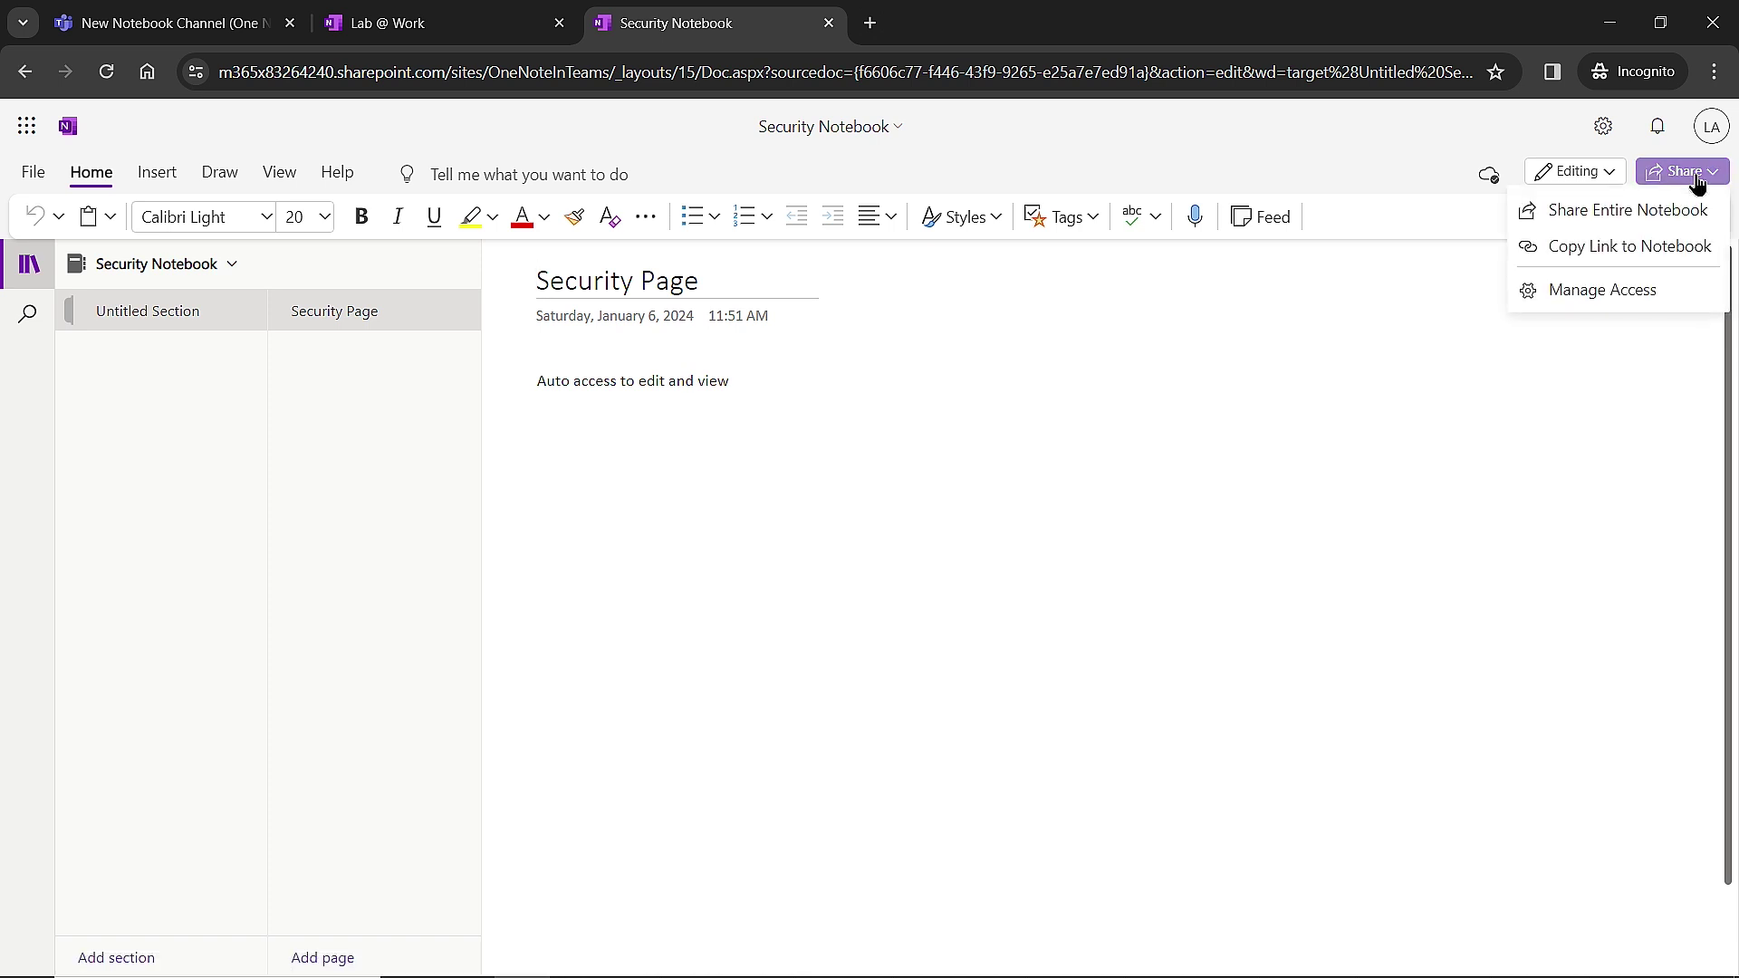
click(1584, 297)
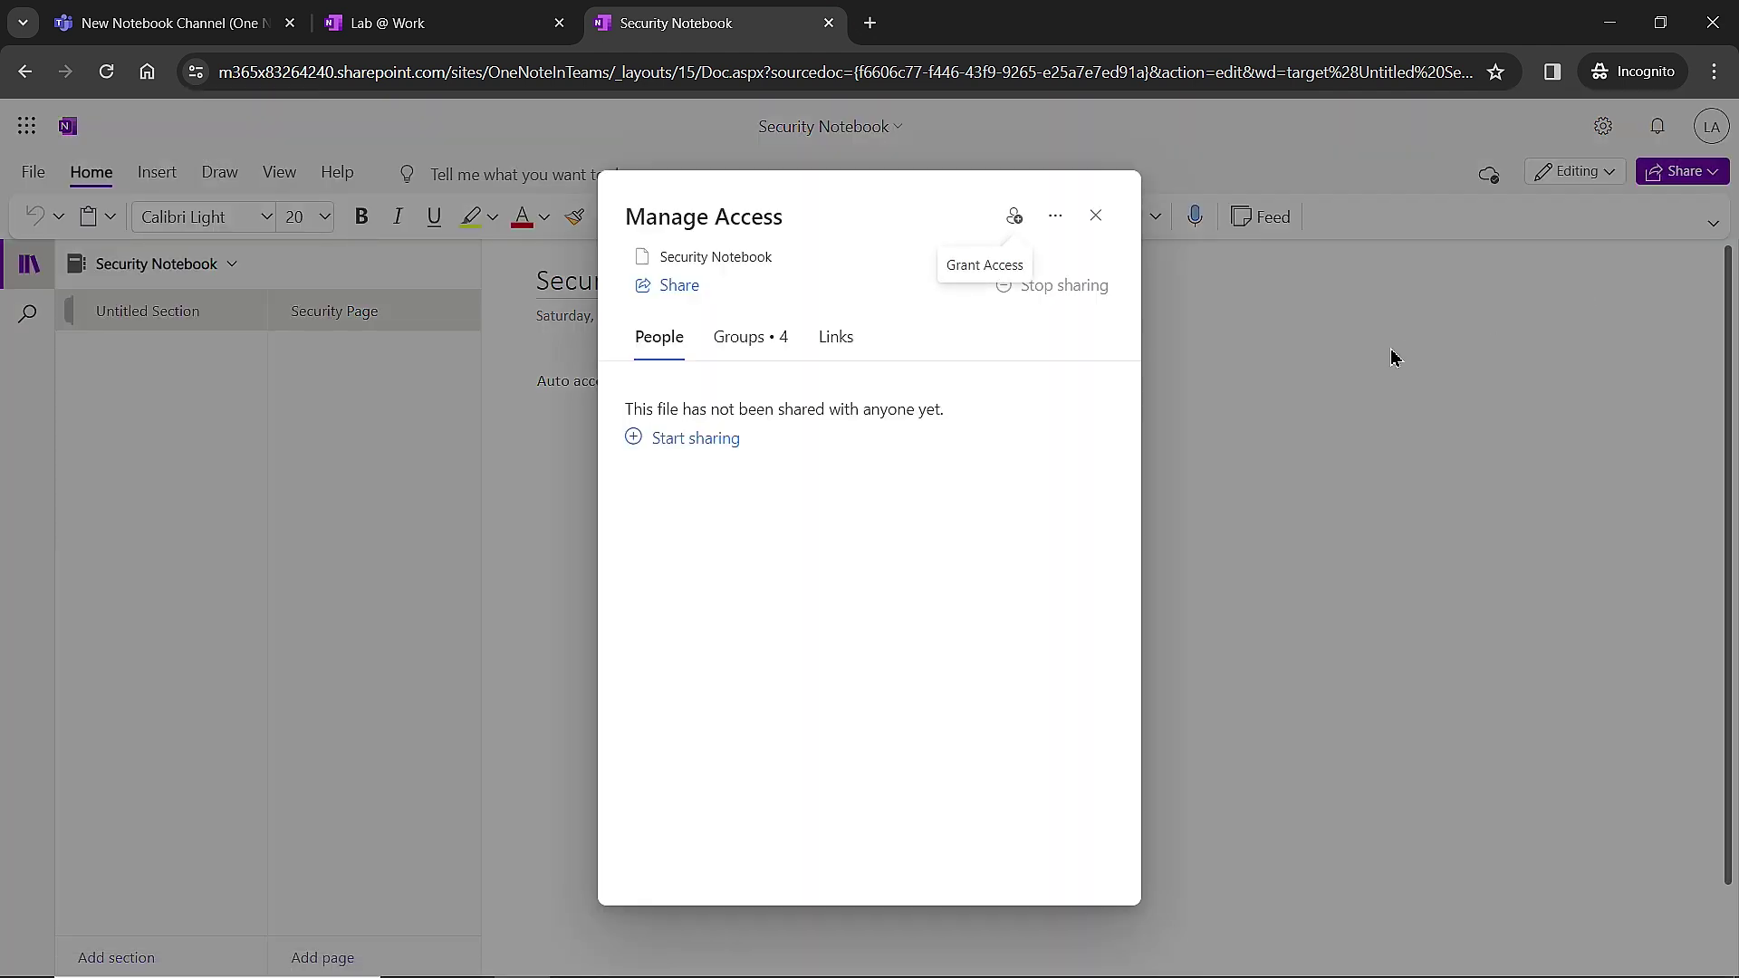
click(761, 360)
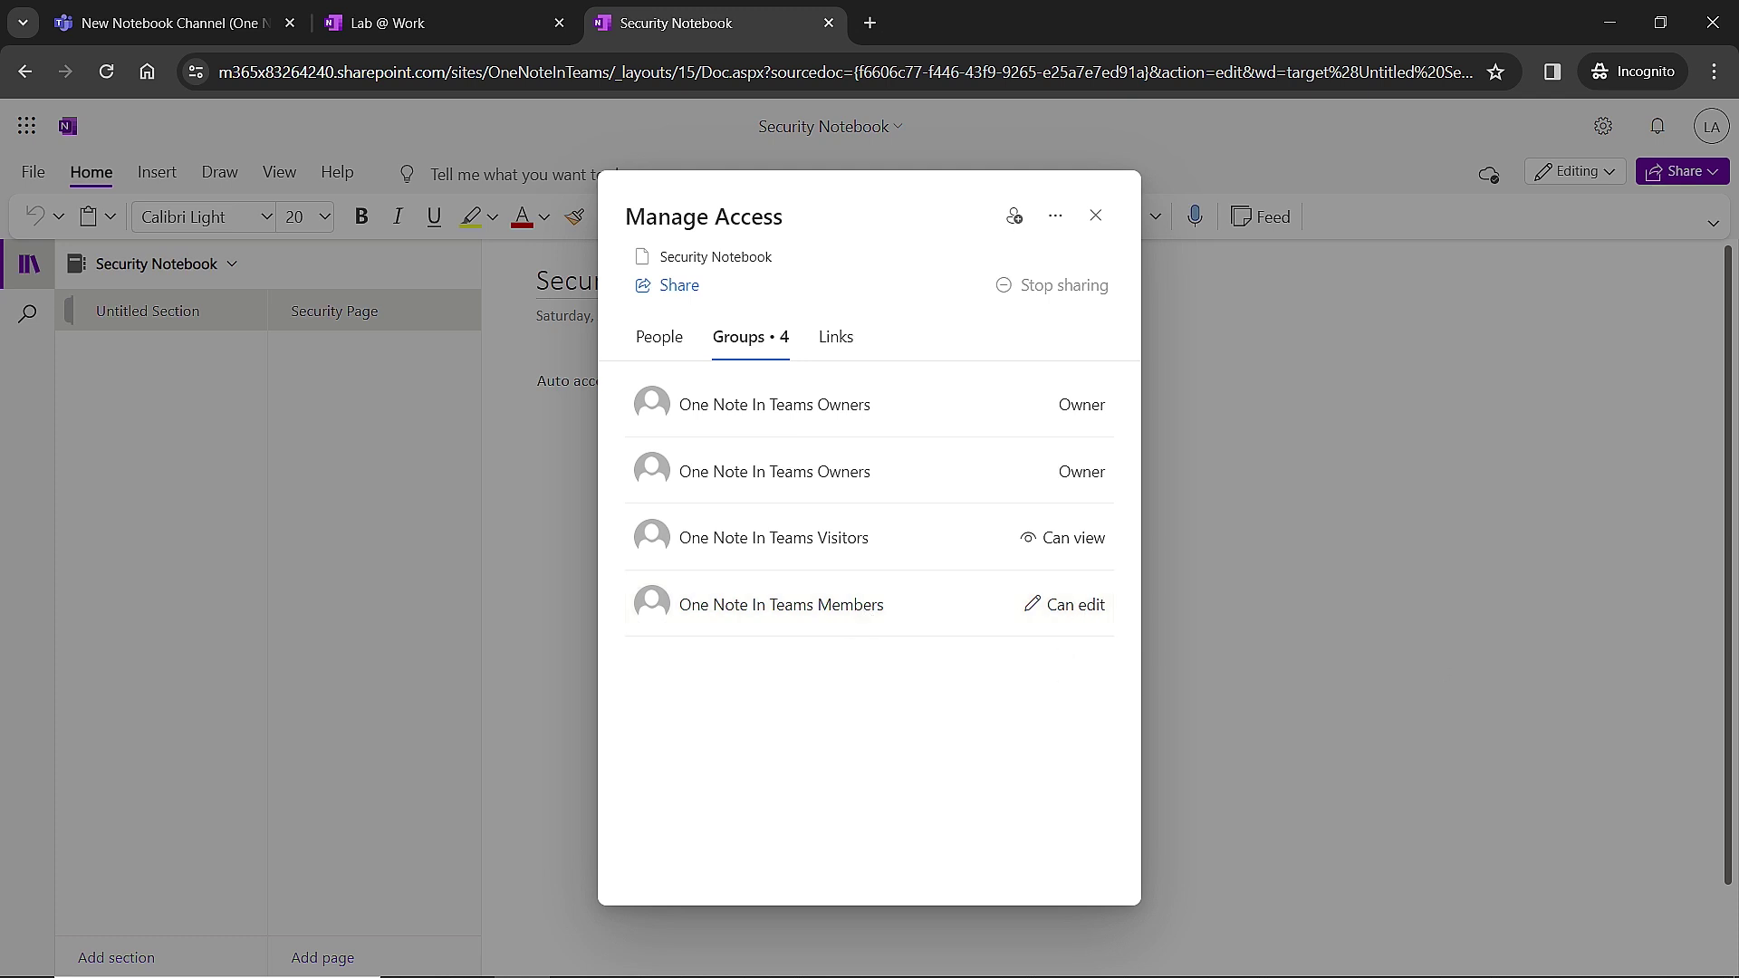
drag(1737, 271, 927, 118)
text(and make changes)
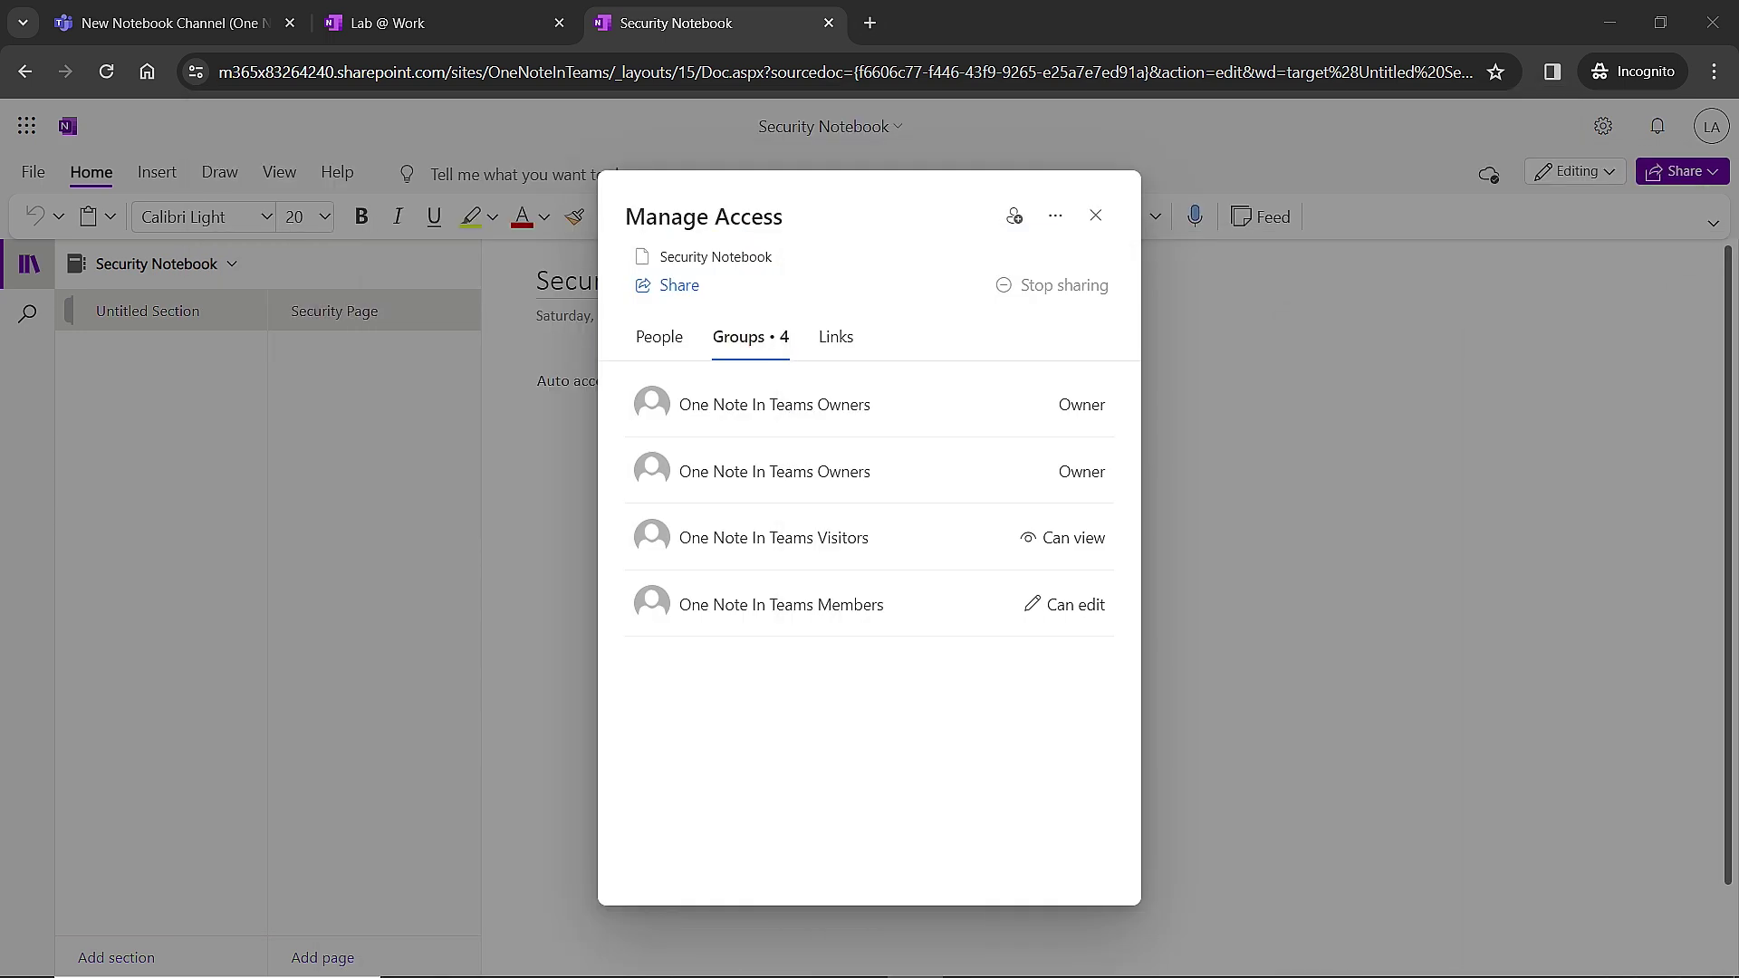
Set the One Note In Teams Members group's direct access to Can view and apply it.
click(1093, 611)
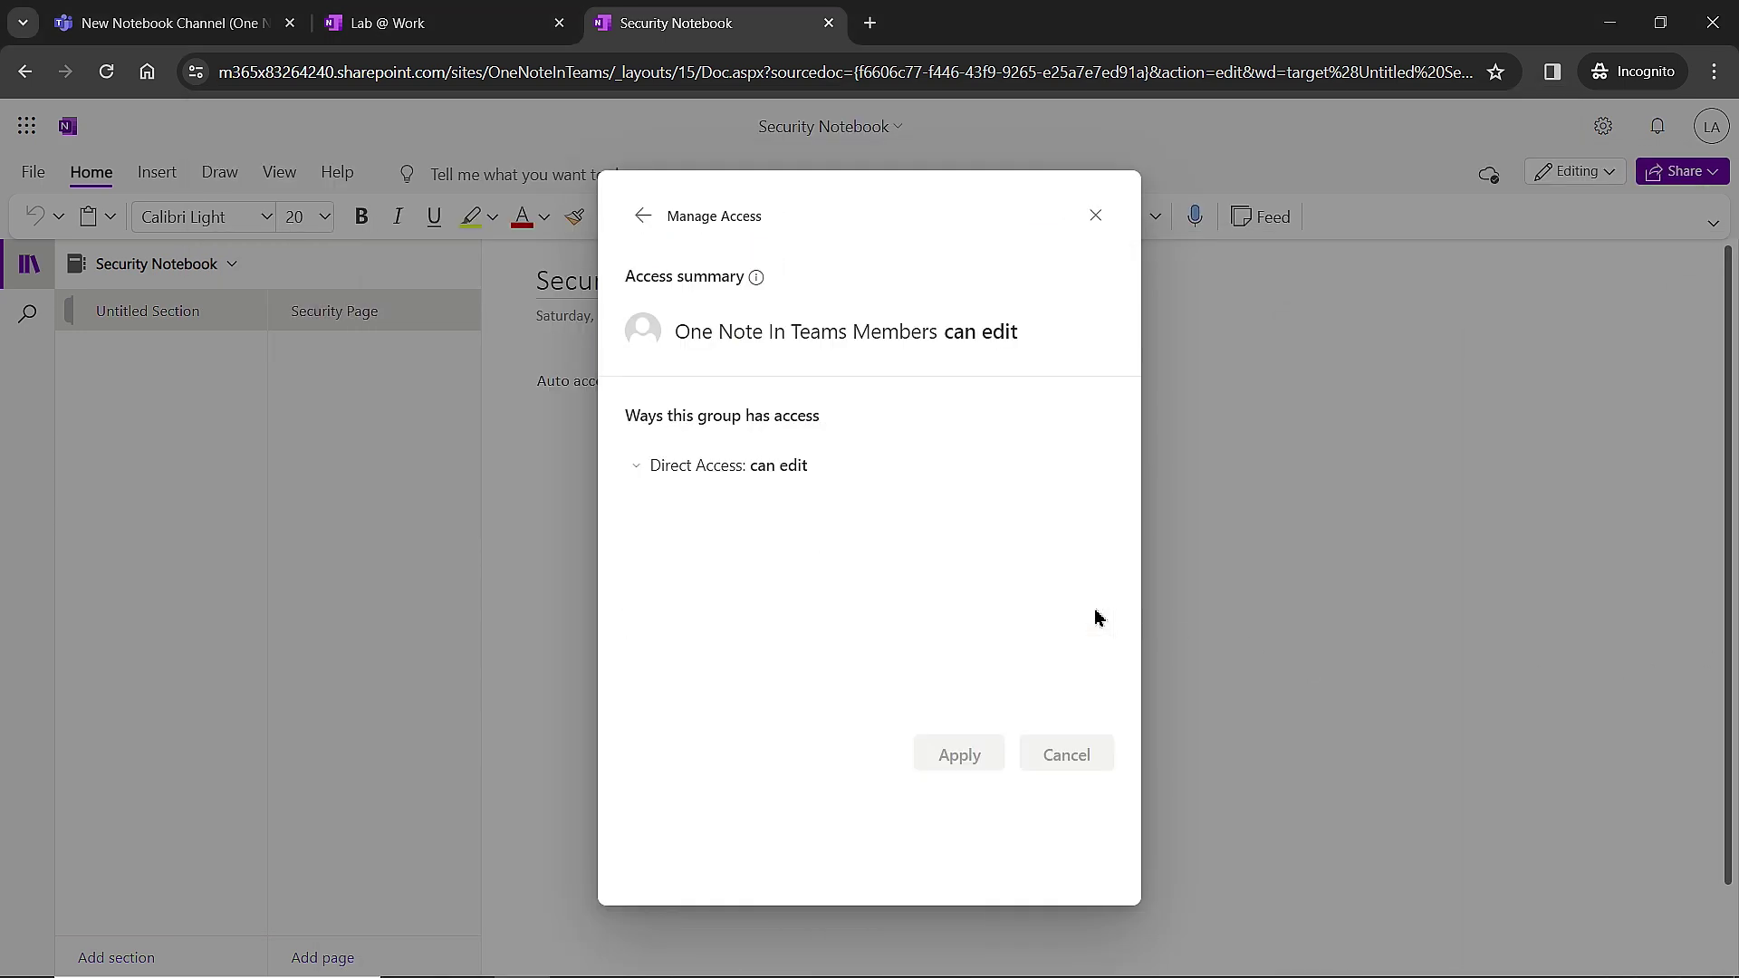
click(776, 466)
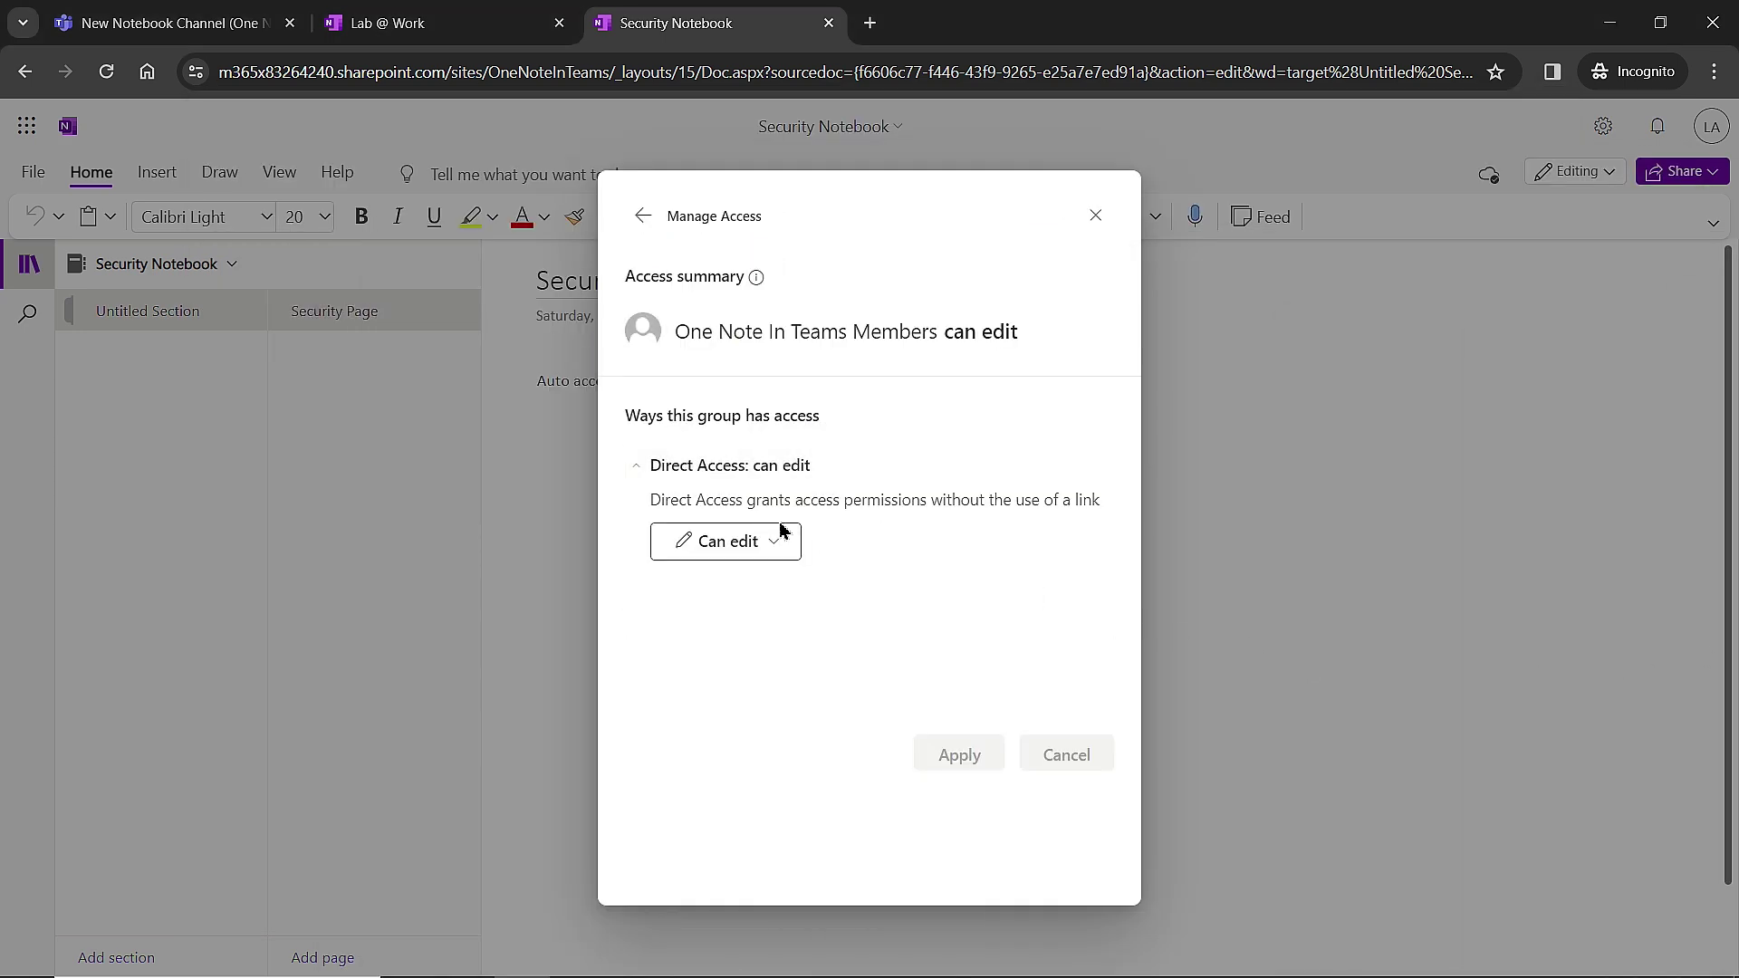
click(788, 549)
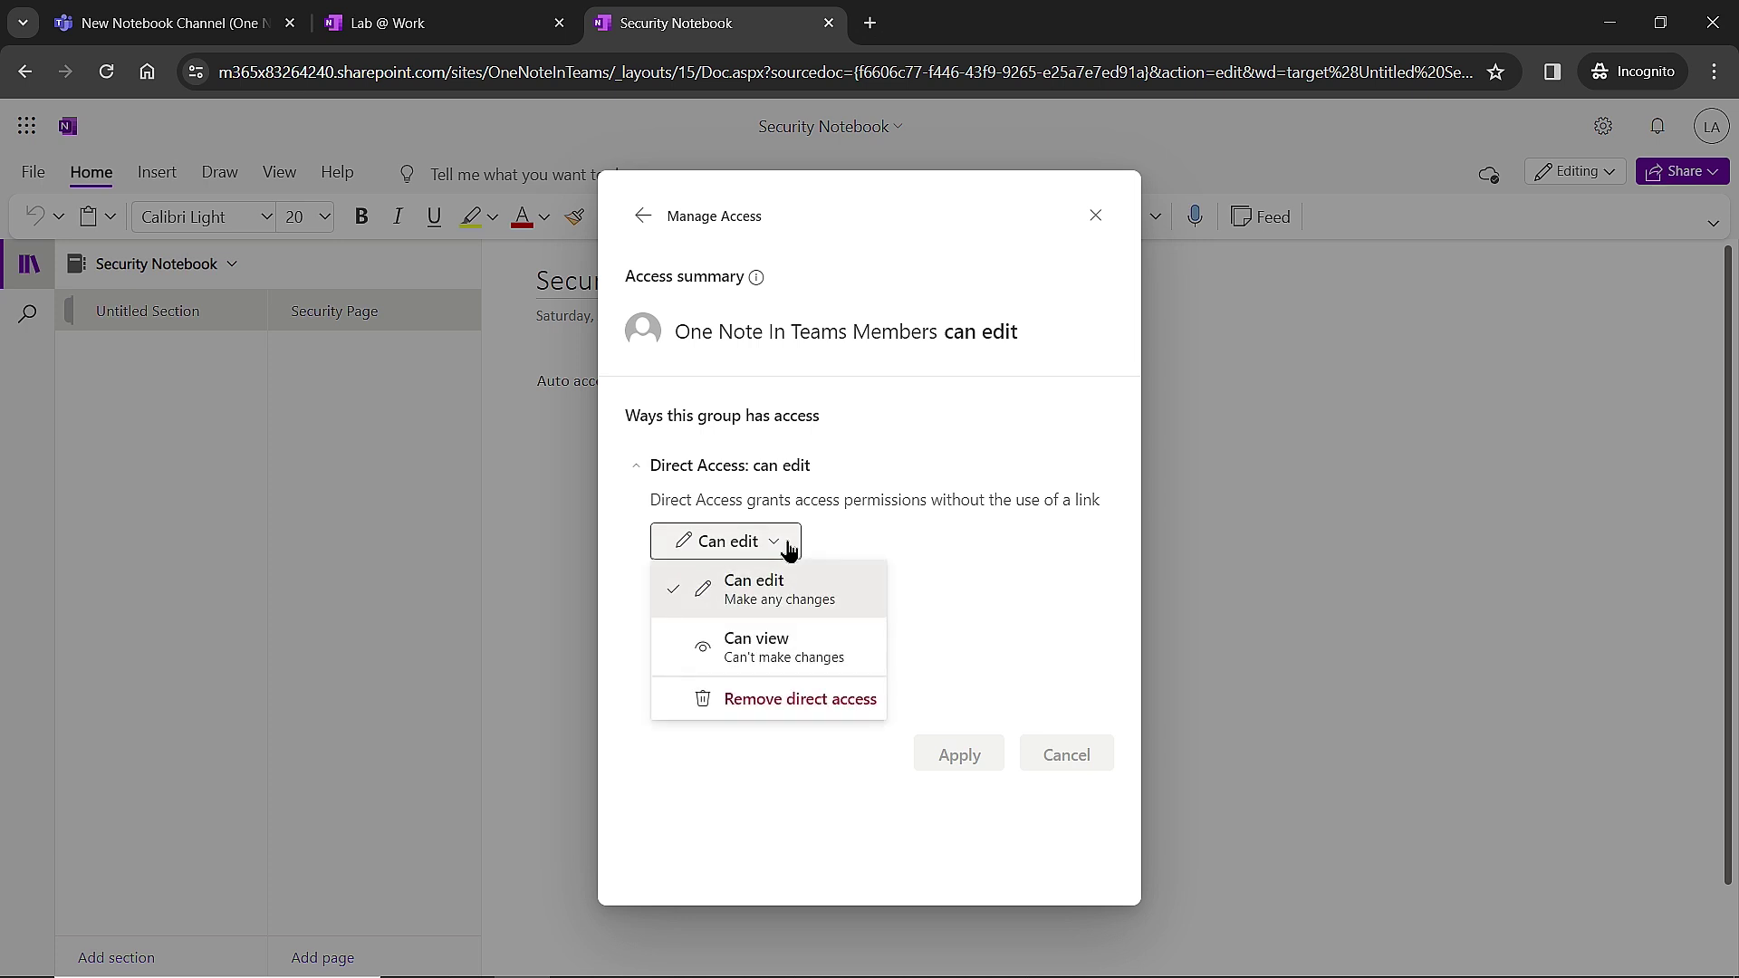
click(799, 664)
click(949, 755)
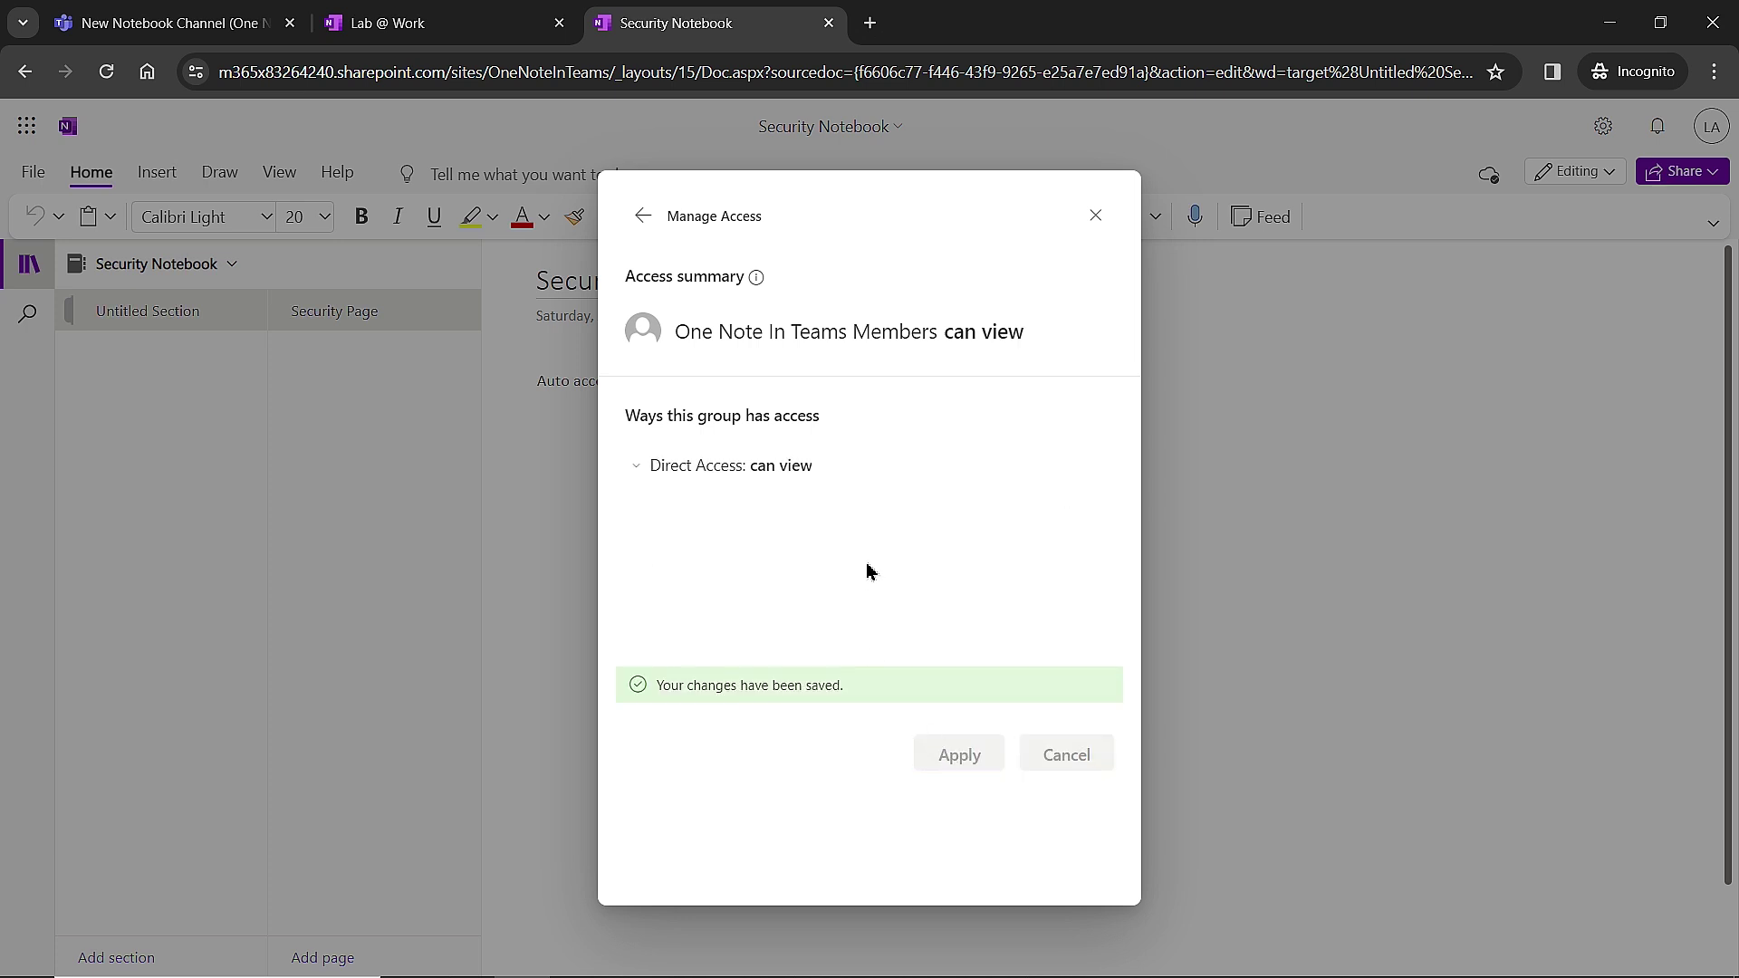
click(1096, 218)
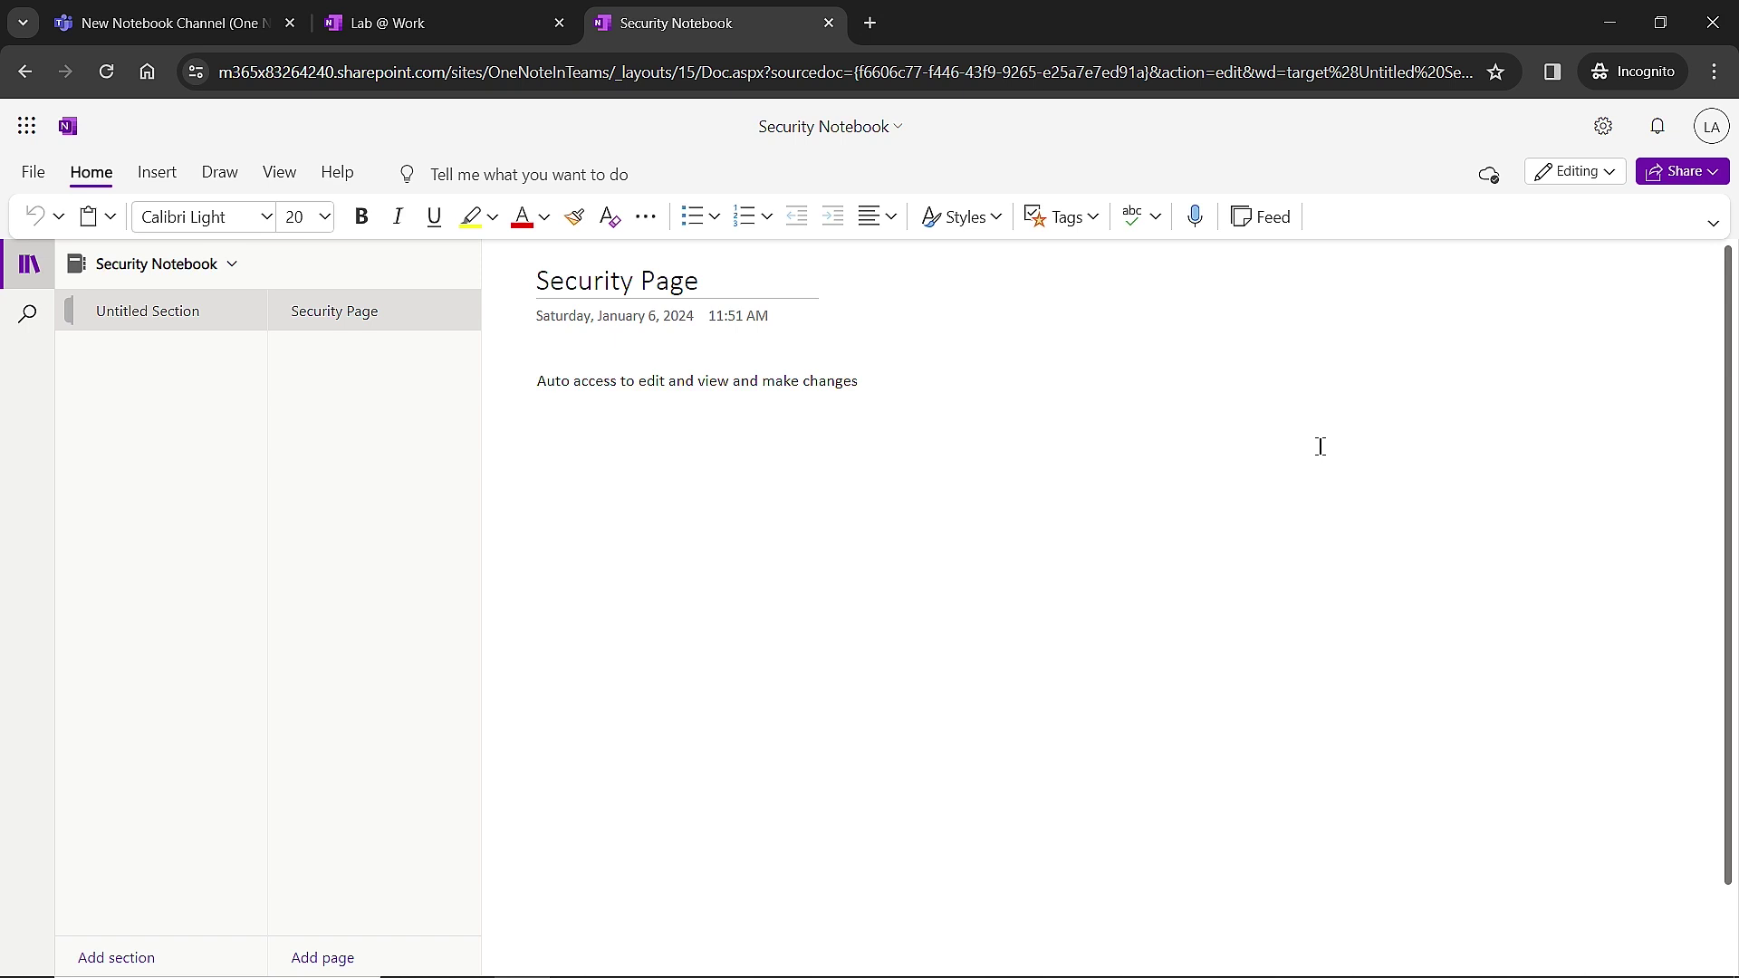
Try editing the Security Page text in Teams to see the Unsaved Changes (Permissions required) status.
key(alt+Tab)
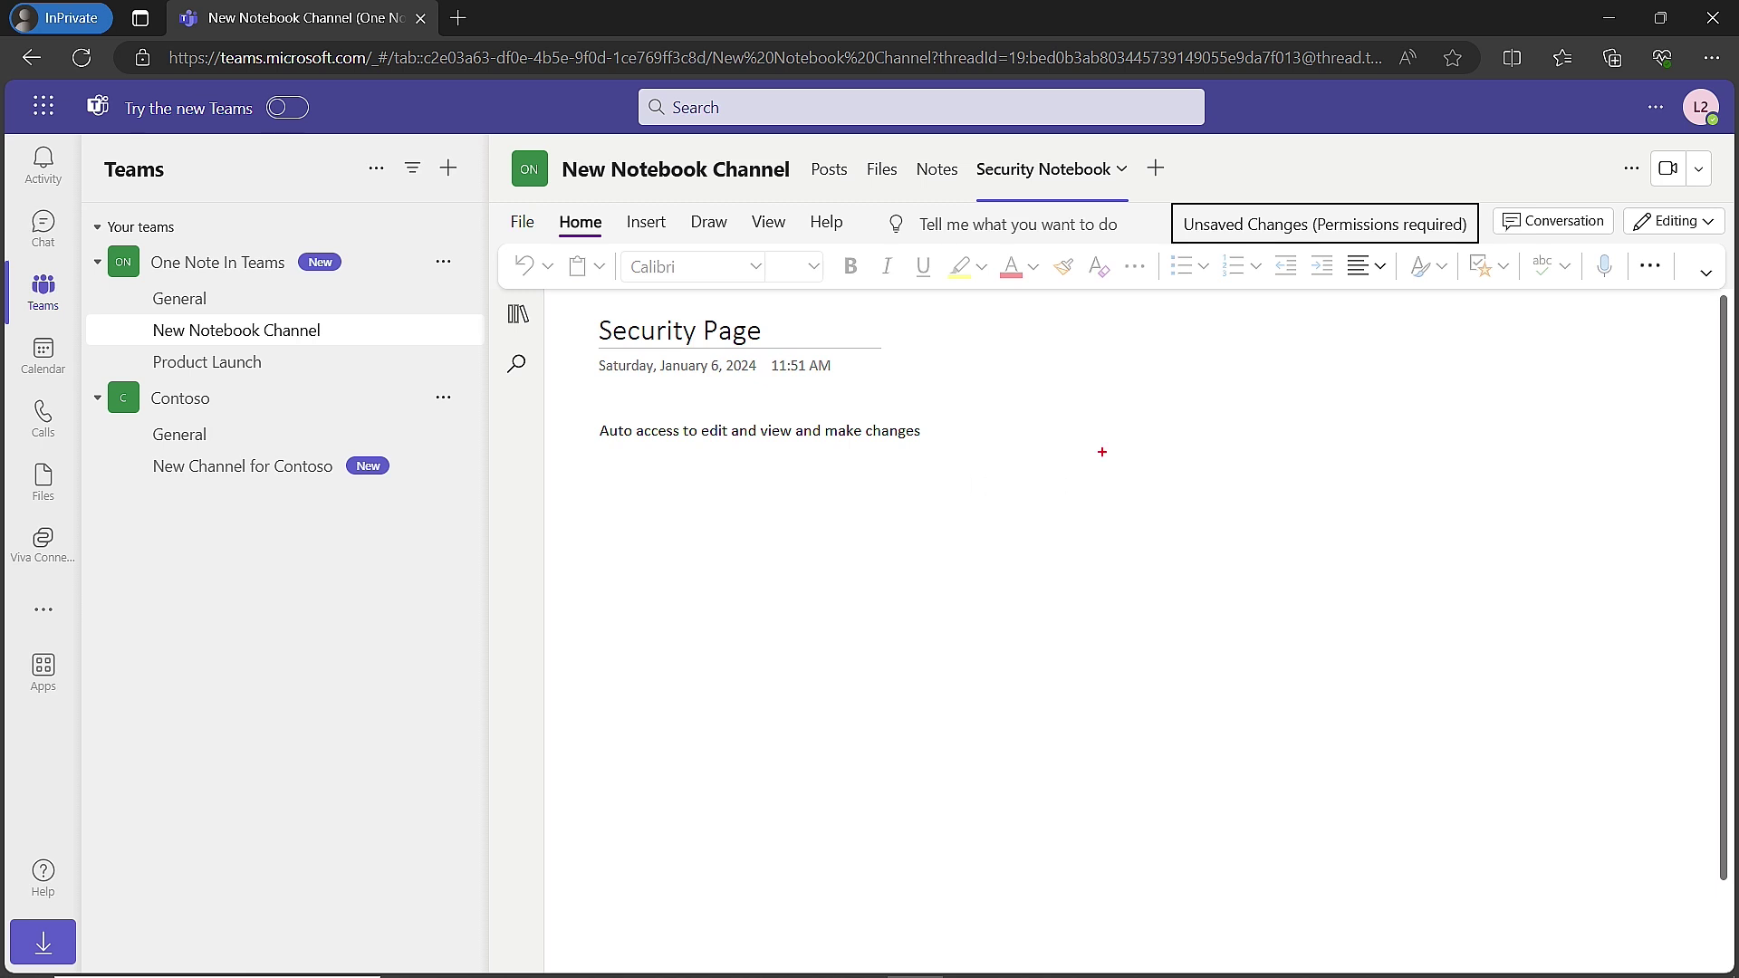
drag(963, 370, 1286, 745)
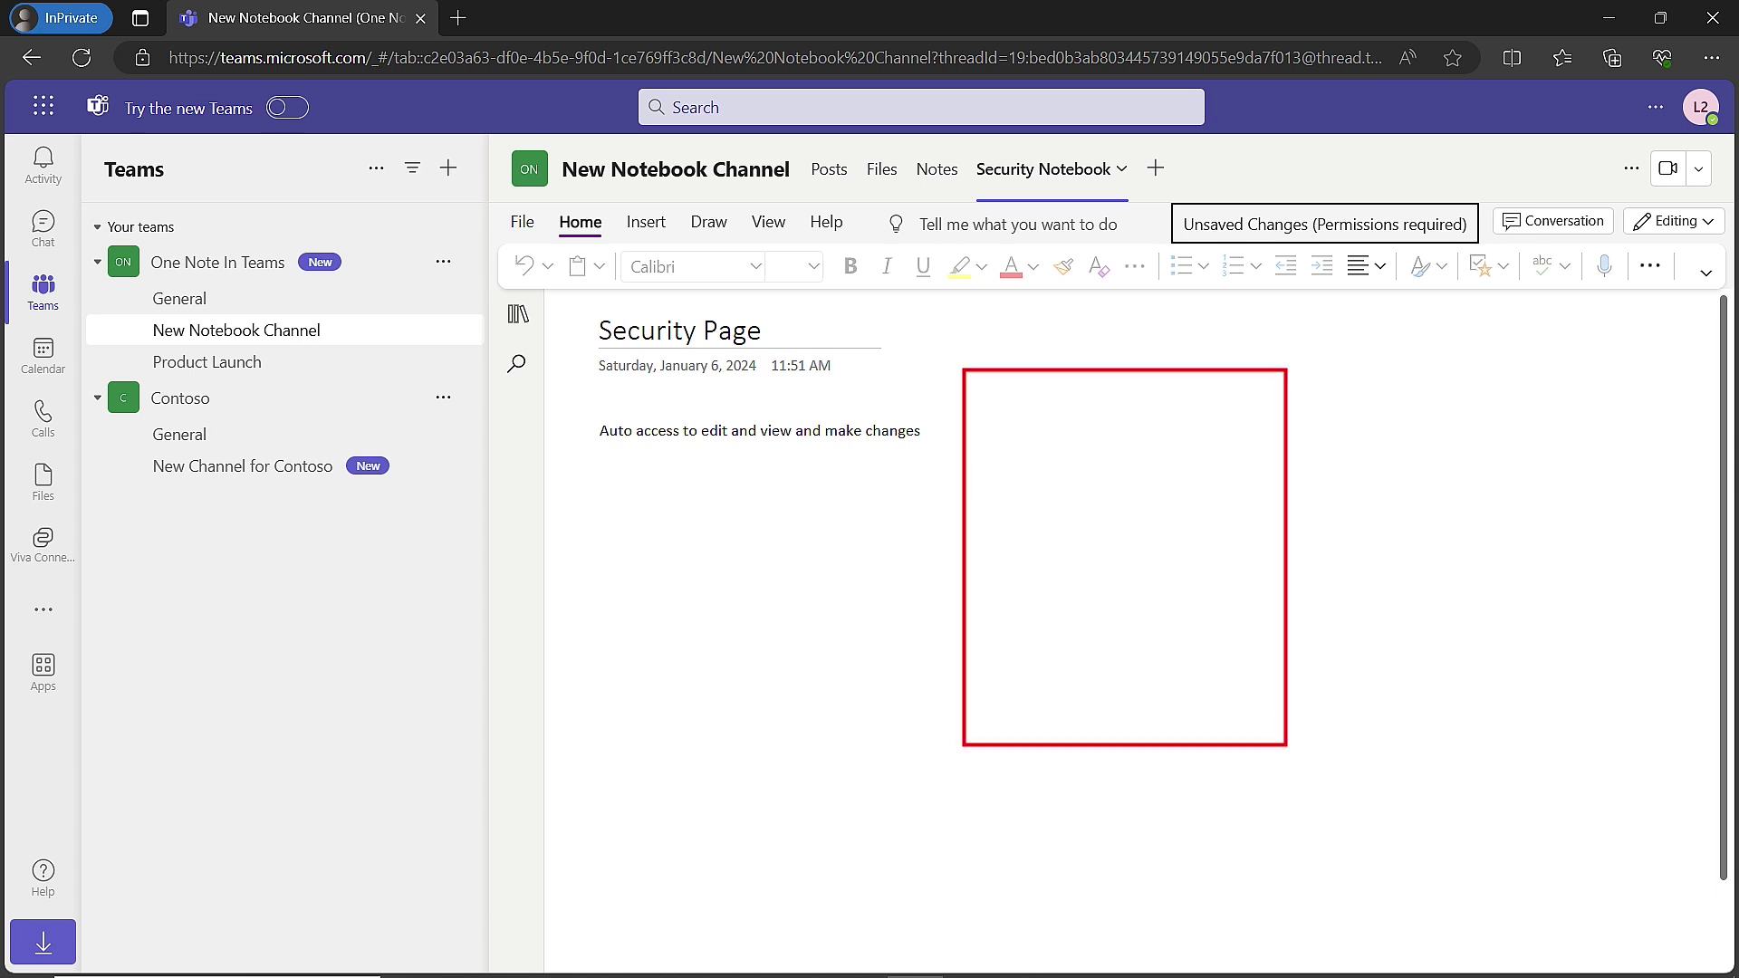
key(Escape)
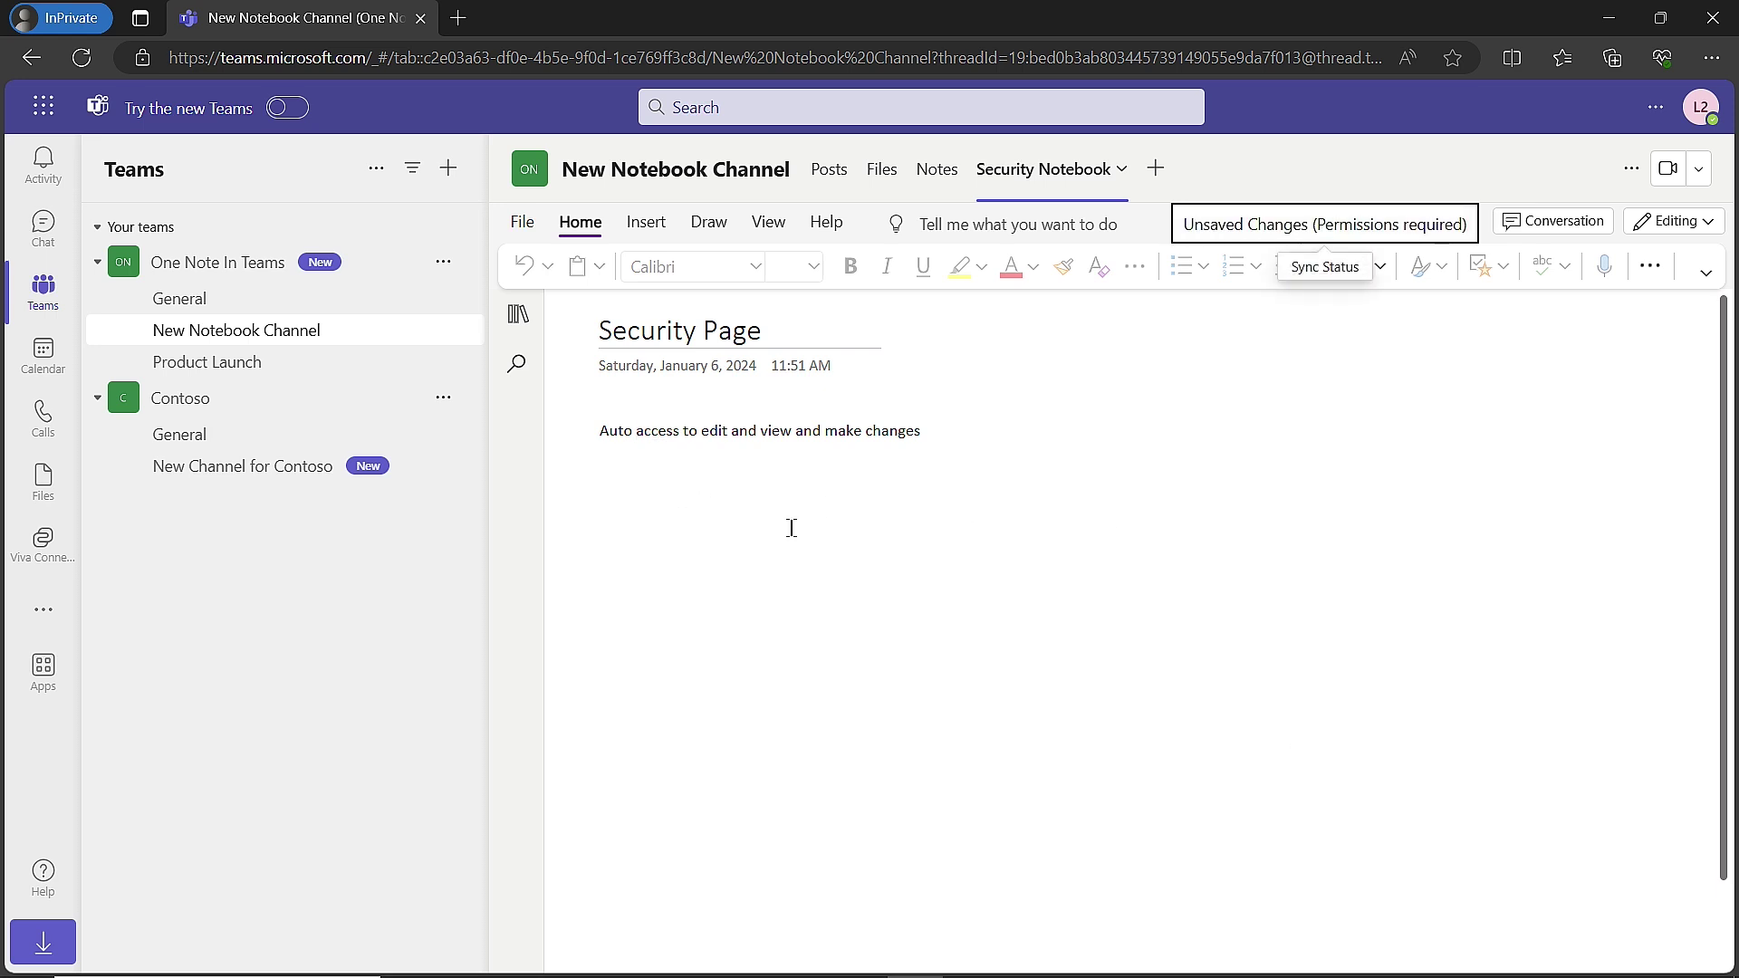
drag(862, 439, 705, 439)
click(775, 546)
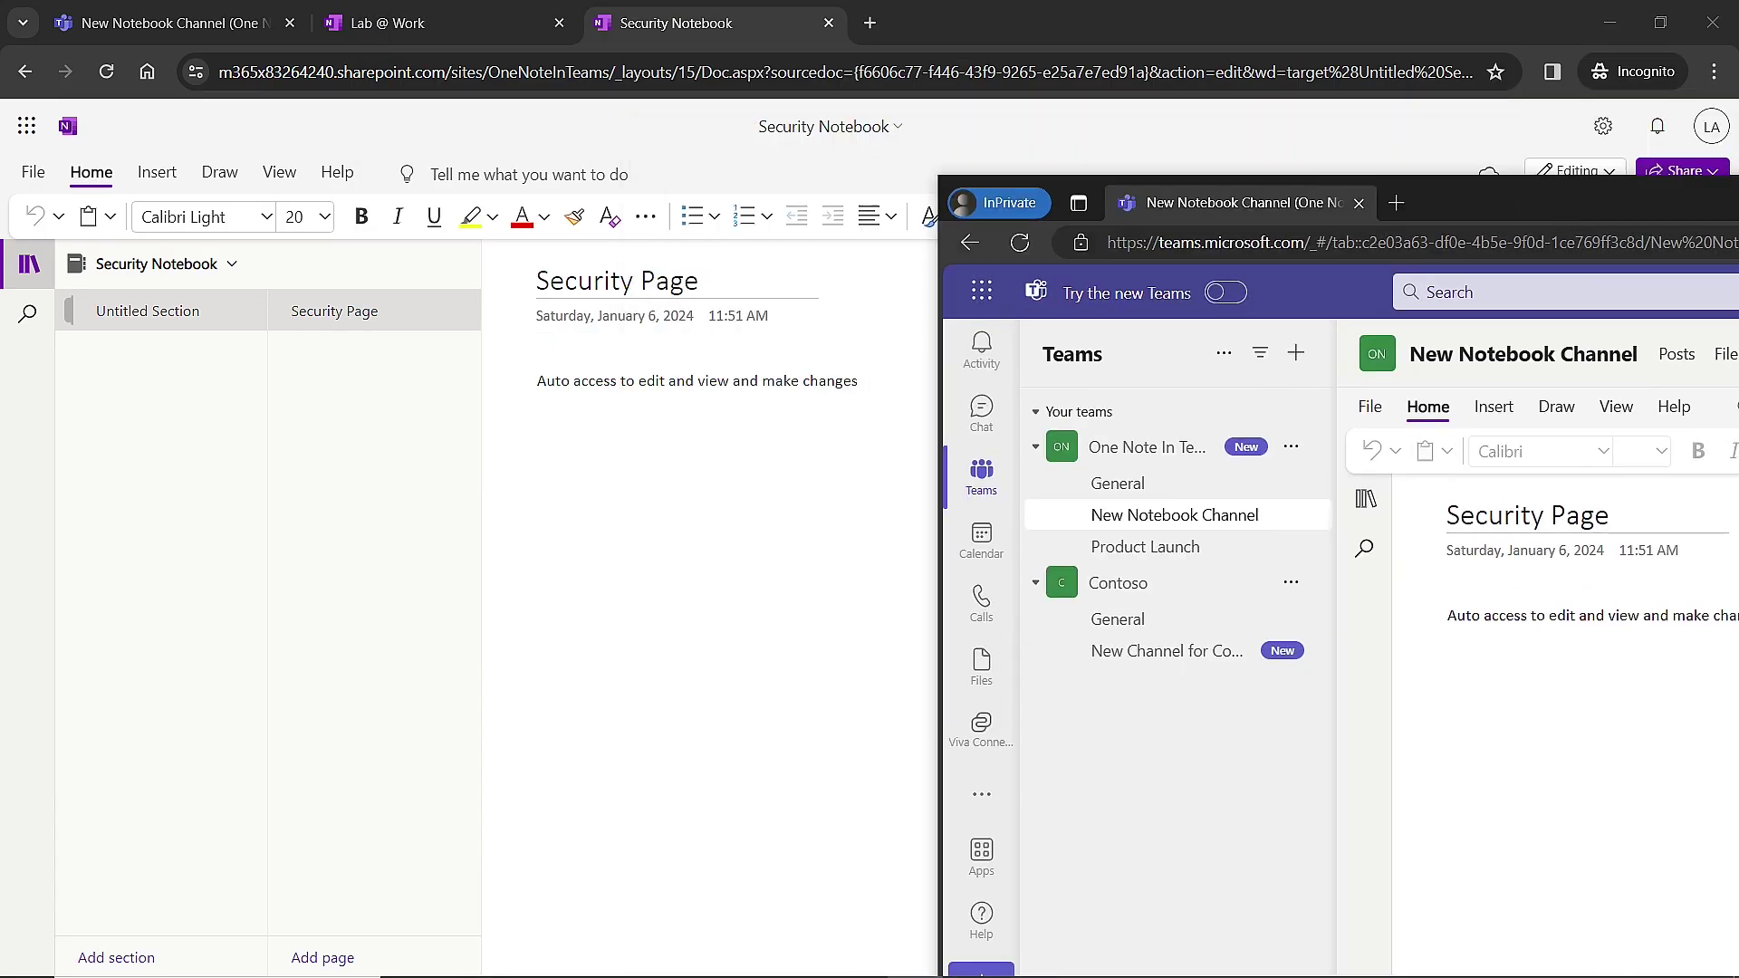
Share the entire Security Notebook with the second lab admin account, with Can edit permission.
click(1686, 175)
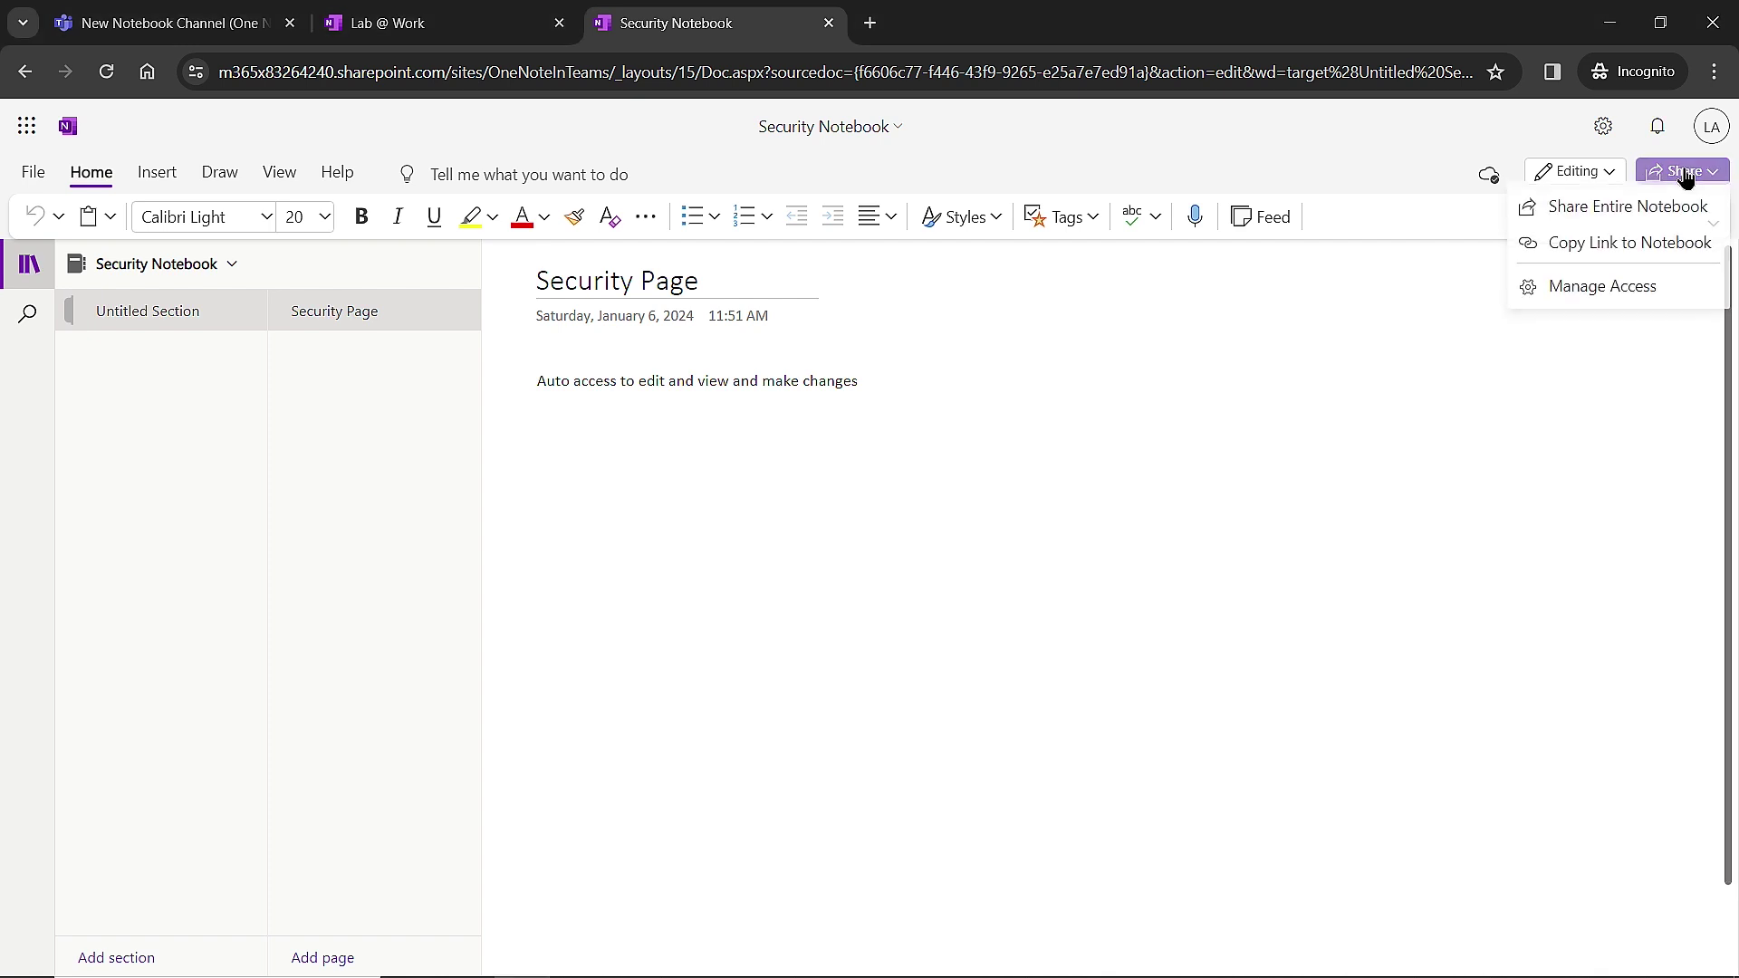
click(1616, 212)
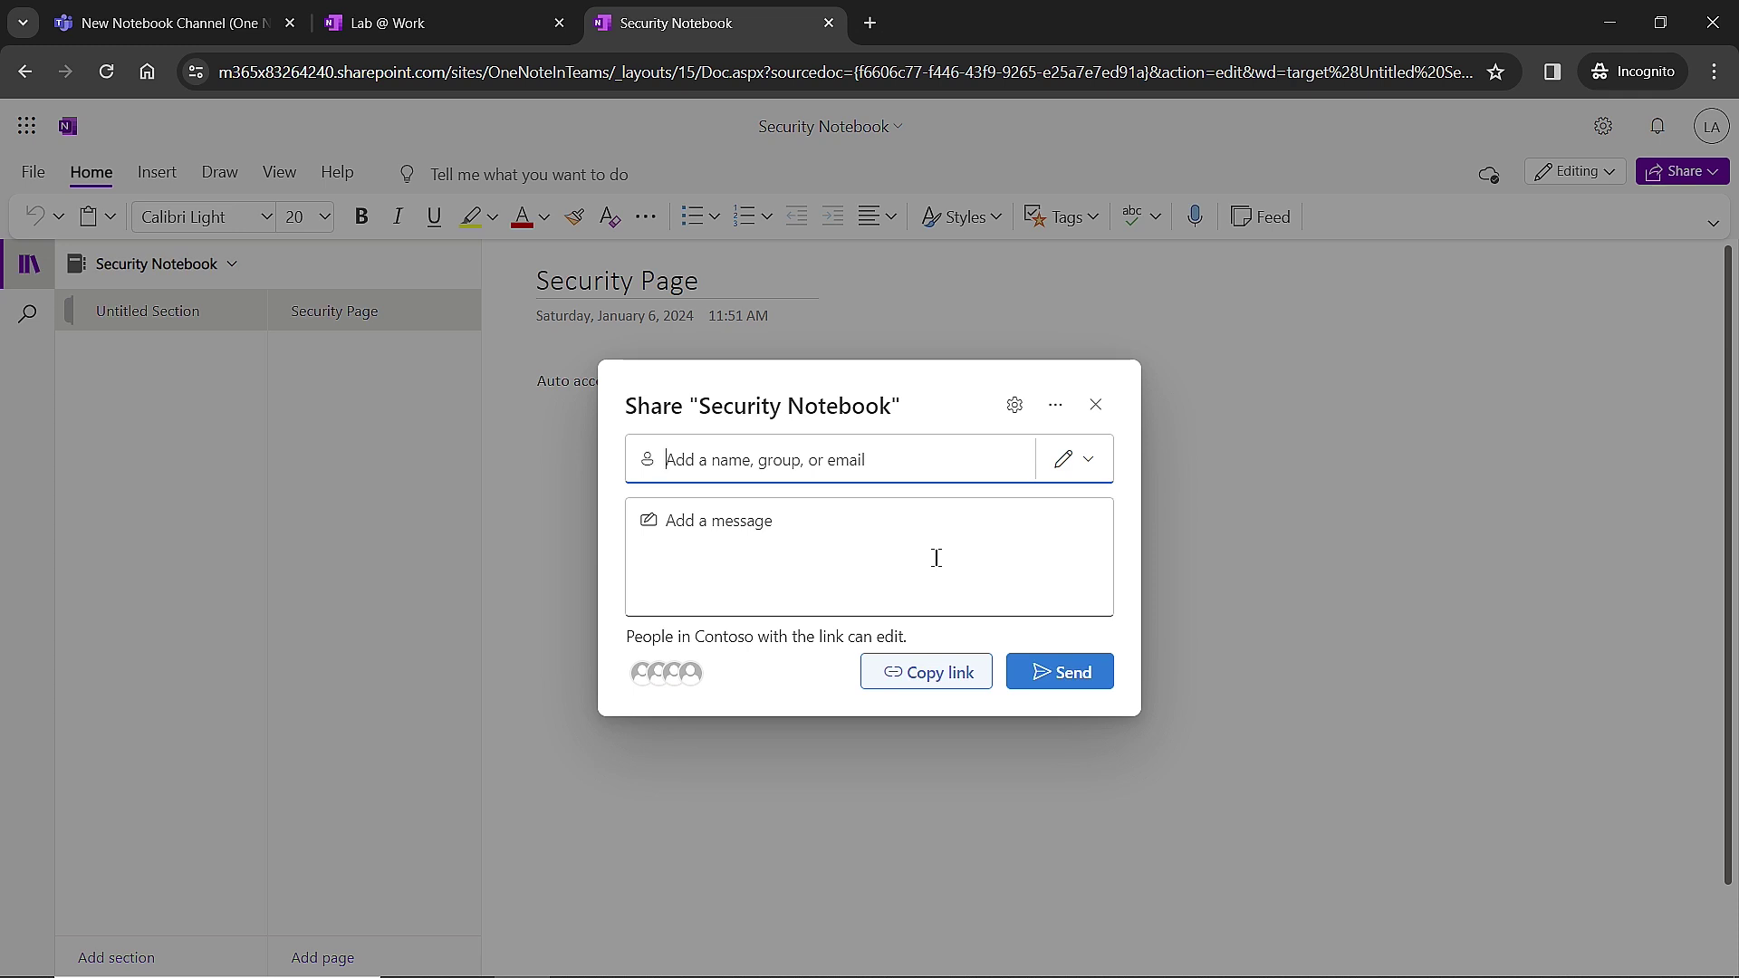
click(816, 459)
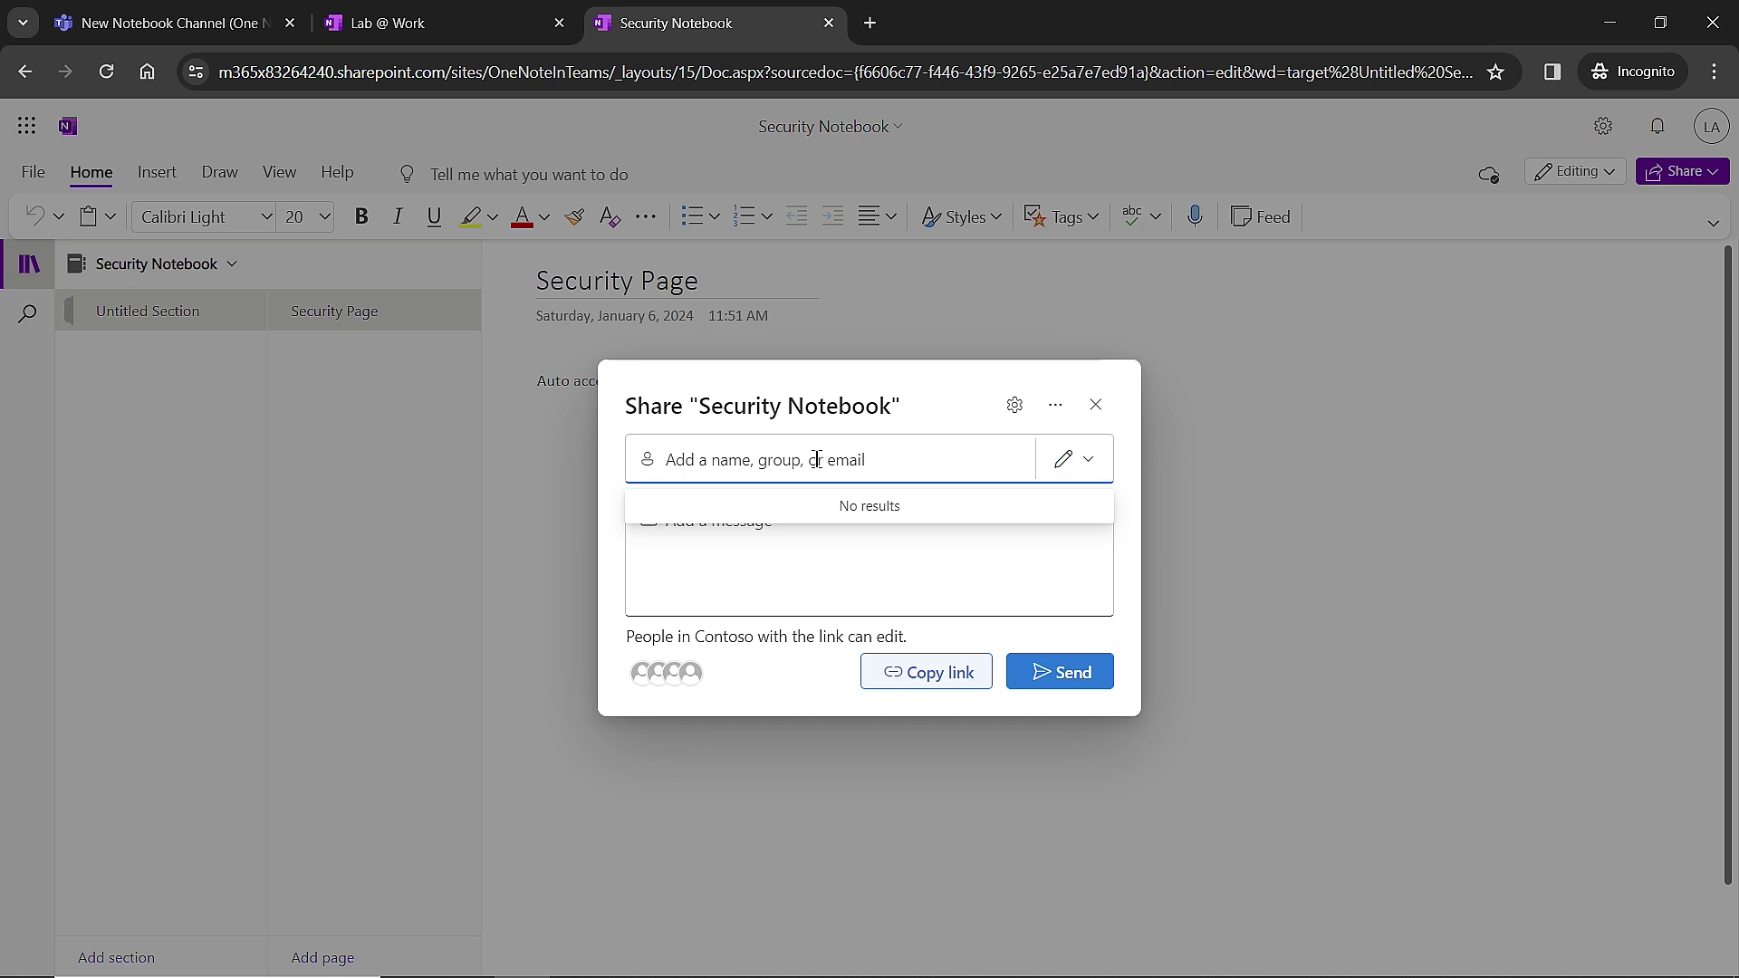
text(labadmin2)
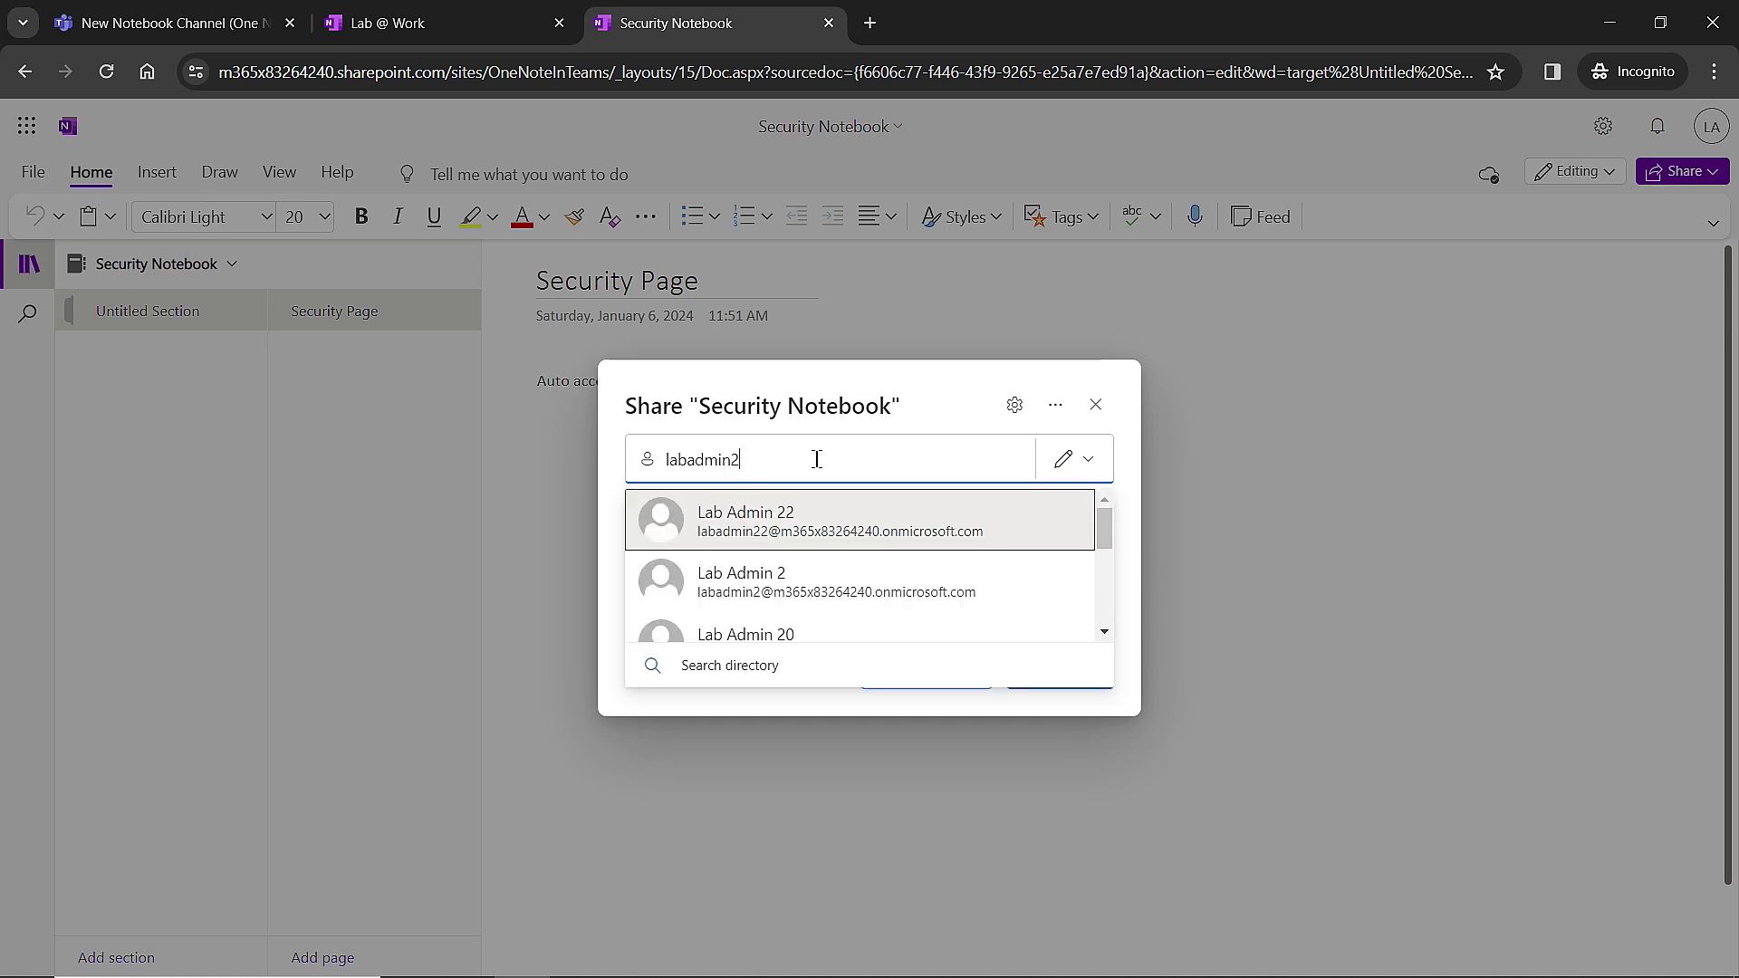
click(788, 588)
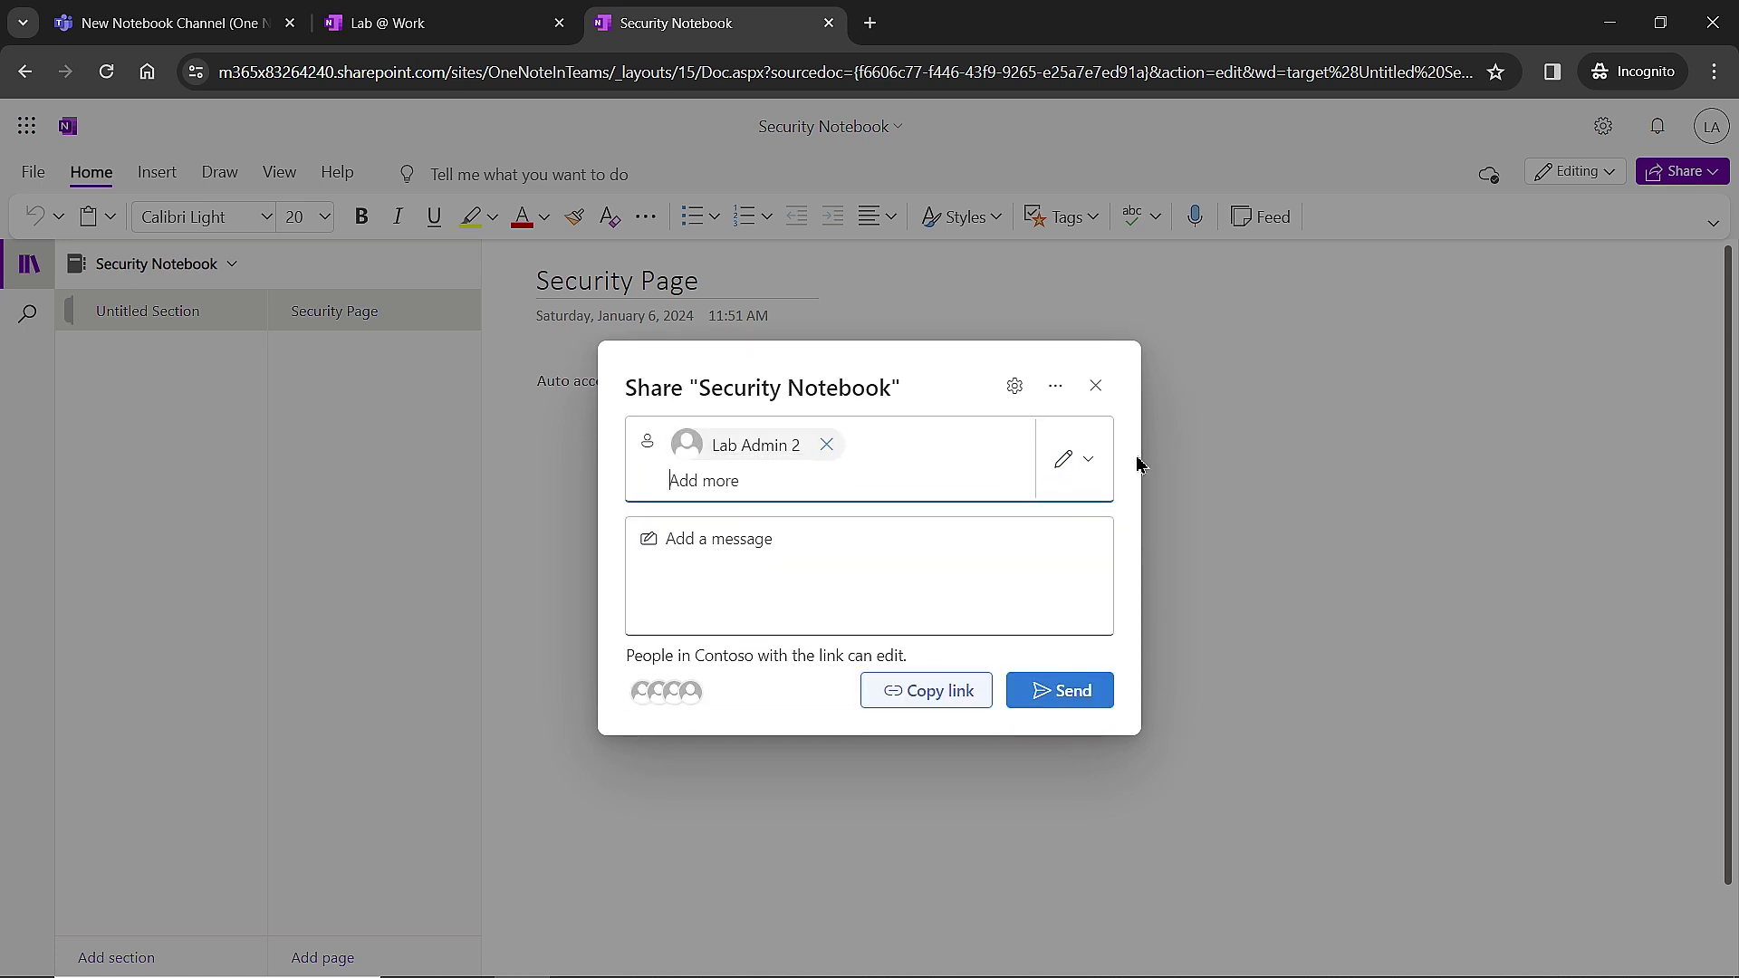
click(1085, 469)
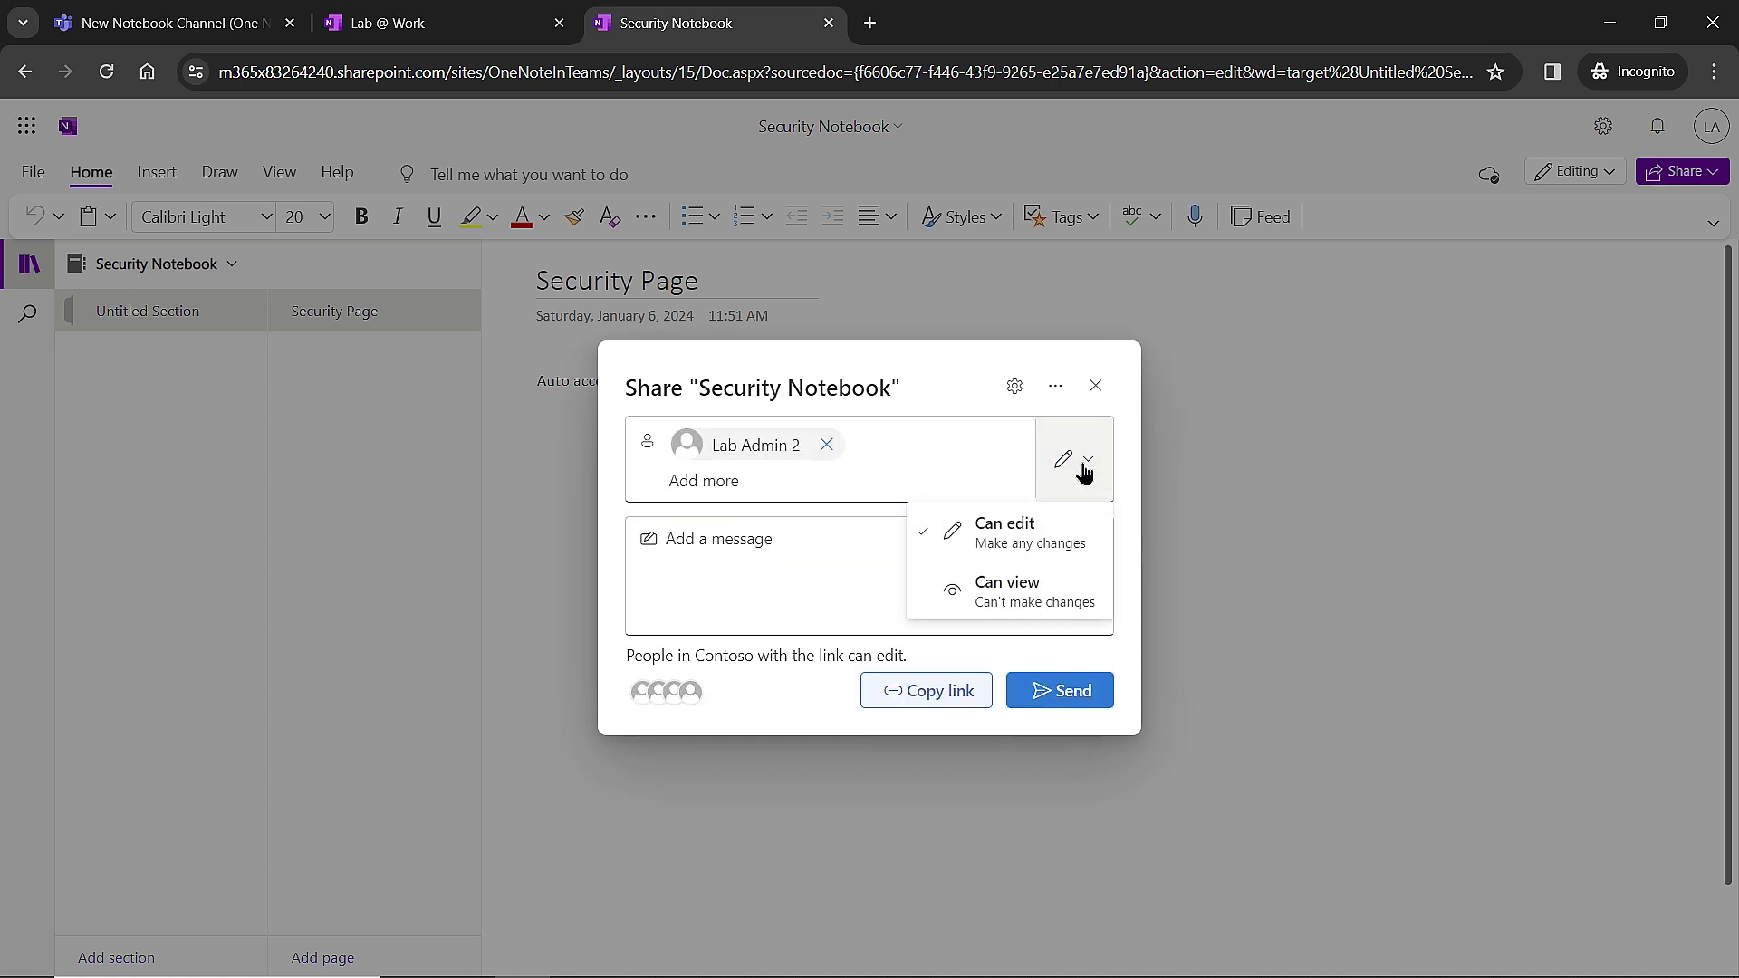
click(1010, 537)
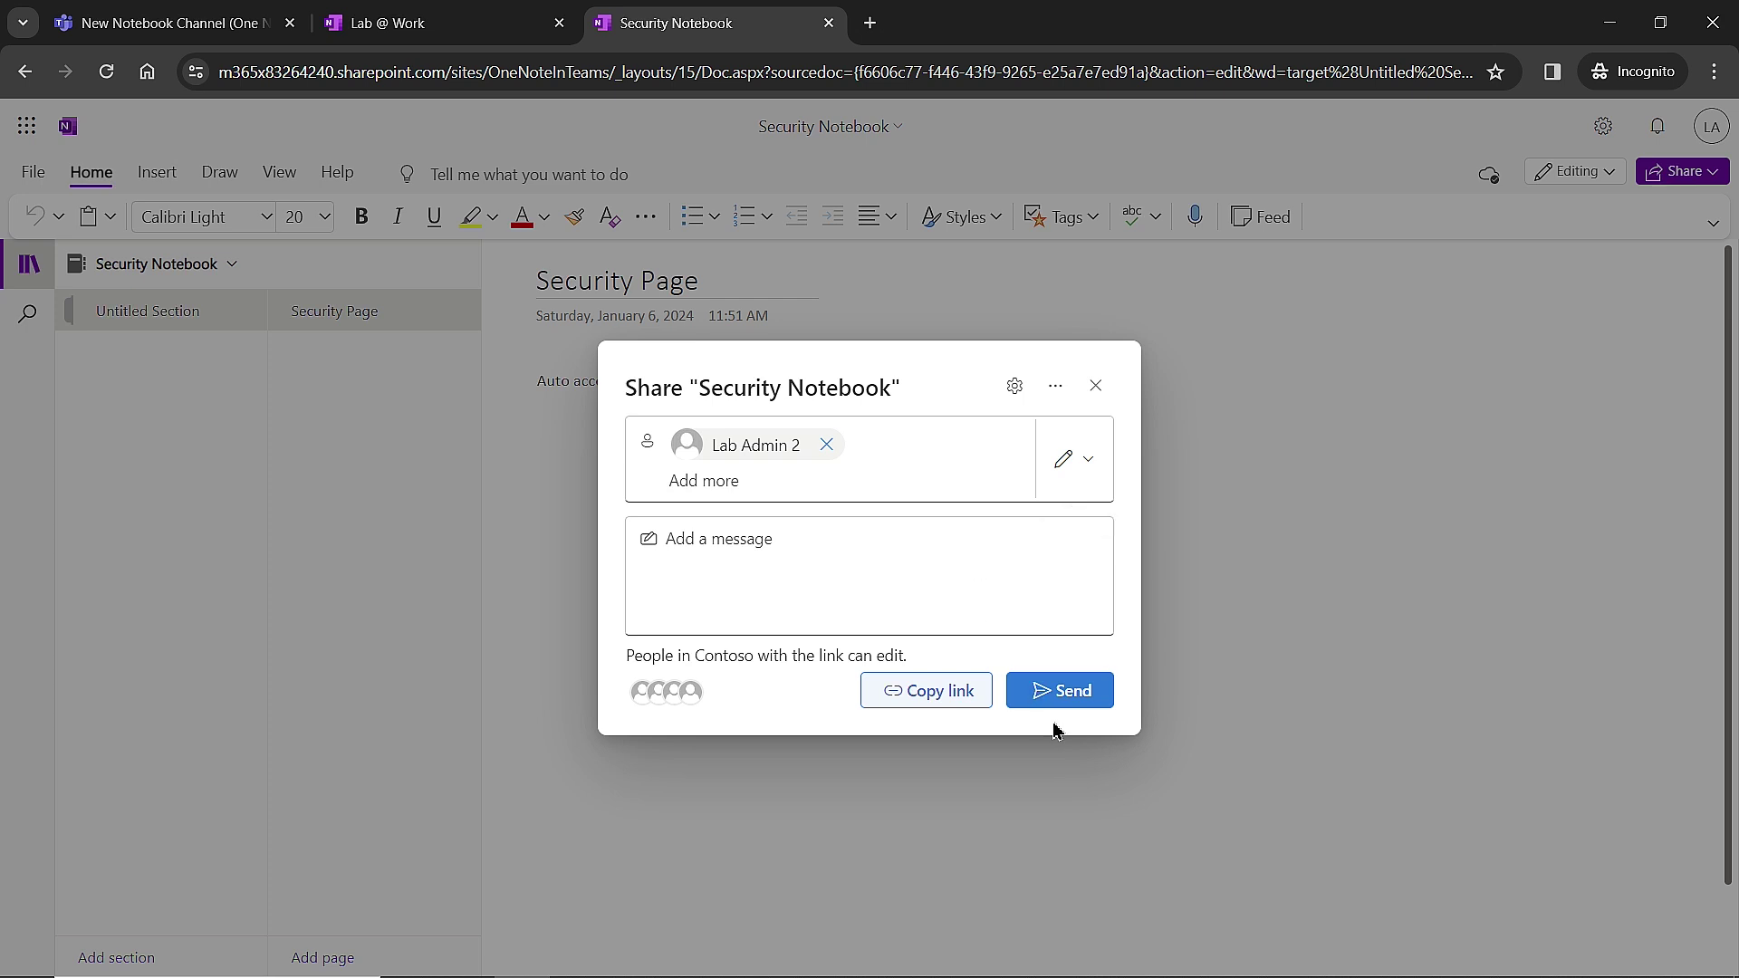
click(1080, 695)
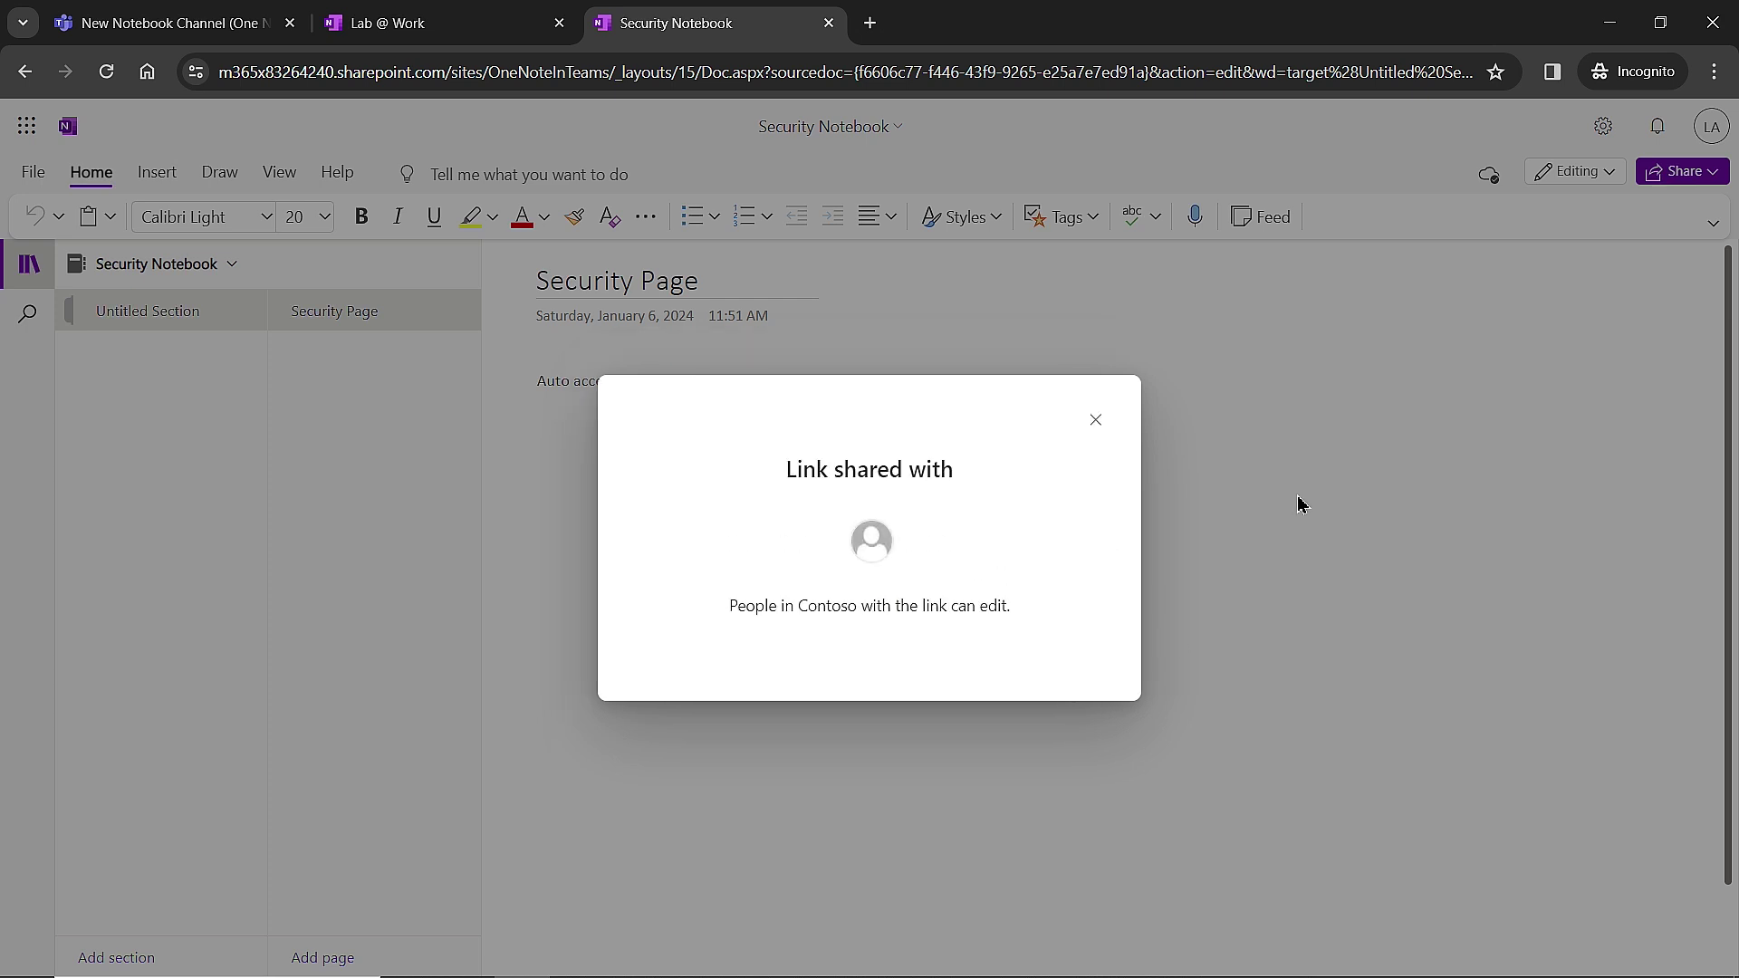
click(1097, 422)
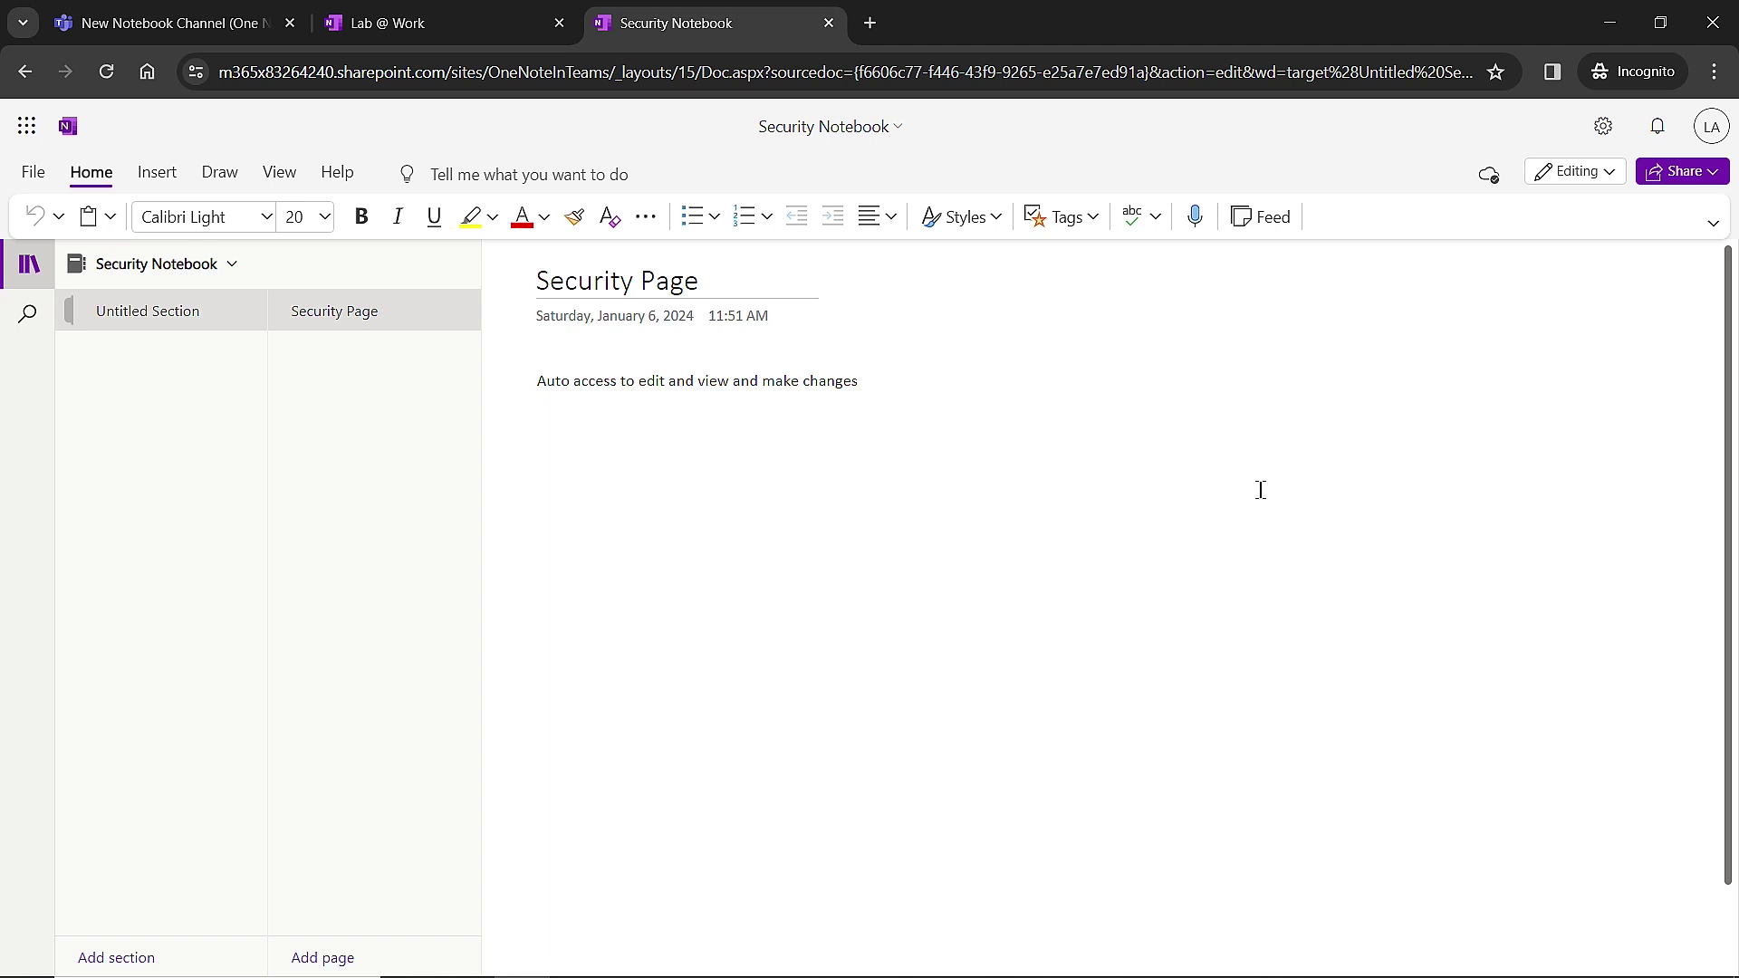
key(alt+Tab)
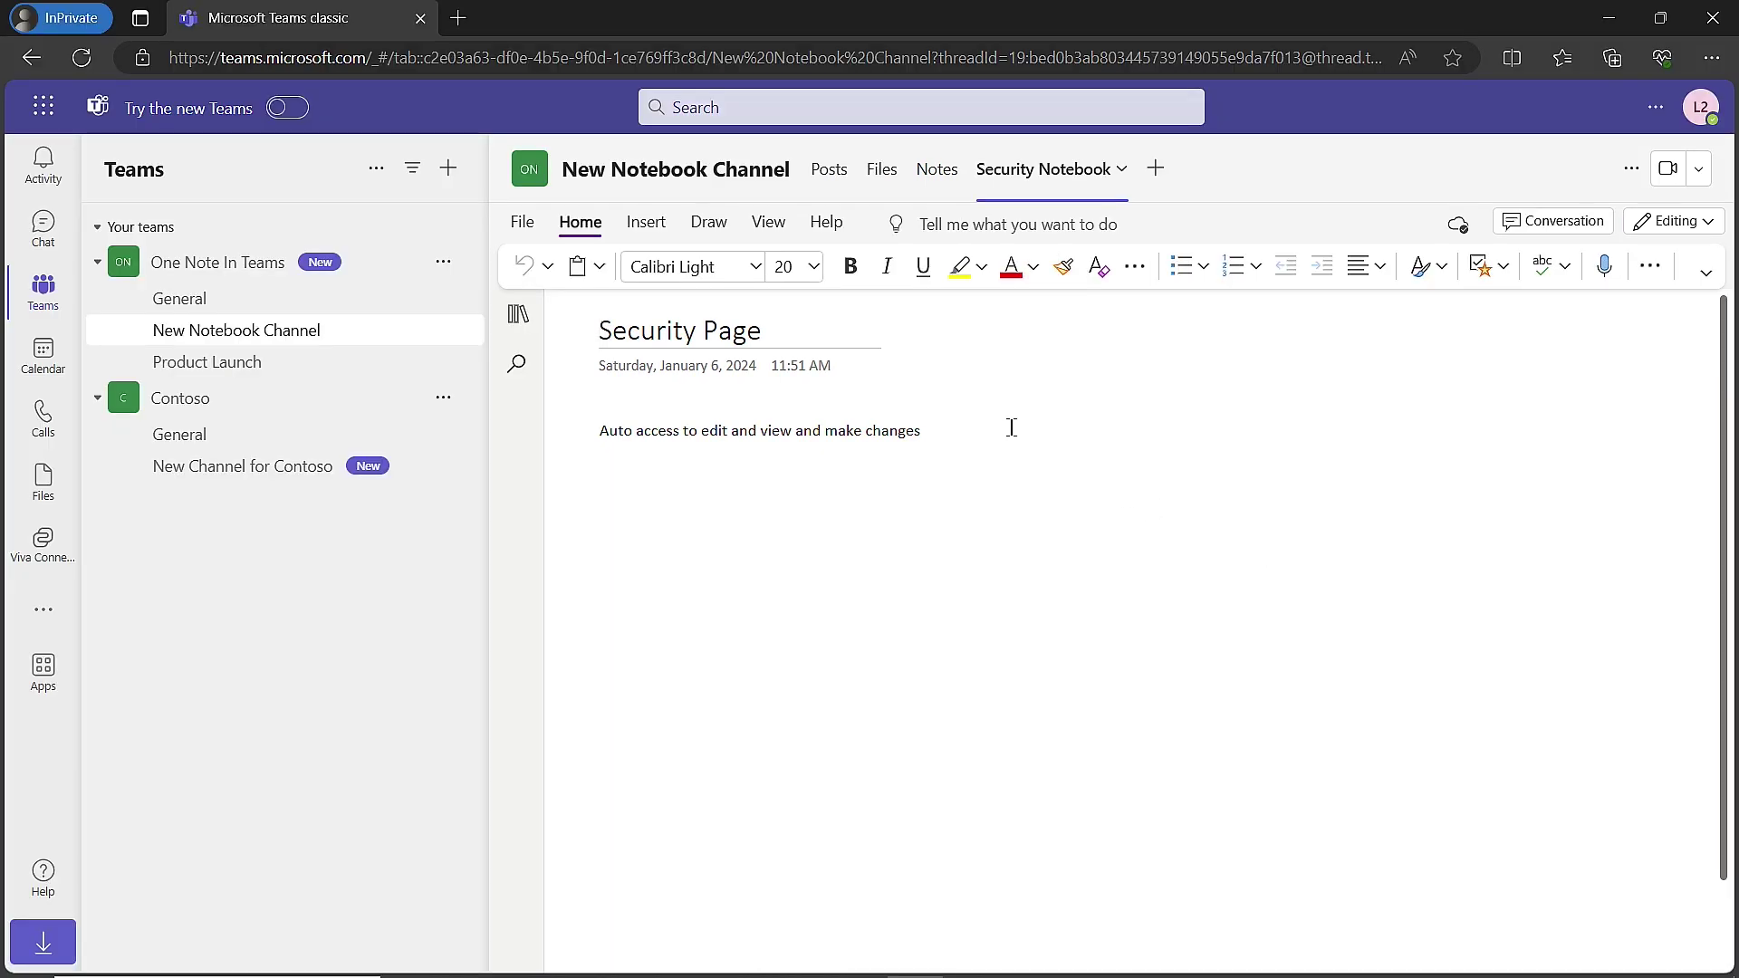
Type 'Can once again make changes' on a new line after the existing Security Page note.
click(996, 440)
key(Return)
text(Can once again make changes)
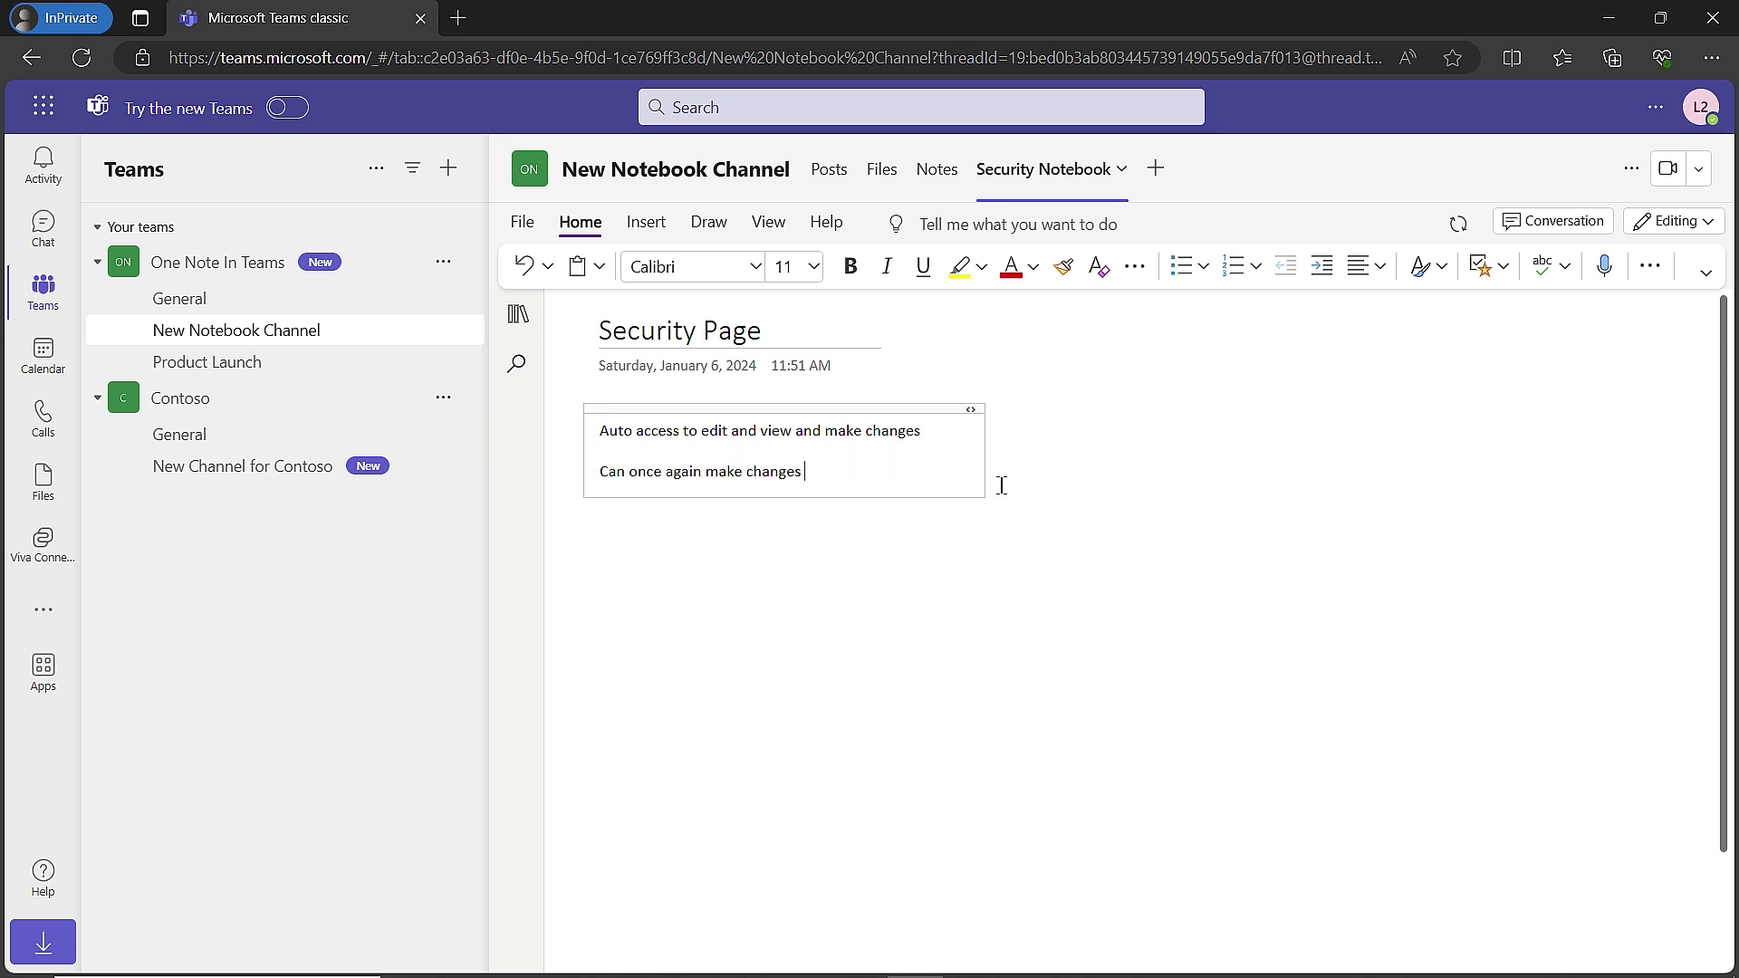